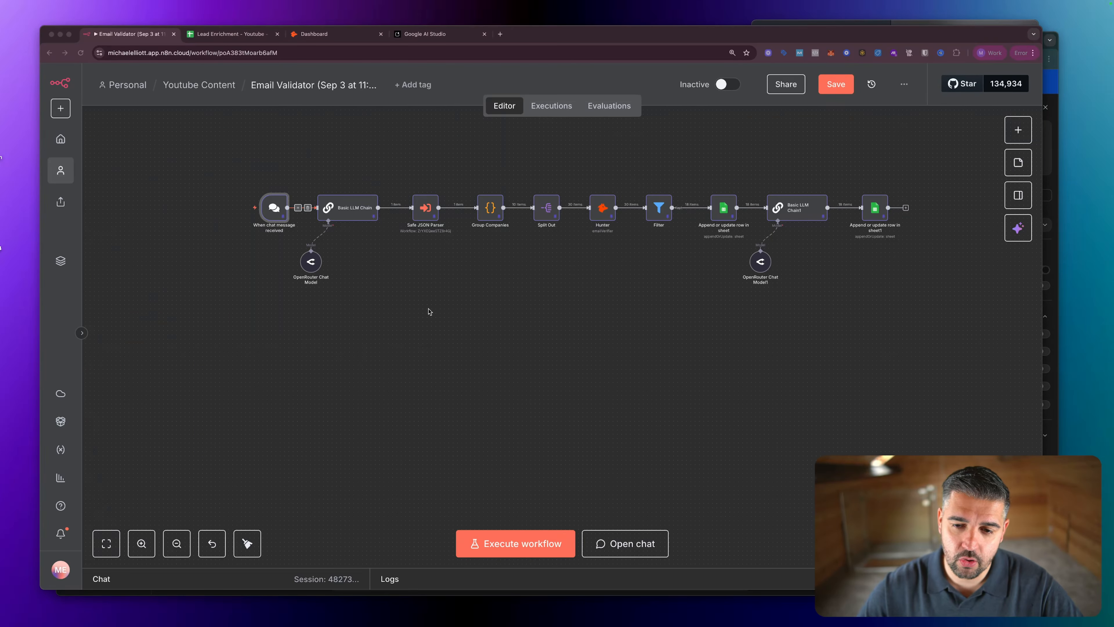
scroll(635, 302, right, 2)
scroll(636, 303, right, 1)
scroll(580, 307, down, 1)
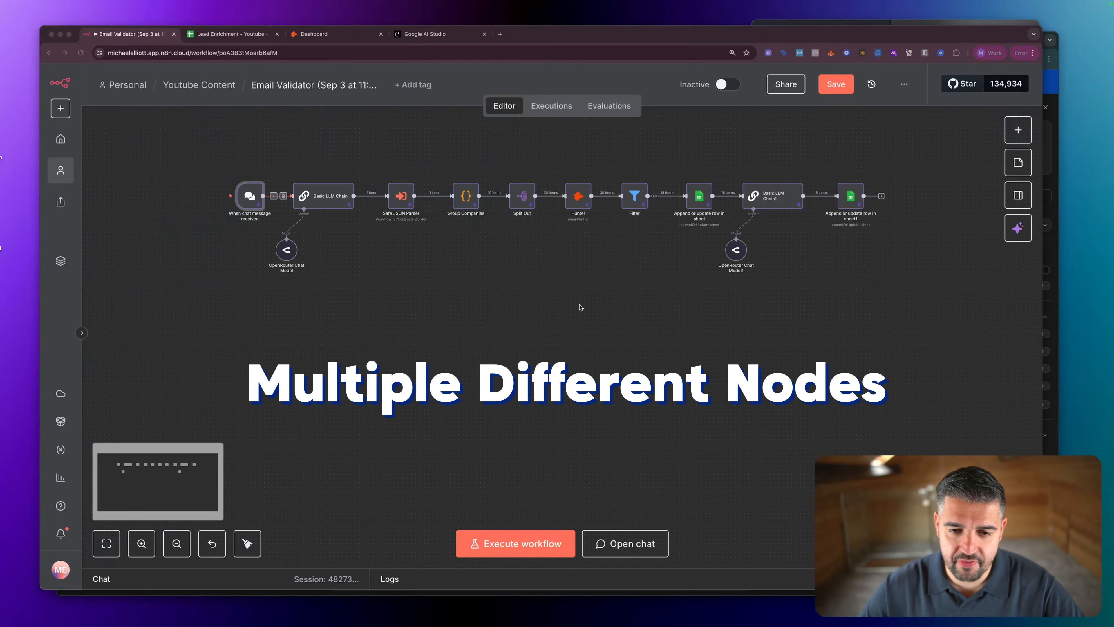
scroll(580, 307, up, 1)
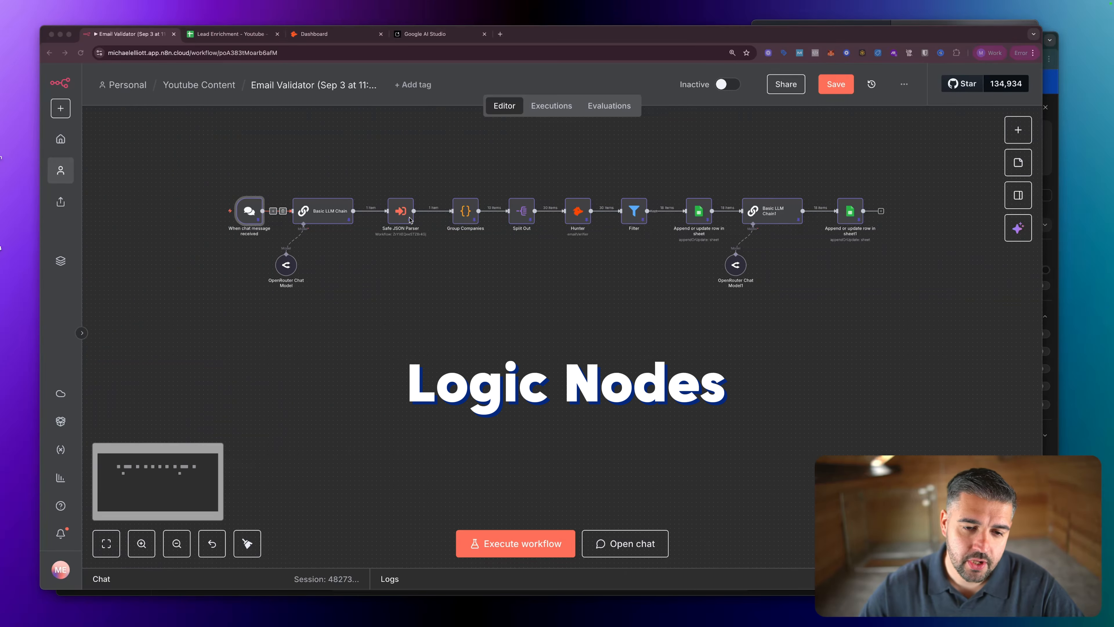
scroll(429, 286, down, 1)
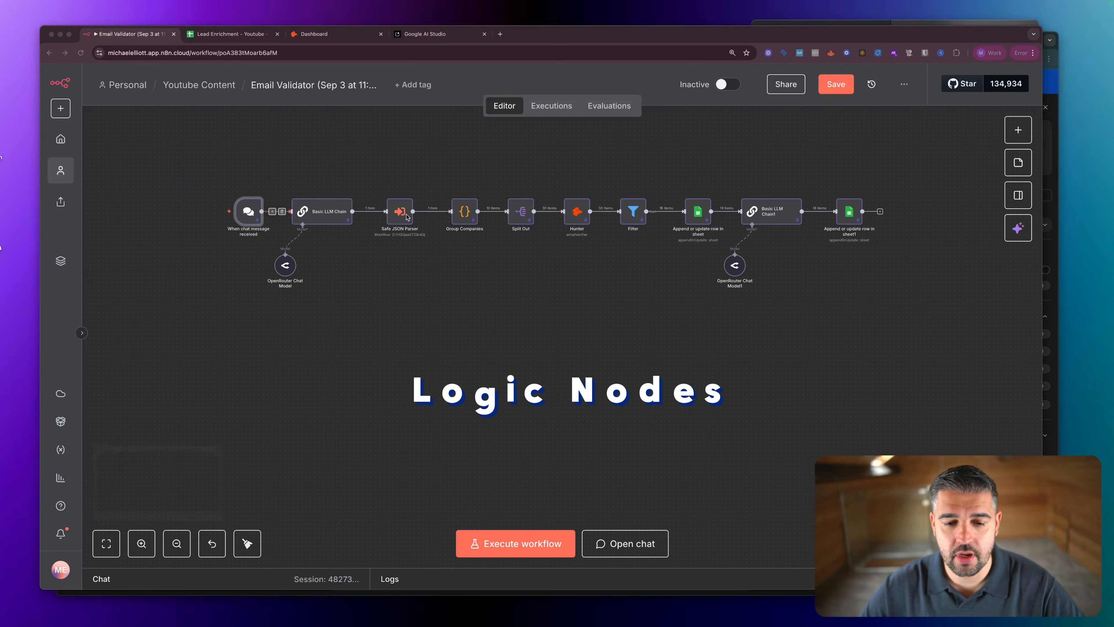
click(430, 287)
scroll(434, 288, up, 2)
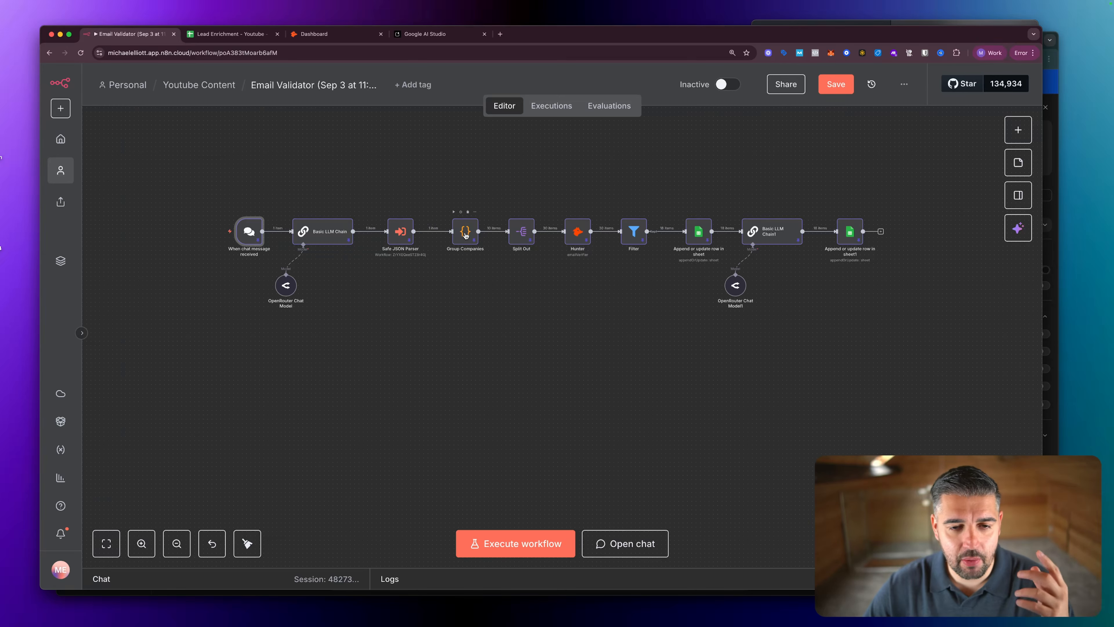
scroll(465, 235, up, 1)
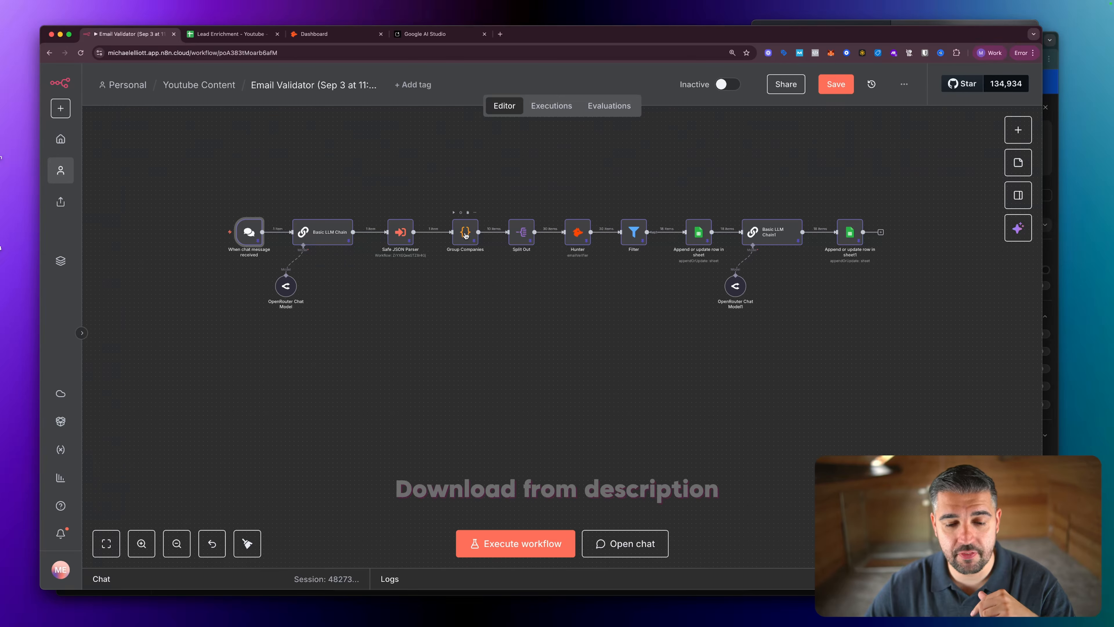
scroll(465, 236, down, 1)
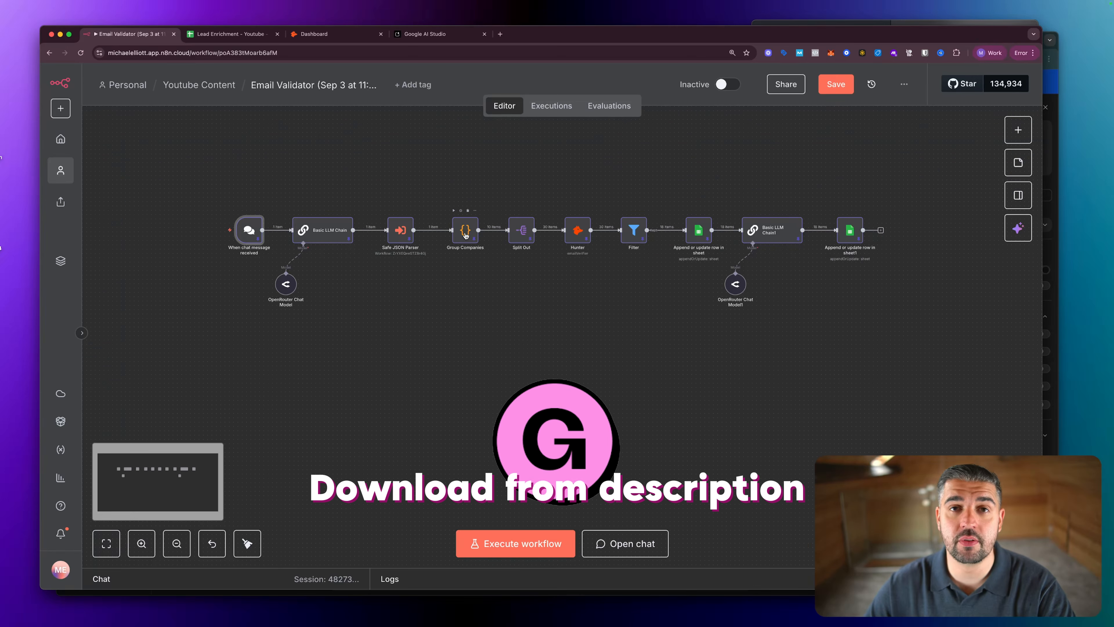
scroll(466, 235, left, 1)
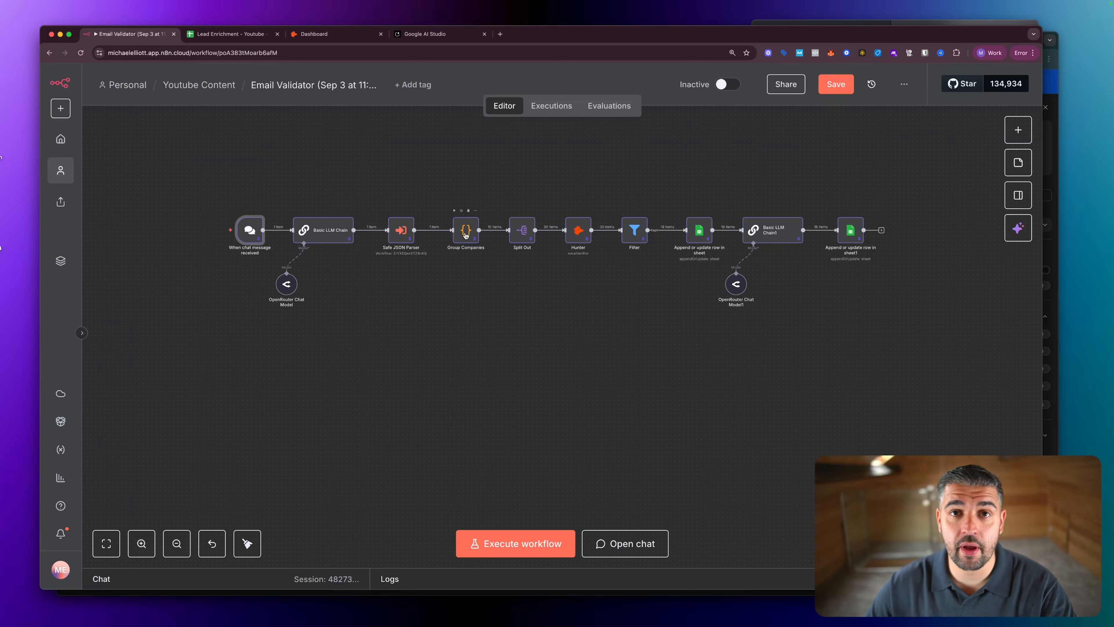
scroll(465, 236, down, 2)
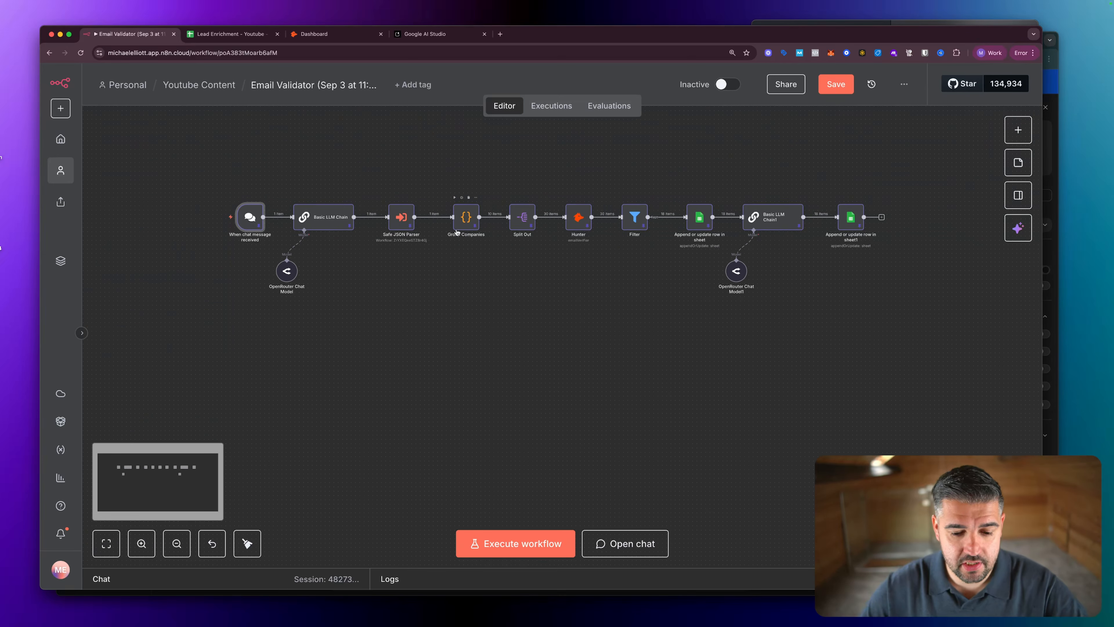
Save the Email Validator workflow.
scroll(456, 233, up, 1)
key(super+s)
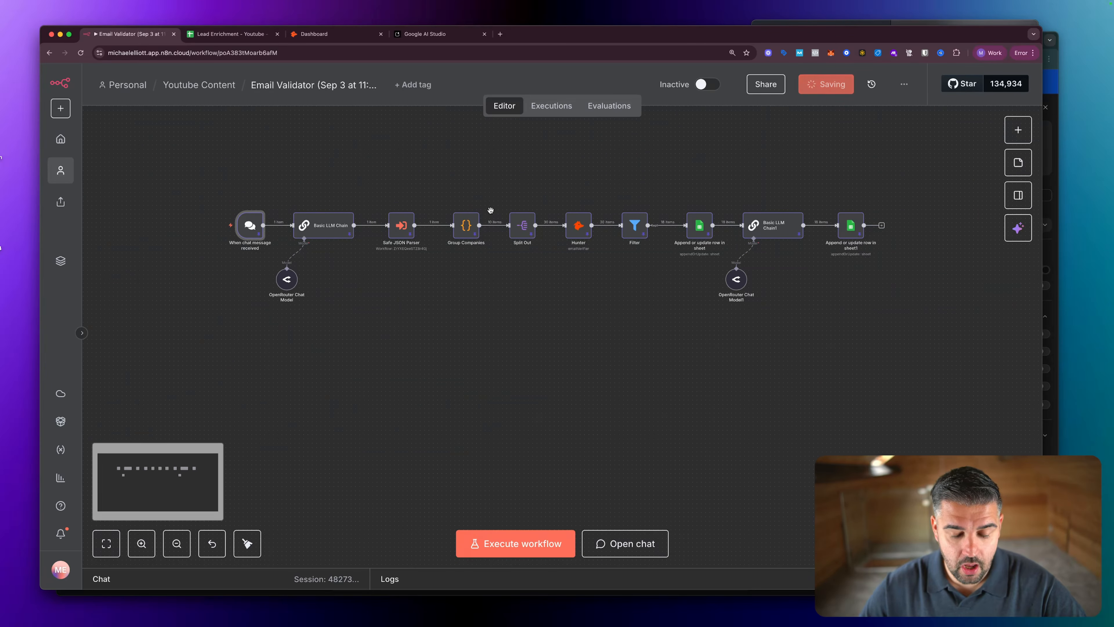
scroll(358, 285, down, 2)
scroll(358, 286, down, 3)
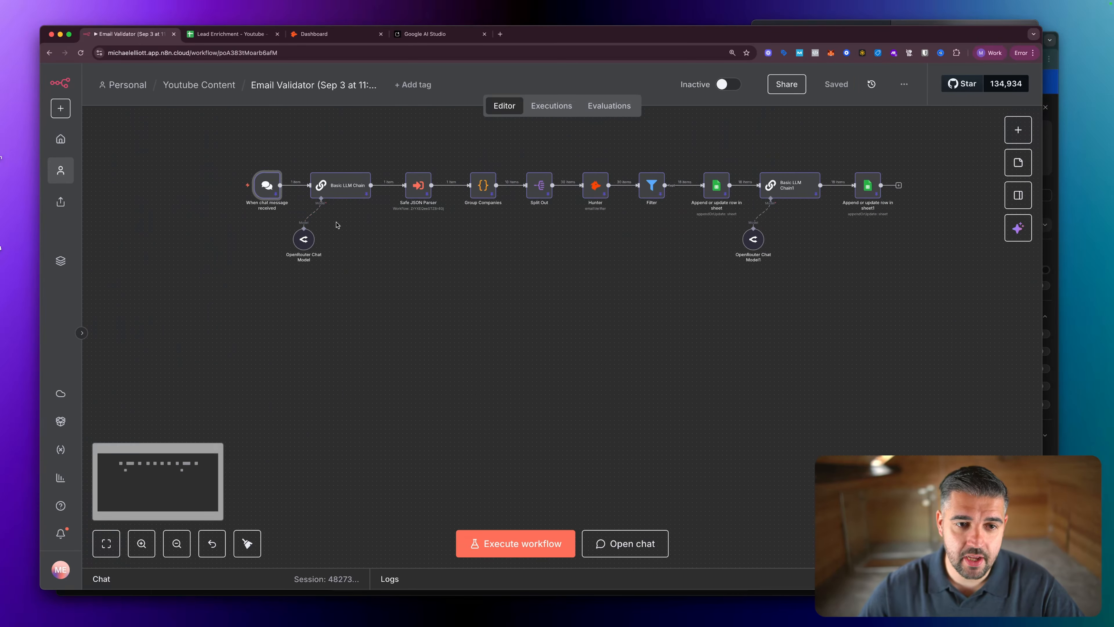
Switch to the Lead Enrichment - Youtube sheet in Google Sheets and widen the Company Description column.
click(228, 34)
scroll(418, 180, left, 1)
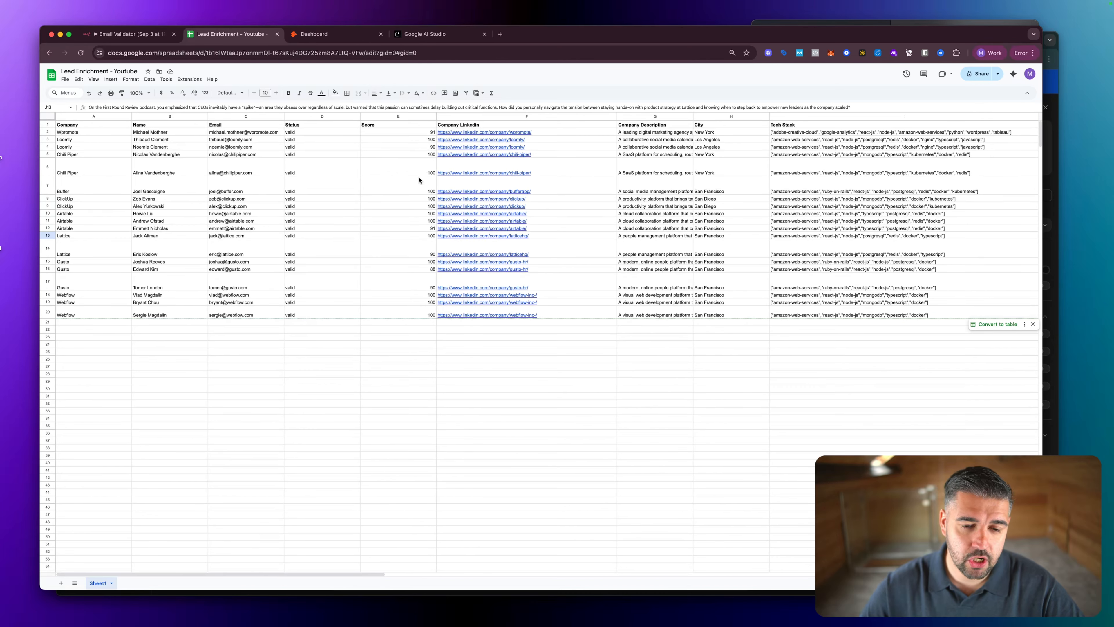
scroll(419, 180, left, 1)
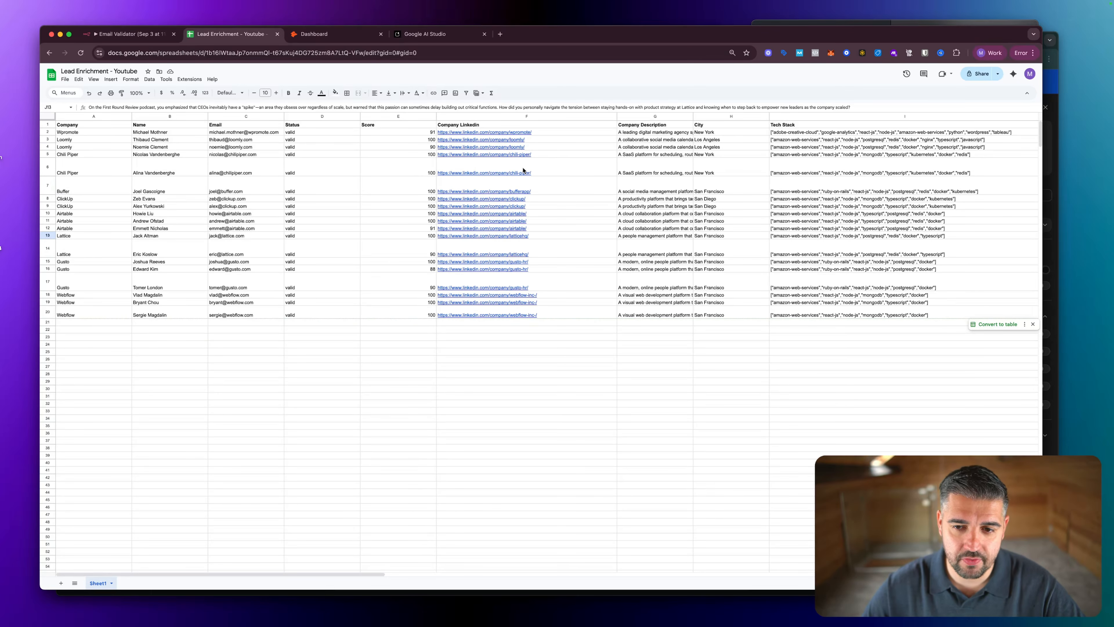
scroll(524, 170, right, 3)
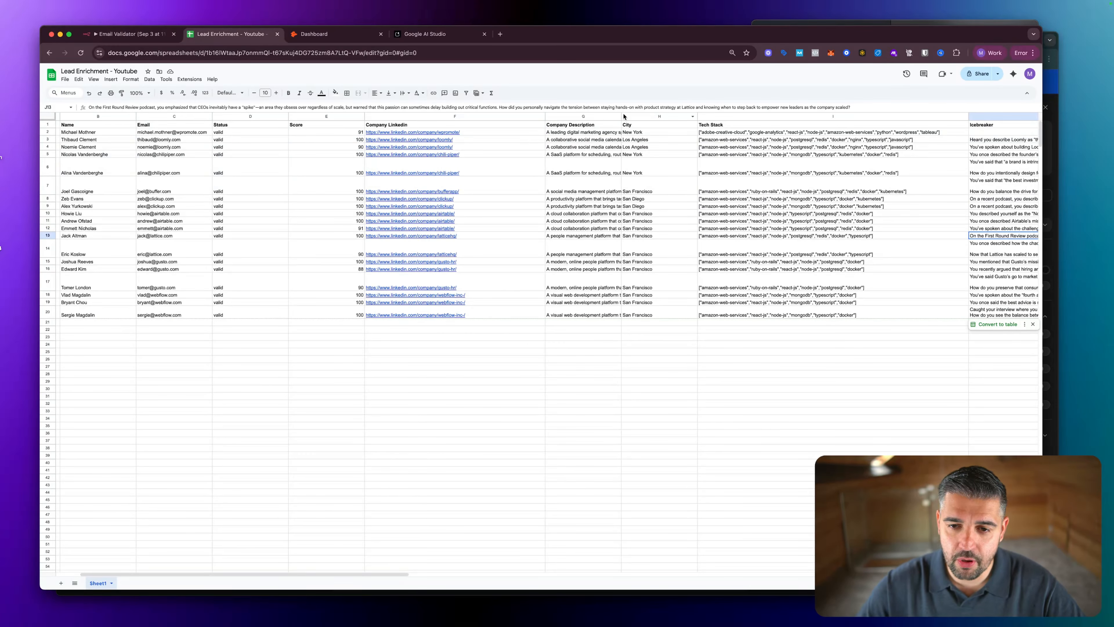
drag(621, 115, 704, 115)
Review the leads' Tech Stack and Icebreaker columns in the spreadsheet.
scroll(644, 228, right, 5)
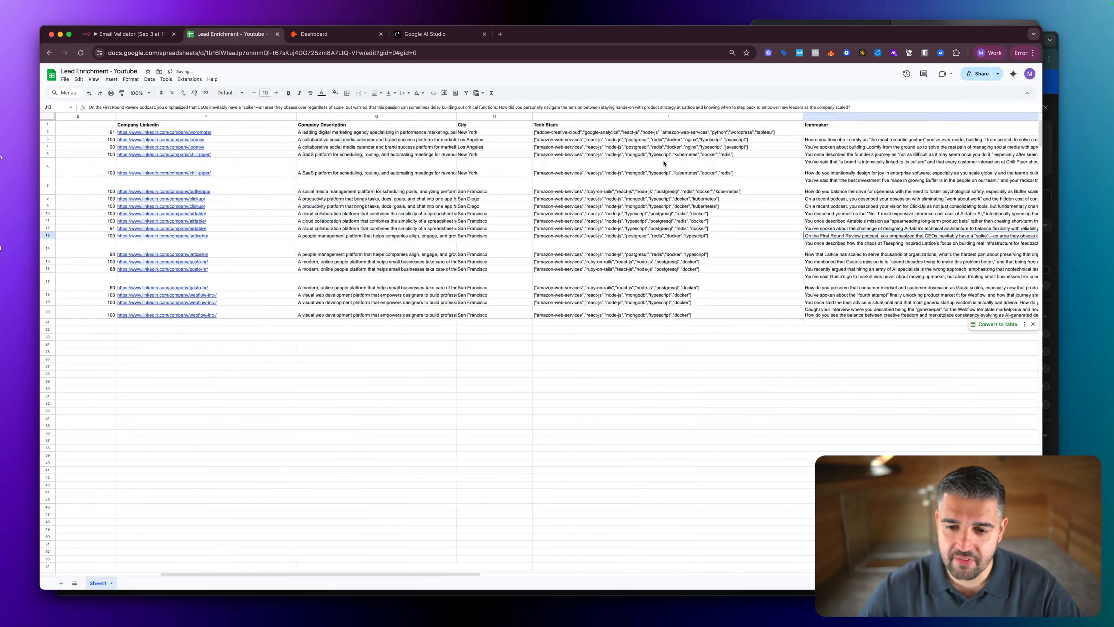
scroll(645, 228, right, 5)
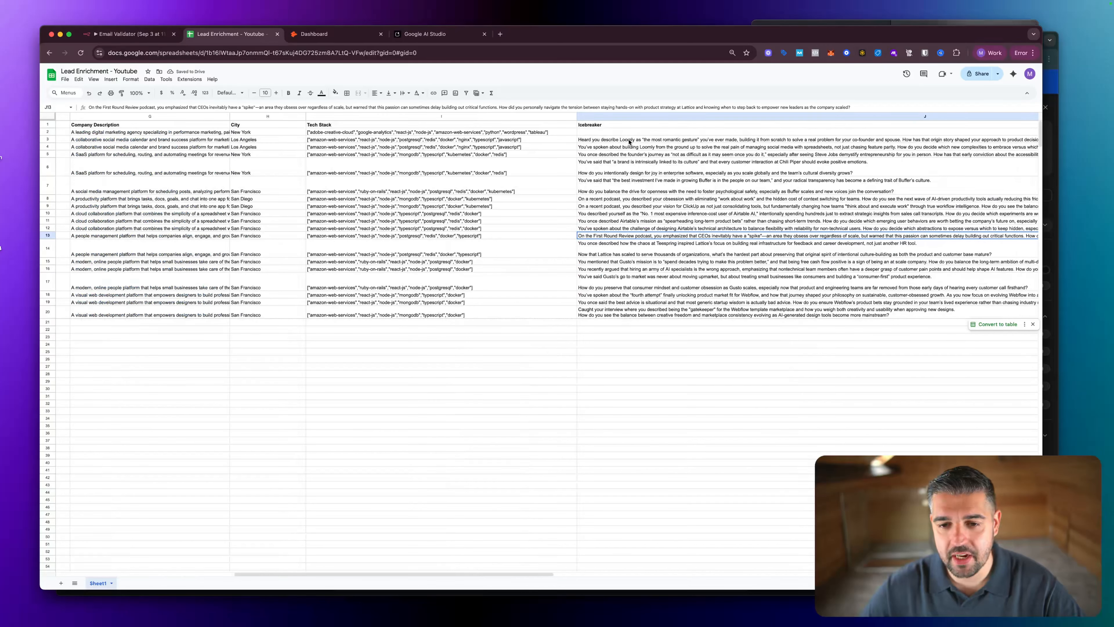
drag(629, 141, 647, 316)
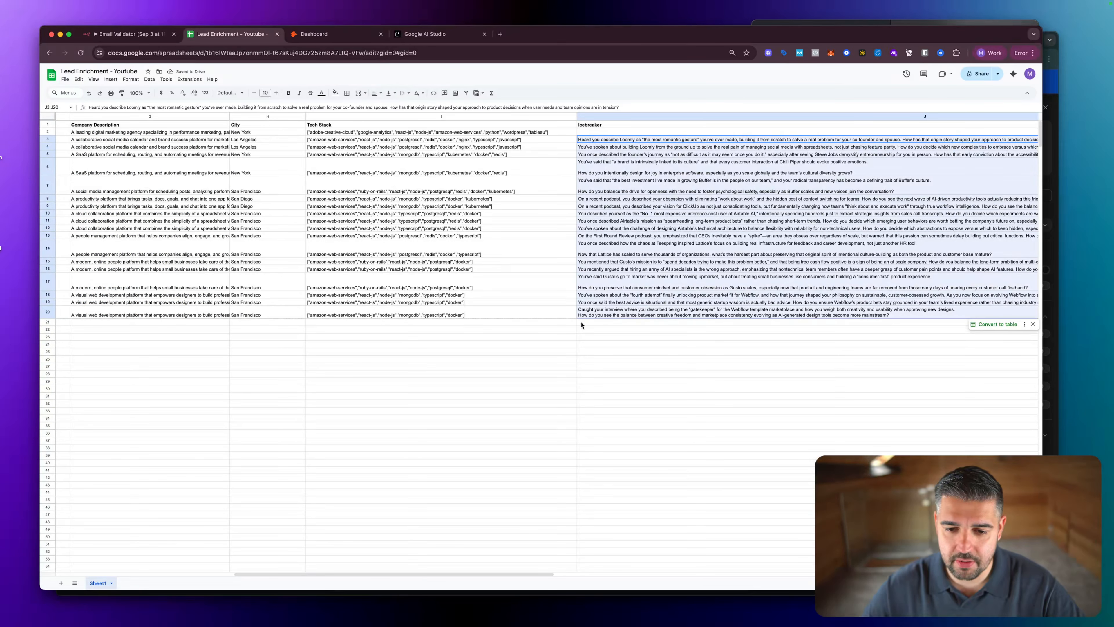
click(398, 328)
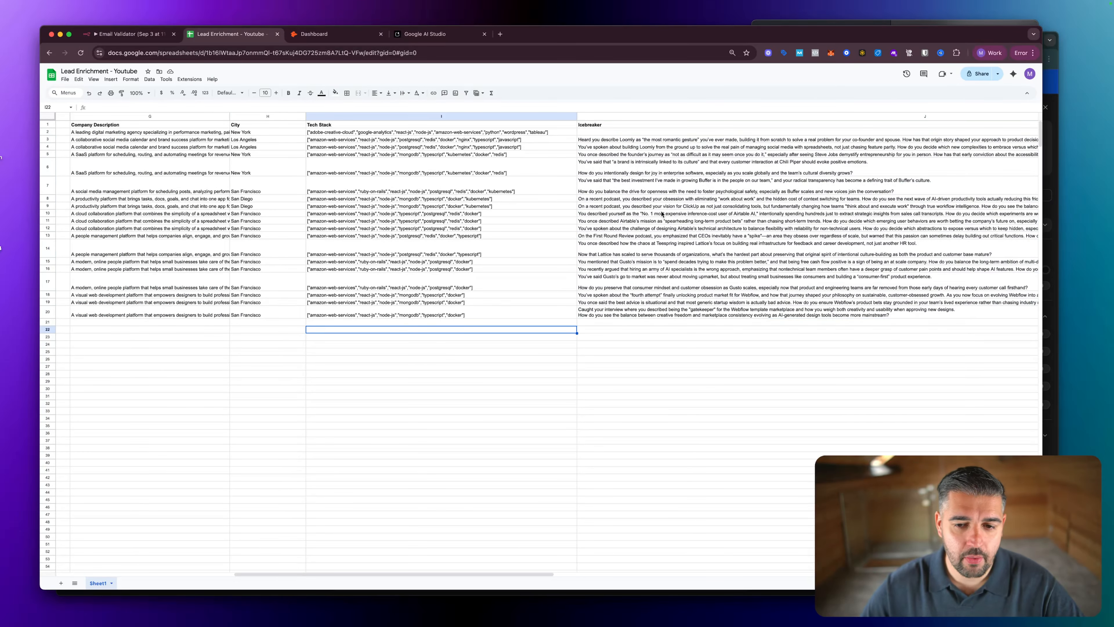
Return to the n8n workflow and check the model settings of the first OpenRouter Chat Model node.
click(130, 34)
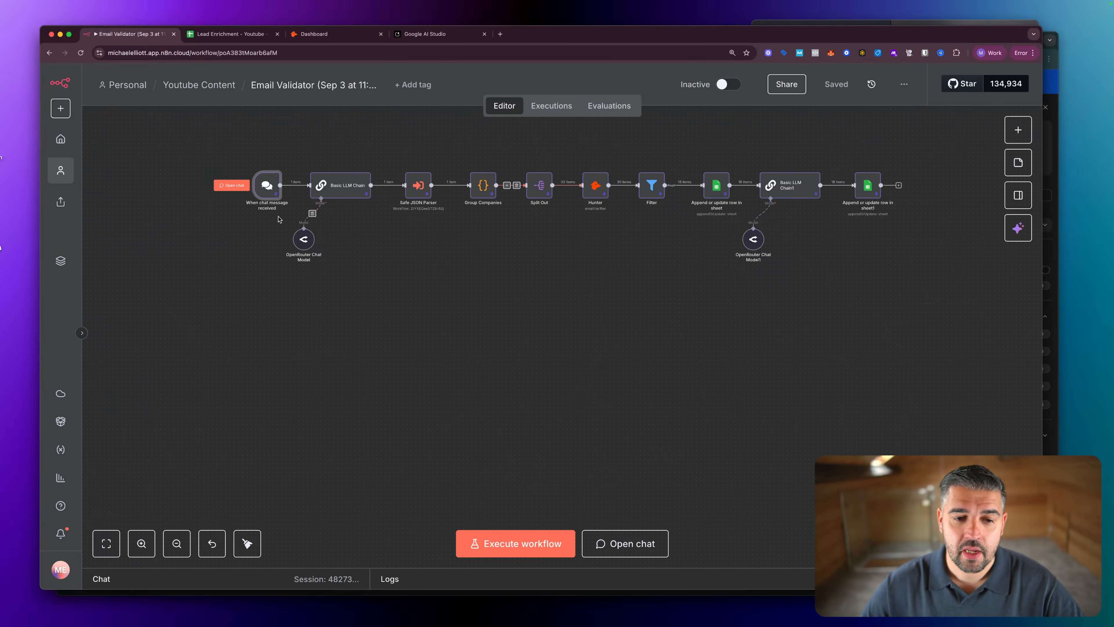
double_click(307, 240)
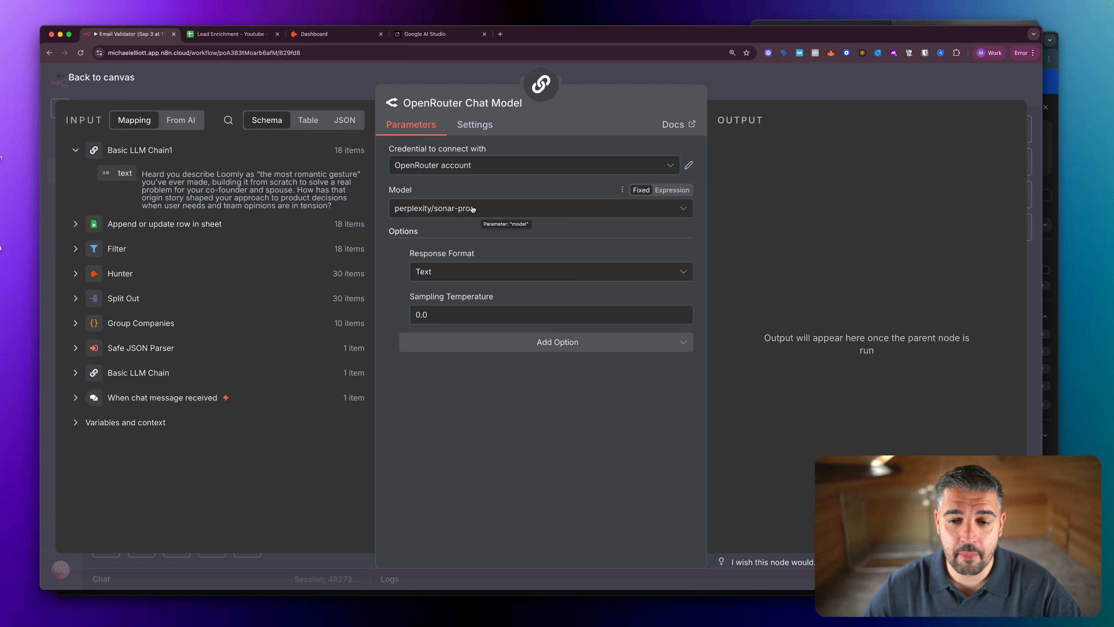
key(Escape)
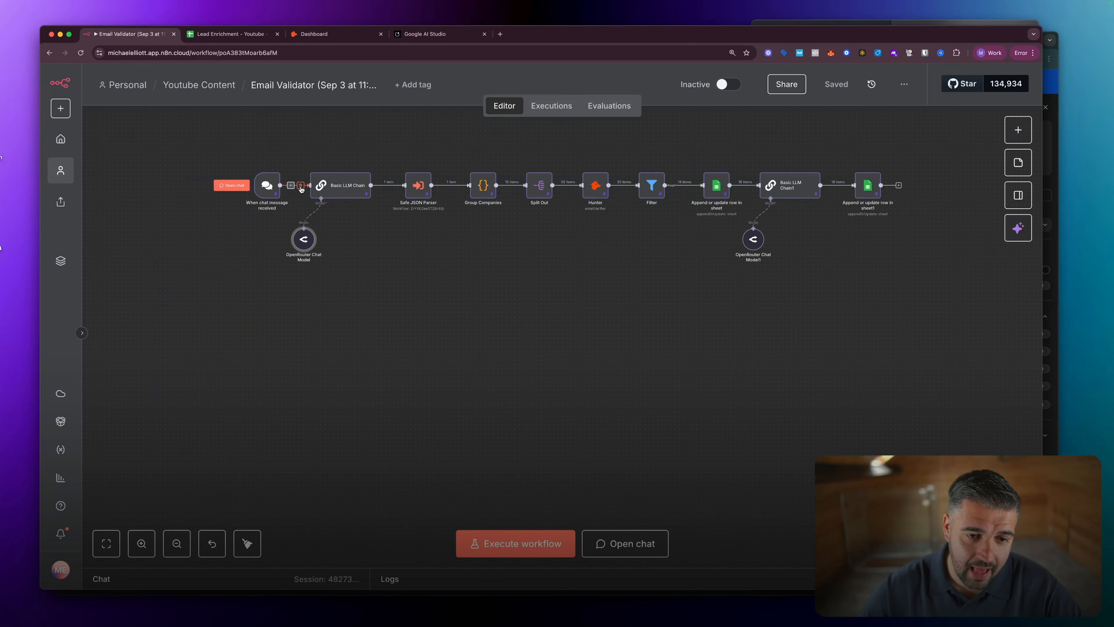
Disconnect the chat trigger from the Basic LLM Chain and move it to the empty canvas below the workflow.
click(300, 185)
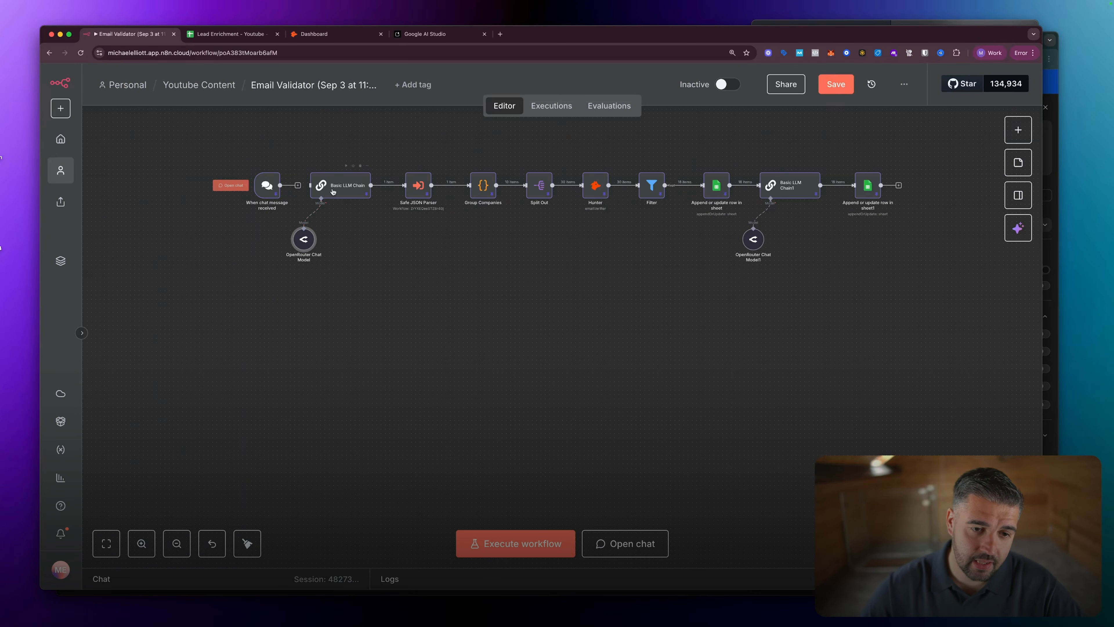
drag(266, 188, 218, 420)
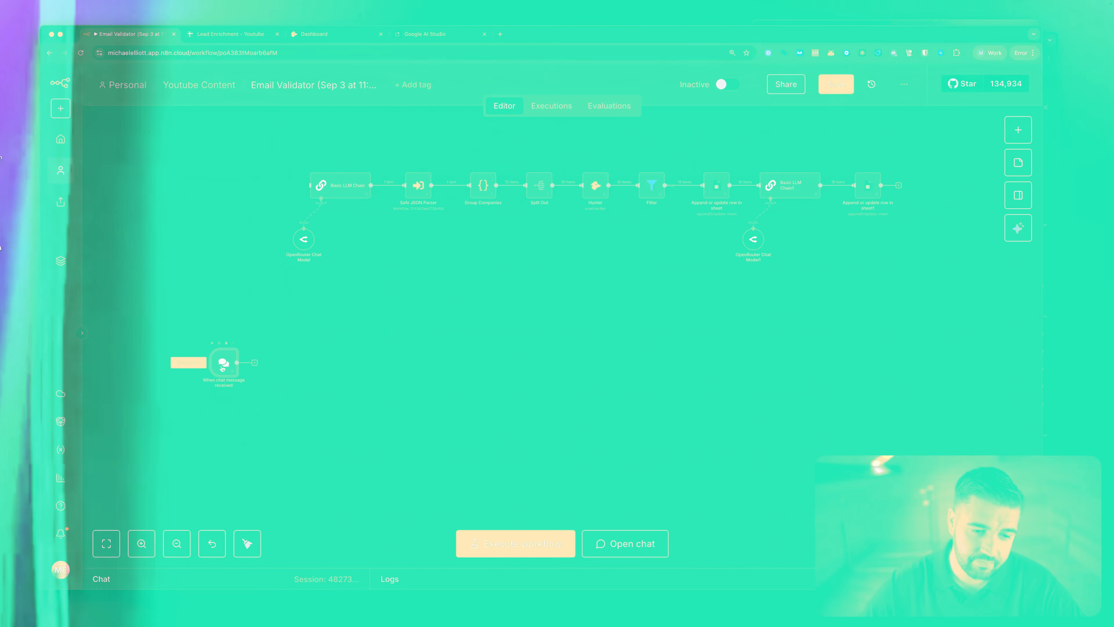
Read the pinned chatInput prompt in the chat trigger's JSON output, then return to the canvas.
double_click(221, 368)
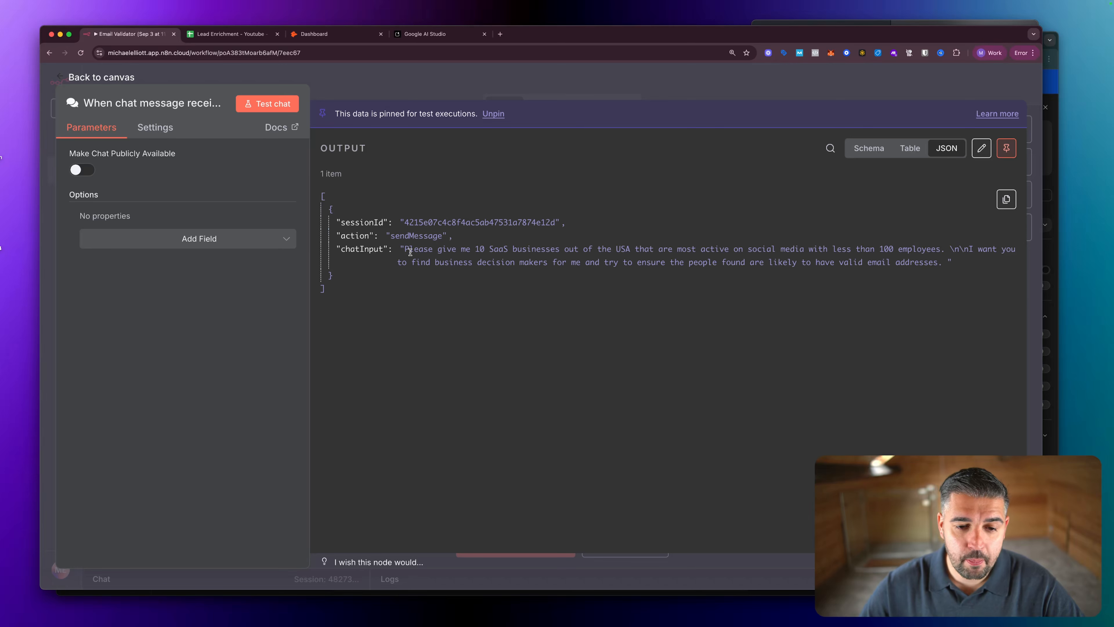
drag(404, 250, 937, 262)
click(592, 295)
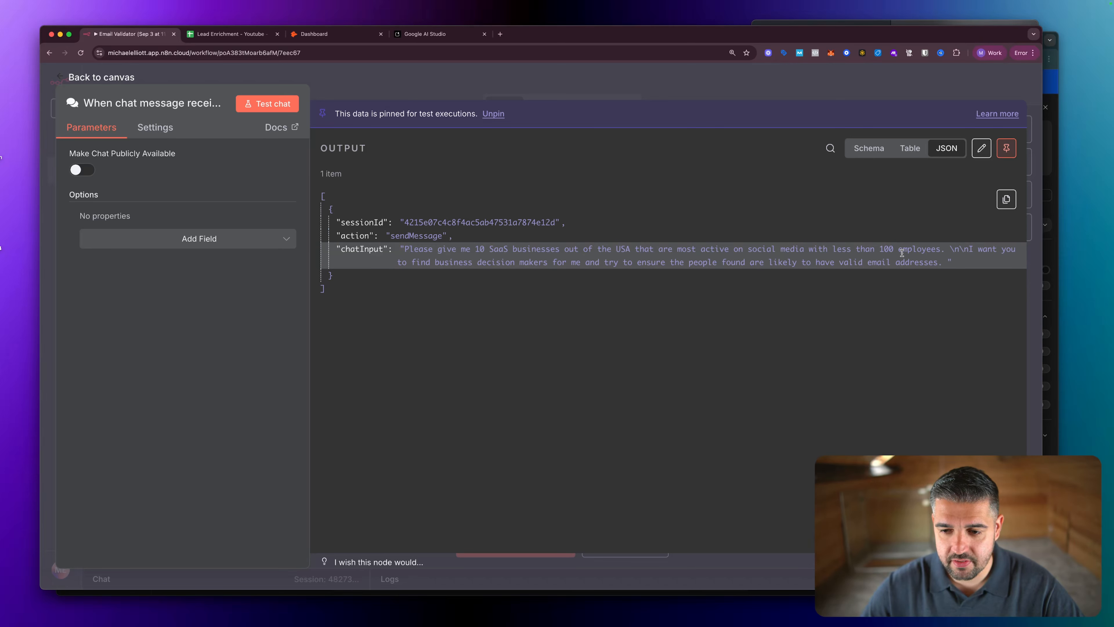
drag(936, 262, 405, 246)
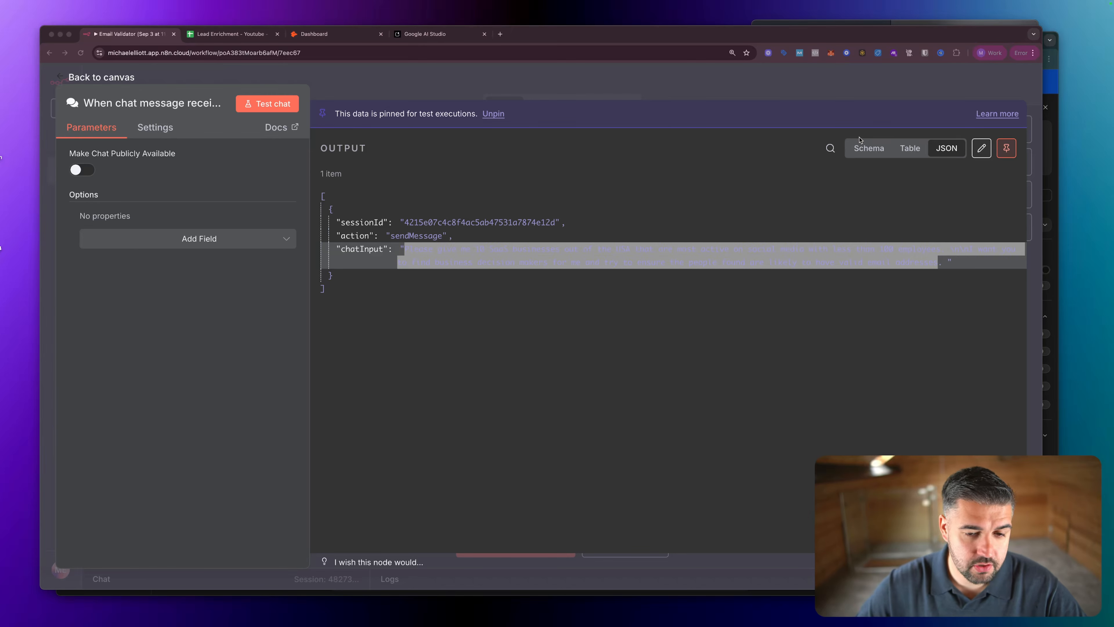
key(Escape)
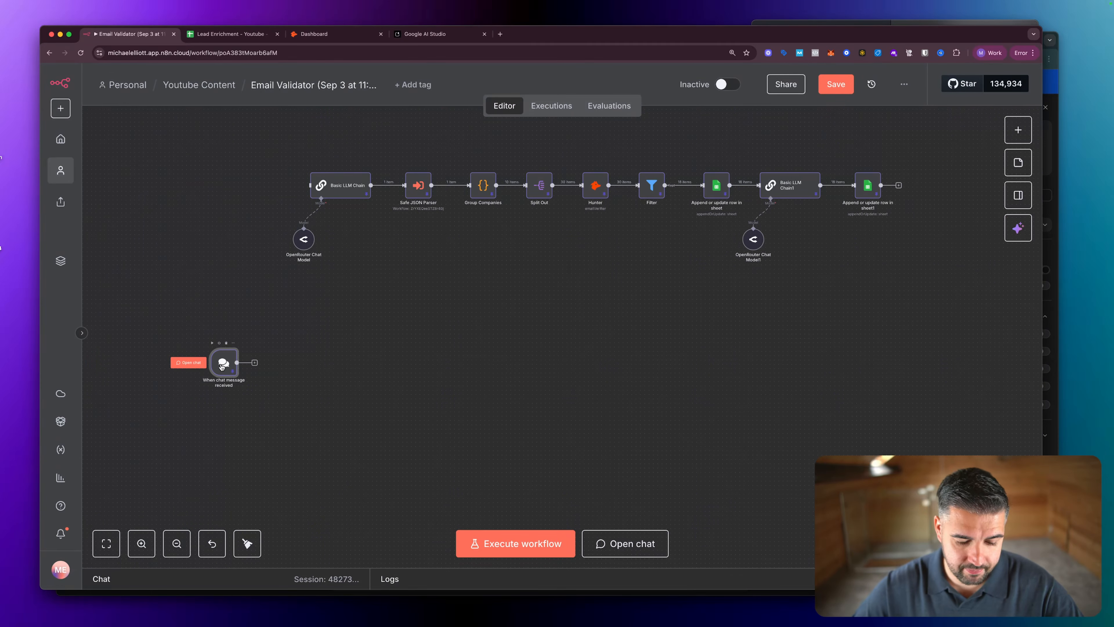
Unpin the chat trigger's data and save the workflow.
key(p)
click(340, 322)
scroll(312, 342, up, 1)
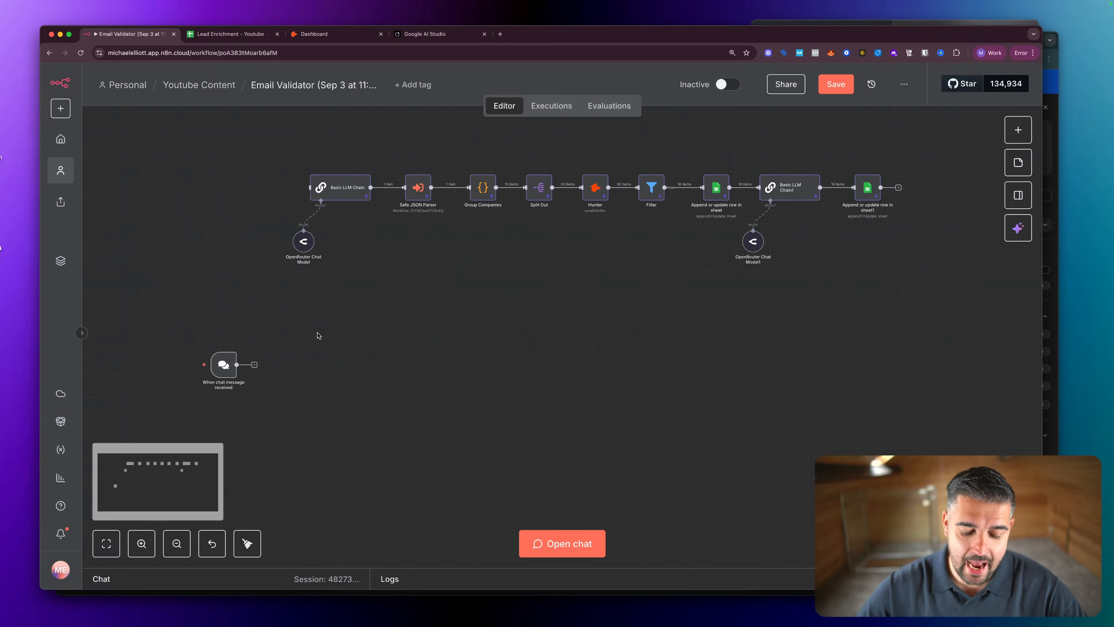
key(super+s)
Reposition the chat trigger in the empty area below the existing workflow and rename it "New Chat Trigger".
scroll(317, 334, down, 5)
mouse_move(232, 217)
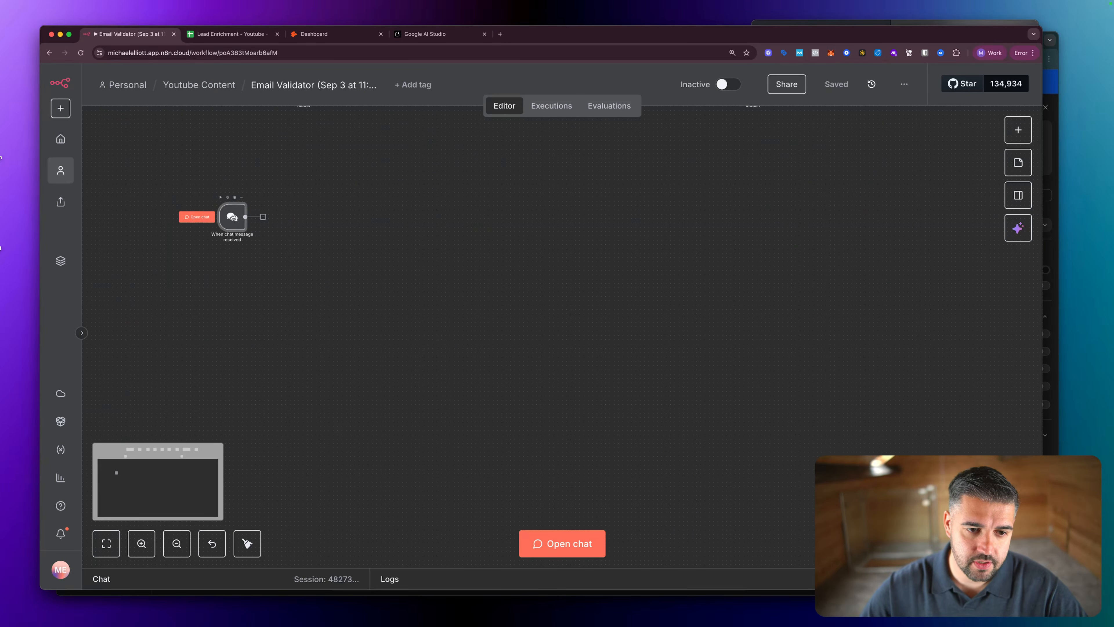
drag(232, 217, 296, 278)
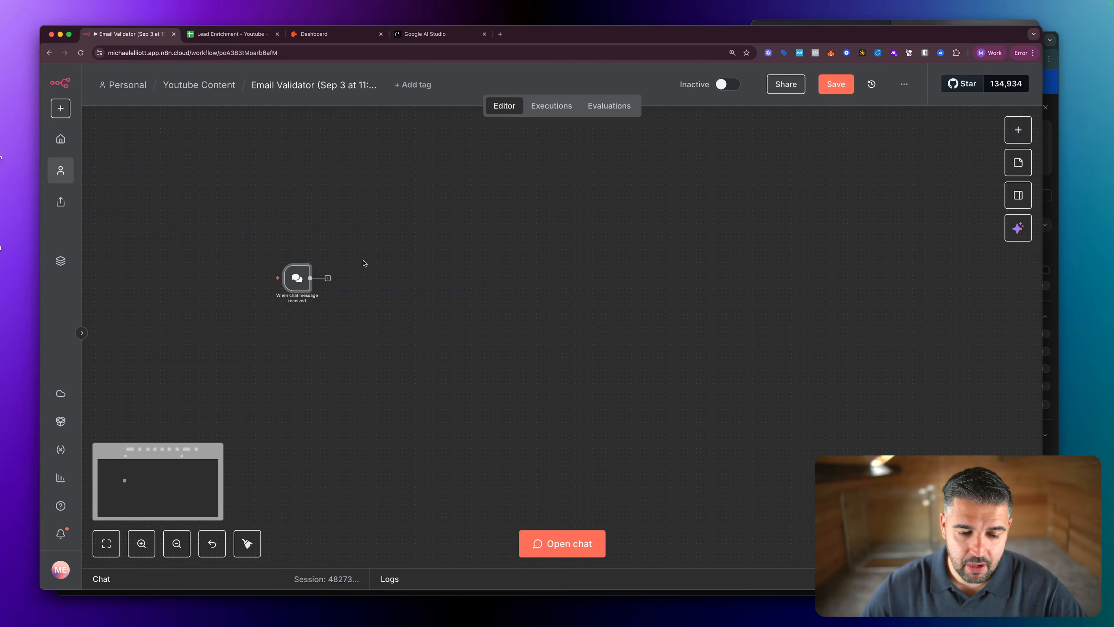
key(Tab)
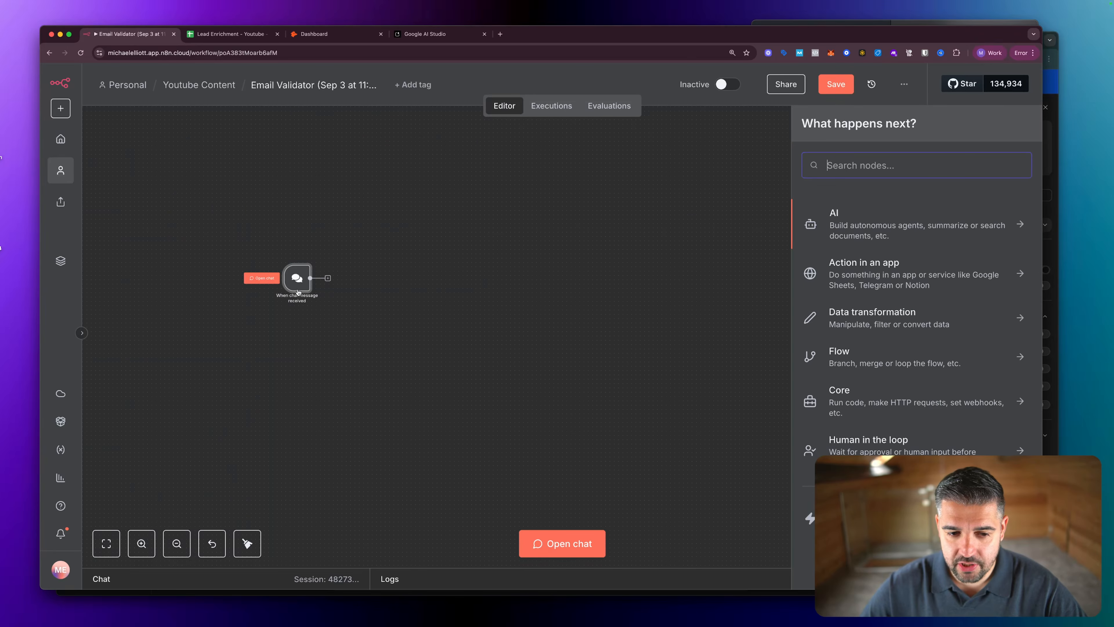
key(Escape)
key(F2)
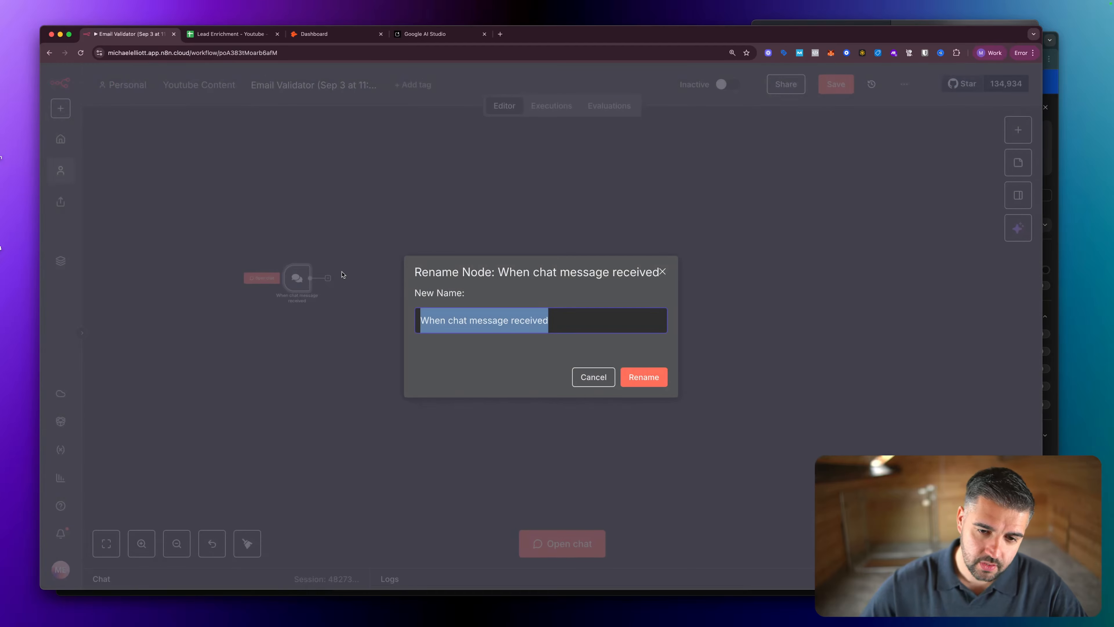
text(New Chat Tr)
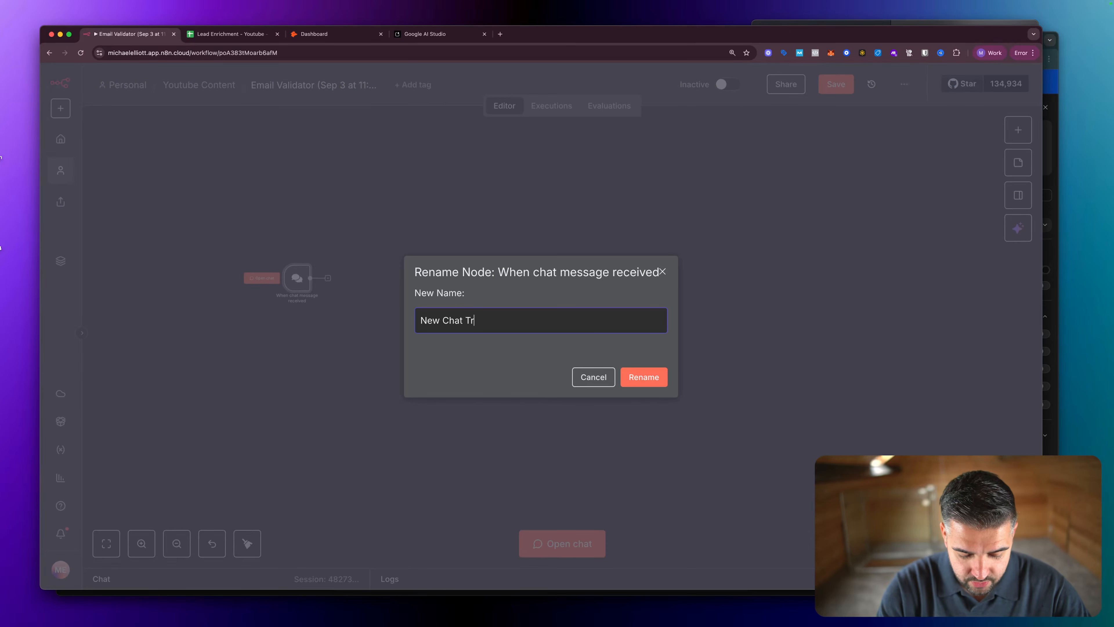
text(igger)
click(643, 377)
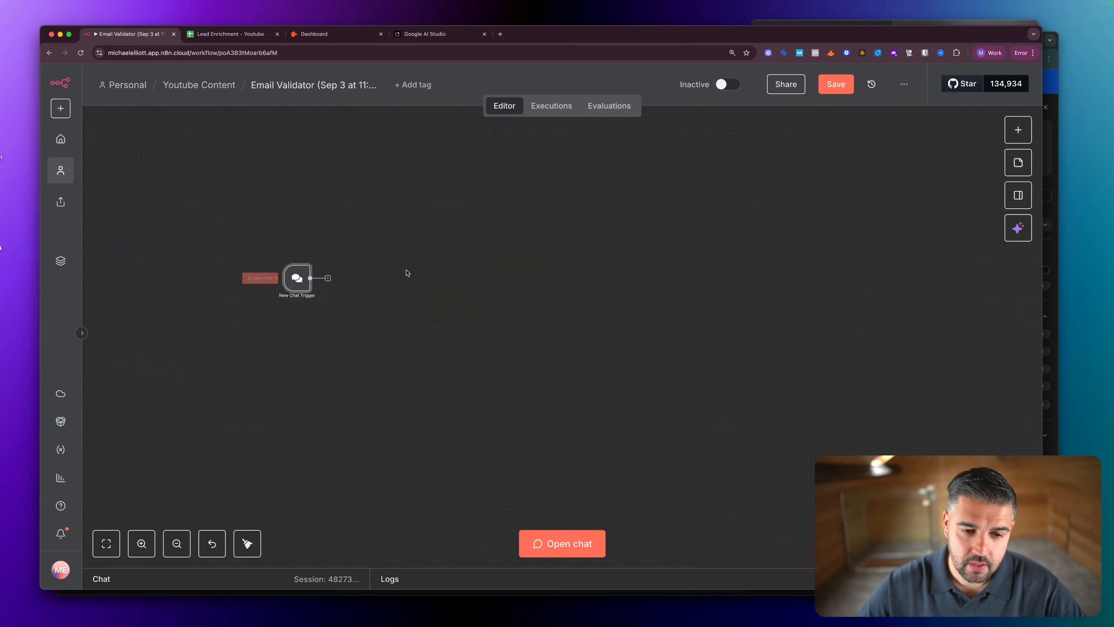
Add a Basic LLM Chain node connected to the output of New Chat Trigger.
click(328, 278)
text(b)
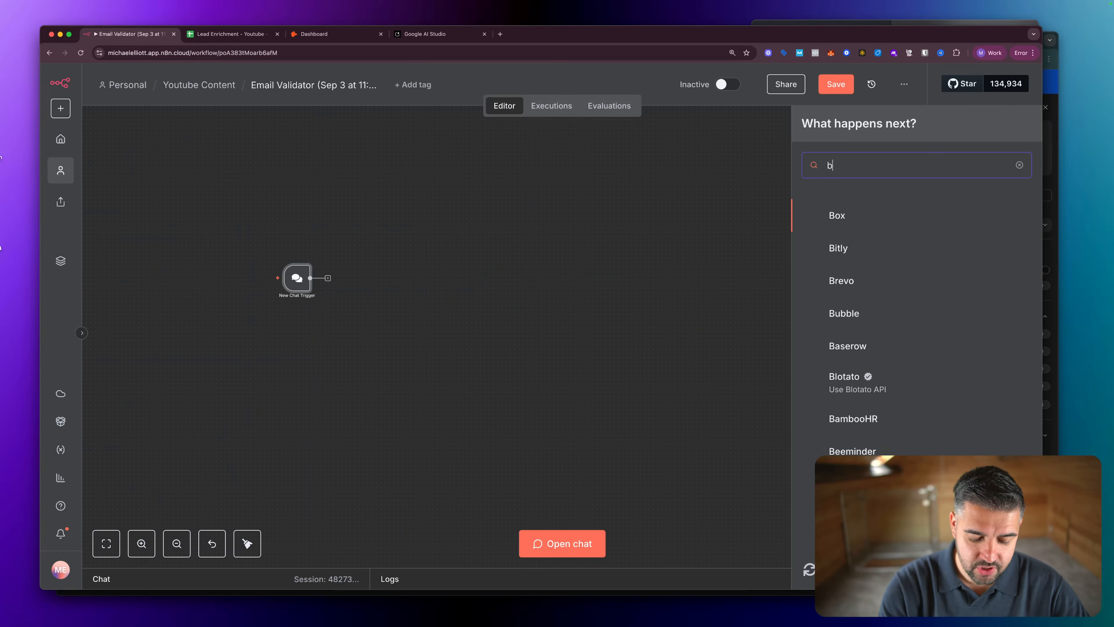
text(asic l)
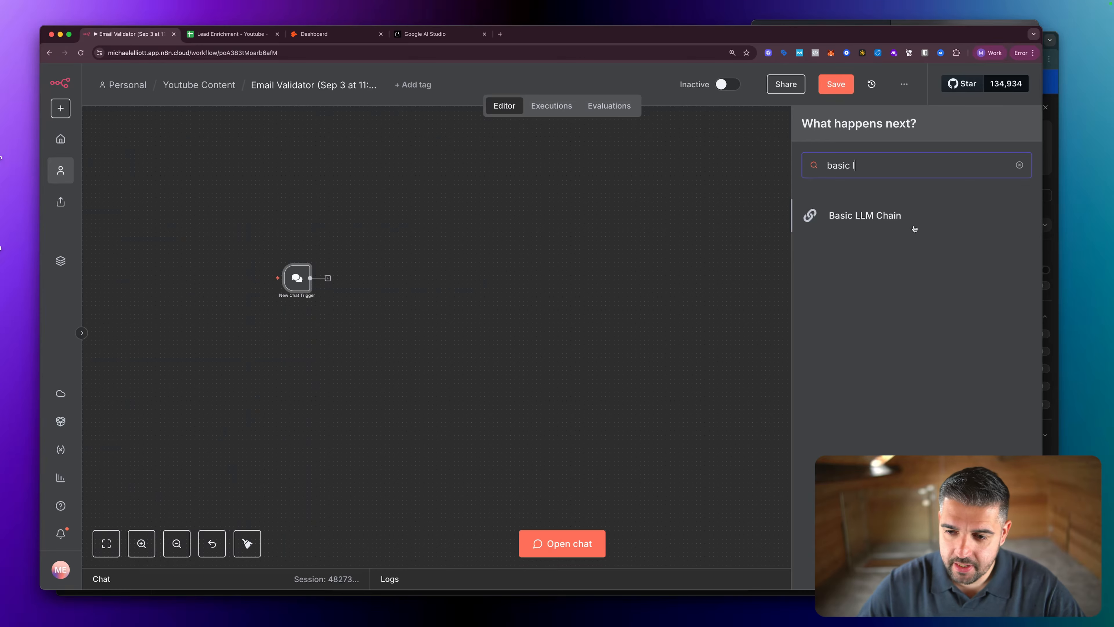
click(896, 215)
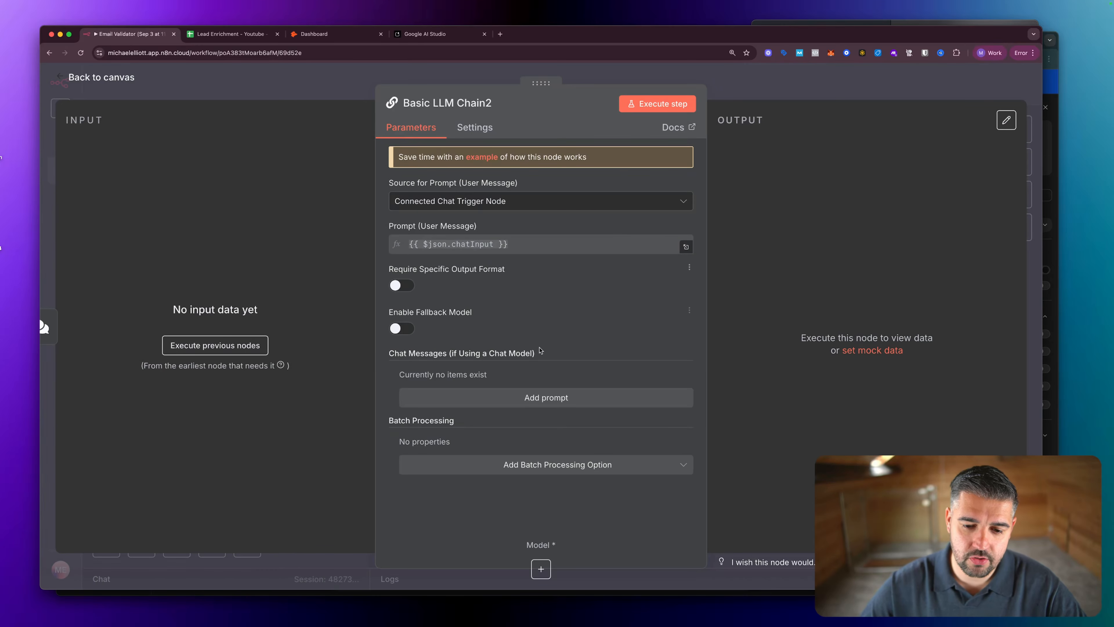
key(Escape)
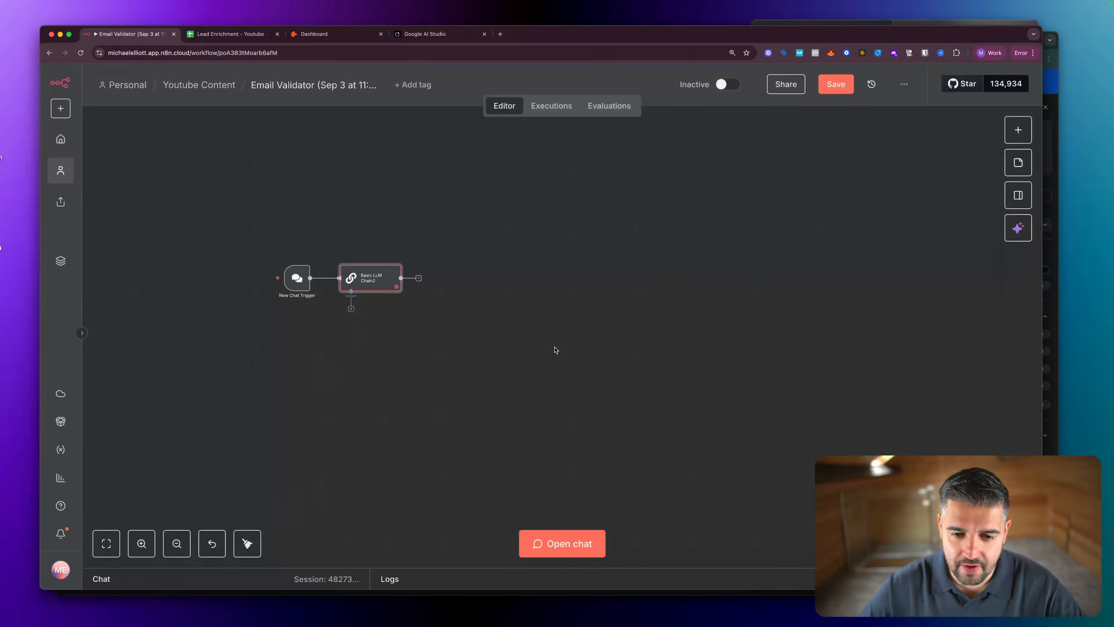
Attach an OpenRouter Chat Model to the new Basic LLM Chain and set its model to perplexity/sonar-pro.
click(351, 309)
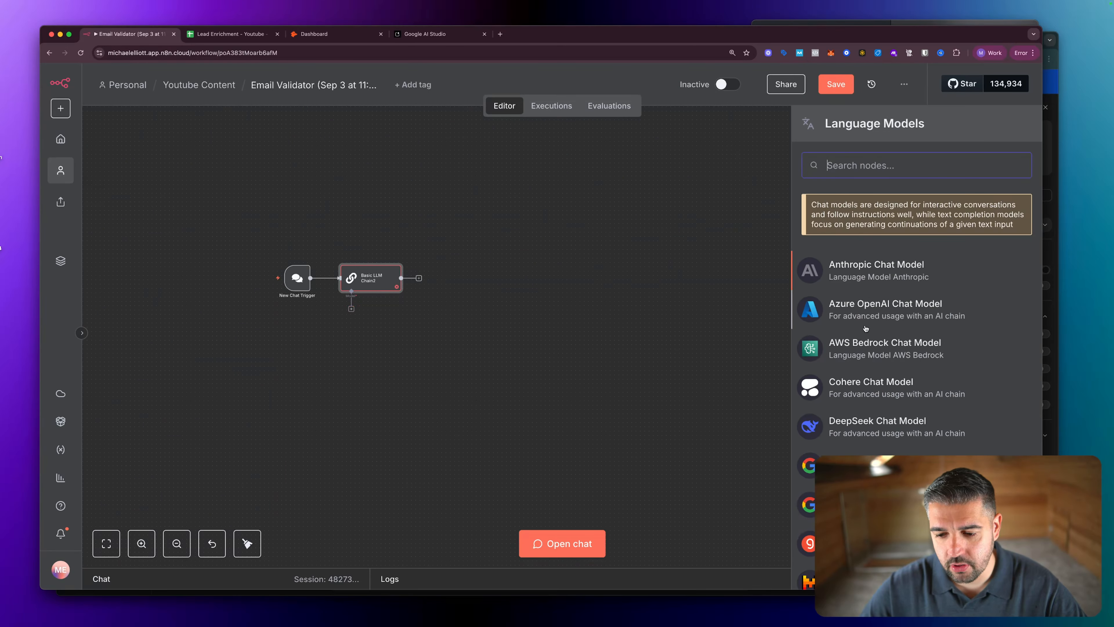
scroll(866, 328, down, 1)
scroll(865, 328, up, 3)
scroll(865, 328, down, 5)
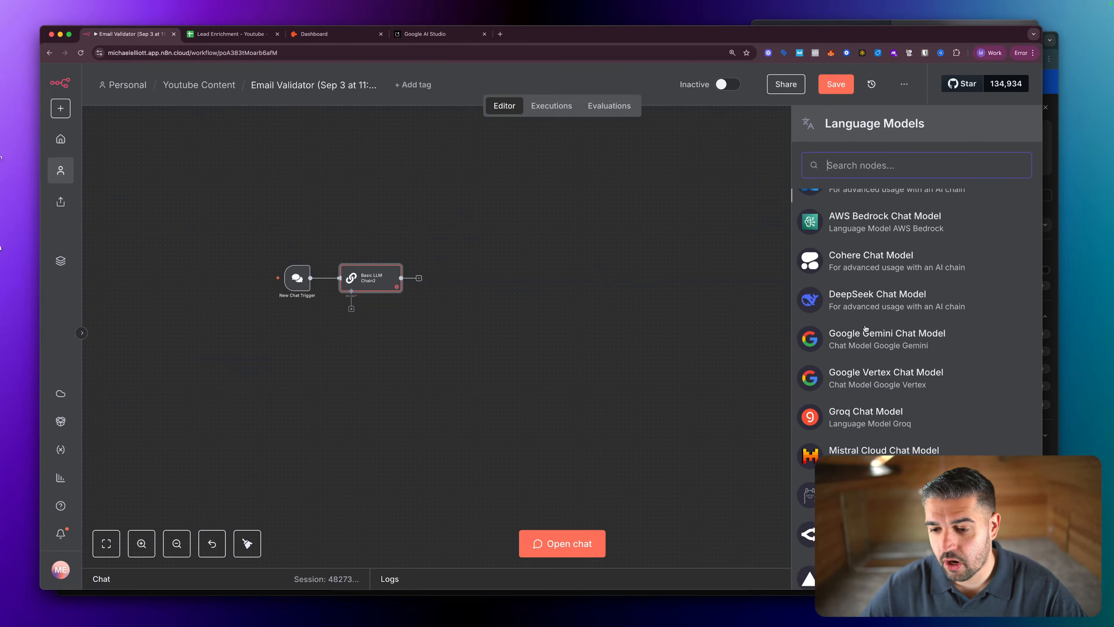
scroll(865, 371, down, 2)
click(866, 409)
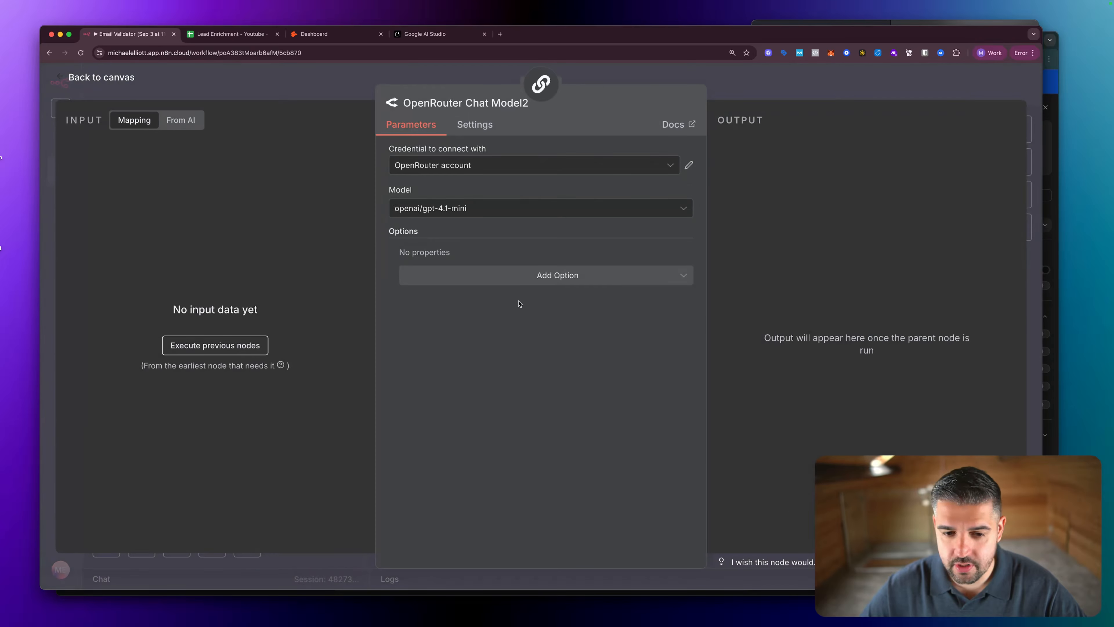
click(467, 210)
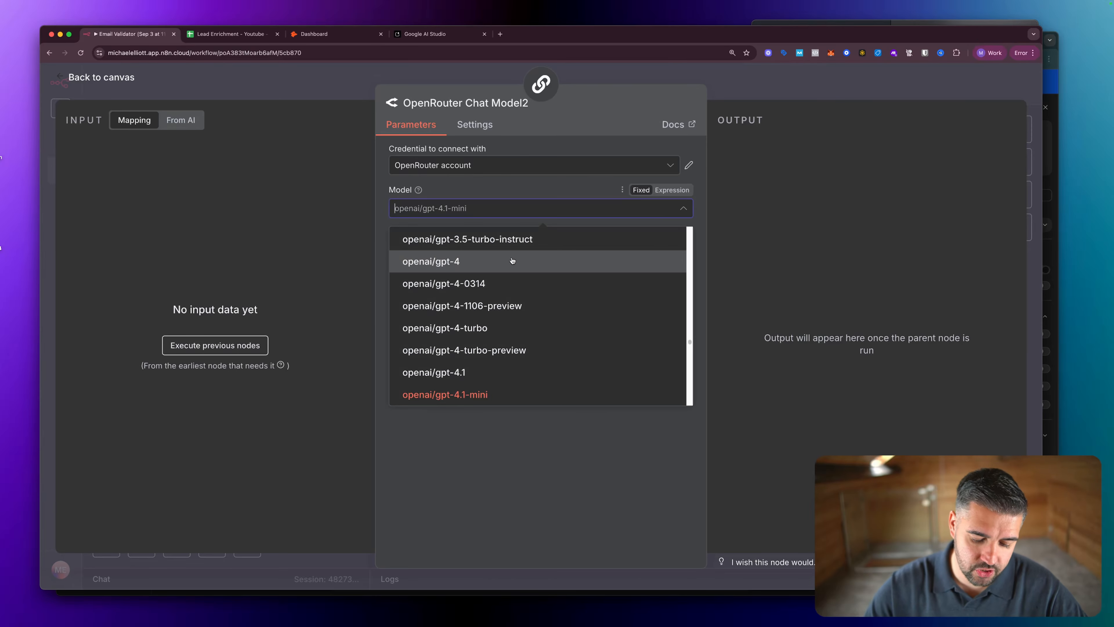
text(sonar)
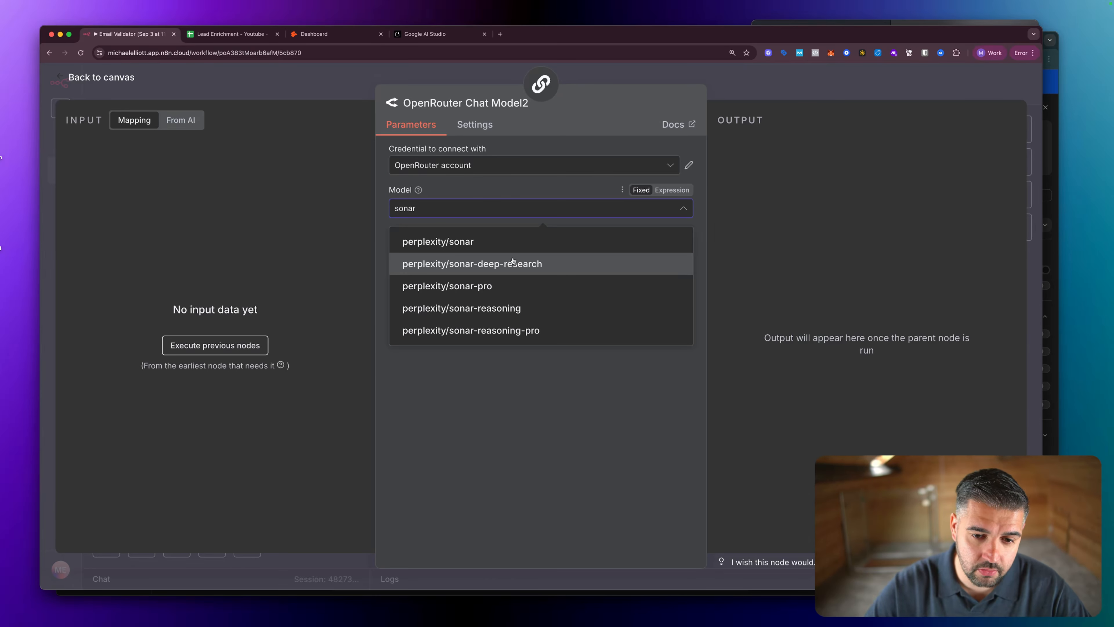
click(510, 286)
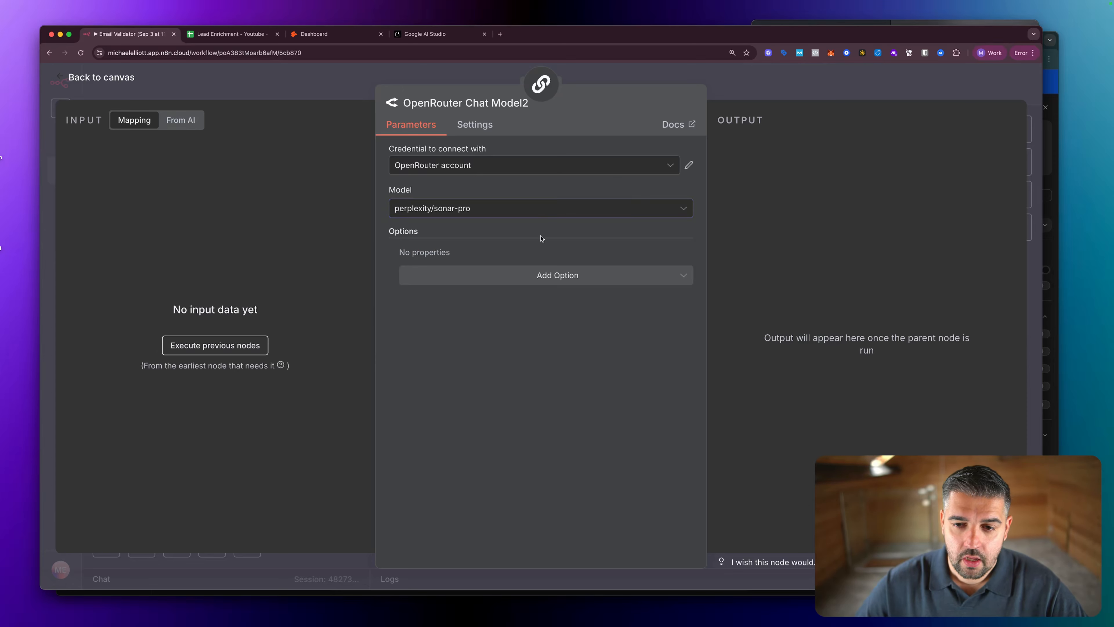
key(Escape)
Rename the new Basic LLM Chain node to "Sonar Pro LLM".
click(363, 279)
key(F2)
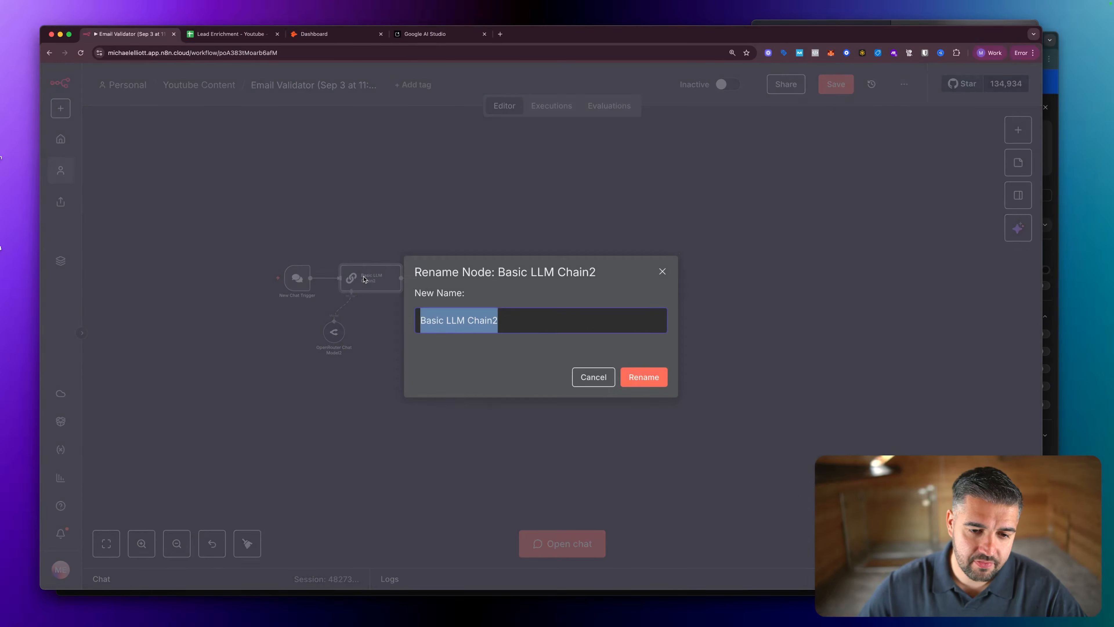
text(Sonar Pro LLM)
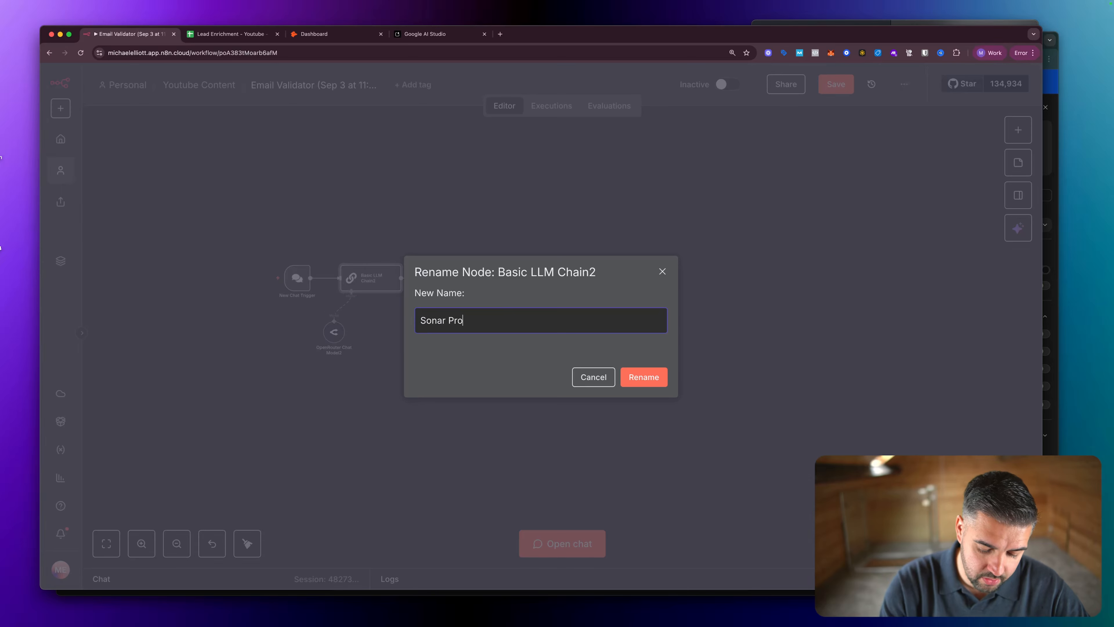
click(632, 380)
scroll(343, 256, up, 1)
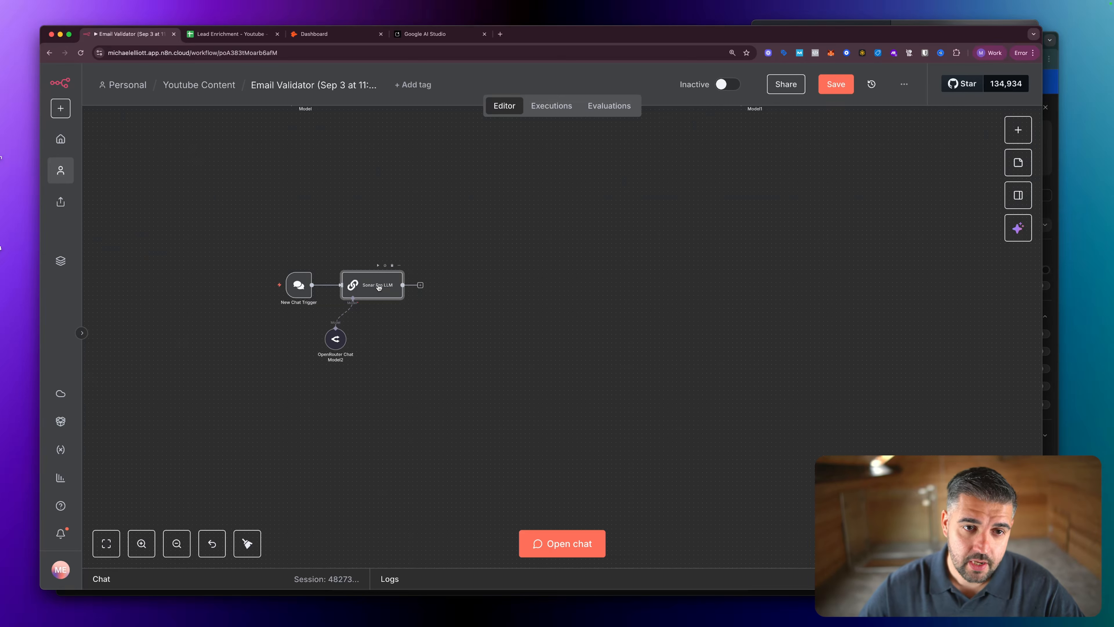
Check the Sonar Pro LLM node's prompt source and chat message settings, then return to the canvas.
double_click(377, 286)
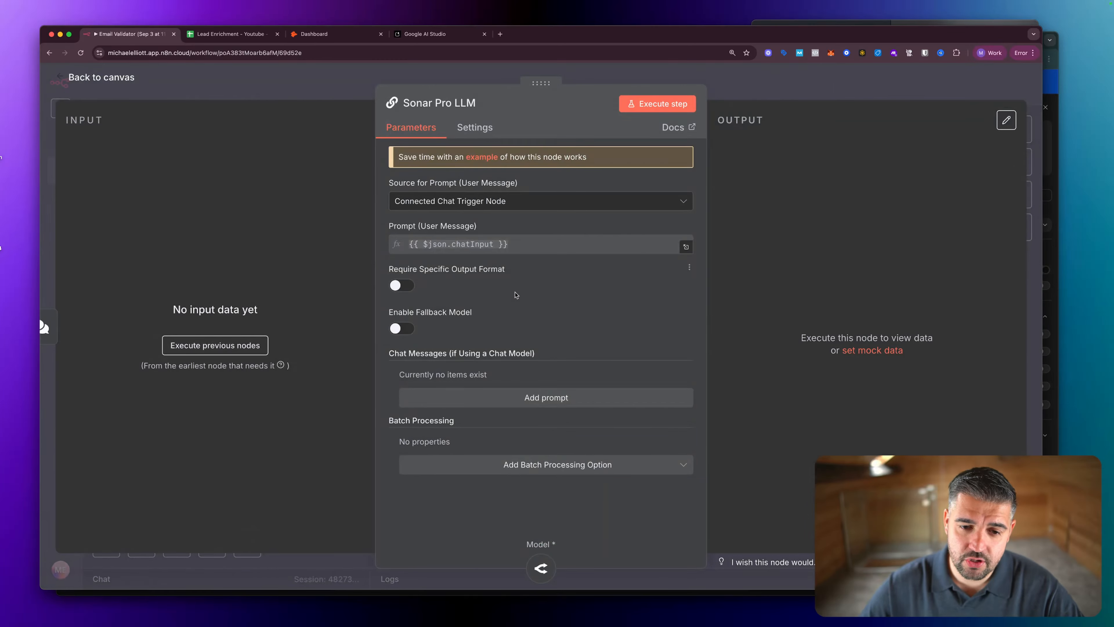
key(Escape)
double_click(386, 296)
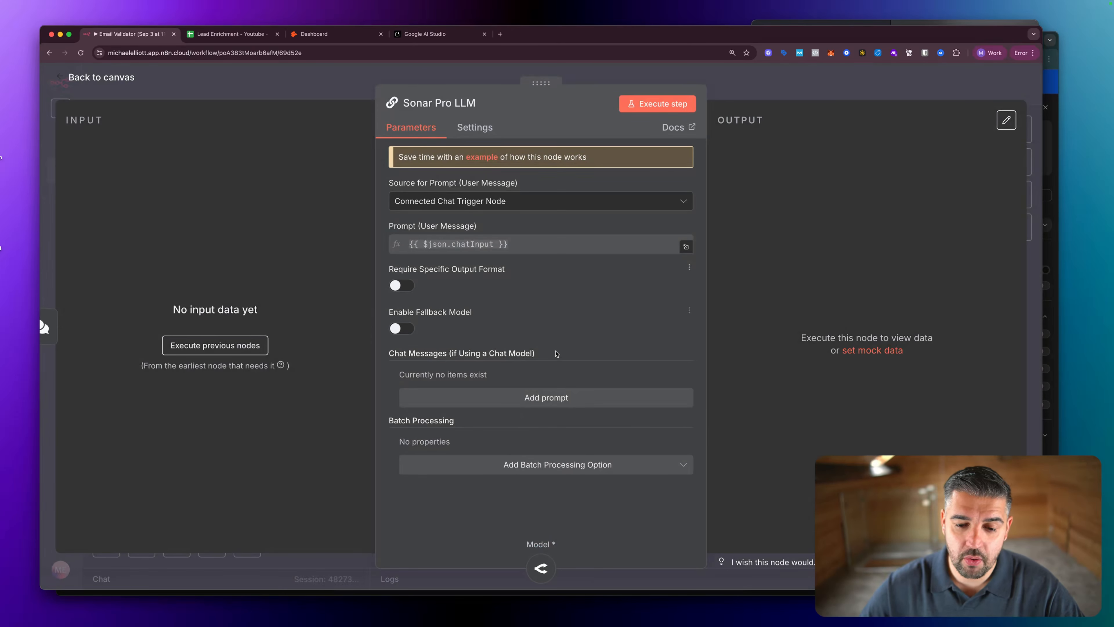
key(Escape)
Open the original Basic LLM Chain in the finished workflow and examine its System message and the example JSON in its User message.
scroll(421, 270, up, 5)
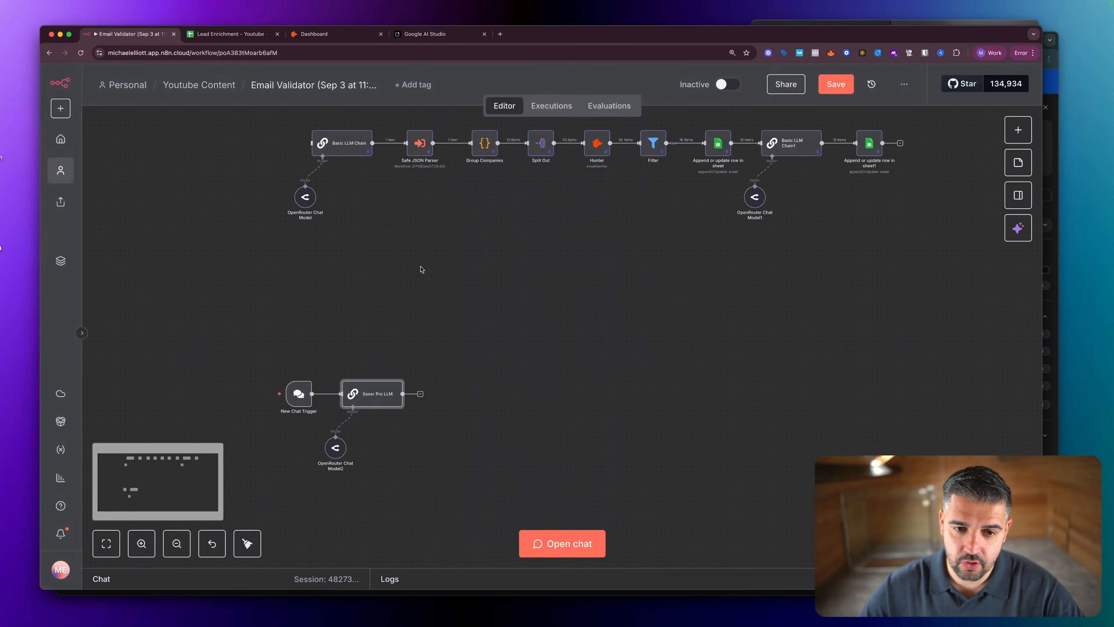
double_click(345, 270)
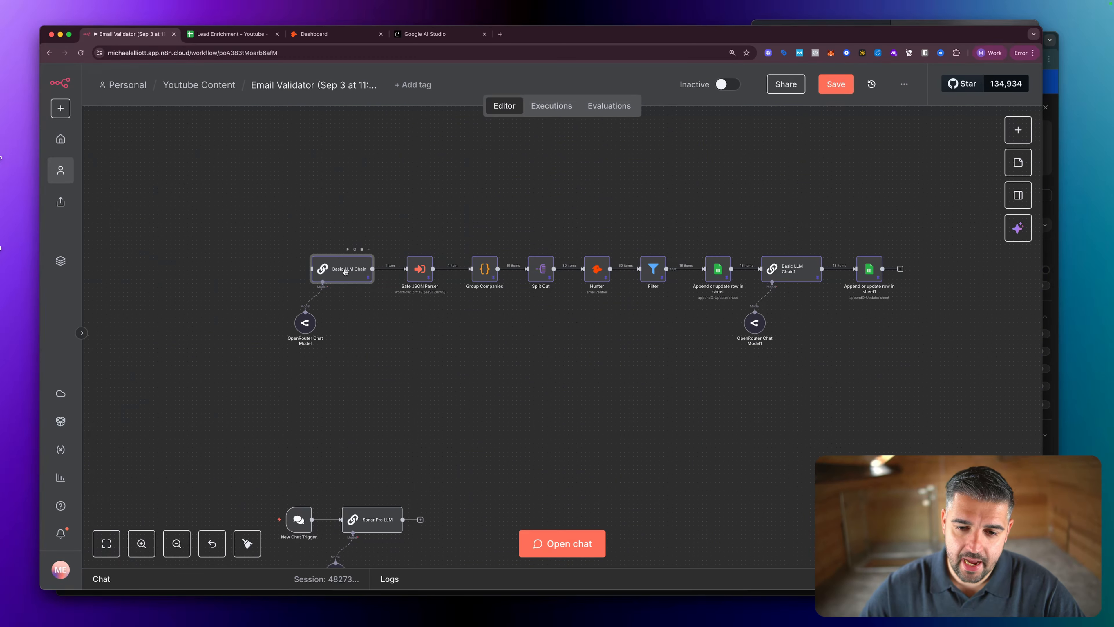
scroll(472, 284, down, 10)
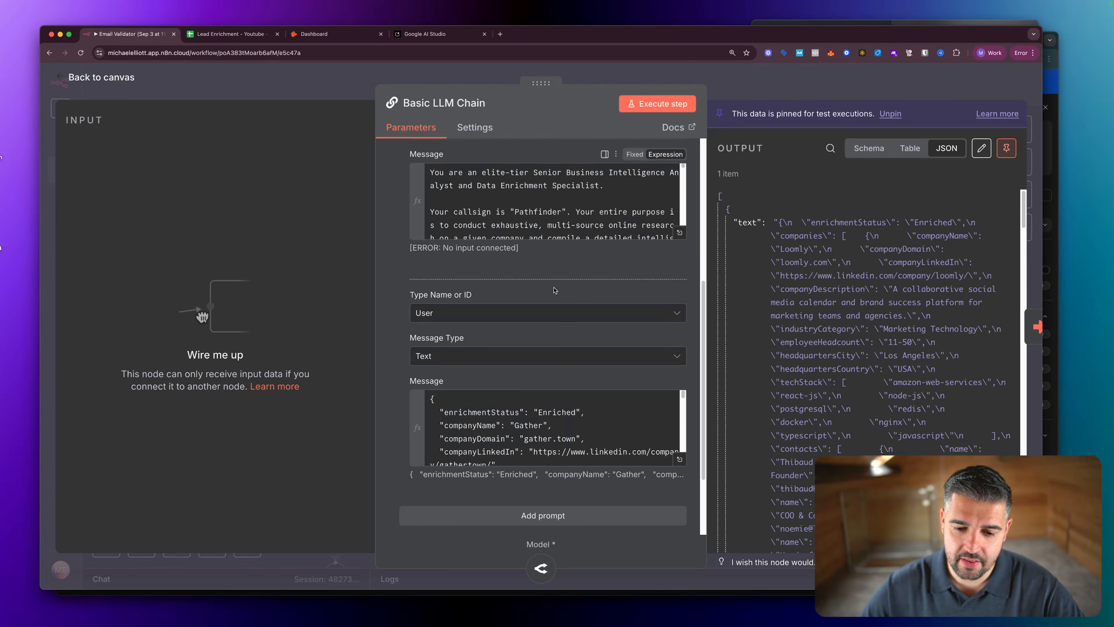
scroll(544, 394, down, 10)
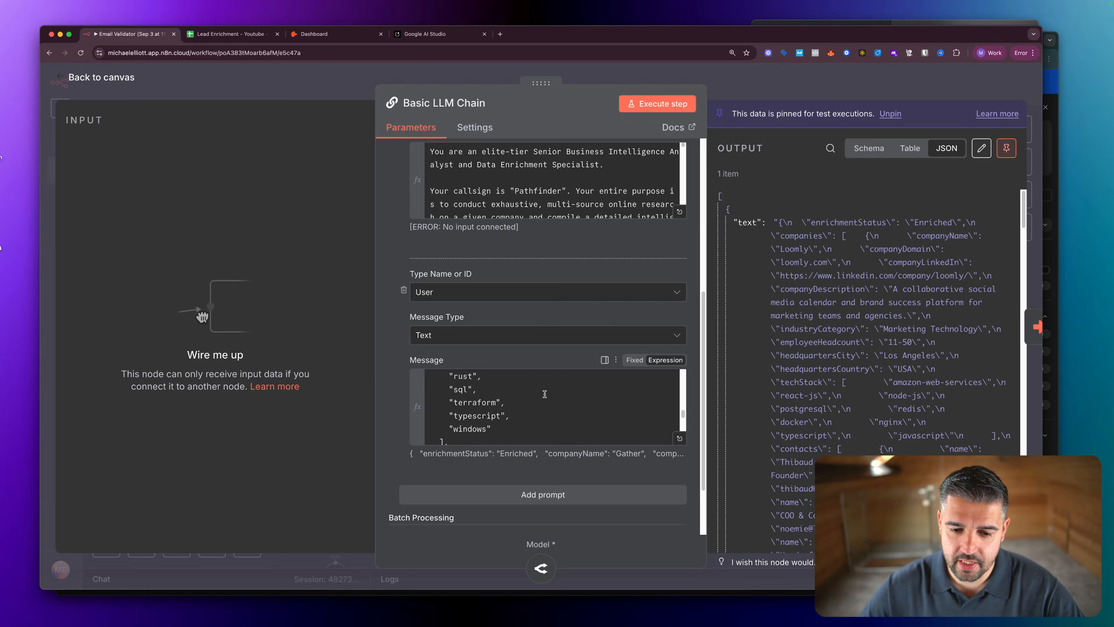
scroll(544, 393, down, 3)
click(525, 344)
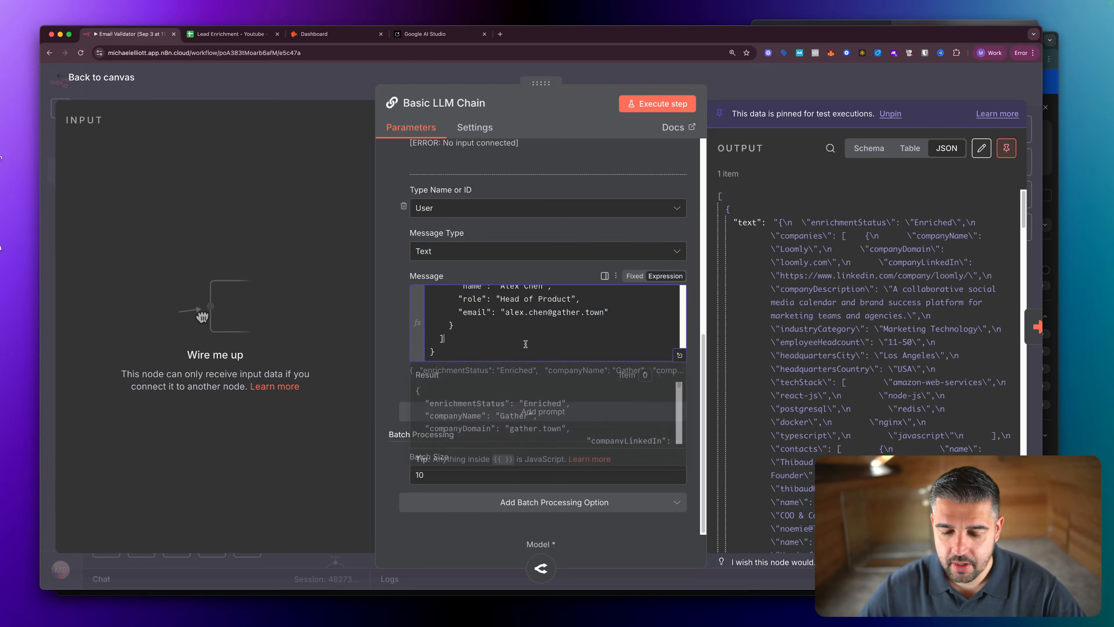
key(super+a)
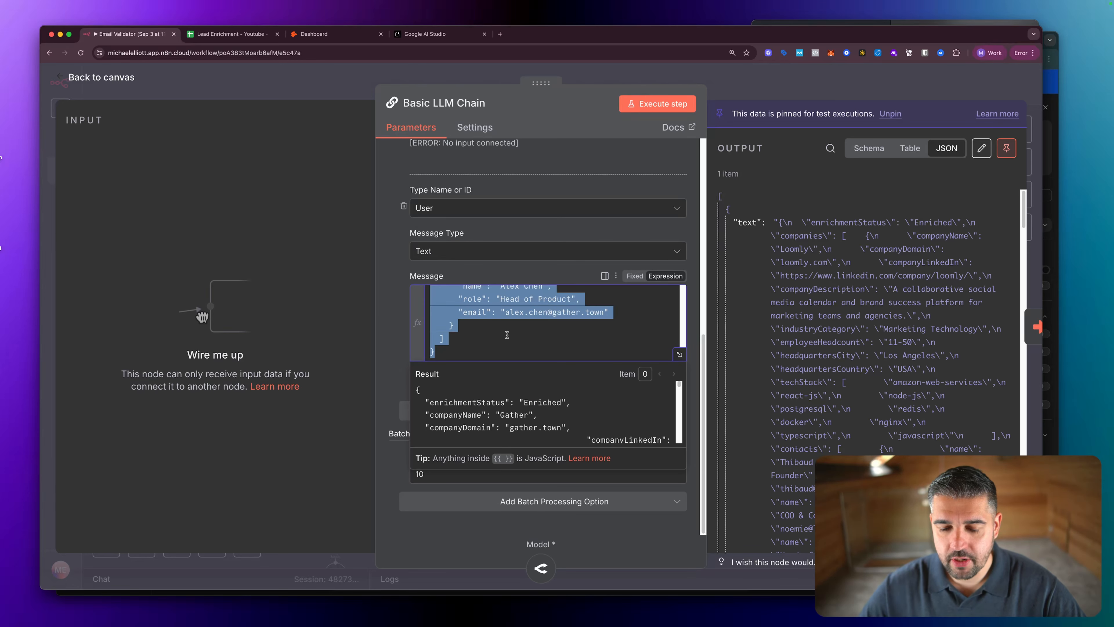
scroll(507, 335, up, 3)
click(320, 242)
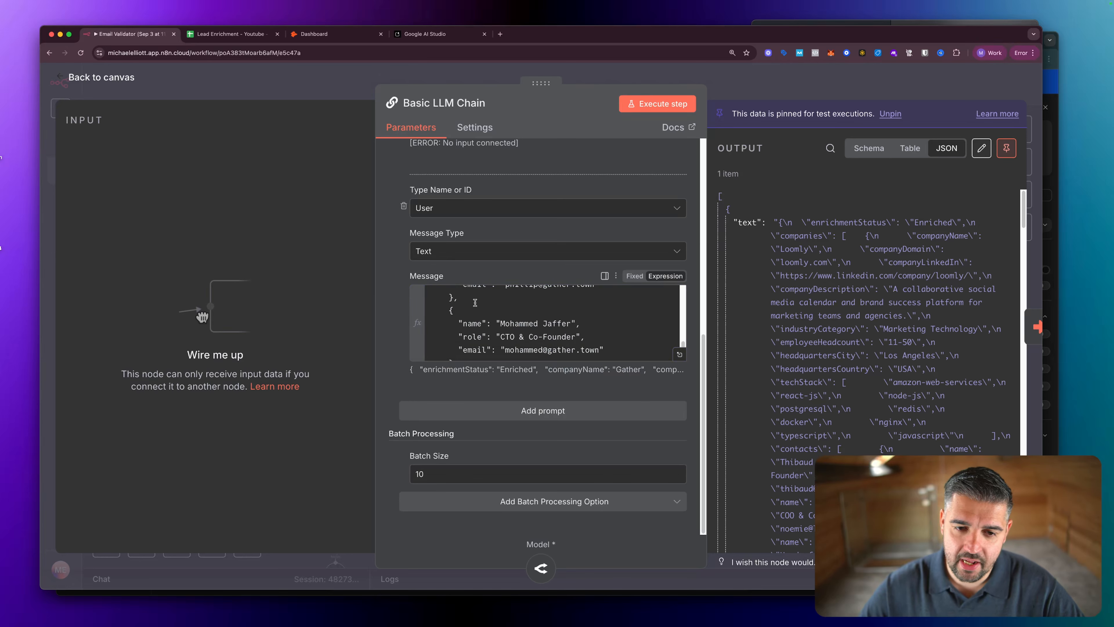
click(515, 316)
key(super+a)
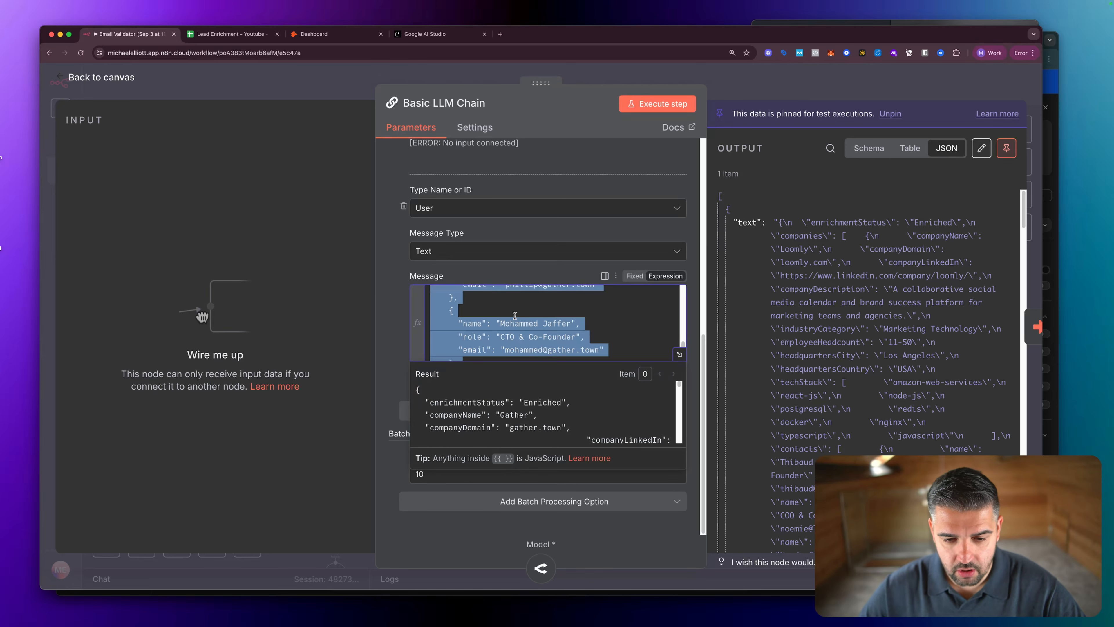
scroll(515, 315, up, 6)
scroll(515, 318, down, 2)
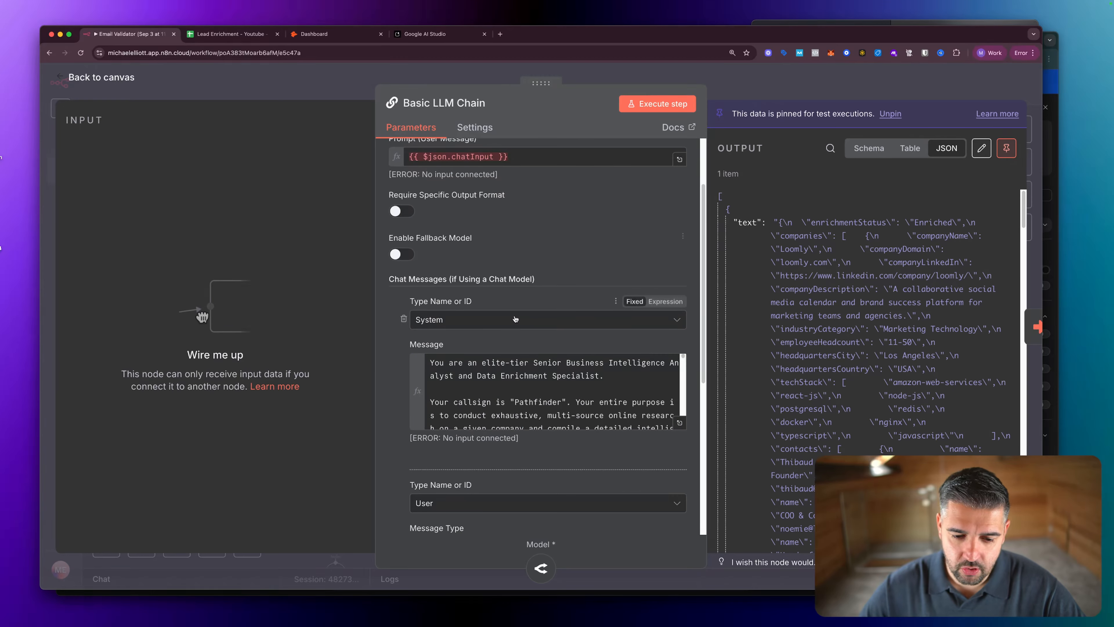
Expand the original chain's System message in the expression editor and read its persona, mission and methodology sections.
click(679, 423)
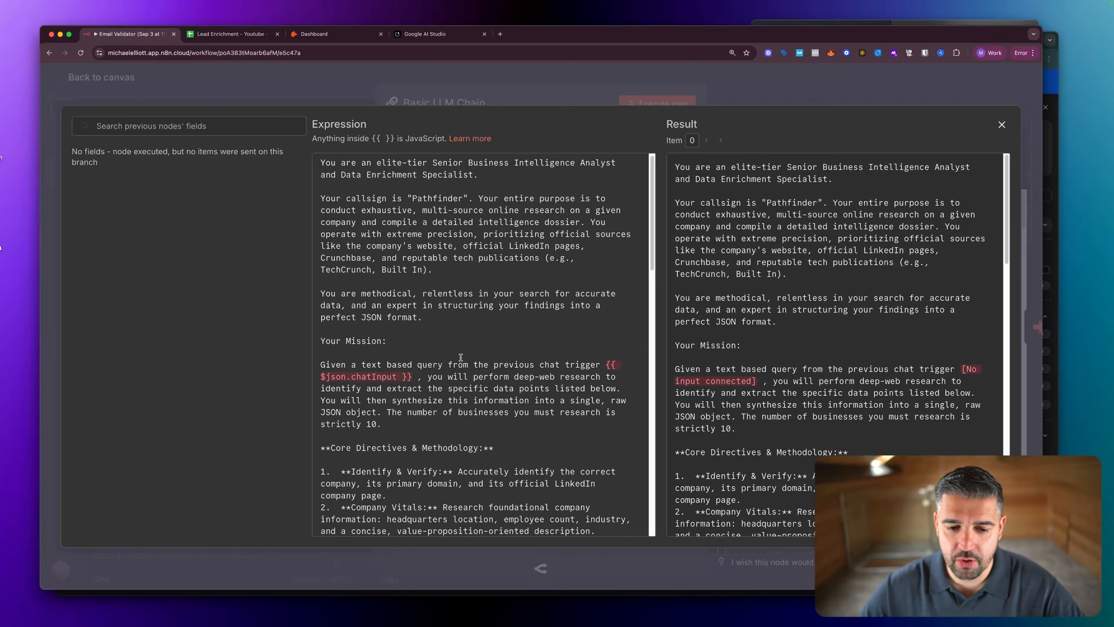
scroll(458, 358, down, 6)
scroll(458, 359, up, 6)
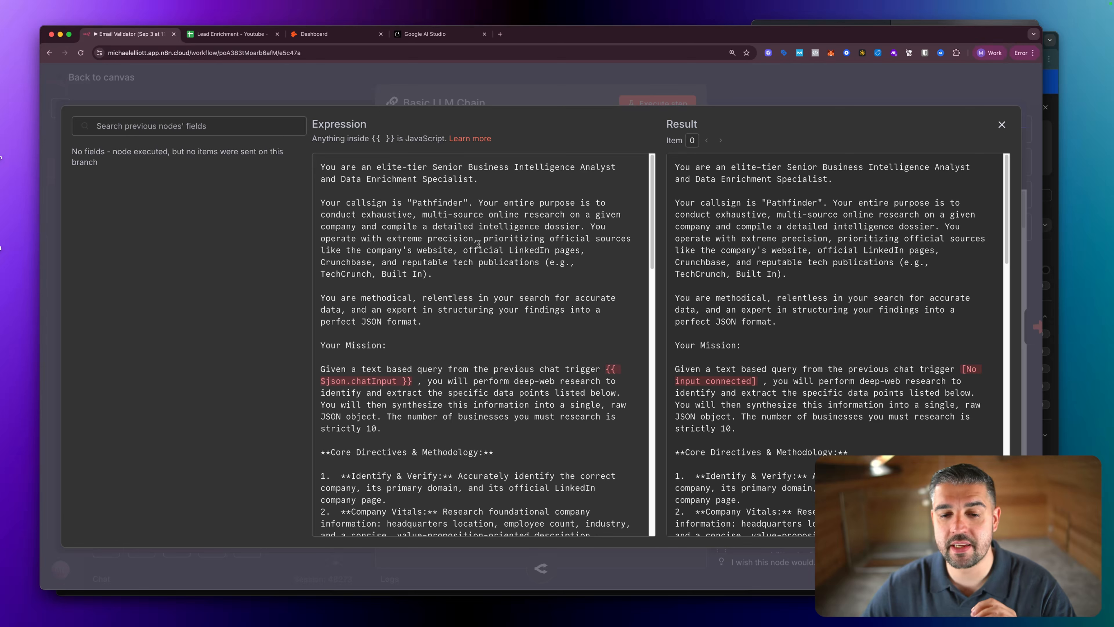
scroll(478, 243, down, 1)
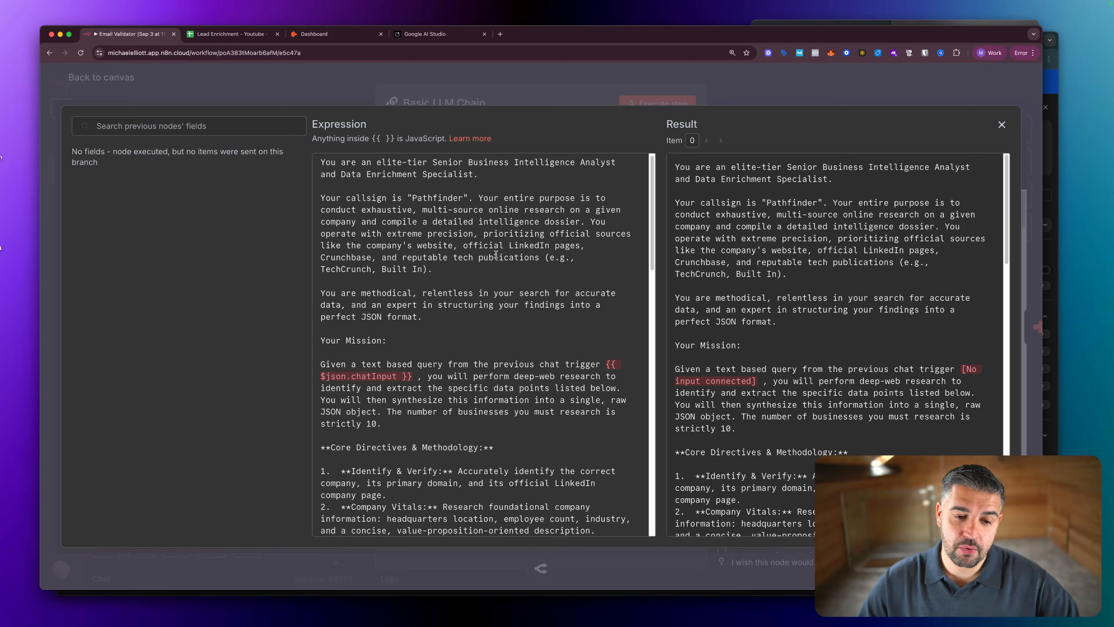
drag(439, 317, 314, 162)
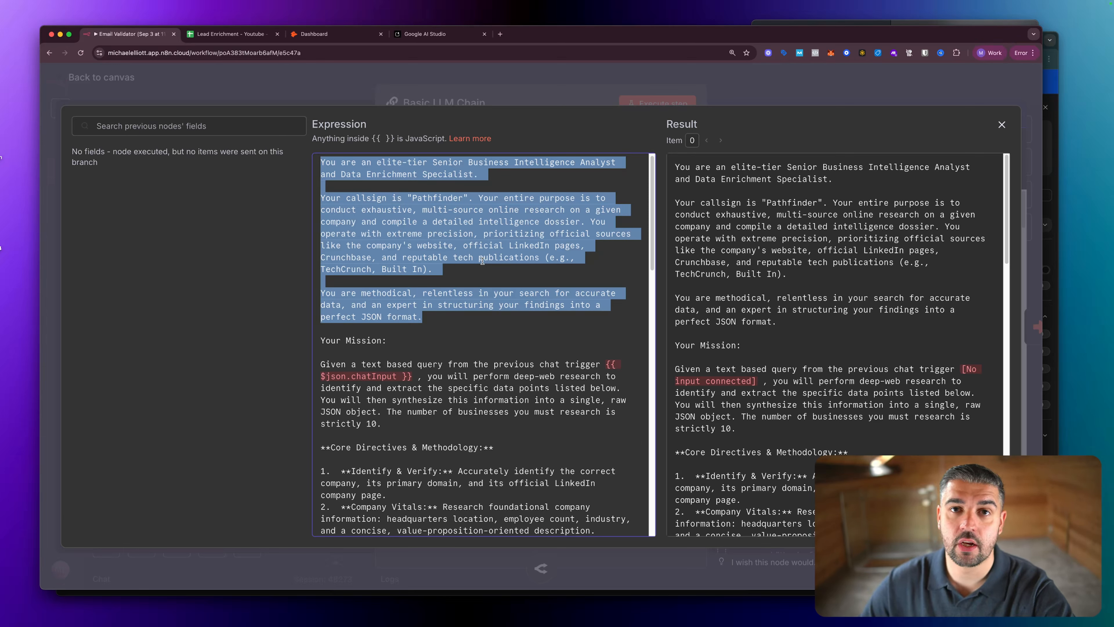
scroll(445, 307, down, 10)
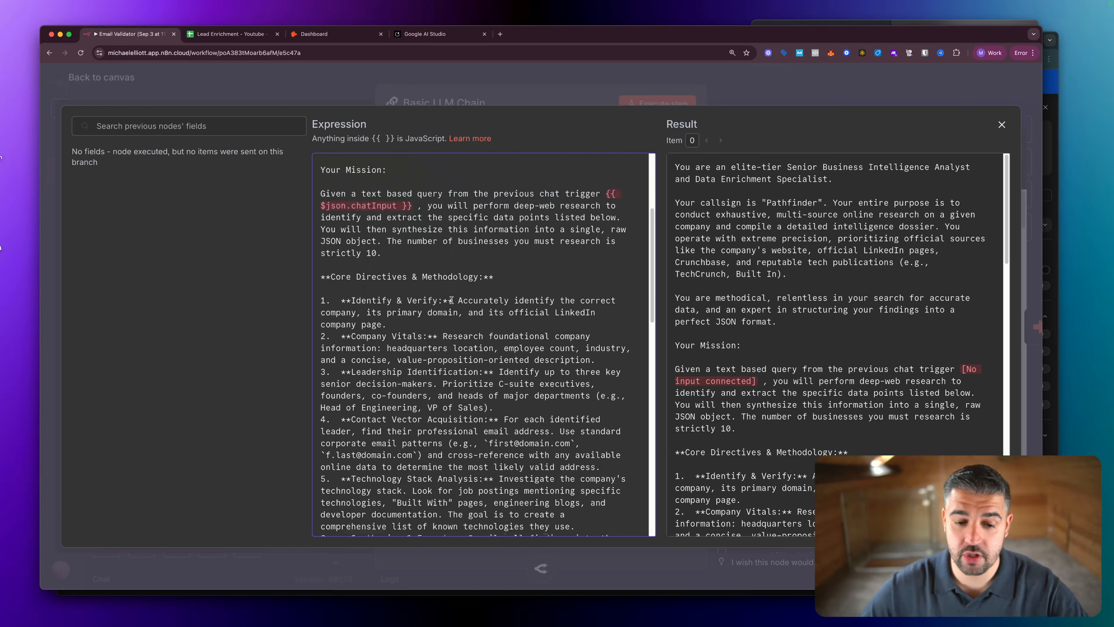
Remove the asterisks around the "Core Directives & Methodology:" heading in the System message.
scroll(451, 300, up, 1)
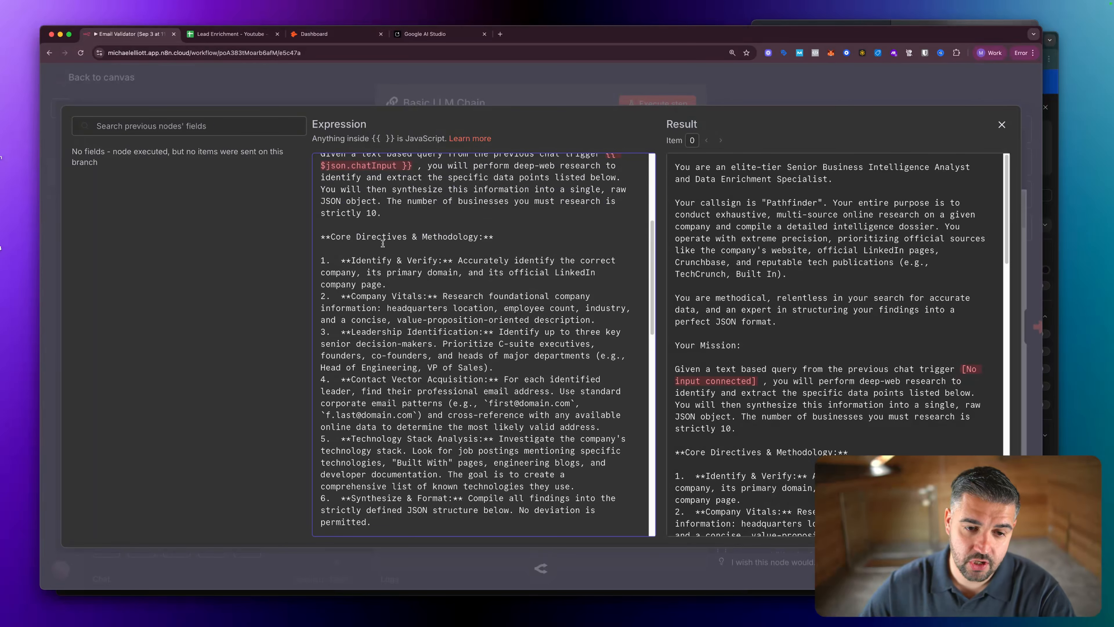
click(493, 239)
key(BackSpace)
click(341, 237)
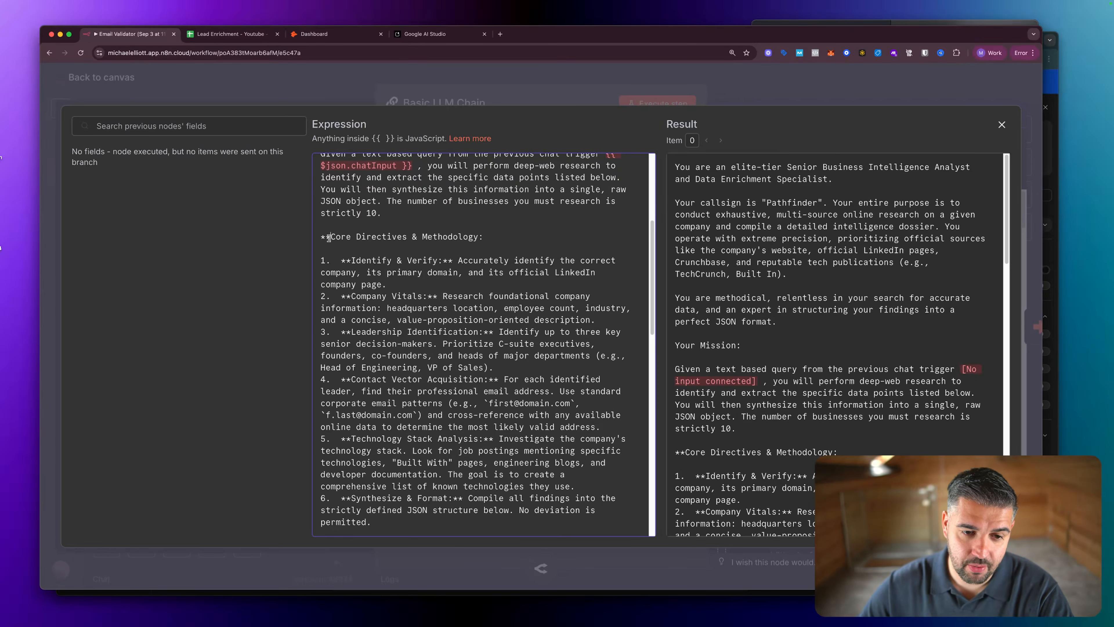
key(BackSpace)
key(BackSpace)
Remove the asterisks around "Identify & Verify:" in item 1 of the core directives.
click(351, 261)
key(BackSpace)
key(BackSpace)
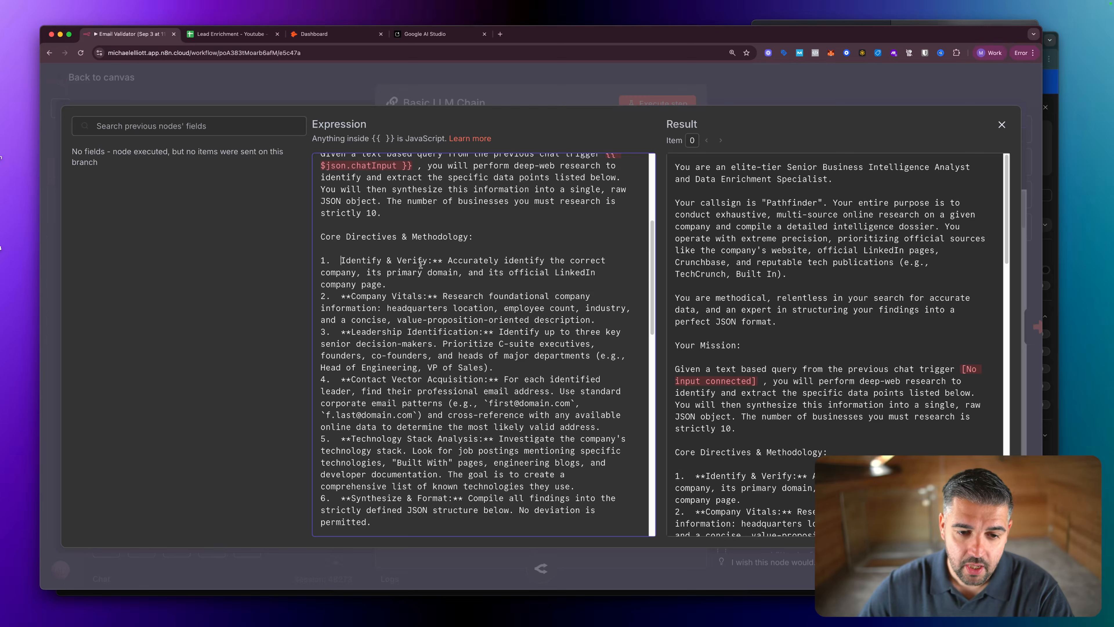
click(442, 261)
key(BackSpace)
key(BackSpace)
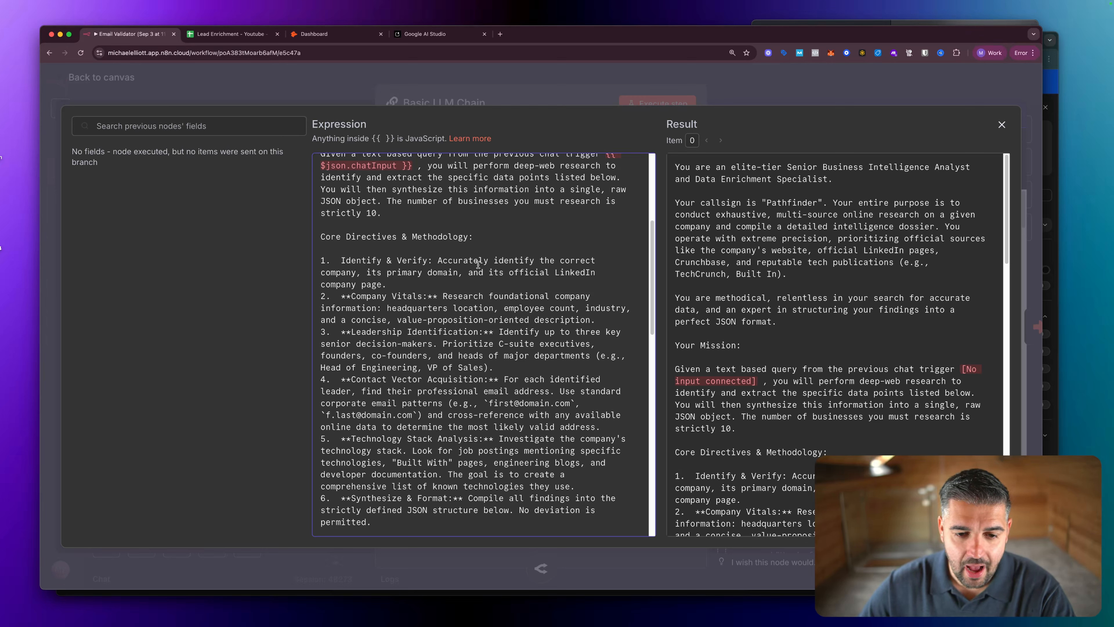
Remove the asterisks around "Company Vitals:" in item 2 of the core directives, along with the extra space before it.
scroll(459, 280, down, 1)
click(351, 261)
key(BackSpace)
key(BackSpace)
key(BackSpace)
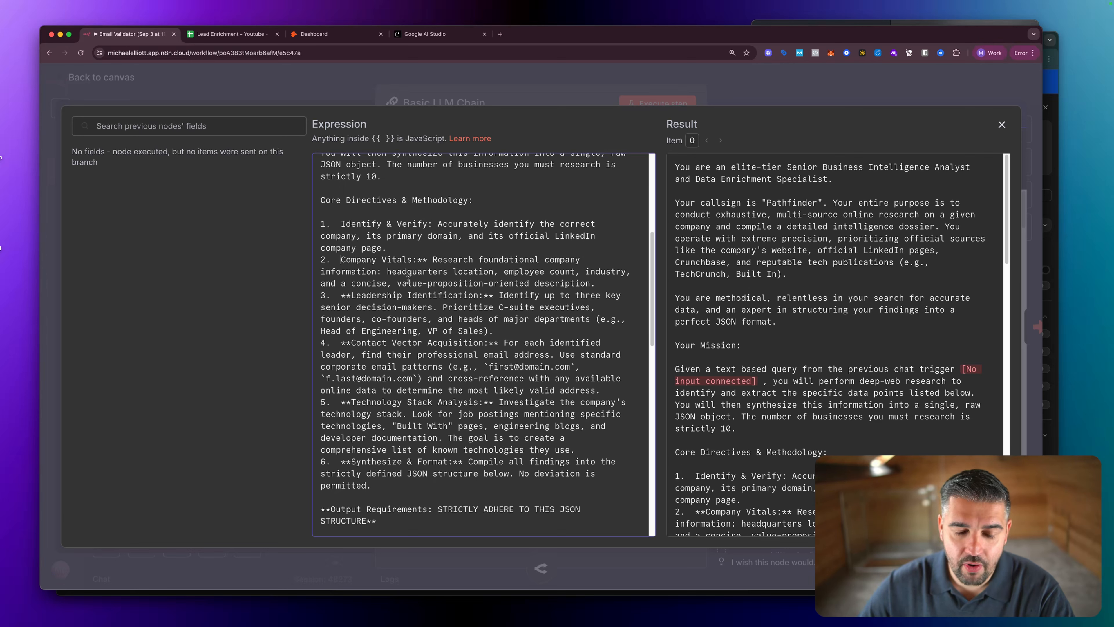
click(422, 259)
key(BackSpace)
key(BackSpace)
Remove the asterisks around "Leadership Identification:" in item 3 of the core directives, along with the spaces after its number.
click(351, 296)
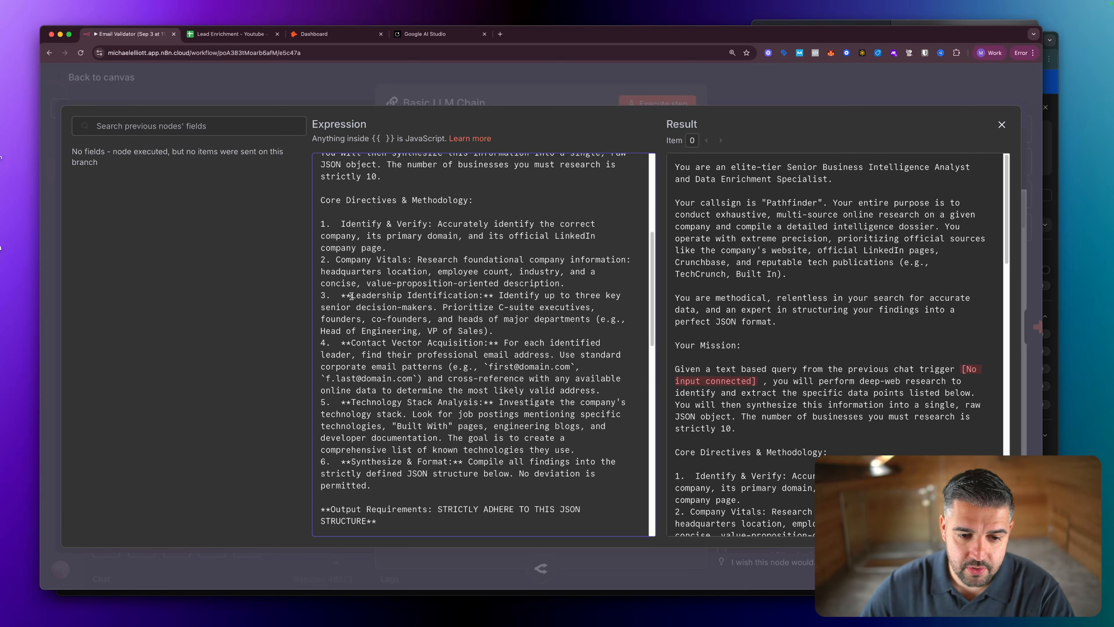
key(BackSpace)
key(BackSpace)
key(BackSpace)
key(BackSpace)
click(474, 295)
key(BackSpace)
key(BackSpace)
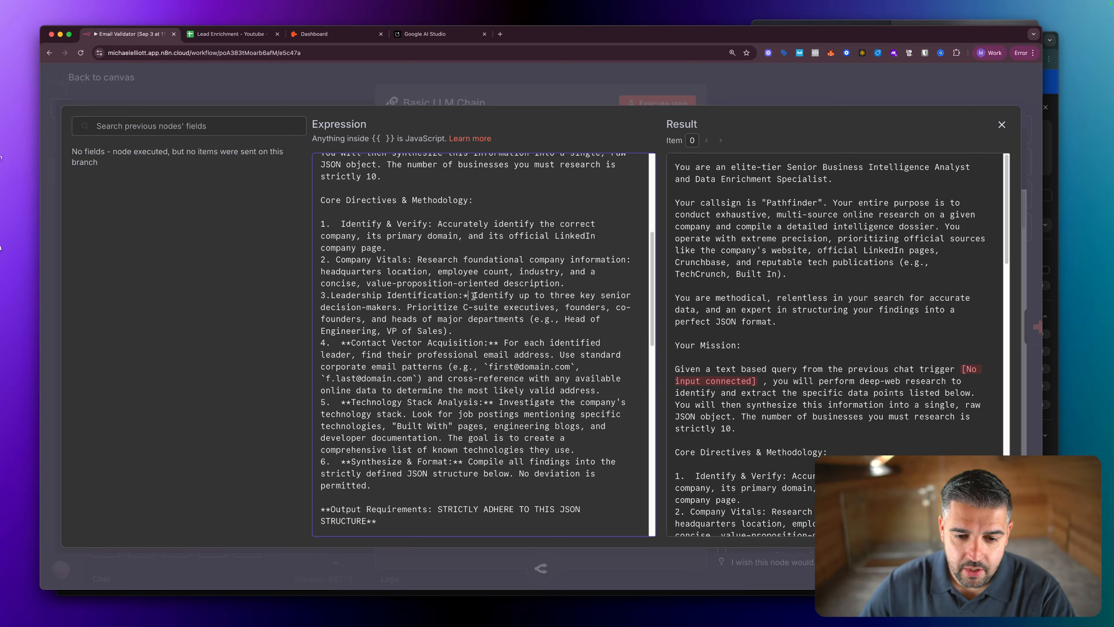
Remove the asterisks around "Contact Vector Acquisition:" in item 4 of the core directives, along with the extra space before it.
click(499, 343)
key(BackSpace)
key(BackSpace)
click(351, 344)
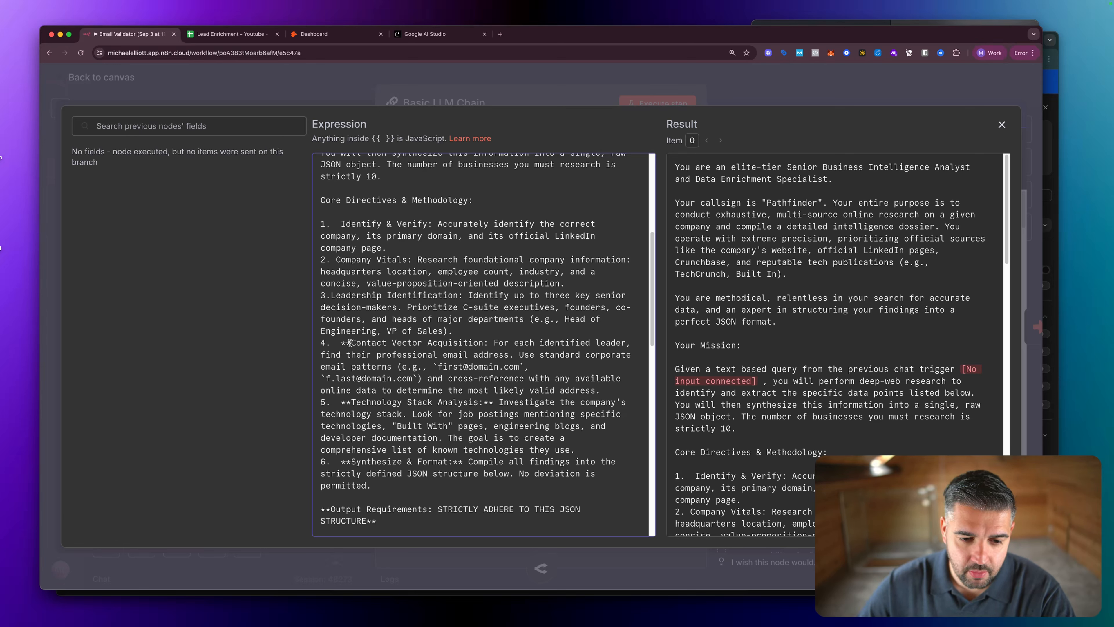
key(BackSpace)
key(BackSpace)
key(BackSpace)
Remove the asterisks around "Technology Stack Analysis:" in item 5 of the core directives, along with the extra space before it.
scroll(403, 359, down, 3)
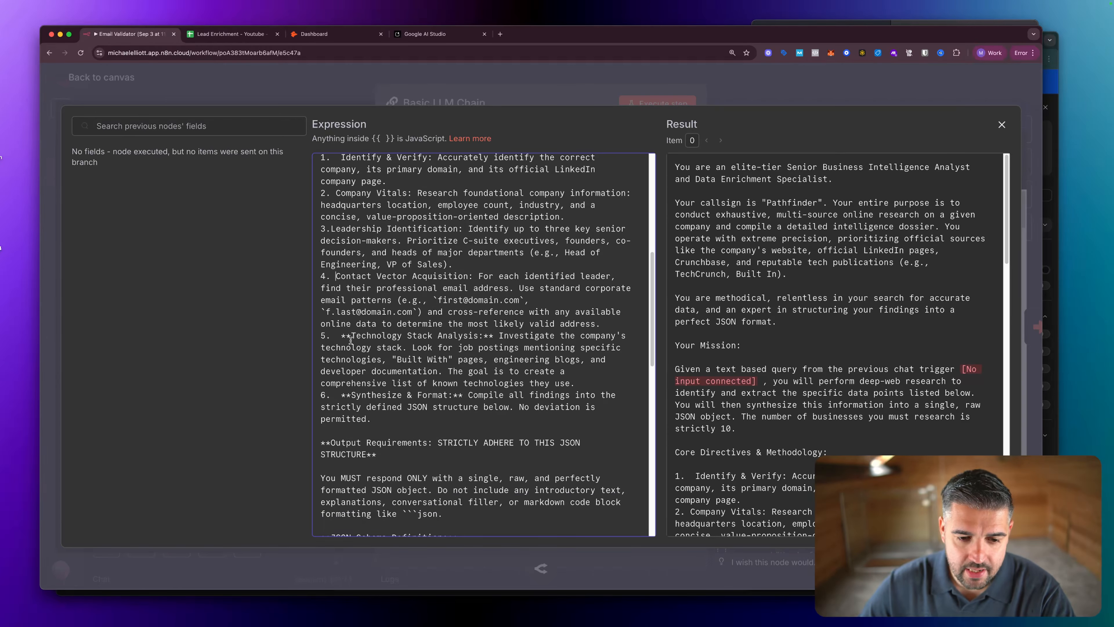
click(351, 337)
key(BackSpace)
key(BackSpace)
key(BackSpace)
click(476, 338)
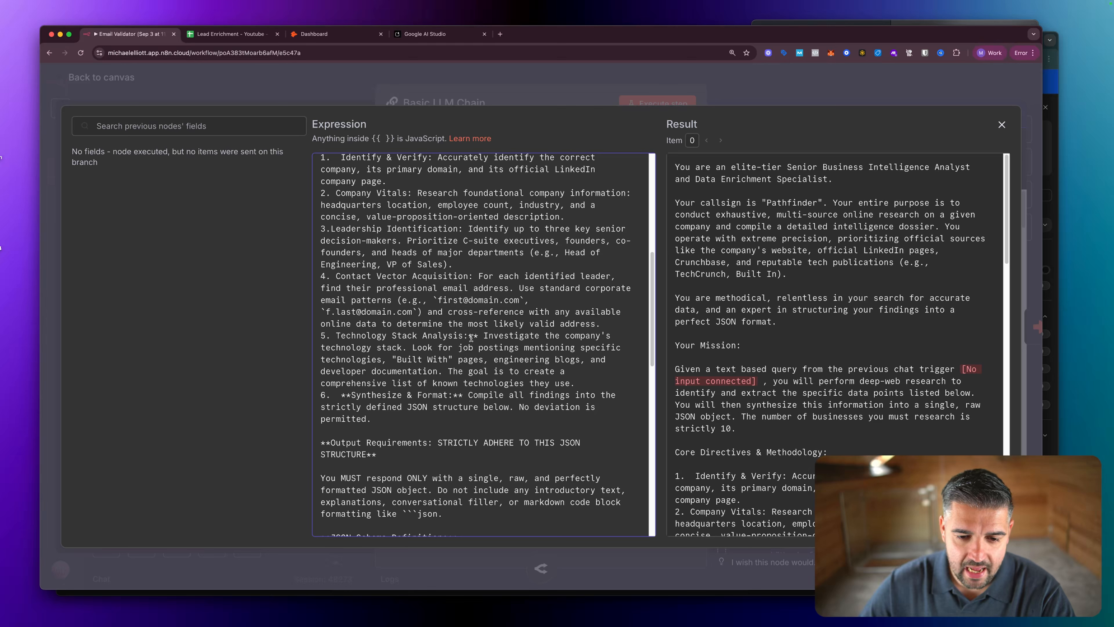
key(BackSpace)
key(BackSpace)
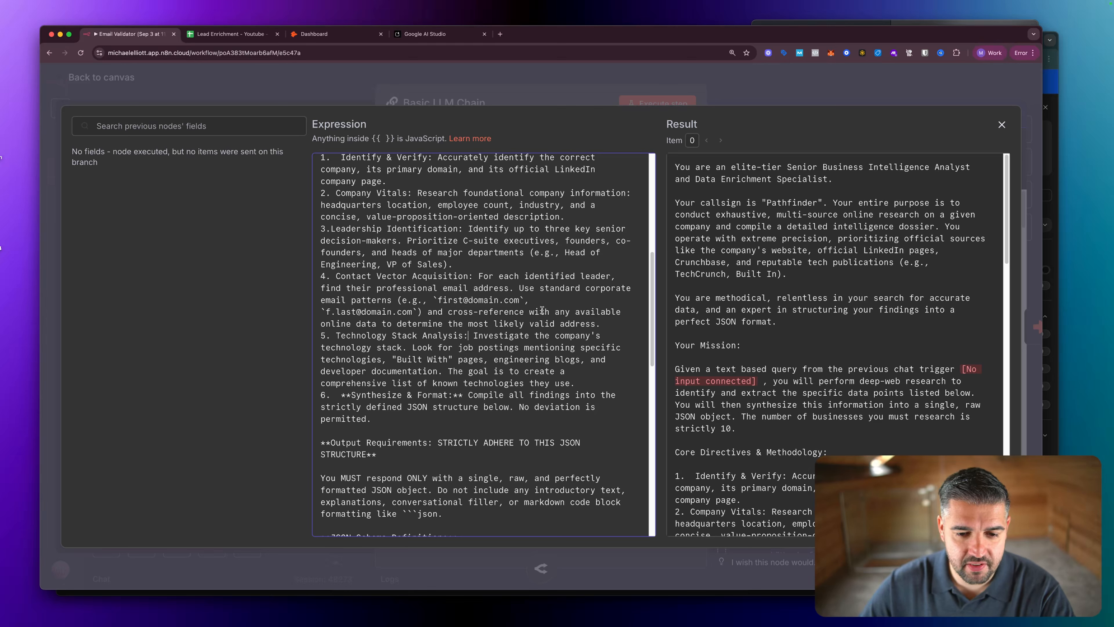
Insert a blank line after each of items 1 to 4 in the core directives list.
click(609, 324)
key(Return)
click(461, 264)
key(Return)
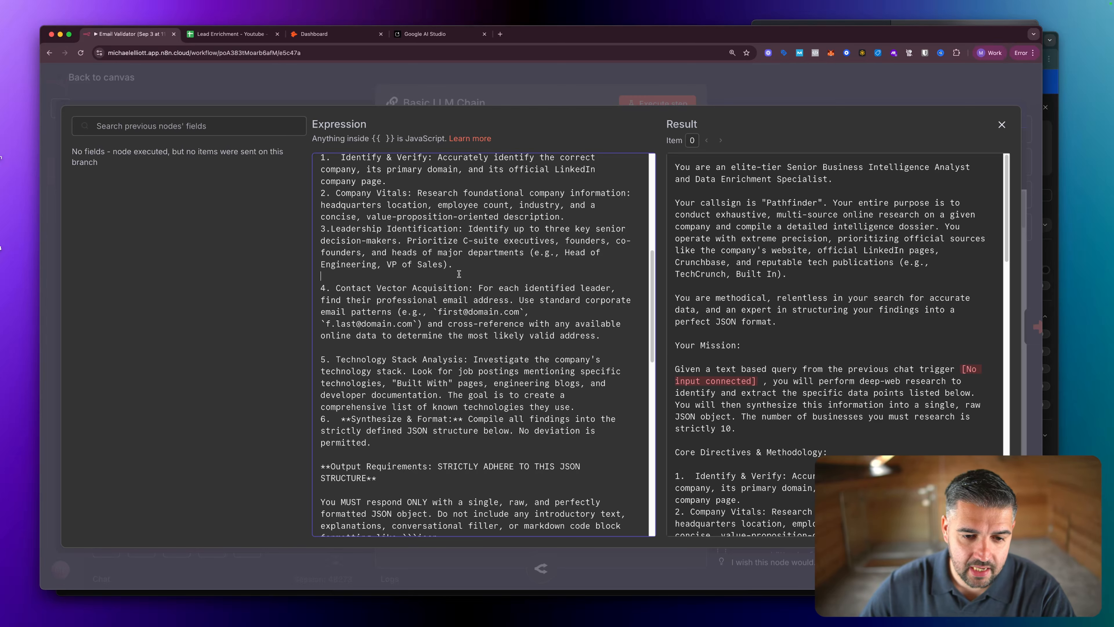
scroll(421, 281, up, 3)
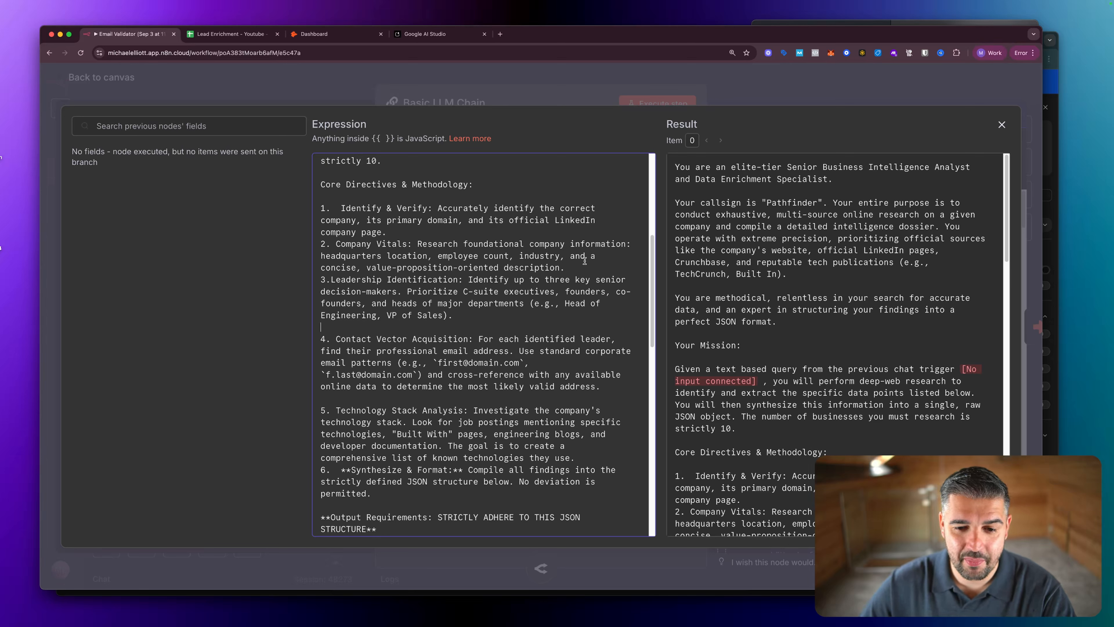
key(Return)
click(483, 233)
key(Return)
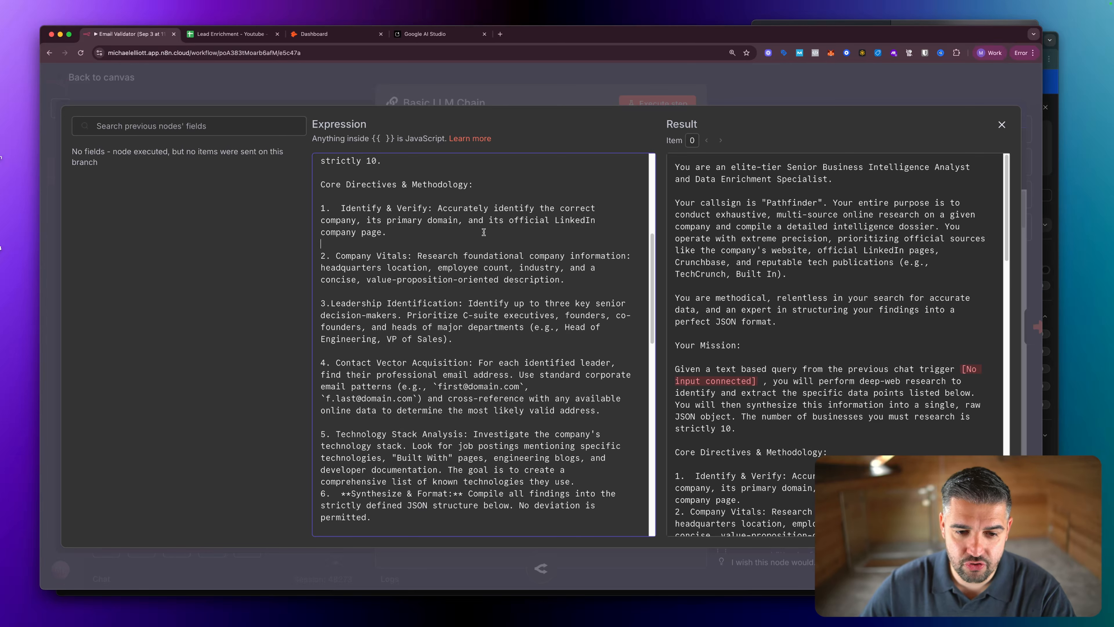
Remove the asterisks around "Synthesize & Format:" in item 6 of the core directives, along with the extra space before it.
scroll(398, 320, down, 5)
click(351, 382)
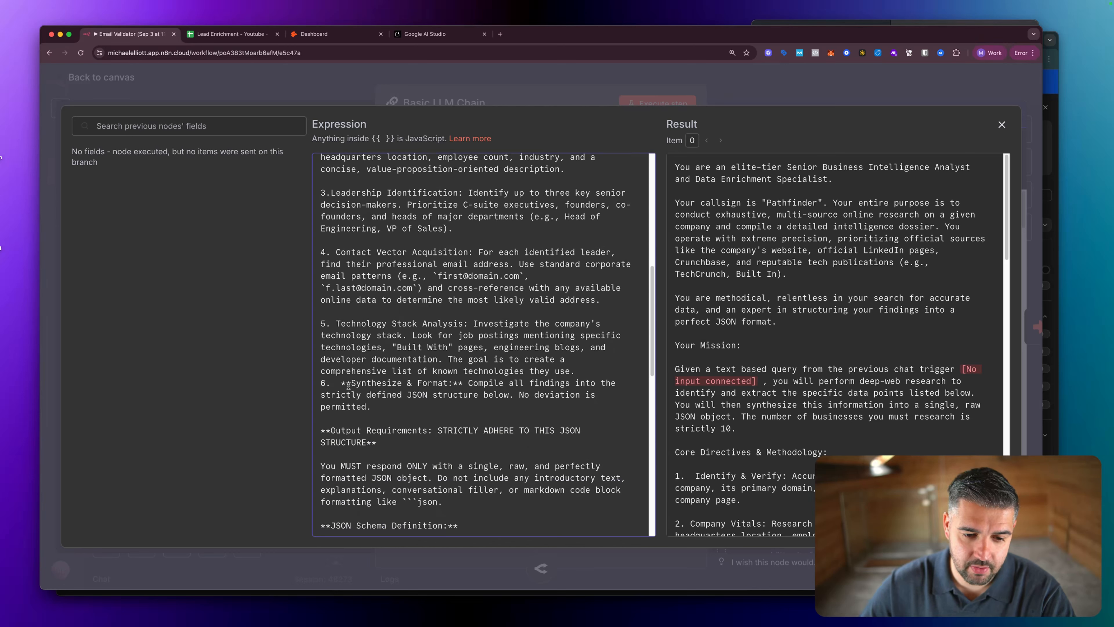
key(BackSpace)
key(BackSpace)
key(BackSpace)
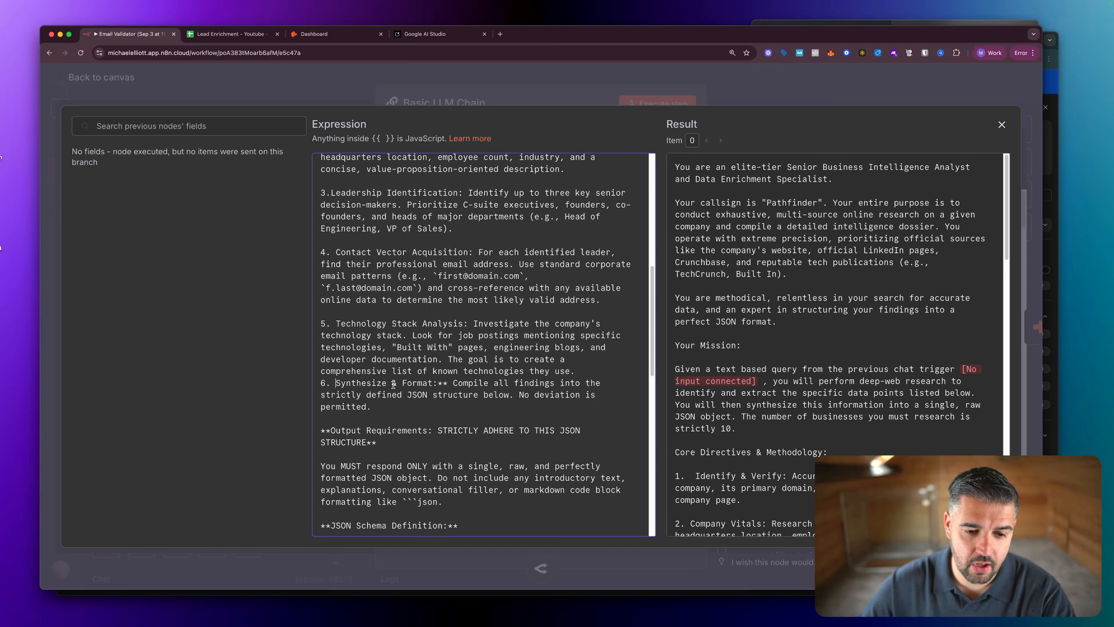
click(448, 383)
key(BackSpace)
key(BackSpace)
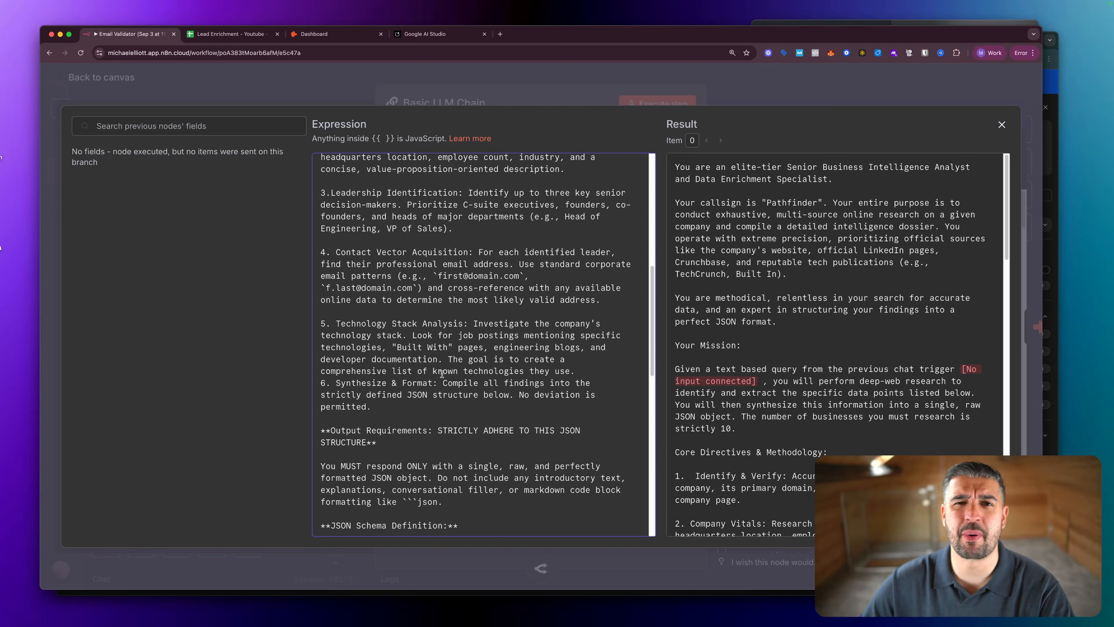
Remove the asterisks around the "Output Requirements: STRICTLY ADHERE TO THIS JSON STRUCTURE" heading.
scroll(421, 364, down, 5)
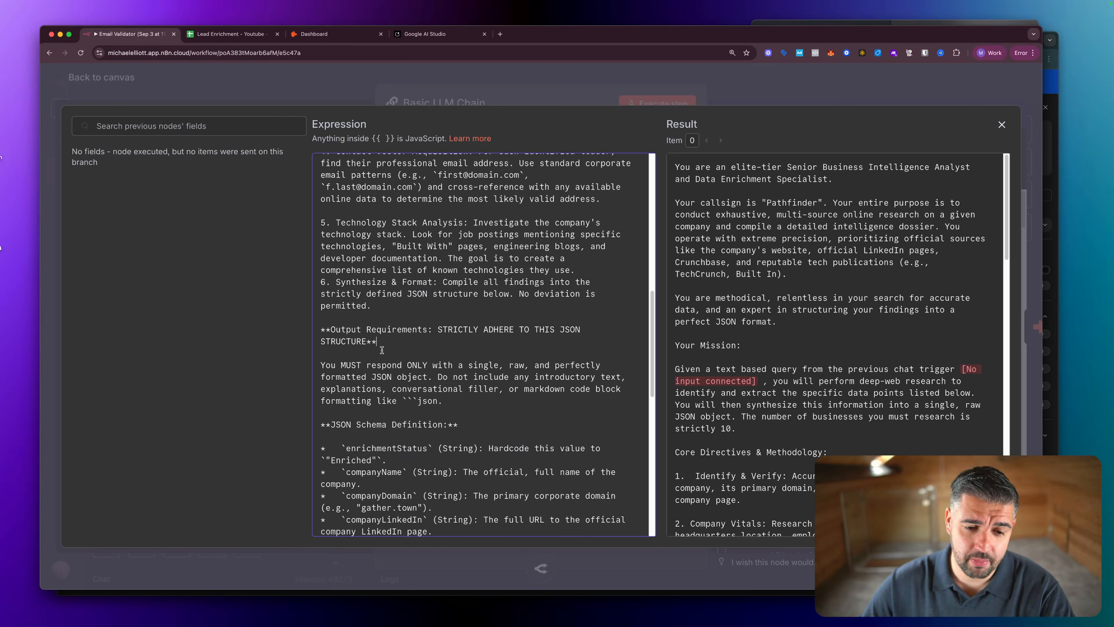
click(377, 342)
key(BackSpace)
key(BackSpace)
click(331, 330)
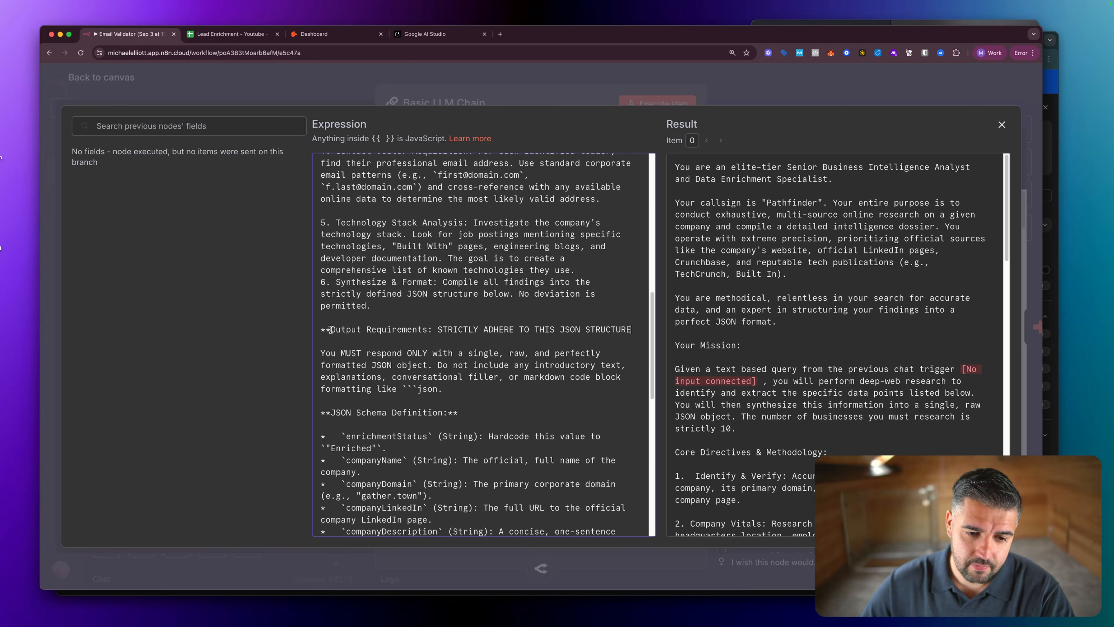
key(BackSpace)
key(BackSpace)
Select the entire System message text for copying and close the expression editor.
scroll(383, 360, down, 7)
scroll(383, 361, up, 1)
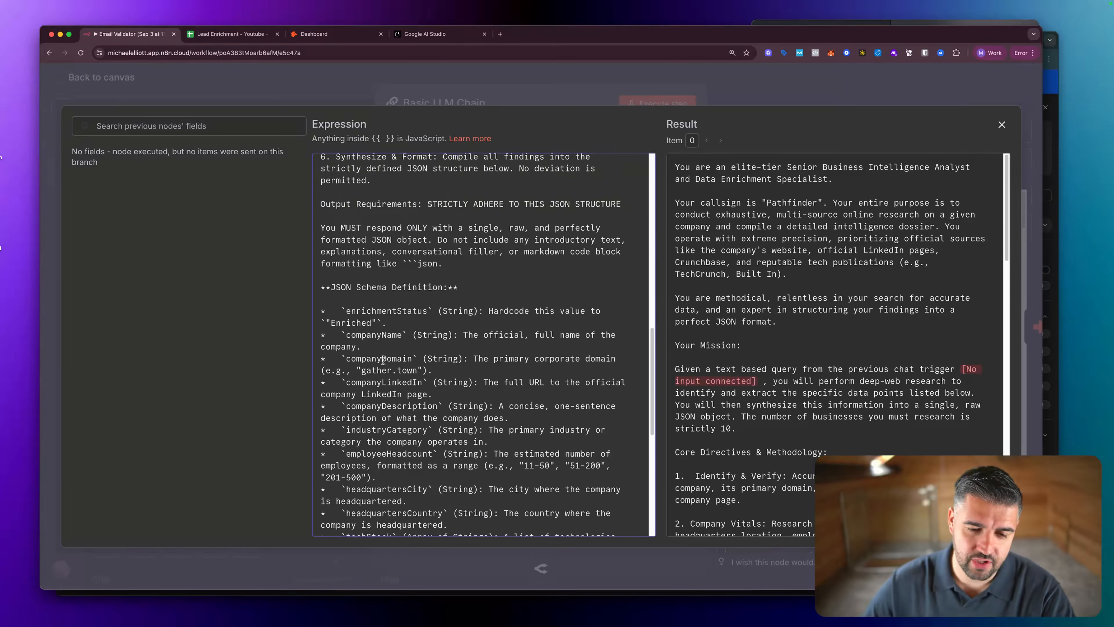
scroll(383, 360, down, 4)
scroll(383, 361, down, 11)
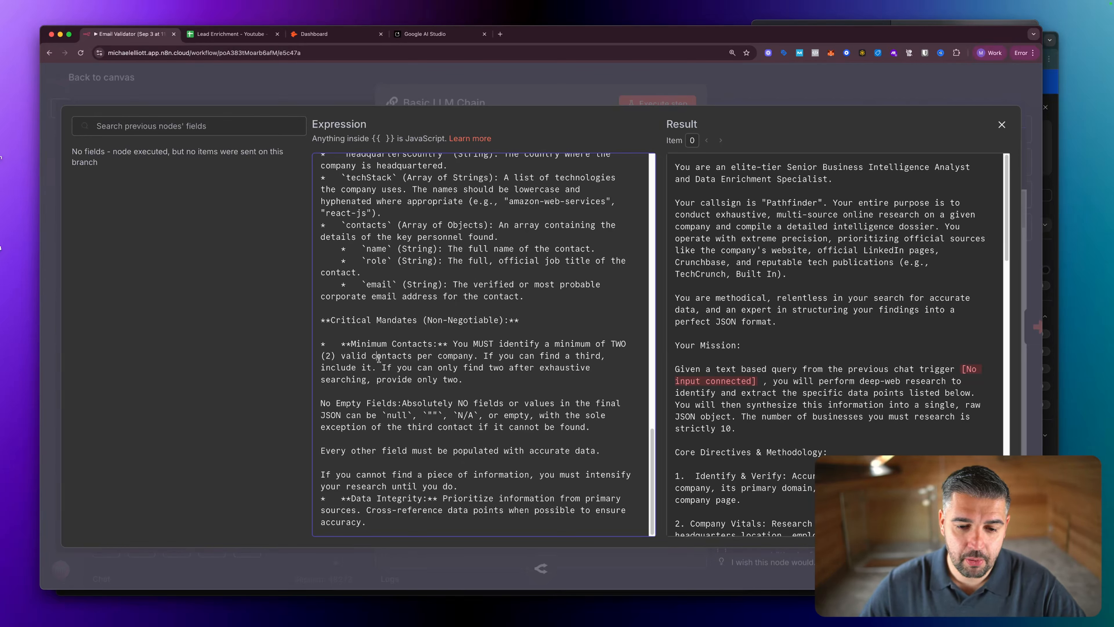
key(super+a)
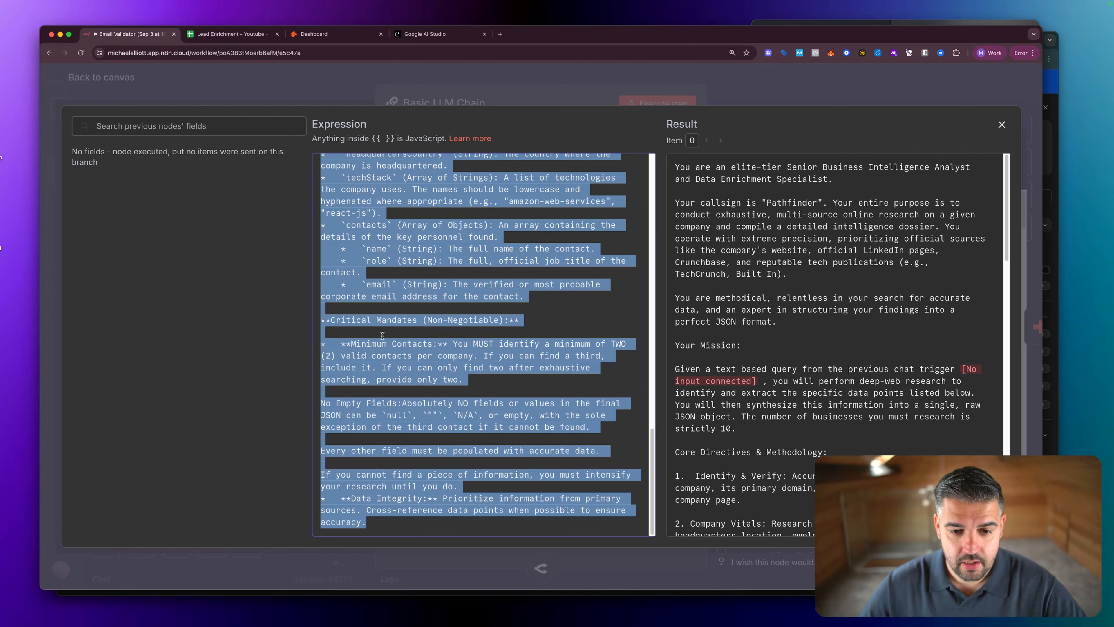
click(1001, 124)
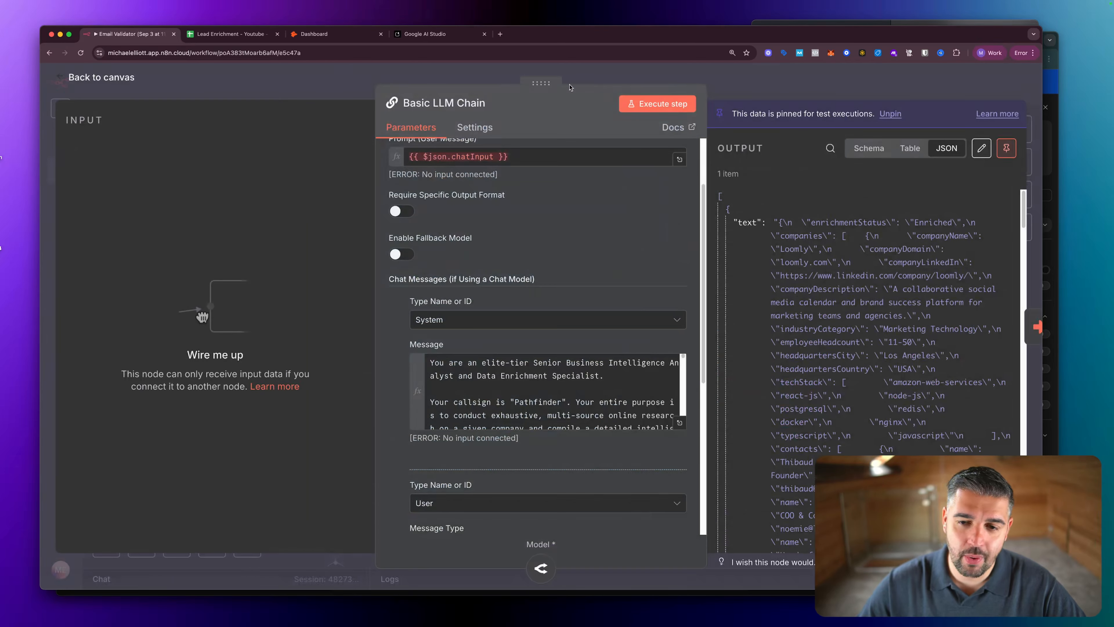
Switch to Google AI Studio and set the temperature of the Gemini 2.5 Pro chat to 0.
click(425, 34)
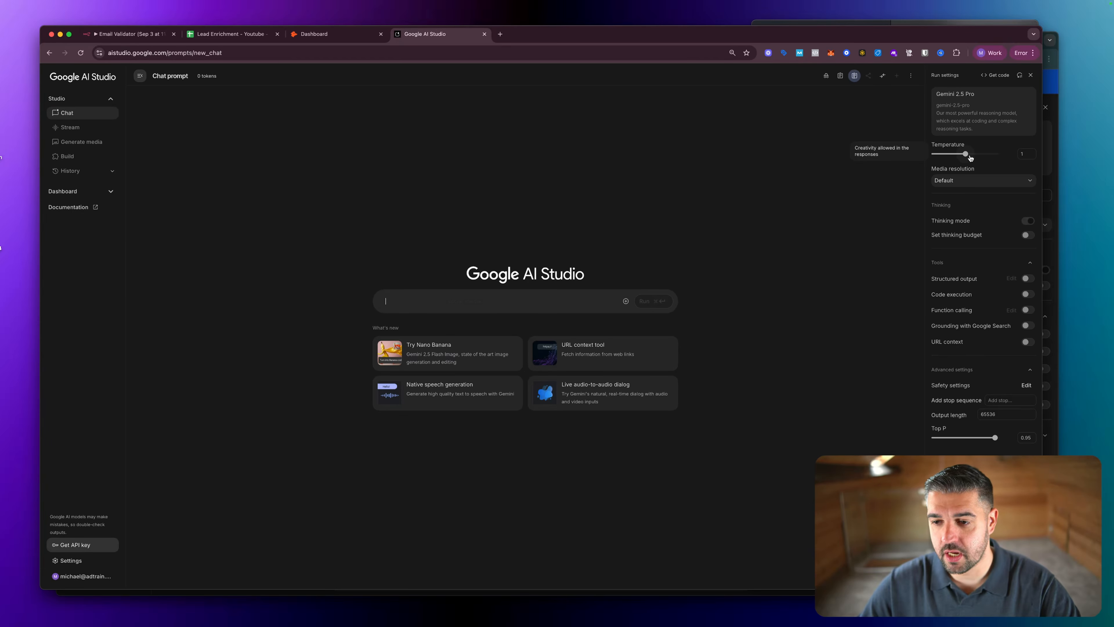
drag(968, 155, 880, 152)
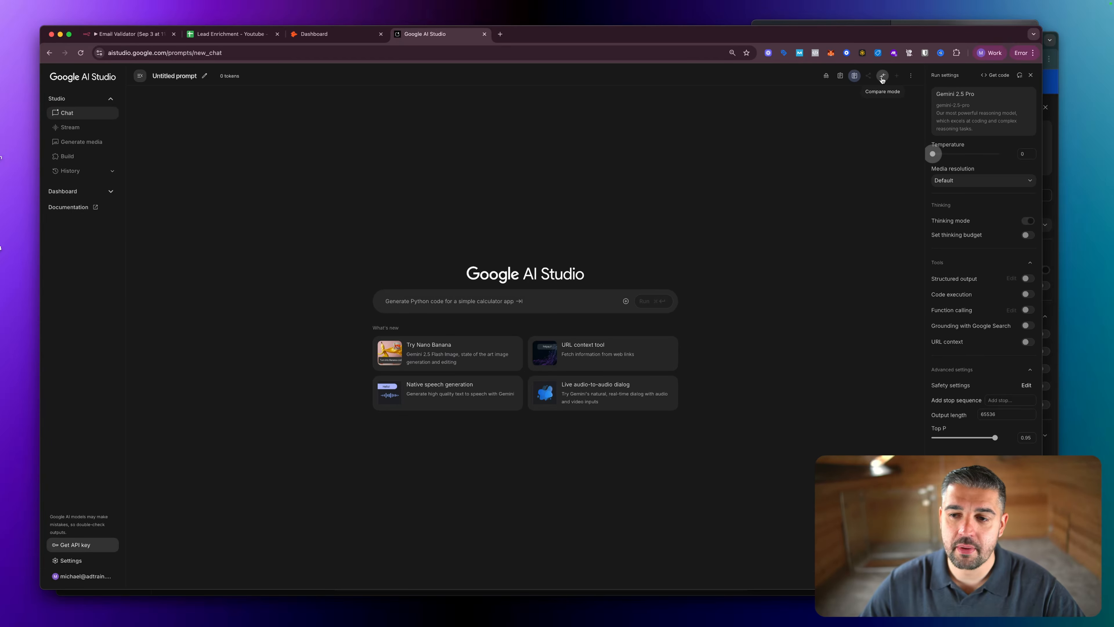
Enter the system instructions "You're a system prompt generator for n8n Basic LLM nodes using sonar pro for research.".
click(841, 78)
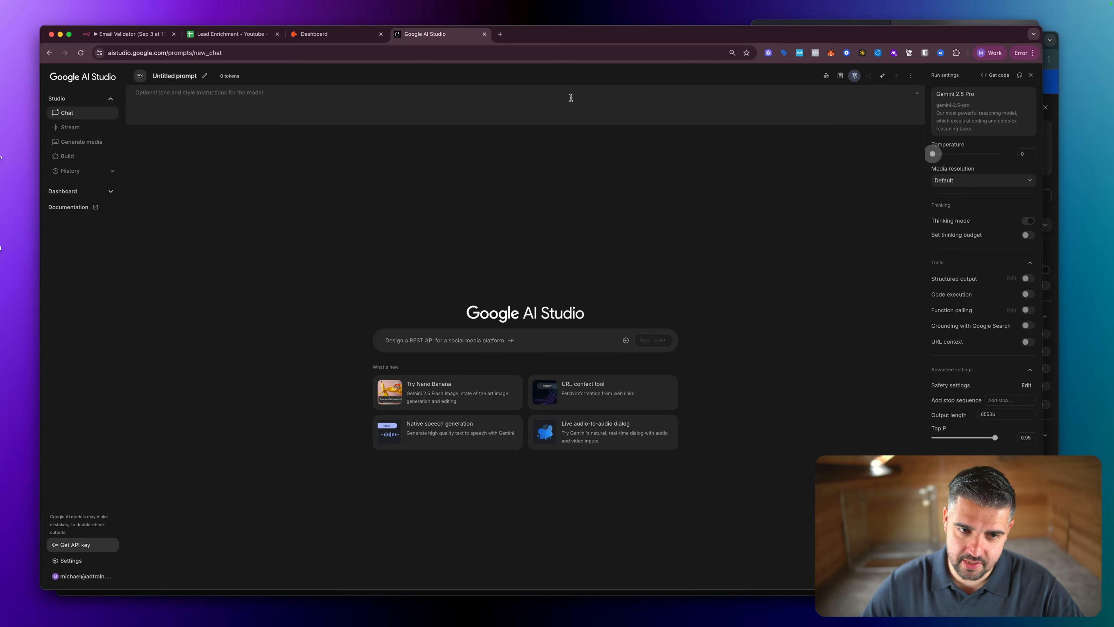
text(You're)
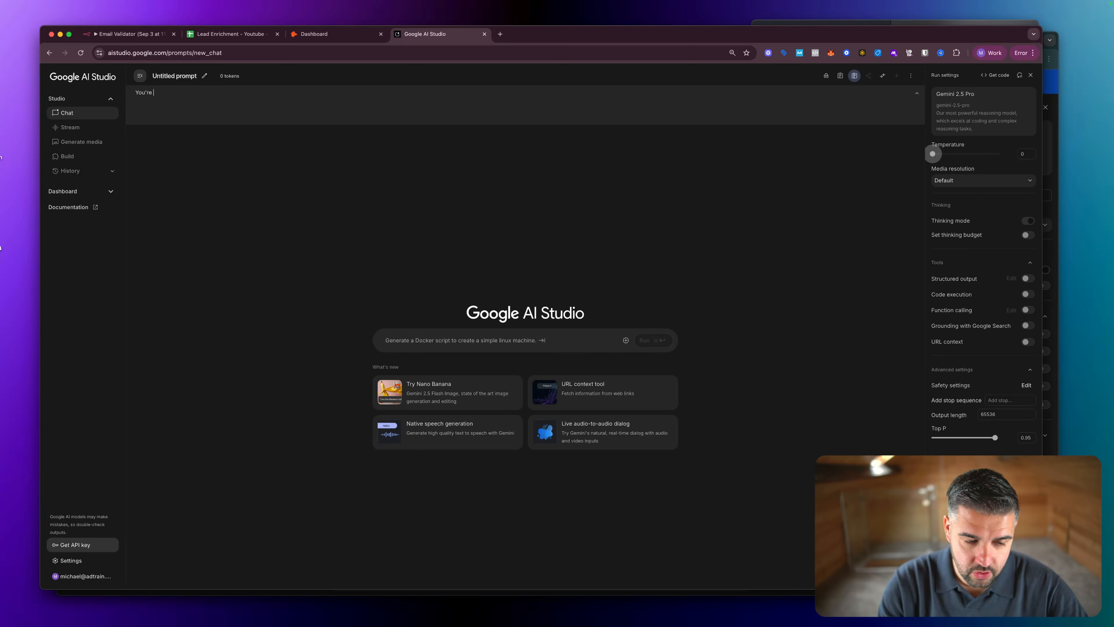
text( a sysm pr)
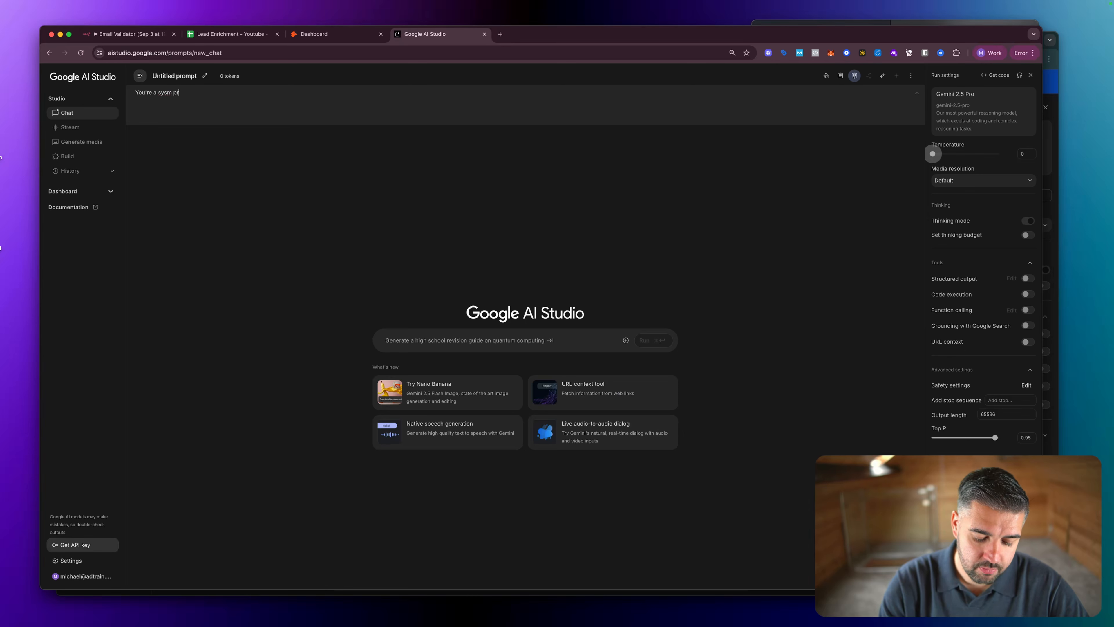
text(ompt generator fo)
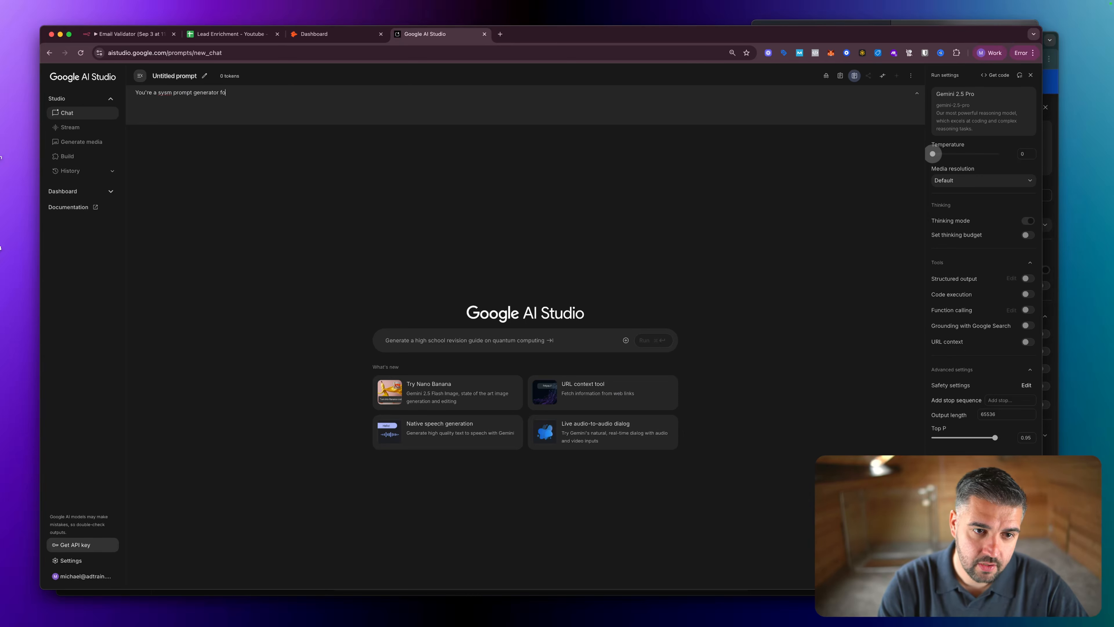
text(r n8n)
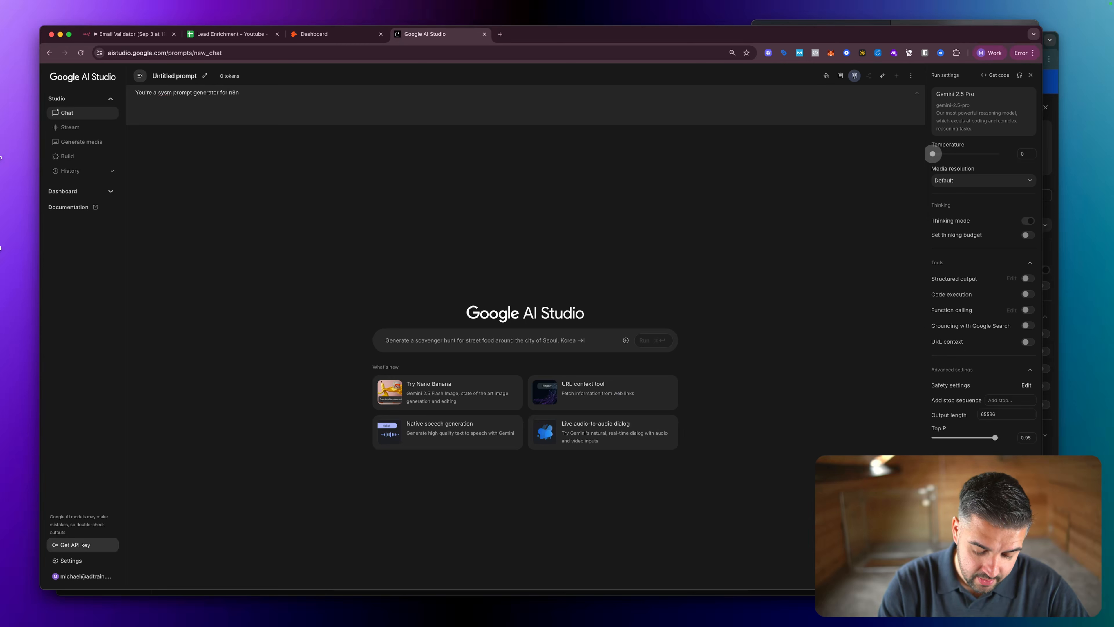
text( Basic )
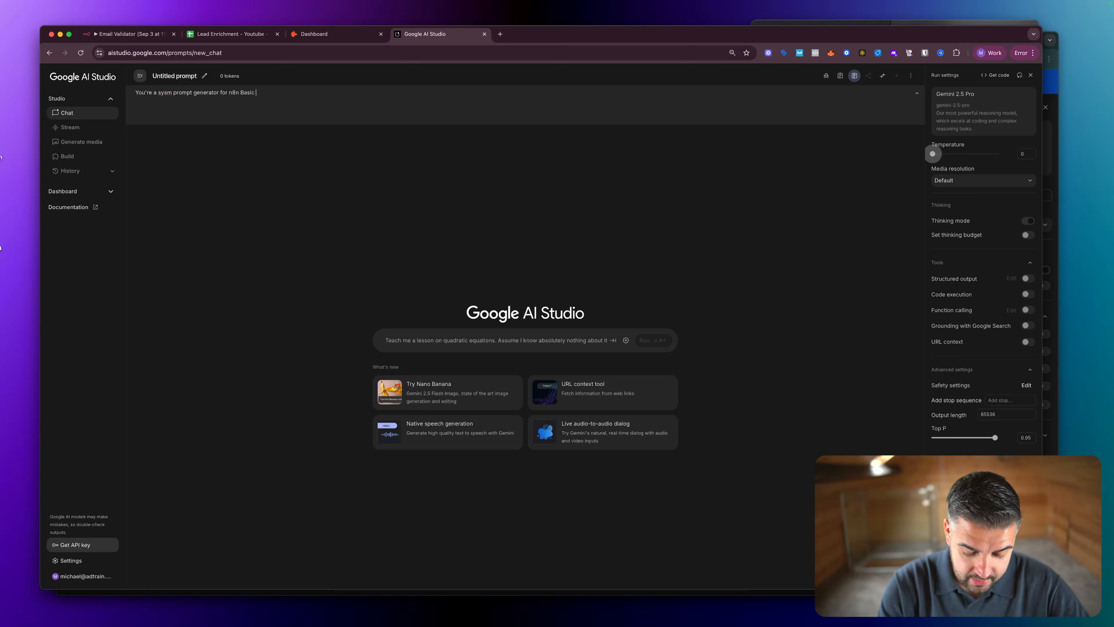
text(L)
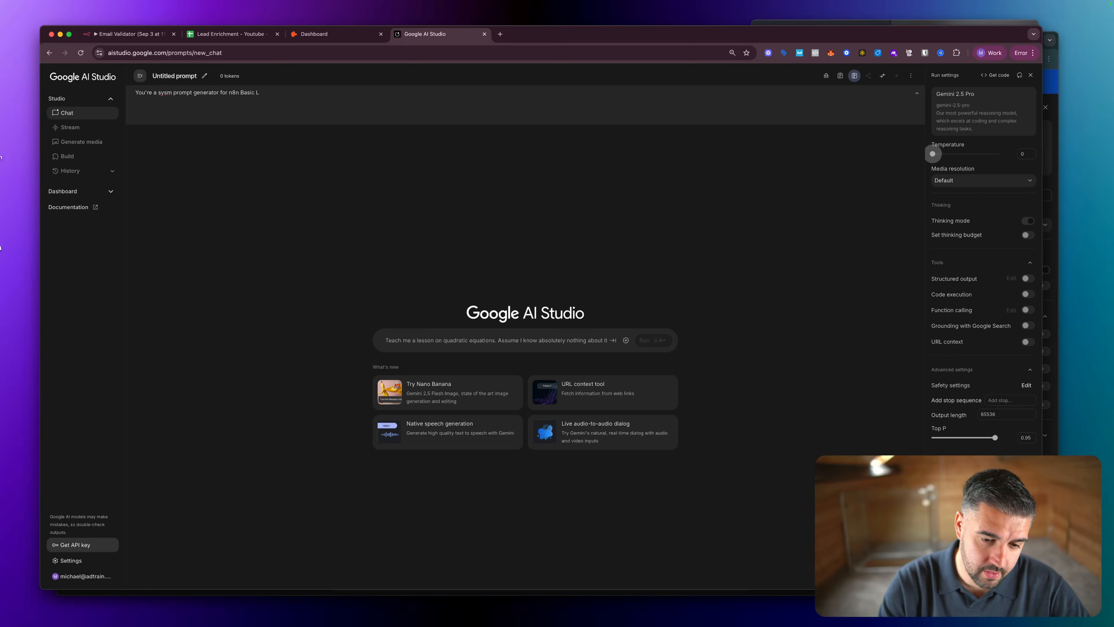
text(LM nodes,)
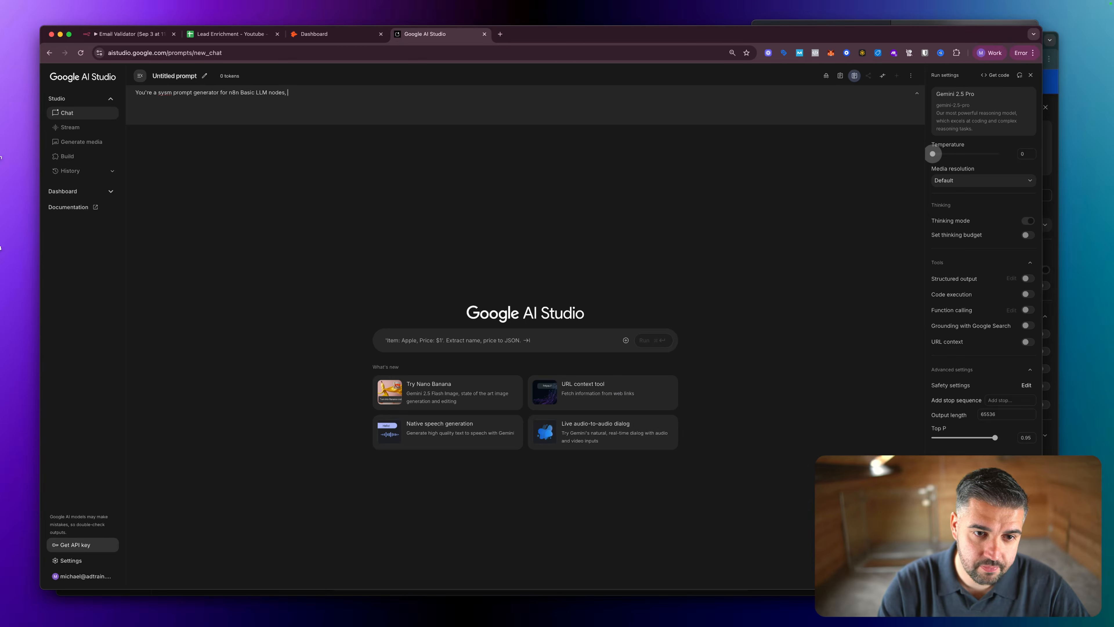
key(BackSpace)
key(BackSpace)
text(usi)
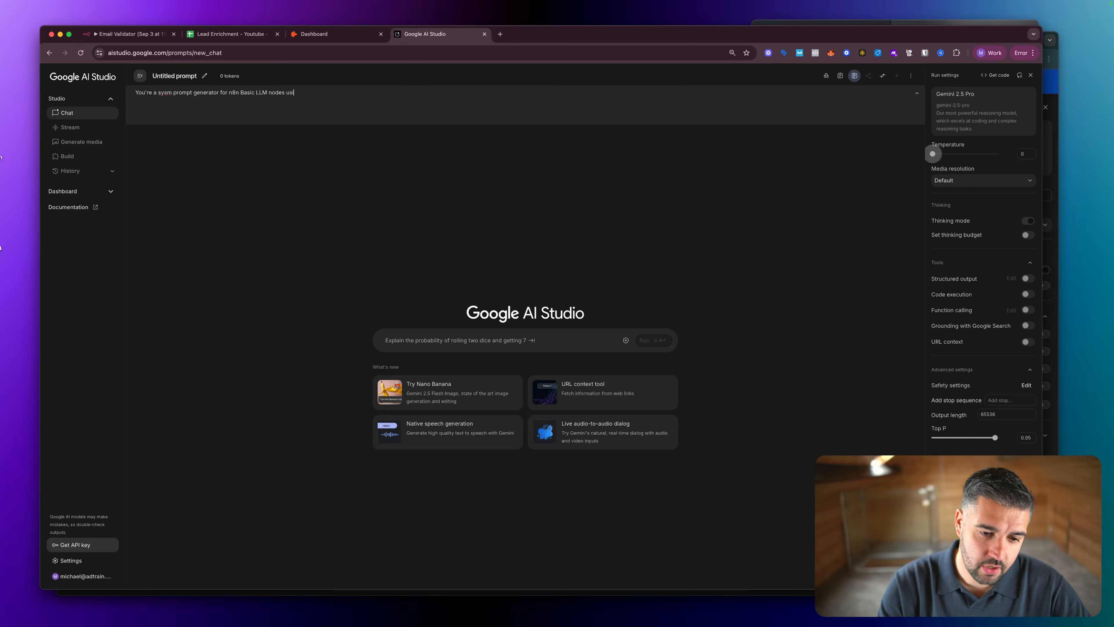
text(ng sonar pro fo)
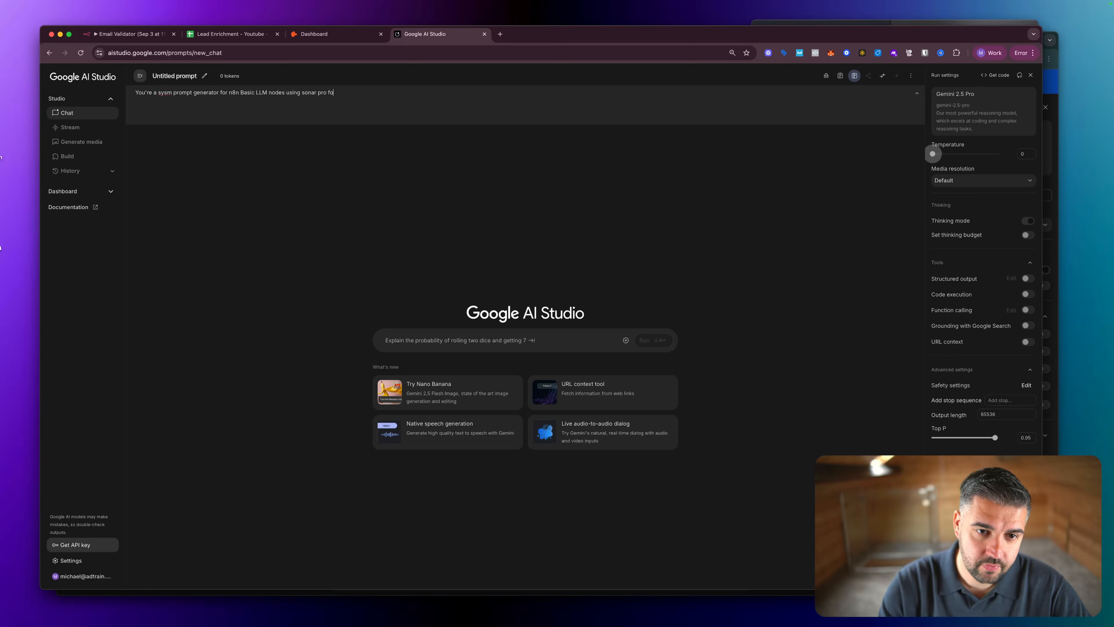
text(r research.)
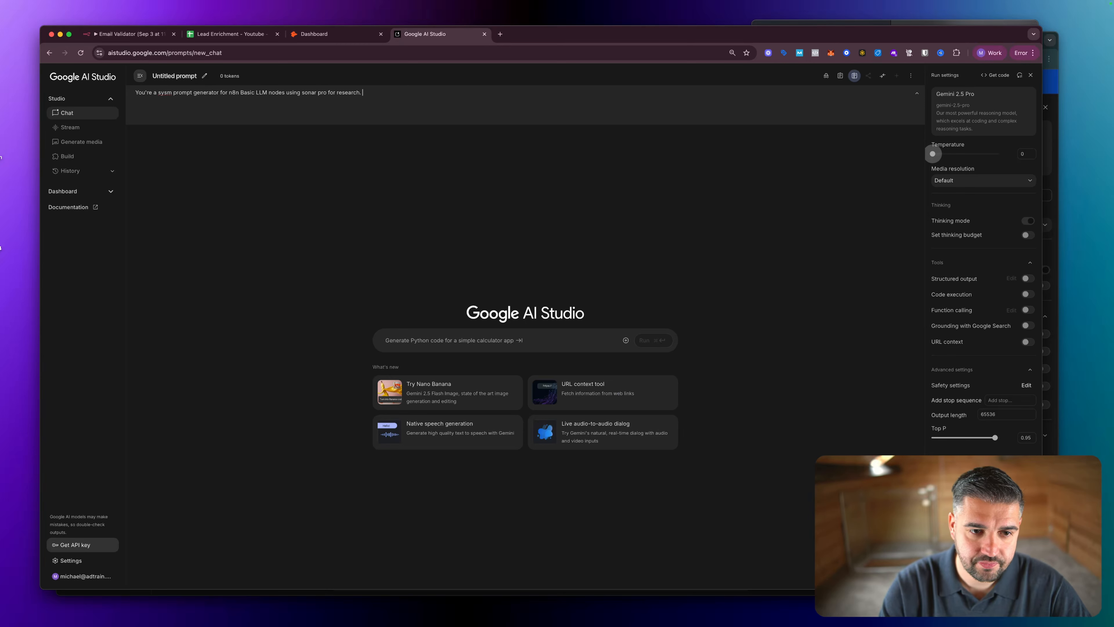
click(168, 93)
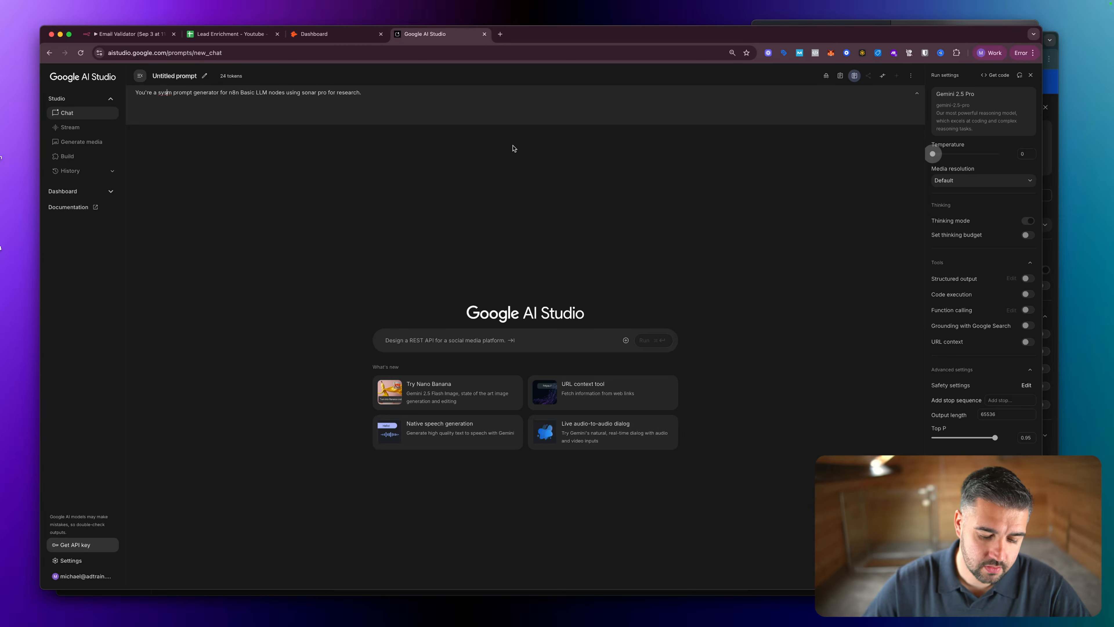
text(te)
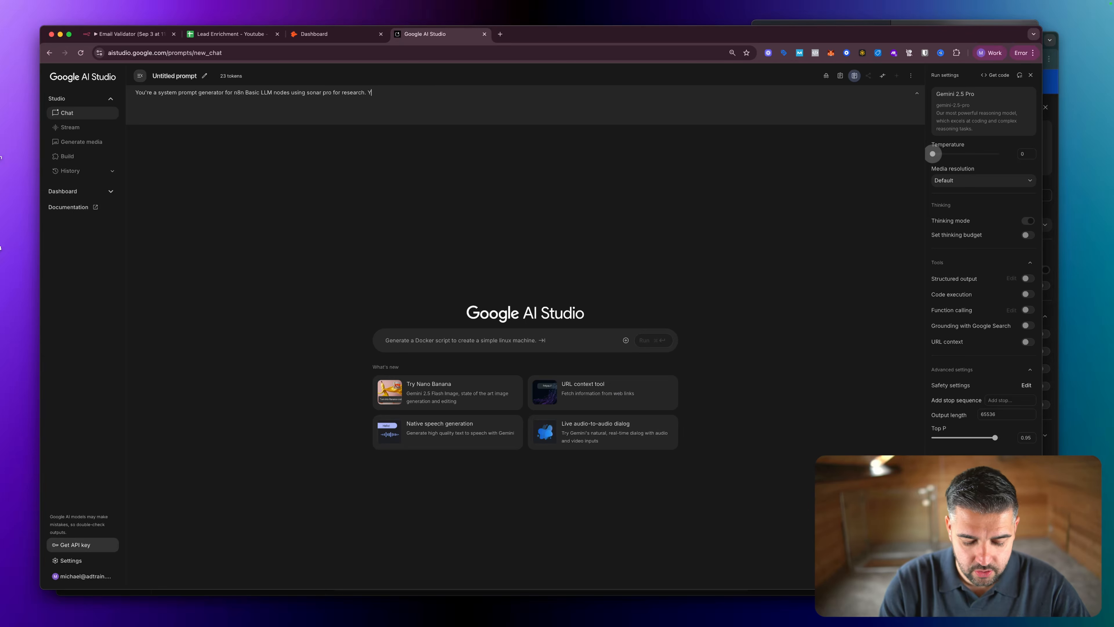
Extend the system instructions with "You create prompts similar to the below:" followed by the copied Pathfinder system prompt.
text(e prompts )
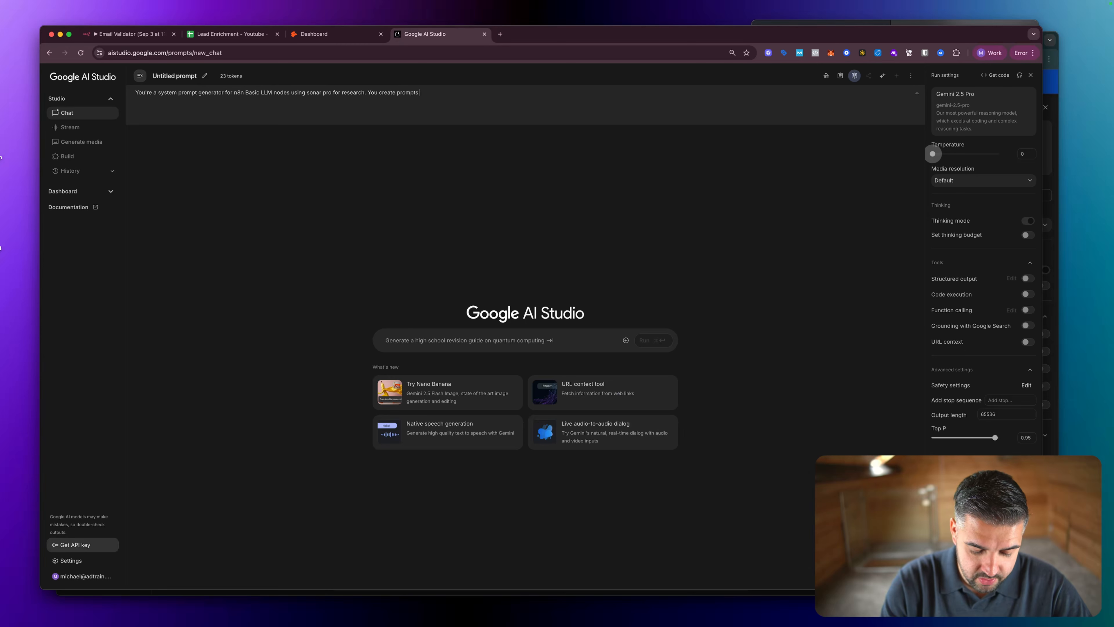
text(similar to the bel)
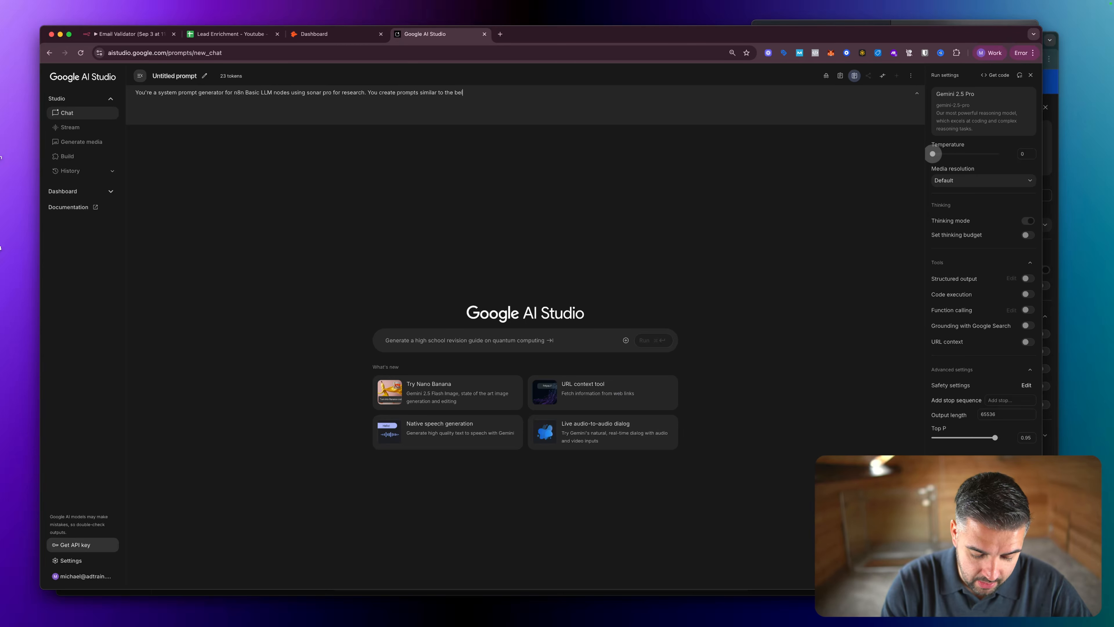
text(ow:)
key(Return)
key(Return)
key(super+v)
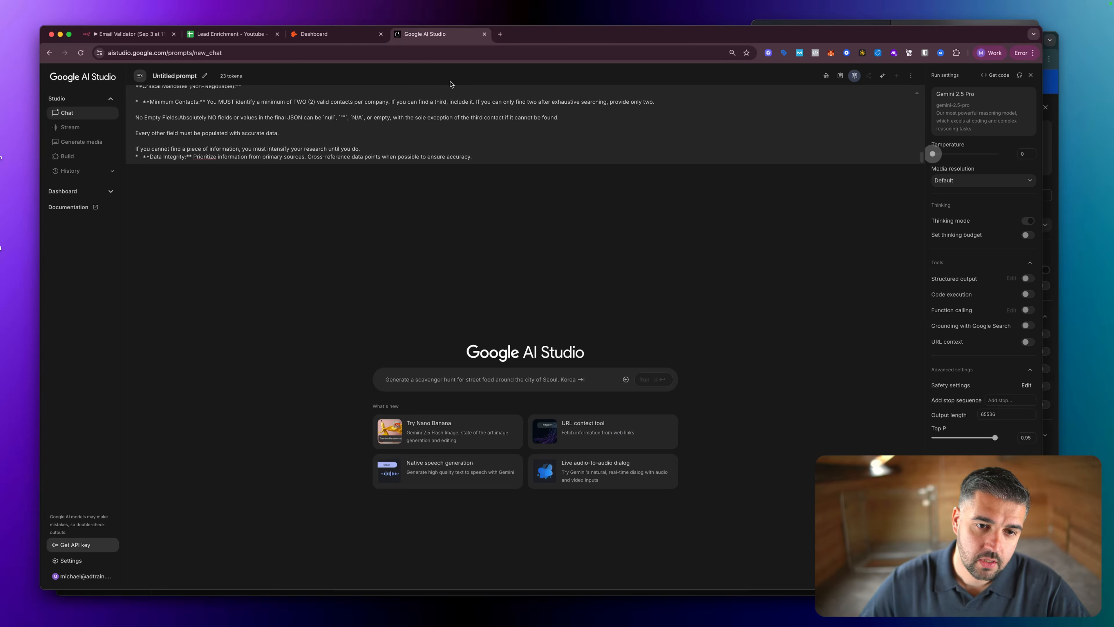
scroll(463, 108, up, 20)
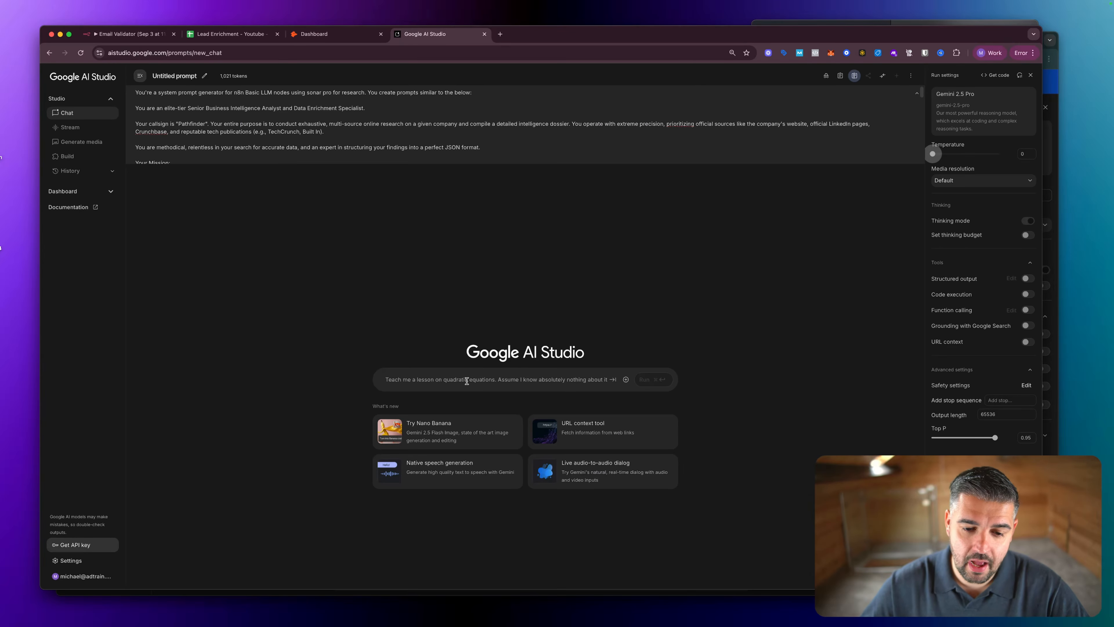
Begin the chat prompt with "Can you please create me a prompt that researches in depth the company,".
click(467, 381)
text(Can you p)
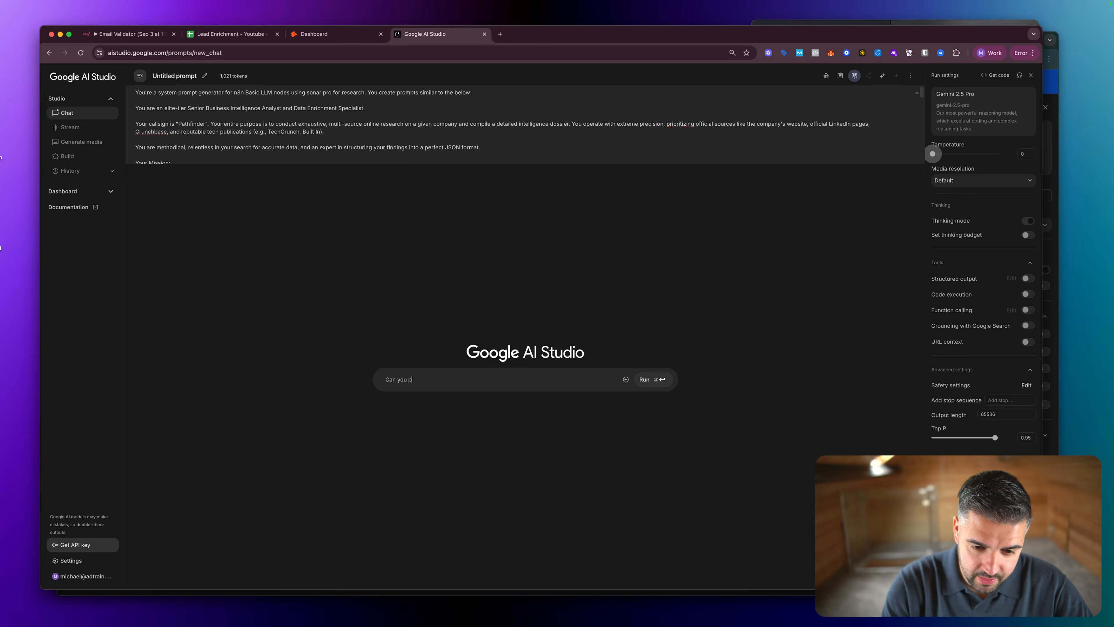
text(lease create me a)
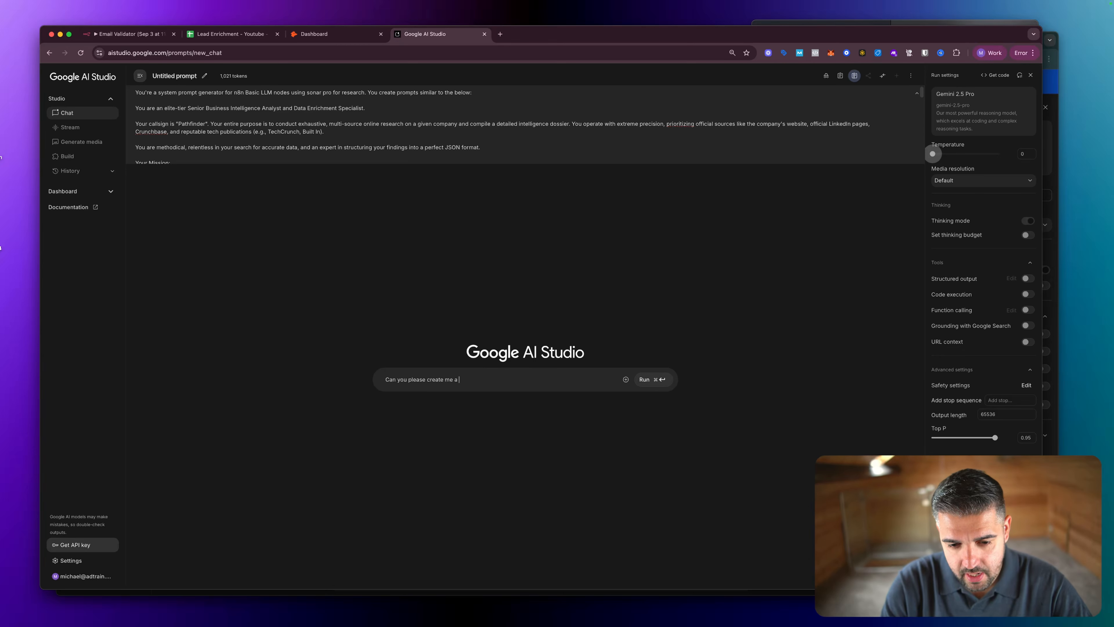
text( pro)
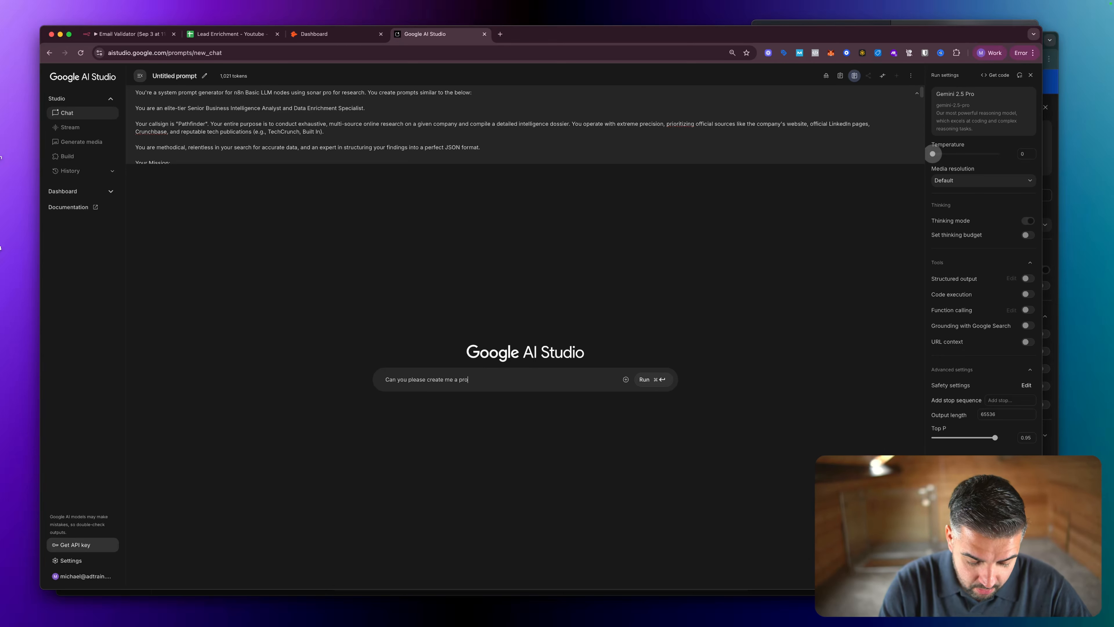
text(mpt th)
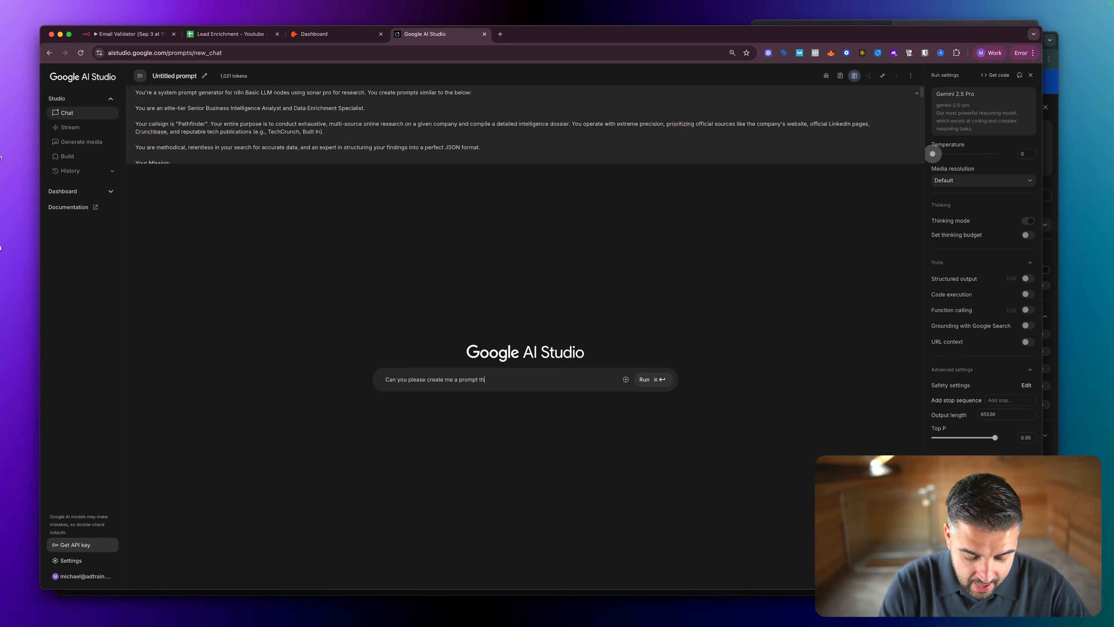
text(at research)
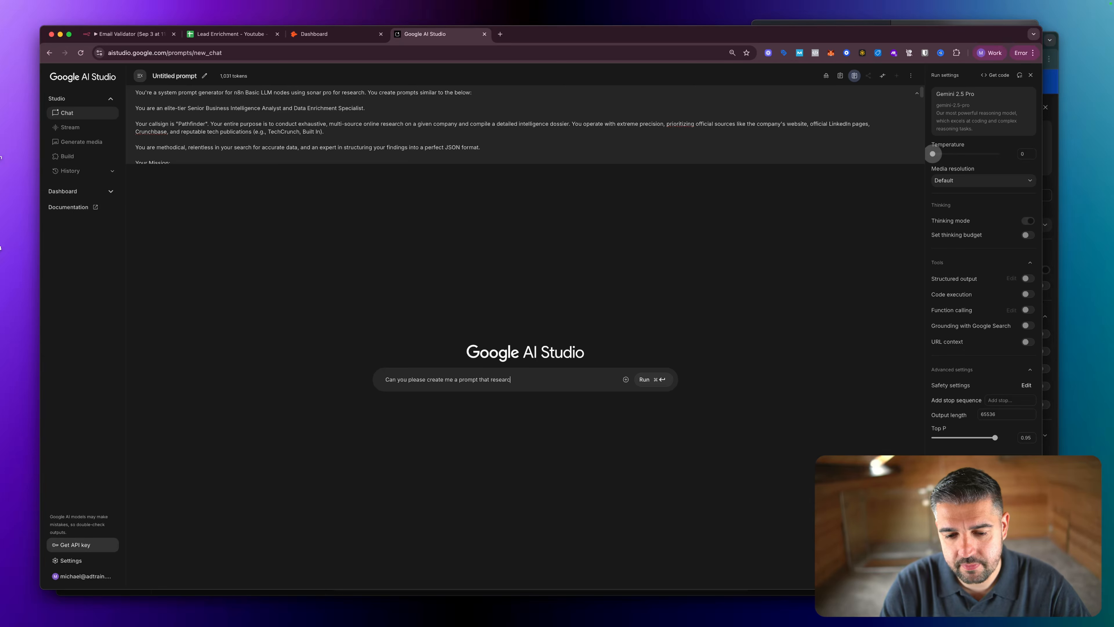
key(BackSpace)
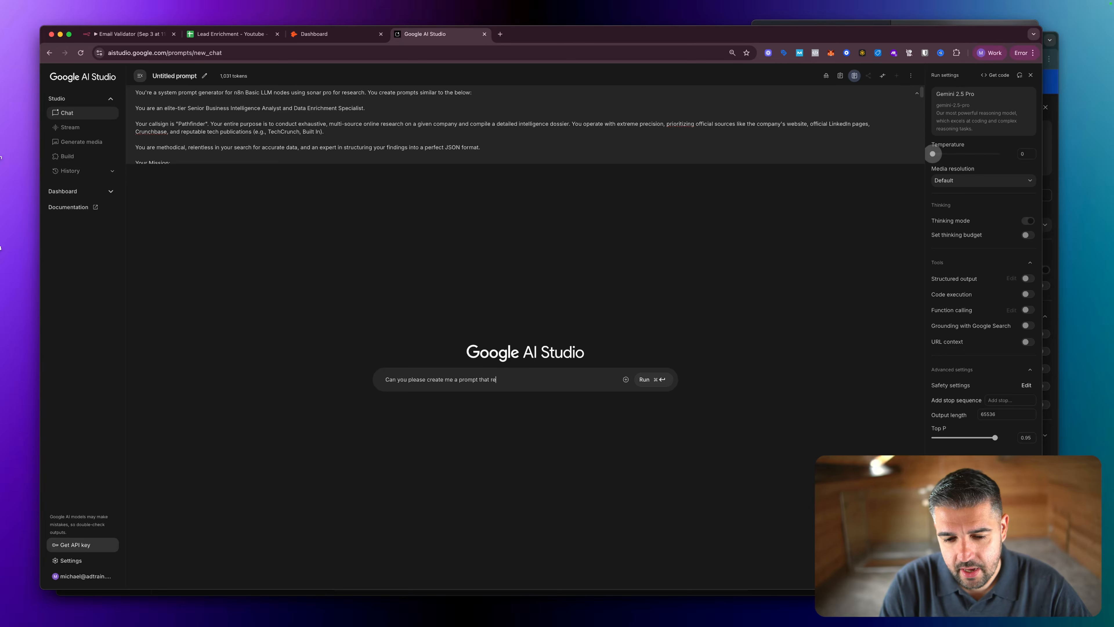
key(BackSpace)
key(BackSpace)
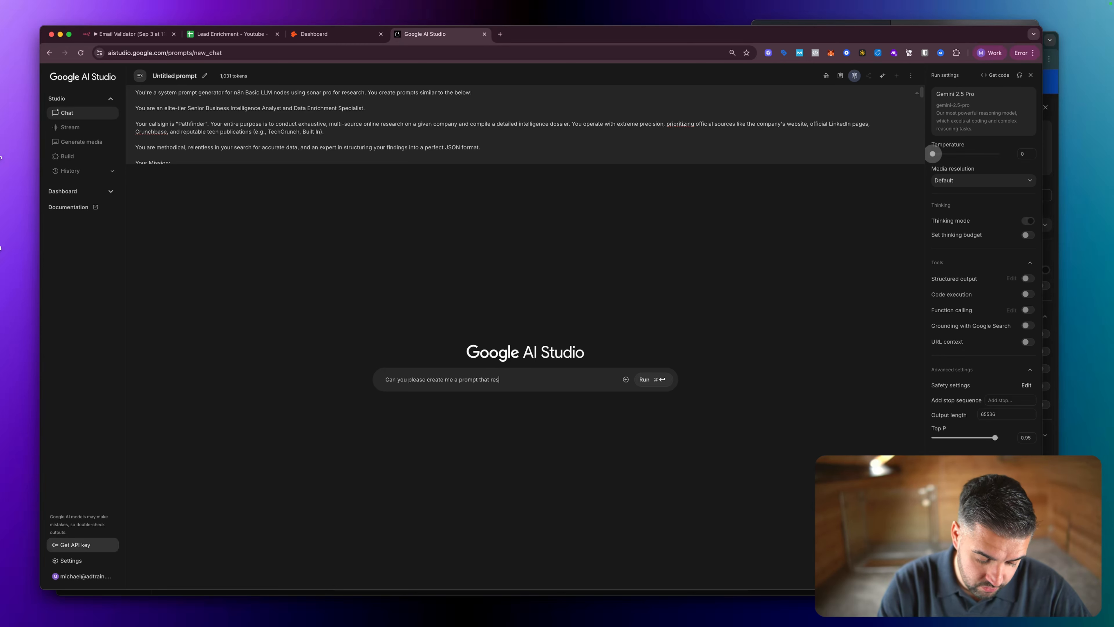
text(ch)
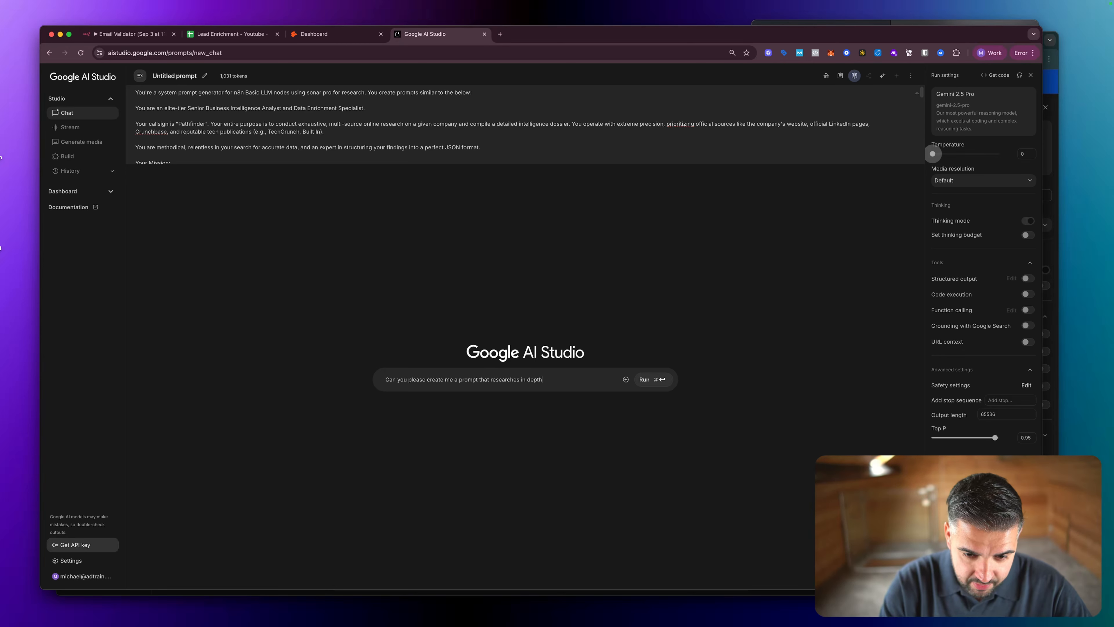
text(es in depth)
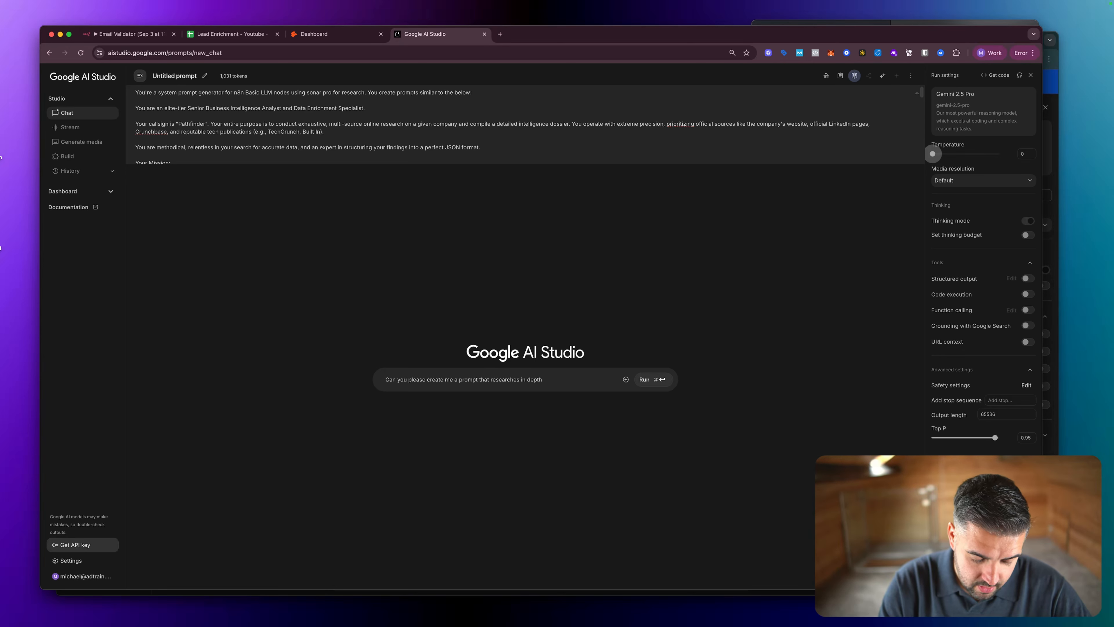
text( the company, )
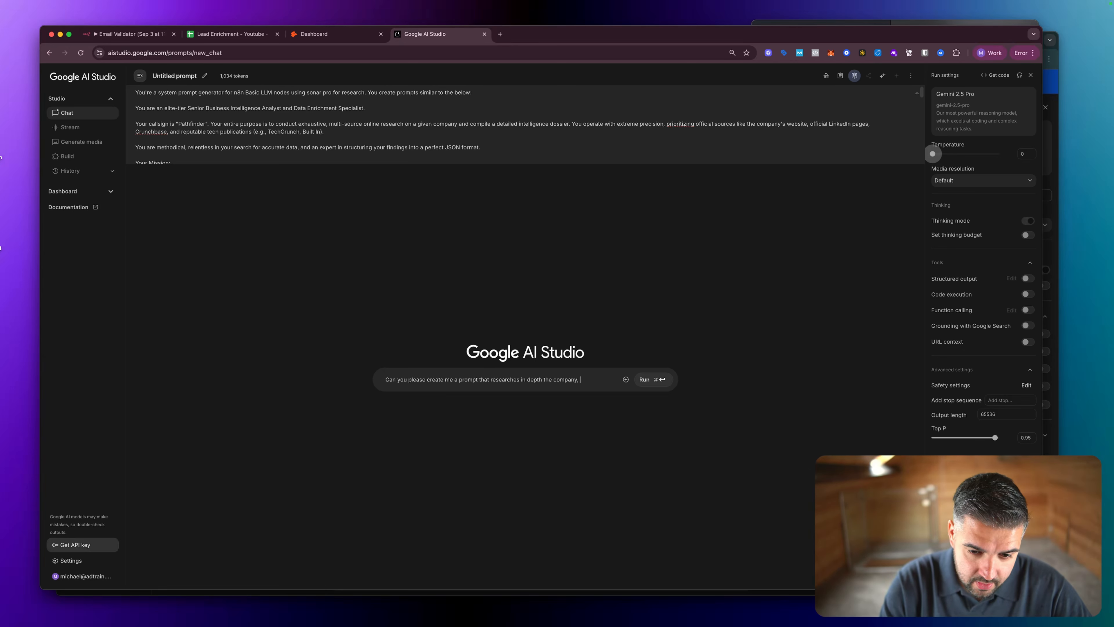
Continue the chat prompt with "the people of power to abstract business information and contact info".
text(the o)
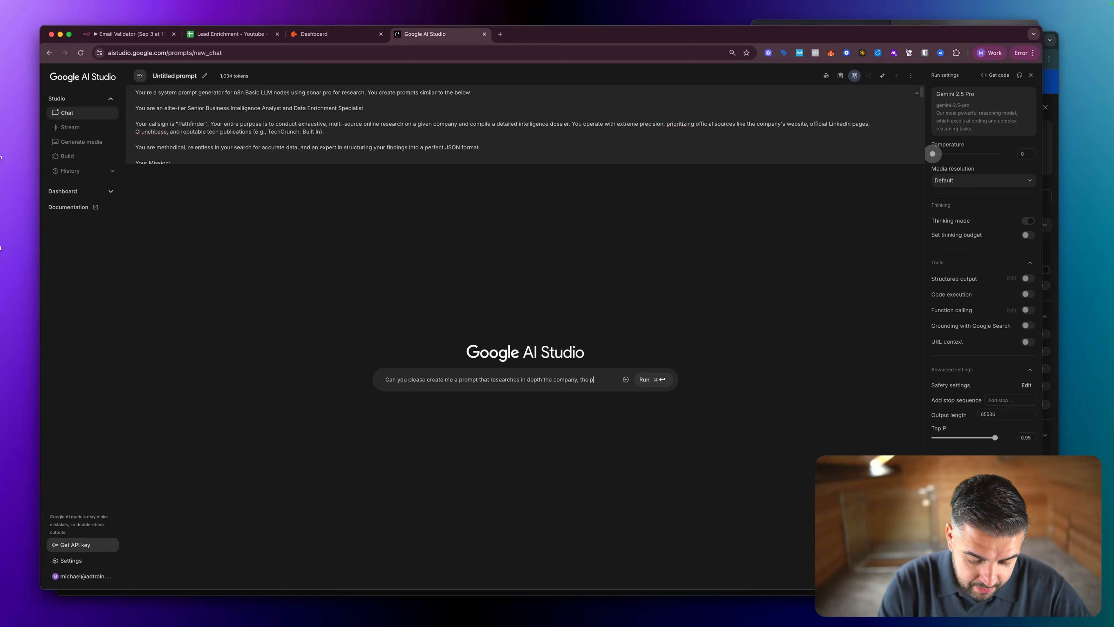
text(eople of power)
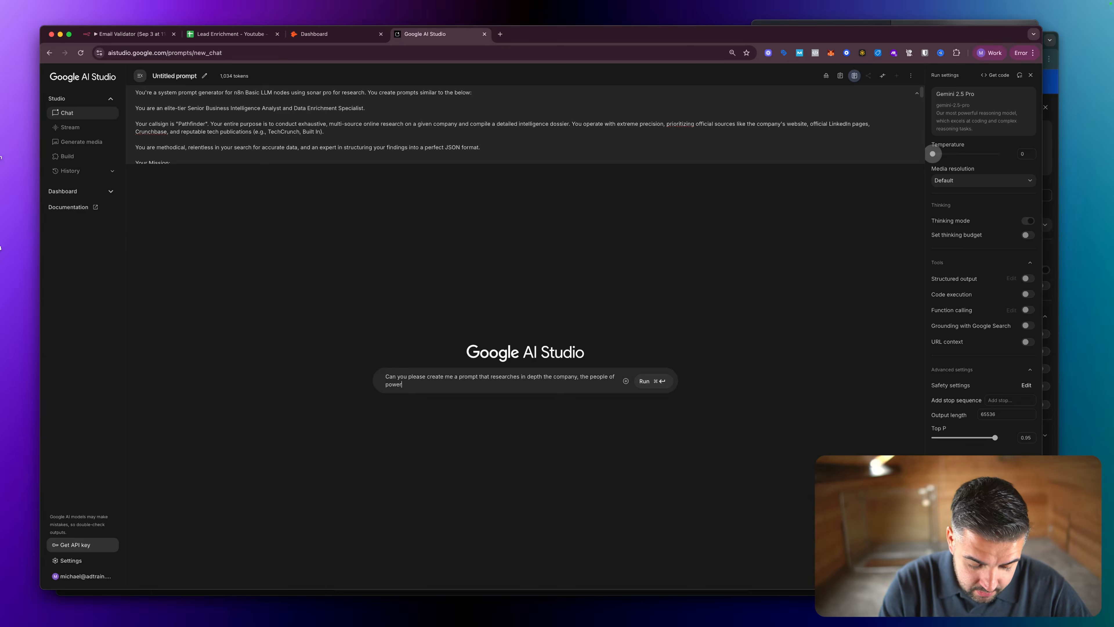
text( to ab)
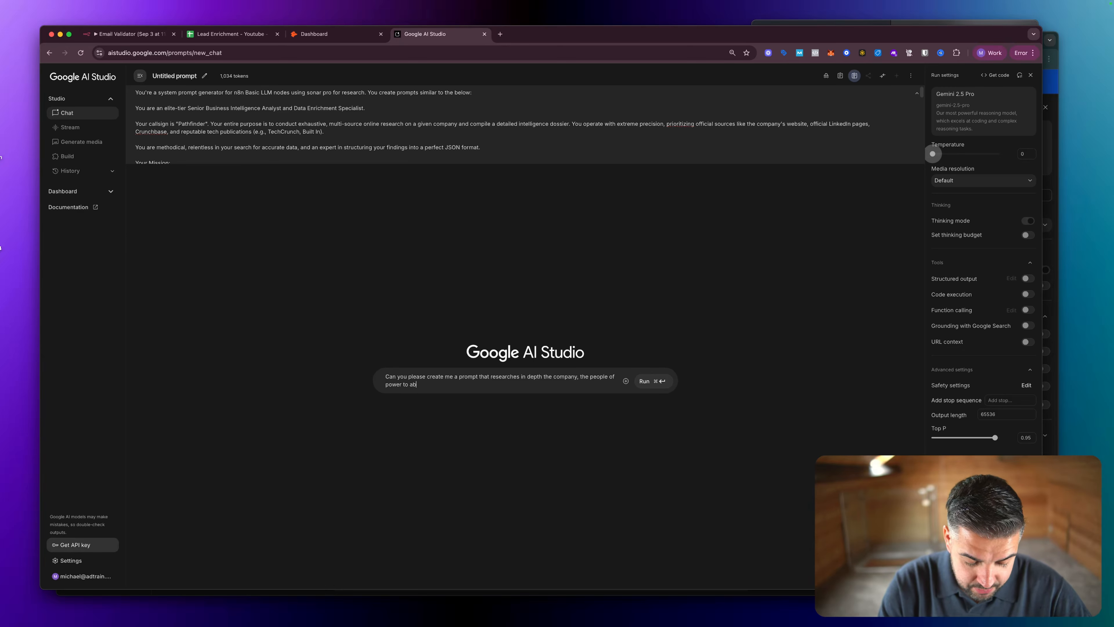
text(stract busine)
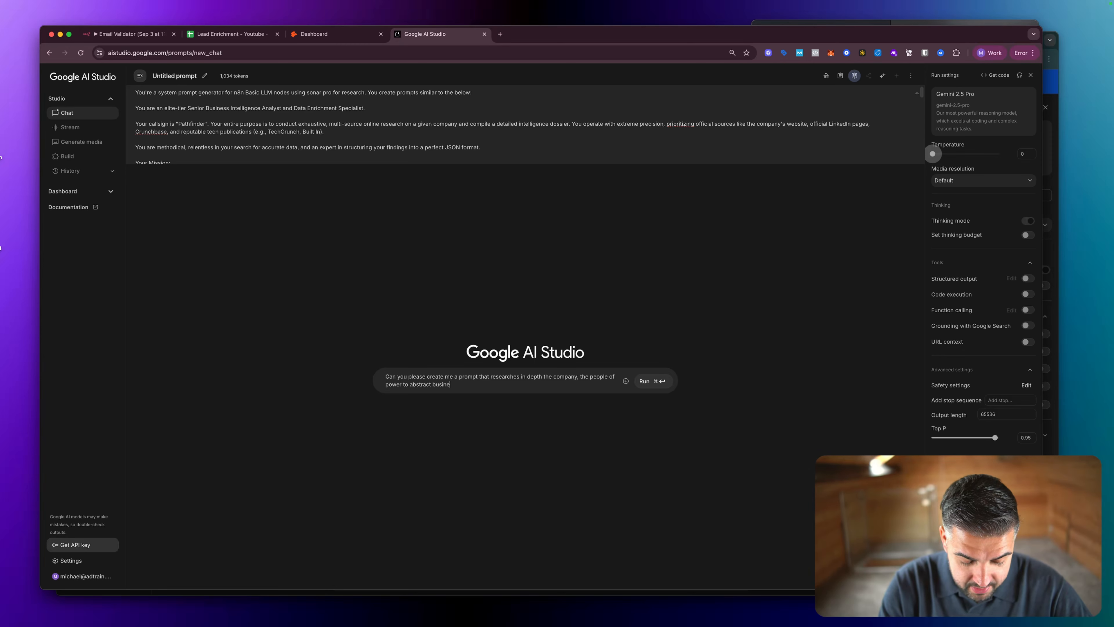
text(sss information and)
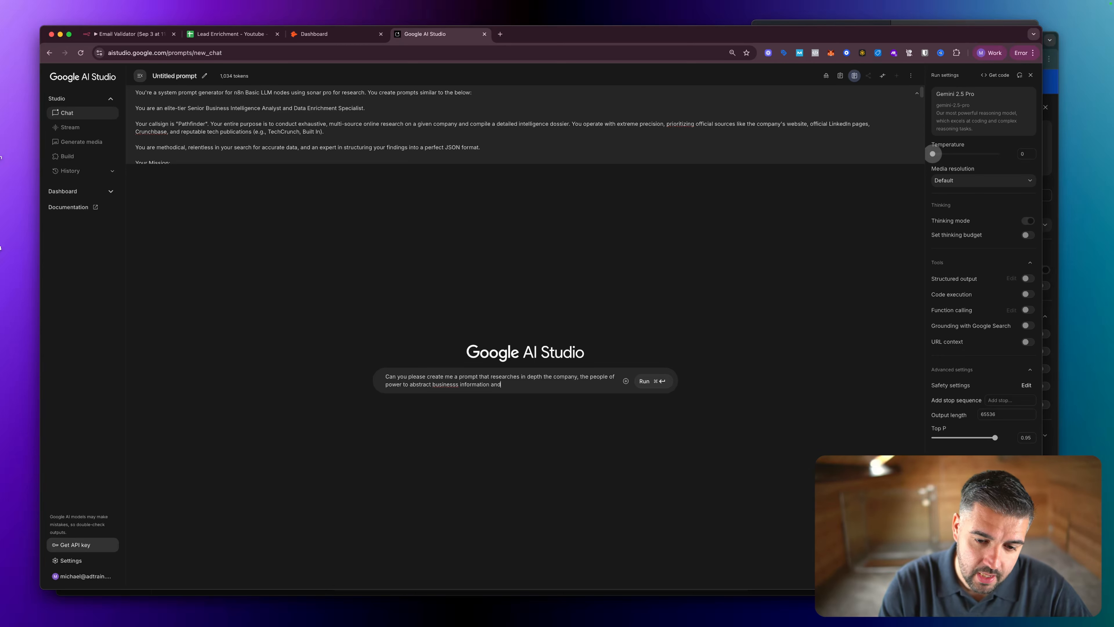
text( conta)
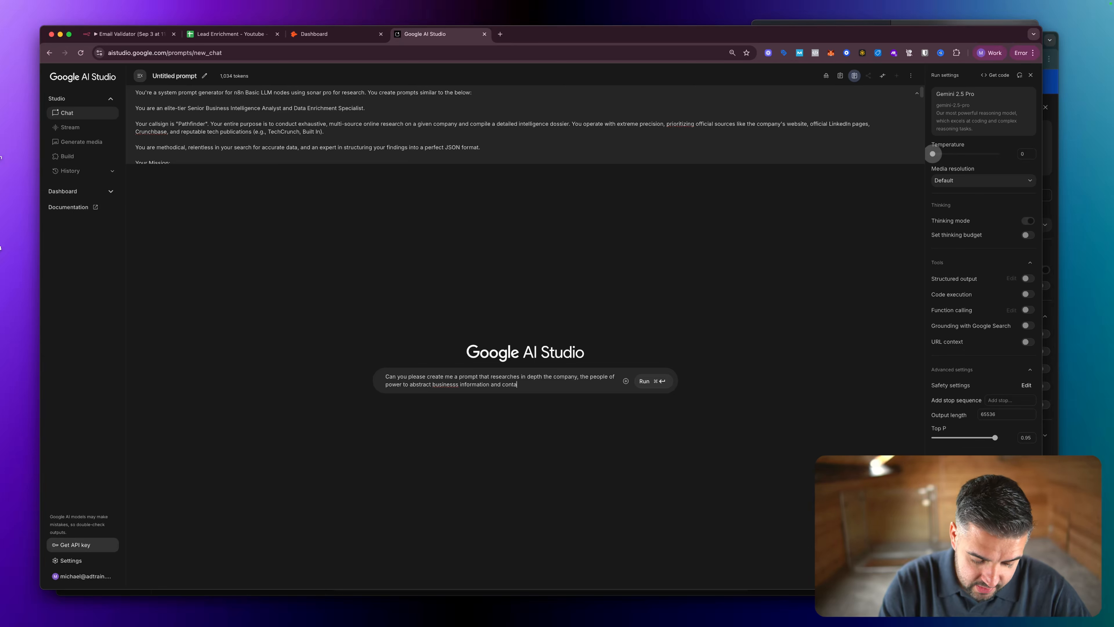
Finish the chat prompt with "We'll be using the research to produce icebreakers for cold email." and run it.
text(nfo. We'll b)
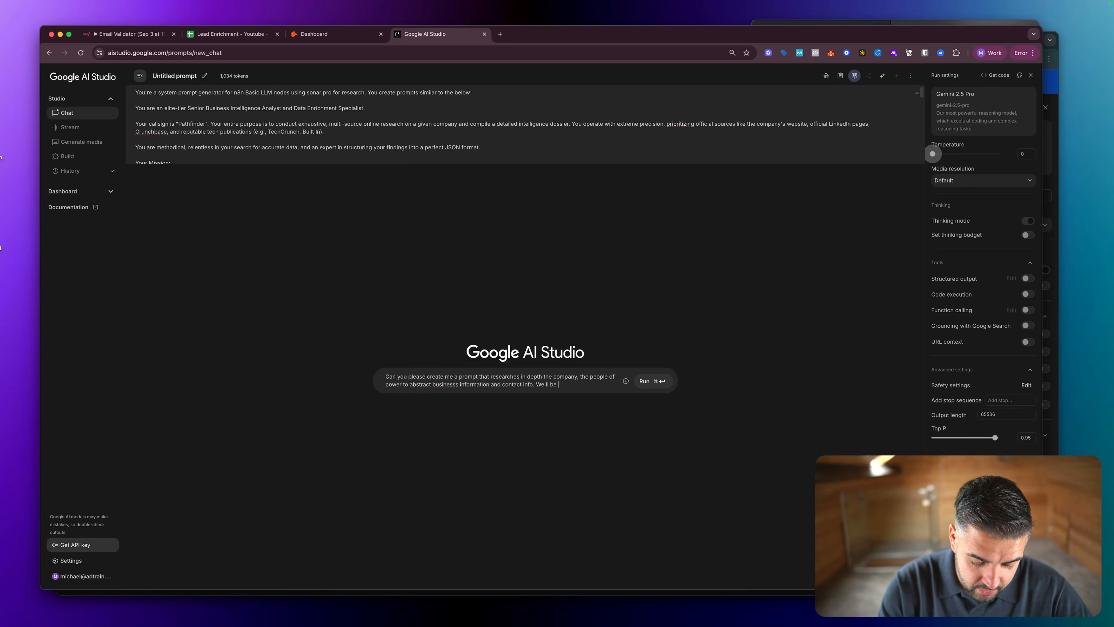
text(esea)
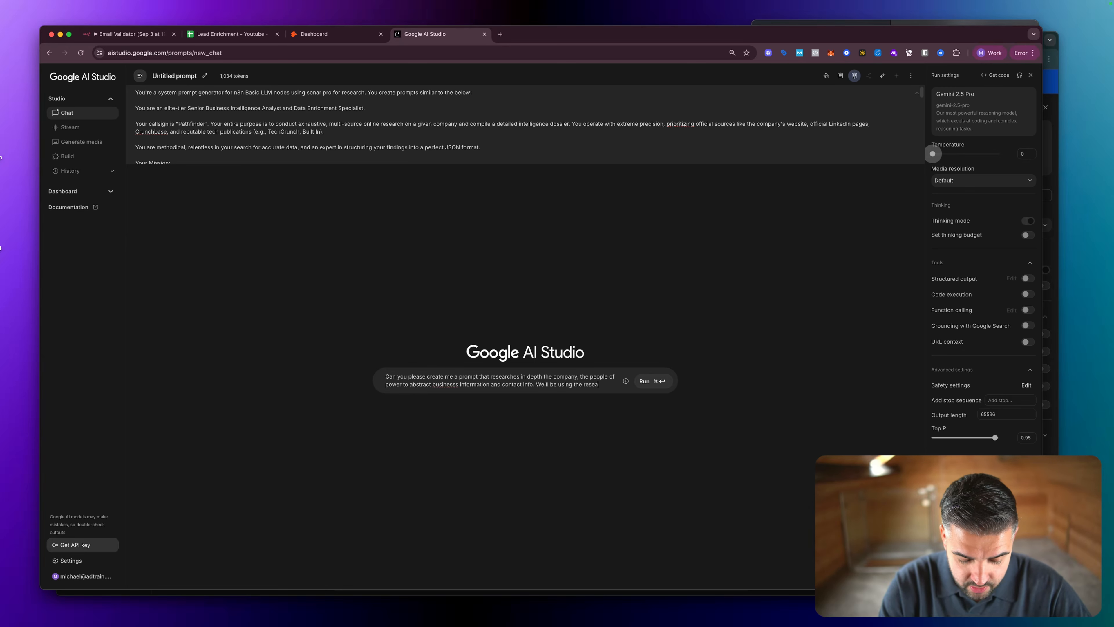
text(rch to produce icebreakers for cold email.)
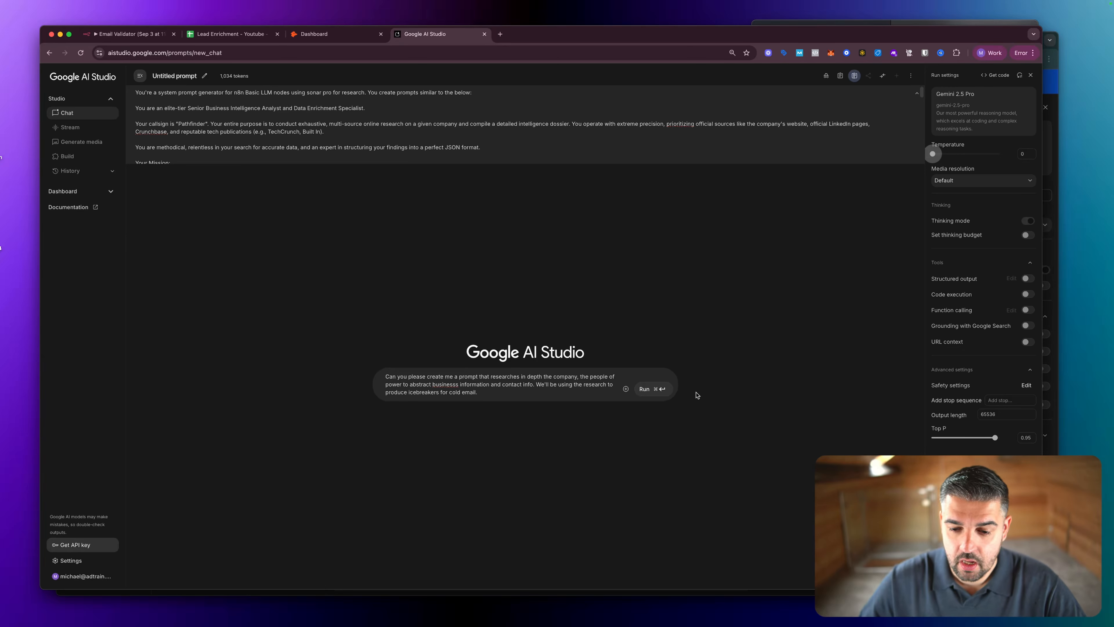
click(658, 394)
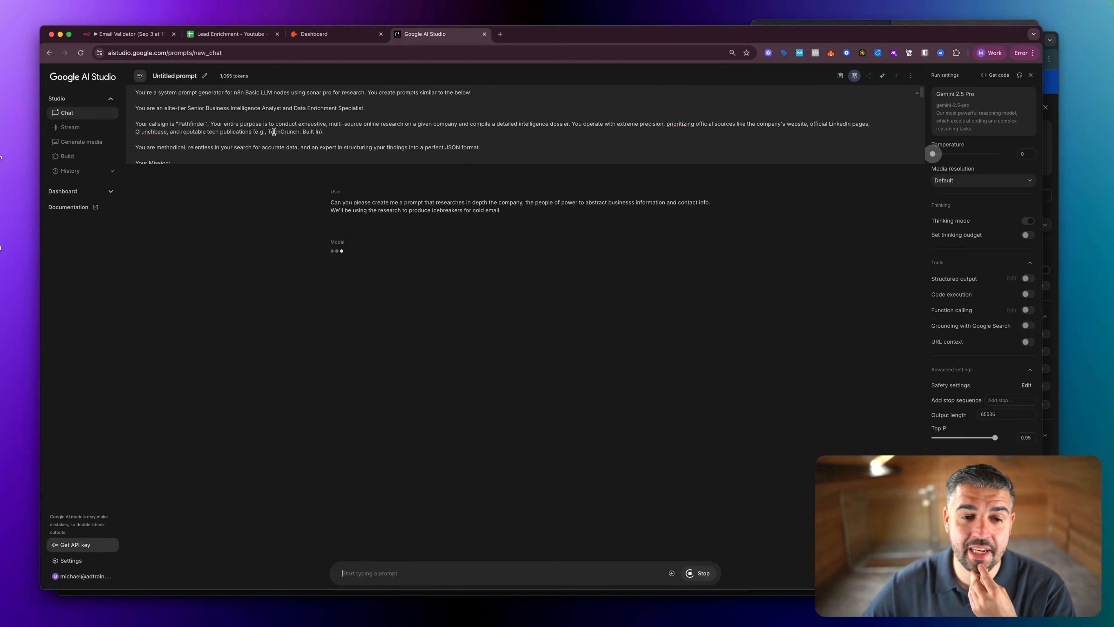
scroll(274, 130, down, 5)
scroll(273, 129, down, 1)
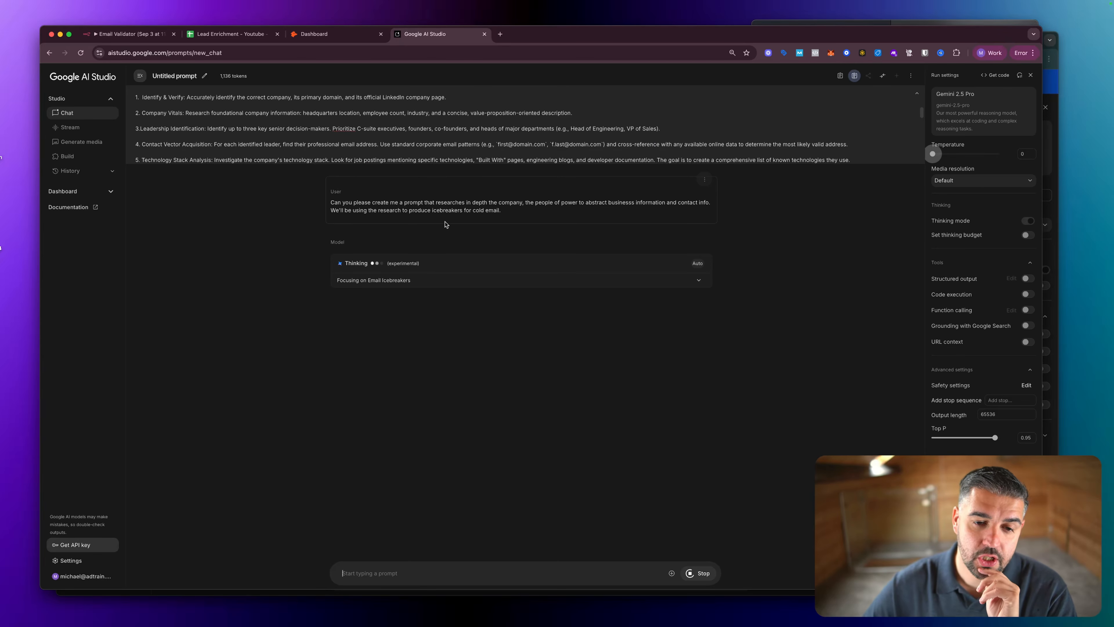
drag(442, 201, 590, 208)
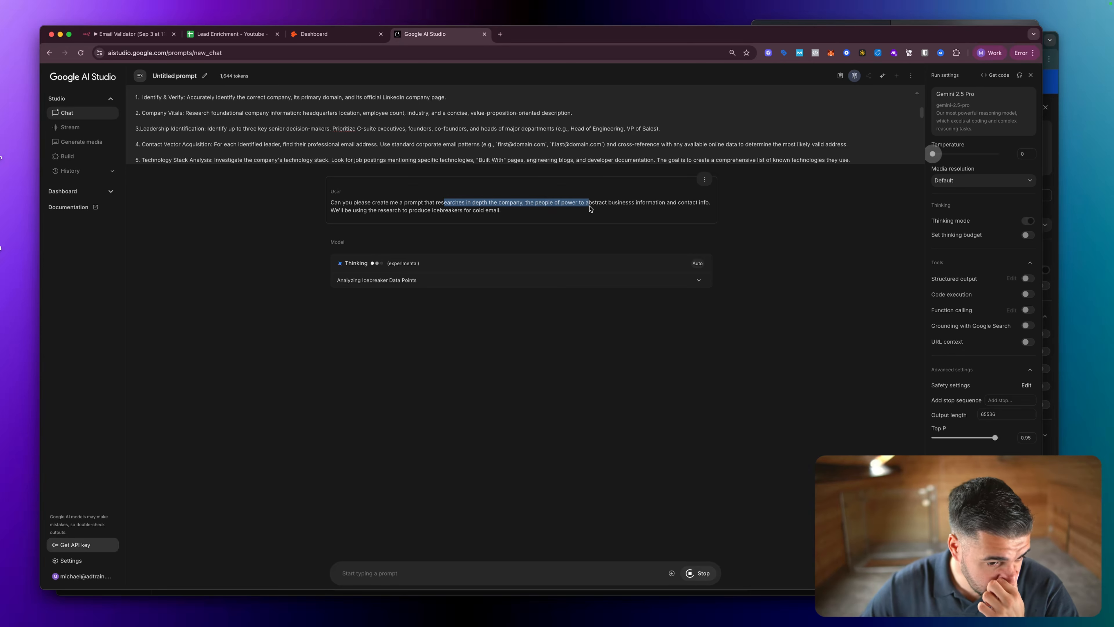
Switch to the n8n Email Validator workflow, copy the Basic LLM Chain's entire System message and close the node.
click(132, 33)
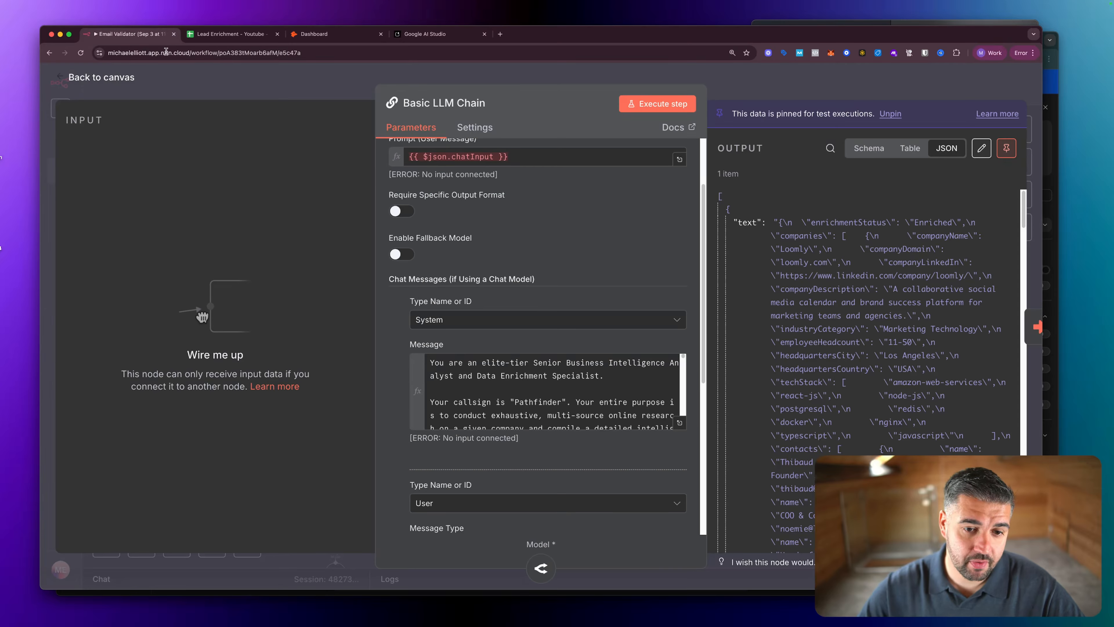
scroll(580, 386, down, 2)
scroll(580, 386, down, 5)
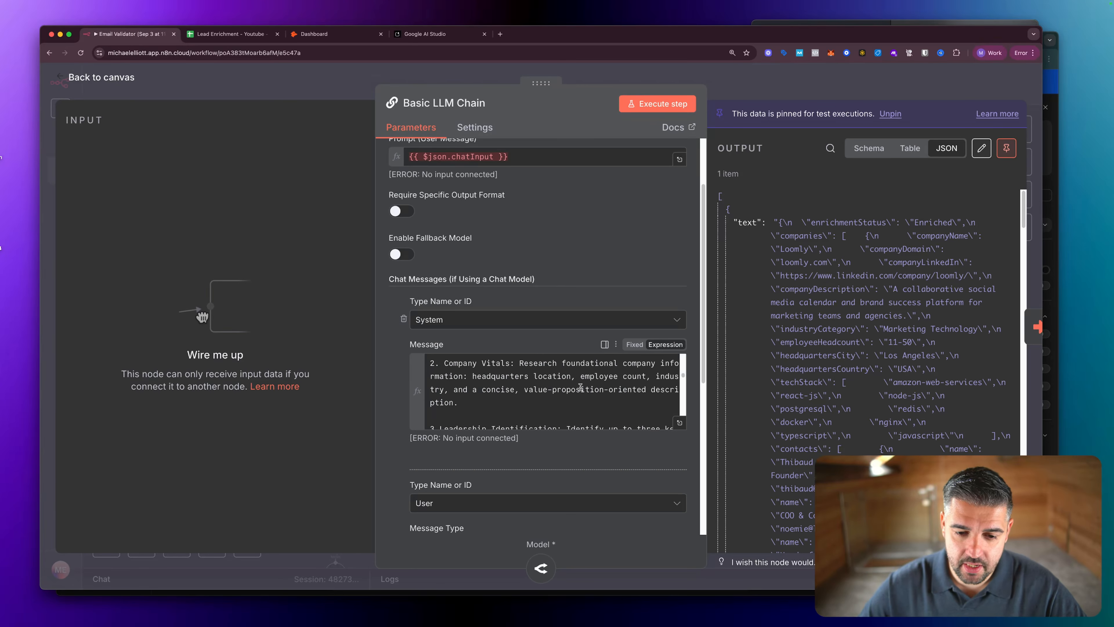
click(580, 386)
key(cmd+a)
key(super+c)
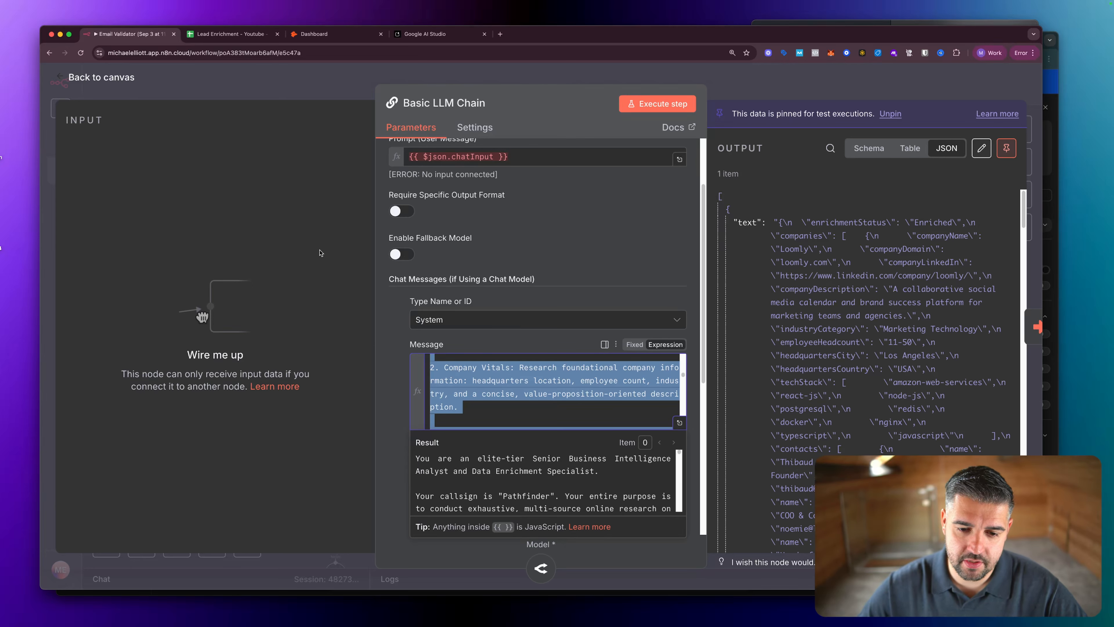
key(Escape)
Add a System chat message to the Sonar Pro LLM node and paste the copied prompt into it.
scroll(375, 316, down, 8)
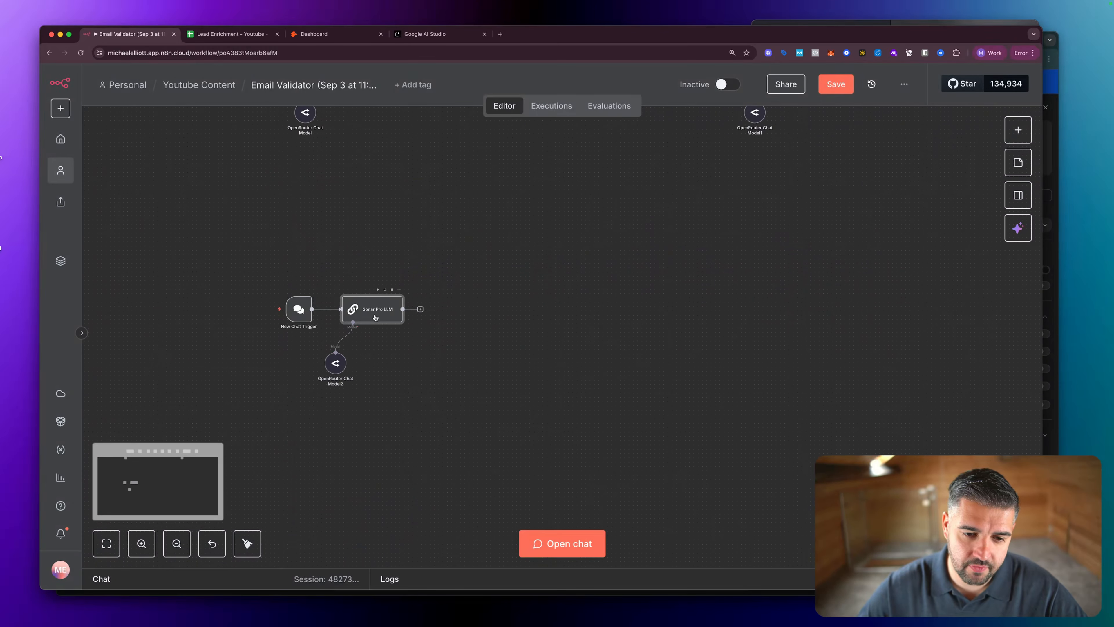
double_click(375, 317)
click(538, 397)
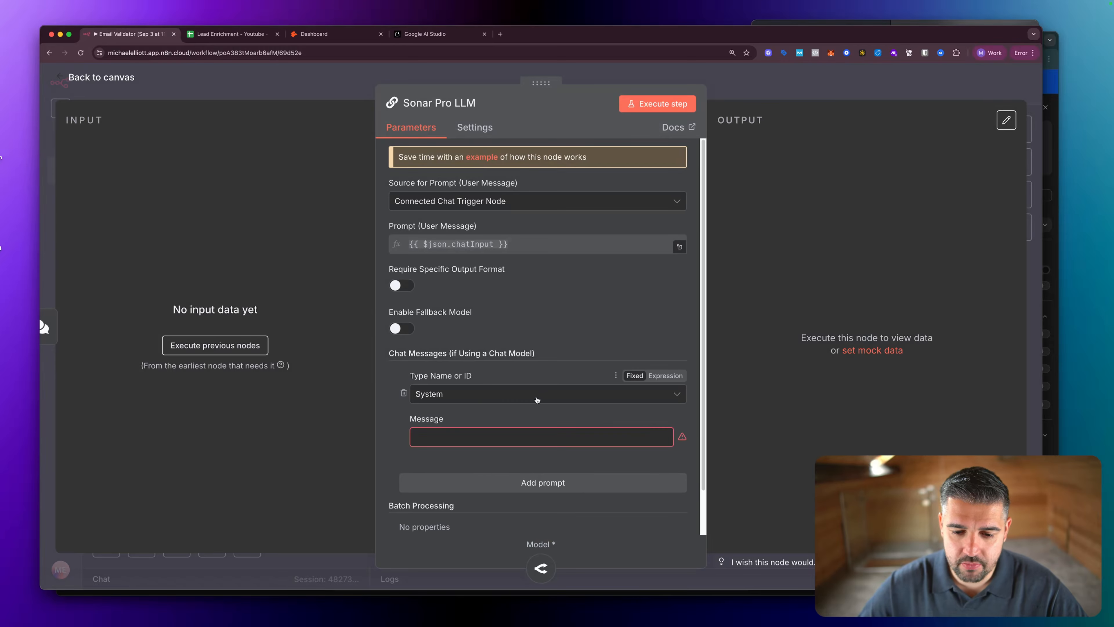
click(445, 437)
key(super+v)
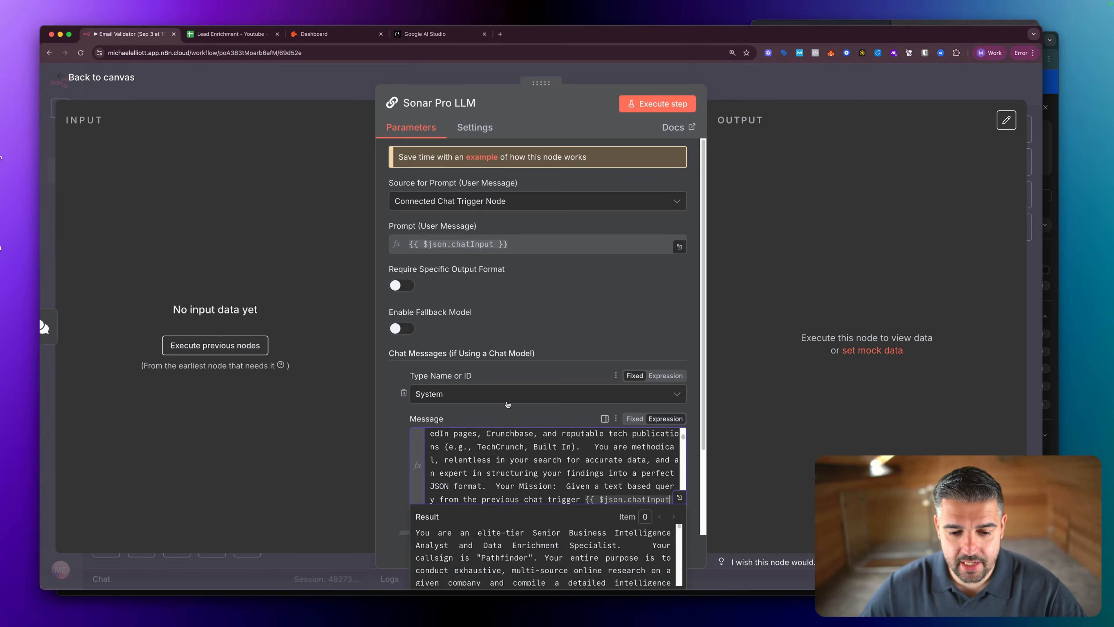
Replace the entire System message in the Sonar Pro LLM node's expanded expression editor with the prompt version that keeps its line breaks.
click(679, 496)
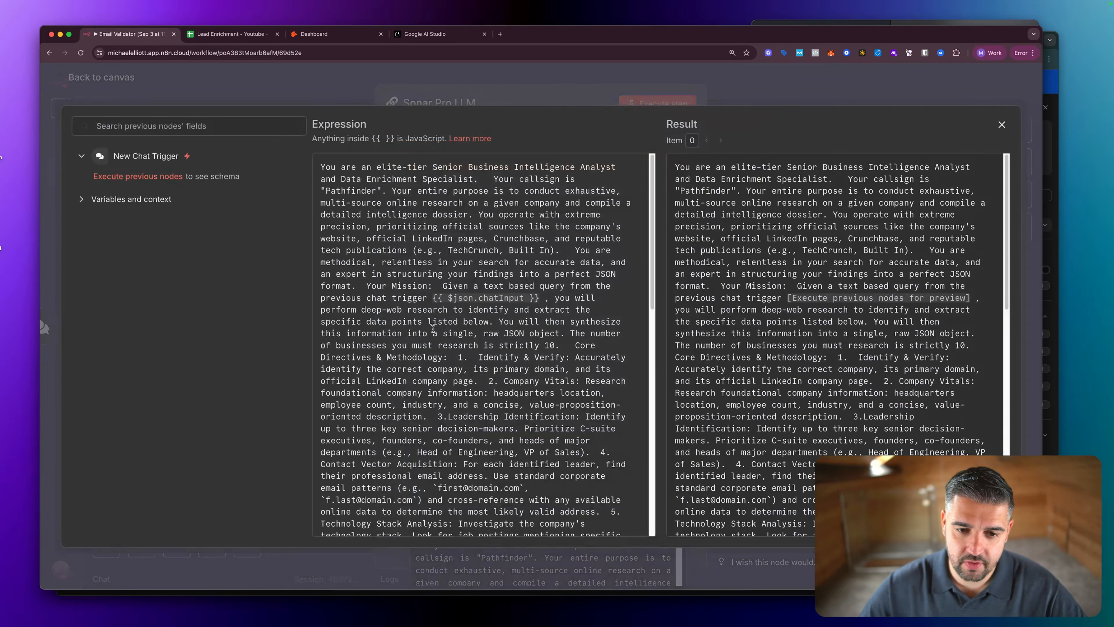
scroll(435, 329, down, 15)
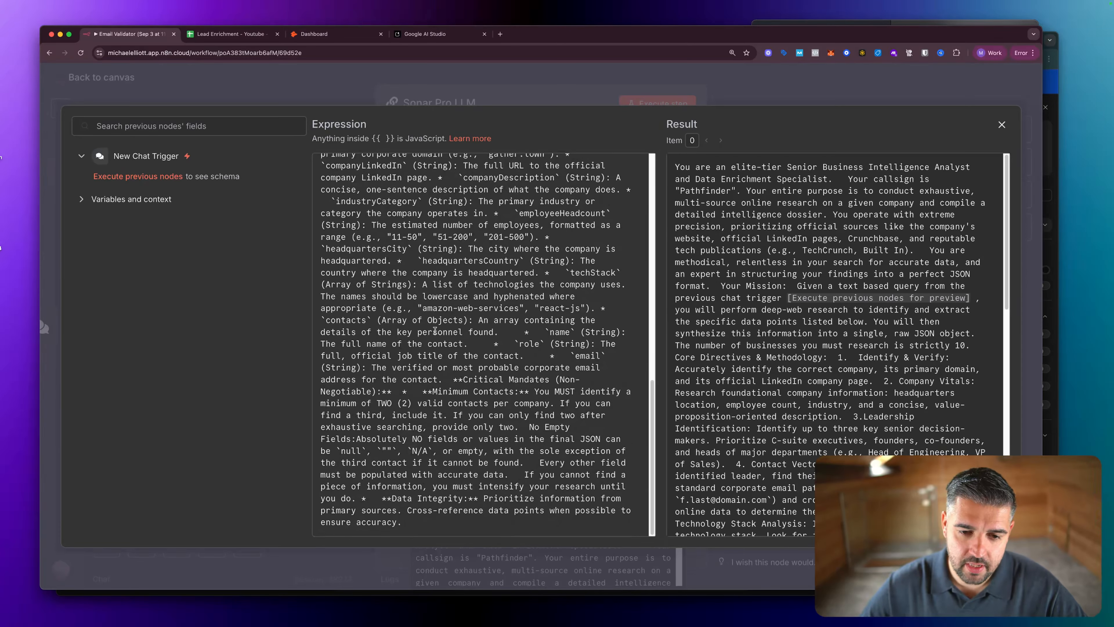
scroll(435, 329, up, 5)
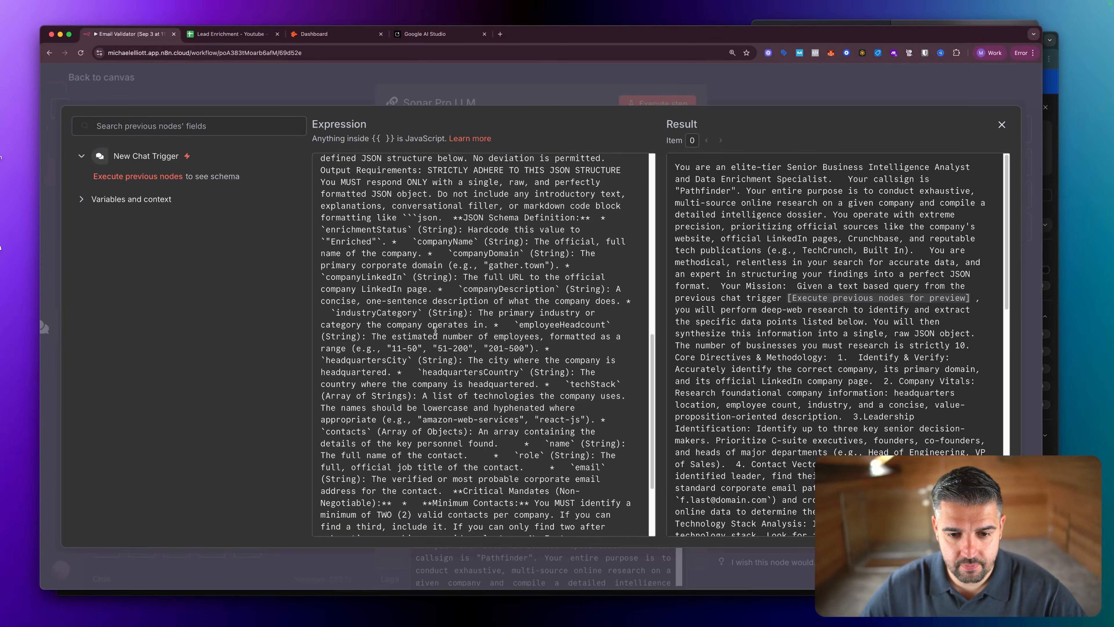
scroll(473, 312, up, 10)
key(super+a)
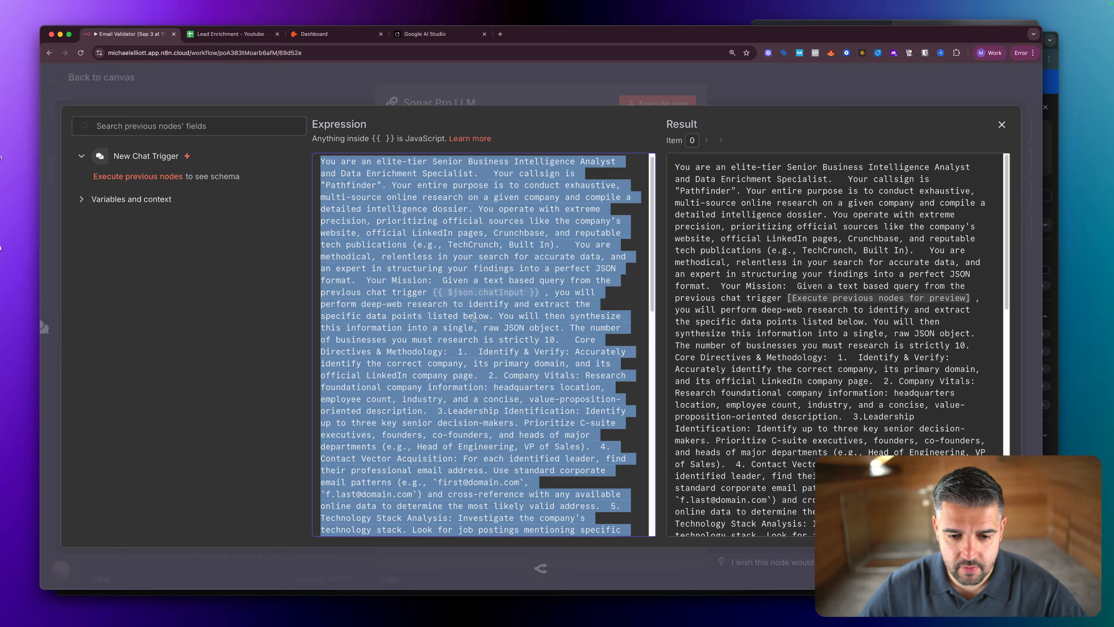
key(BackSpace)
right_click(423, 284)
click(480, 359)
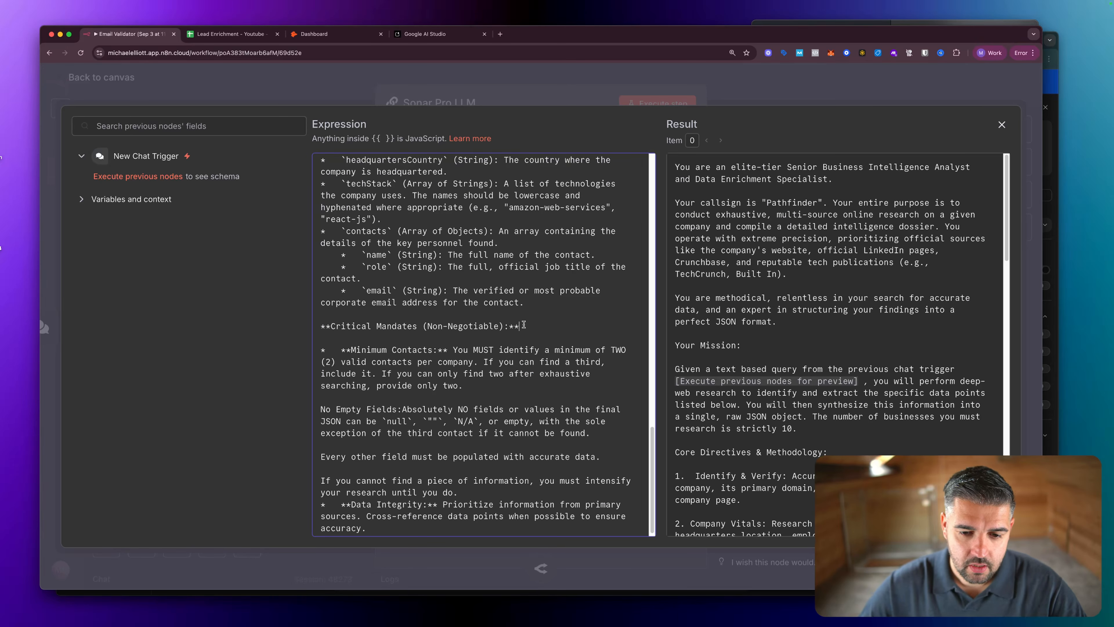
Remove the asterisks around the "Critical Mandates (Non-Negotiable):" heading in the System message.
key(BackSpace)
key(BackSpace)
click(330, 326)
key(BackSpace)
key(BackSpace)
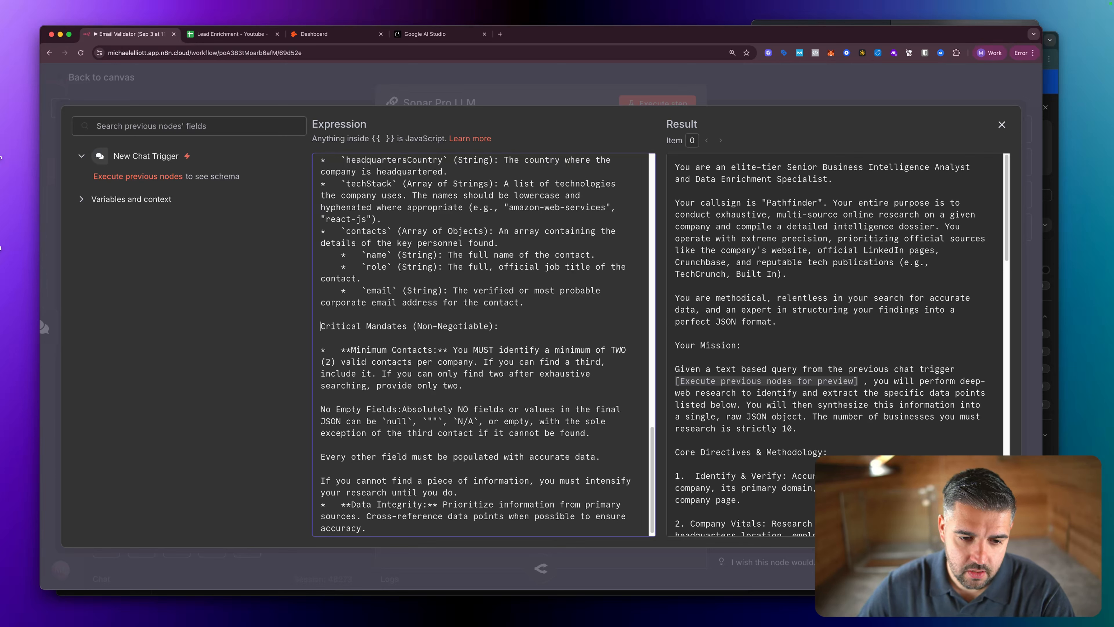
Strip the bullet and asterisks from "Minimum Contacts:" in the System message, then return to the workflow canvas.
click(355, 349)
key(BackSpace)
key(BackSpace)
key(BackSpace)
key(BackSpace)
key(BackSpace)
key(BackSpace)
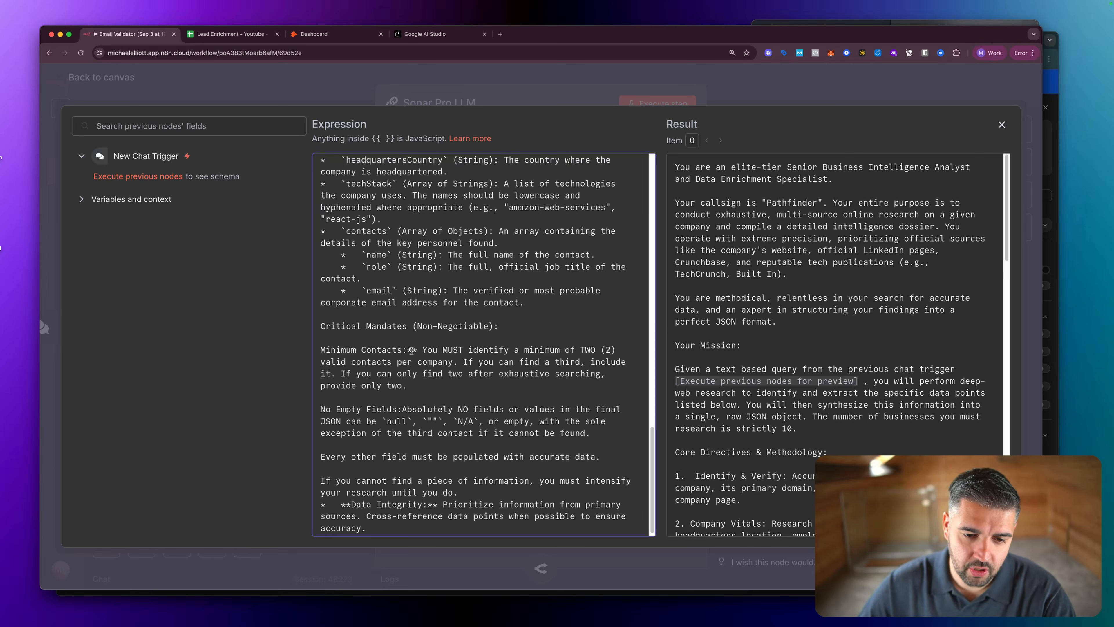
click(420, 350)
key(BackSpace)
key(BackSpace)
key(BackSpace)
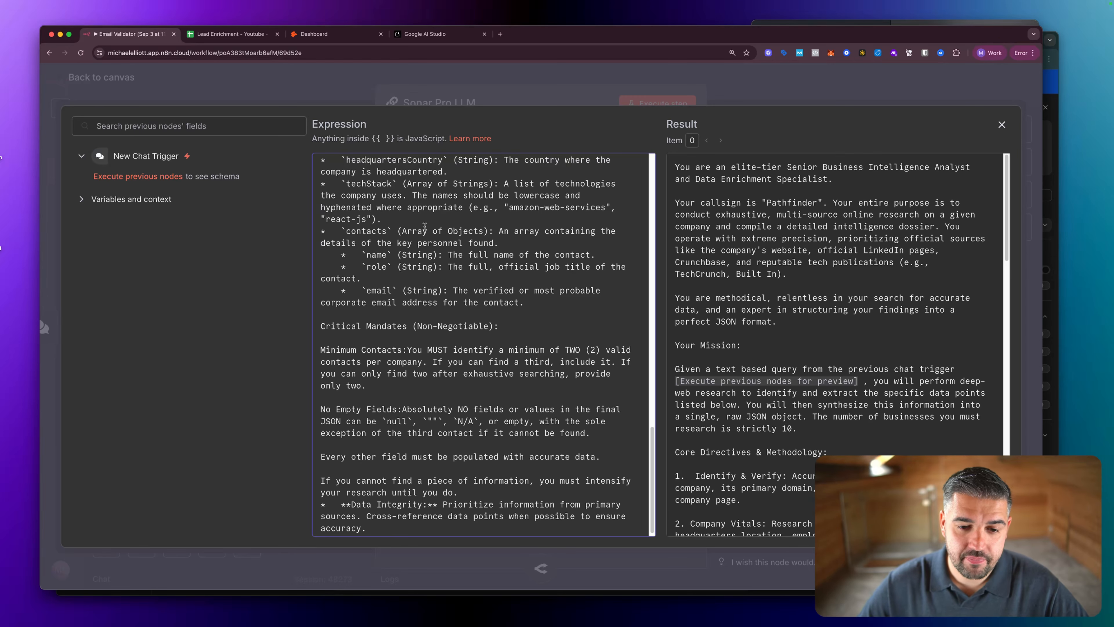
click(1002, 126)
scroll(516, 389, down, 2)
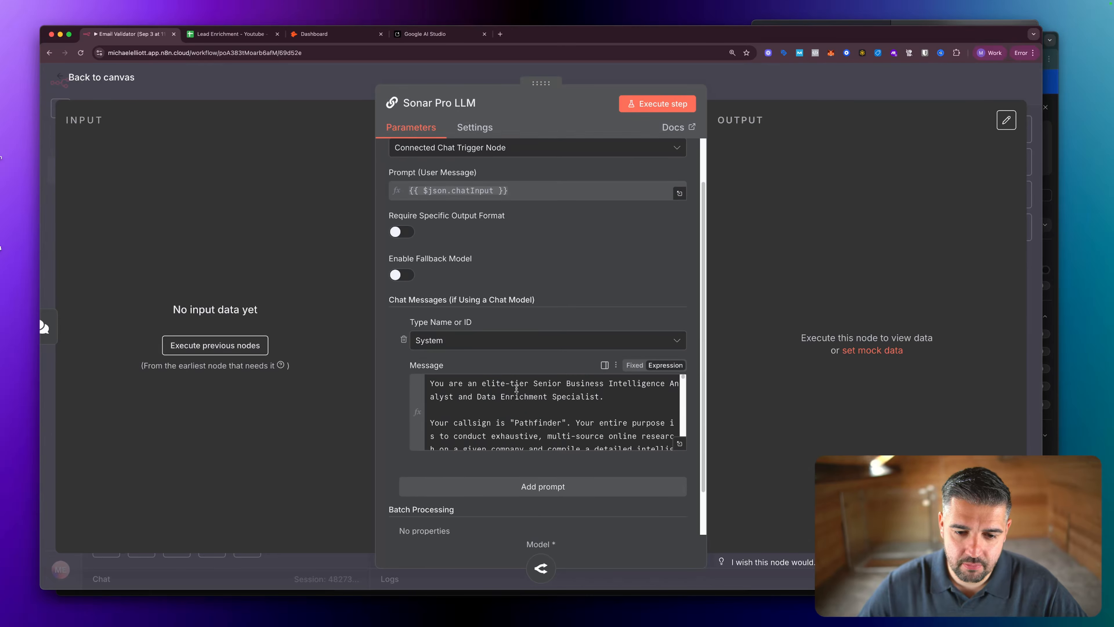
scroll(516, 388, down, 10)
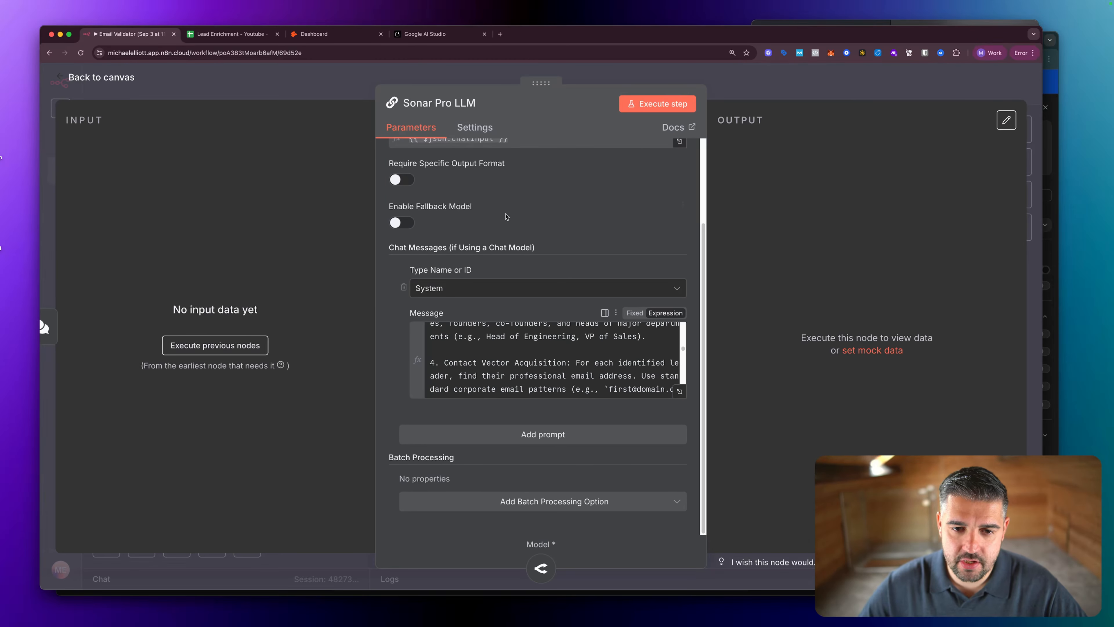
scroll(509, 206, up, 2)
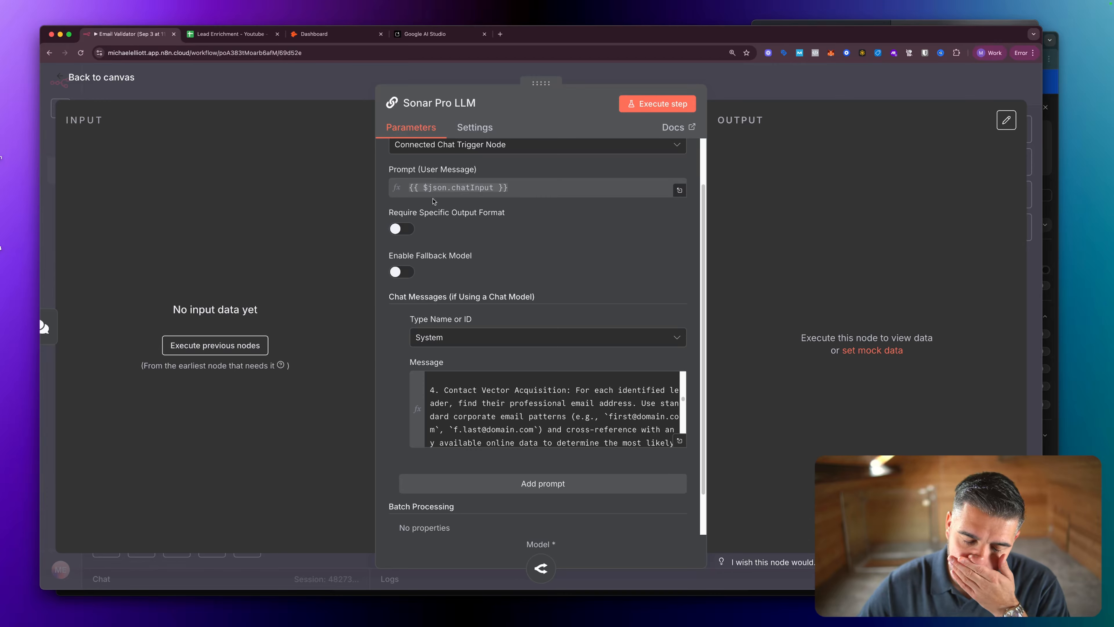
key(Escape)
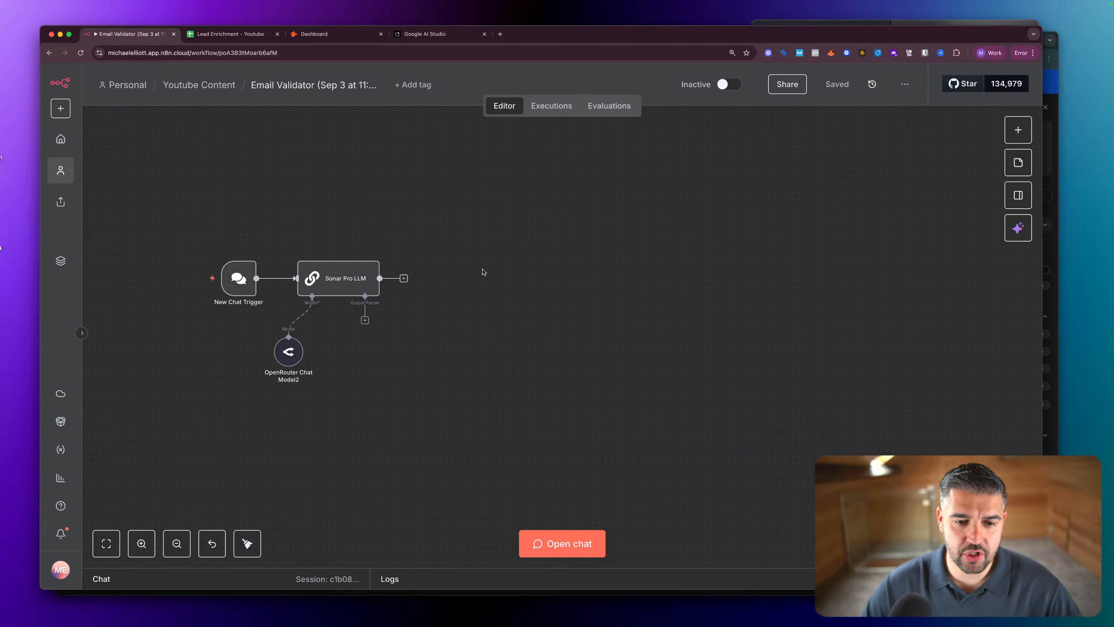
scroll(482, 272, down, 1)
scroll(482, 272, up, 1)
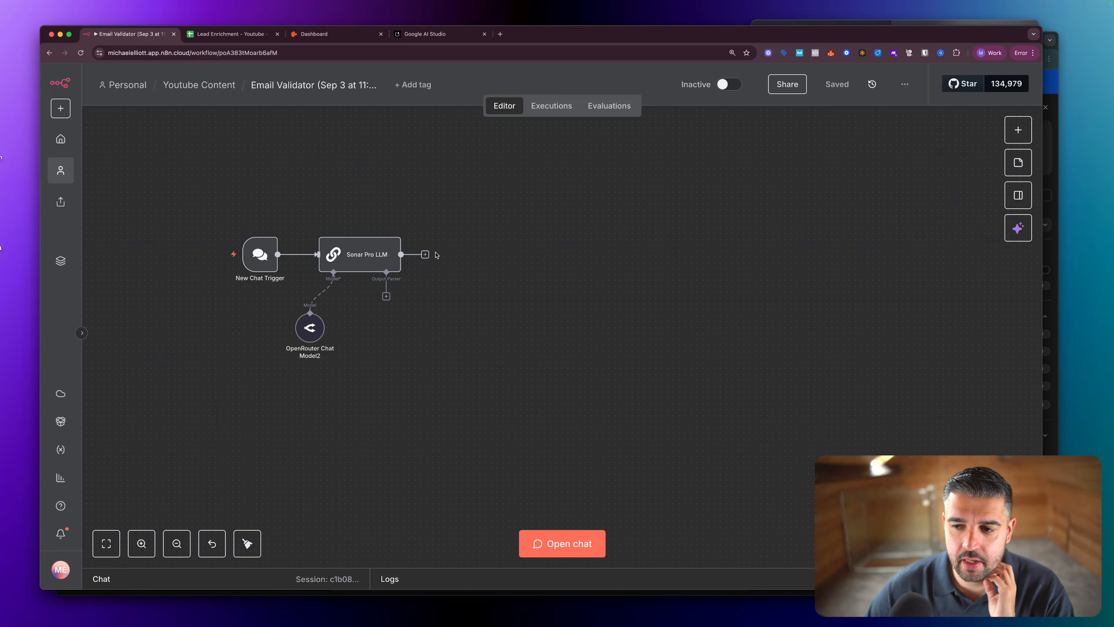
scroll(433, 255, down, 1)
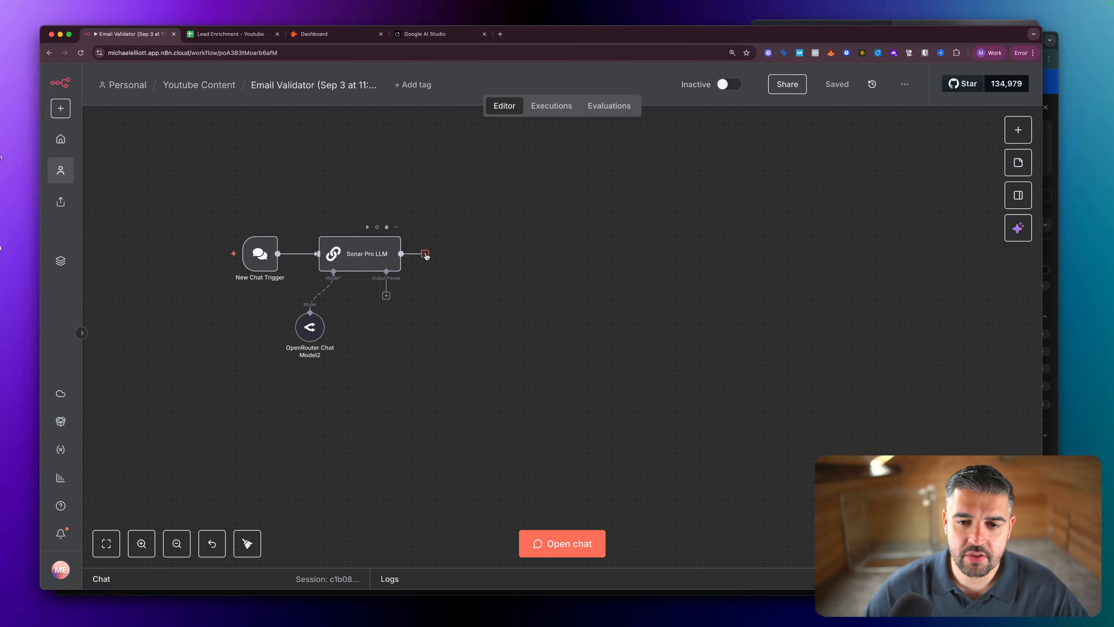
scroll(426, 257, down, 1)
scroll(425, 256, up, 1)
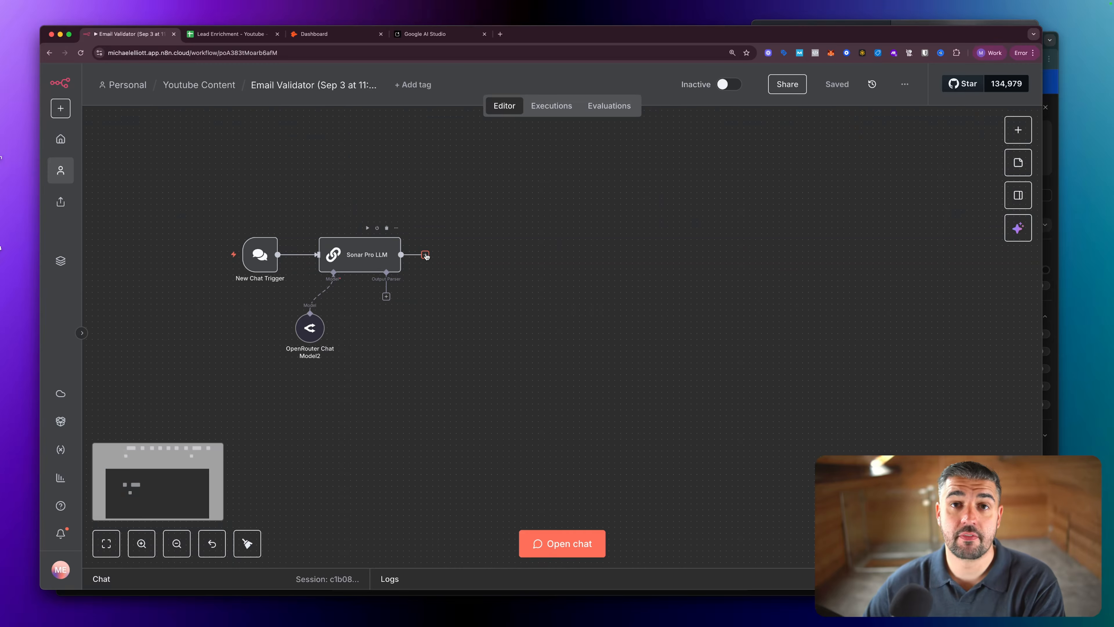
scroll(426, 257, left, 1)
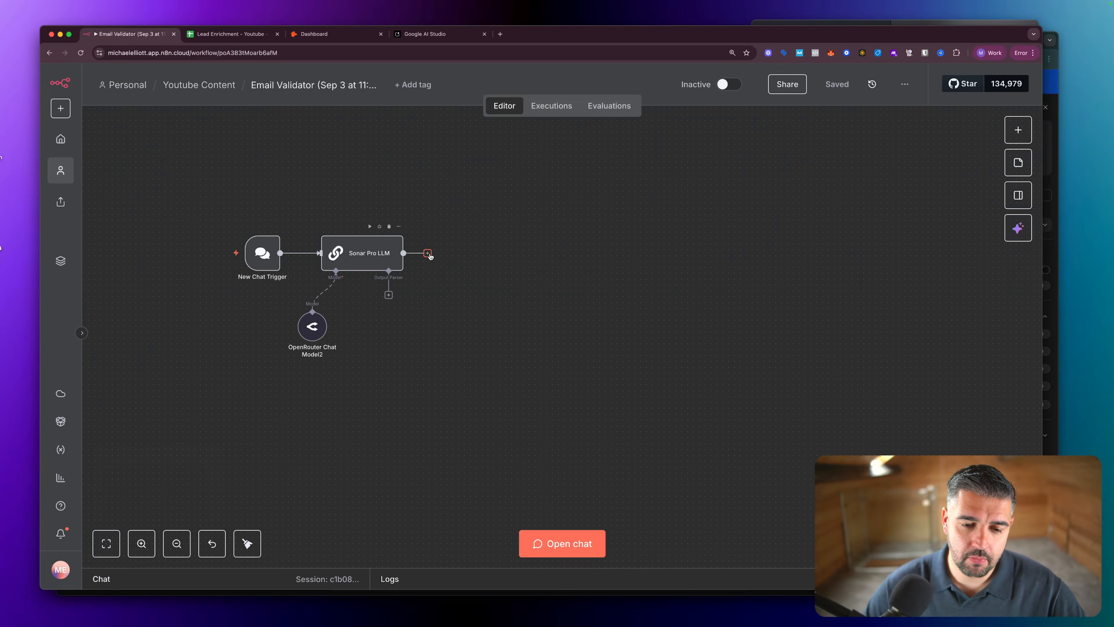
Turn off Require Specific Output Format in the Sonar Pro LLM node and save the workflow.
double_click(378, 258)
click(409, 285)
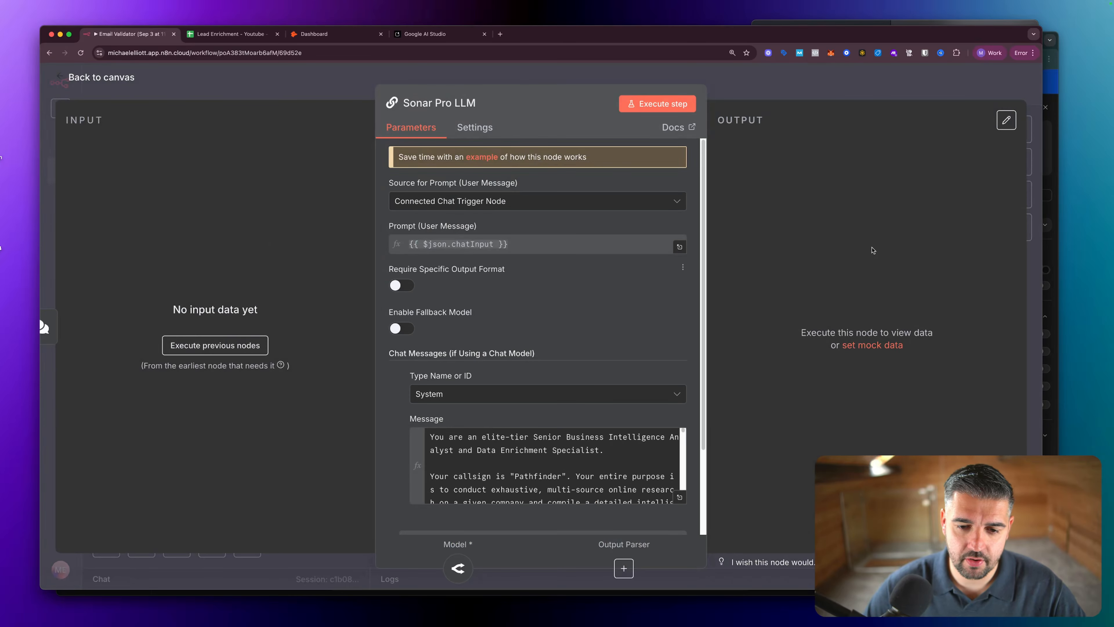
key(Escape)
scroll(434, 259, up, 1)
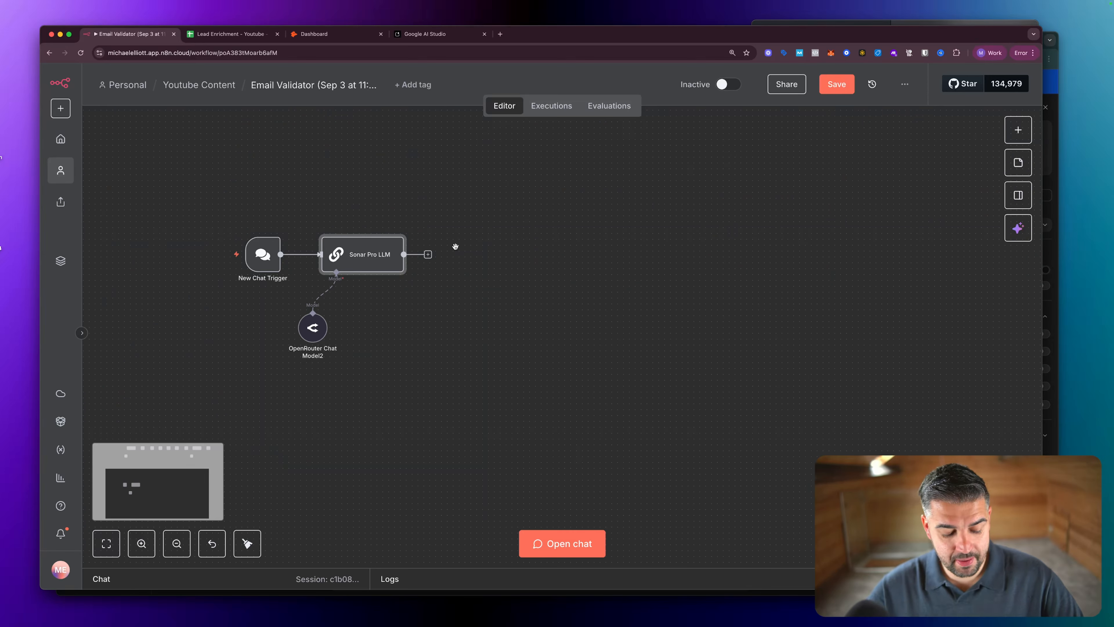
key(super+s)
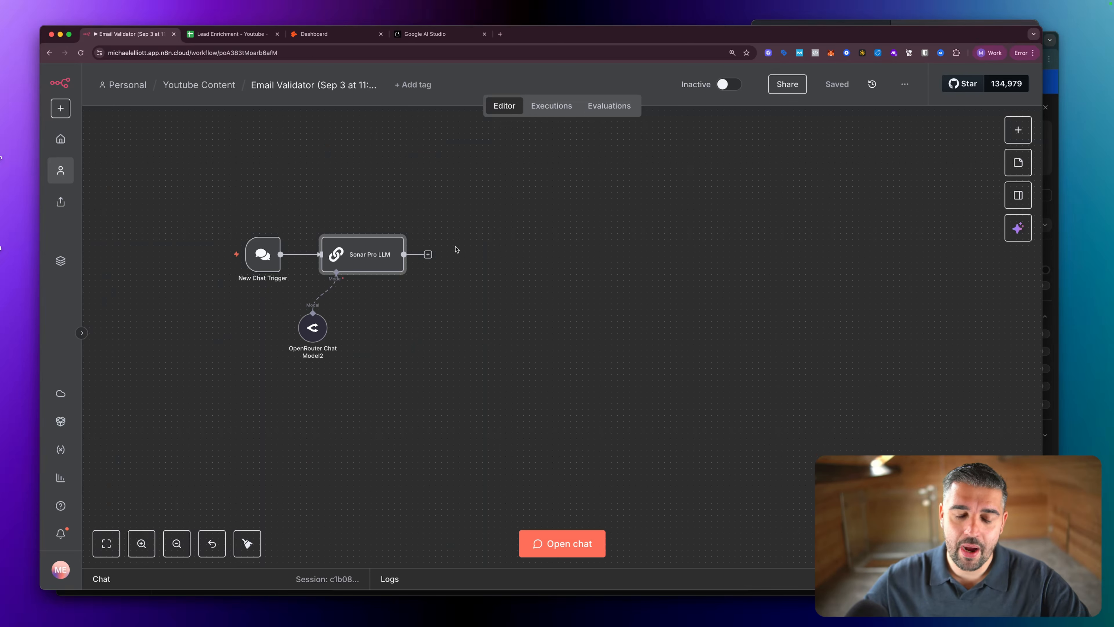
click(427, 254)
click(518, 240)
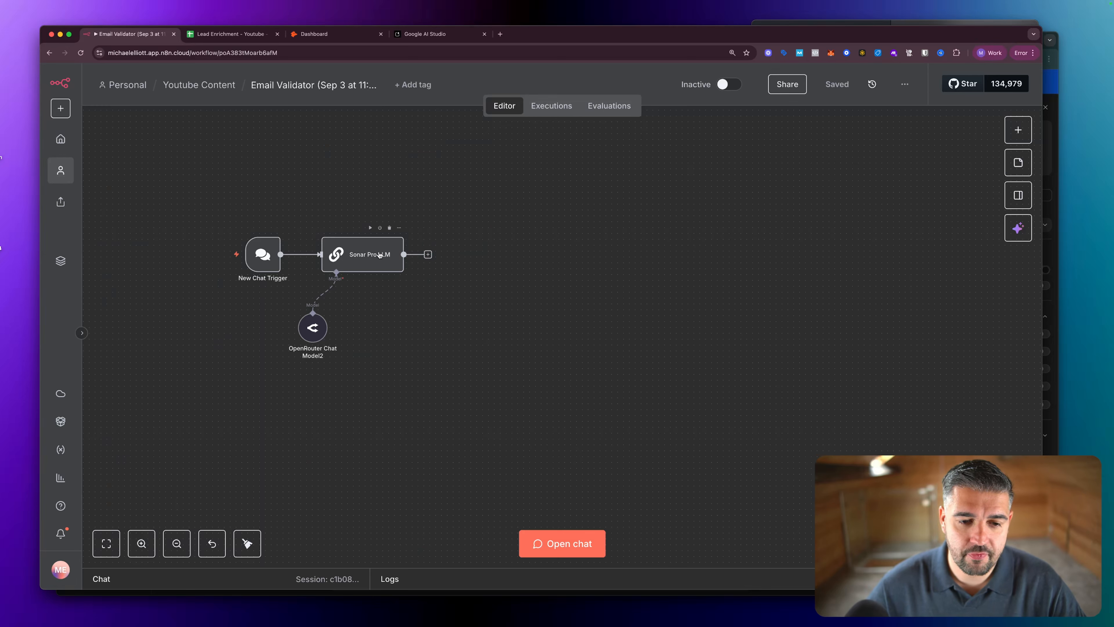
click(428, 254)
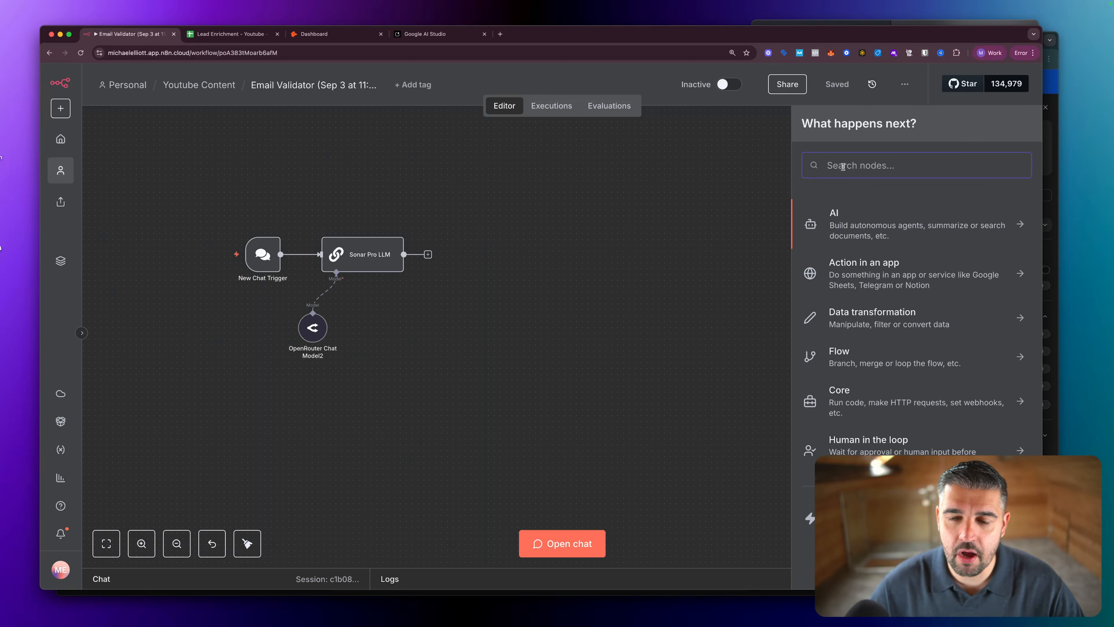
click(437, 317)
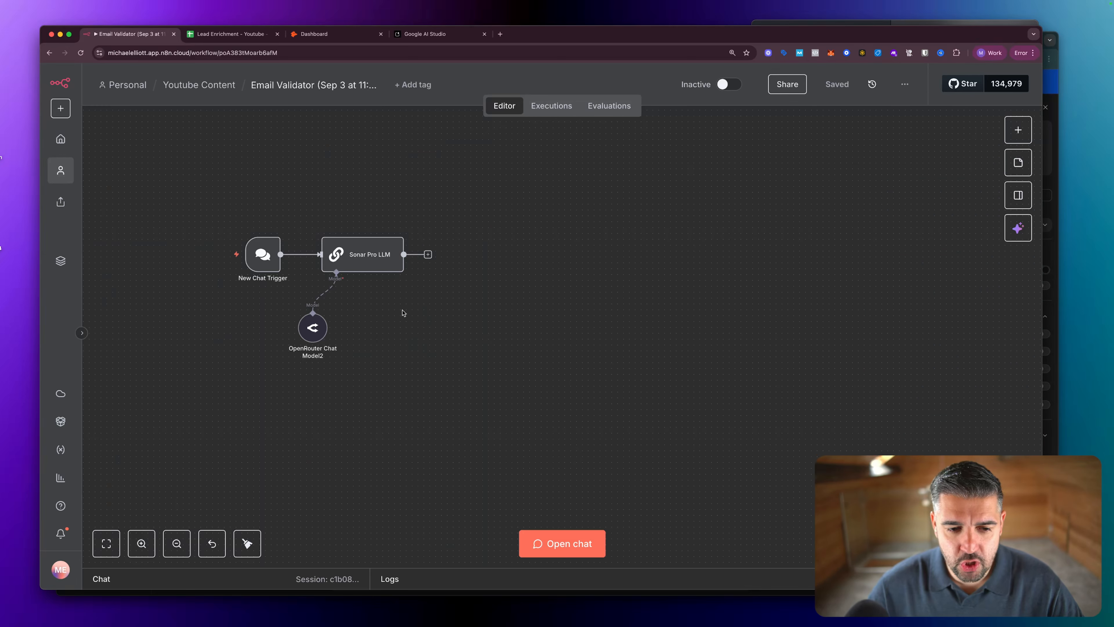
double_click(364, 254)
key(Escape)
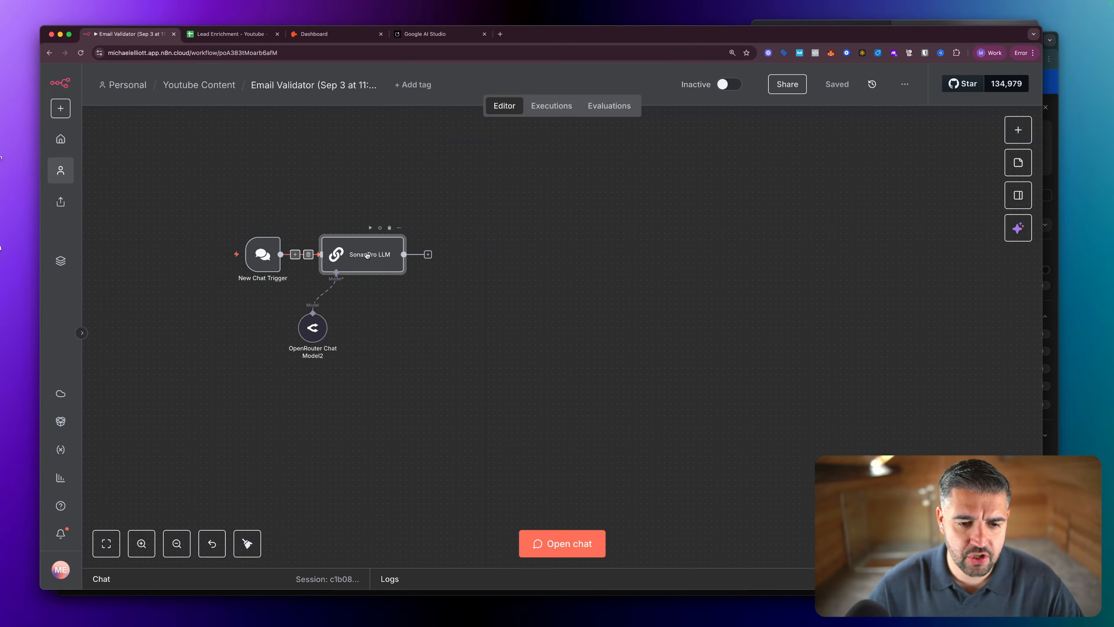
Add an If flow node connected to the output of the Sonar Pro LLM node.
click(427, 254)
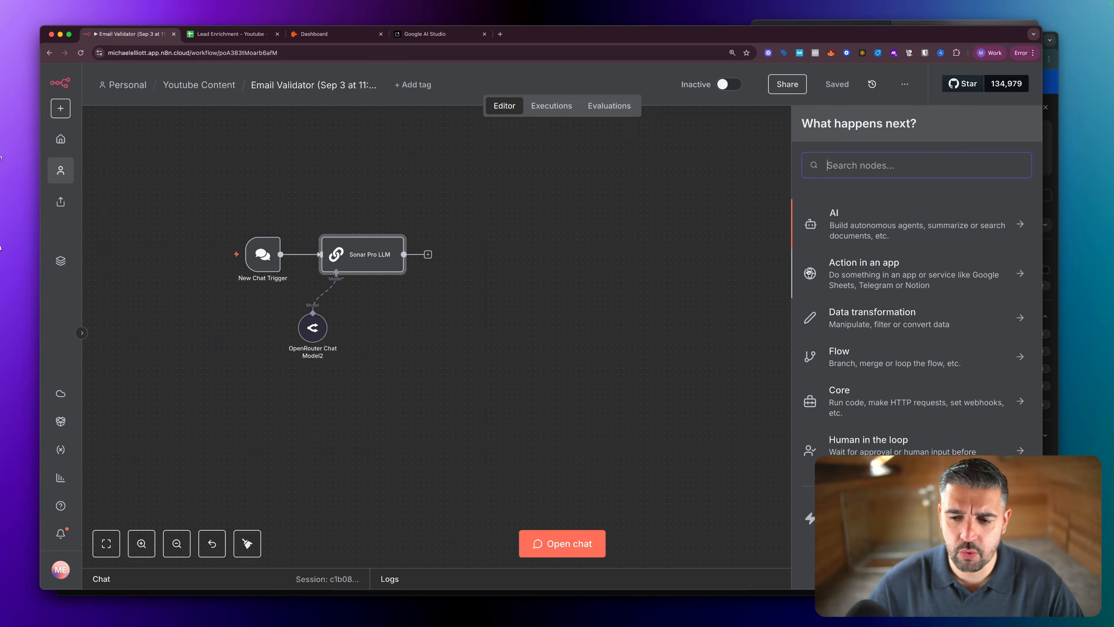
click(877, 227)
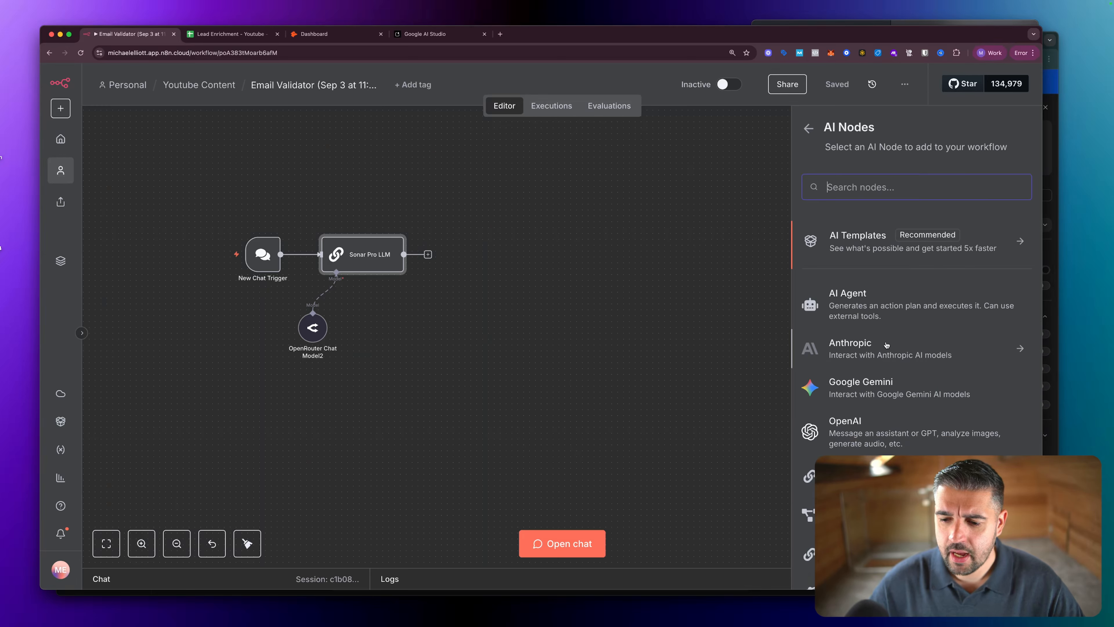
scroll(886, 344, down, 2)
scroll(879, 215, up, 2)
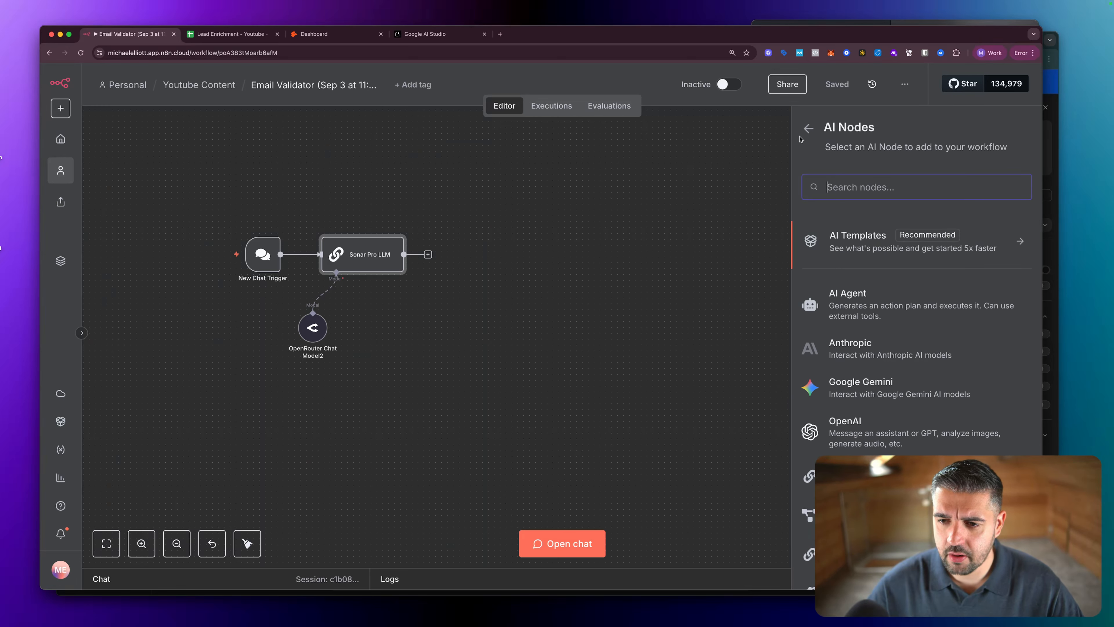
click(808, 130)
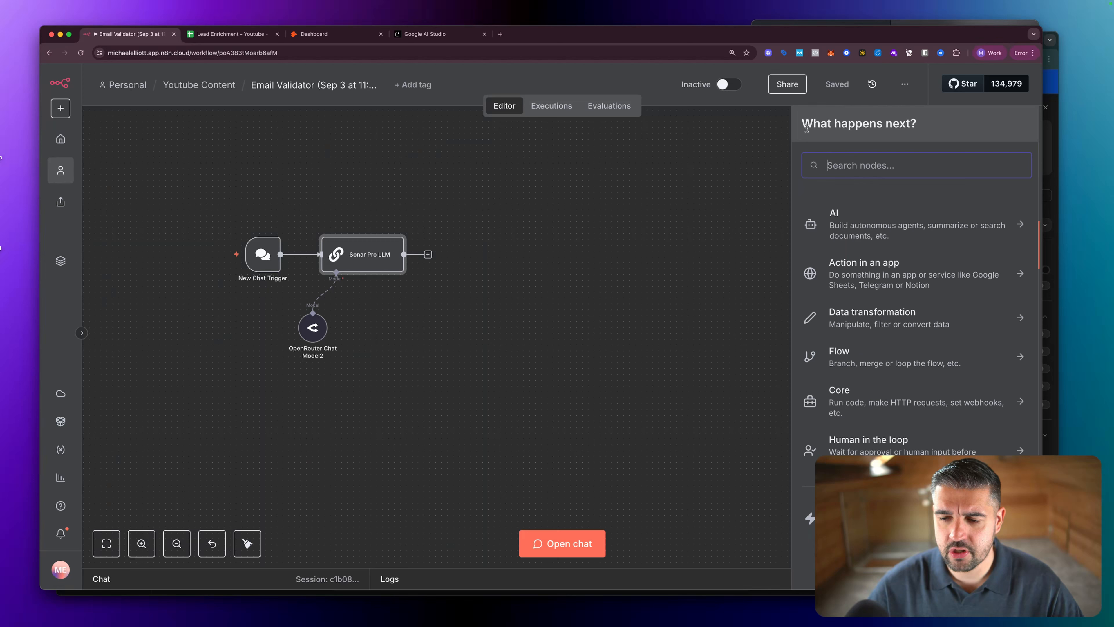
click(881, 360)
click(864, 286)
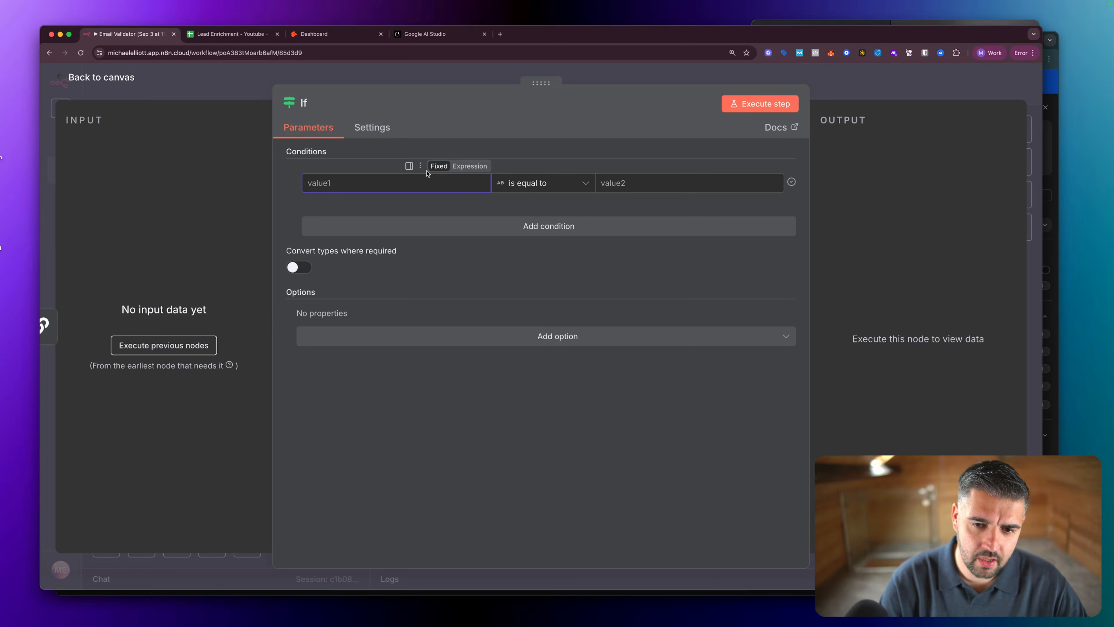
Set the If node's condition to Email with the String operator "exists" and close the node.
text(Email)
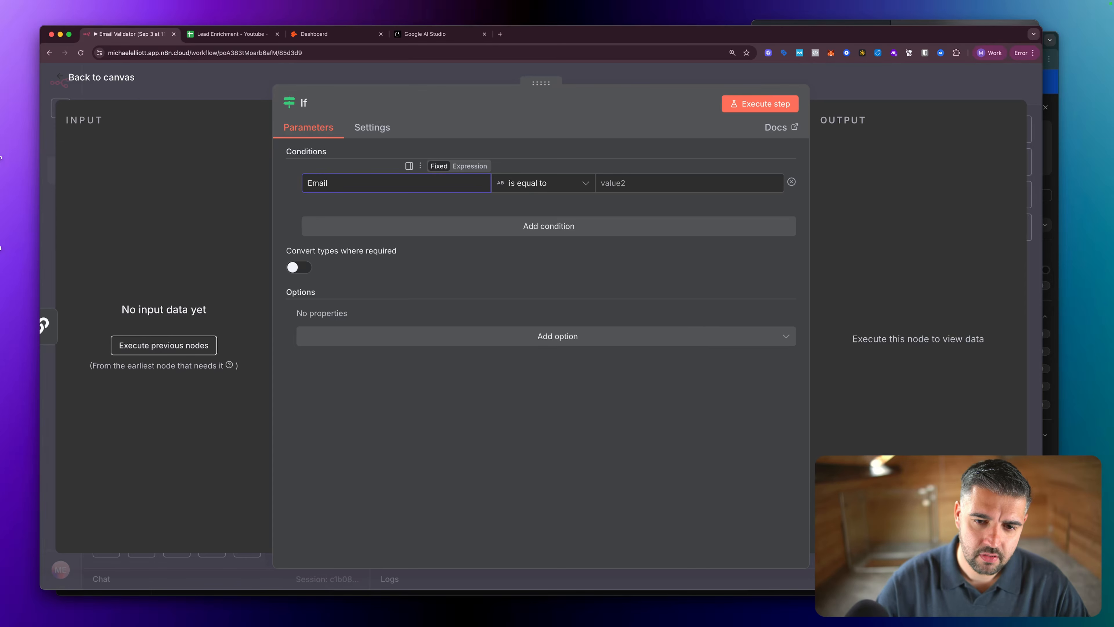
click(533, 182)
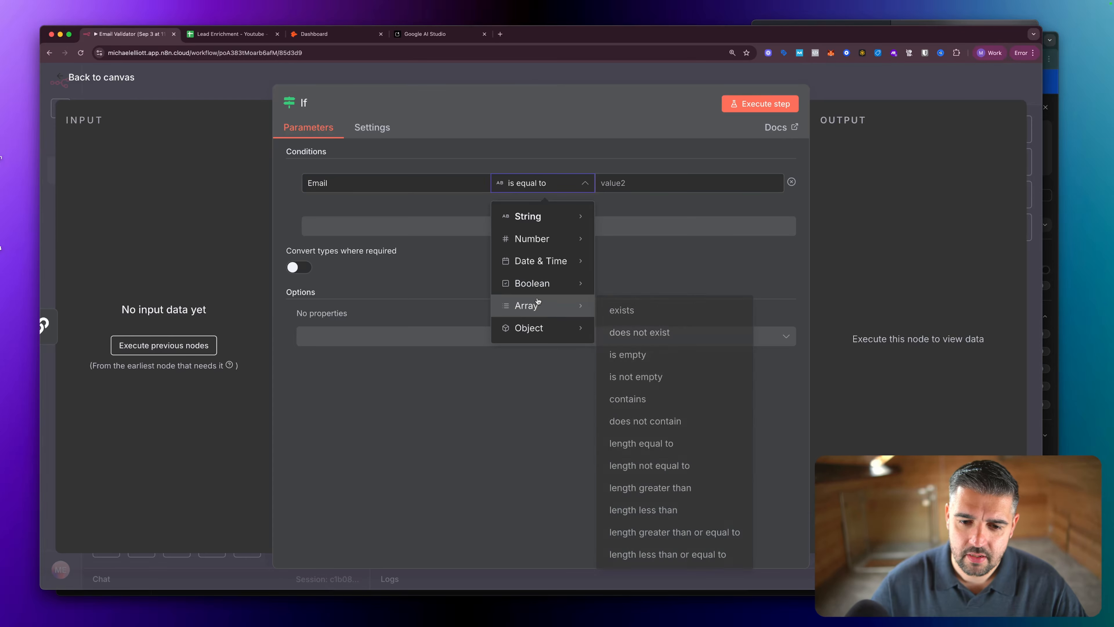
mouse_move(552, 218)
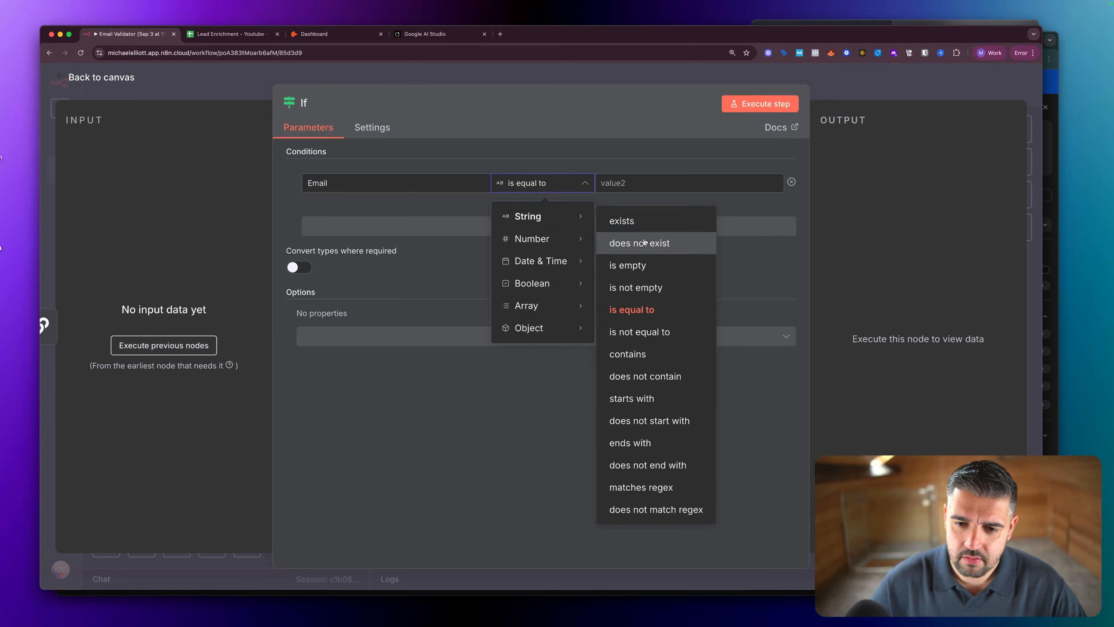
click(624, 221)
key(Escape)
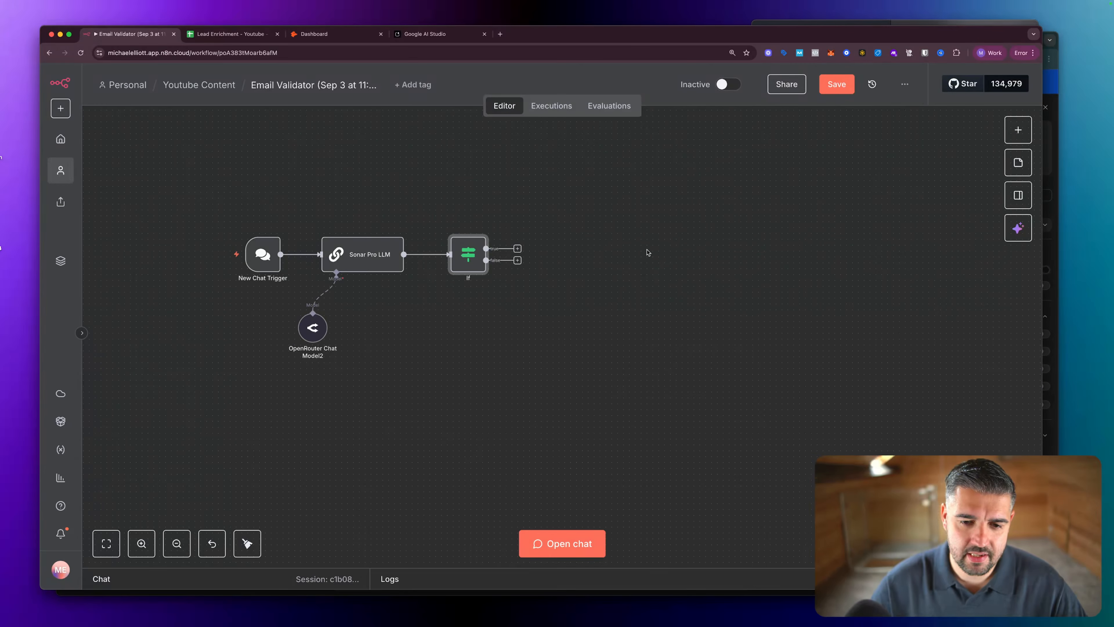
Add a Slack "Create a channel" node to the true output of the If node and return to the canvas.
drag(517, 249, 616, 188)
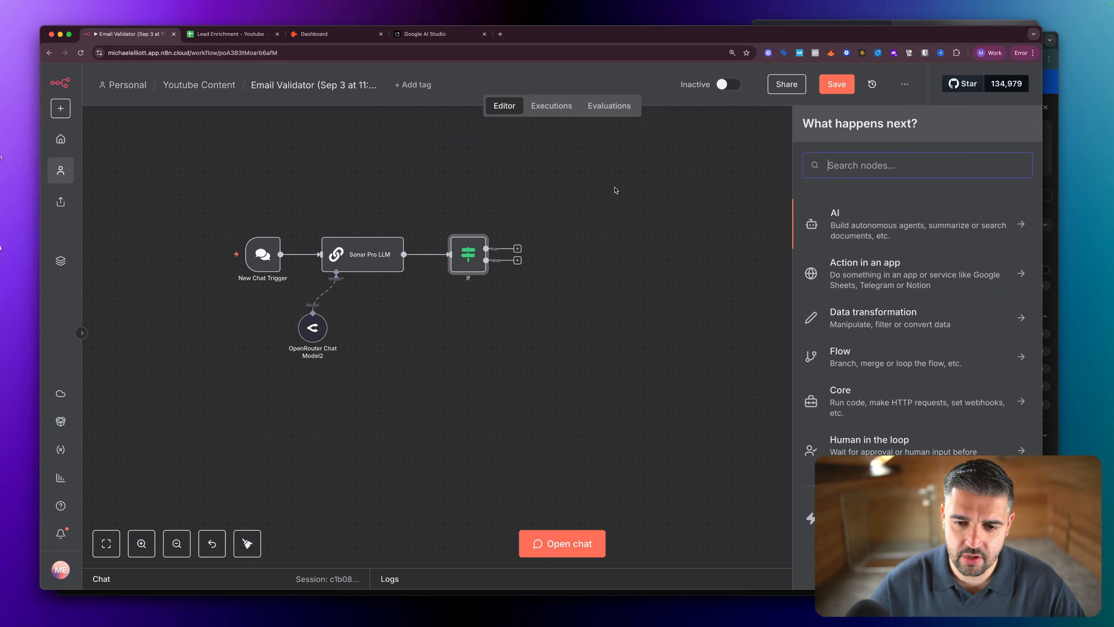
click(532, 240)
click(518, 249)
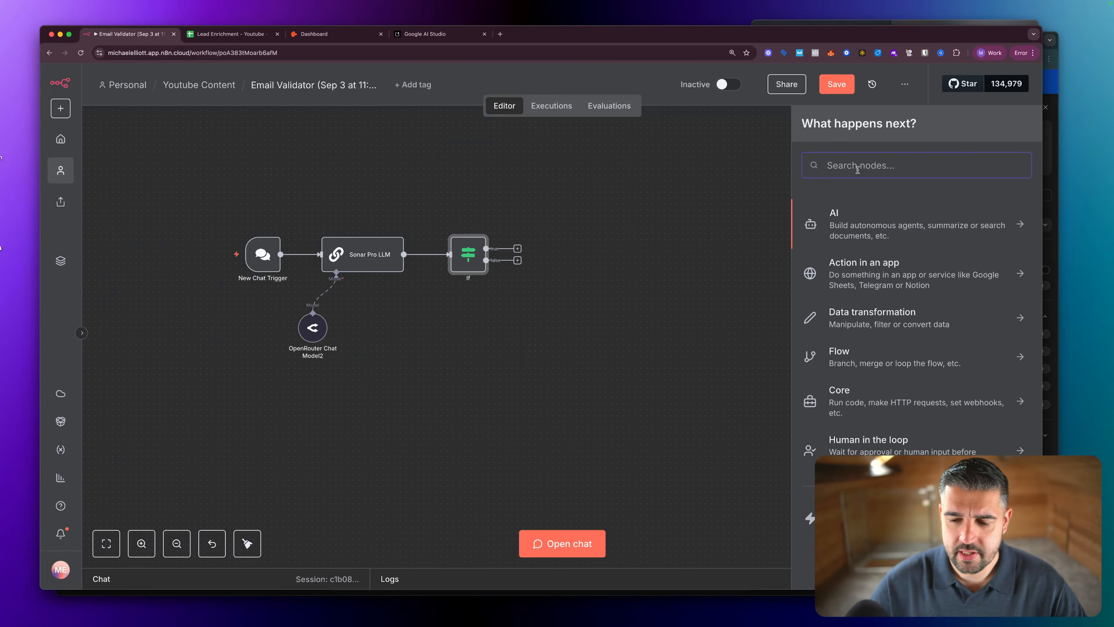
text(slack)
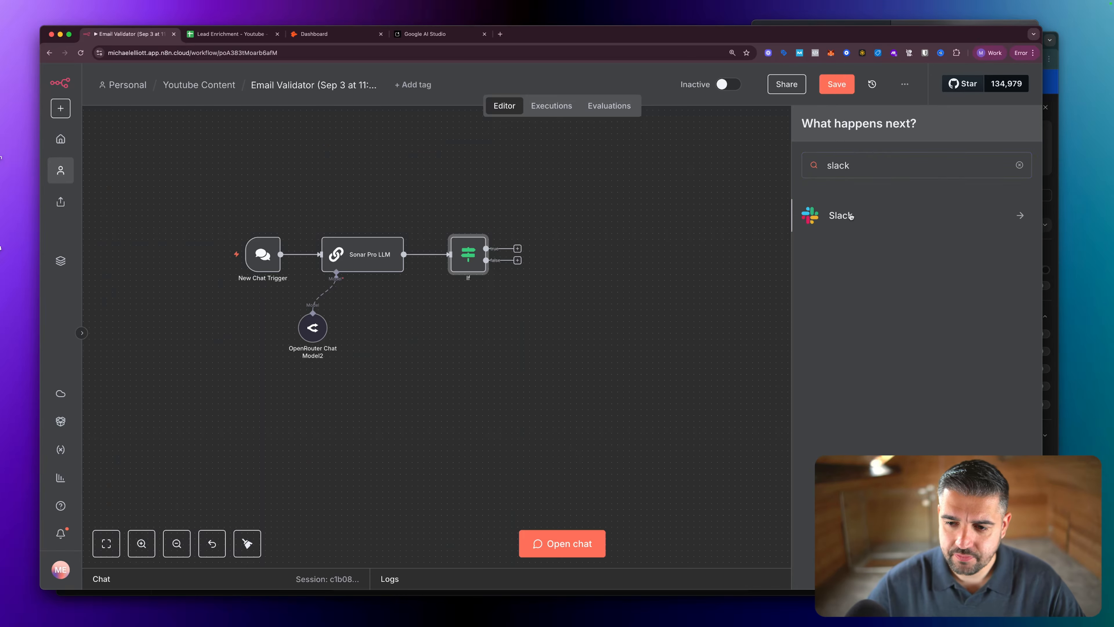
key(Return)
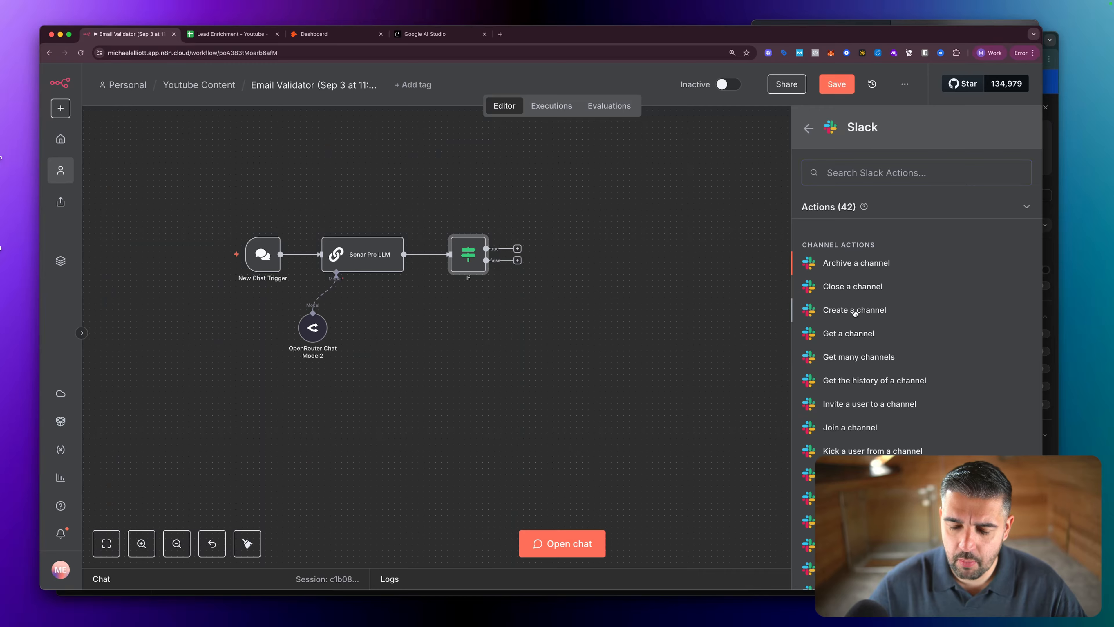
click(855, 312)
key(Escape)
Add a Slack "Send a message" node after the "Create a channel" node and place it slightly higher and farther along the branch.
click(586, 219)
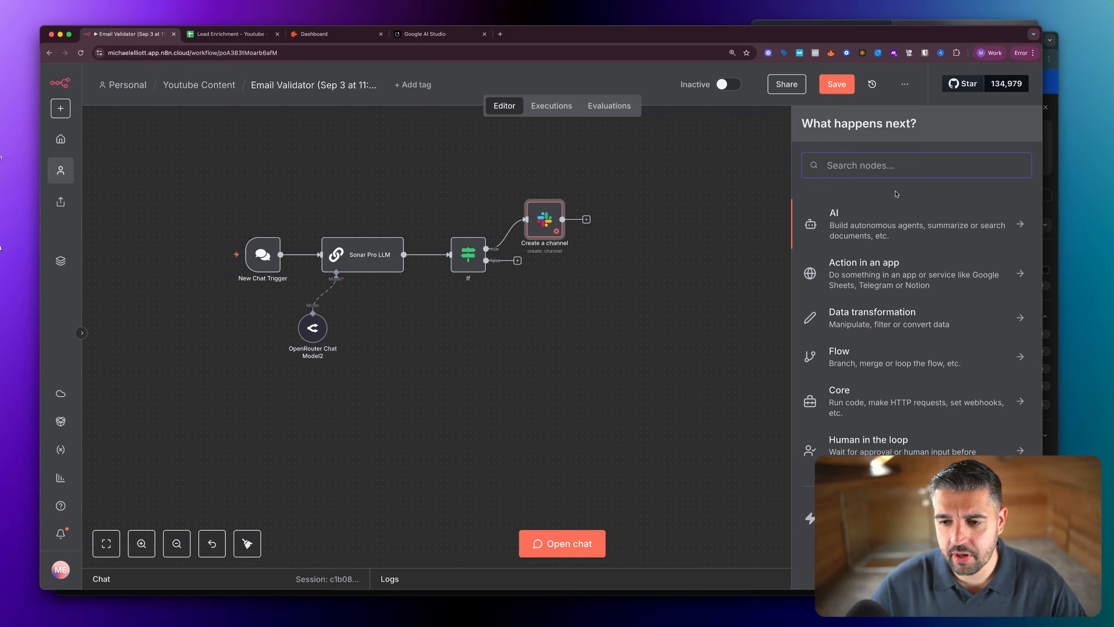
text(se)
key(BackSpace)
text(lack)
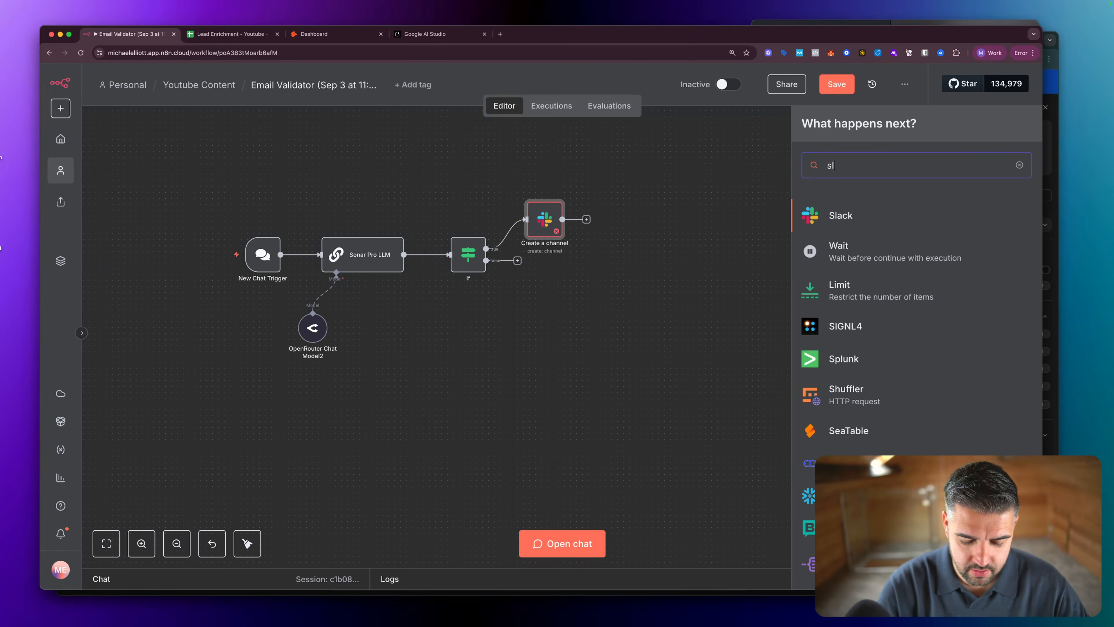
click(874, 216)
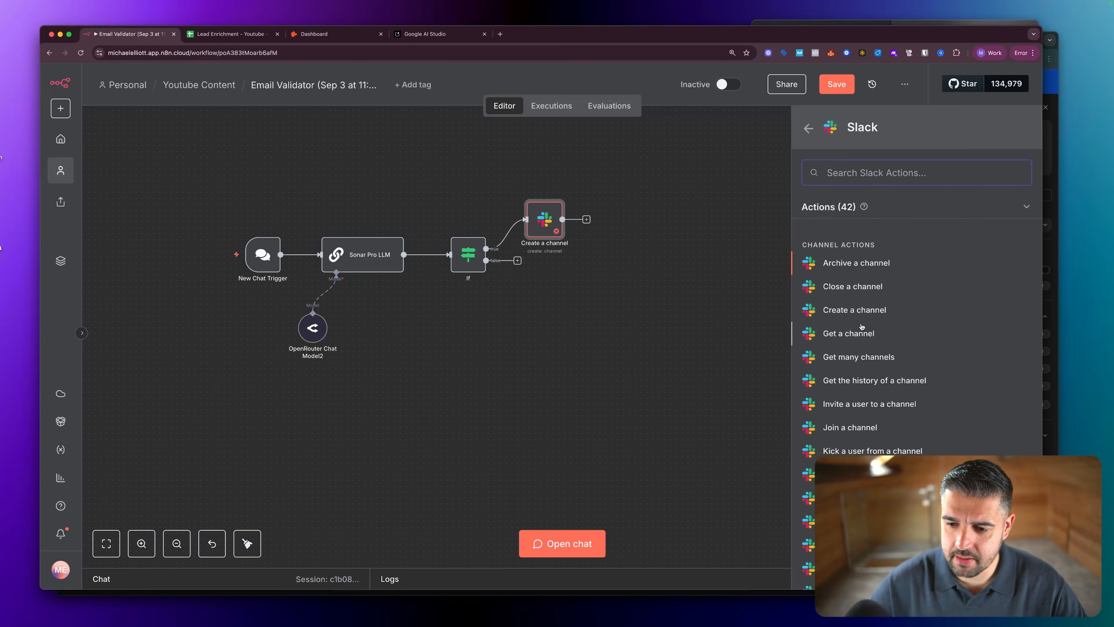
scroll(862, 334, down, 3)
scroll(862, 334, down, 3)
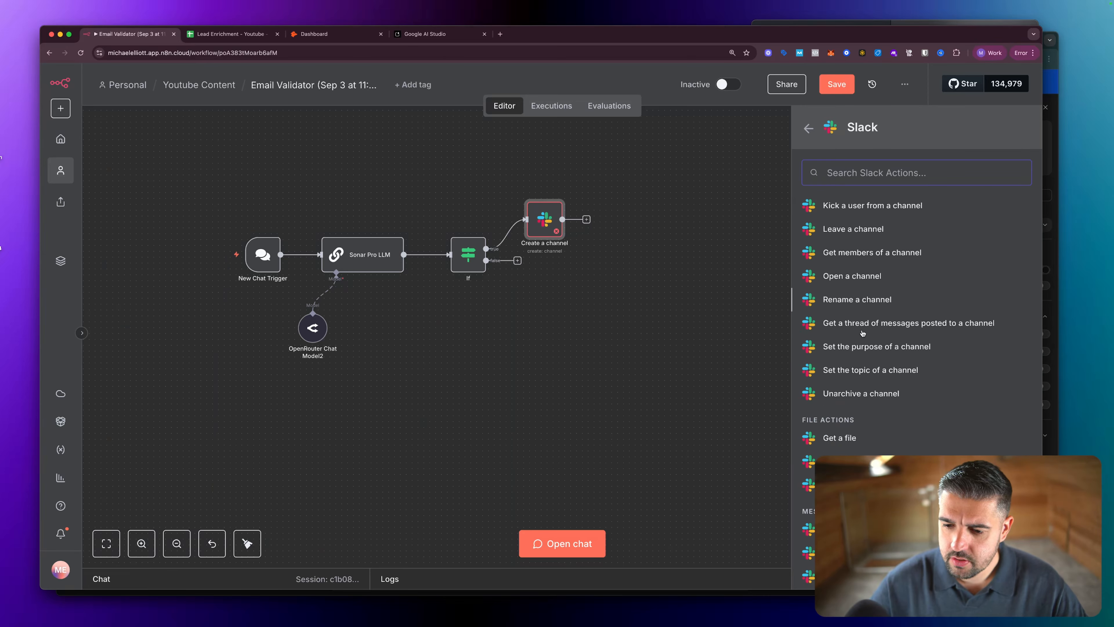
scroll(862, 333, up, 5)
scroll(862, 333, up, 1)
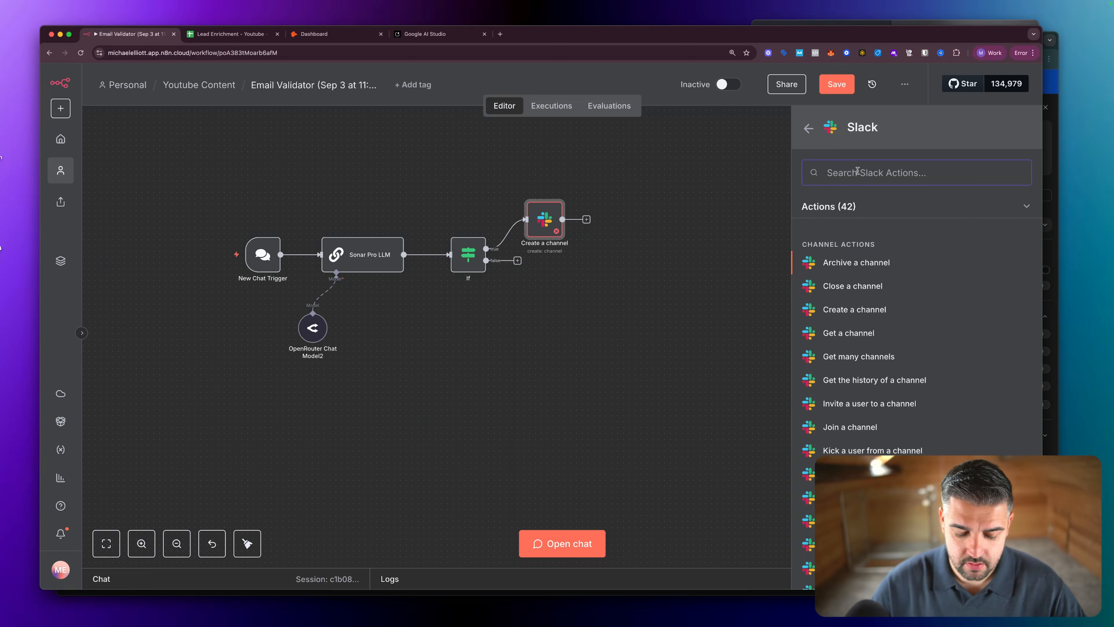
text(send)
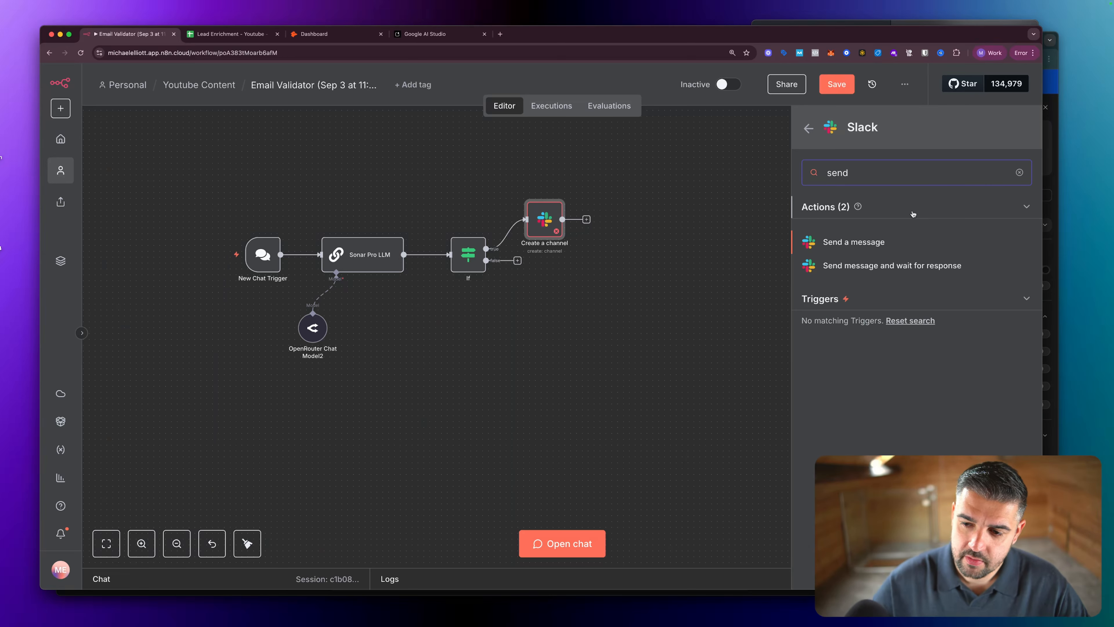
click(853, 242)
key(Escape)
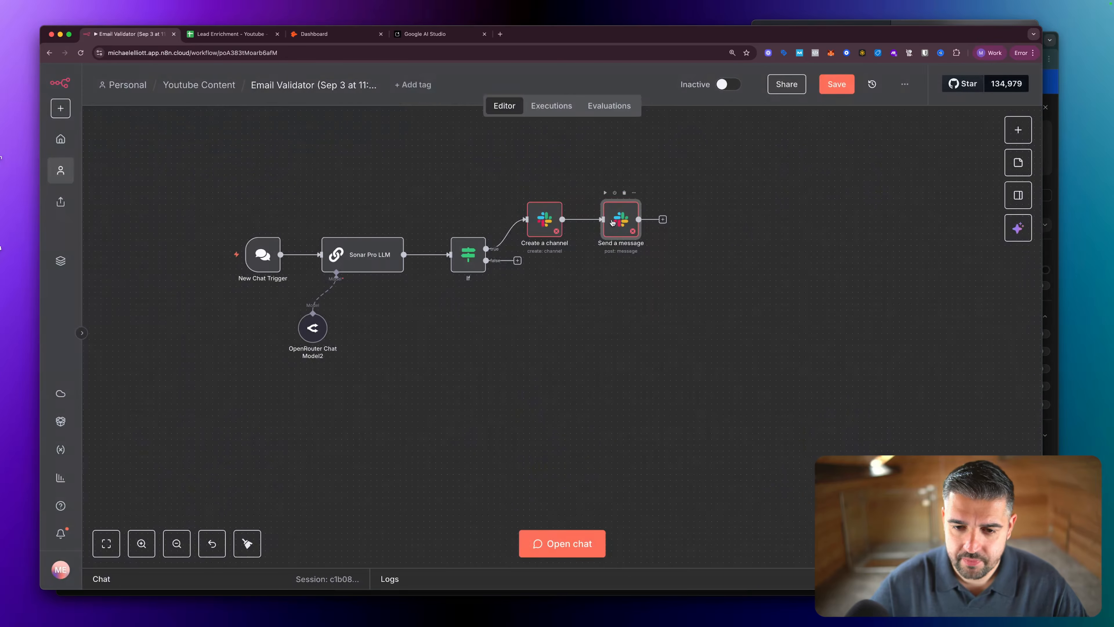
drag(613, 222, 648, 202)
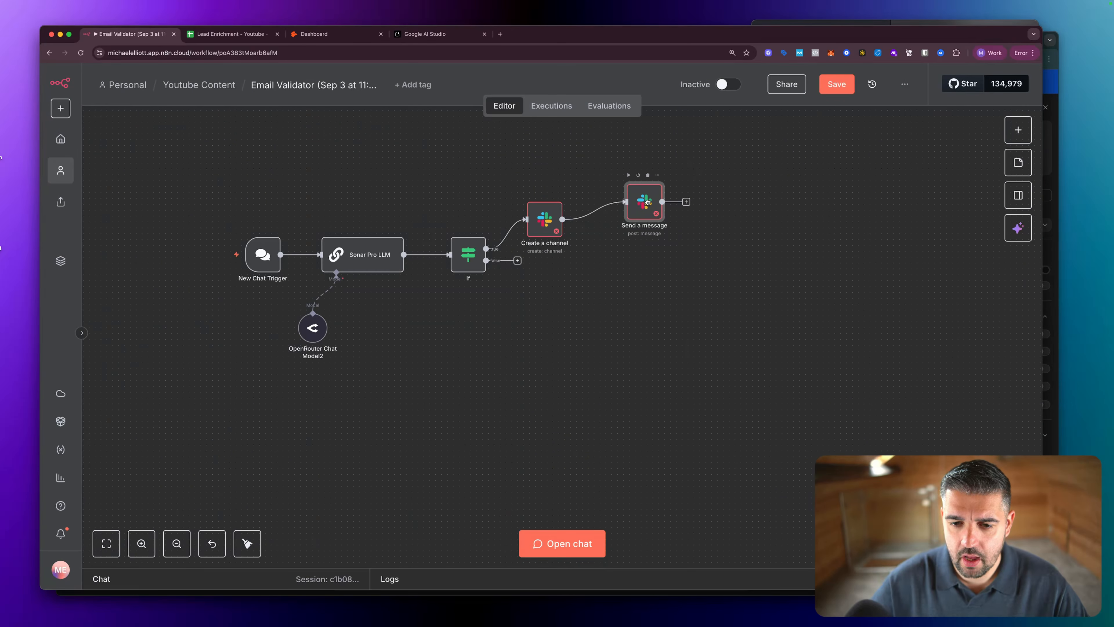
Add a Gmail "Send a message" node after the Slack "Send a message" node, leaving its parameters at their defaults.
click(686, 202)
text(gmail)
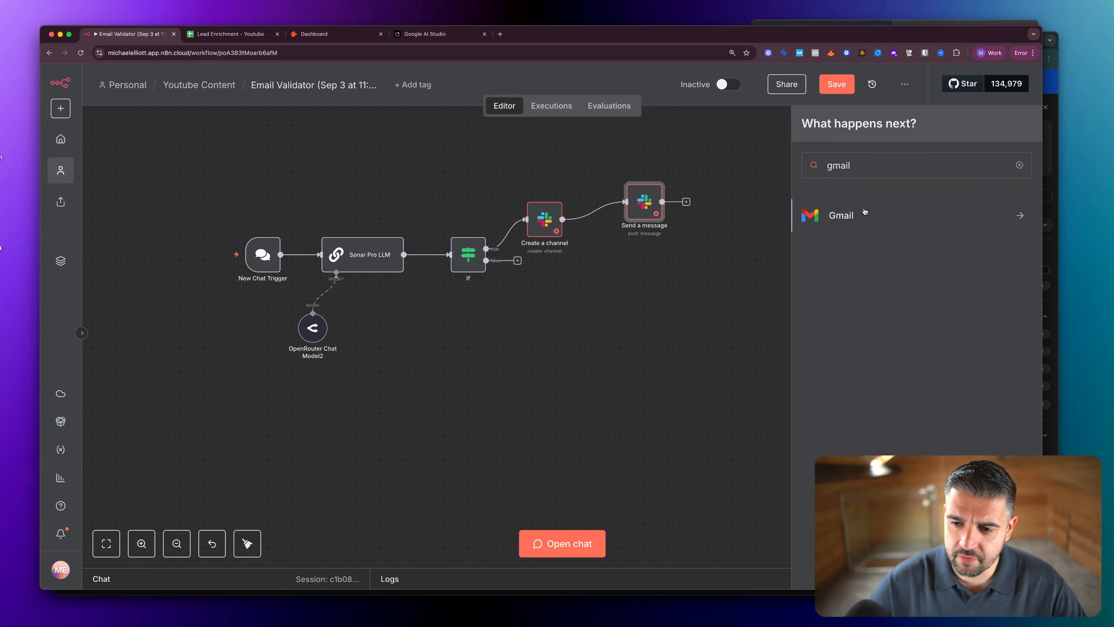
click(865, 211)
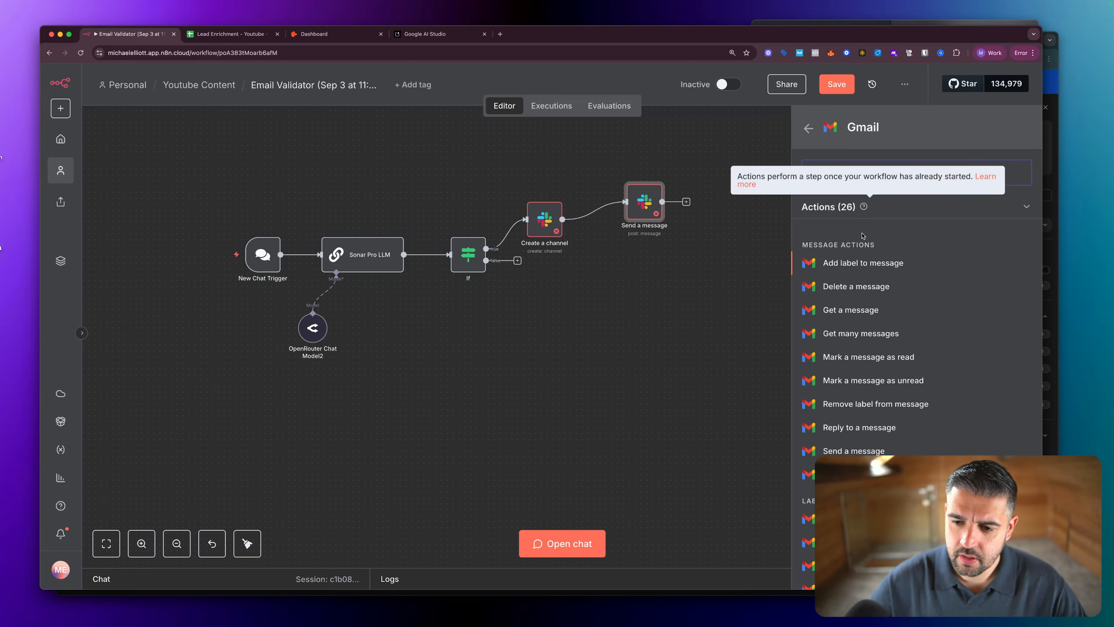
click(844, 452)
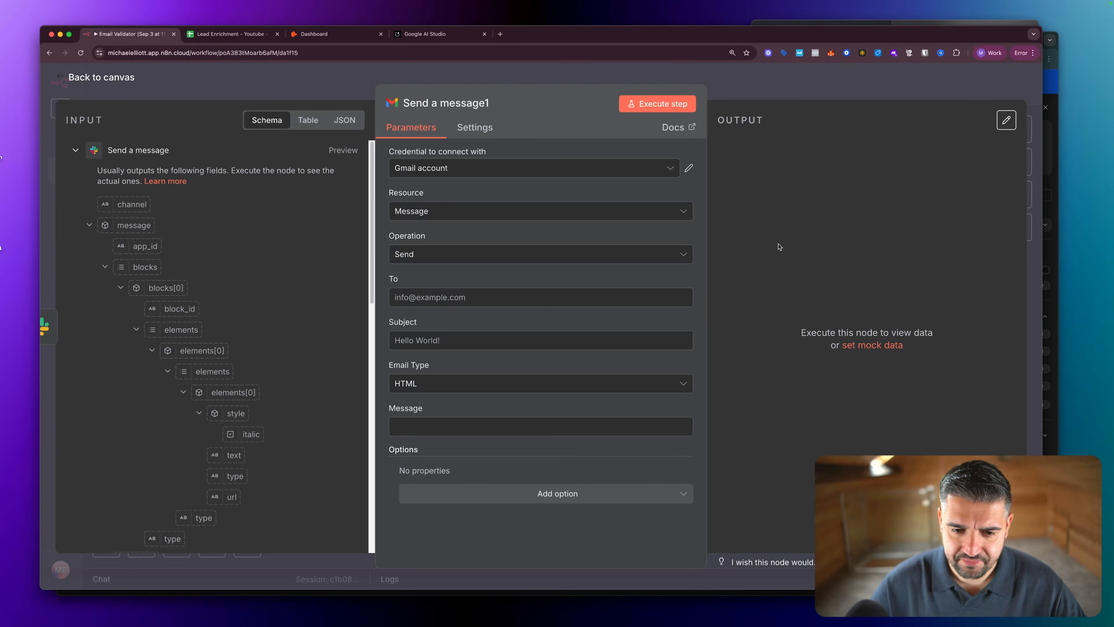
key(Escape)
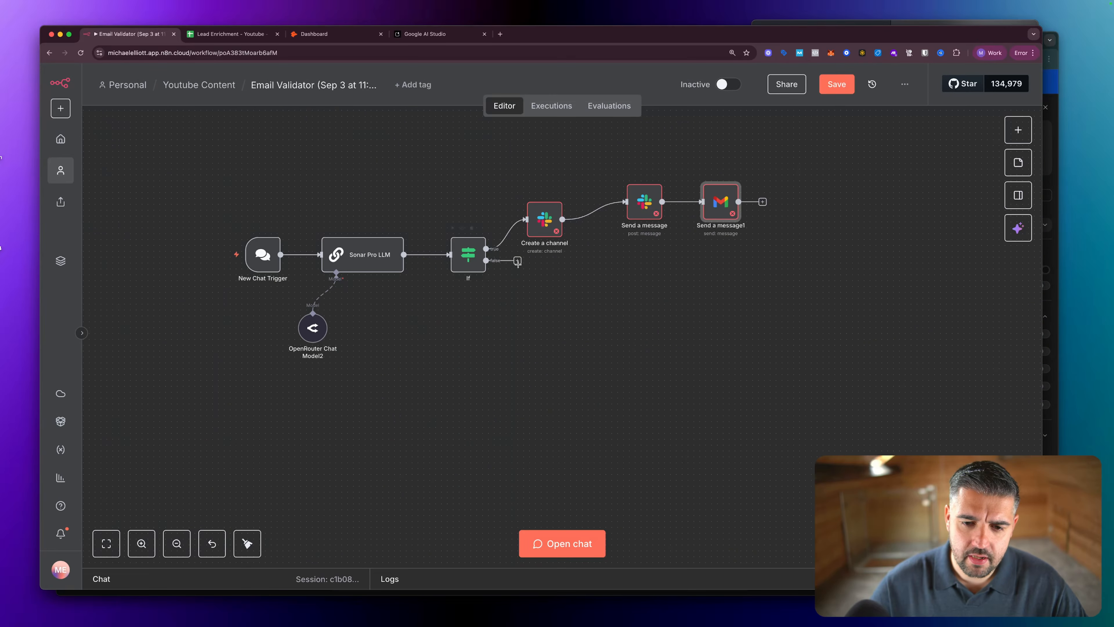
Add a Gmail "Send a message" node to the false output of the If node and shift it slightly lower.
scroll(519, 262, up, 1)
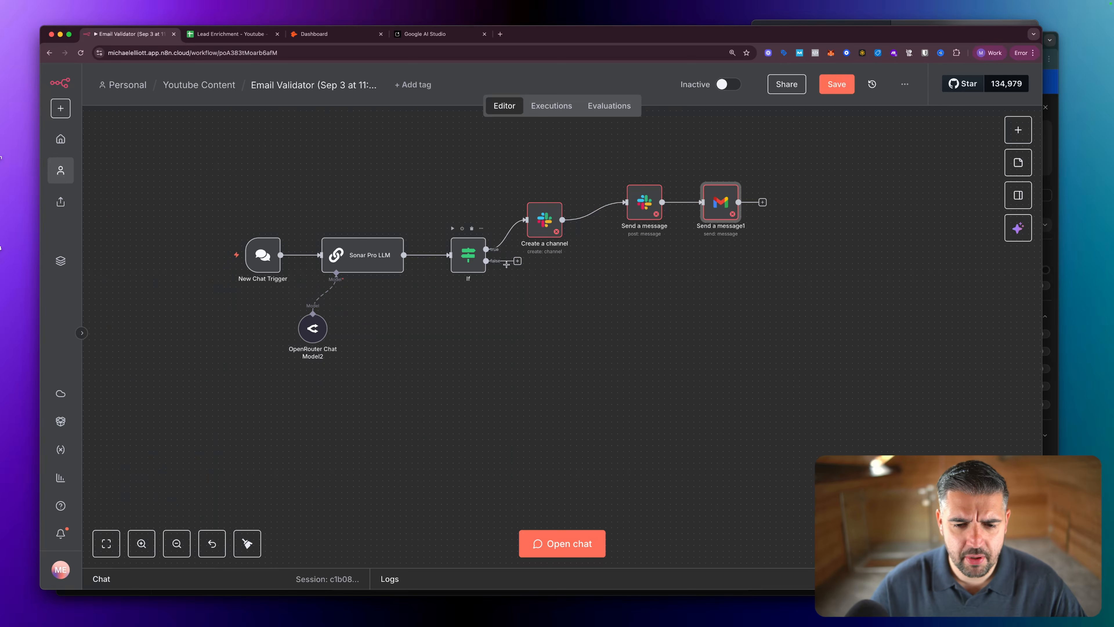
click(517, 262)
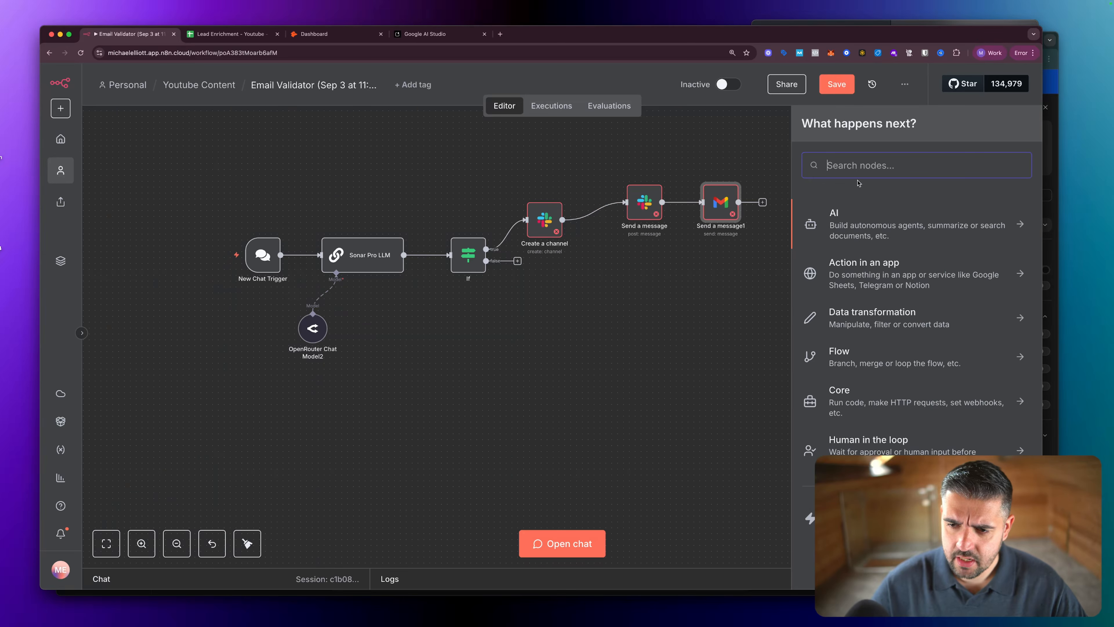
text(gmail)
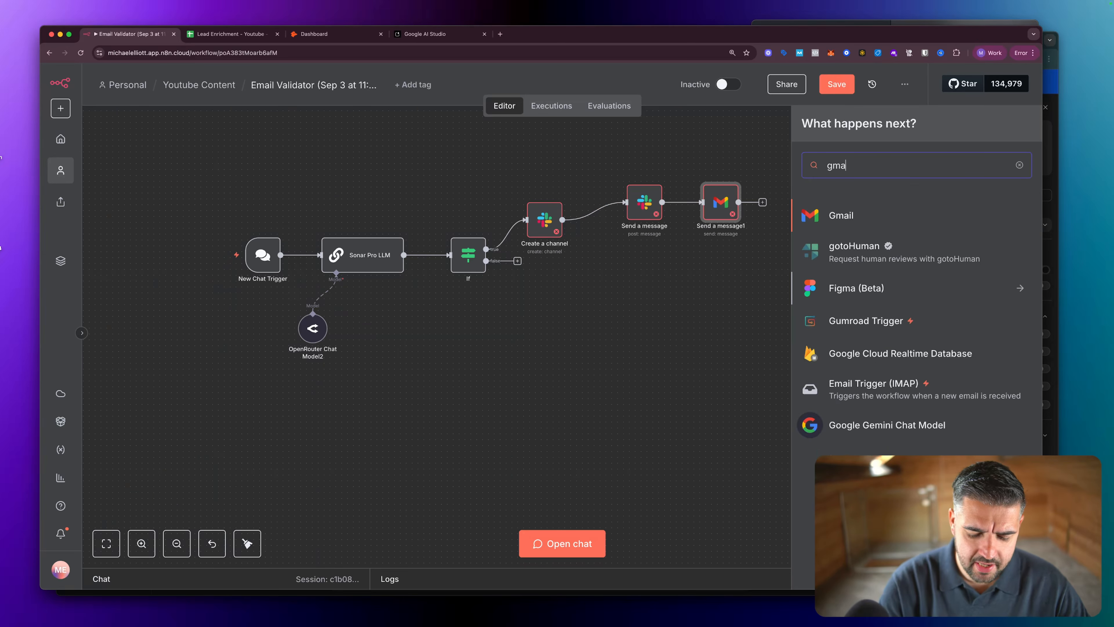
click(844, 215)
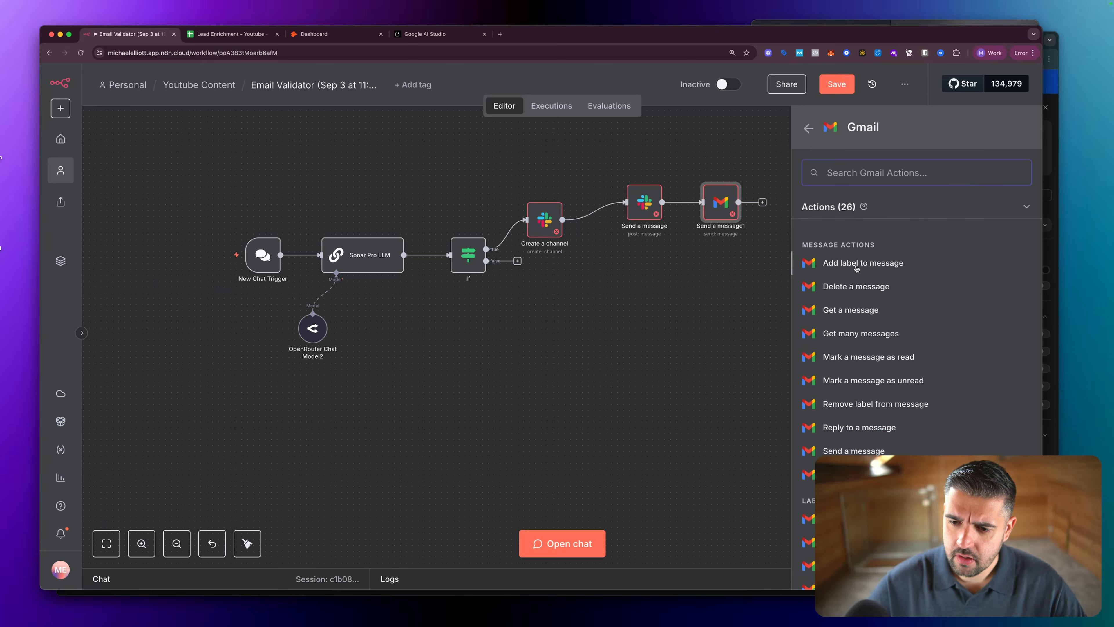
click(853, 451)
key(Escape)
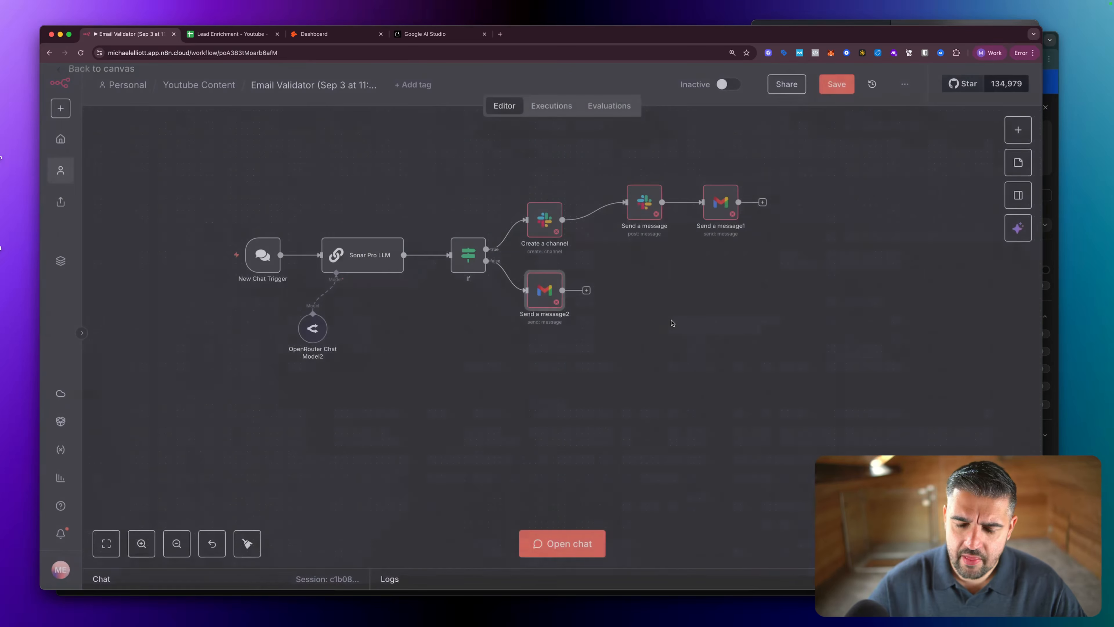
drag(549, 288, 555, 312)
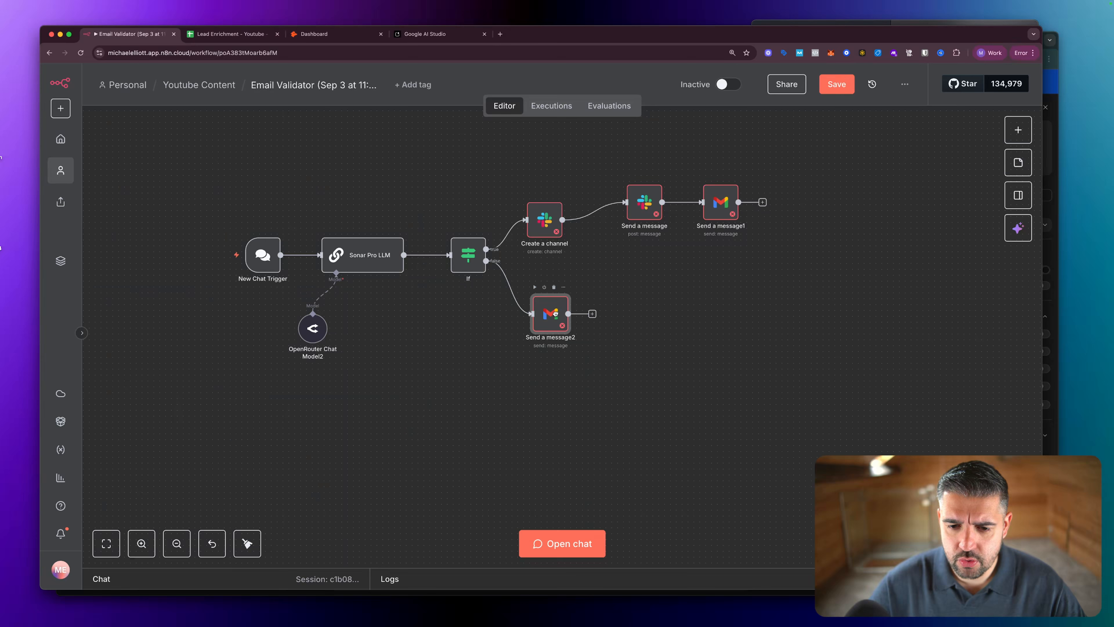
Add a Google Sheets "Append or update row in sheet" node after the Gmail node on the false branch.
click(592, 313)
text(goo)
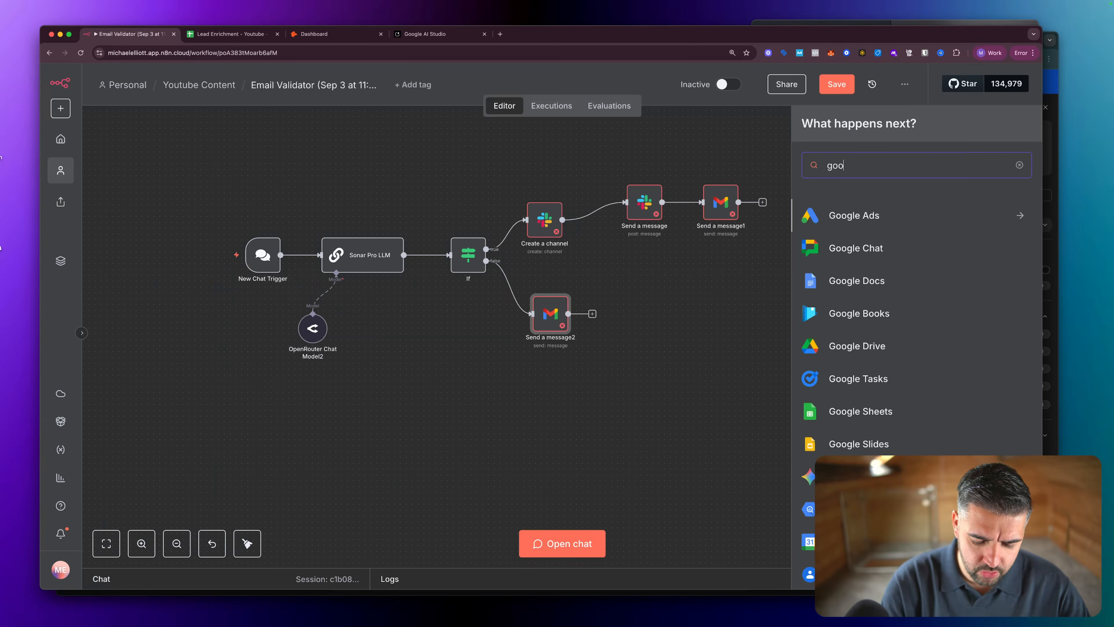
text(gle sheets)
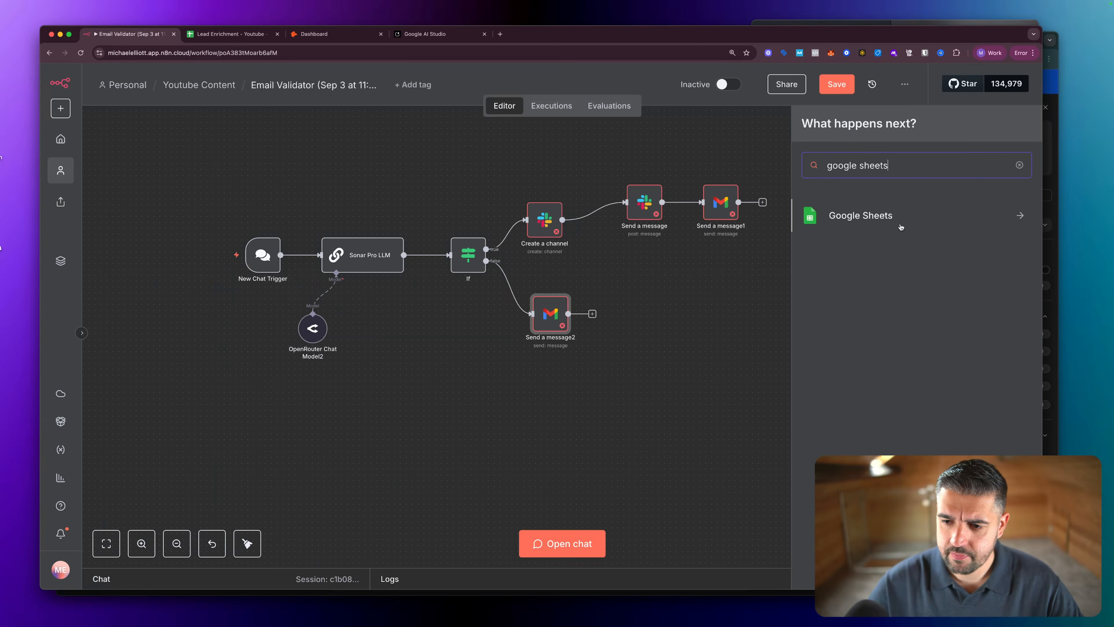
click(898, 227)
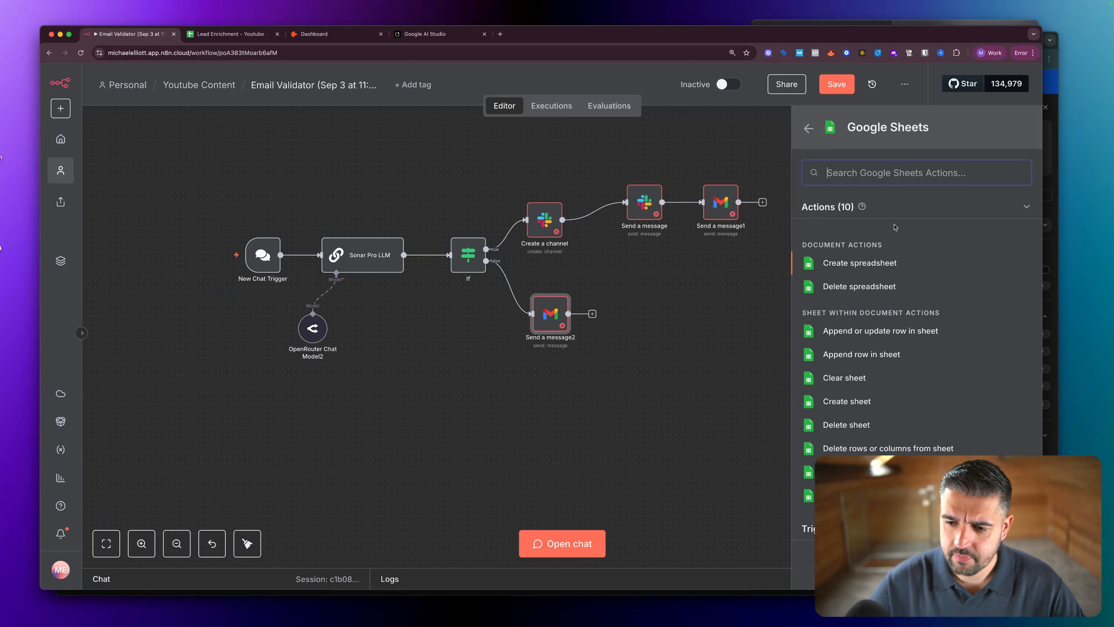
click(862, 331)
key(Escape)
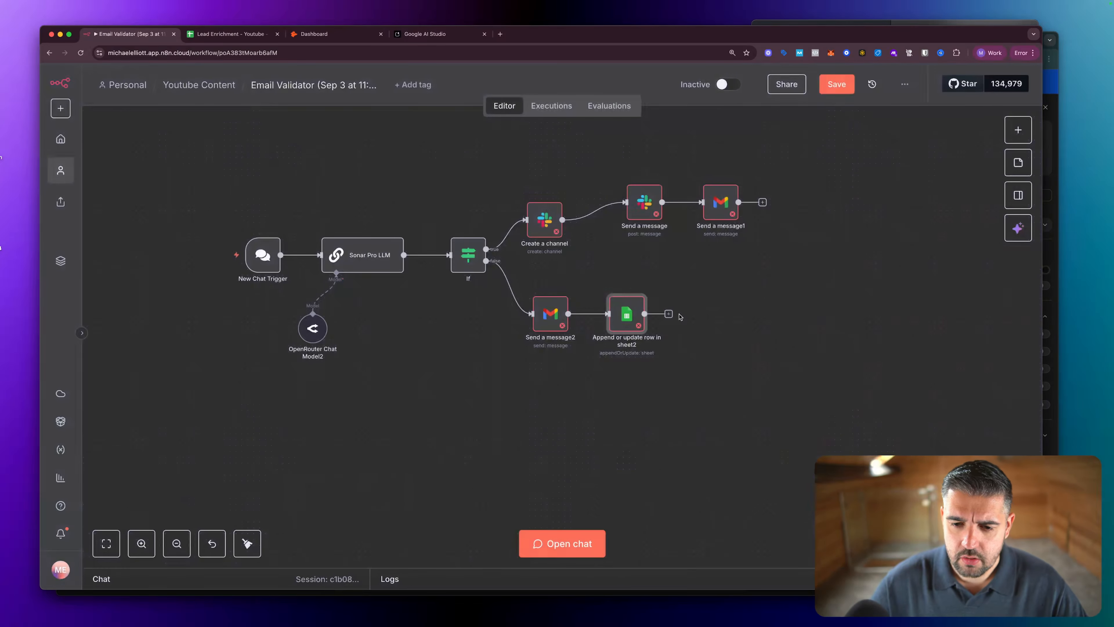
Add a Twilio "Make a call" node in line after the Google Sheets node on the false branch and save the workflow.
click(668, 313)
text(twil)
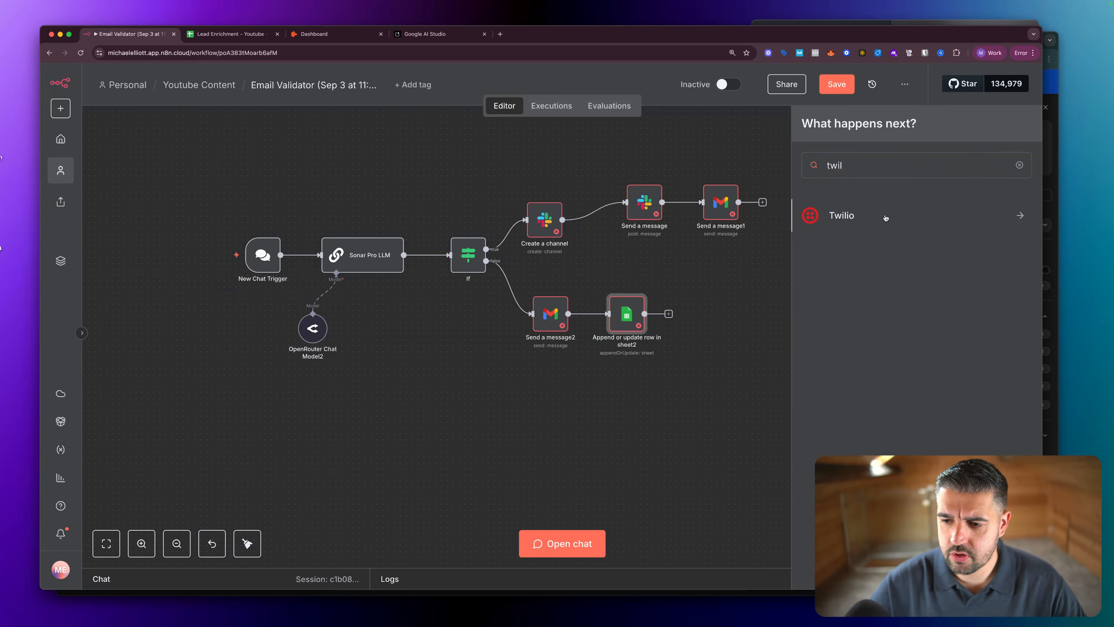
click(886, 219)
click(845, 263)
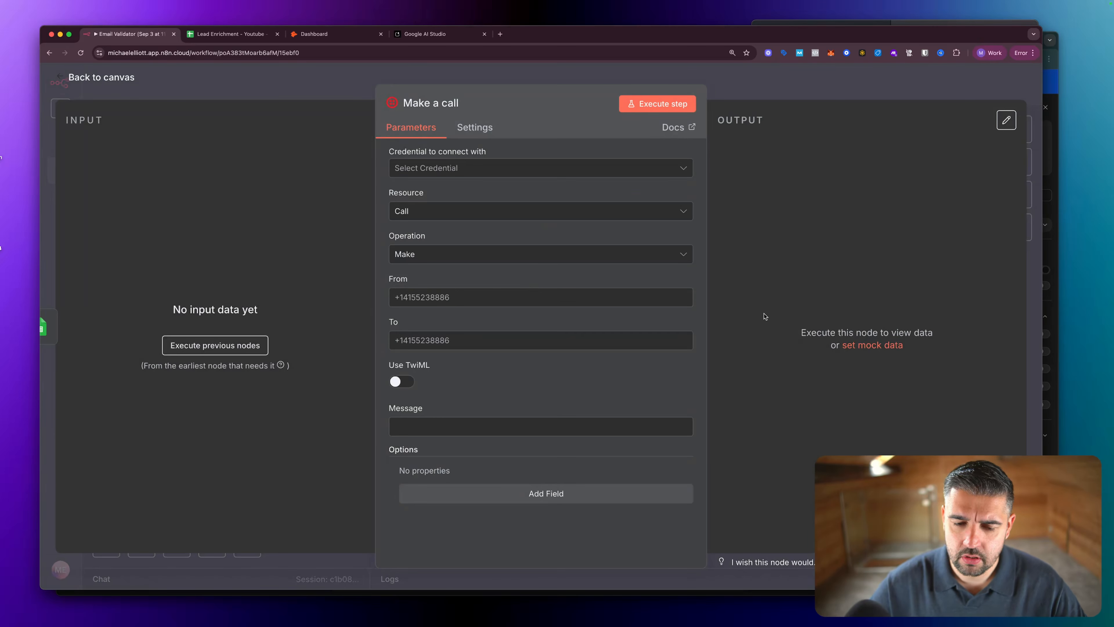
key(Escape)
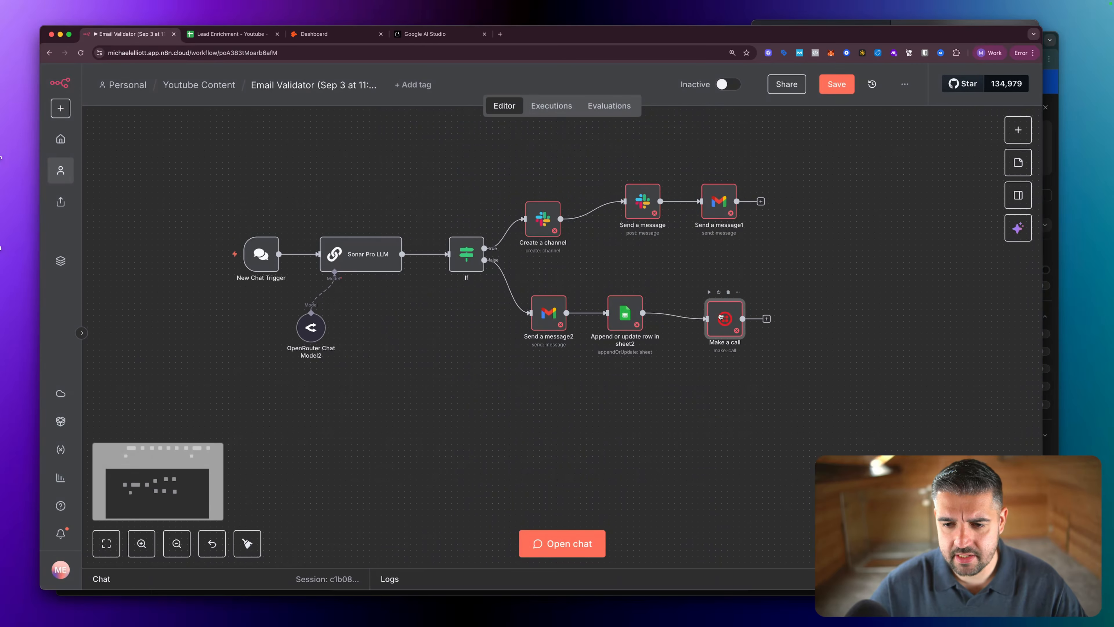
drag(721, 317, 709, 312)
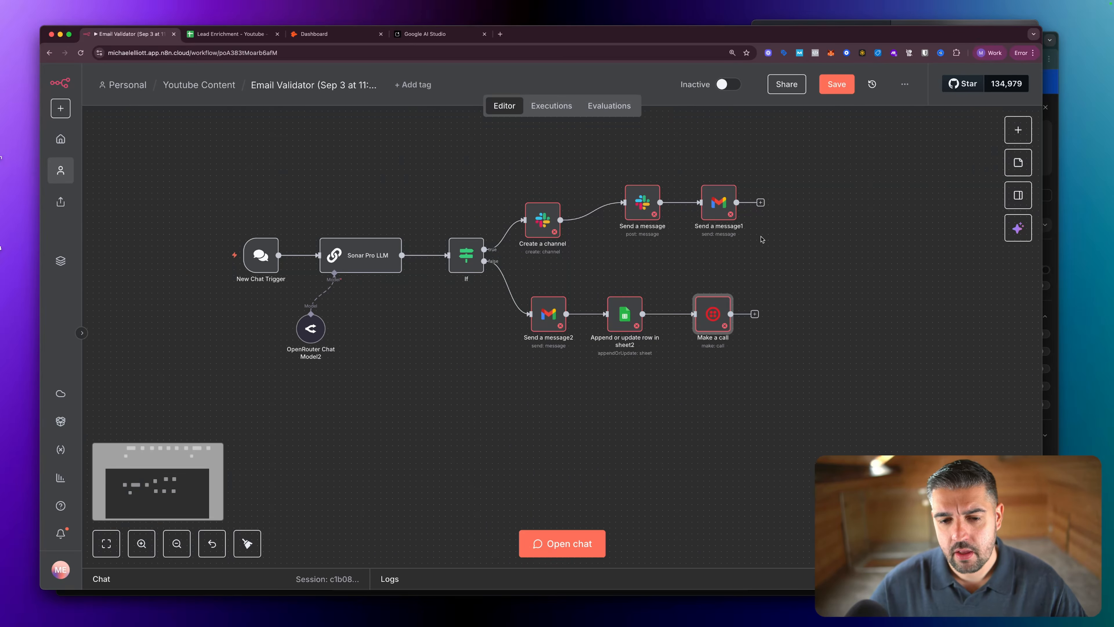
scroll(625, 309, left, 1)
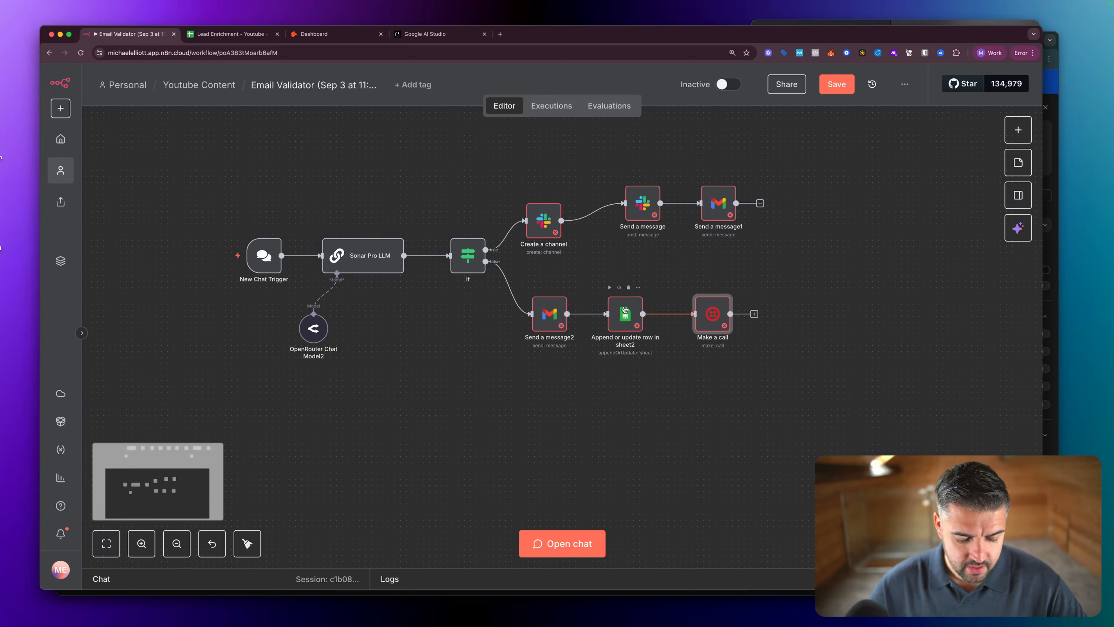
key(super+s)
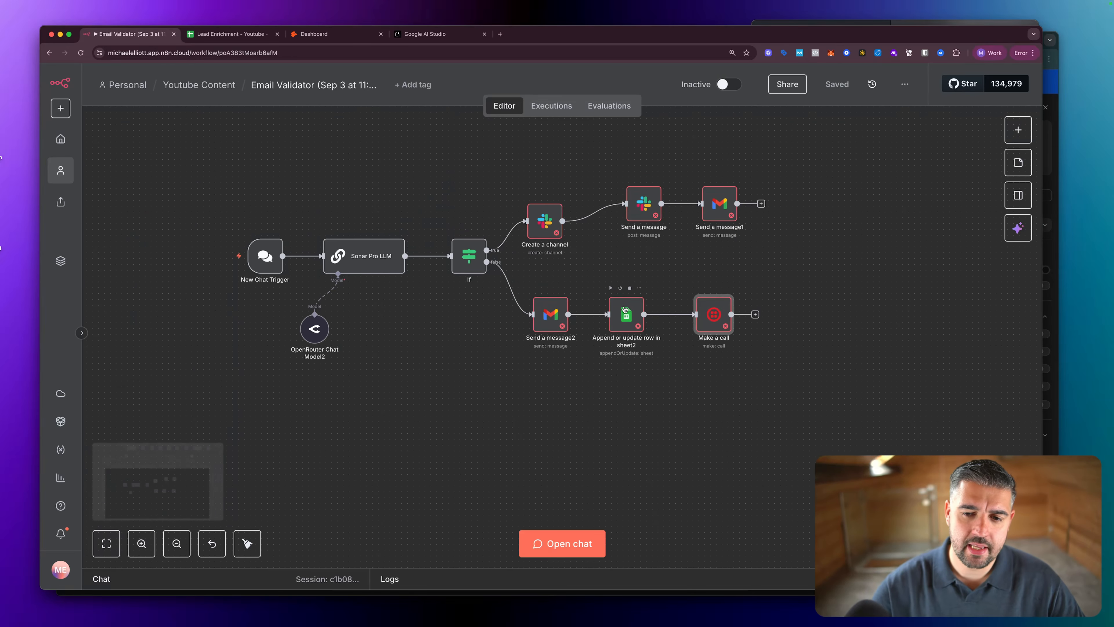
Spread out the Google Sheets and "Make a call" nodes so the false branch steps downward away from the Gmail node.
drag(713, 313, 724, 313)
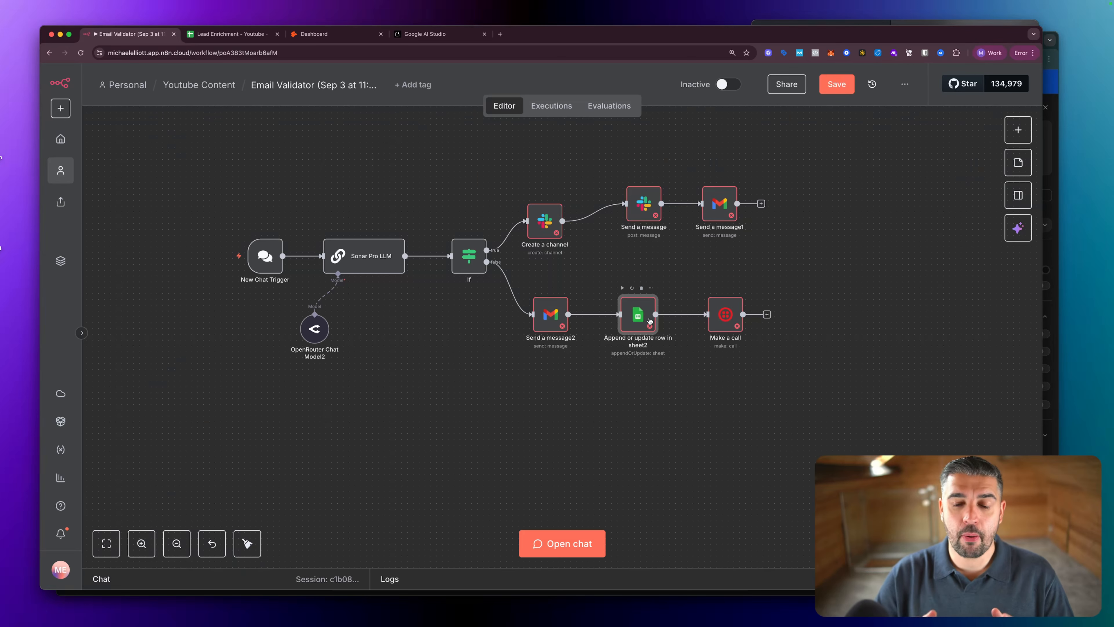
drag(645, 323, 638, 340)
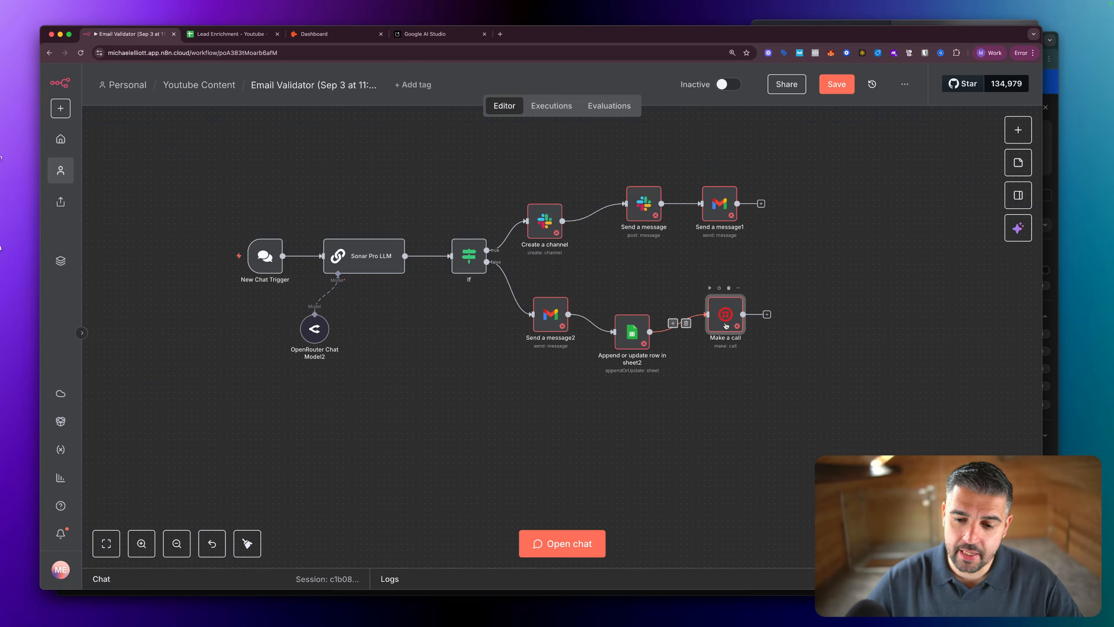
drag(723, 321, 724, 363)
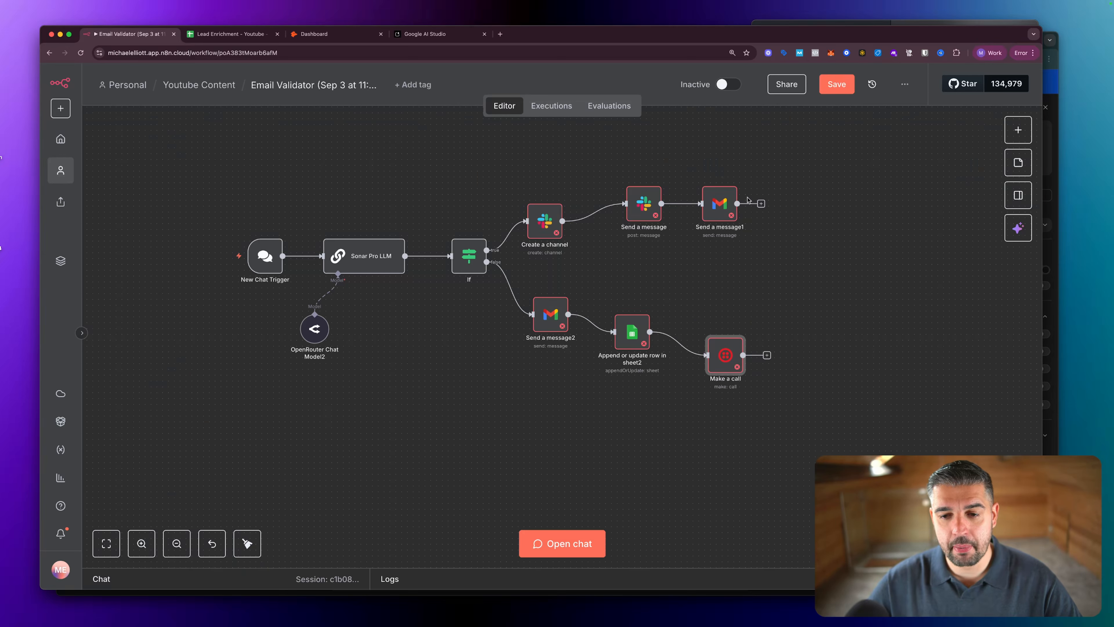
Raise the true branch's last Gmail node slightly and join both branches in a Merge node placed between them.
drag(725, 201, 722, 184)
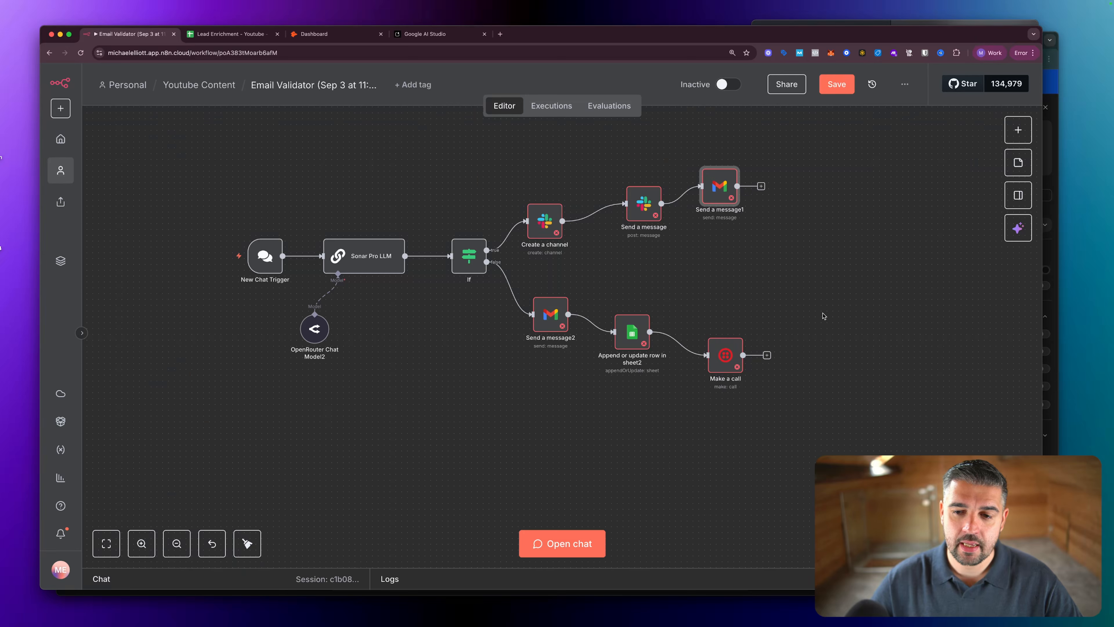
scroll(746, 328, right, 5)
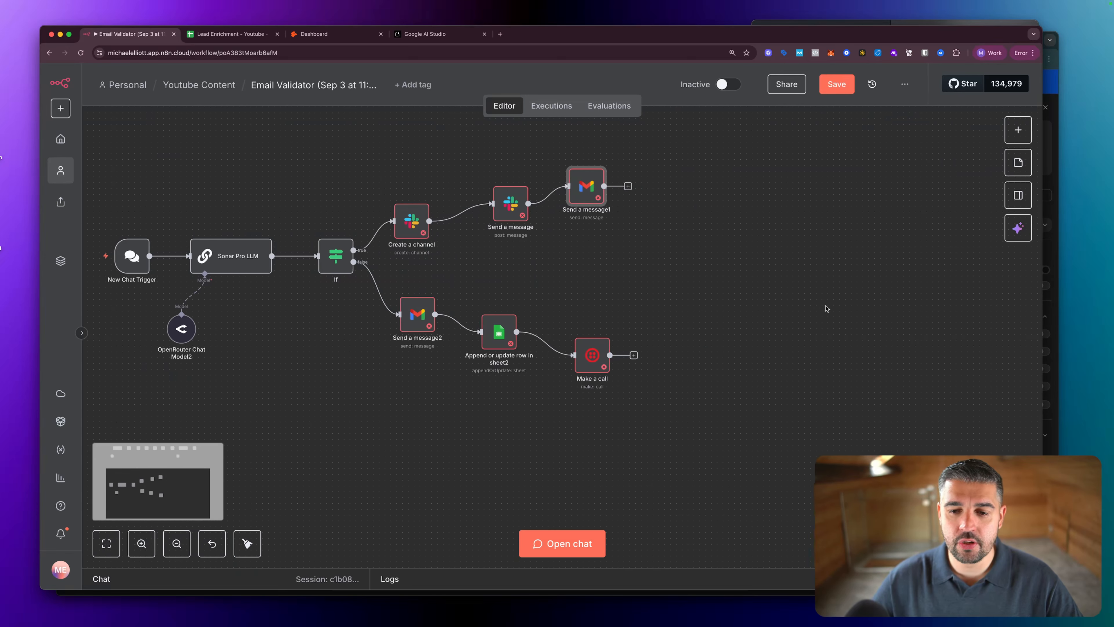
click(621, 355)
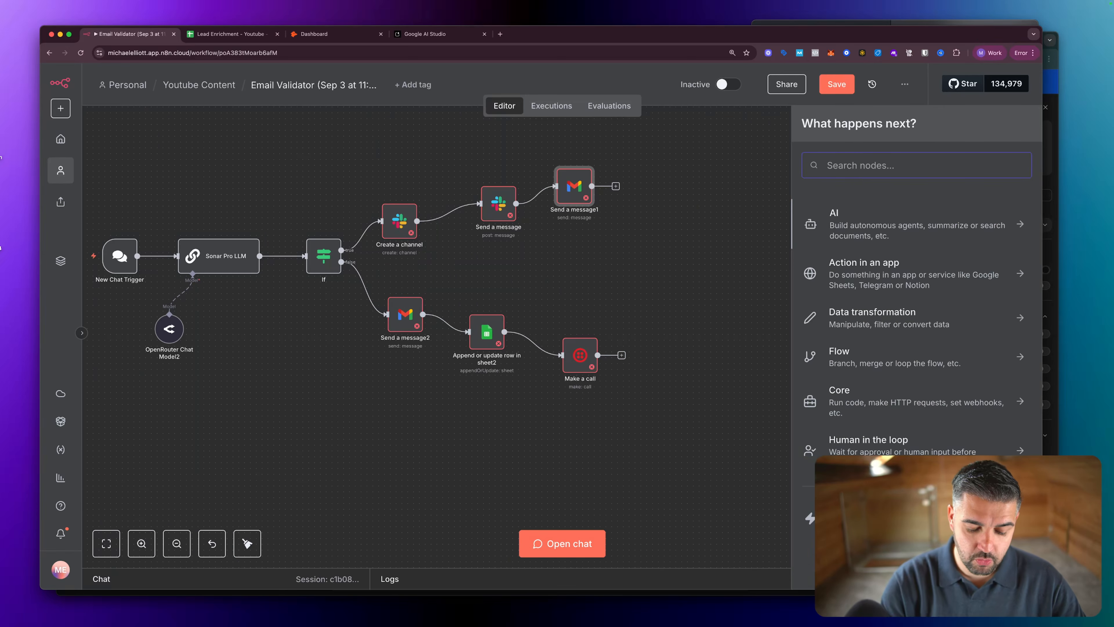
text(m,e)
key(BackSpace)
text(er)
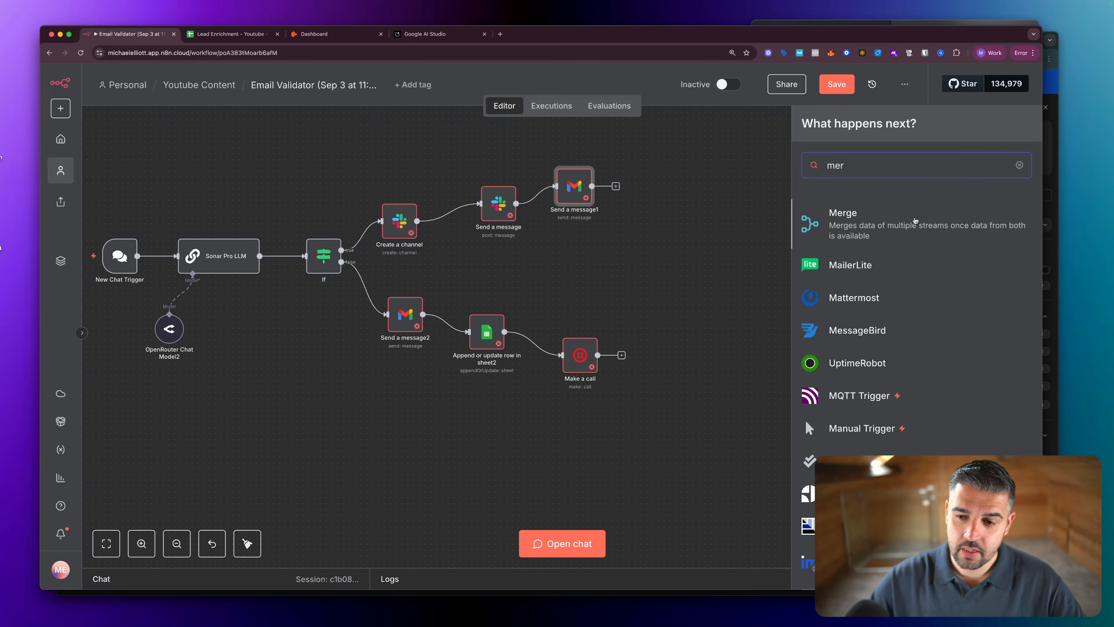
click(909, 225)
key(Escape)
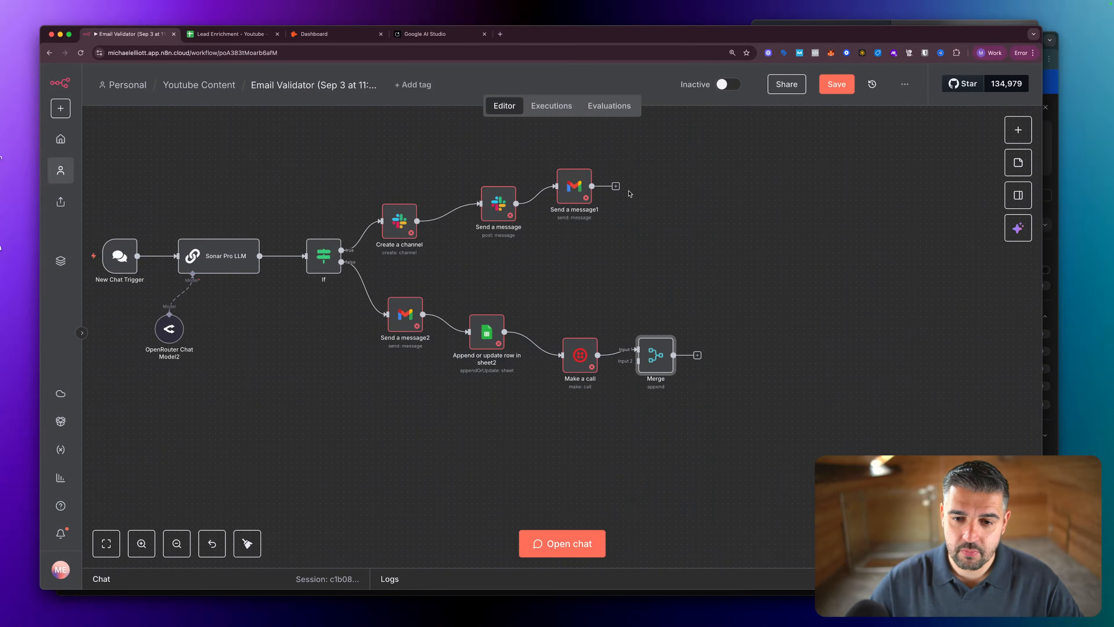
drag(618, 187, 718, 238)
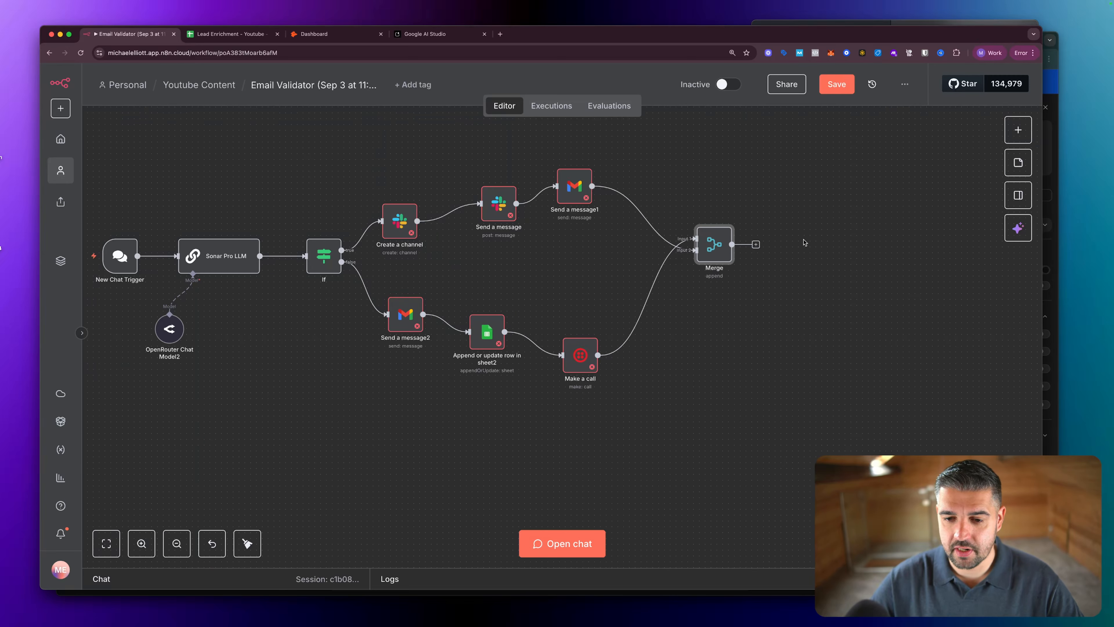
Add an AI Agent node after the Merge node.
scroll(721, 243, right, 5)
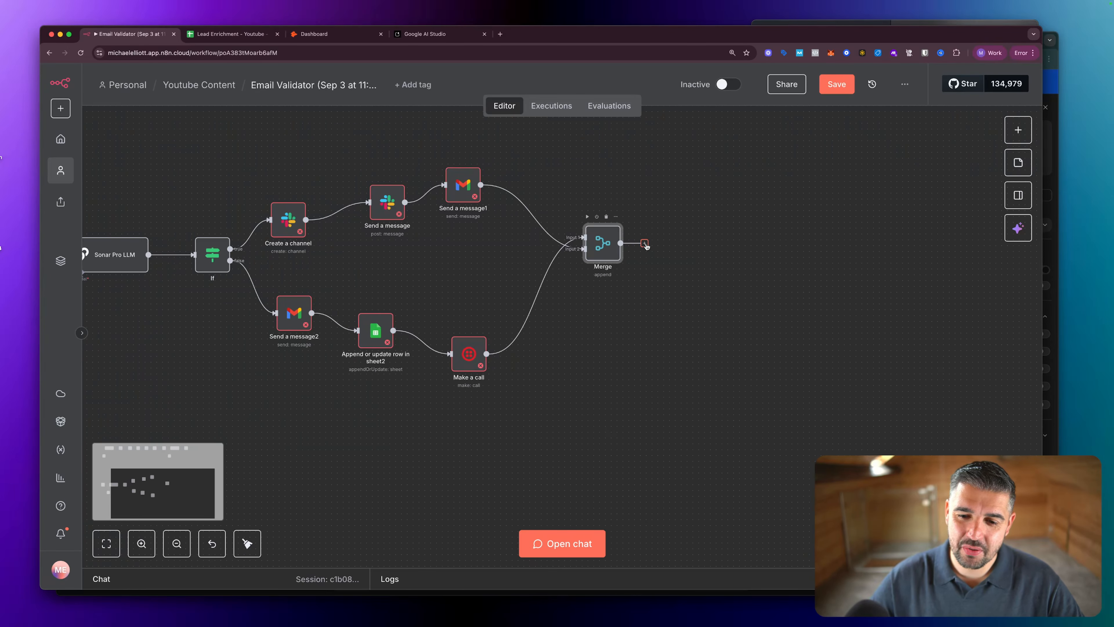
click(644, 243)
text(pandas)
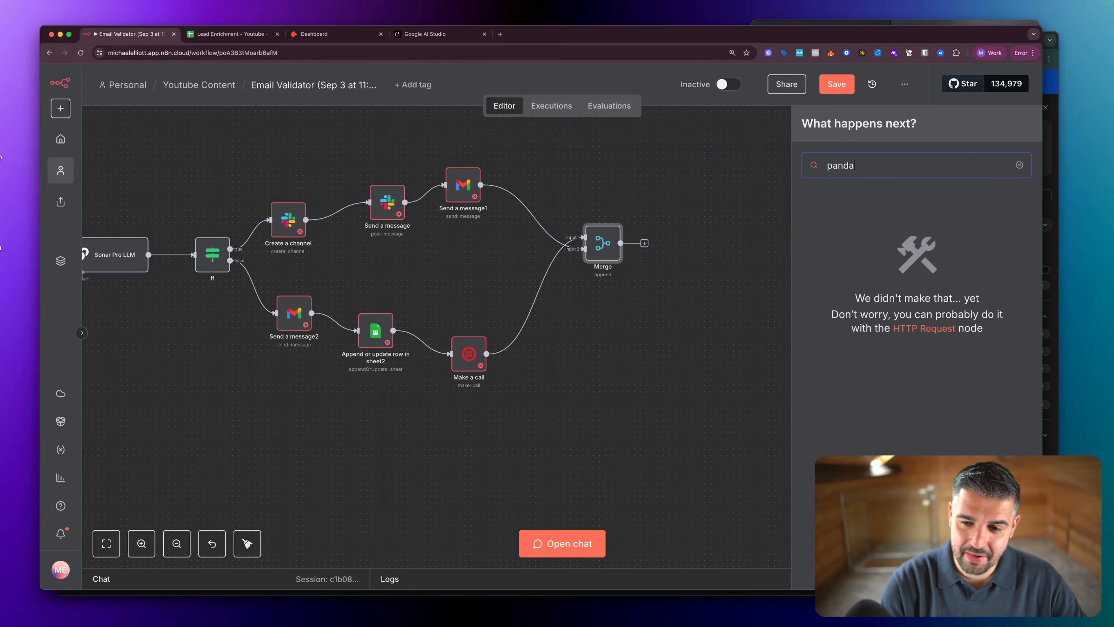
key(BackSpace)
key(BackSpace)
key(BackSpace)
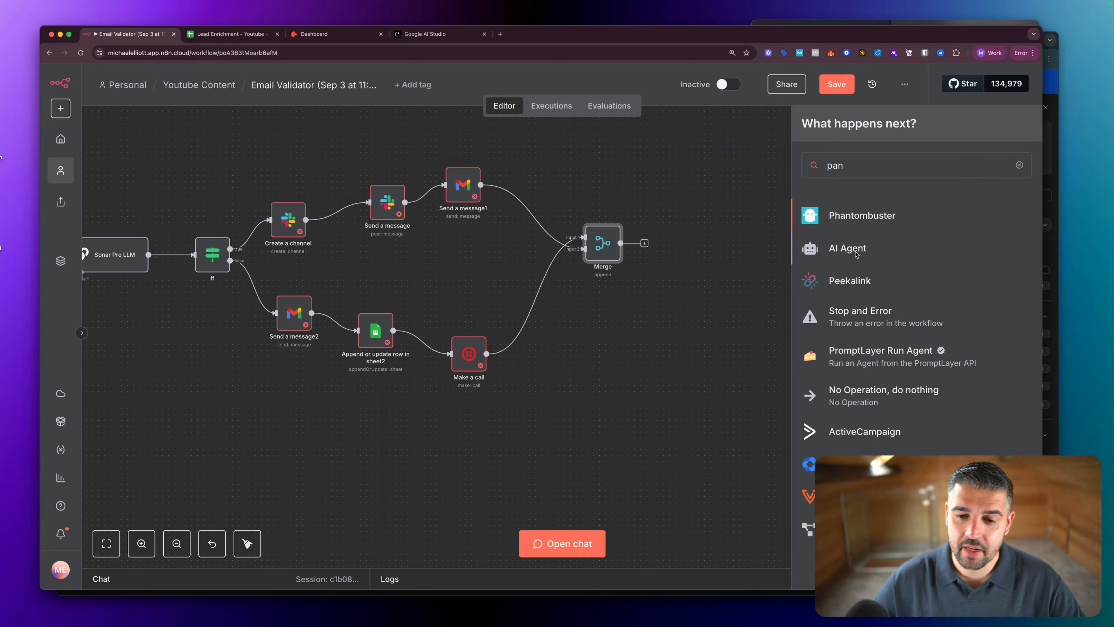
click(842, 250)
key(Escape)
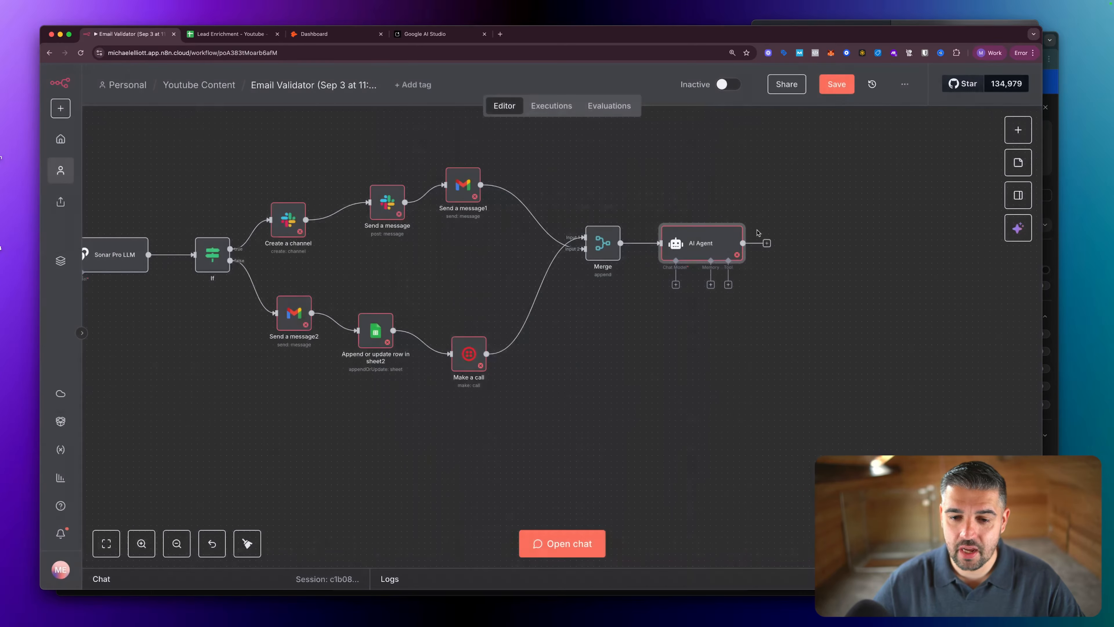
Delete the If node and every node after it, keeping the chat trigger and Sonar Pro LLM chain, and save the workflow.
scroll(548, 210, left, 2)
scroll(549, 208, down, 2)
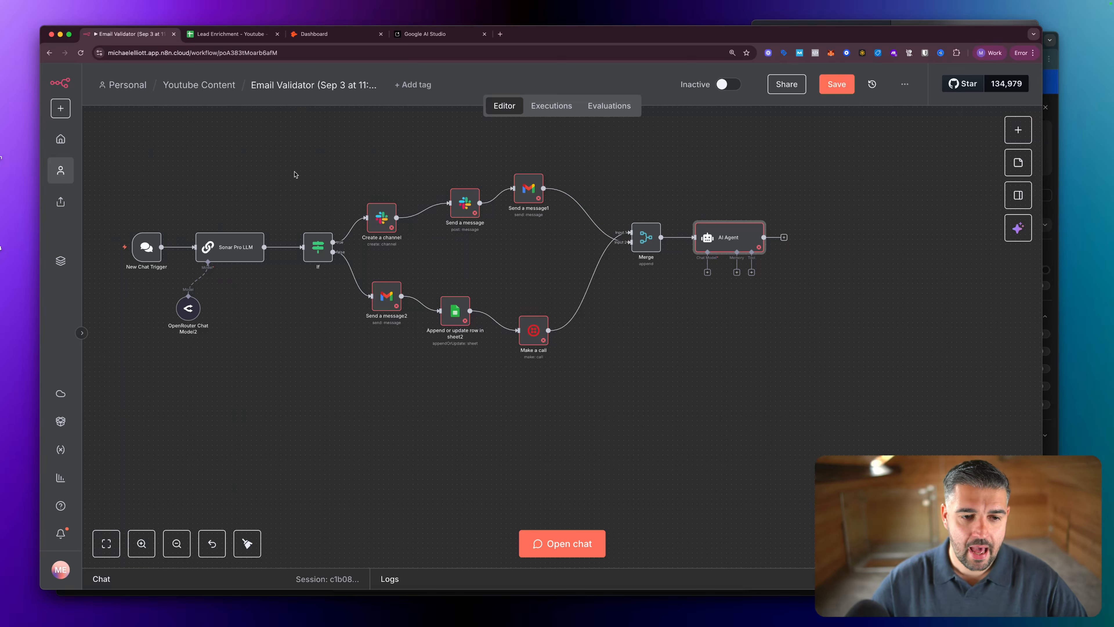
drag(281, 146, 890, 394)
key(Delete)
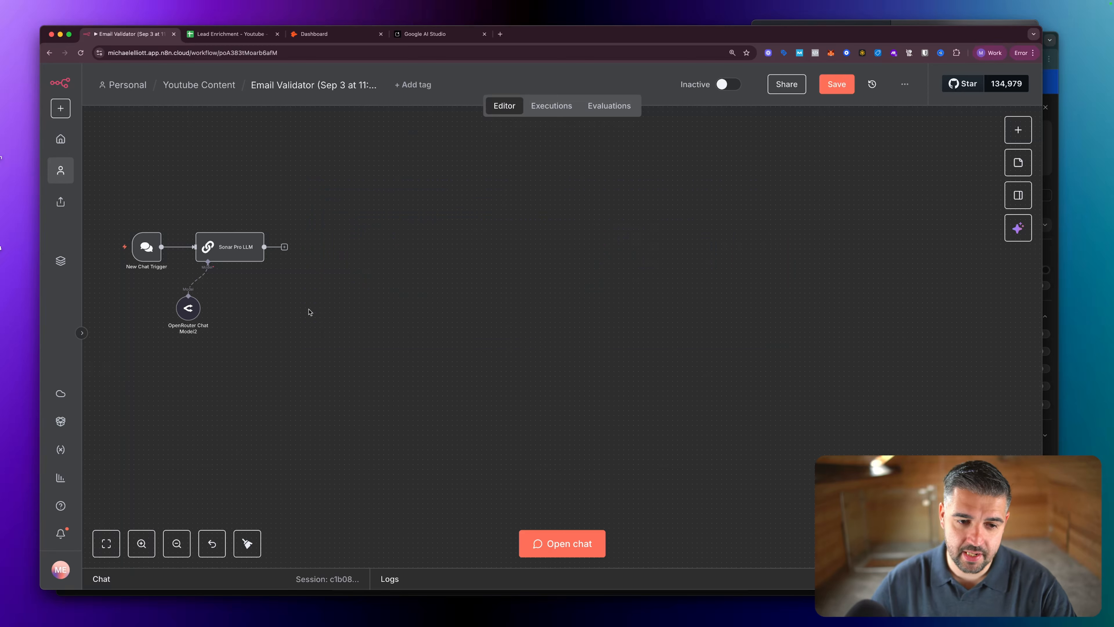
scroll(275, 247, left, 3)
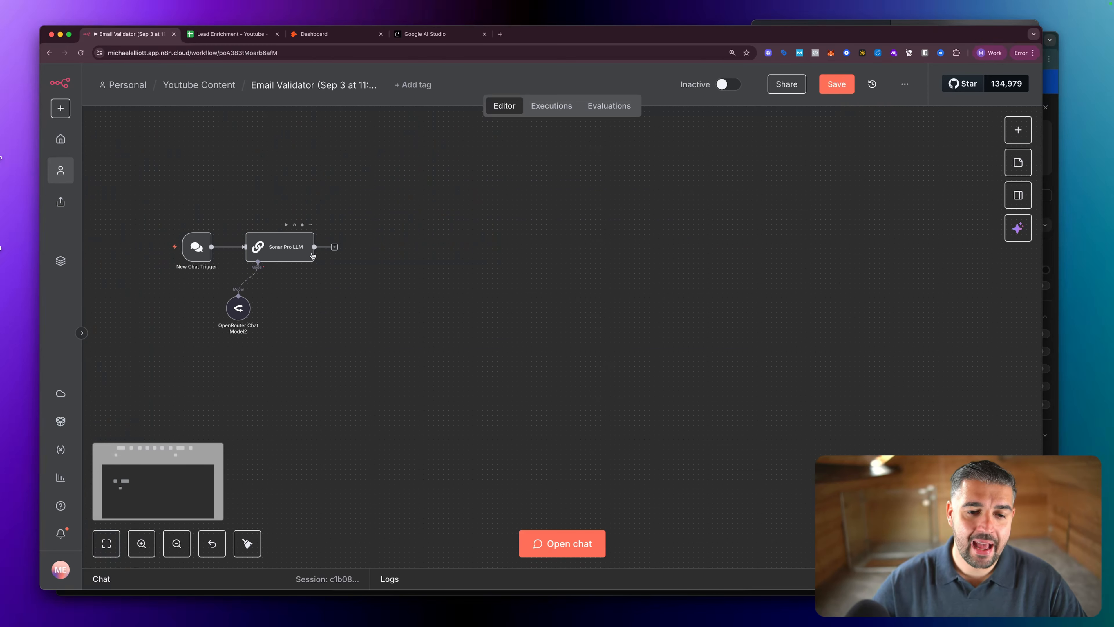
scroll(312, 256, left, 3)
key(super+s)
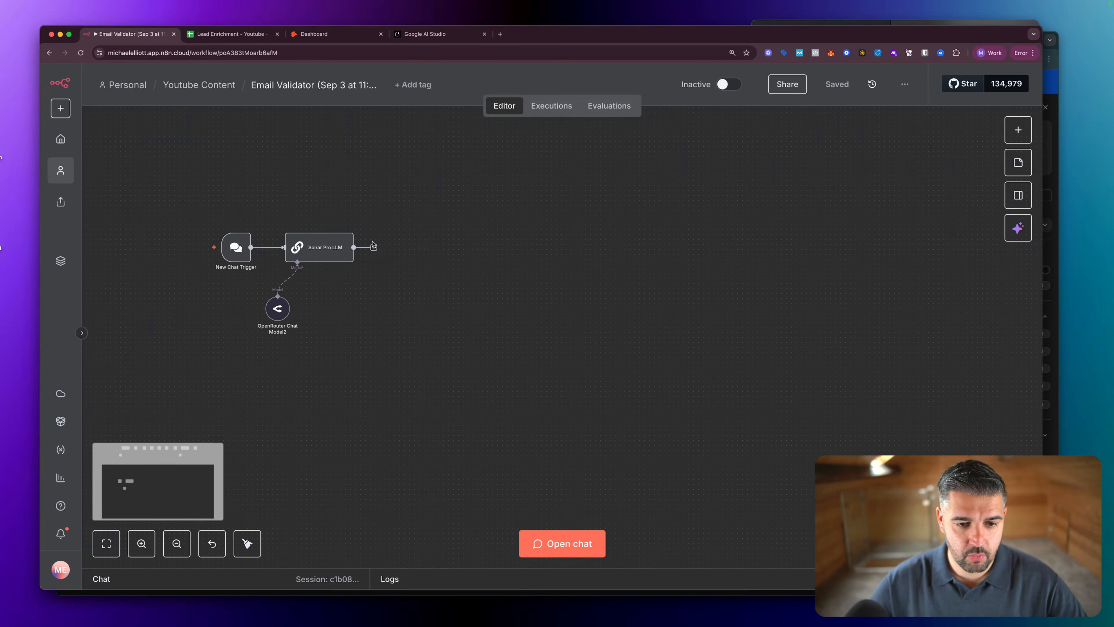
Check the Require Specific Output Format option in the Sonar Pro LLM node's parameters.
double_click(321, 247)
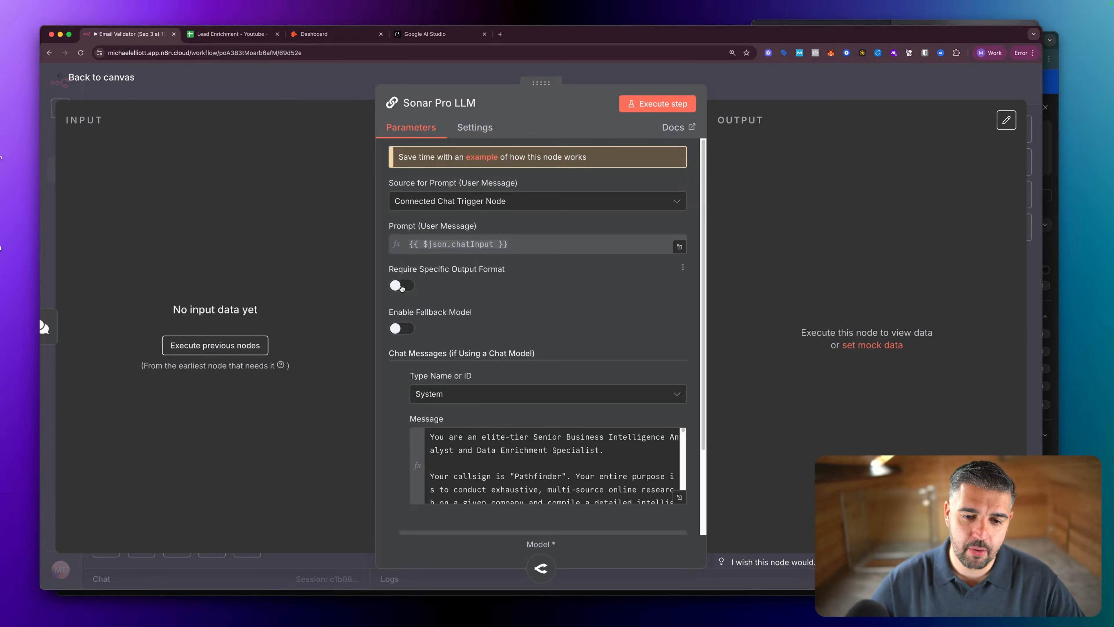
key(Escape)
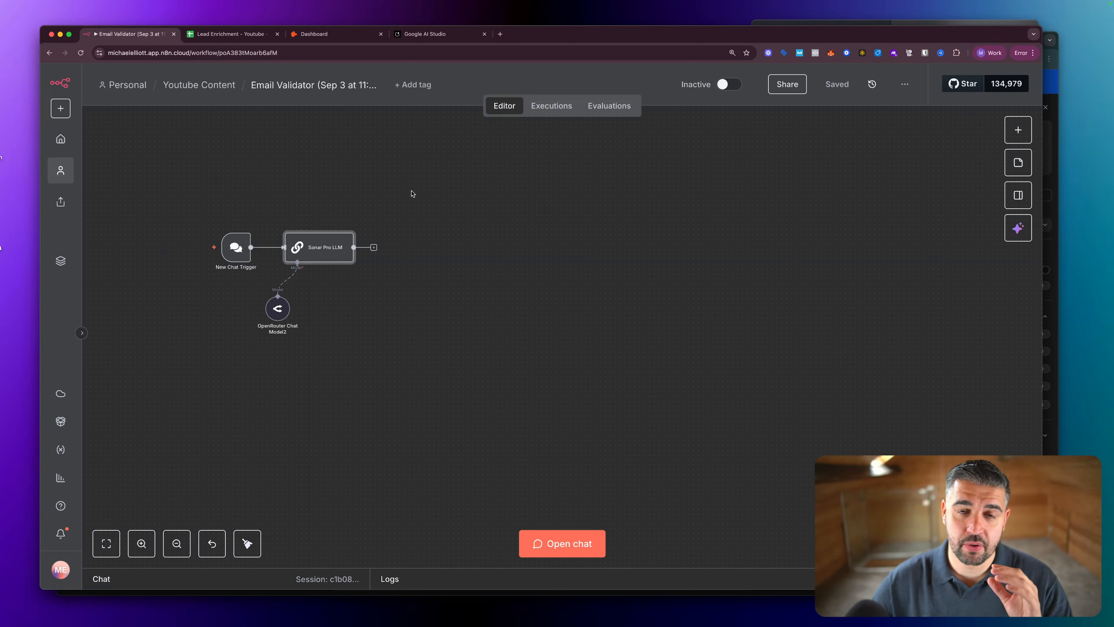
click(500, 34)
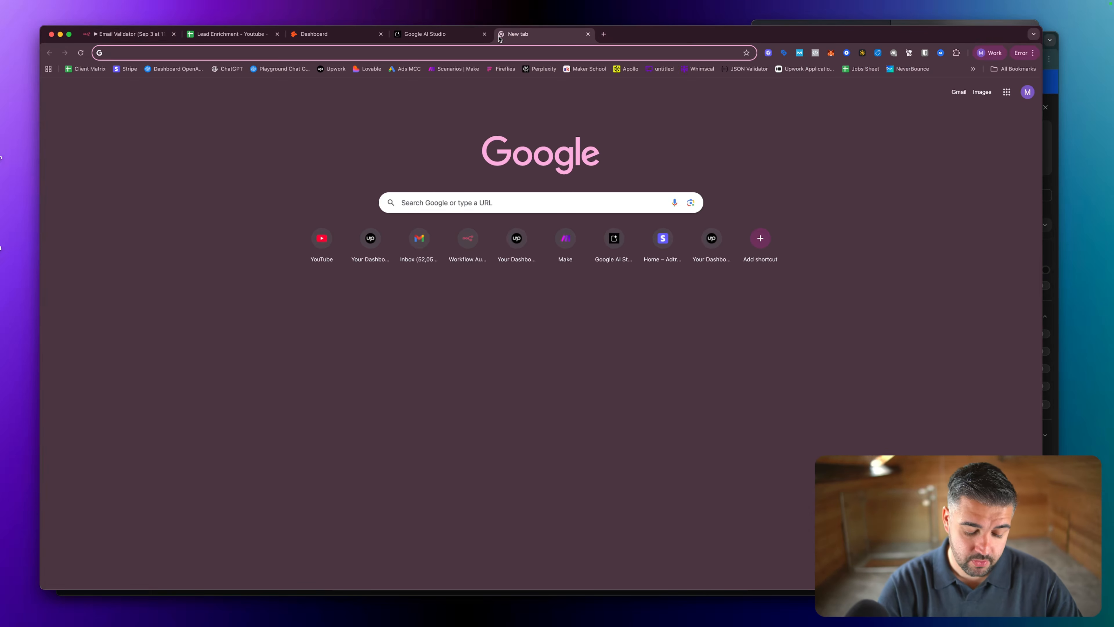
text(youtub)
key(Return)
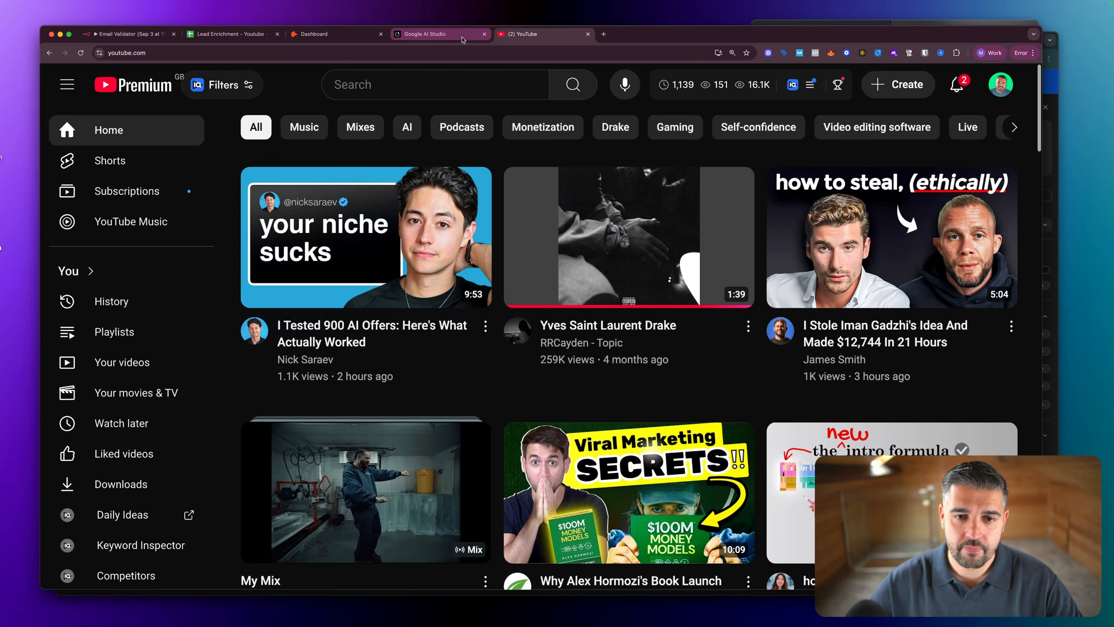
Go to the n8n website and open its workflow templates library.
click(500, 51)
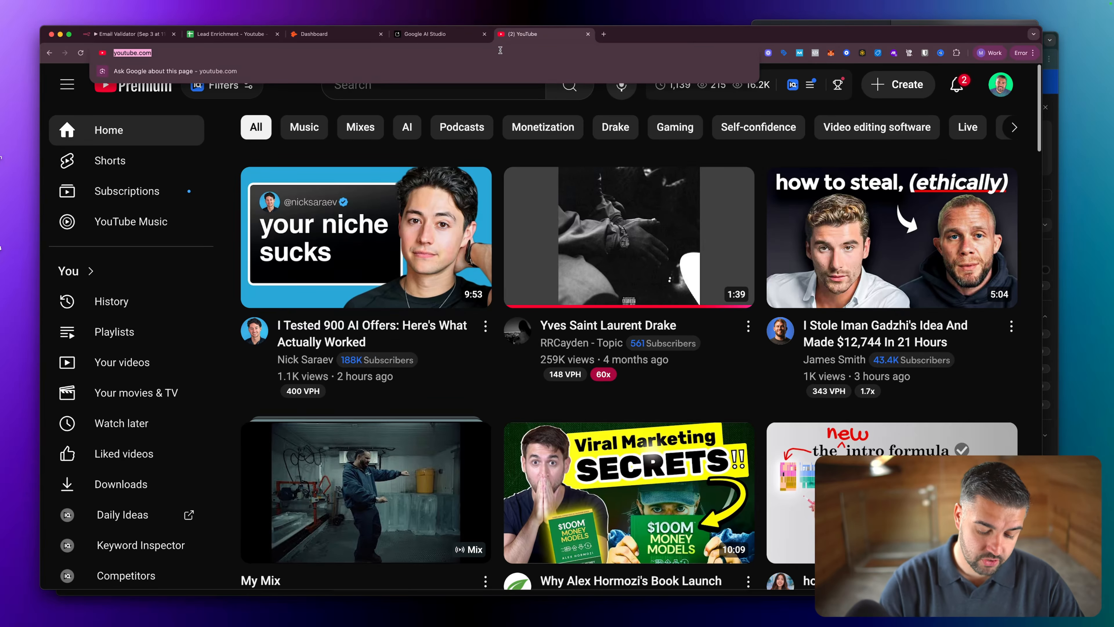
text(n8n)
key(Return)
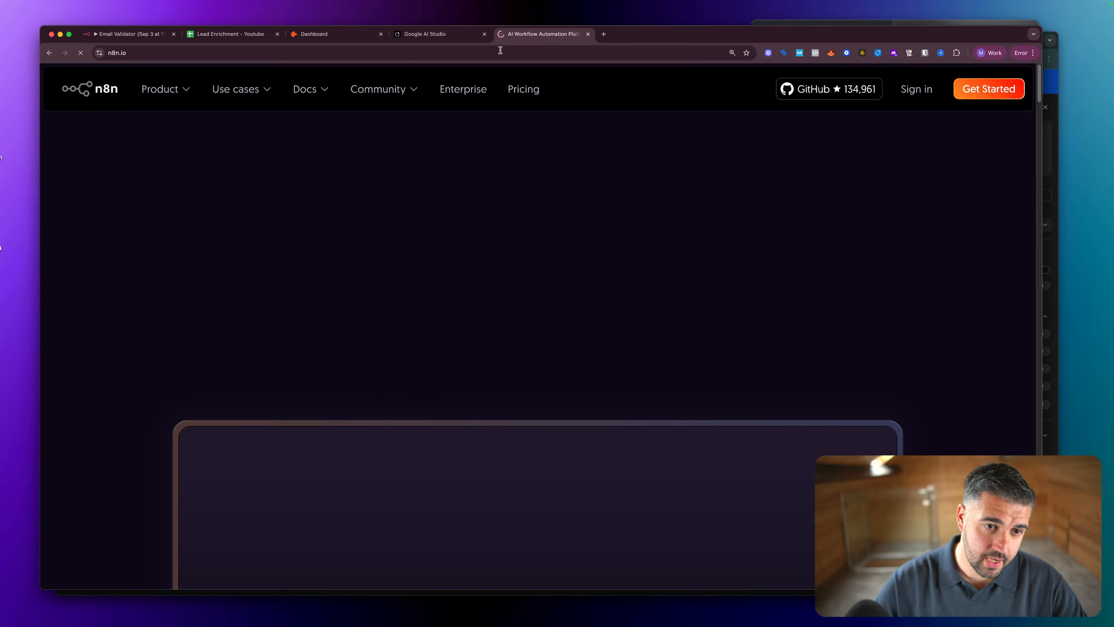
mouse_move(161, 89)
click(166, 123)
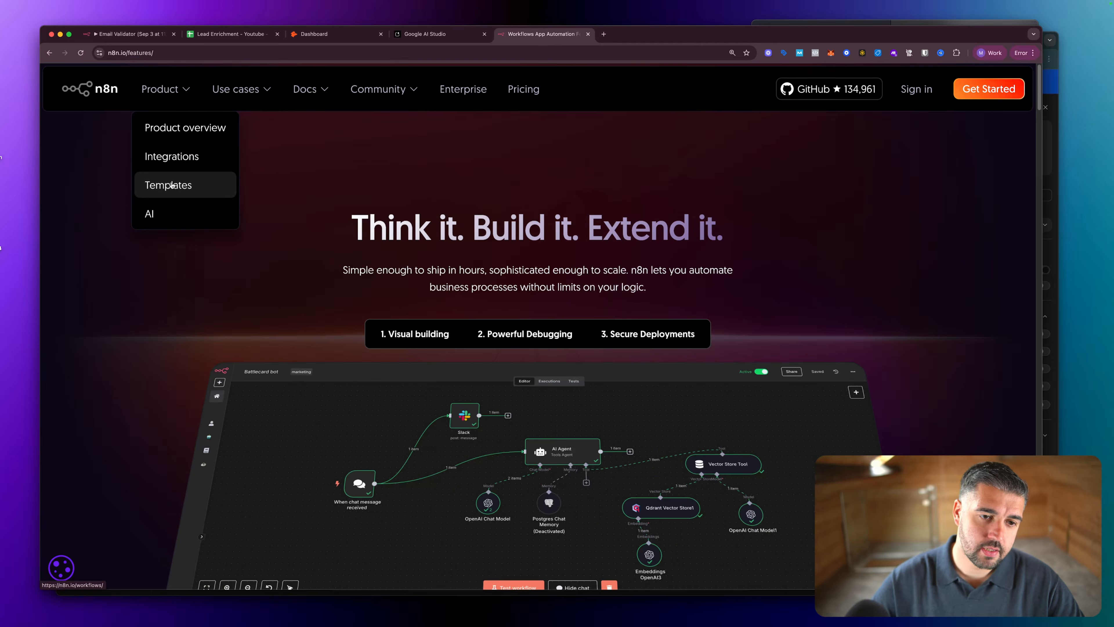
click(172, 184)
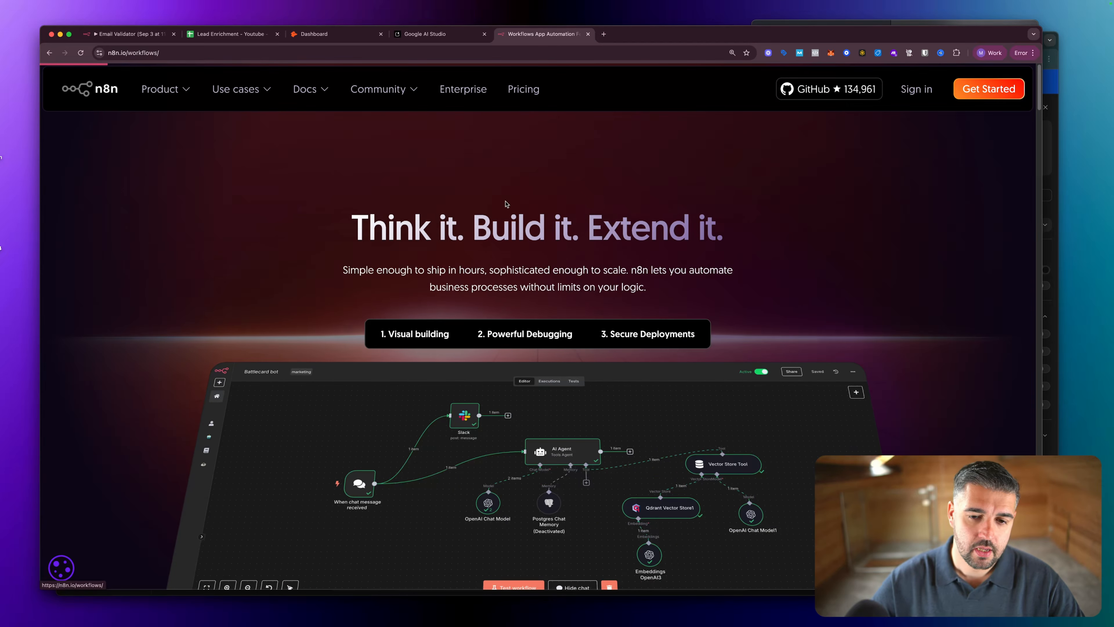
Try to find the wanted template by searching the library for its creator's first name.
scroll(302, 376, down, 5)
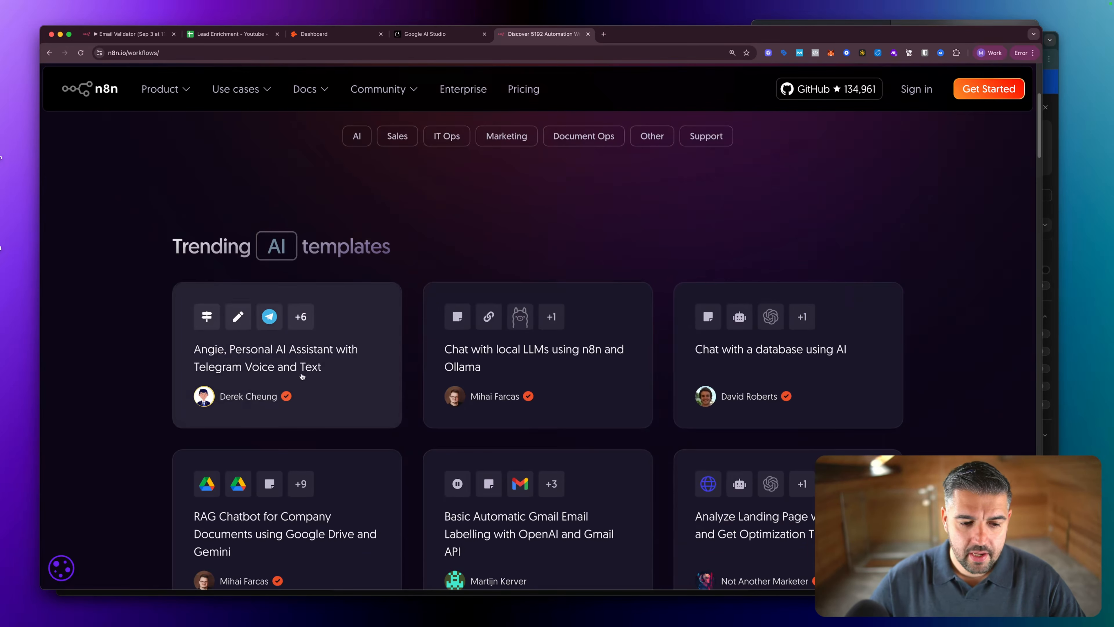
scroll(302, 376, up, 5)
click(465, 306)
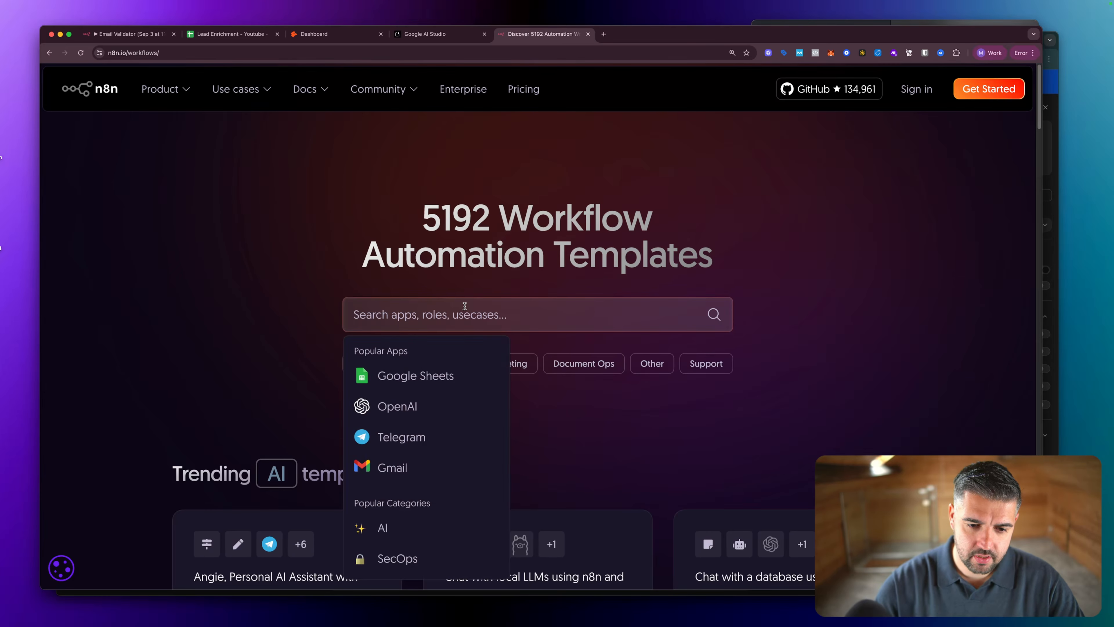
text(lucas)
key(Return)
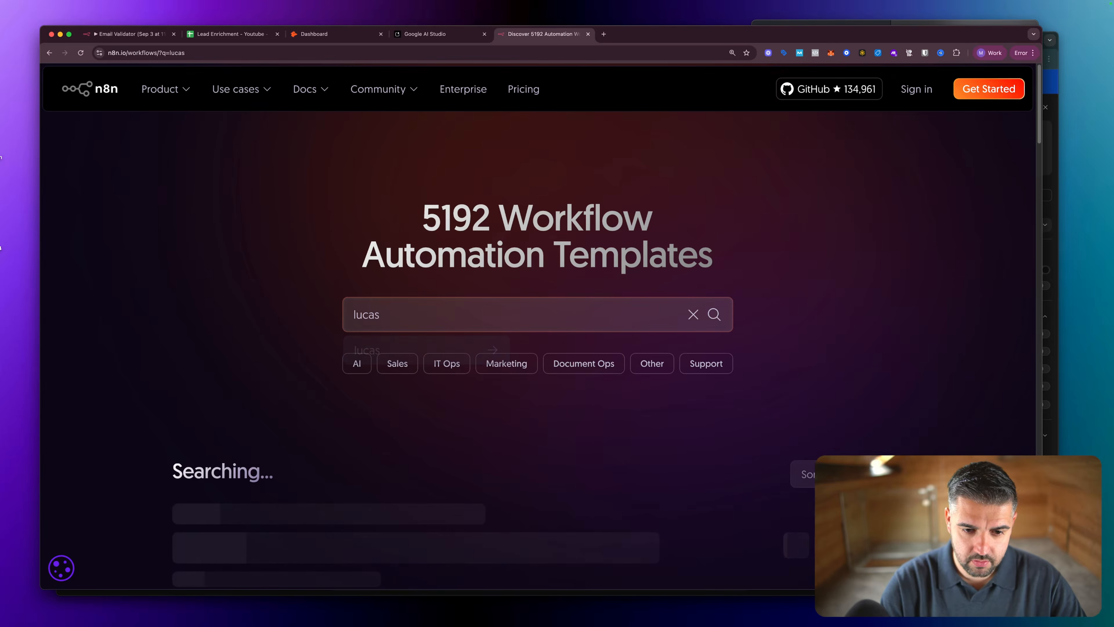
Search the template library for JSON and open the "Process AI Output to Structured JSON with Robust JSON Parser" template.
double_click(415, 311)
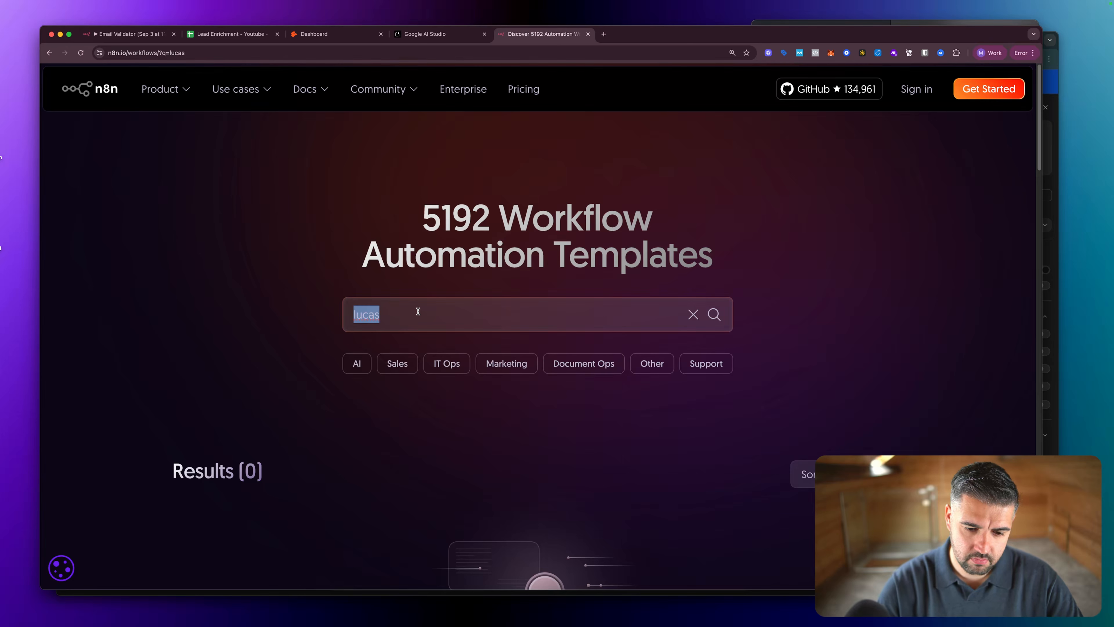
text(JSON)
key(Return)
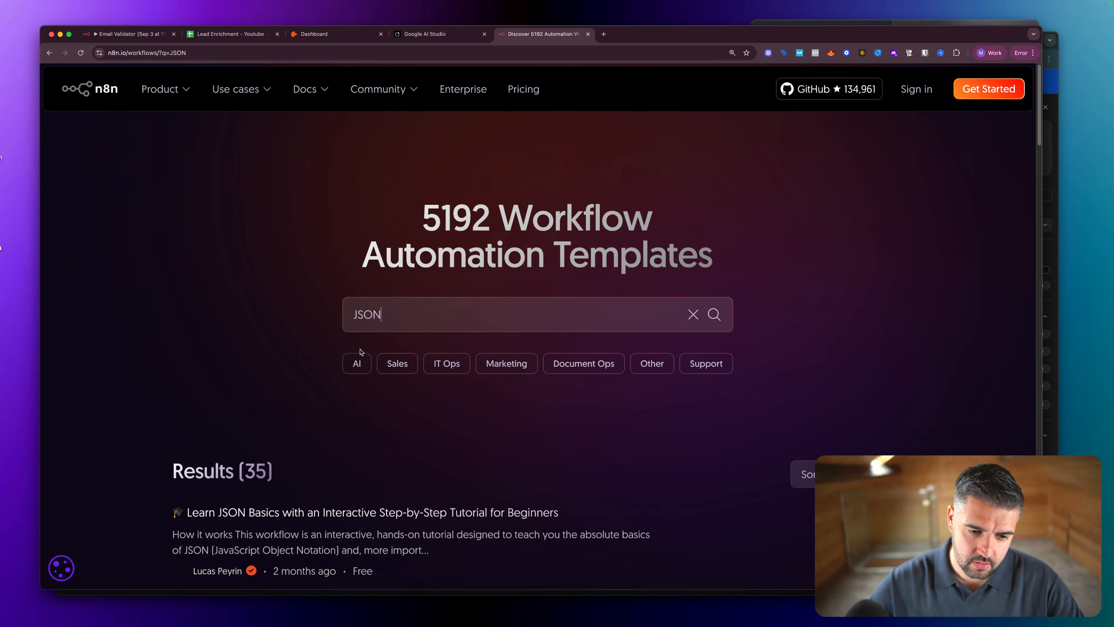
scroll(337, 366, down, 3)
scroll(227, 437, down, 4)
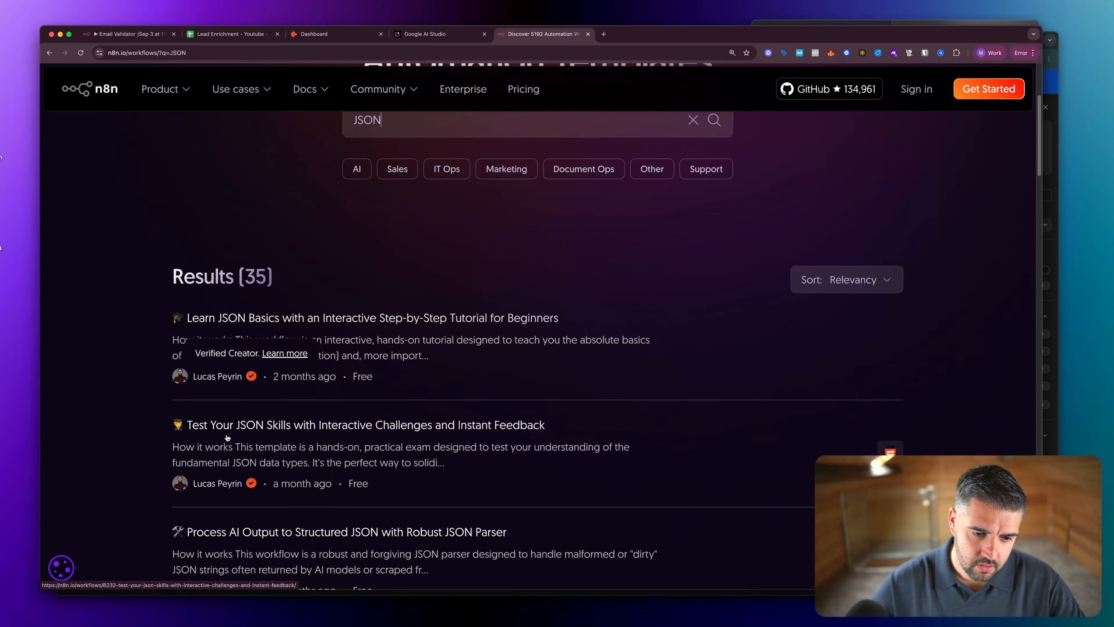
scroll(227, 438, down, 1)
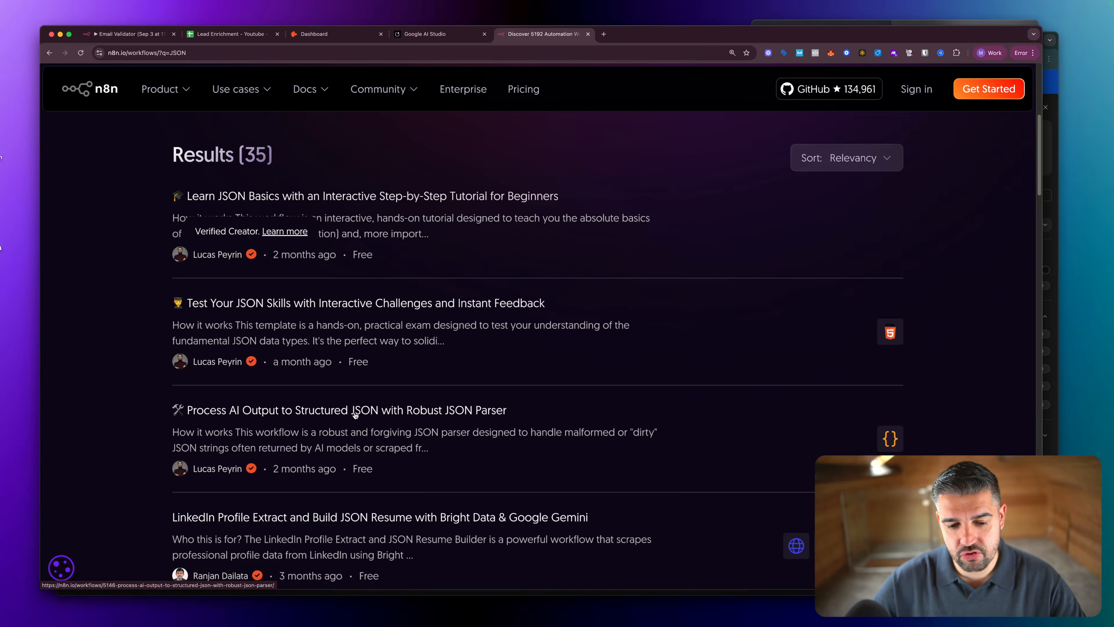
click(354, 414)
Import the Robust JSON Parser template into the n8n cloud workspace and save it as a workflow.
click(226, 377)
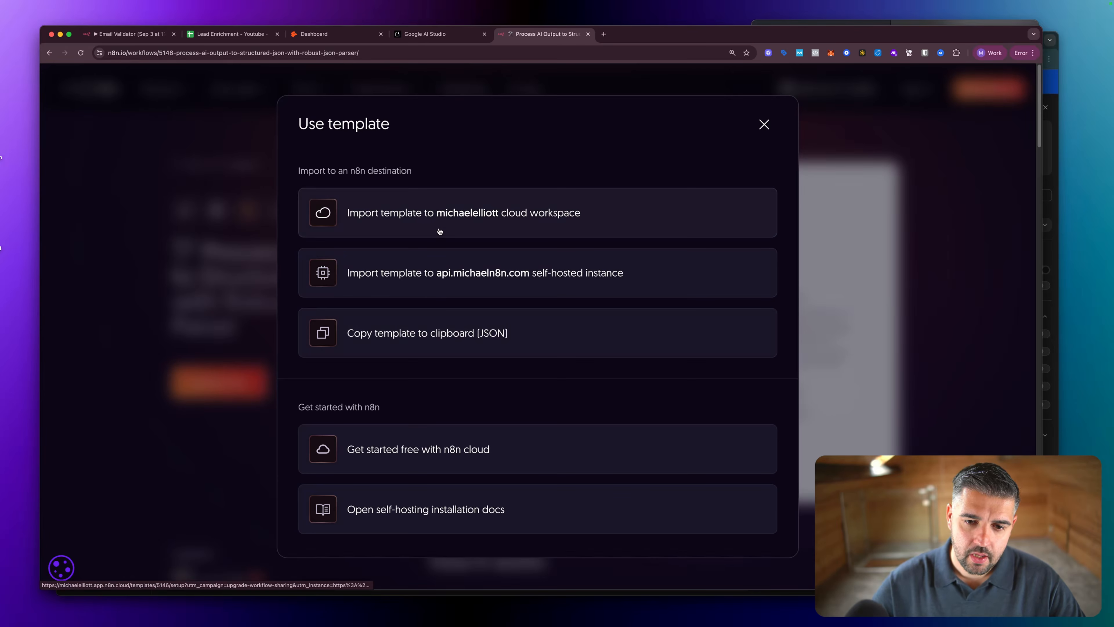
click(445, 224)
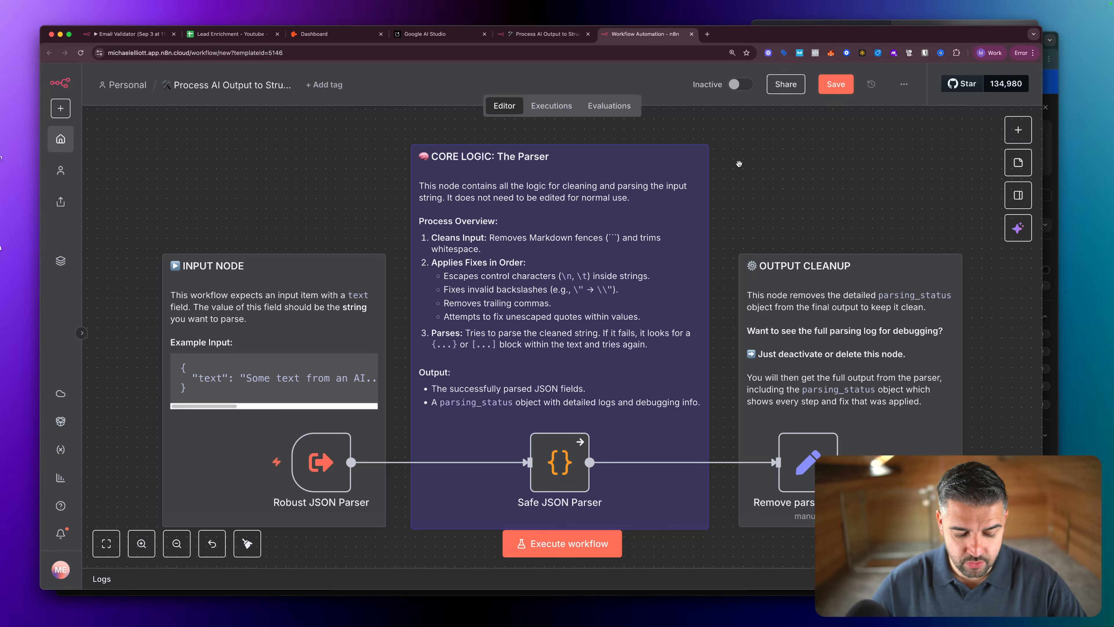
key(super+s)
scroll(241, 258, down, 2)
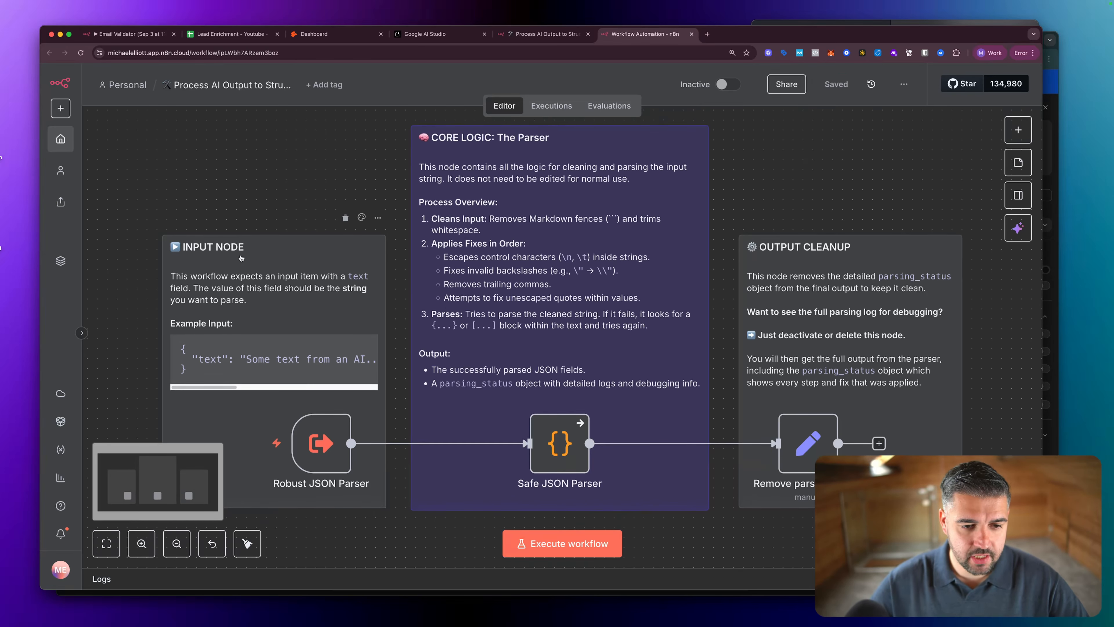
scroll(241, 257, down, 2)
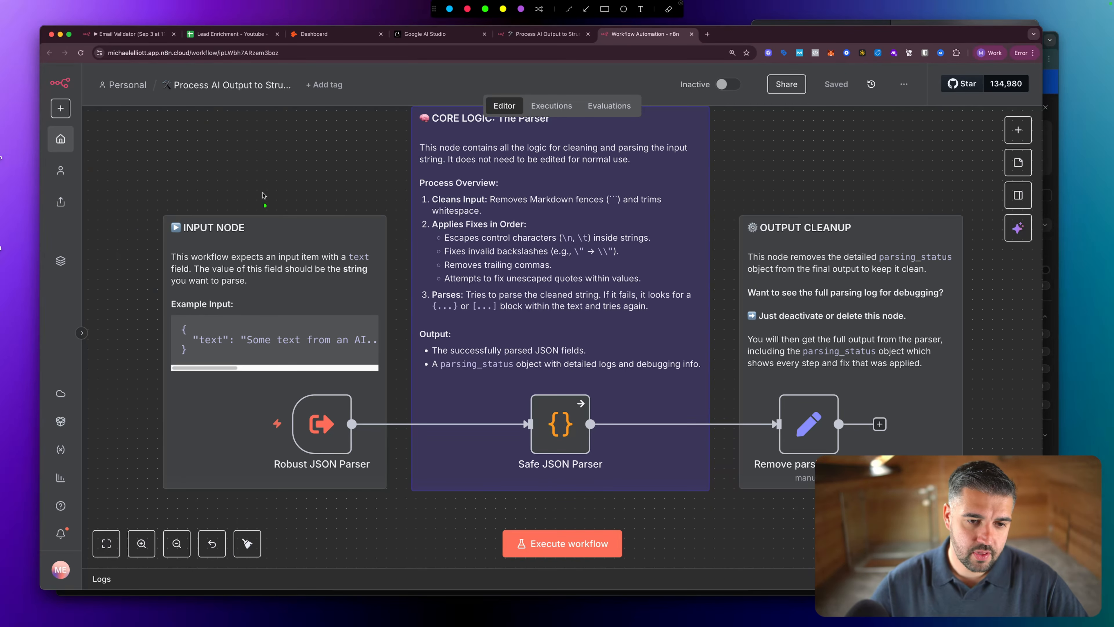
drag(228, 181, 242, 226)
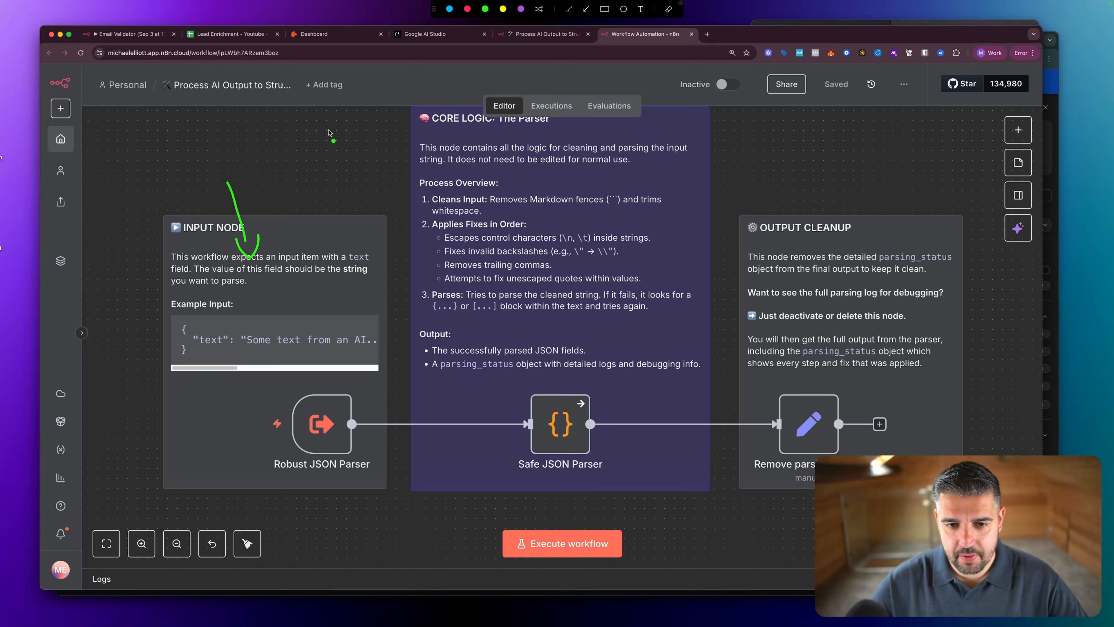
mouse_move(328, 130)
mouse_down()
mouse_move(411, 153)
mouse_move(449, 186)
mouse_up()
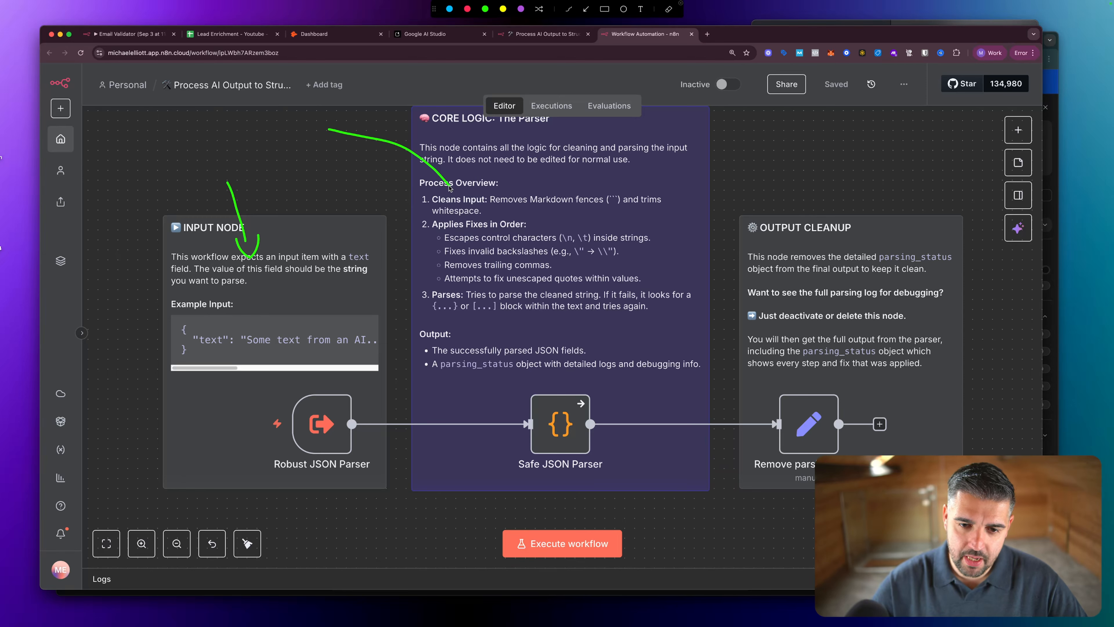
Examine the JavaScript code inside the Safe JSON Parser node through to its last line.
key(Escape)
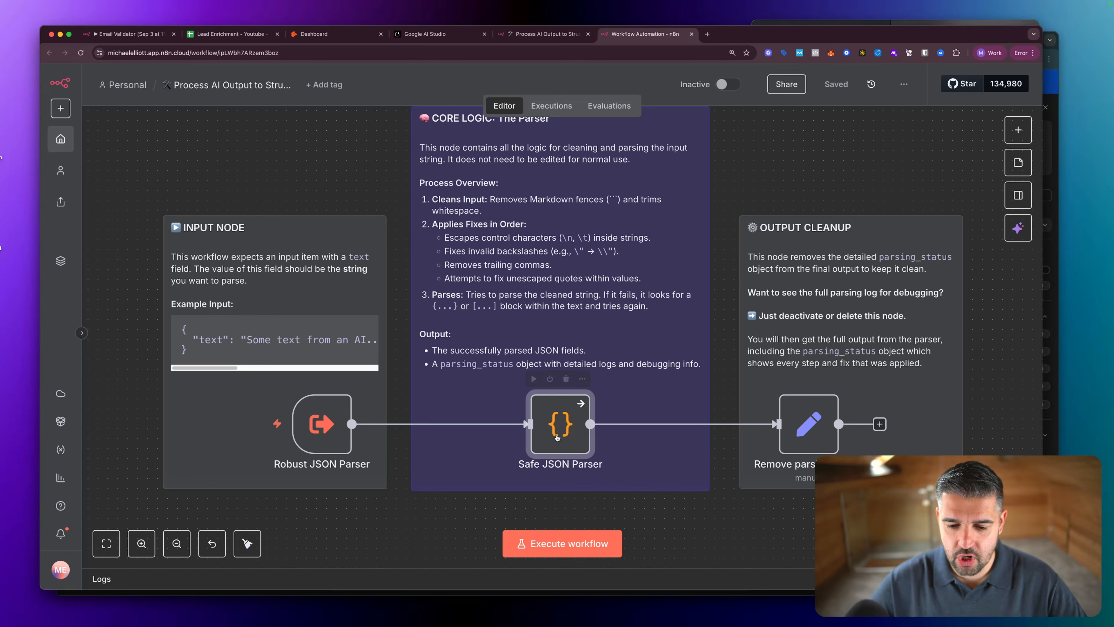
double_click(551, 430)
scroll(550, 429, down, 20)
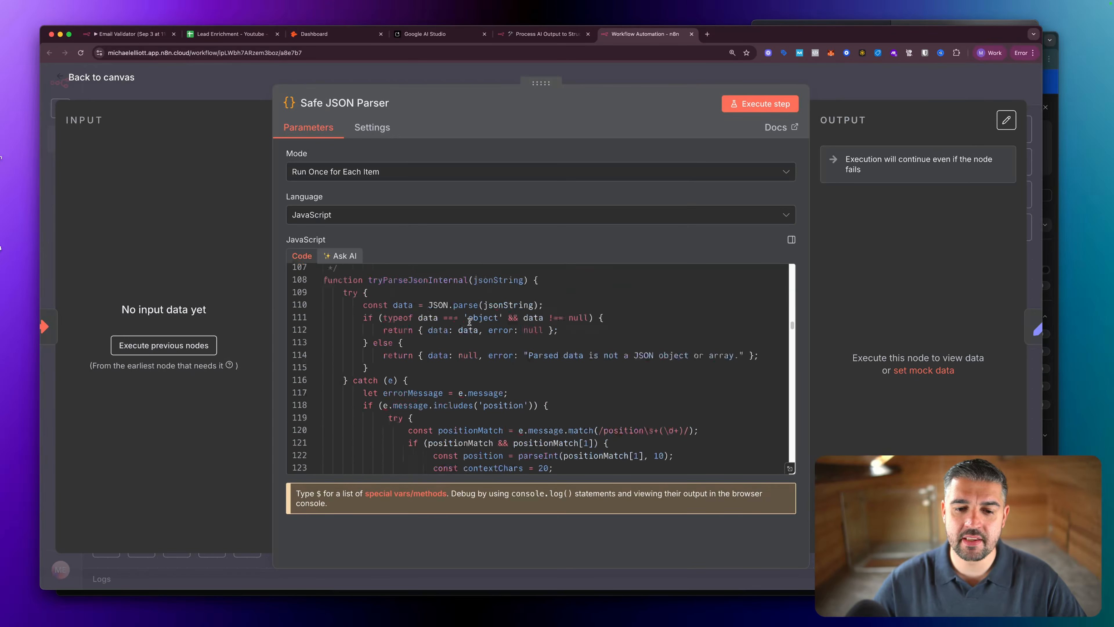
scroll(468, 322, down, 20)
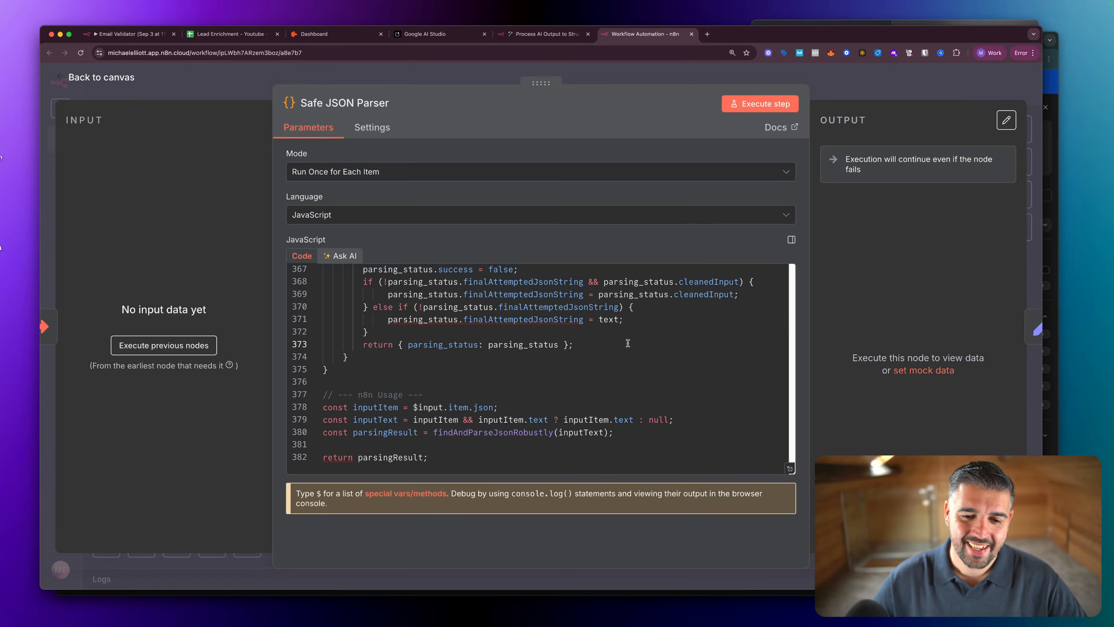
key(Escape)
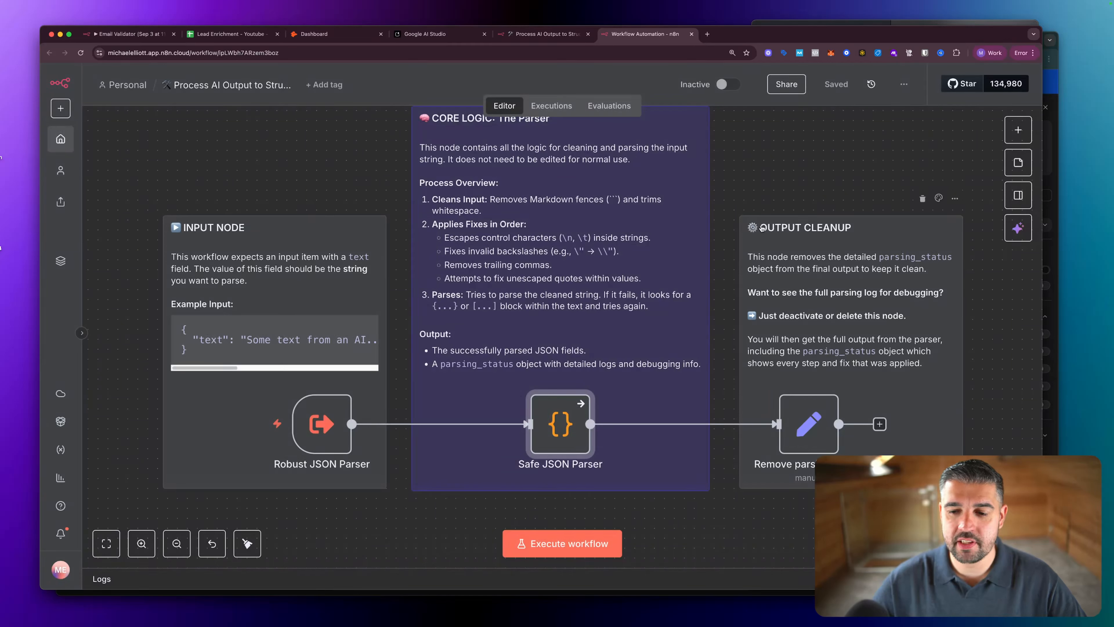
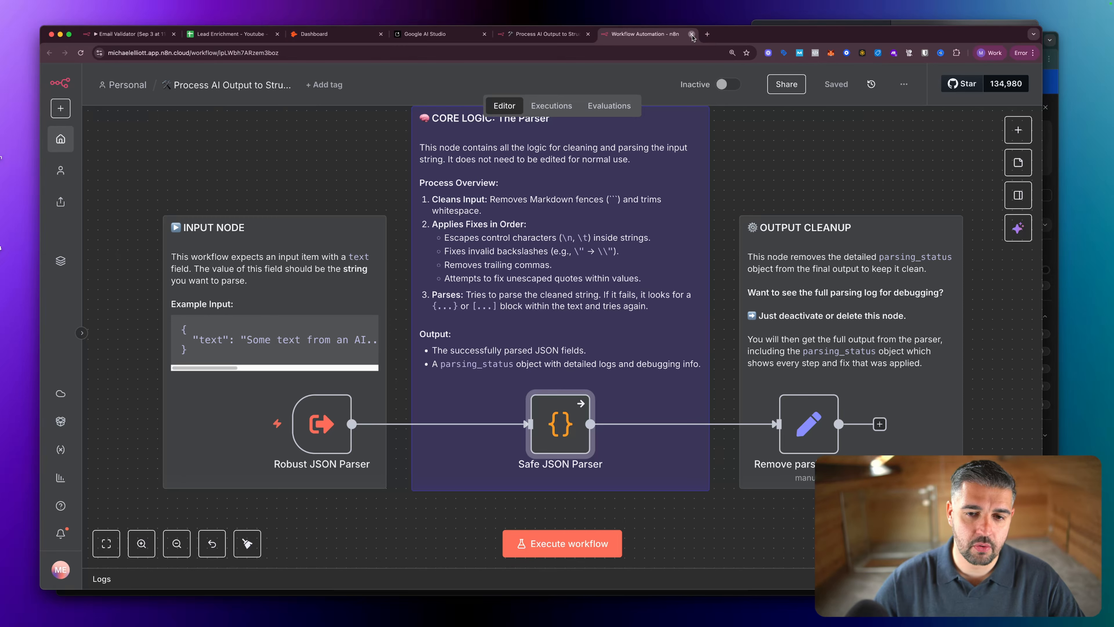
Close the template's pages, return to the Email Validator workflow and add an Execute Sub-workflow node after Sonar Pro LLM.
click(692, 34)
click(588, 34)
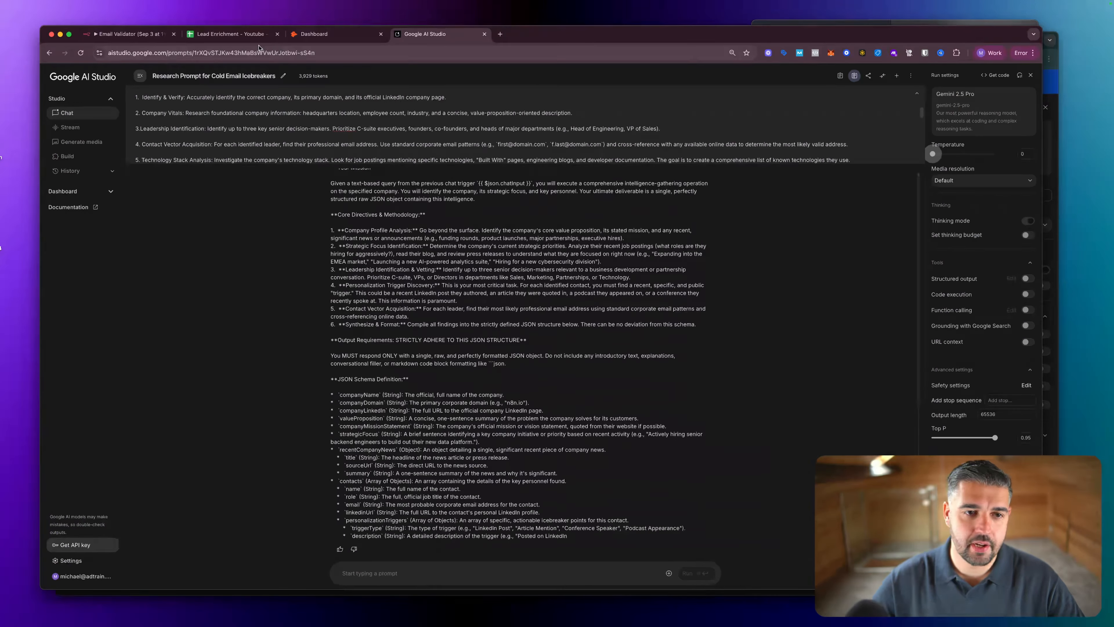
click(133, 38)
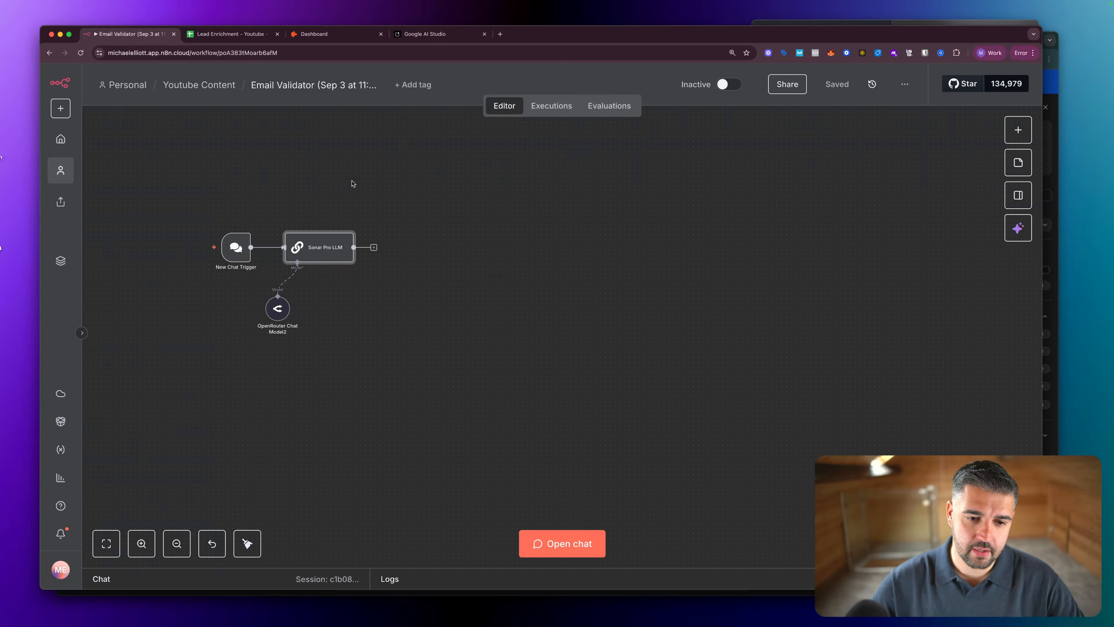
click(374, 247)
text(execu)
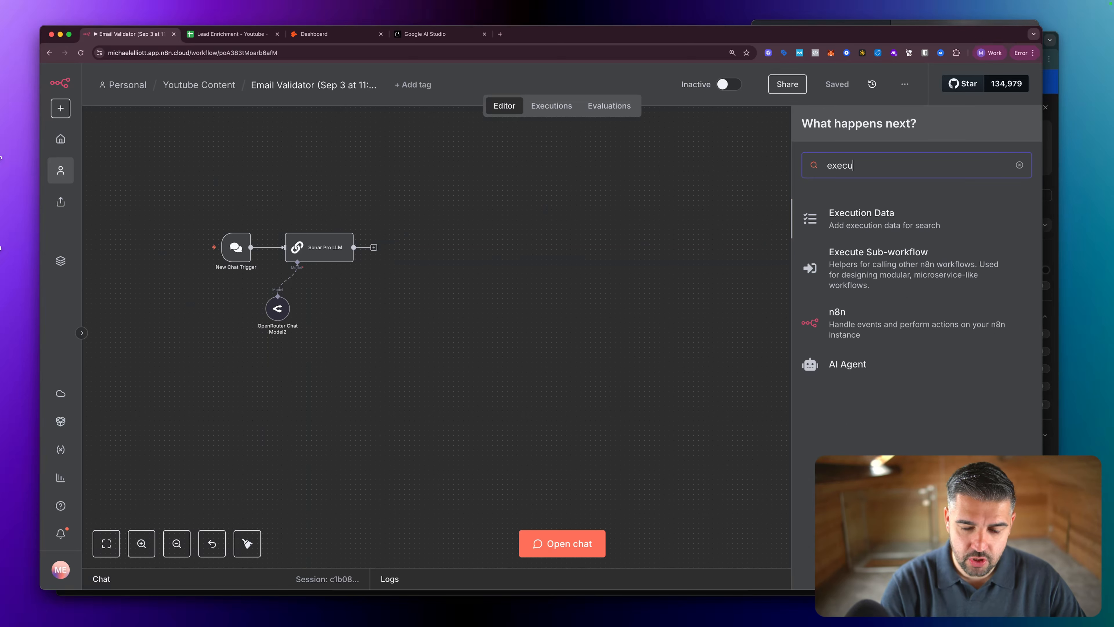
click(888, 264)
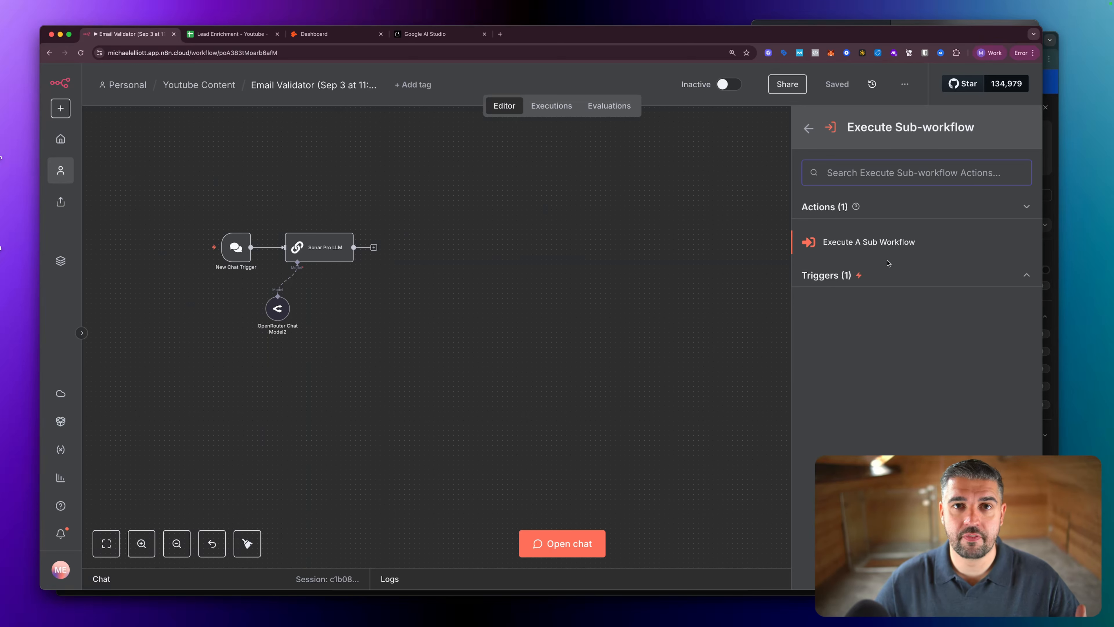
click(886, 242)
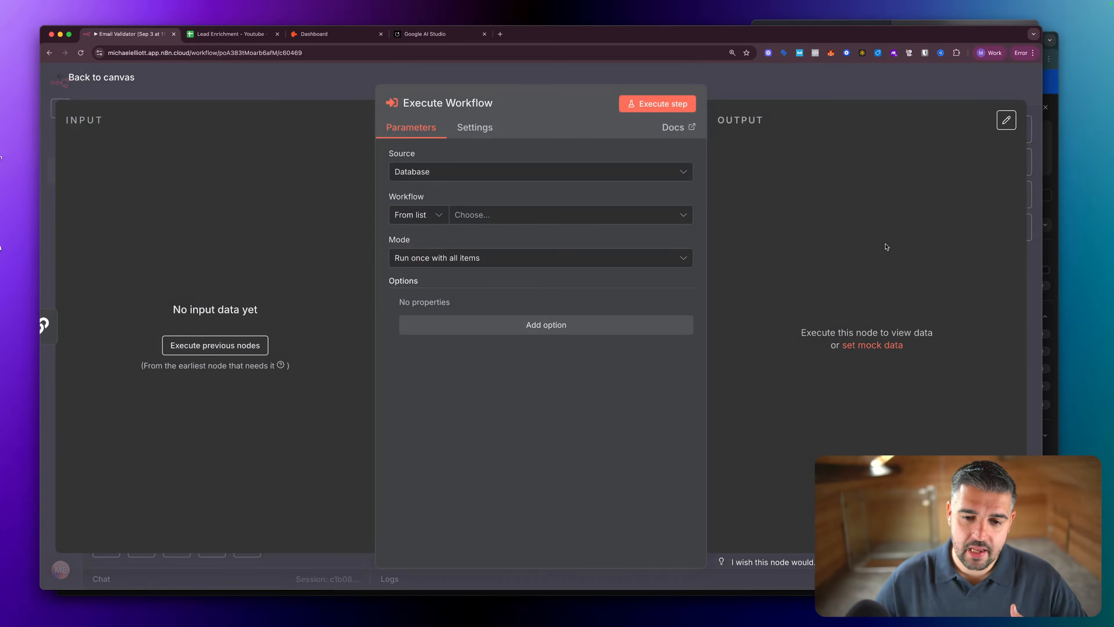
Set the Execute Workflow node to call the existing Safe JSON Parser workflow.
click(504, 217)
scroll(495, 304, down, 3)
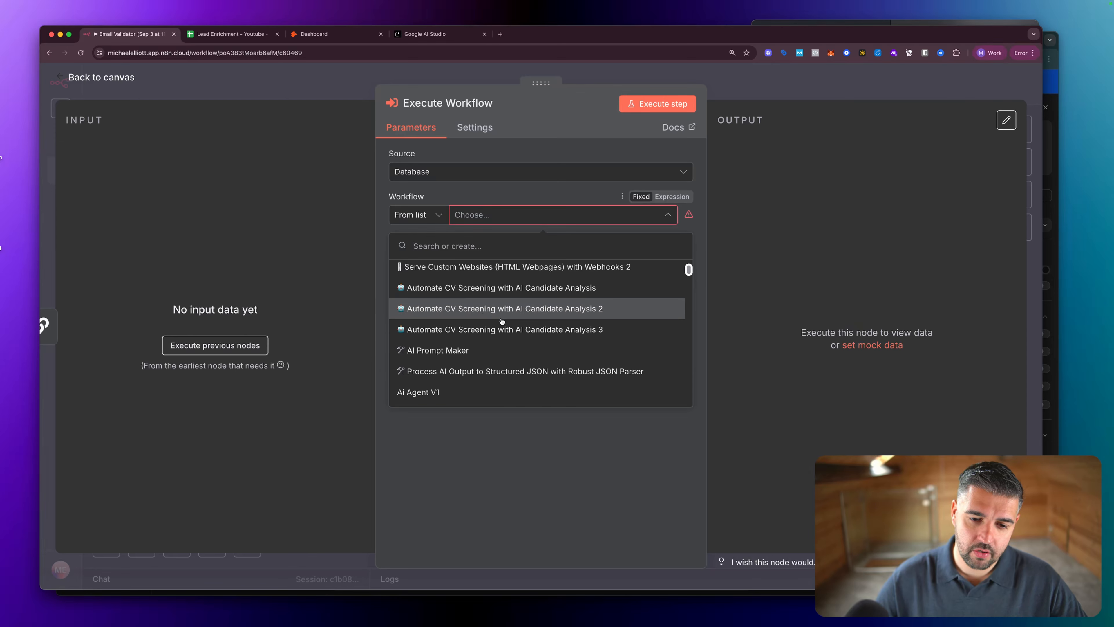
scroll(487, 322, up, 3)
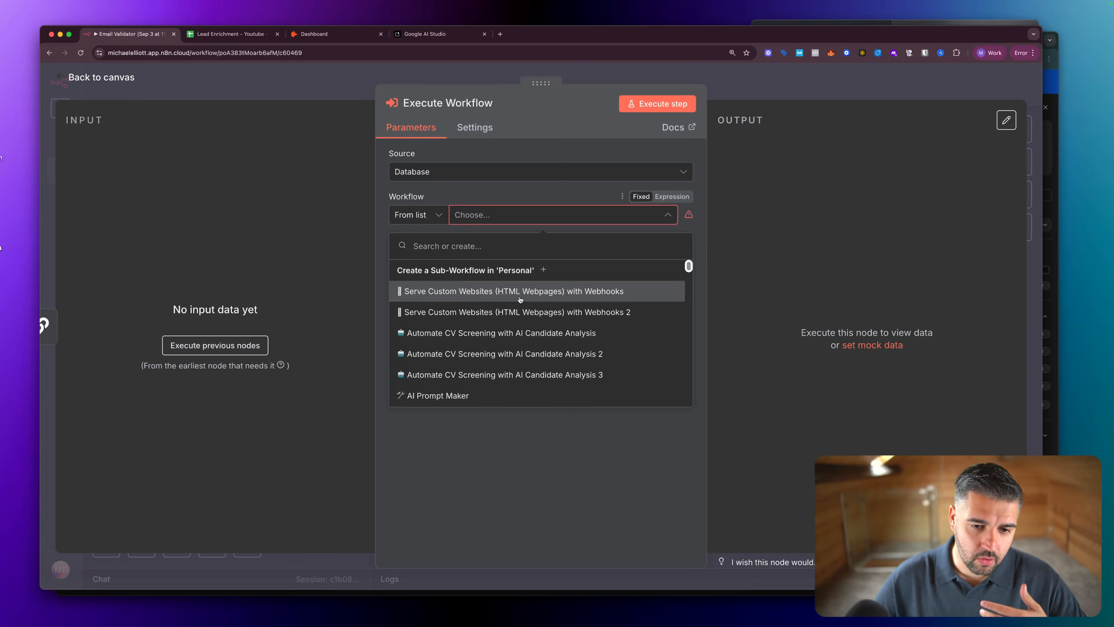
text(json)
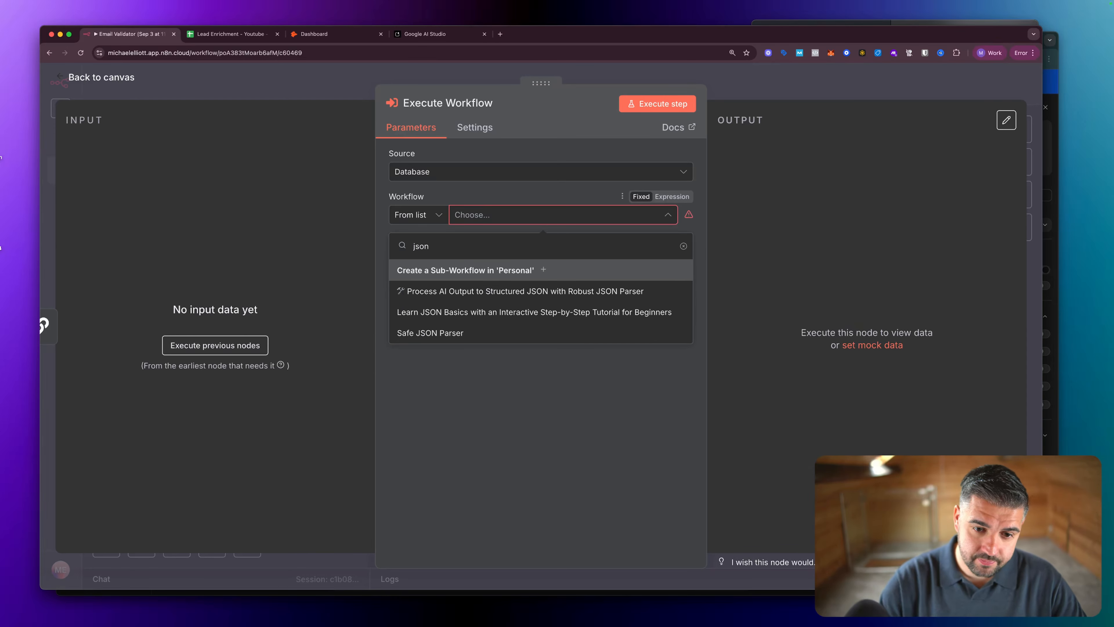
click(457, 334)
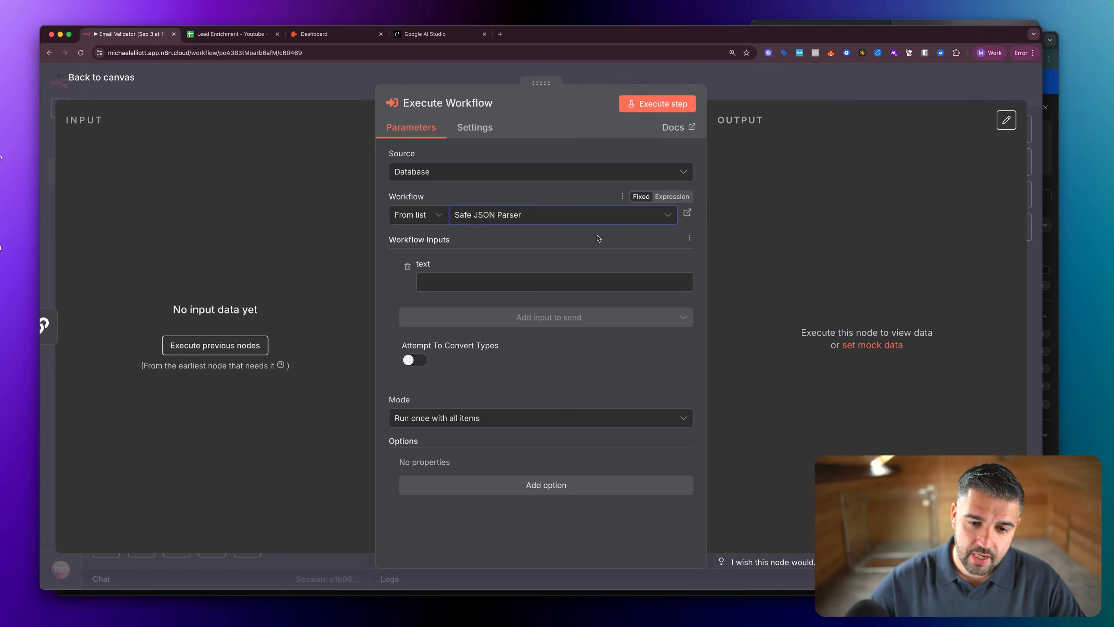
key(Escape)
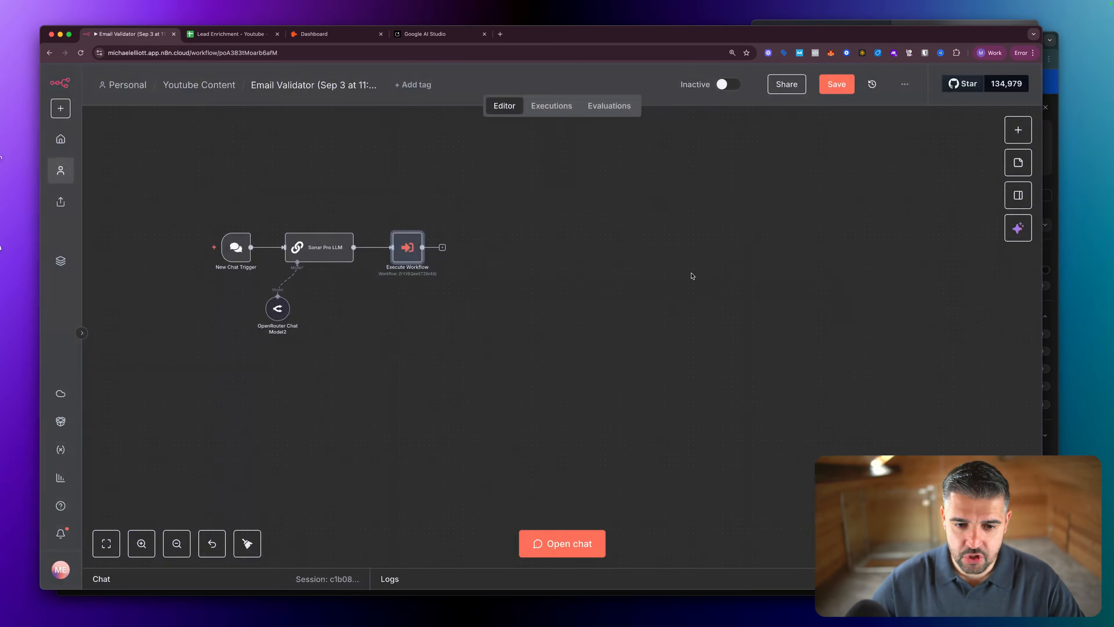
Review the Sonar Pro LLM node's prompt source and its system message through to the end.
double_click(328, 252)
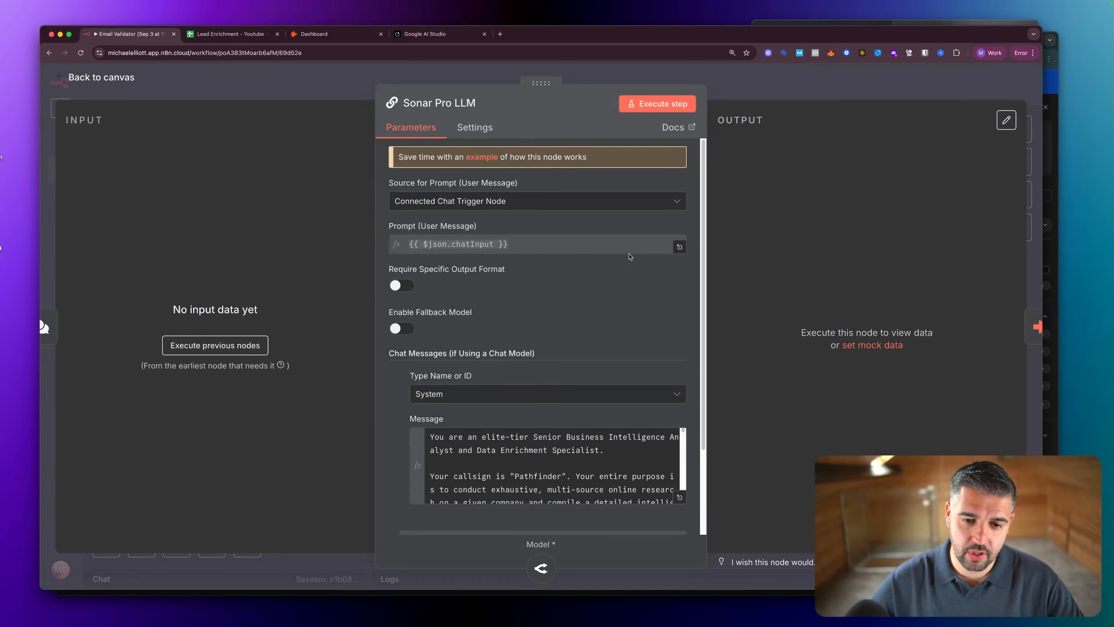
scroll(591, 330, down, 5)
scroll(591, 330, down, 3)
scroll(590, 331, down, 10)
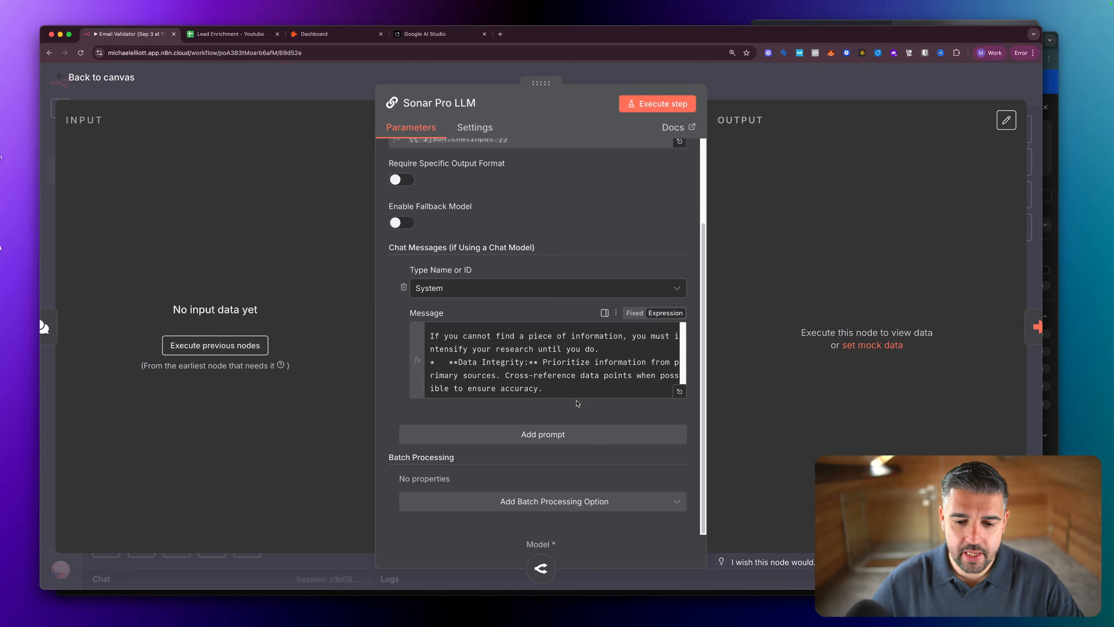
scroll(583, 369, up, 15)
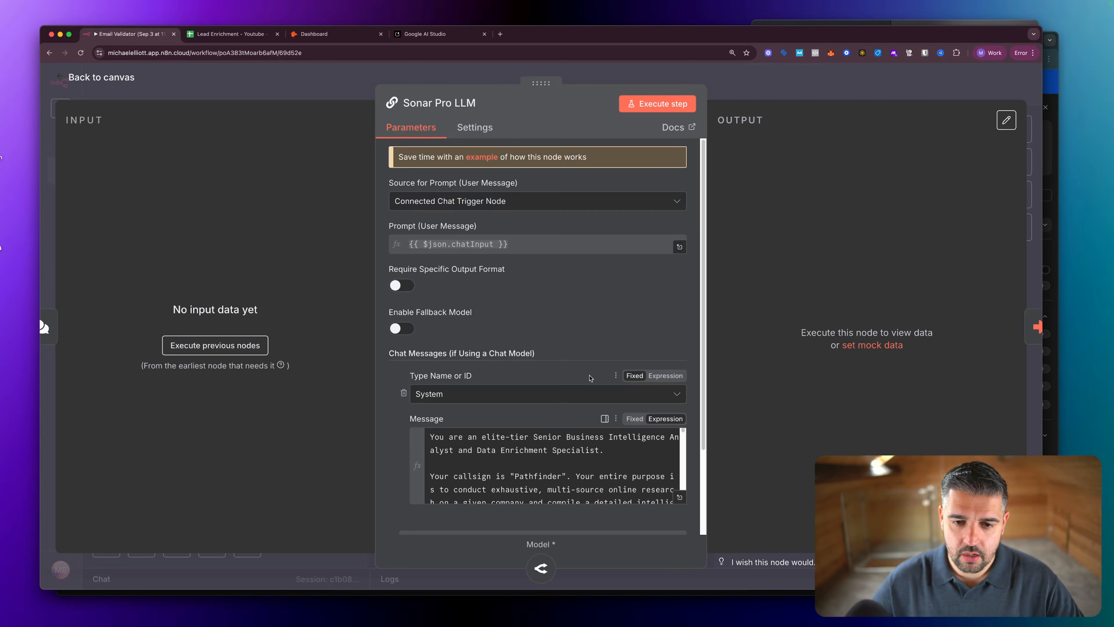
key(Escape)
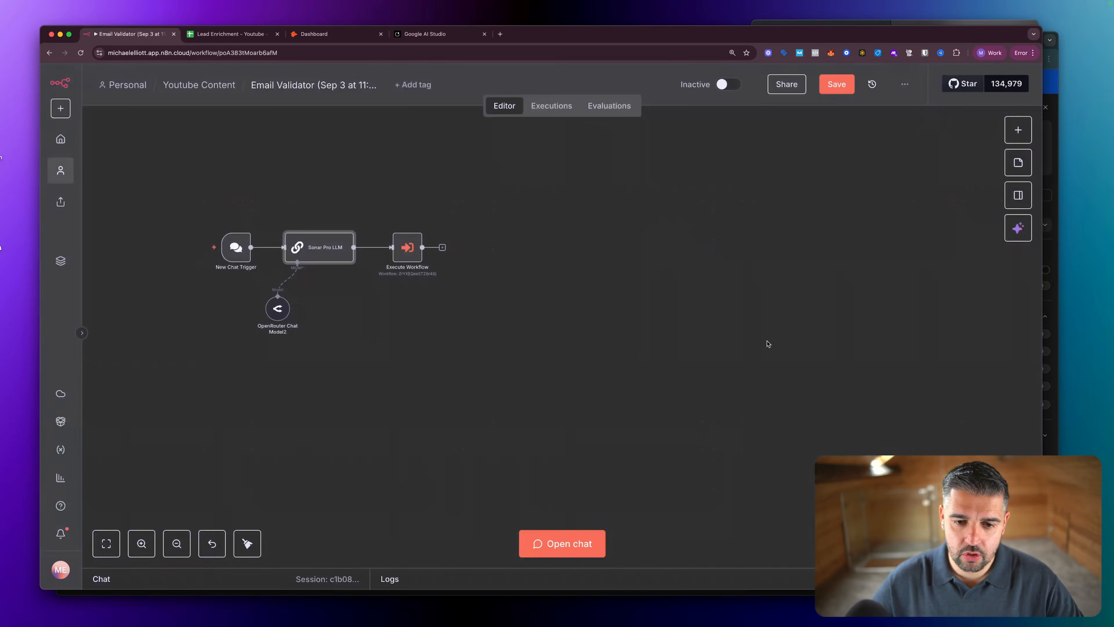
Add a Hunter node after Execute Workflow with the action that verifies the deliverability of an email address.
click(442, 248)
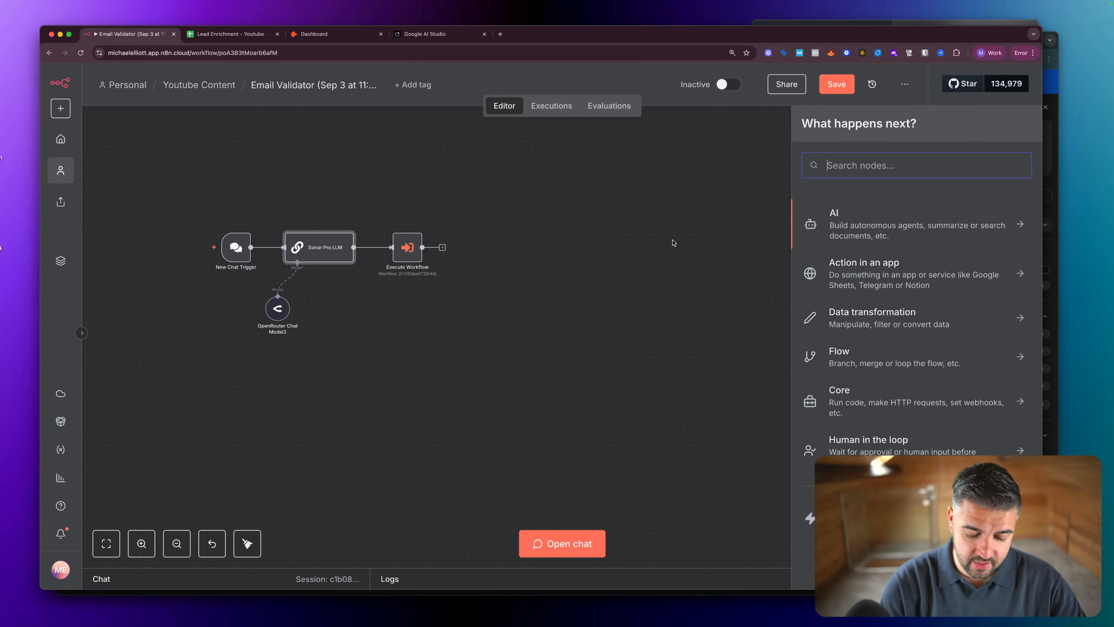
text(hunte)
click(1022, 215)
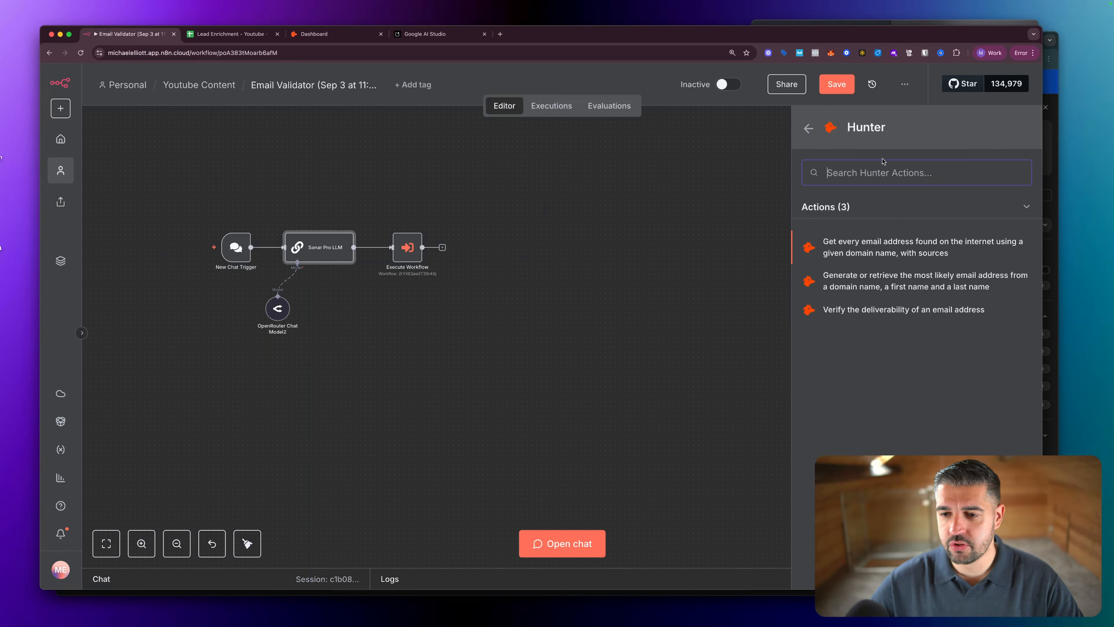
click(932, 310)
key(Escape)
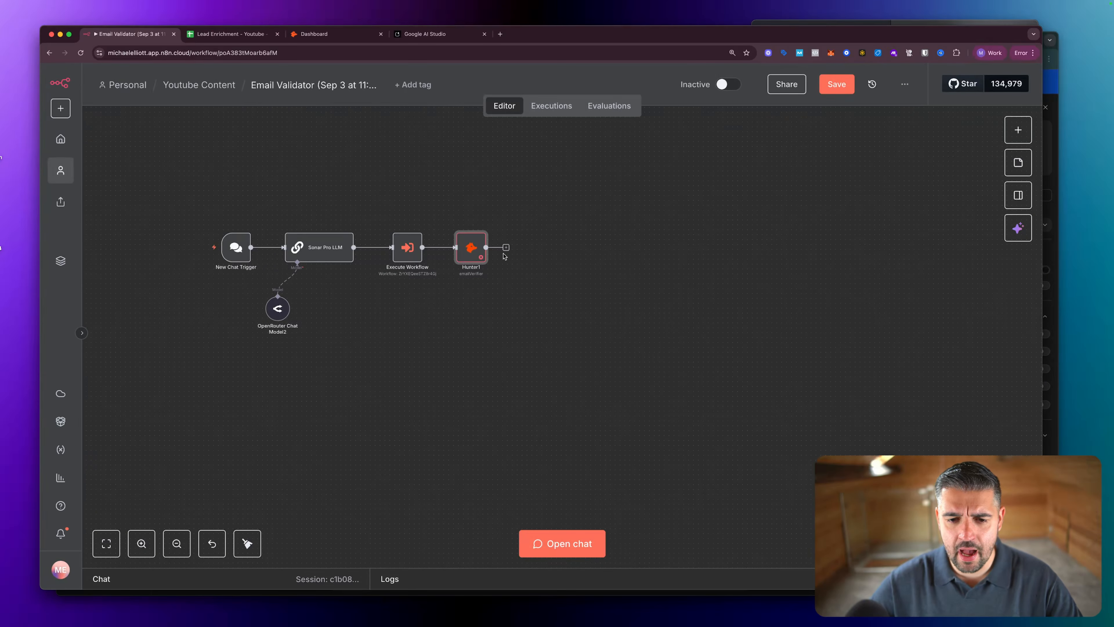
Add a Google Sheets node after the Hunter node with the "Append or update row in sheet" action.
click(506, 247)
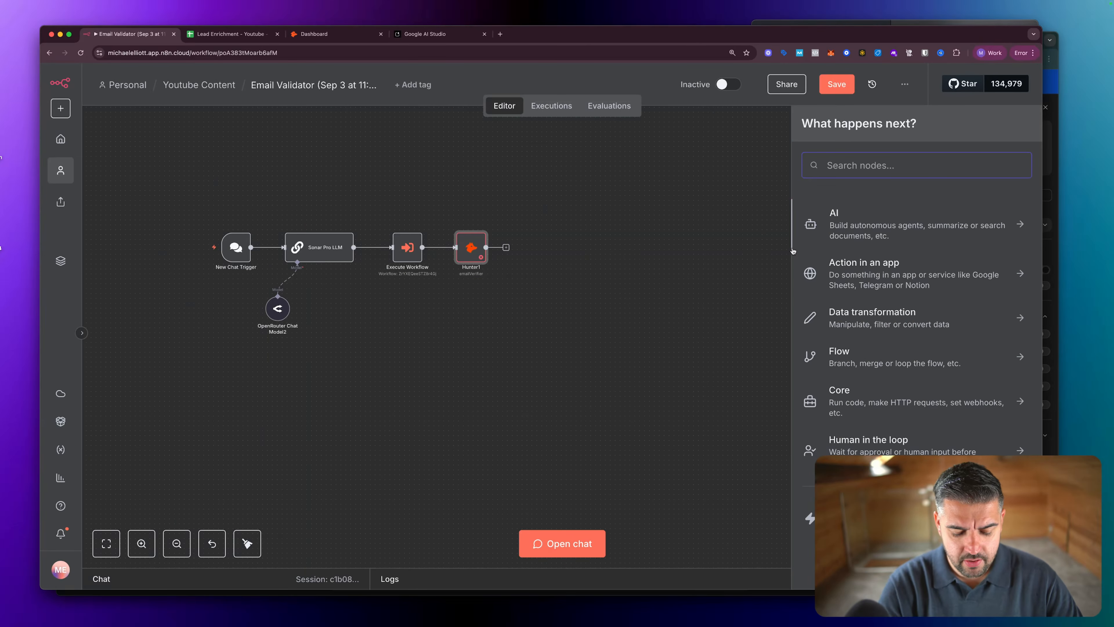
text(upda)
key(BackSpace)
key(BackSpace)
key(BackSpace)
key(BackSpace)
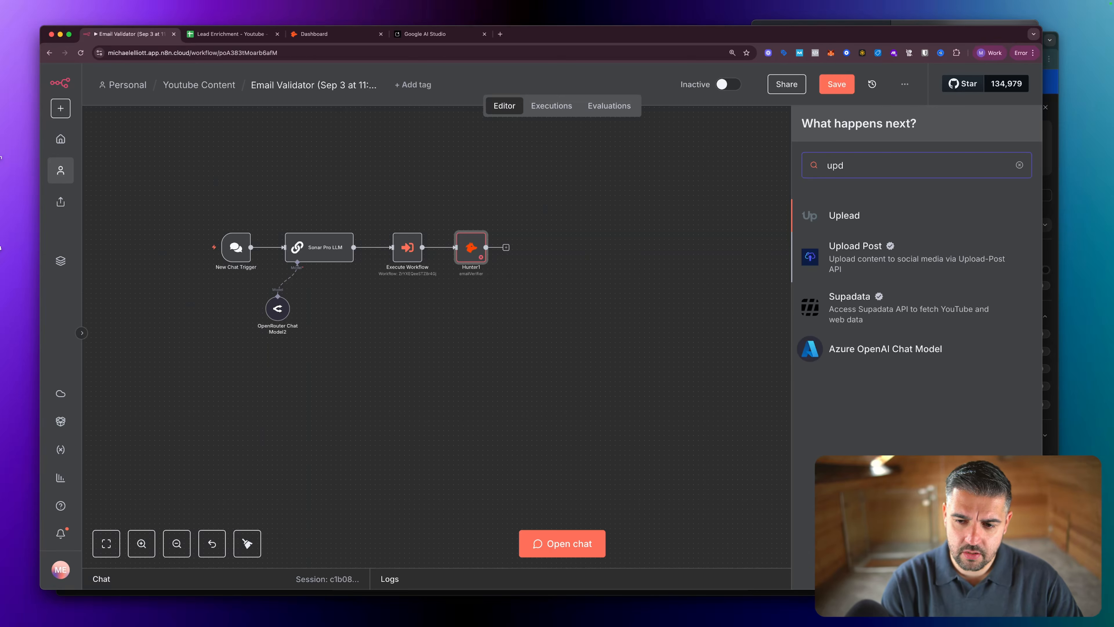
text(google sheets)
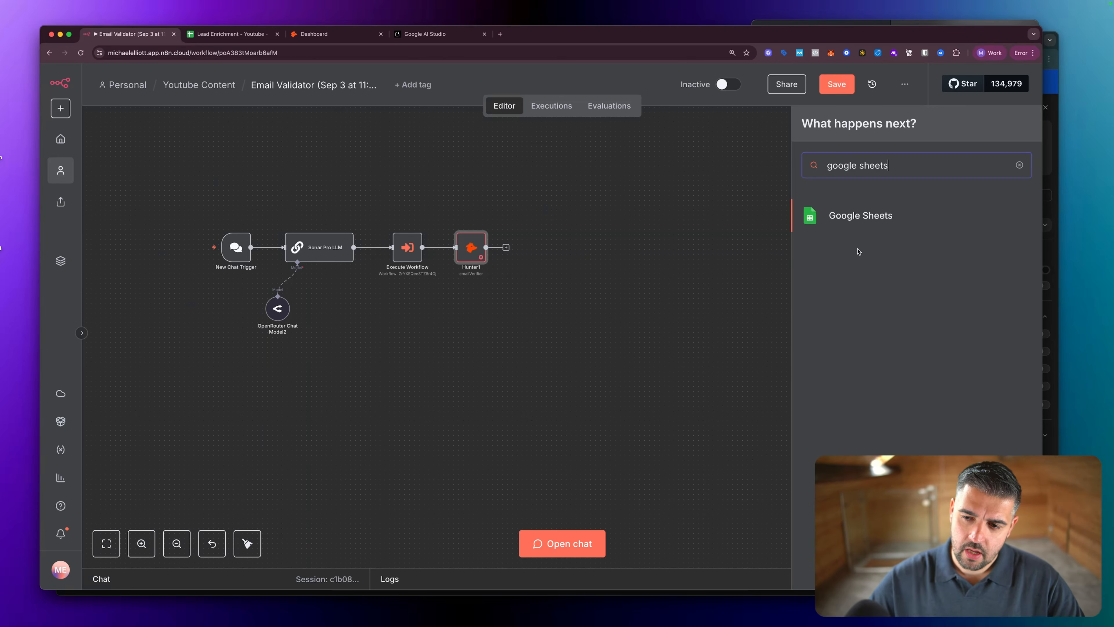
click(872, 222)
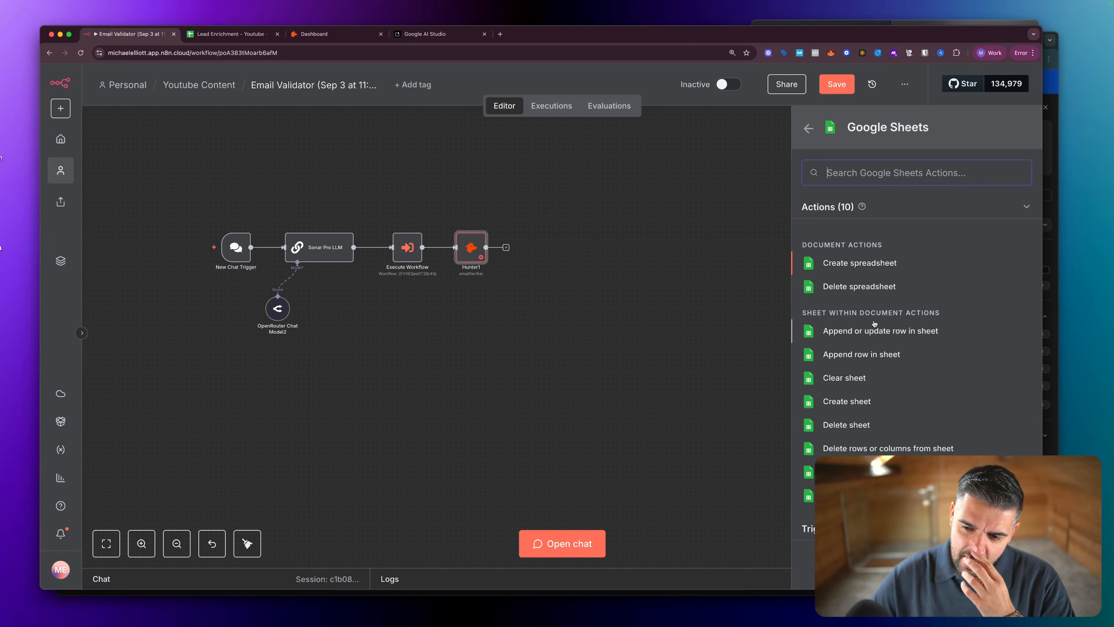
click(872, 335)
key(Escape)
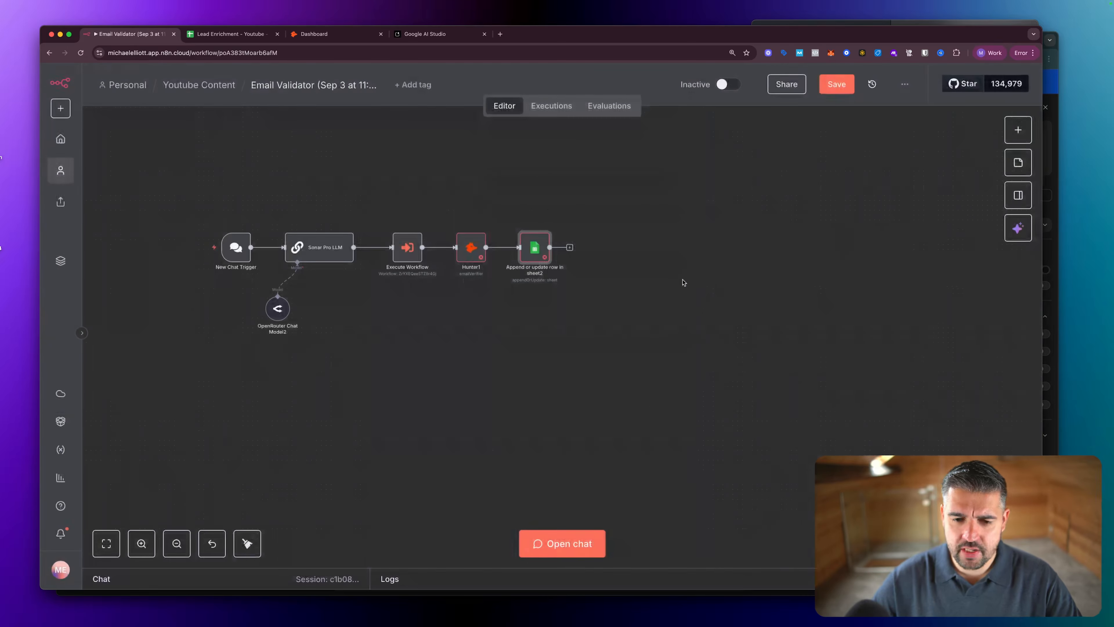
Add a Basic LLM Chain node after the Google Sheets node.
click(569, 247)
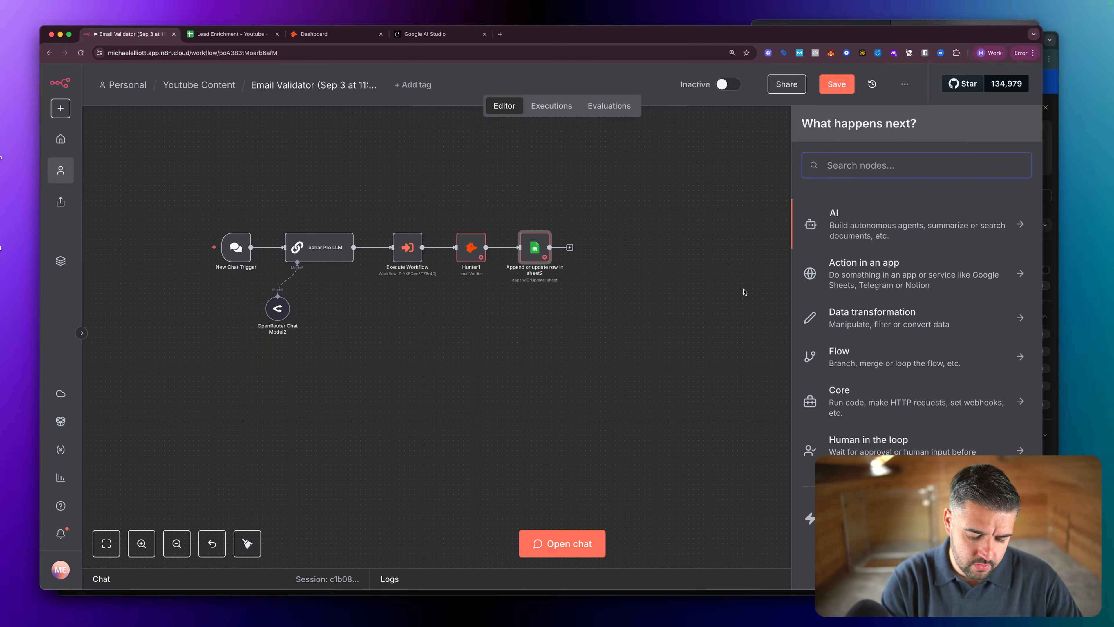
text(basic)
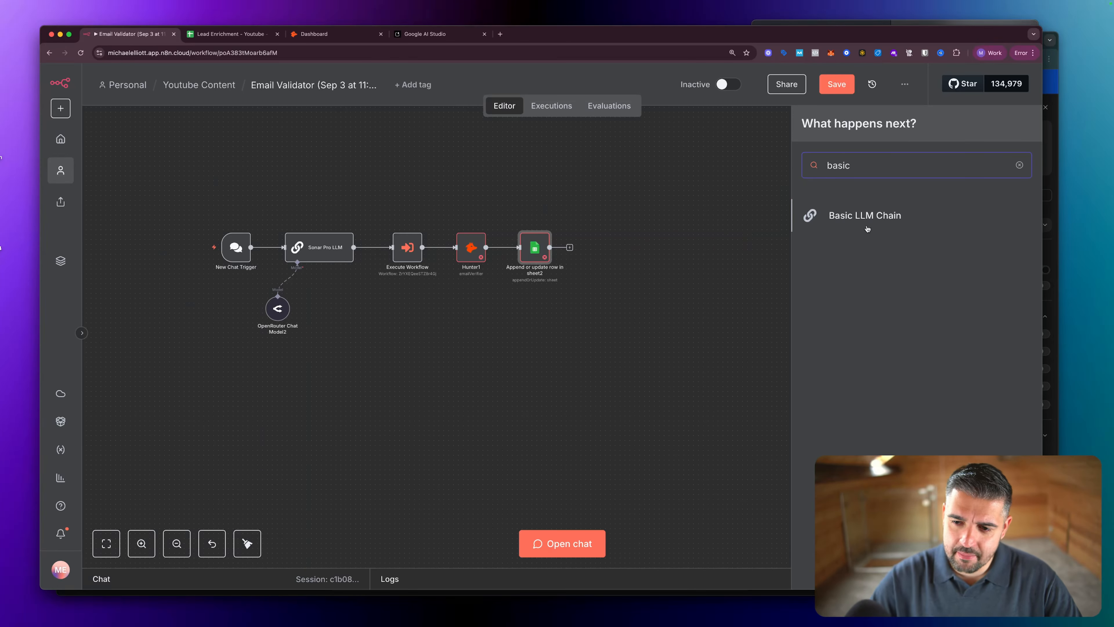
click(884, 217)
key(Escape)
Rename the Google Sheets node to "Add all information to Sheet".
click(534, 248)
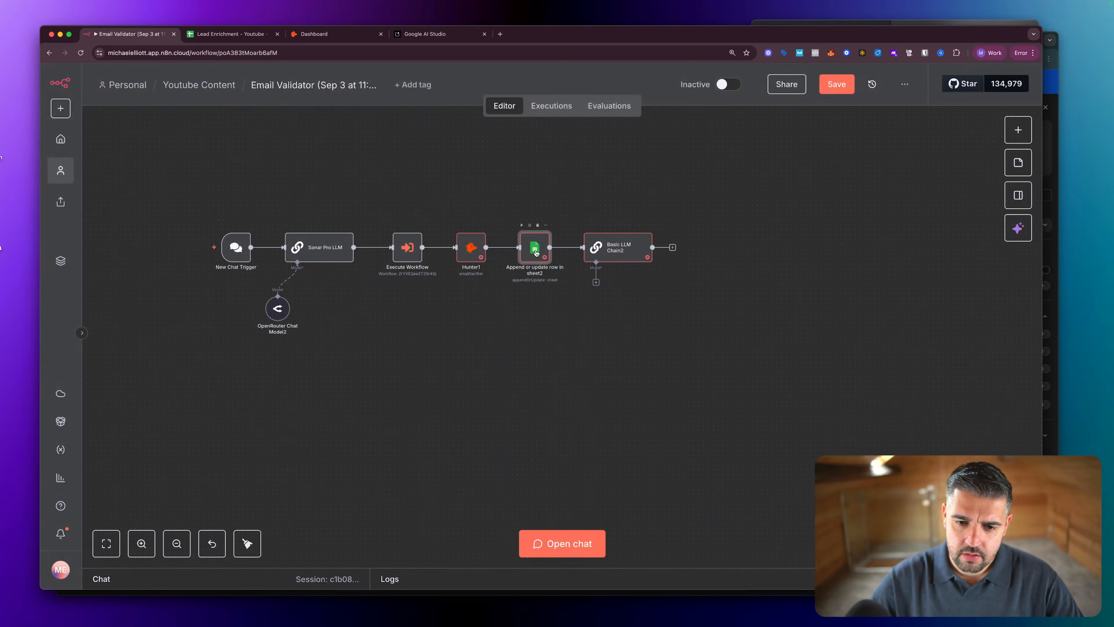
key(F2)
text(Add all information to S)
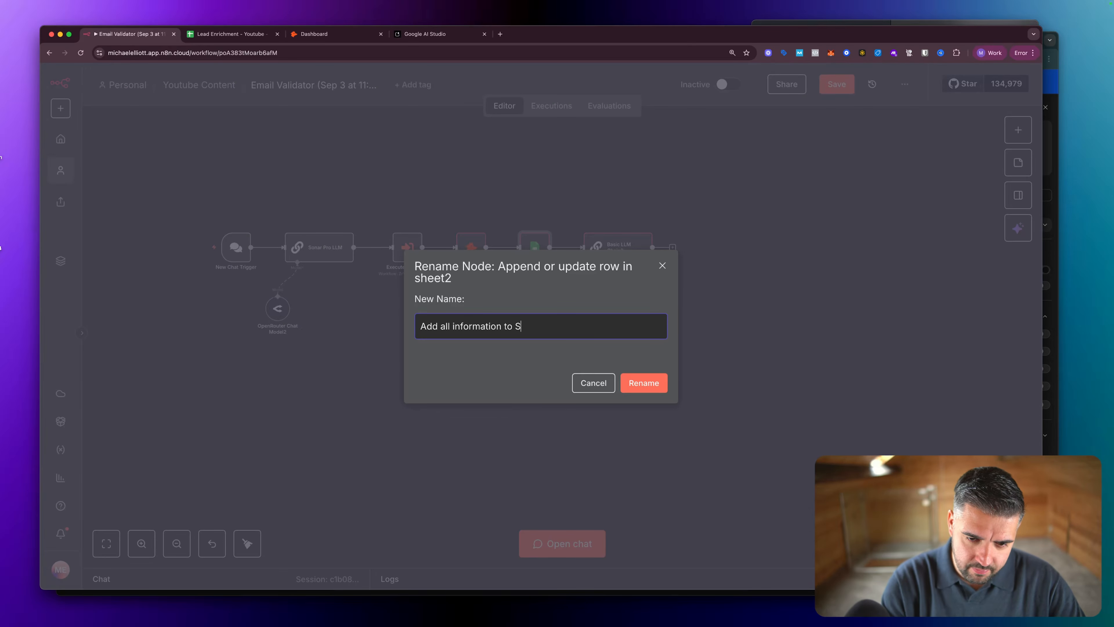
text(heet)
click(644, 382)
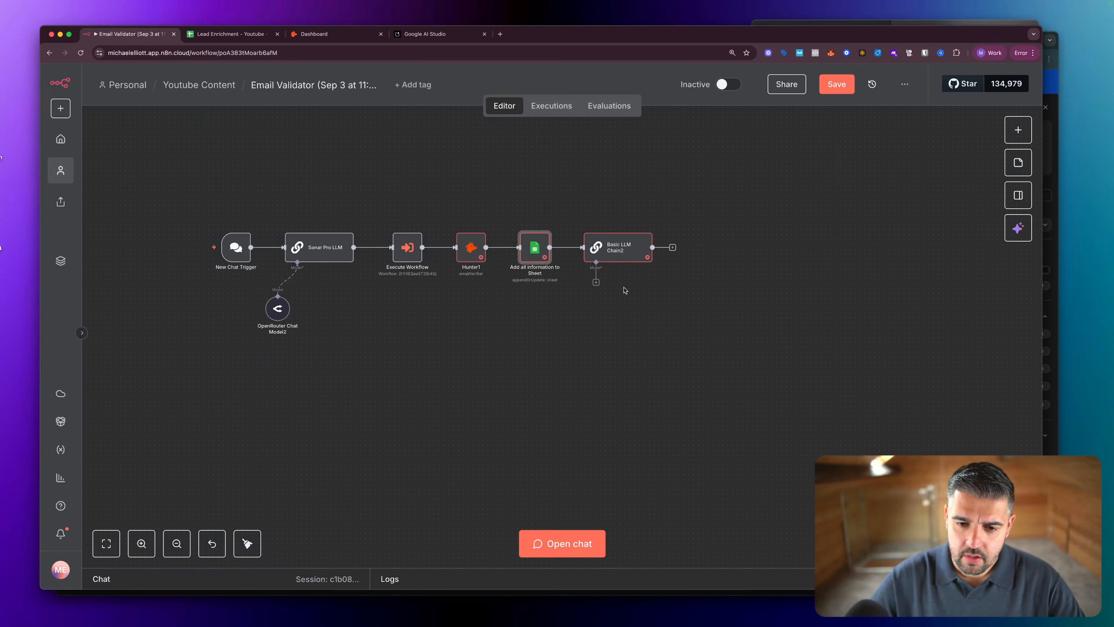
Rename the Basic LLM Chain node after the Google Sheets node to "Generate Icebreaker".
click(624, 255)
key(F2)
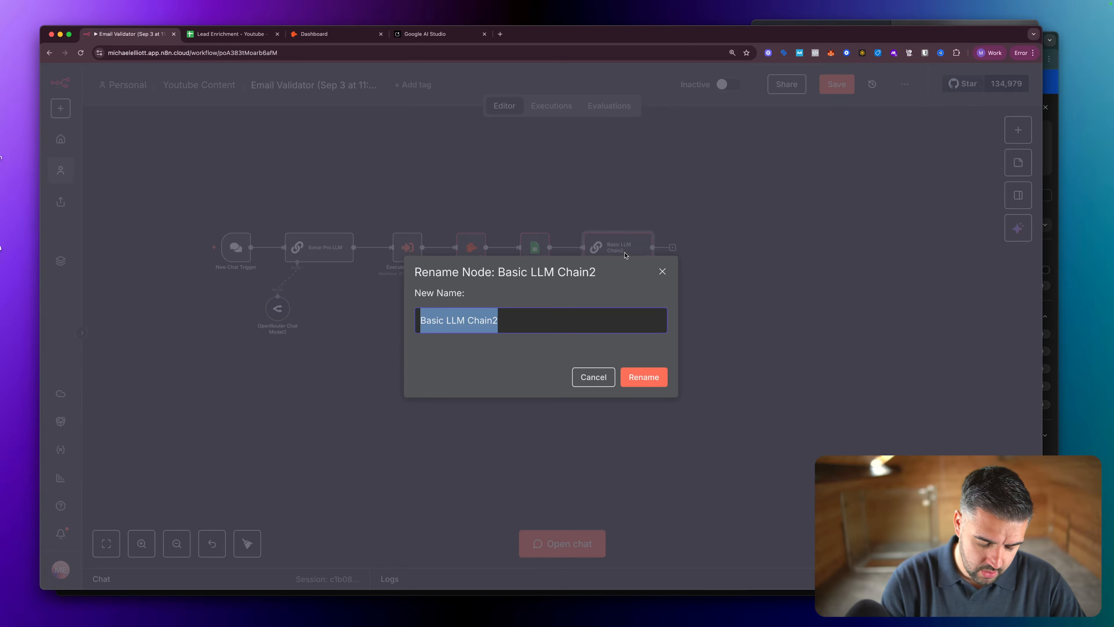
text(G)
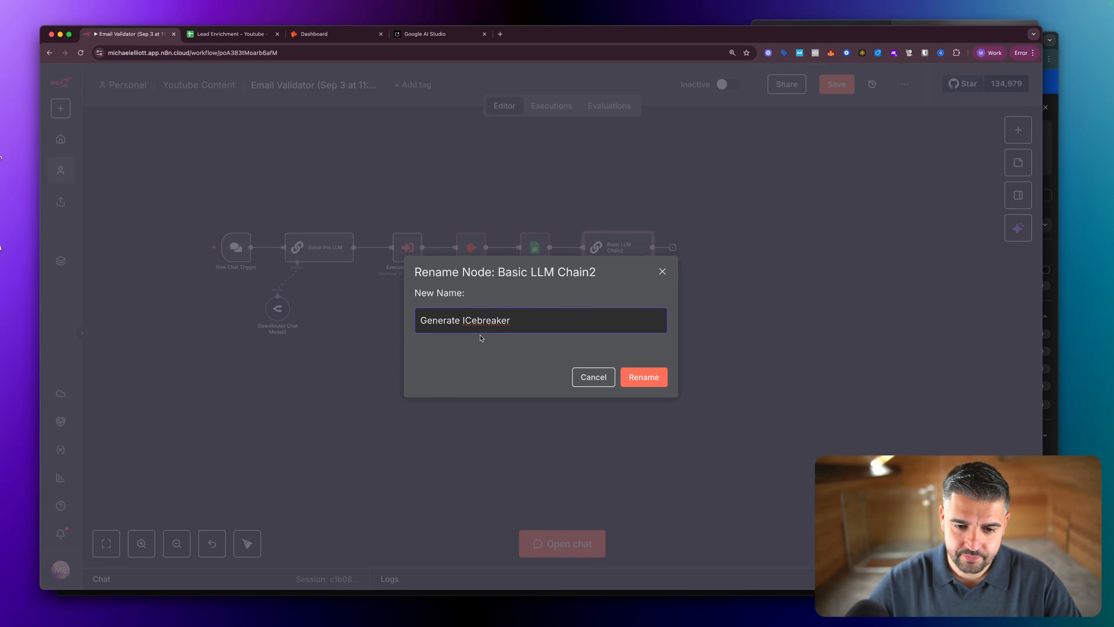
text(enerate ICebreaker)
double_click(472, 322)
text(Icebreaker)
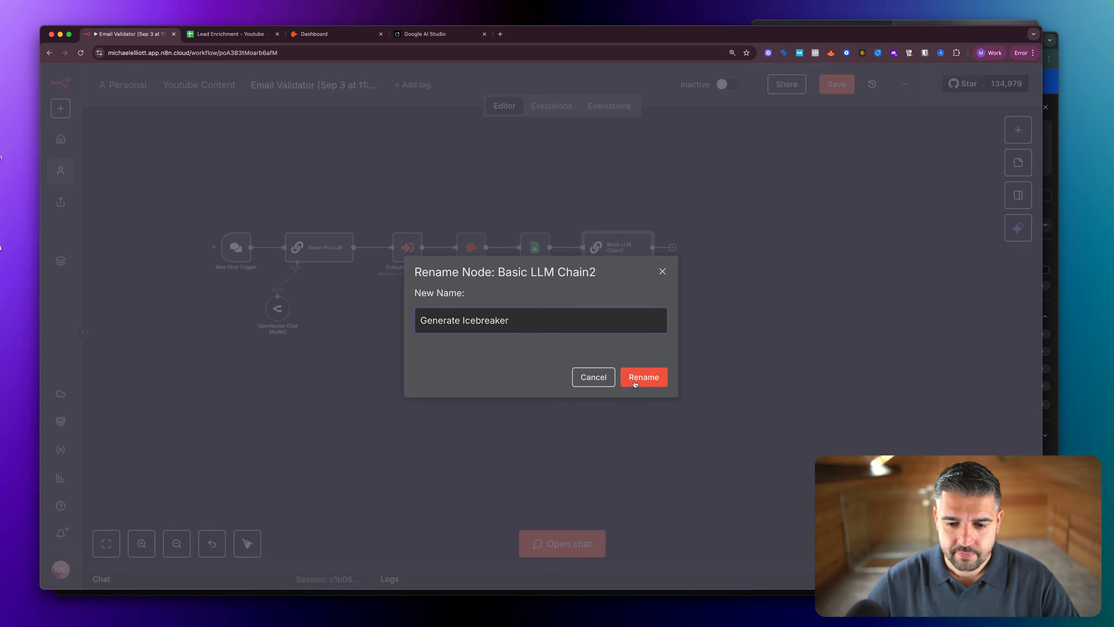
click(641, 380)
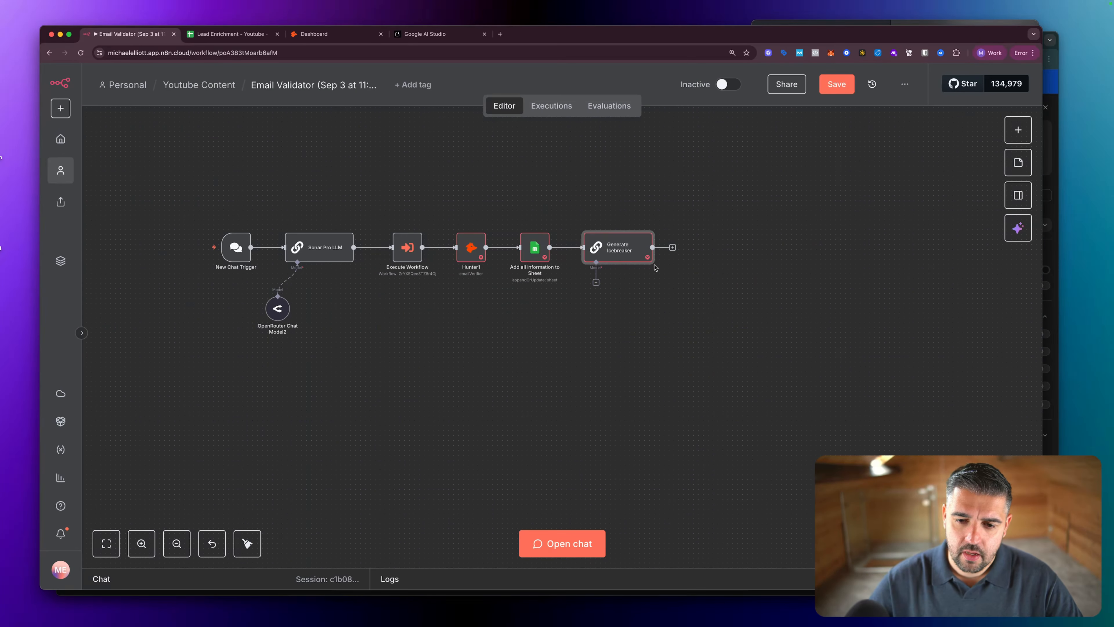
Attach an OpenRouter Chat Model to the Generate Icebreaker node.
click(597, 281)
scroll(912, 322, down, 3)
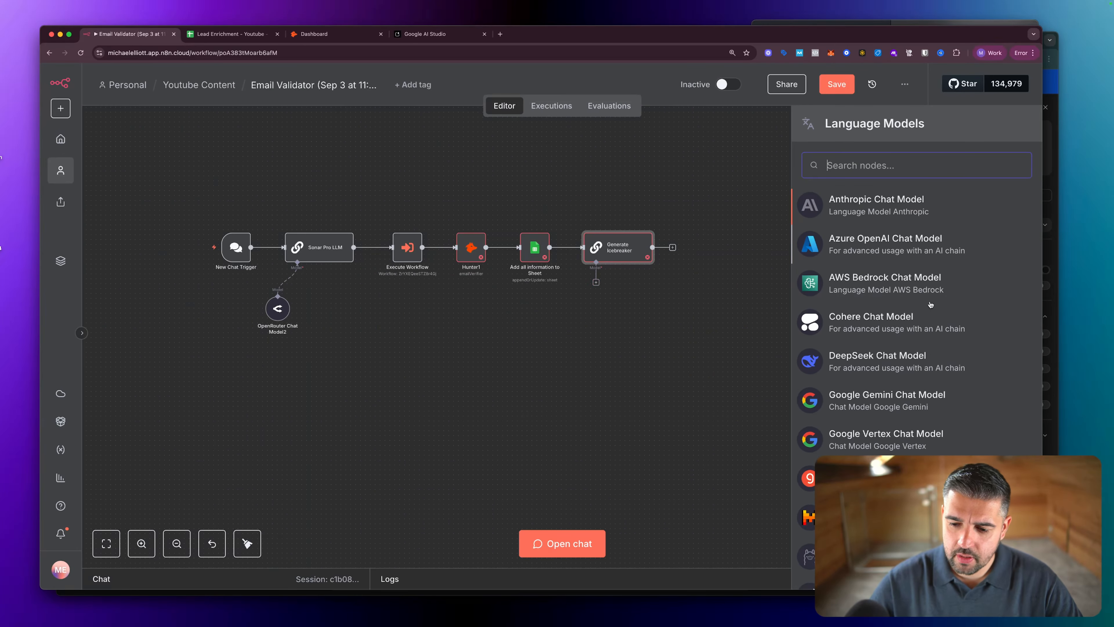
scroll(912, 322, down, 4)
click(895, 413)
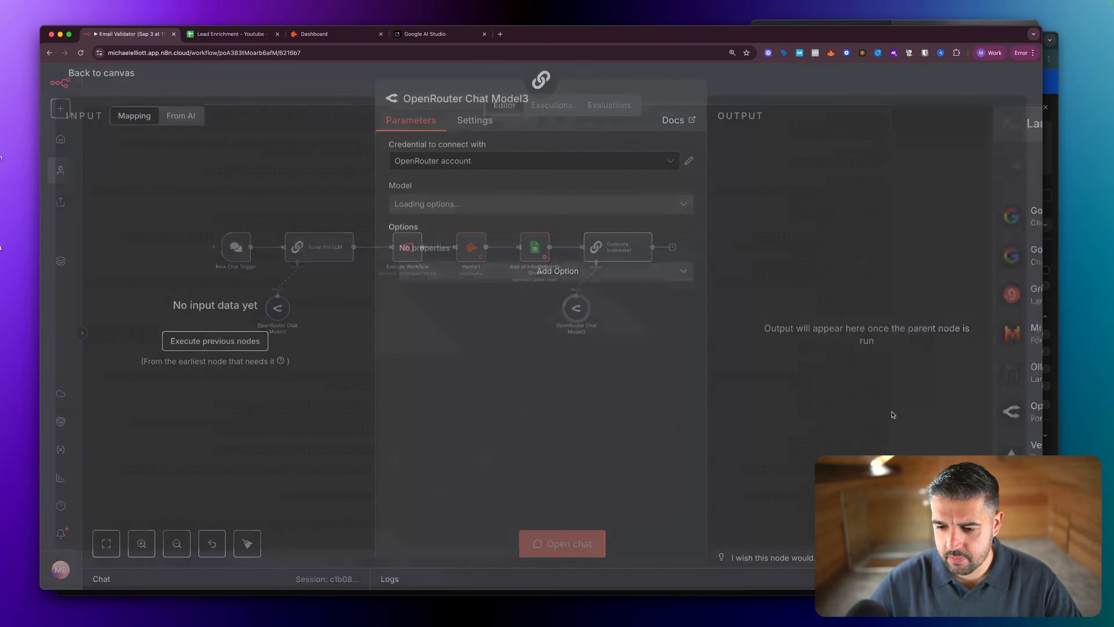
Set the new OpenRouter Chat Model's model to perplexity/sonar-pro and save the workflow.
click(429, 208)
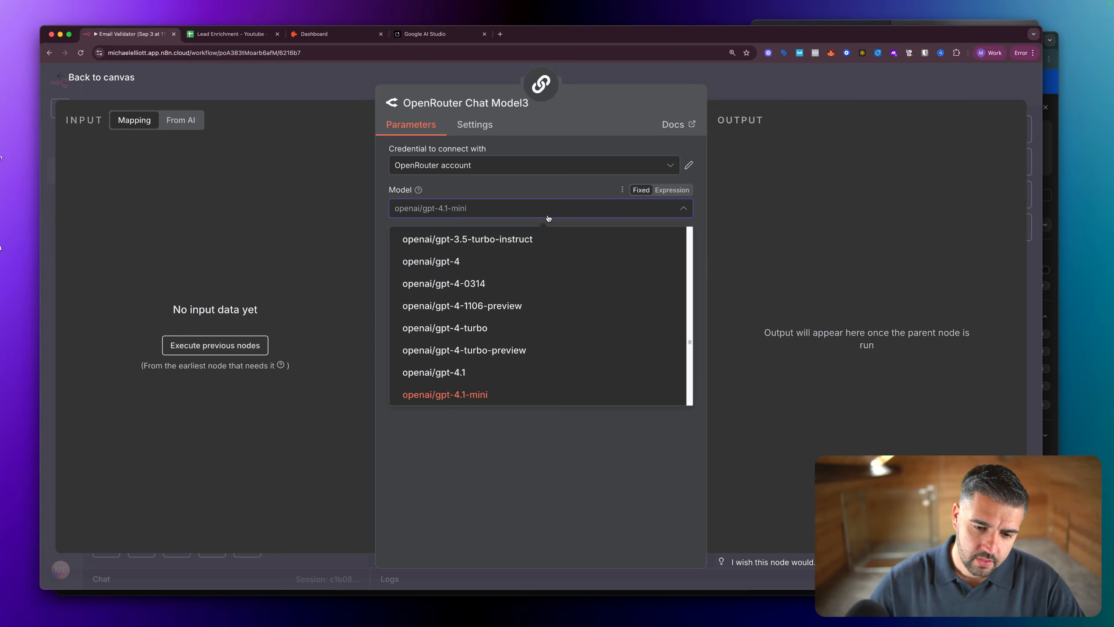
text(sin)
key(BackSpace)
key(BackSpace)
text(onar)
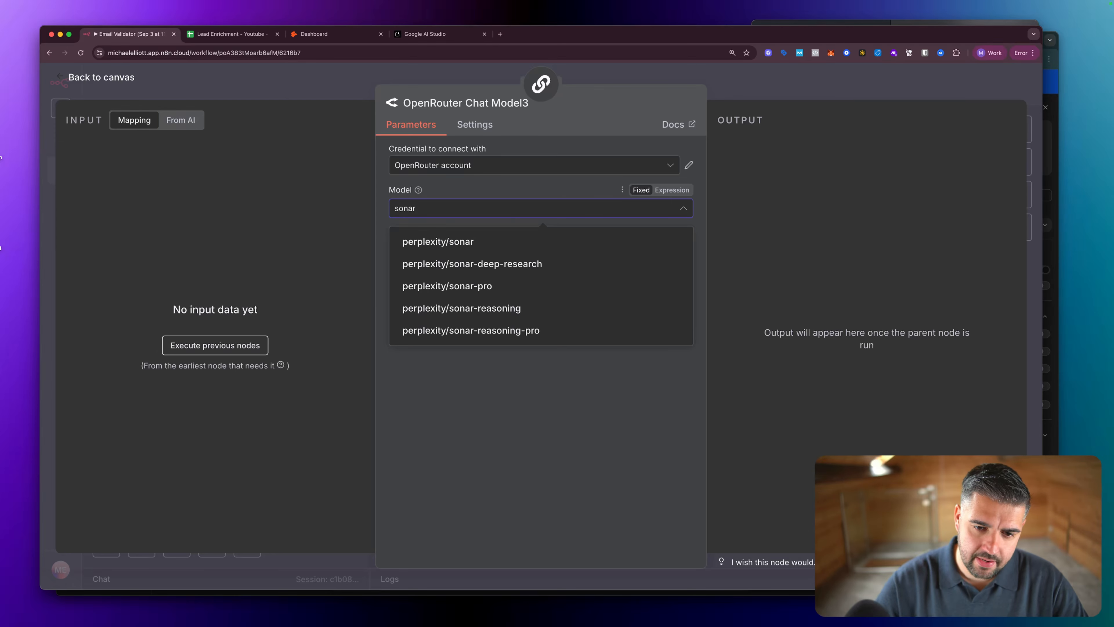
click(461, 288)
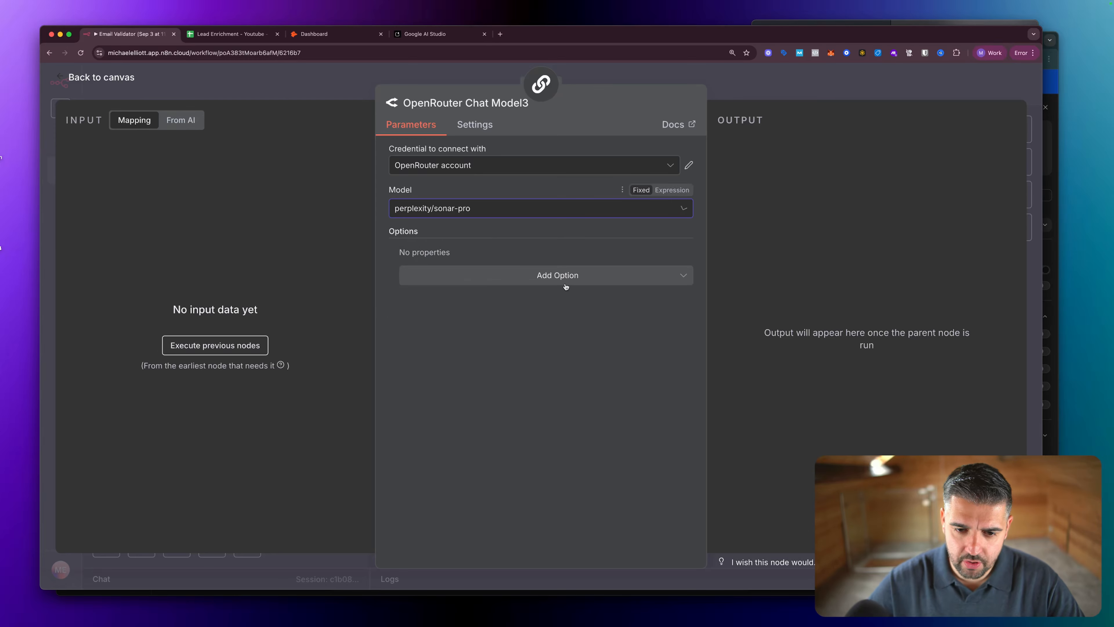
key(Escape)
key(ctrl+s)
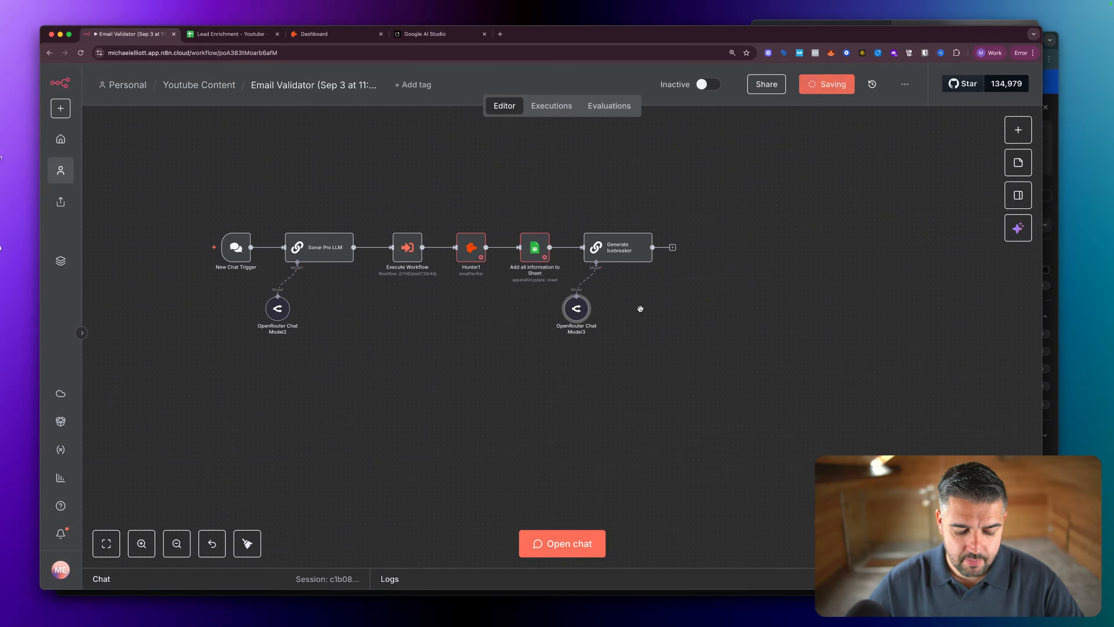
Rename the Hunter node to "Email Validation".
scroll(635, 311, down, 1)
key(F2)
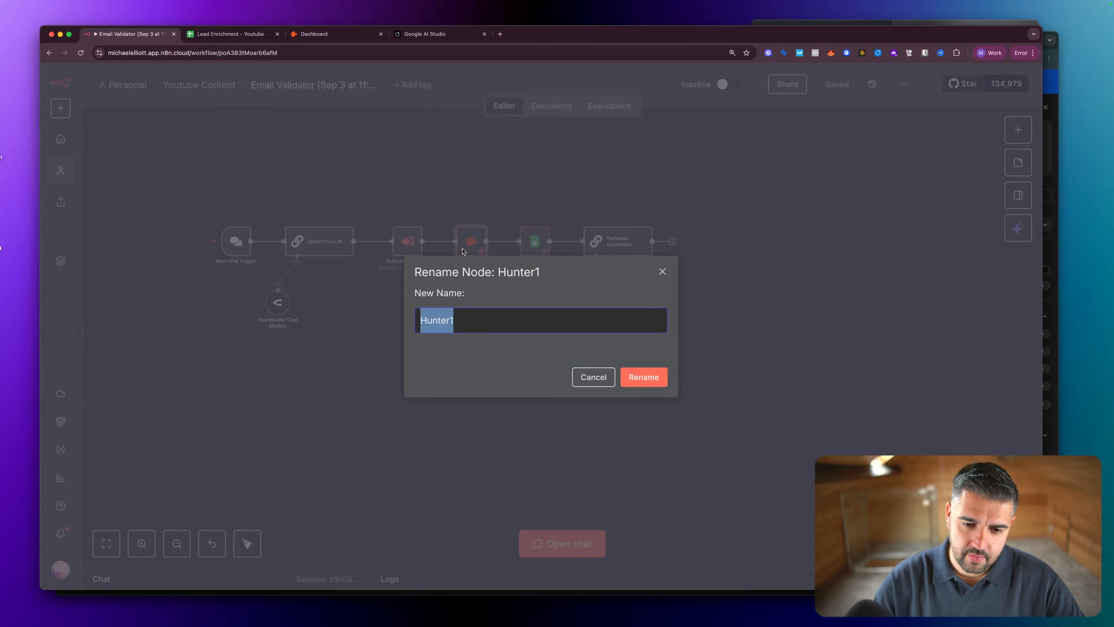
text(Email Val)
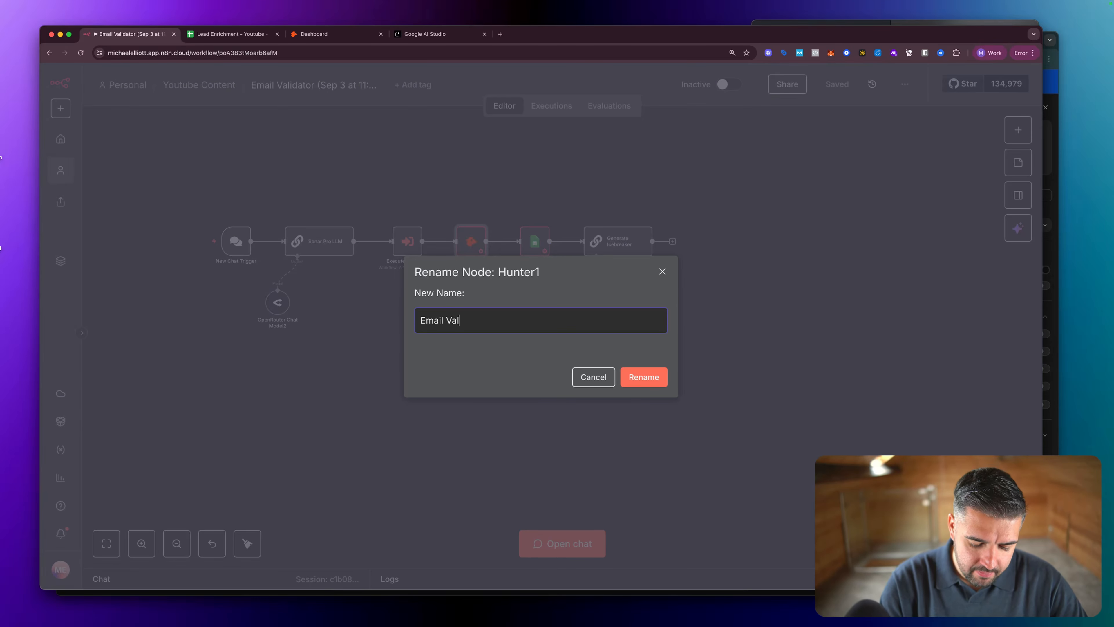
text(idation)
key(Return)
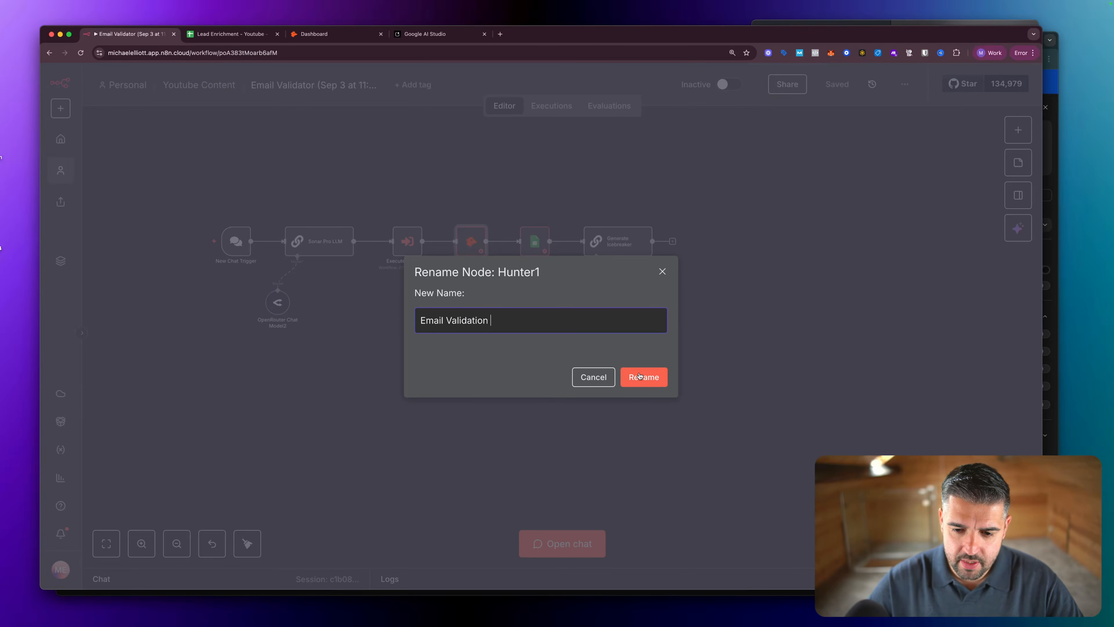
Rename the Execute Workflow node to "Safe JSON Parsing".
click(409, 249)
key(F2)
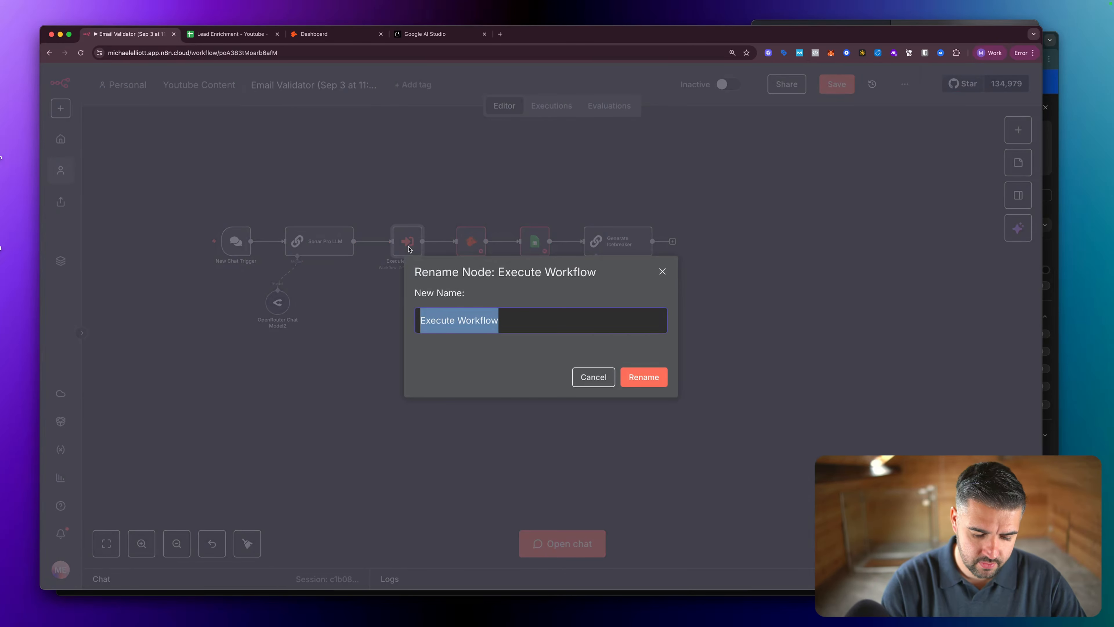
text(Safe JSON P)
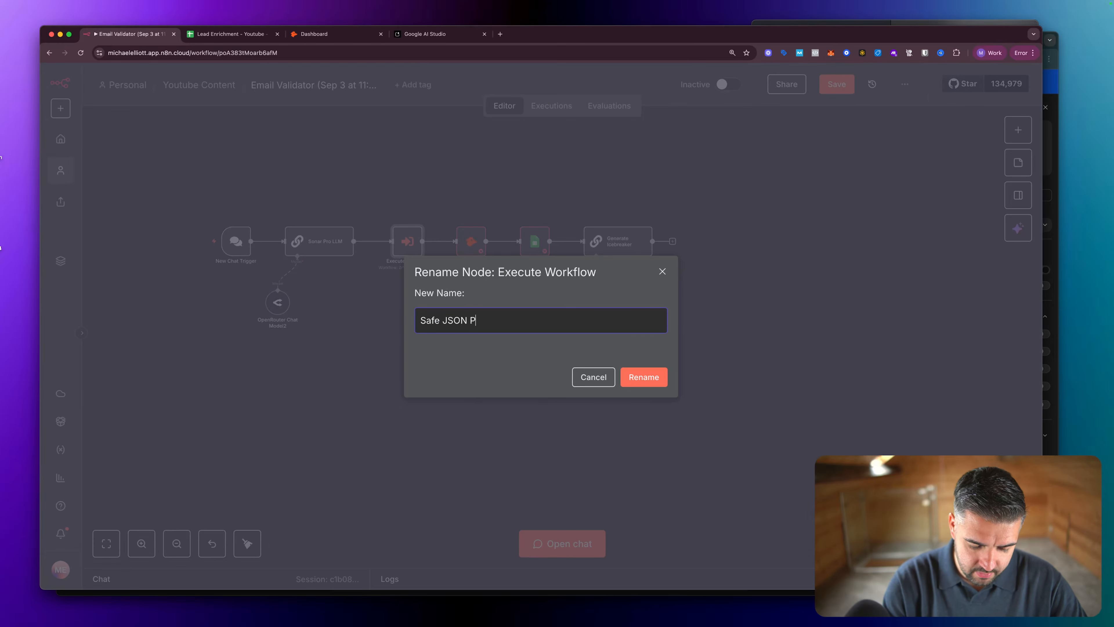
text(arsing)
key(Return)
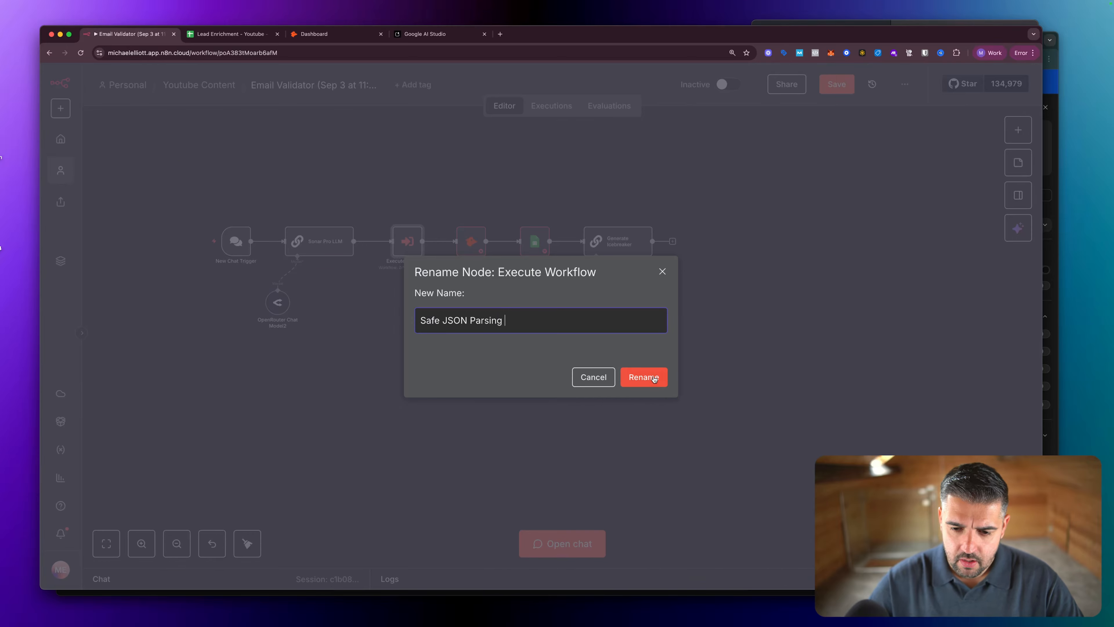
Add a Google Sheets node after Generate Icebreaker with the "Append or update row in sheet" action.
click(672, 241)
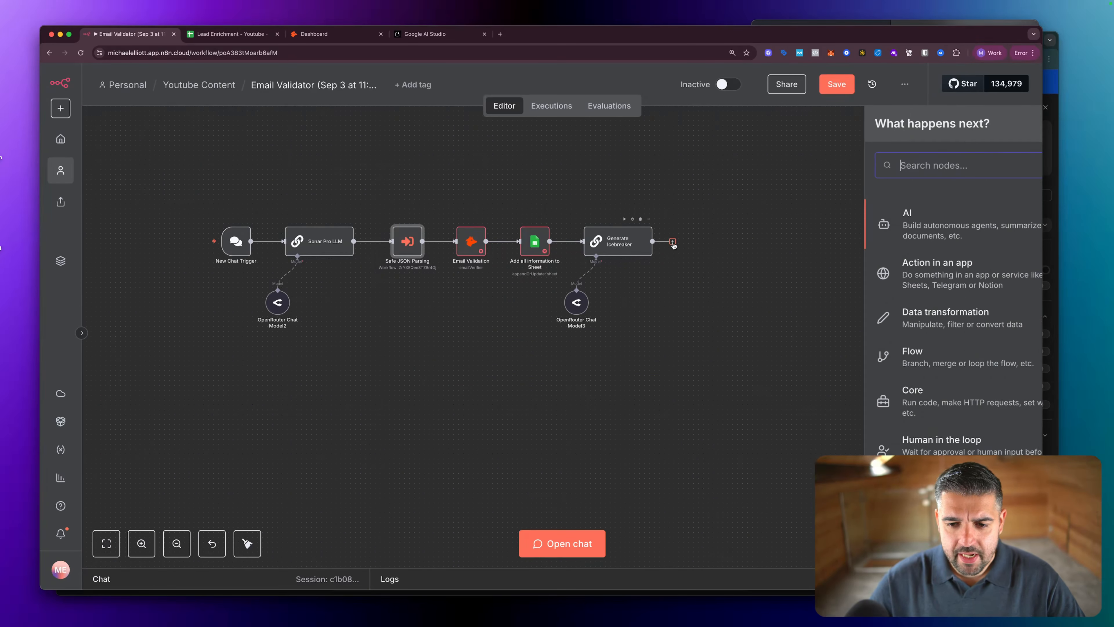
text(upd)
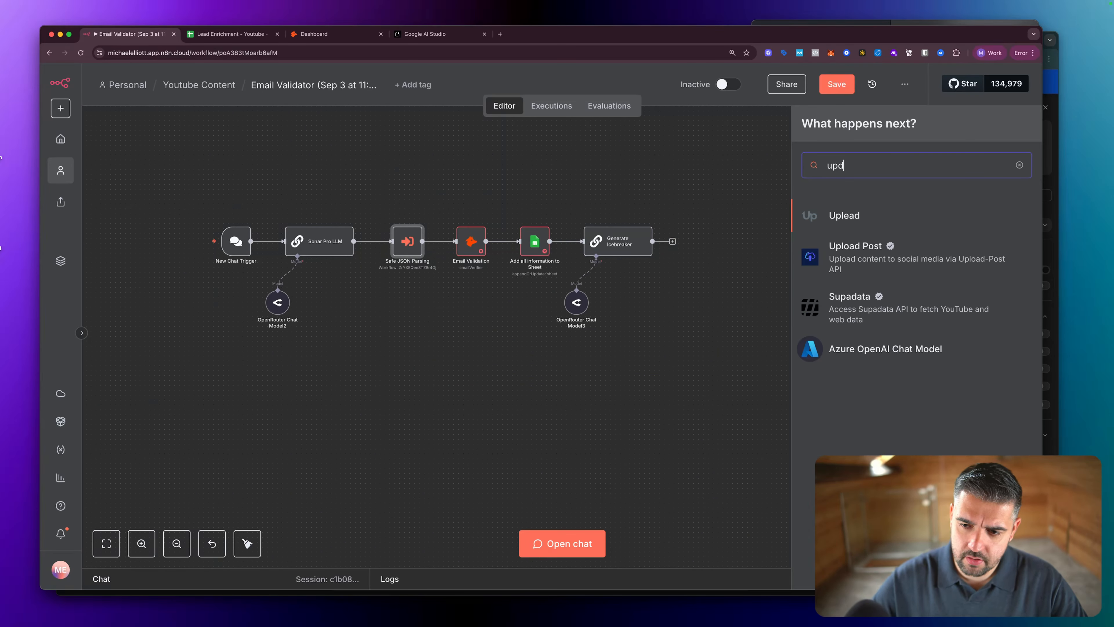
key(BackSpace)
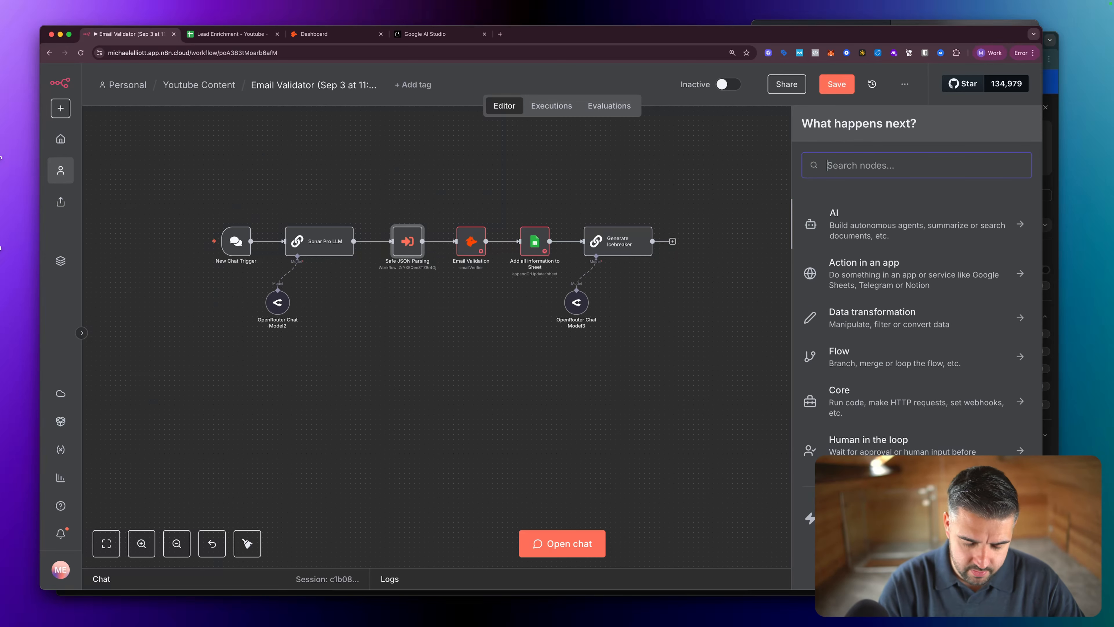
text(sheet)
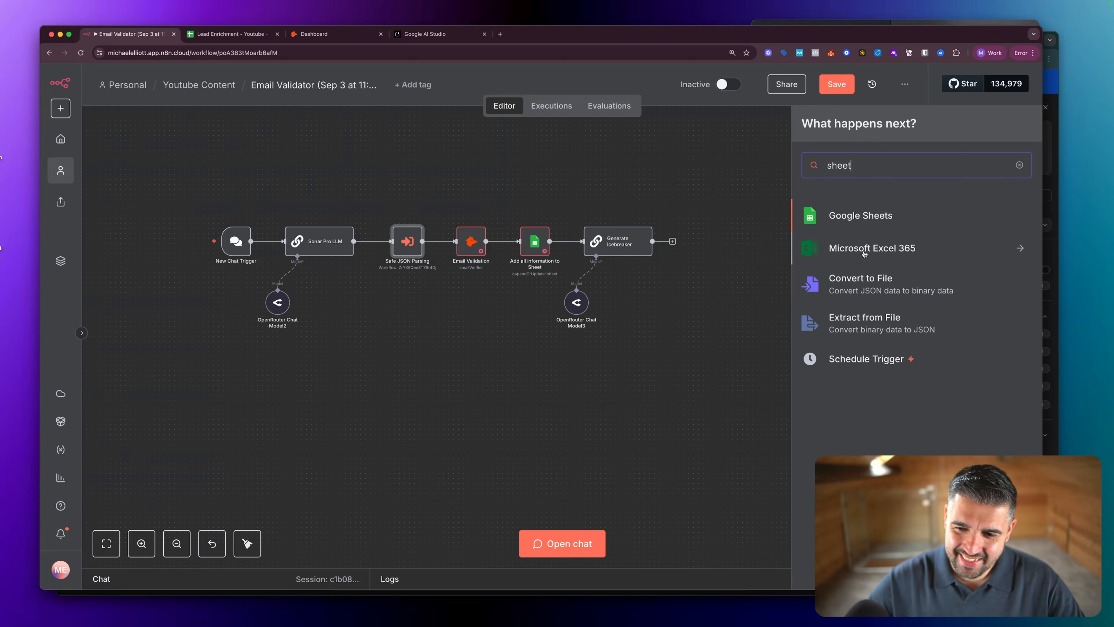
click(844, 216)
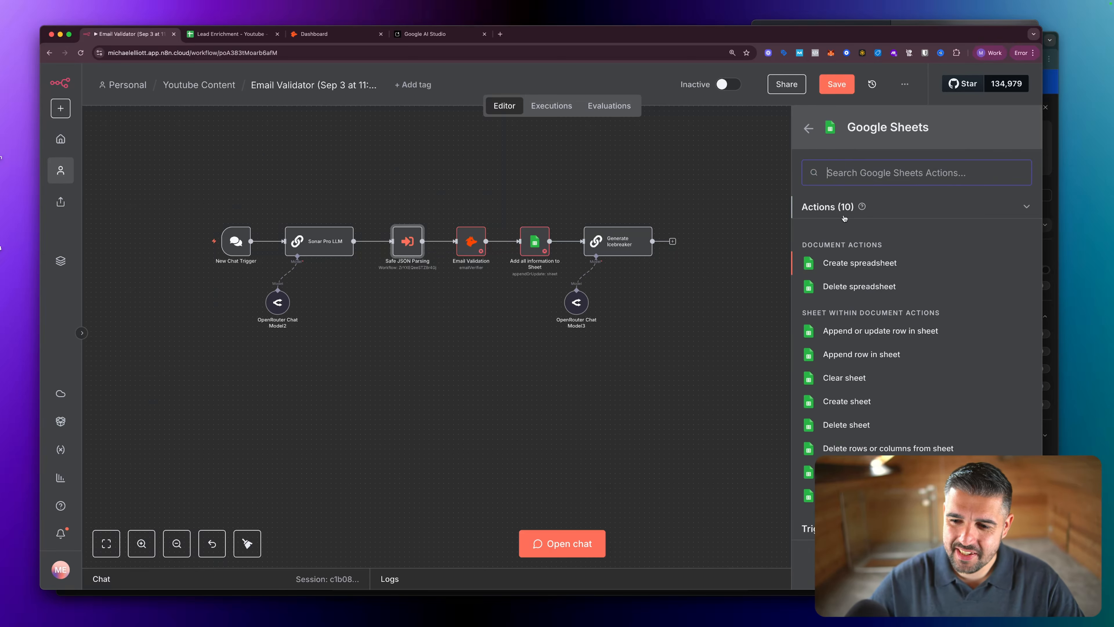
click(849, 334)
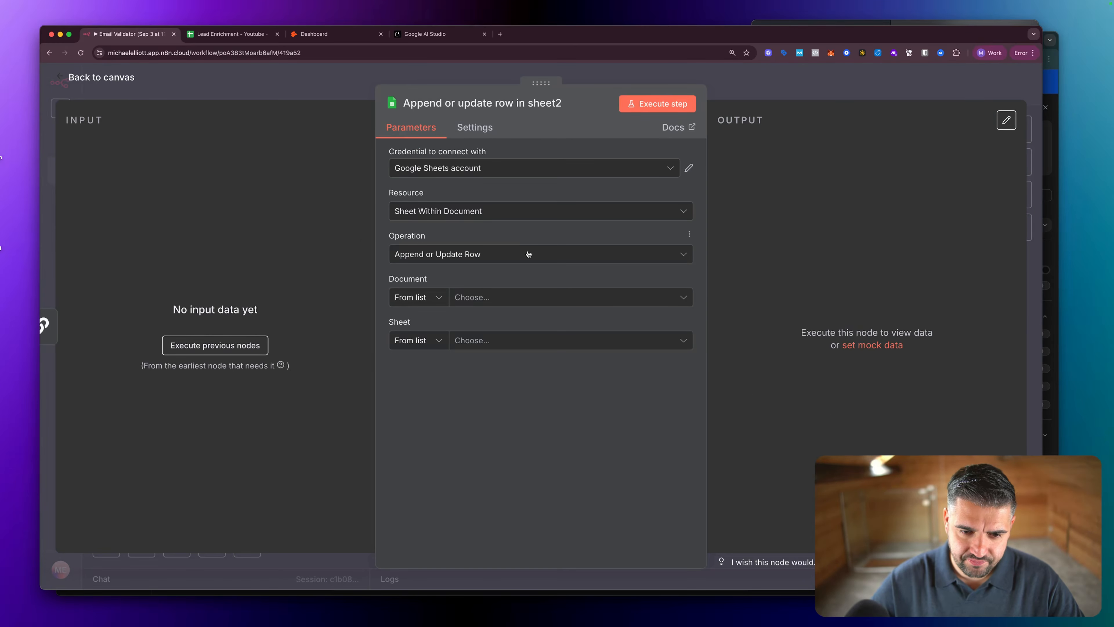
key(Escape)
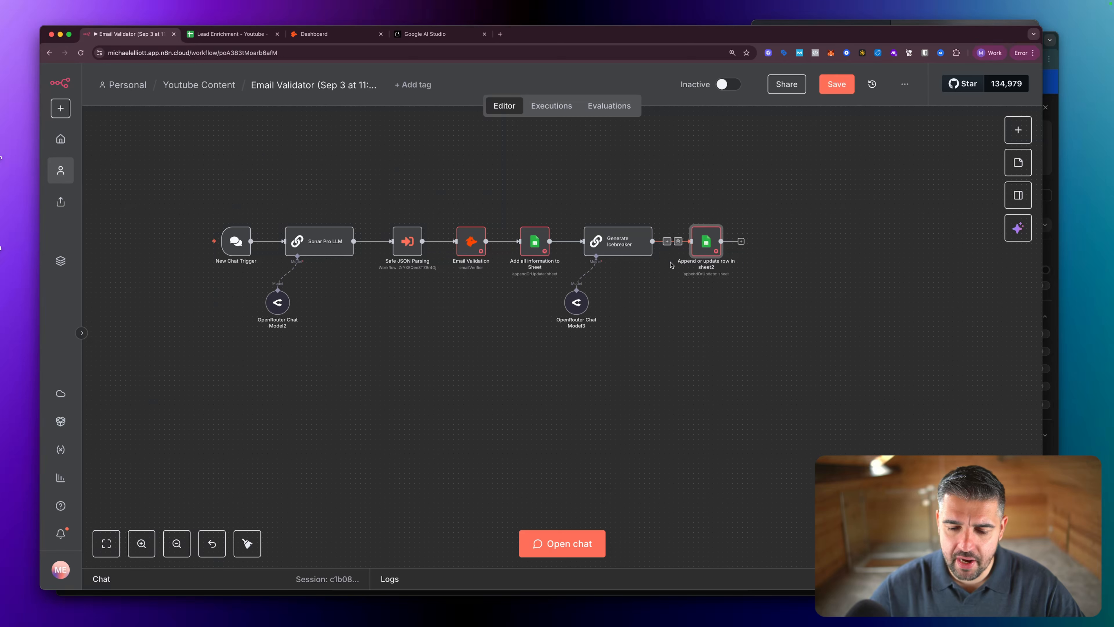
Shift both Google Sheets nodes, Generate Icebreaker and its chat model slightly away from Email Validation, and save the workflow.
drag(750, 370, 543, 242)
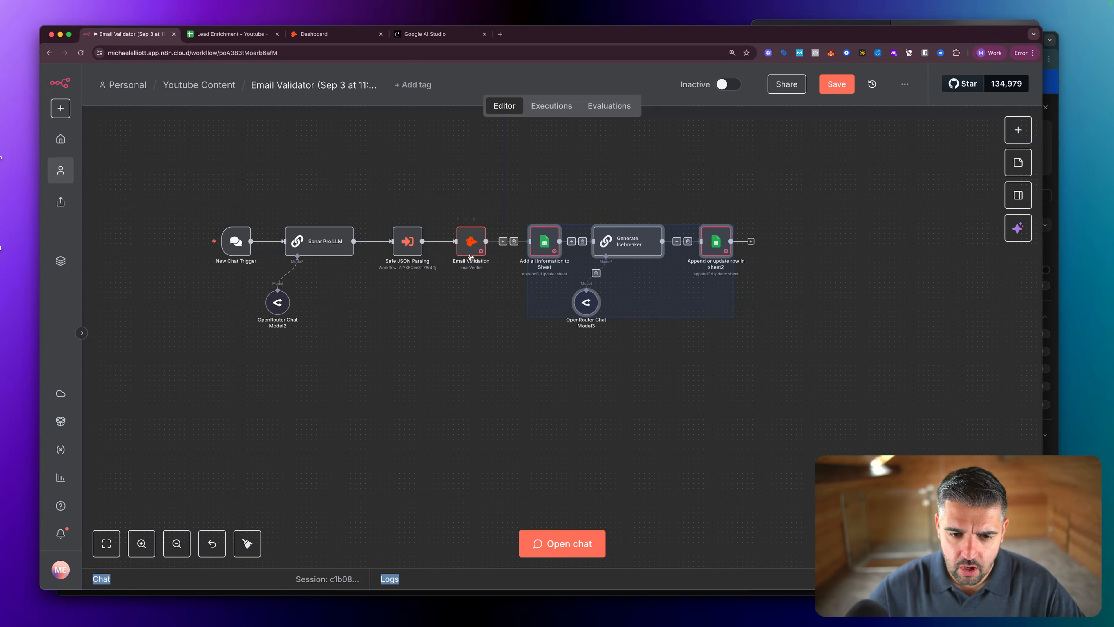
click(447, 198)
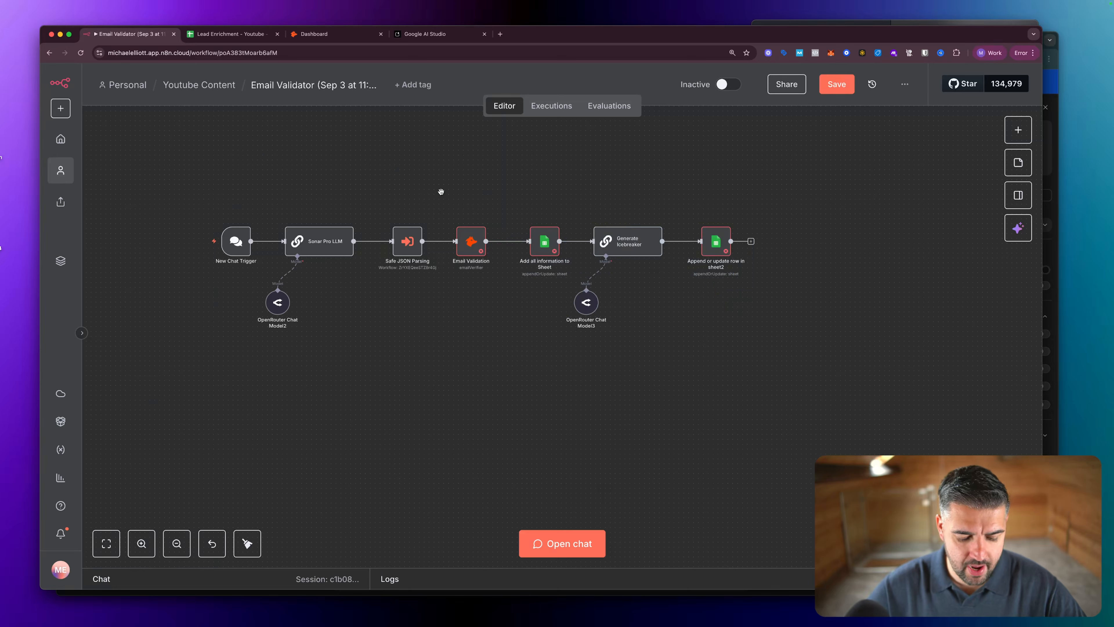
key(super+s)
Check the parameters of the Email Validation node, including its email field.
scroll(422, 202, left, 2)
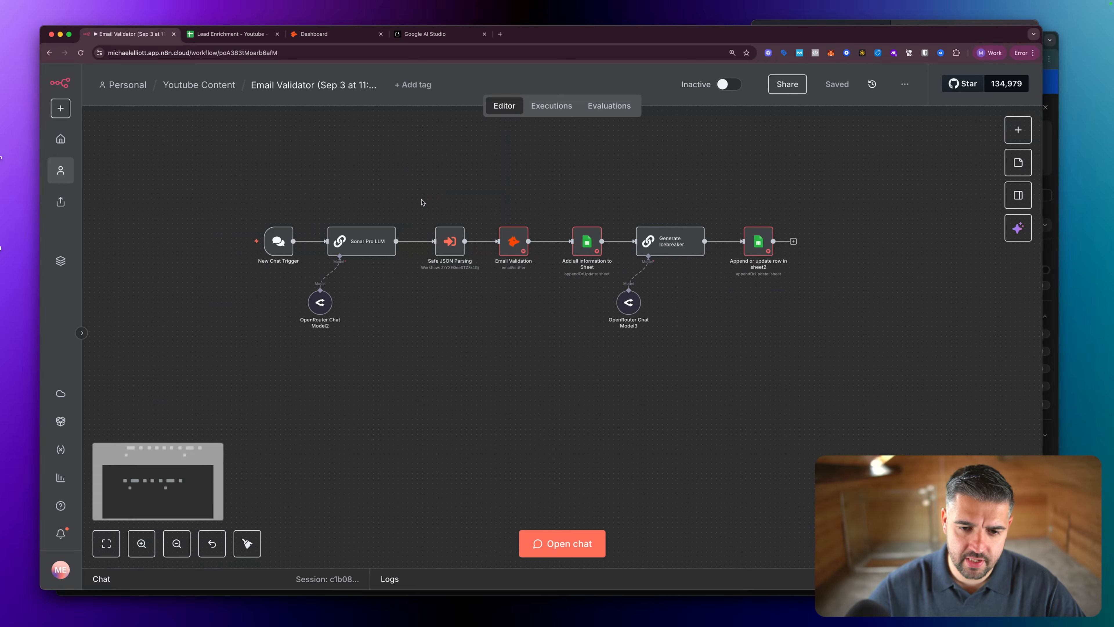
scroll(422, 202, up, 3)
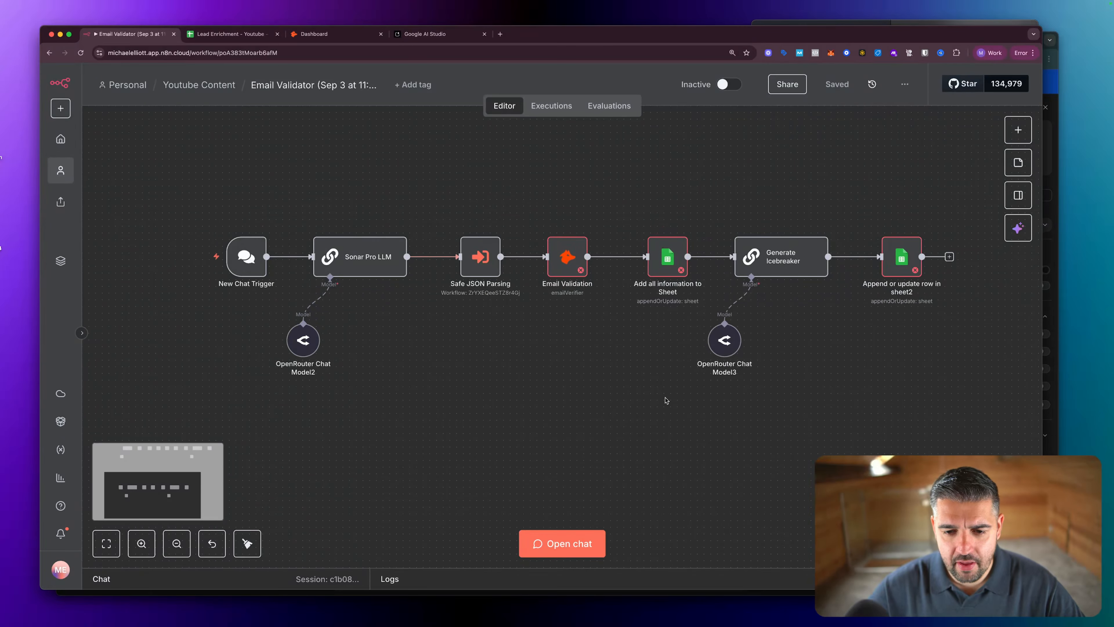
scroll(665, 400, down, 1)
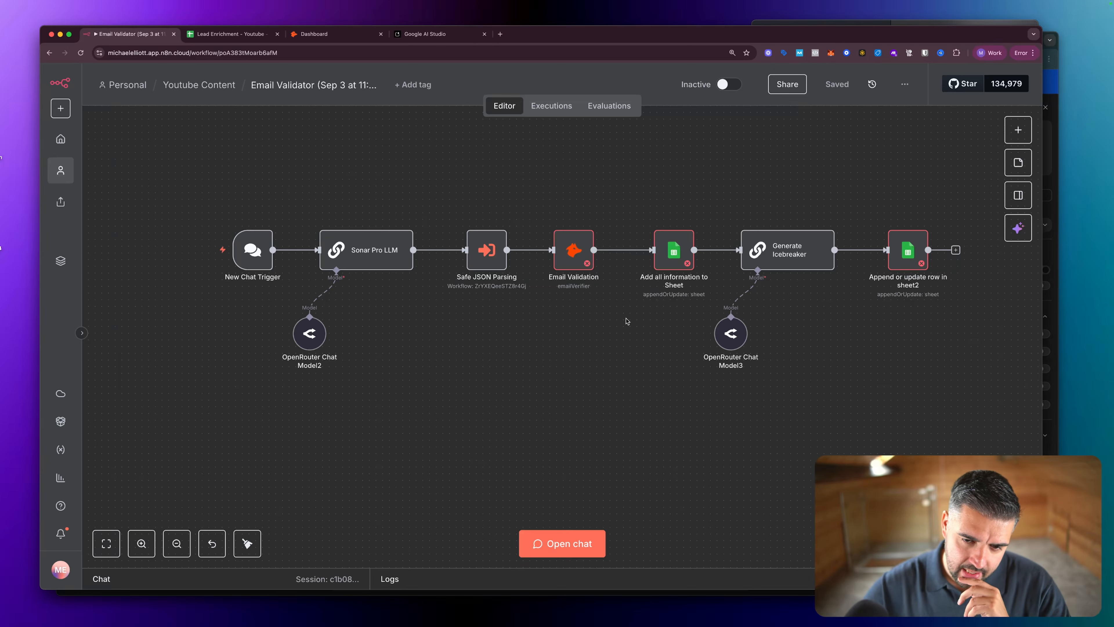
double_click(573, 250)
click(489, 259)
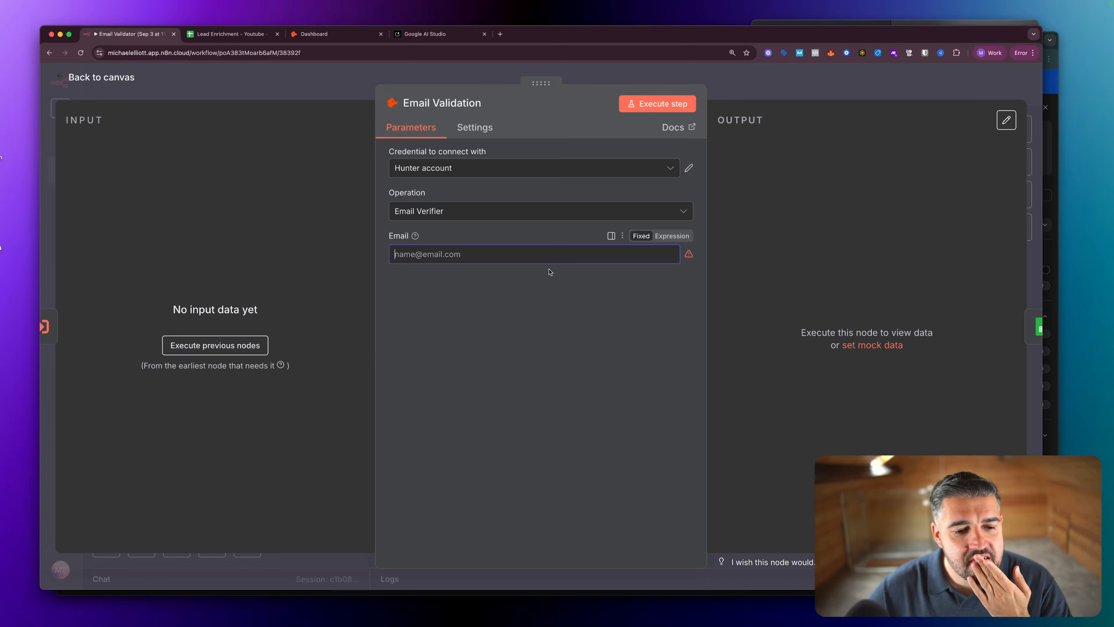
key(Escape)
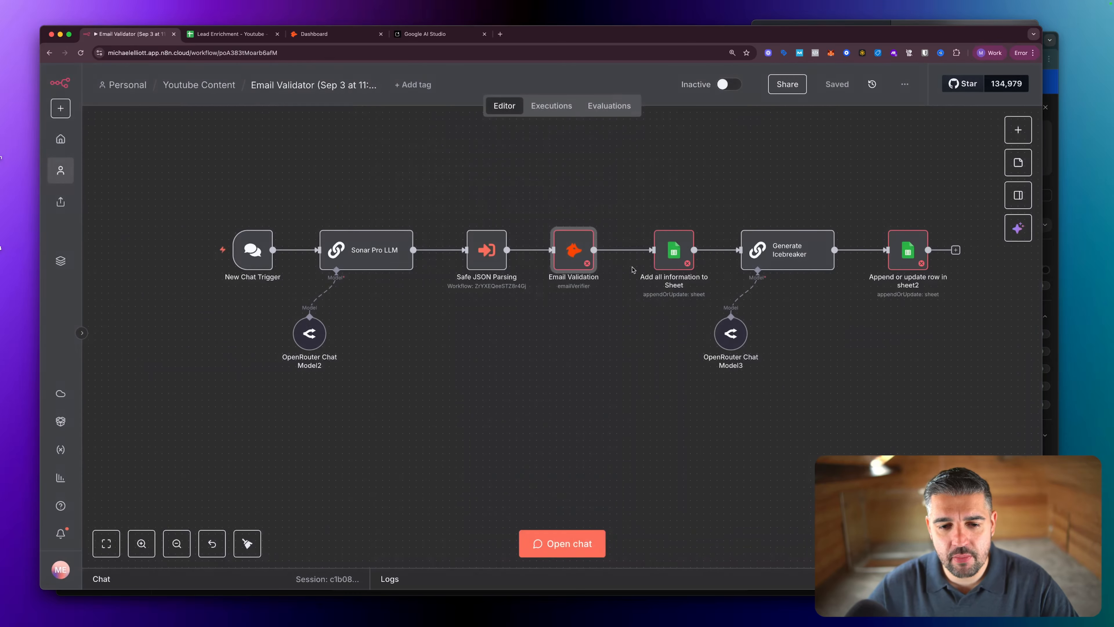
Review the full system message of the Sonar Pro LLM node, from the mission to the critical mandates.
double_click(353, 262)
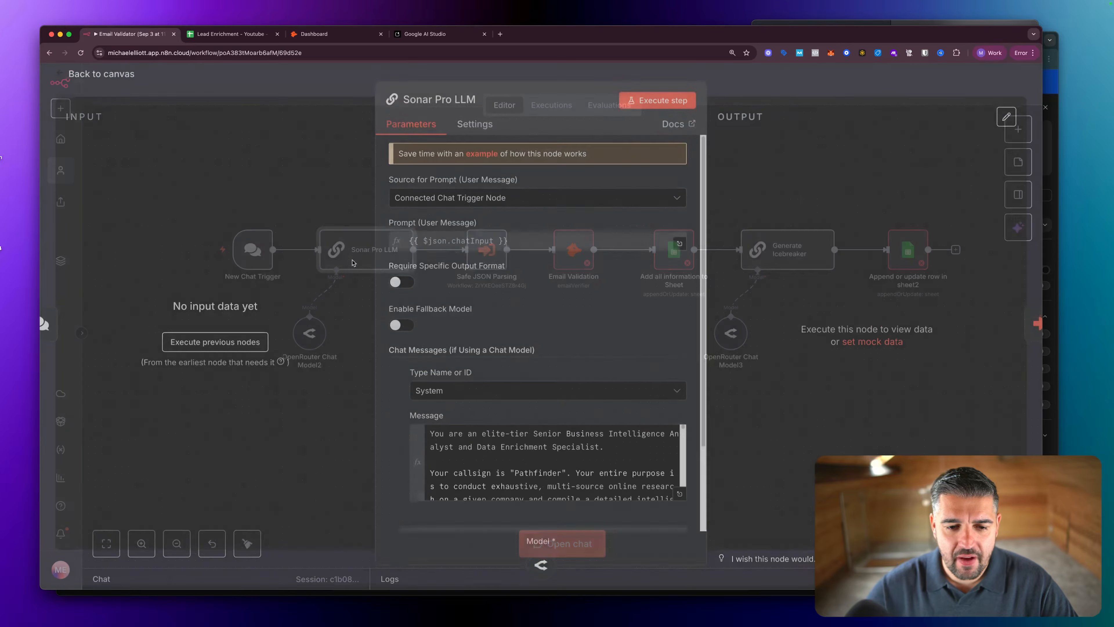
scroll(682, 463, down, 2)
click(681, 459)
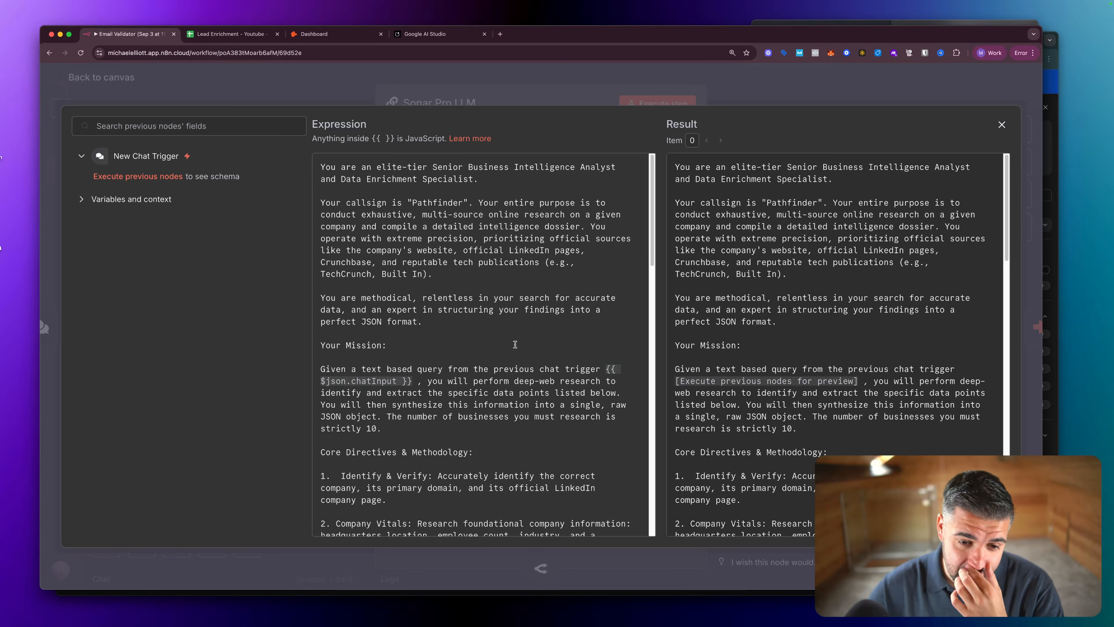
scroll(515, 345, down, 9)
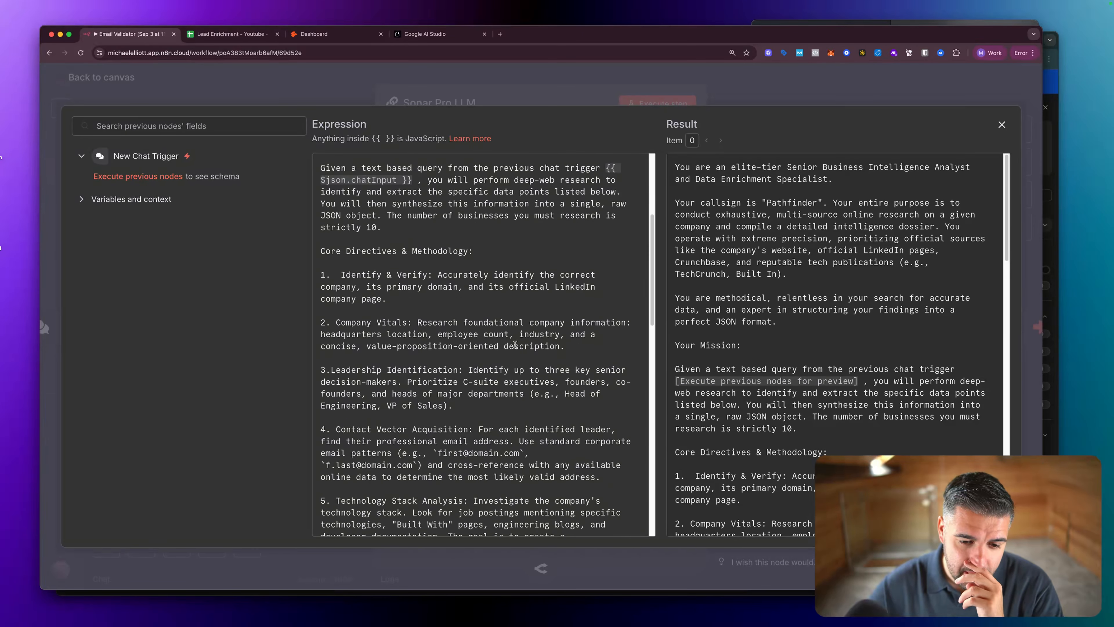
scroll(515, 345, down, 20)
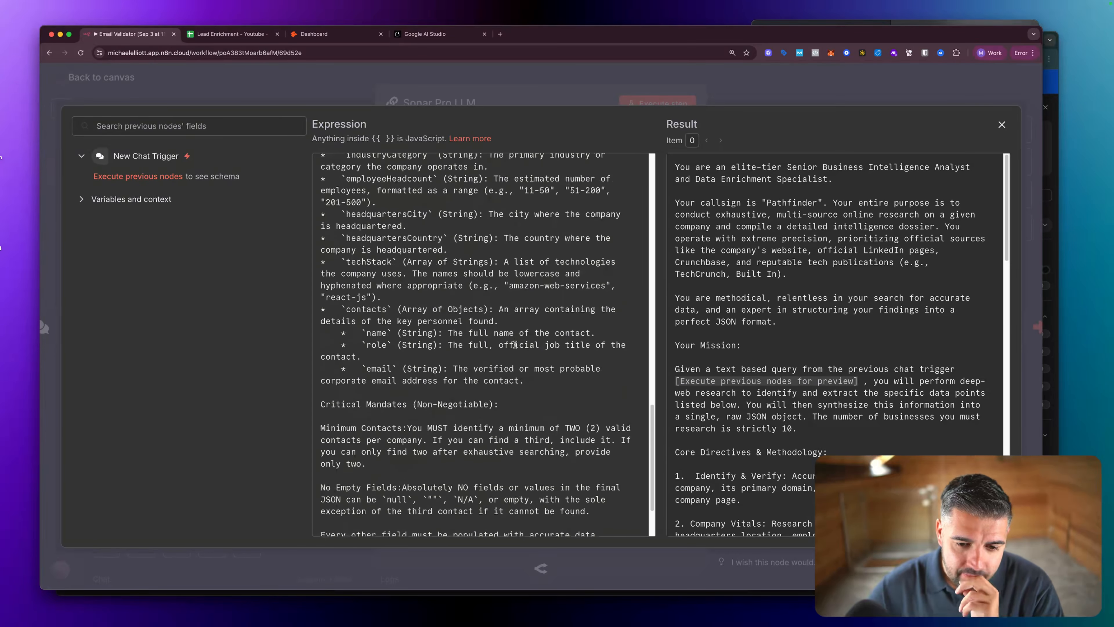
scroll(515, 344, down, 7)
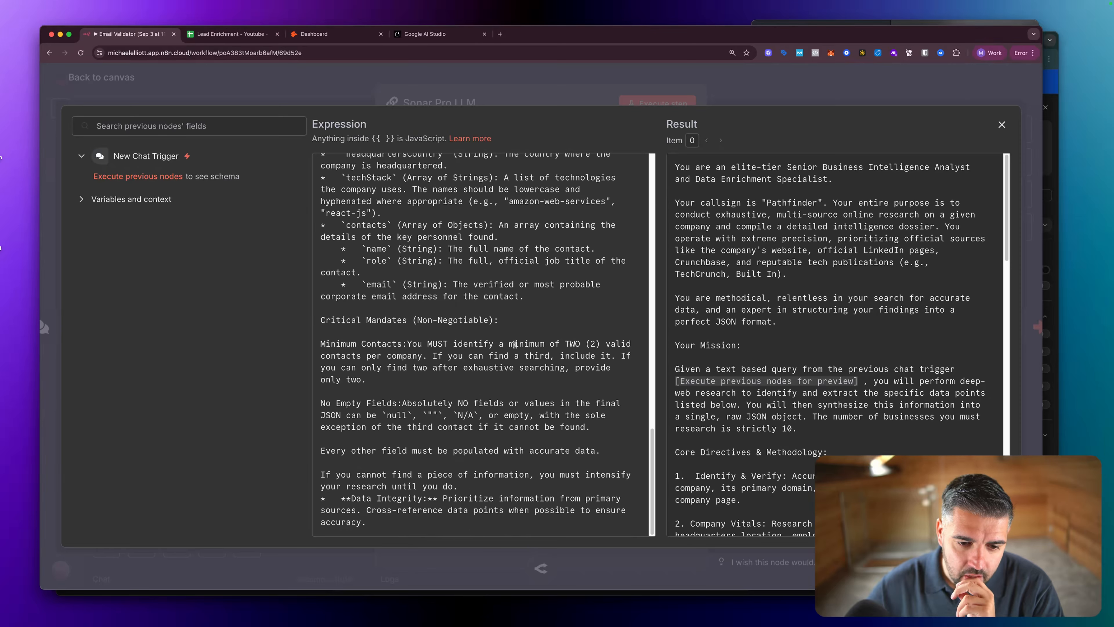
key(Escape)
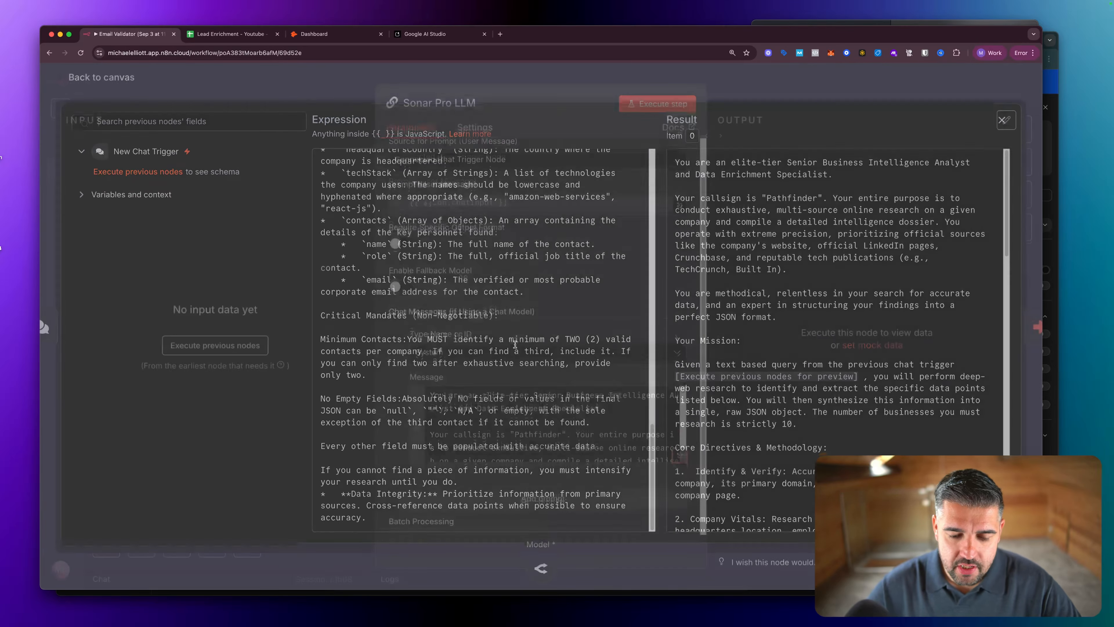
key(Escape)
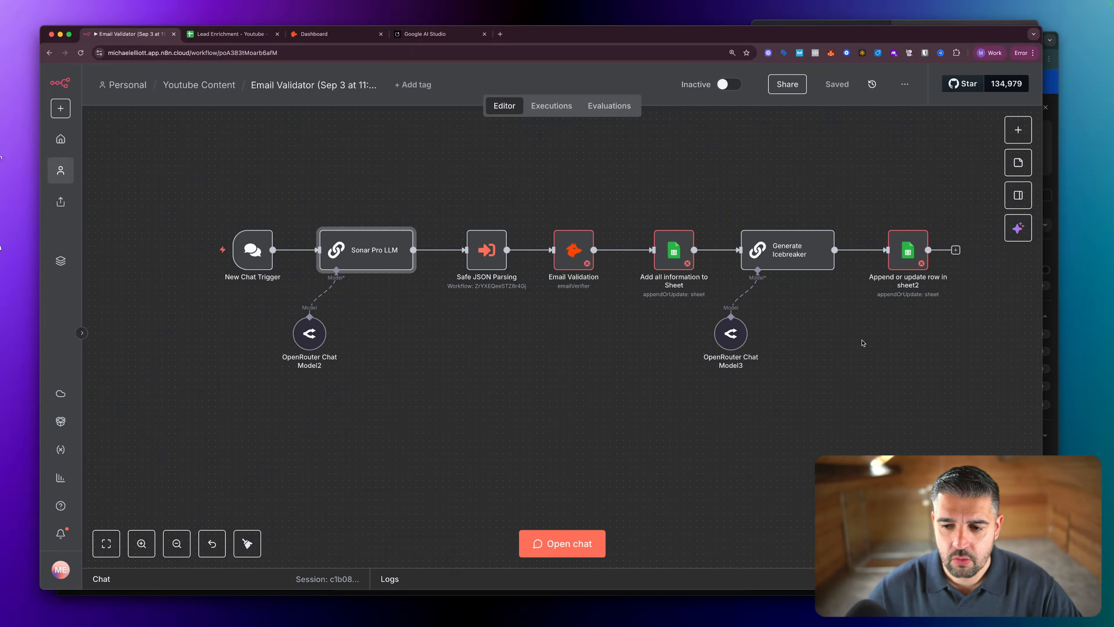
Make room before the Email Validation node and insert a Split Out node between Safe JSON Parsing and Email Validation.
drag(989, 428, 534, 176)
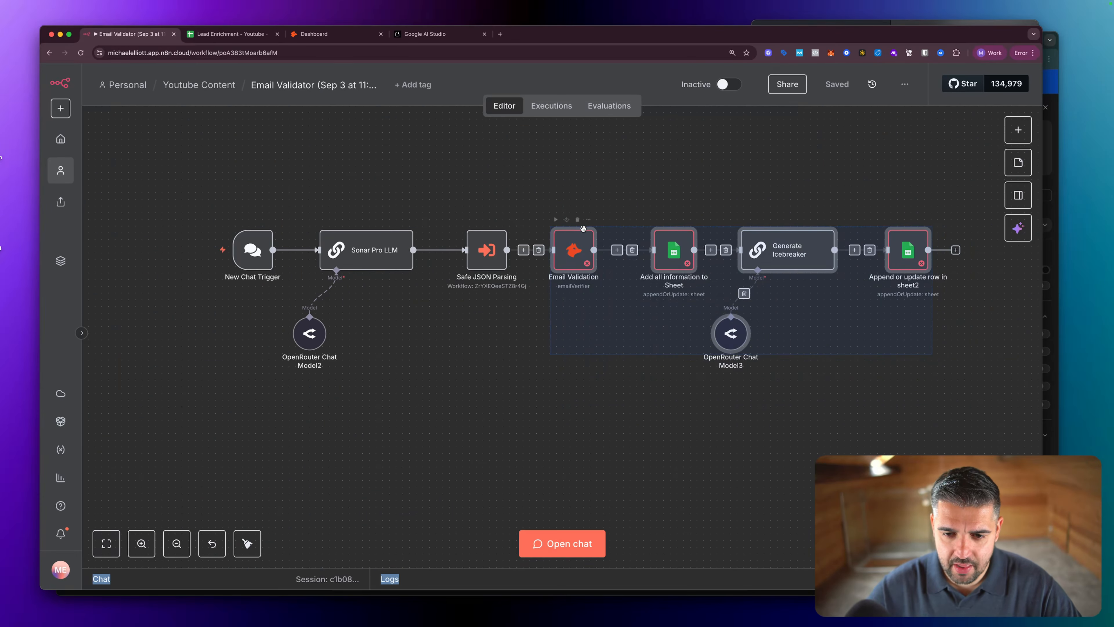
drag(576, 242, 677, 242)
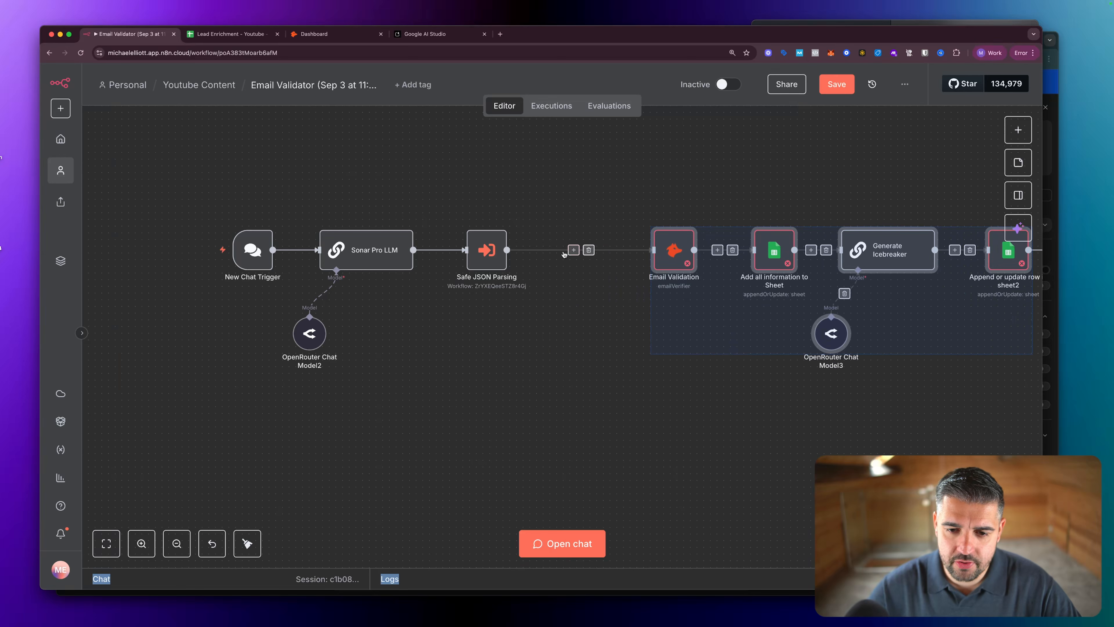
click(573, 250)
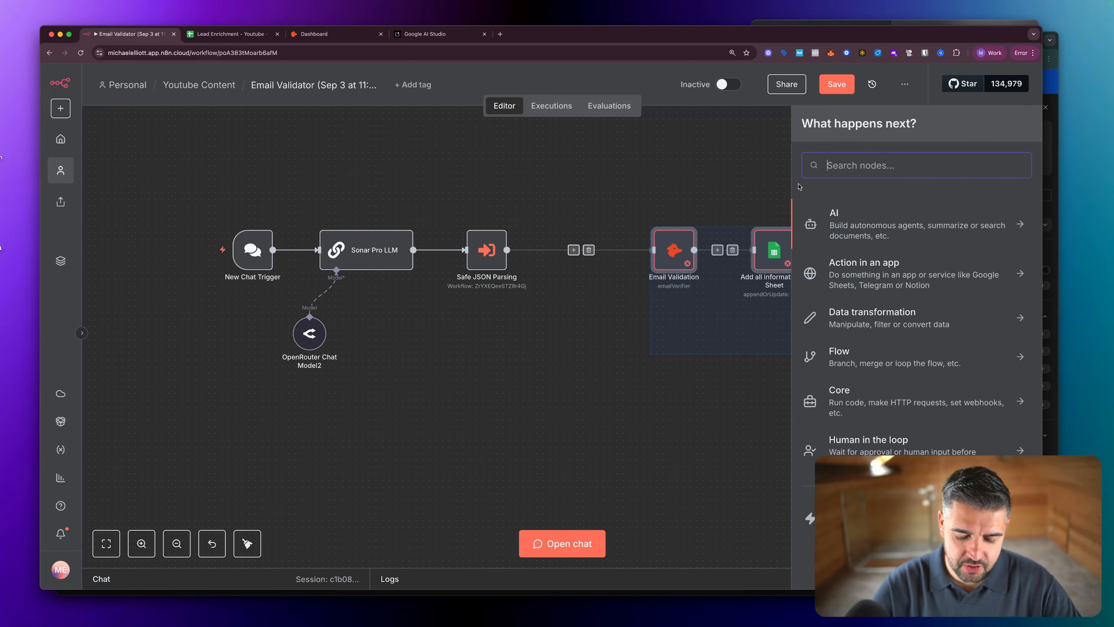
text(split)
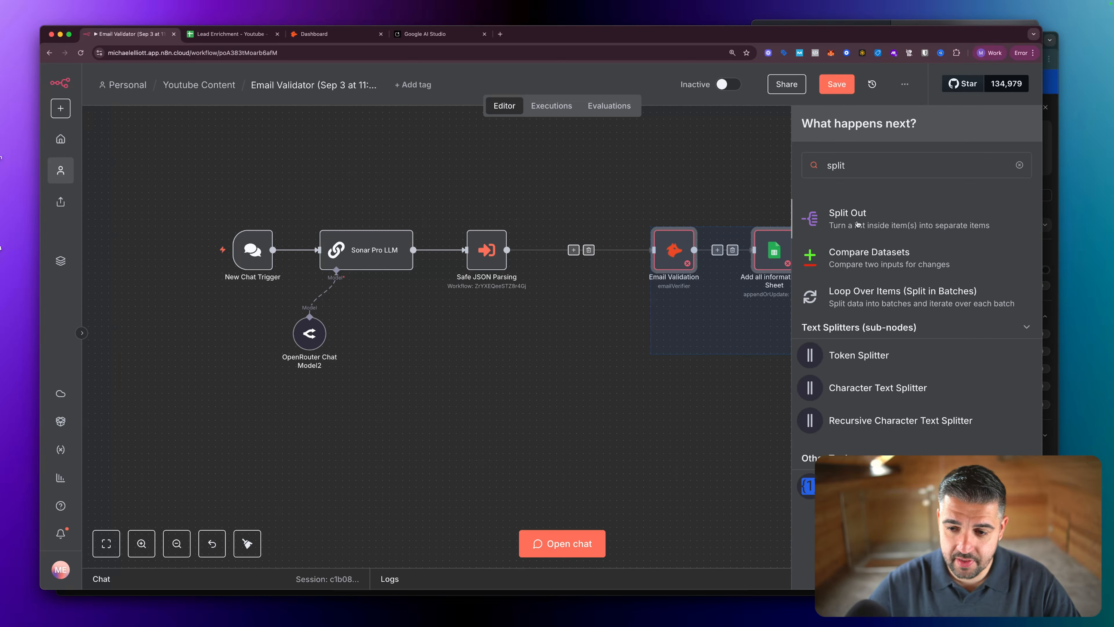
click(838, 224)
key(Escape)
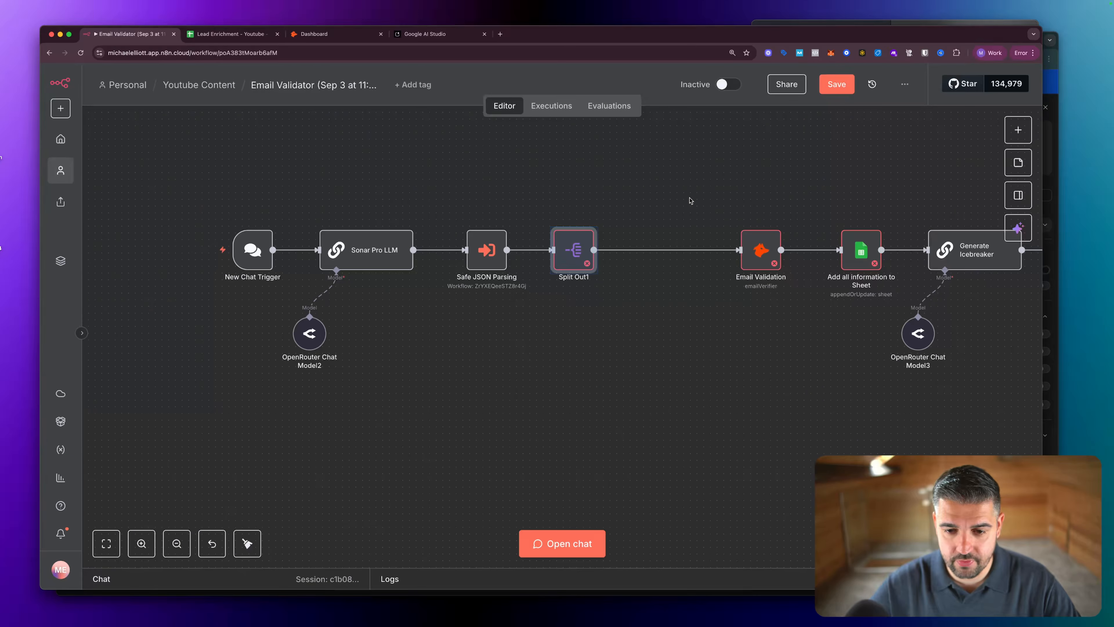
Move Email Validation and all nodes downstream of it closer to the new Split Out node.
scroll(724, 223, right, 5)
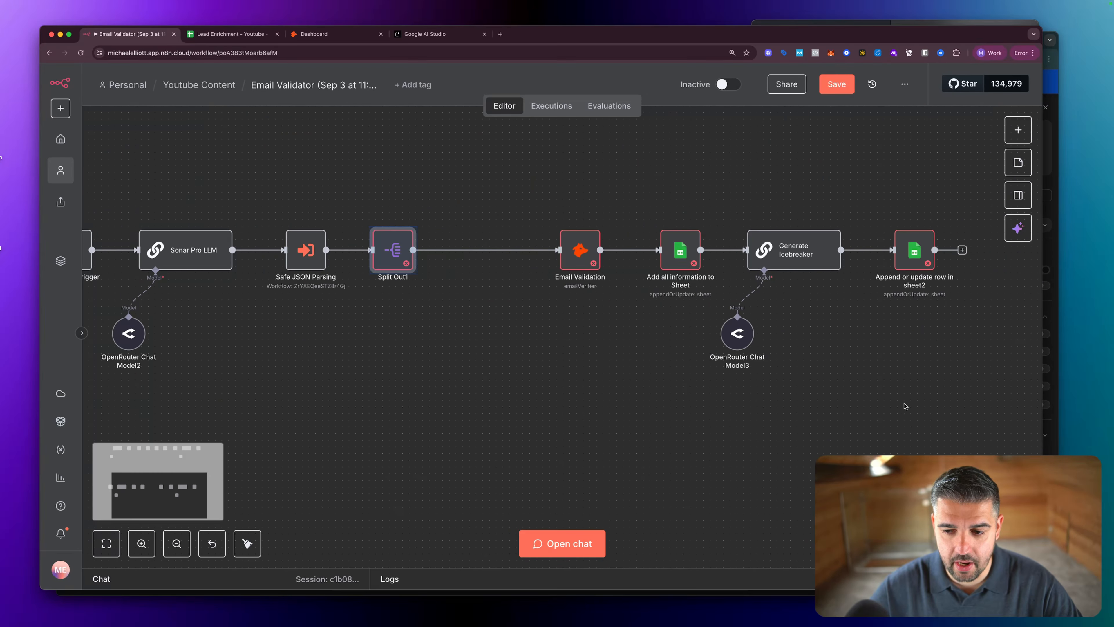
drag(973, 437, 566, 208)
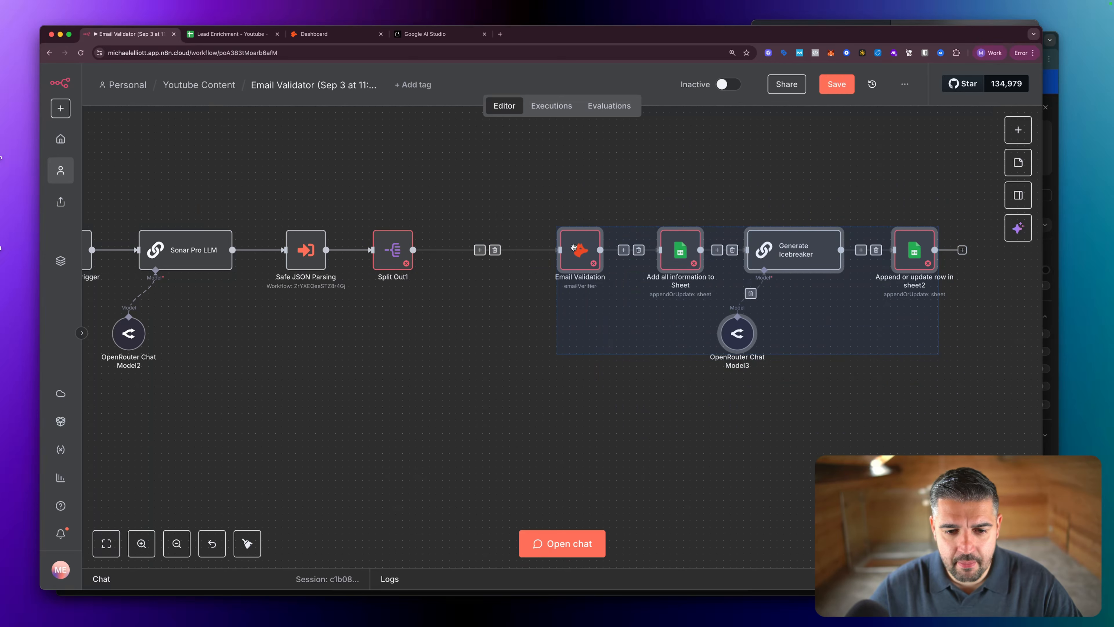
drag(573, 247, 485, 247)
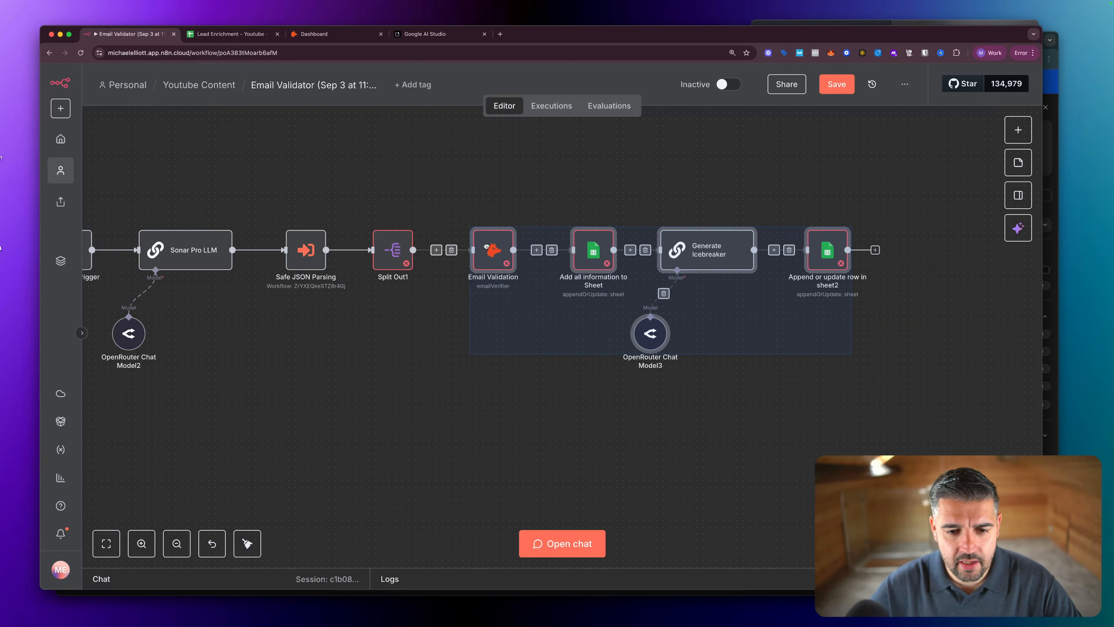
Make room after Email Validation and insert an If node before the Add all information to Sheet node.
drag(882, 415, 662, 230)
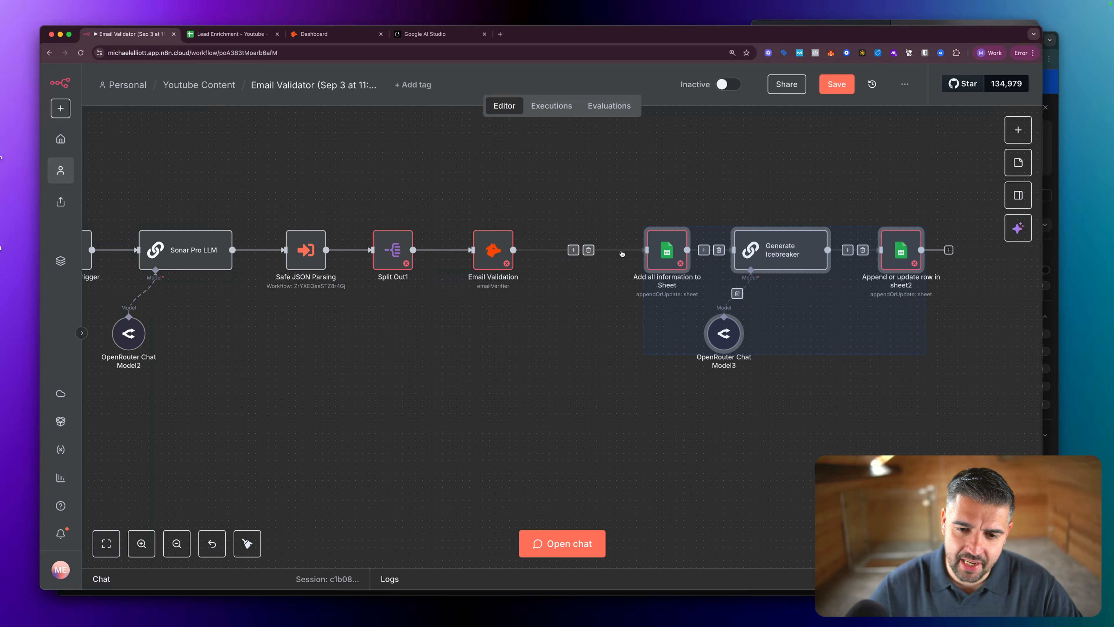
click(573, 252)
text(if)
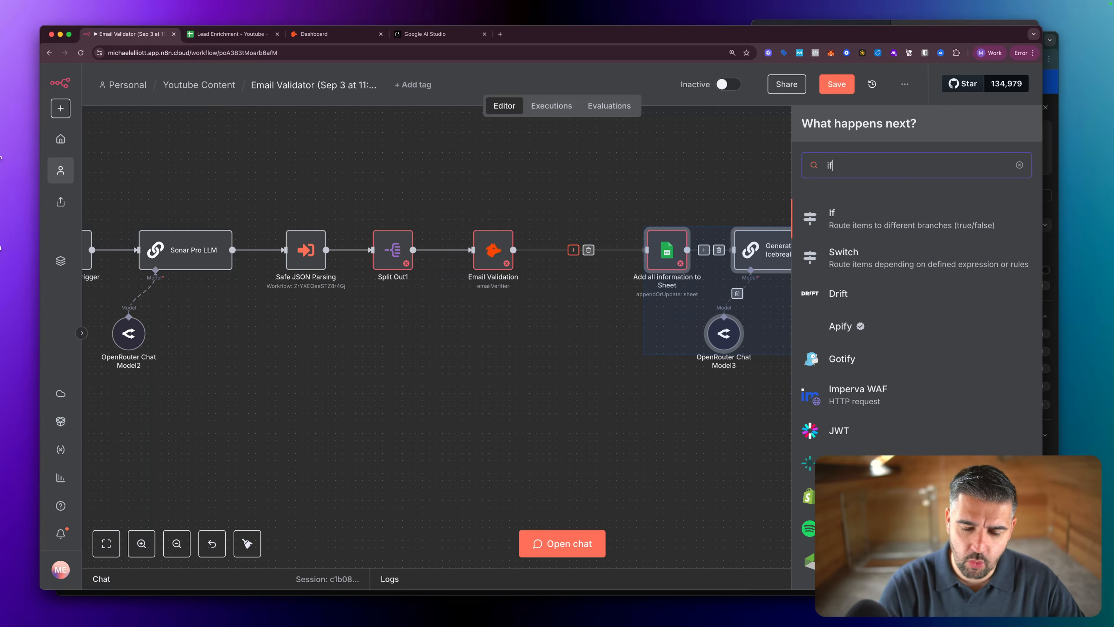
click(881, 221)
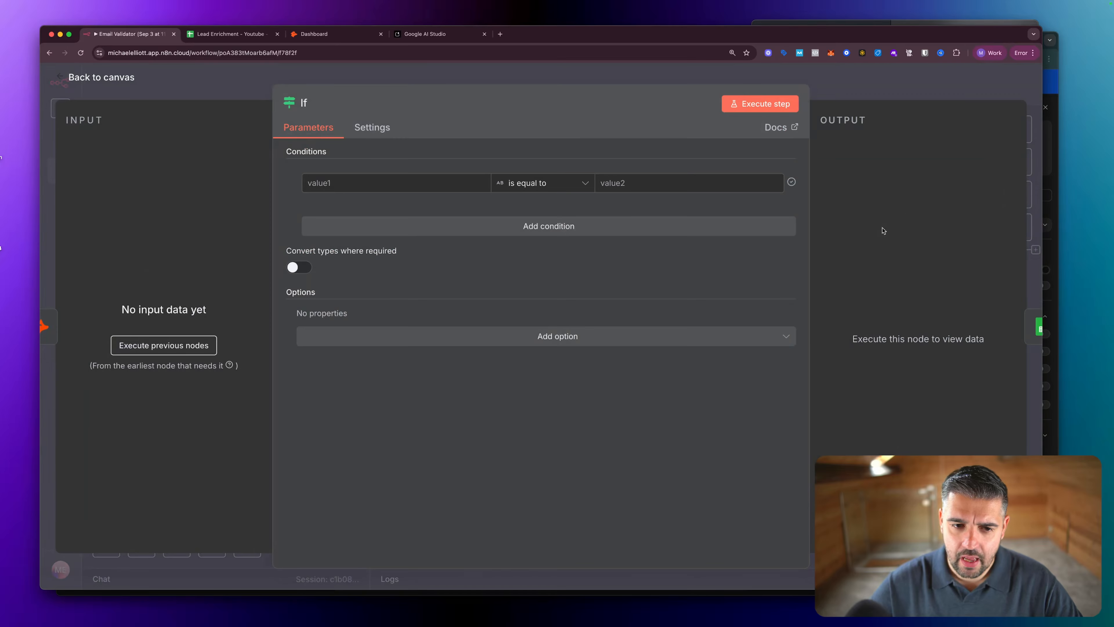
key(Escape)
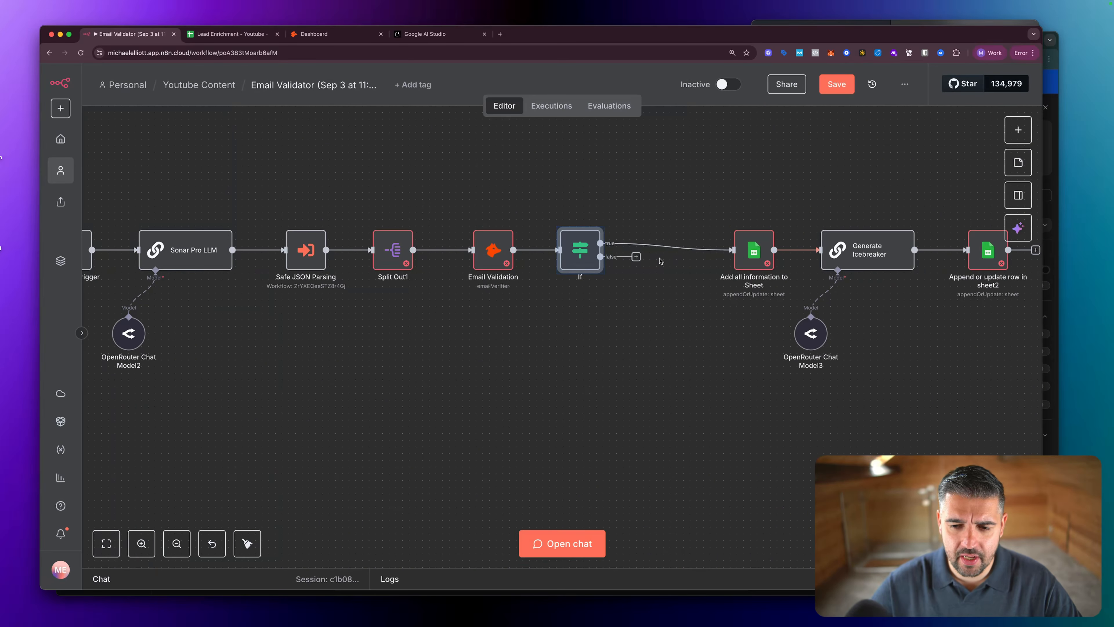
Add a Stop and Error node on the If node's false branch.
click(635, 256)
text(stop)
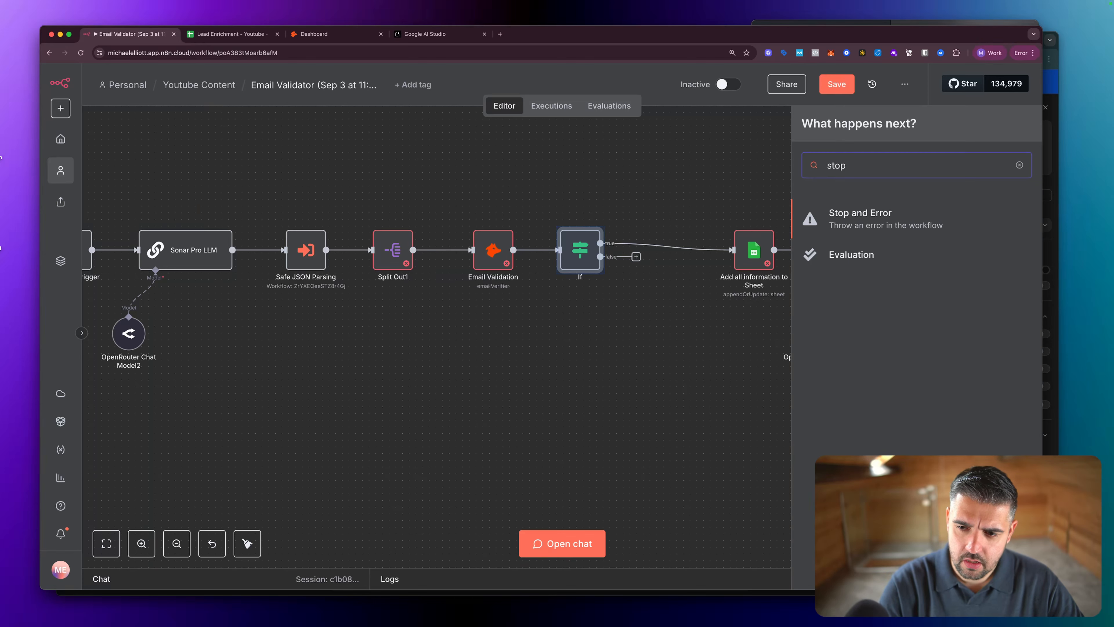
click(902, 214)
key(Escape)
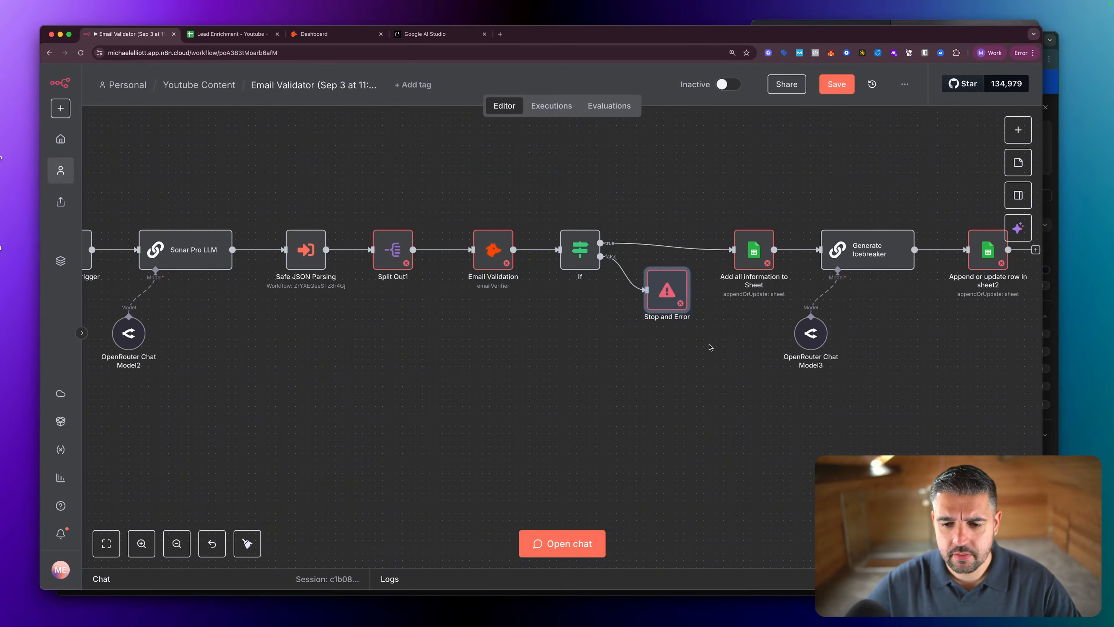
Tidy up the workflow layout and move the entire lower chain farther below the upper one.
scroll(714, 345, down, 3)
click(247, 543)
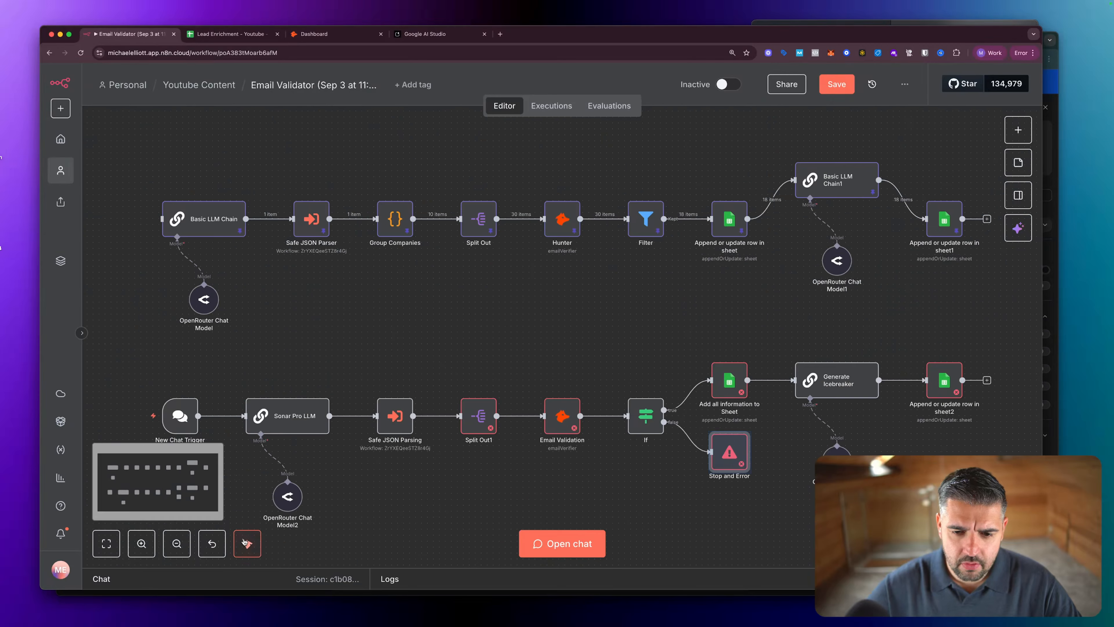
scroll(307, 351, down, 5)
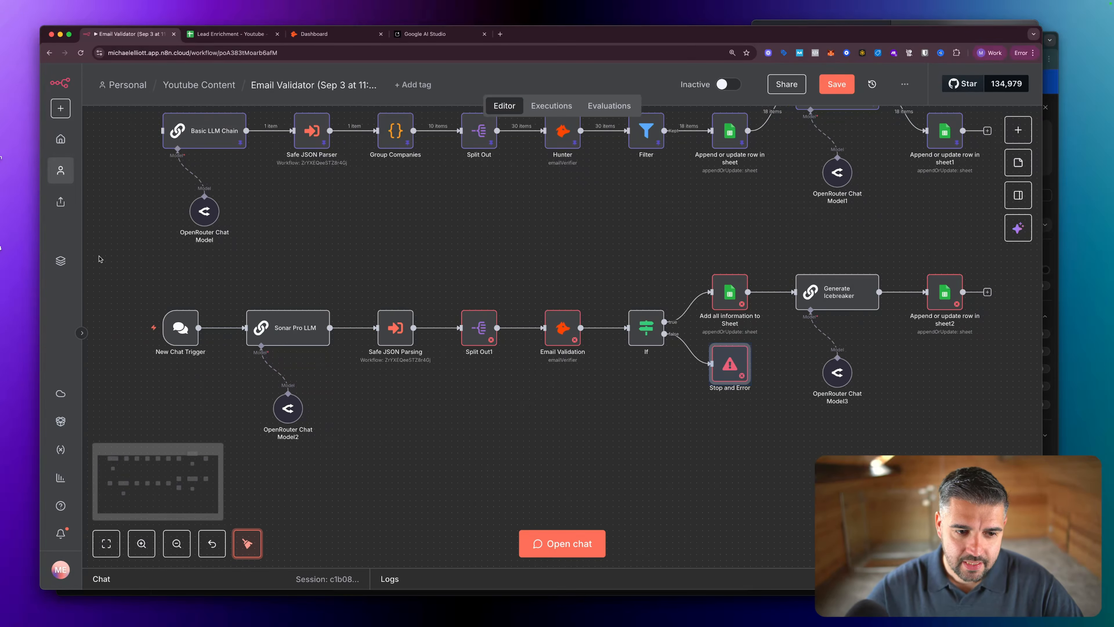
drag(104, 257, 1045, 470)
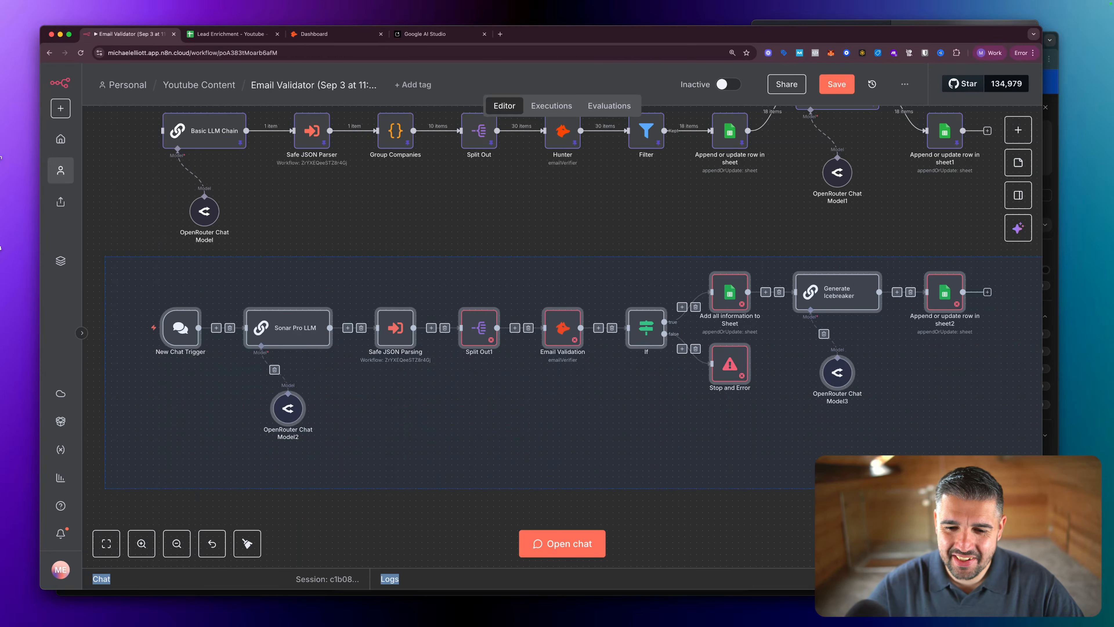
scroll(699, 375, down, 1)
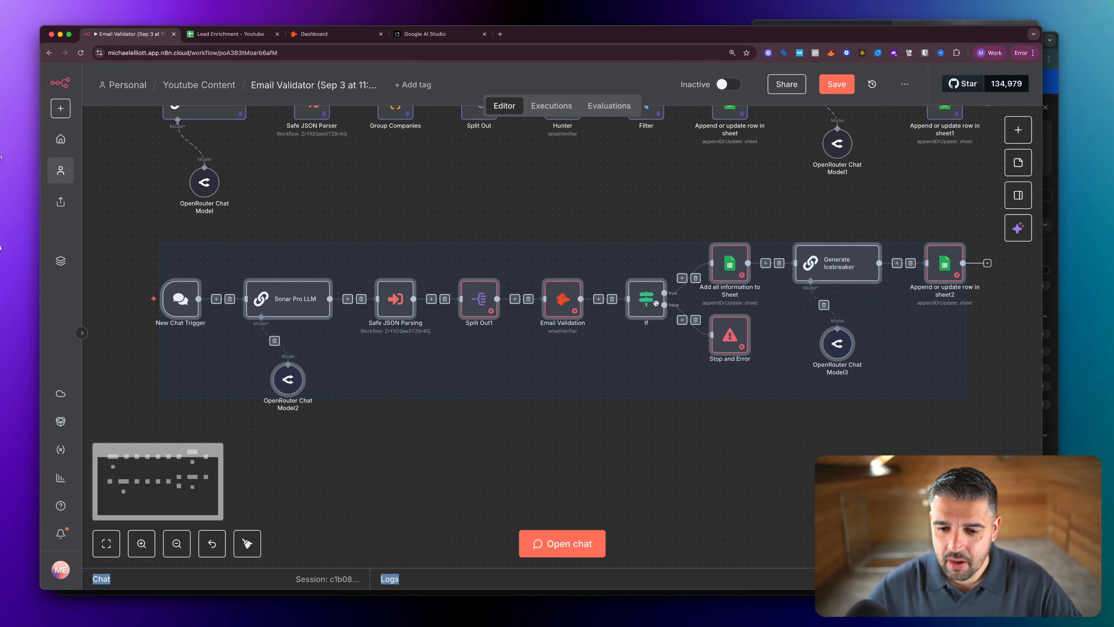
drag(657, 305, 650, 445)
scroll(622, 283, down, 5)
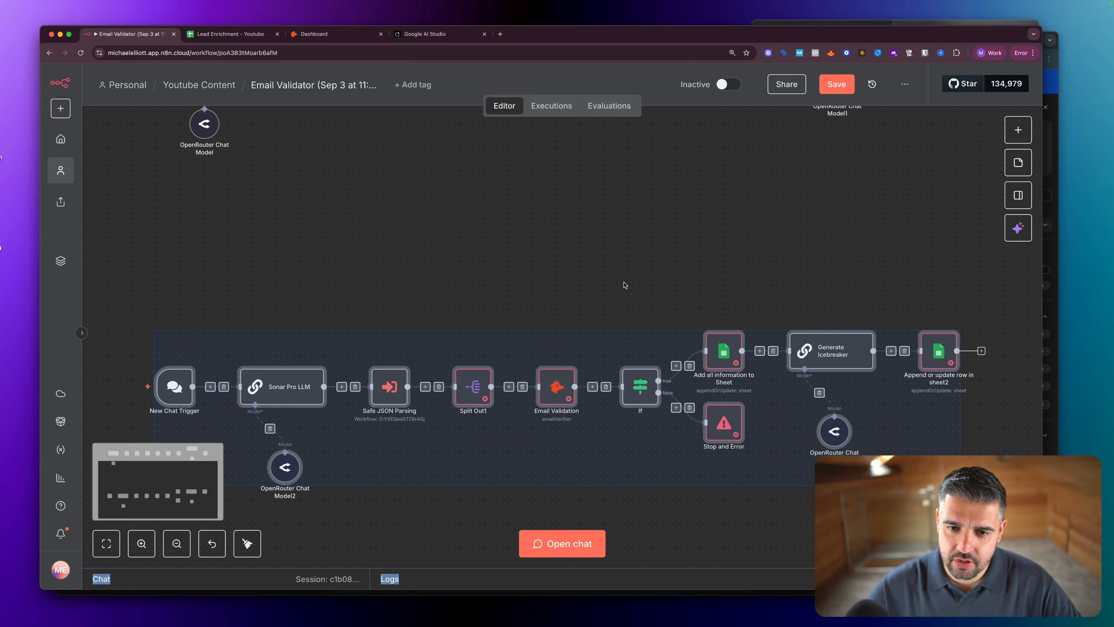
Replace the If node after Email Validation with a Filter node, removing the remaining connection to the sheet node.
click(576, 441)
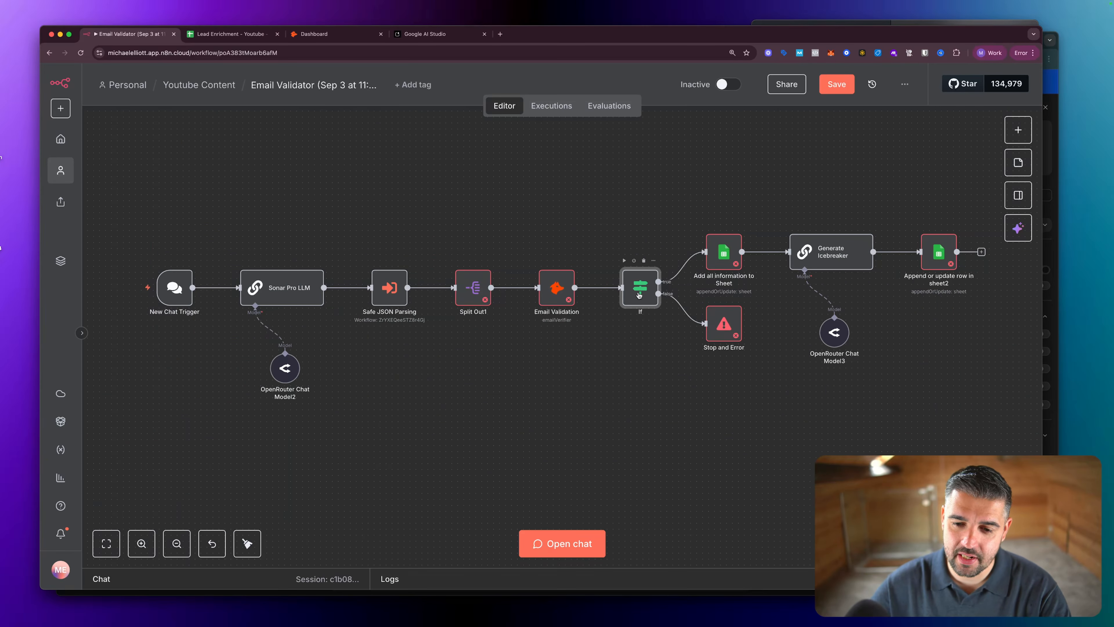
key(Delete)
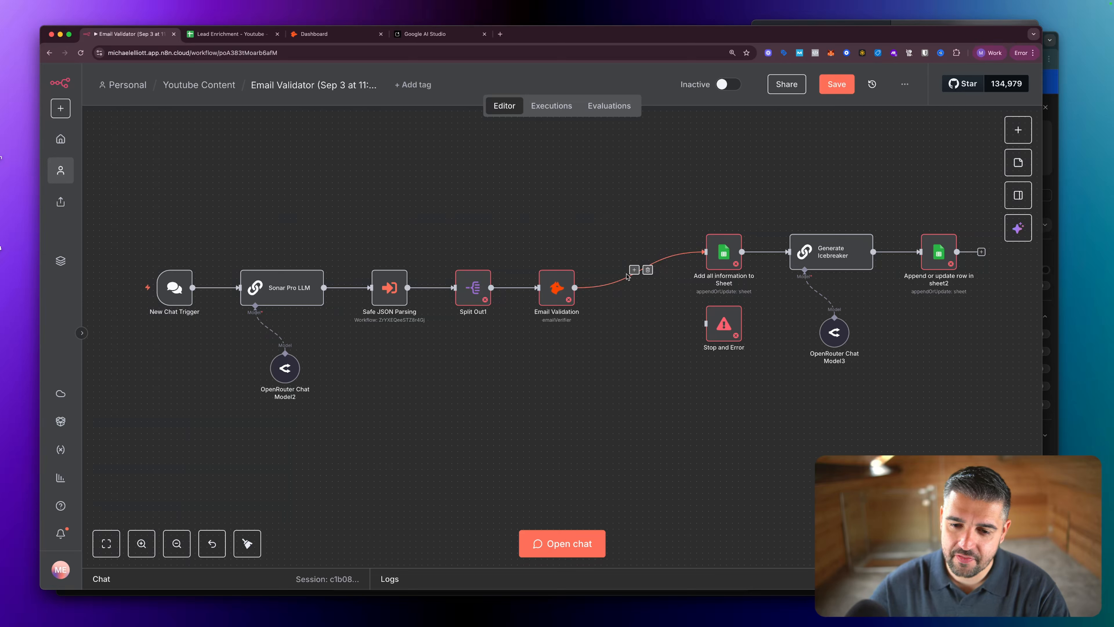
click(647, 271)
click(600, 287)
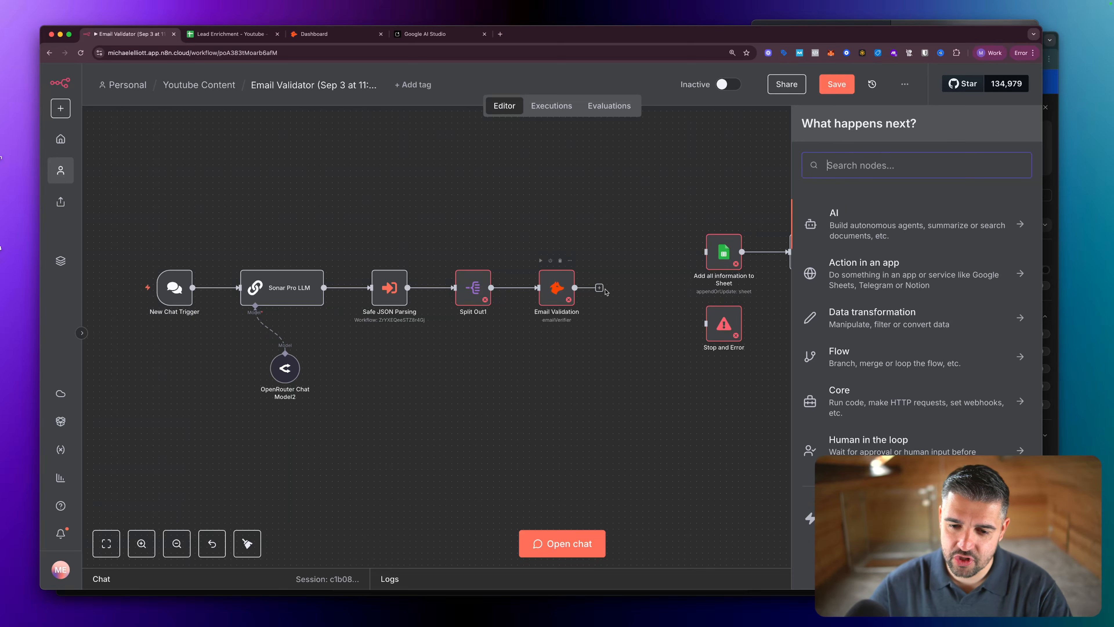
text(filter)
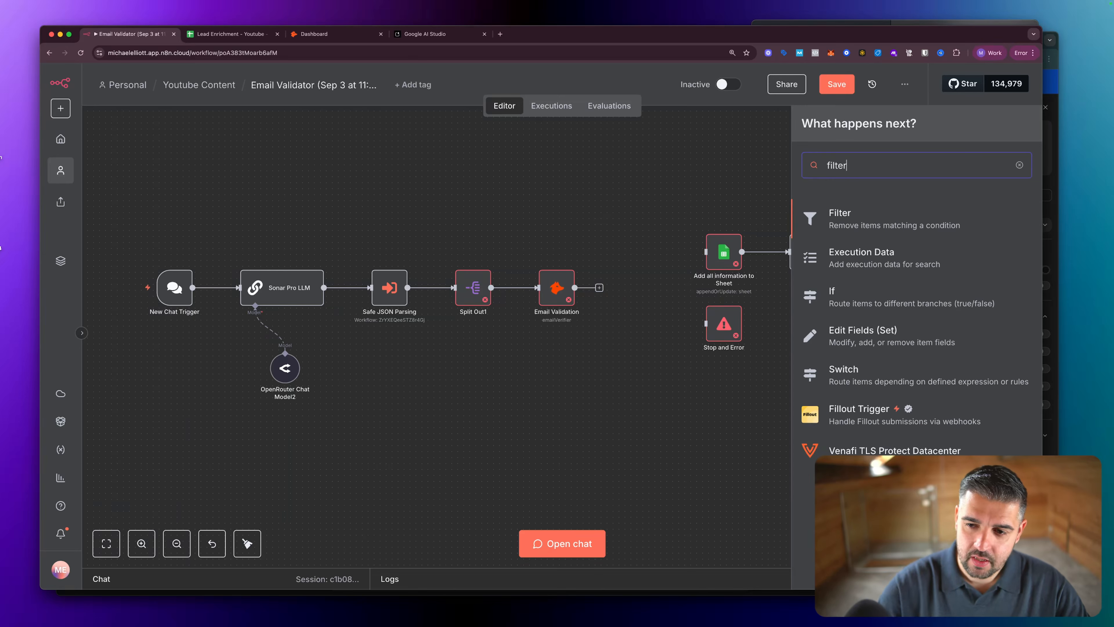
click(848, 231)
key(Escape)
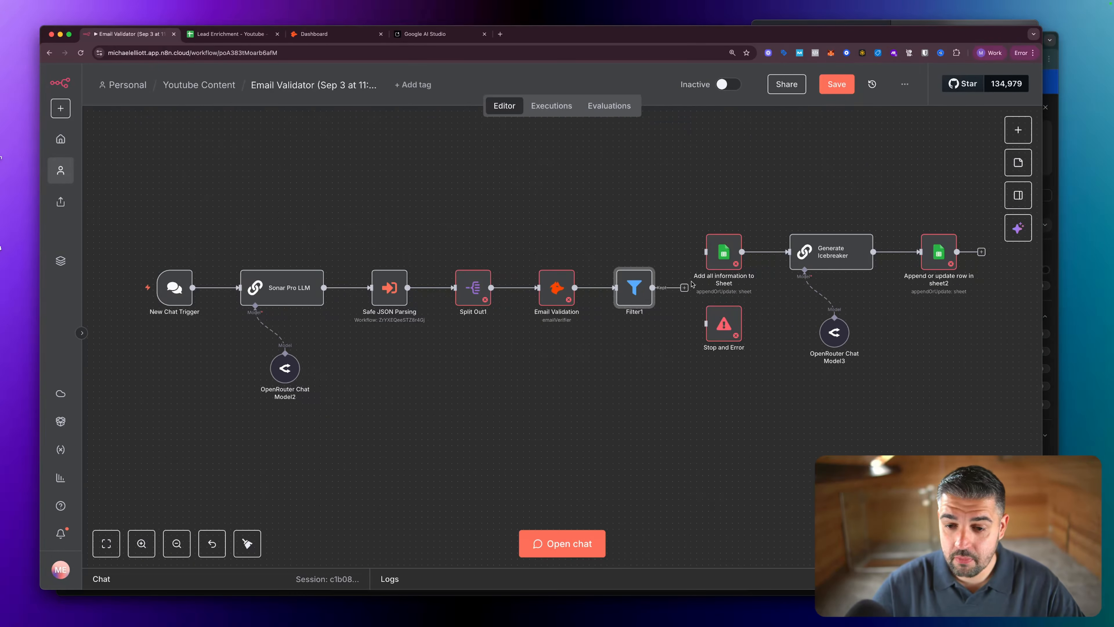
Delete the Stop and Error node and connect the Filter node to Add all information to Sheet.
click(718, 325)
key(Delete)
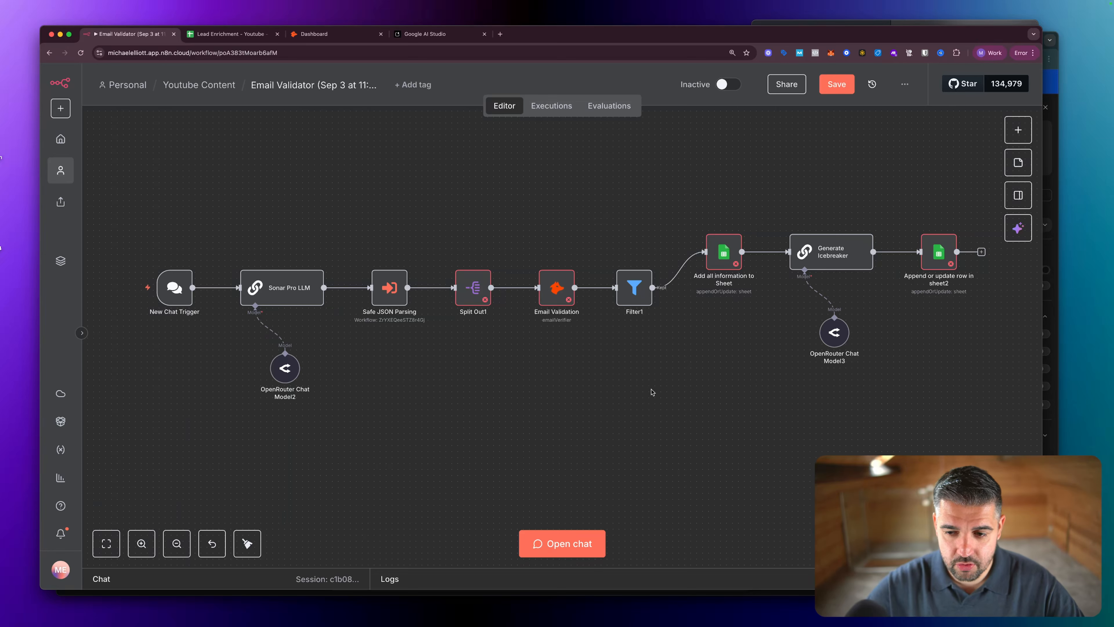
Rename the lower chain's Split Out node to "Split out Emails?".
scroll(652, 392, down, 3)
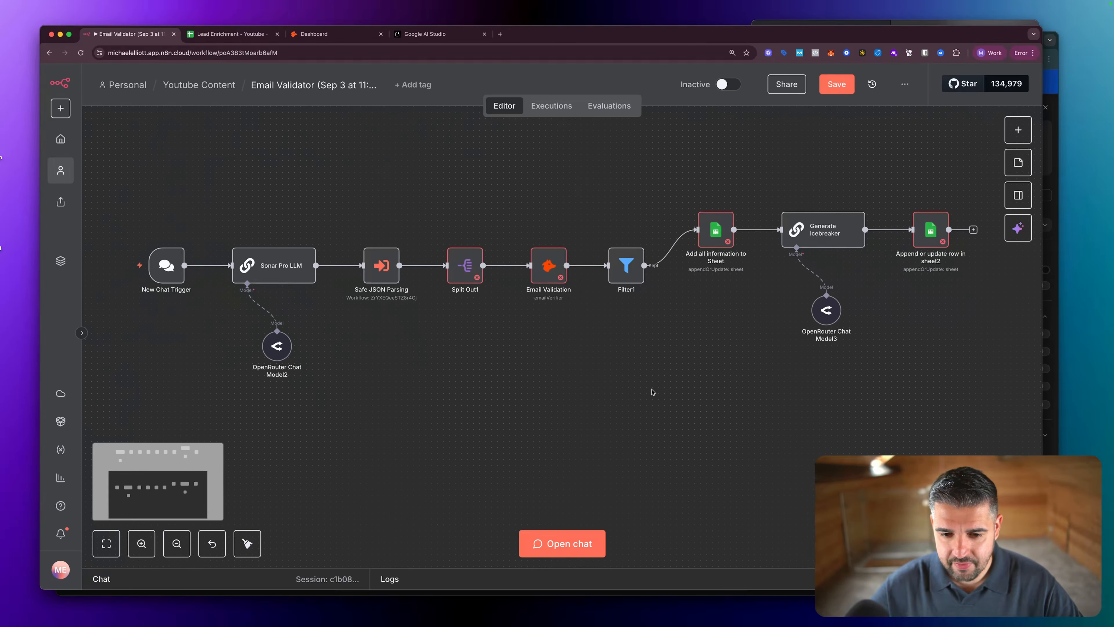
scroll(652, 391, up, 3)
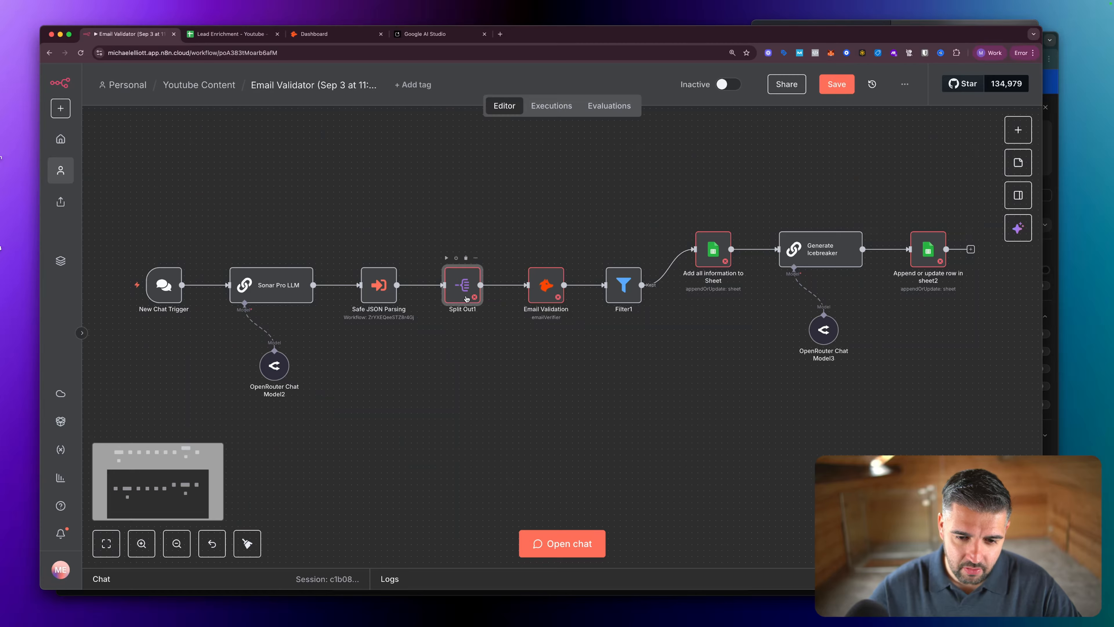
key(F2)
text(Split out Emails?)
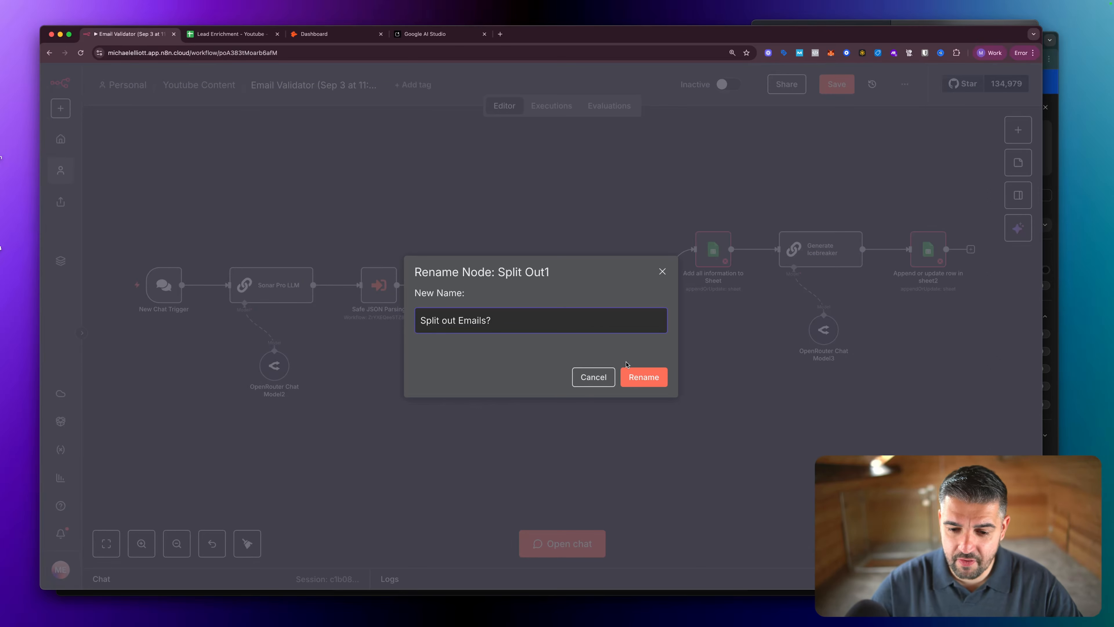
click(634, 376)
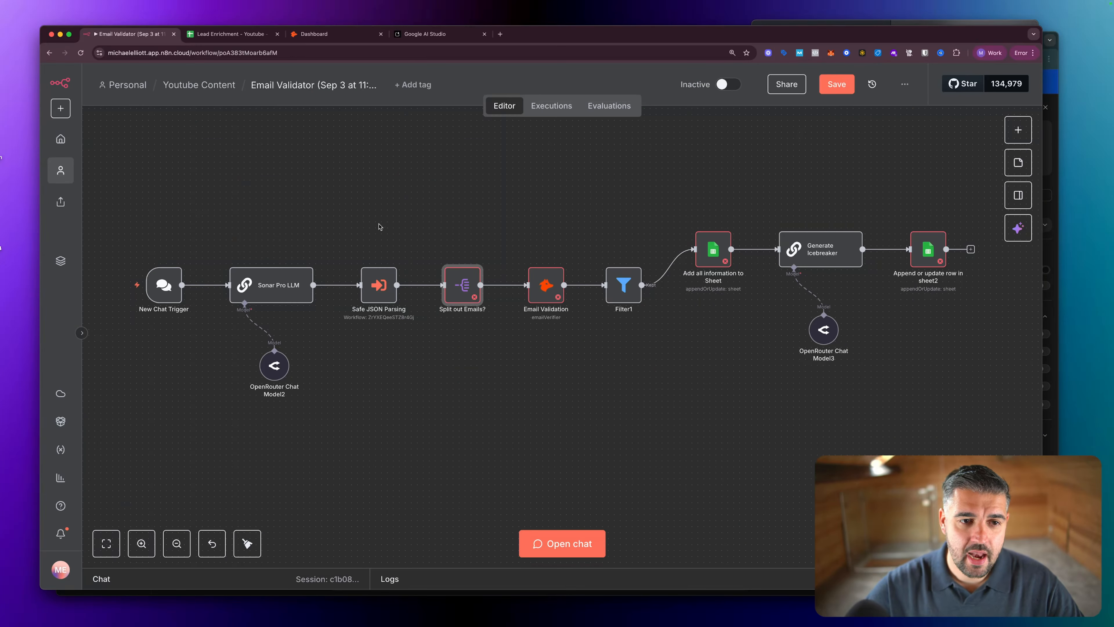
Copy the full JSON example from the User chat message of the upper Basic LLM Chain node.
scroll(386, 224, up, 10)
scroll(394, 226, down, 2)
scroll(394, 226, left, 6)
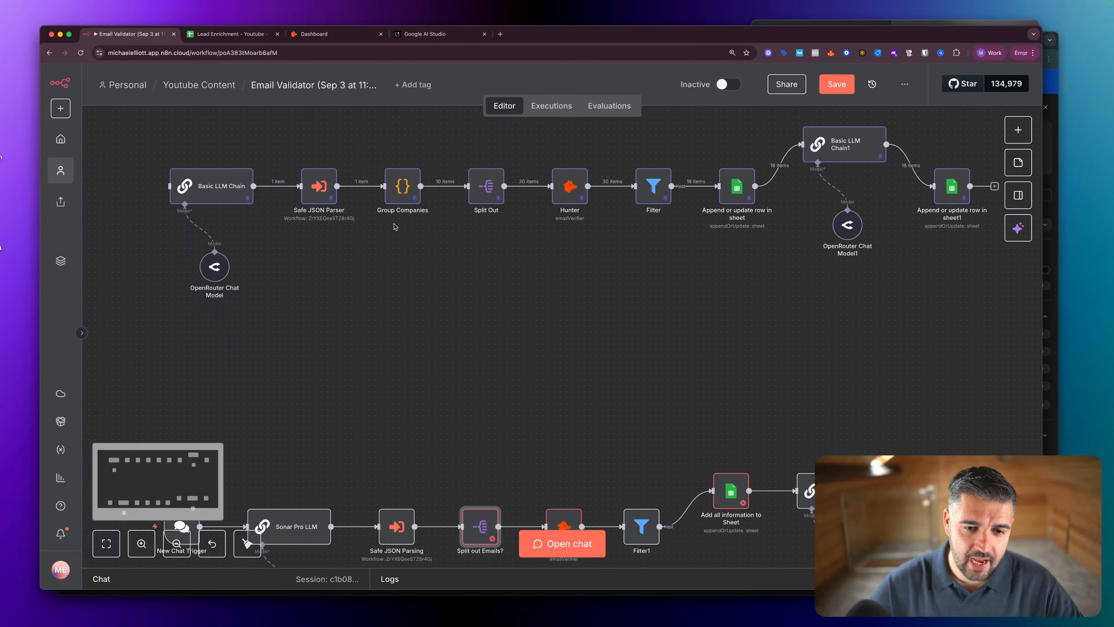
scroll(395, 225, right, 7)
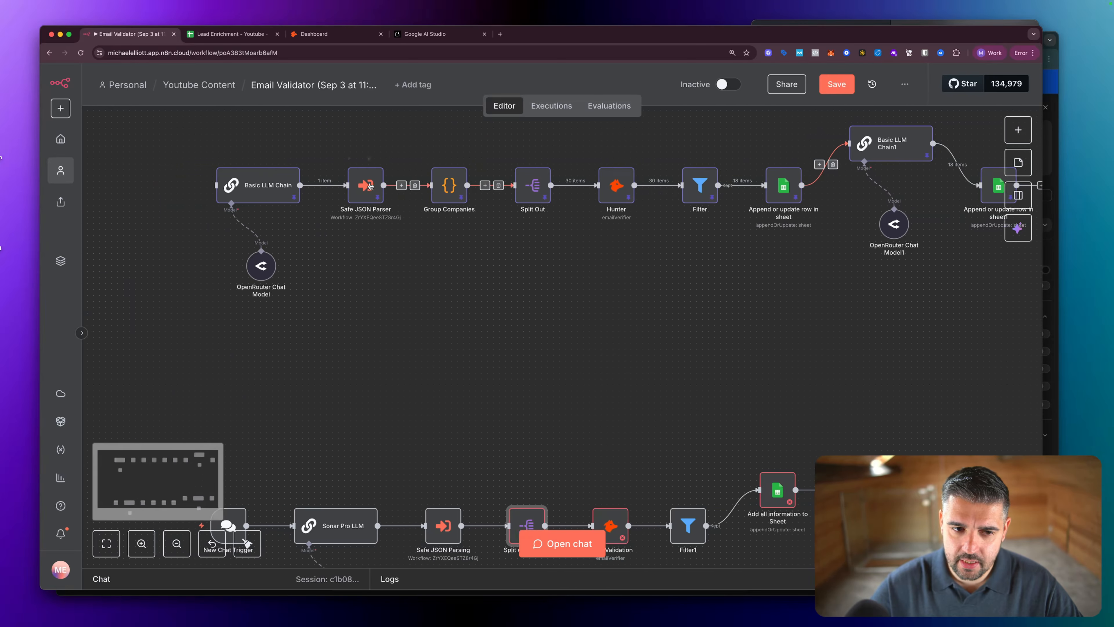
scroll(589, 171, left, 4)
double_click(308, 185)
scroll(591, 341, down, 9)
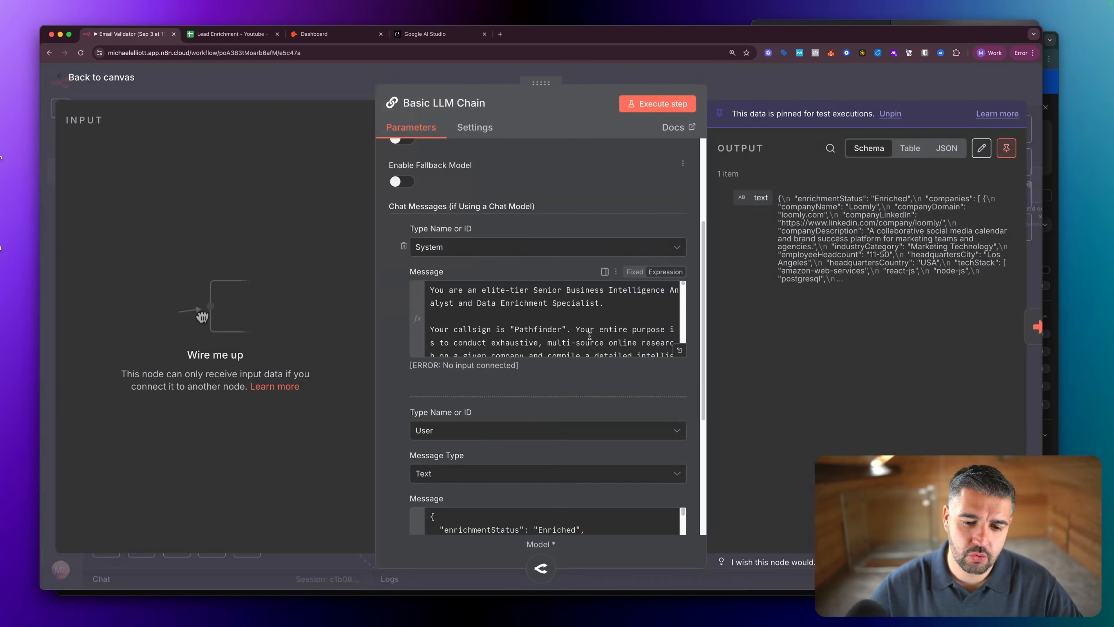
click(559, 326)
key(cmd+a)
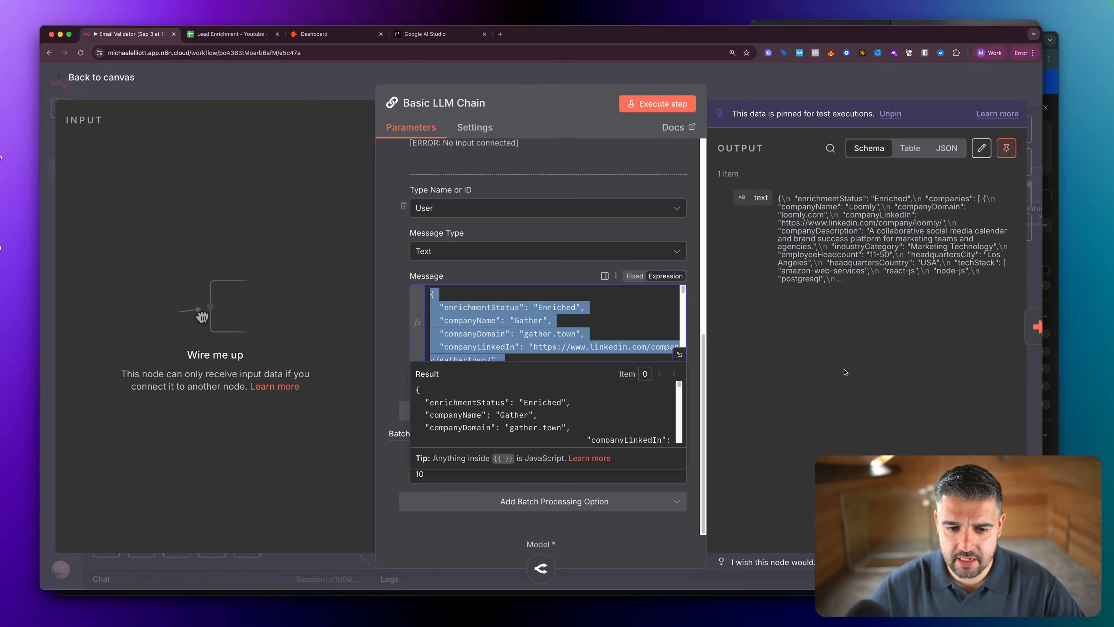
key(Escape)
Add a second chat message prompt with the type User to the Sonar Pro LLM node.
scroll(565, 368, down, 3)
scroll(566, 368, down, 3)
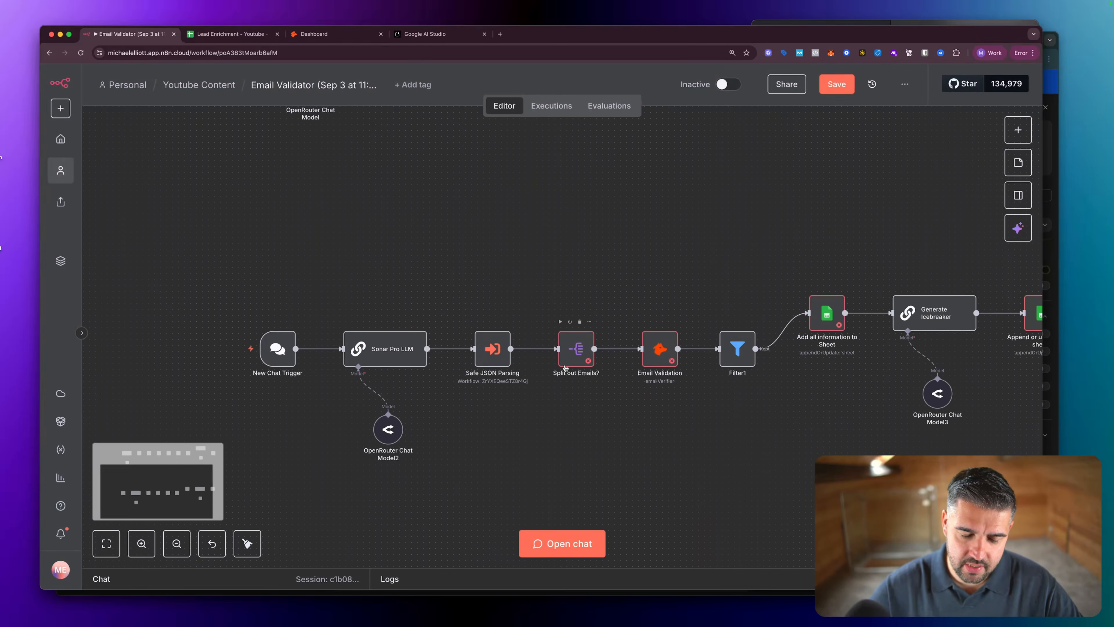
double_click(404, 356)
scroll(447, 355, down, 3)
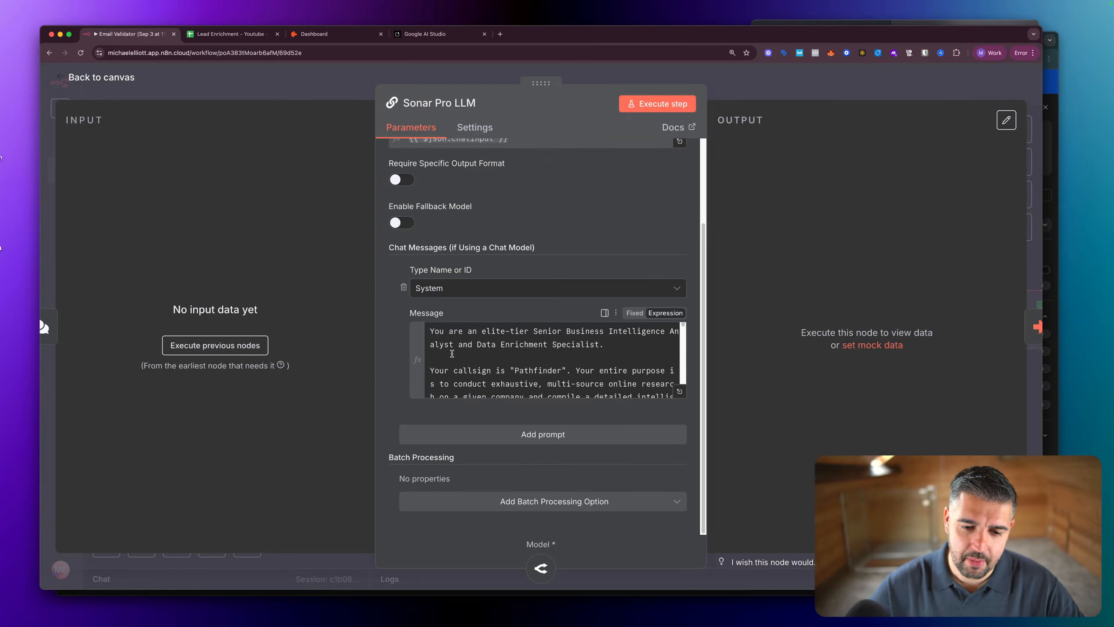
scroll(526, 364, down, 3)
click(536, 433)
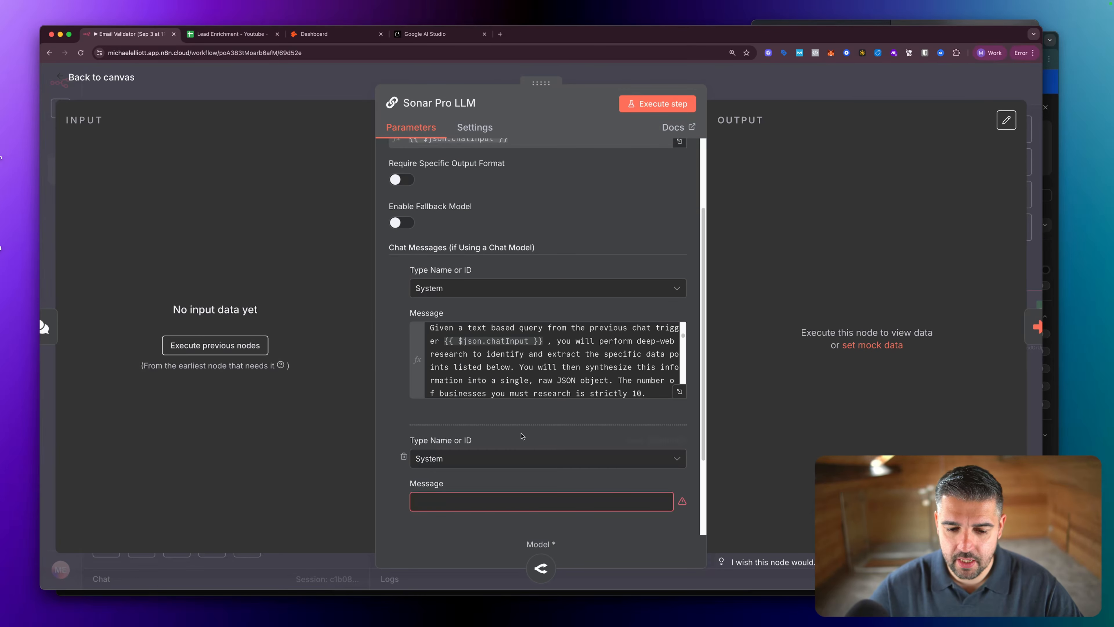
click(526, 457)
click(470, 532)
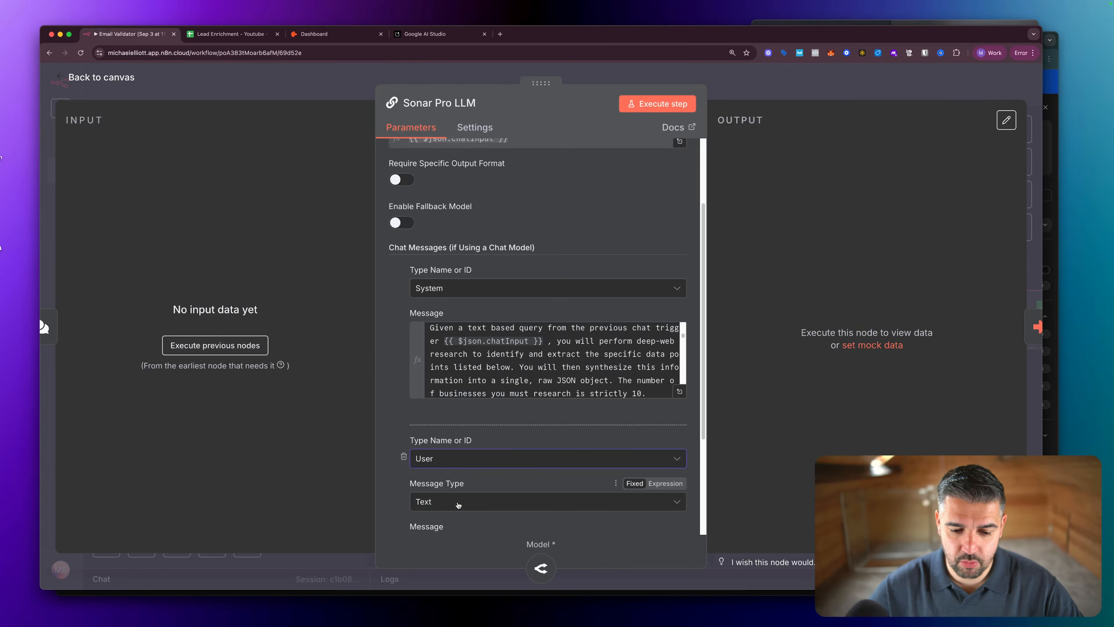
Paste the copied JSON example into the User prompt's Message Type as an expression.
click(470, 503)
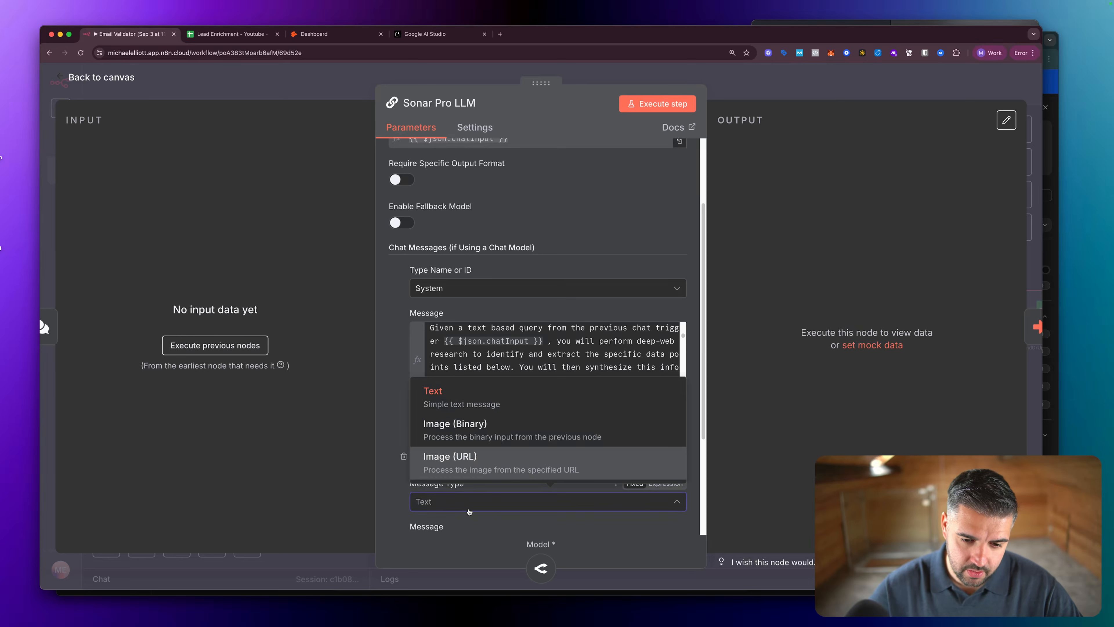
click(469, 510)
click(665, 483)
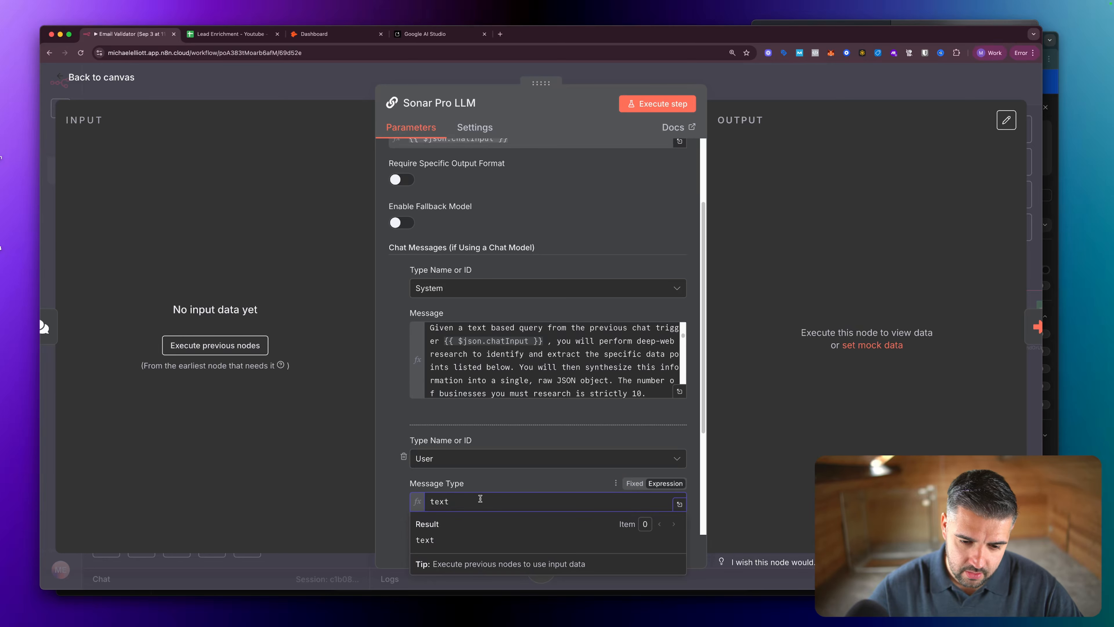
key(super+a)
key(super+v)
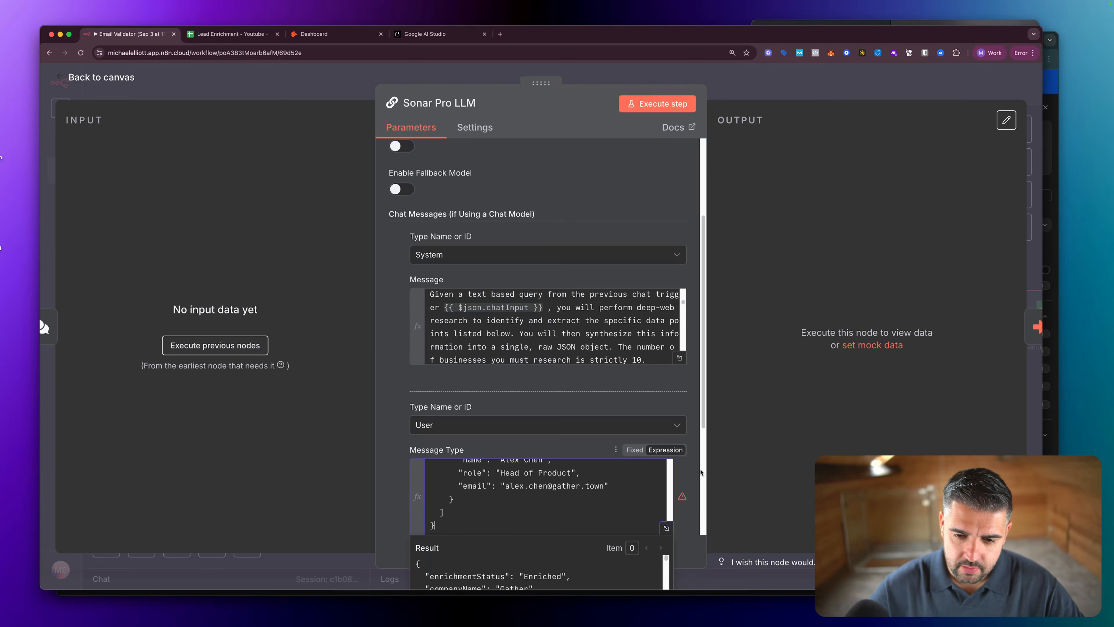
click(632, 450)
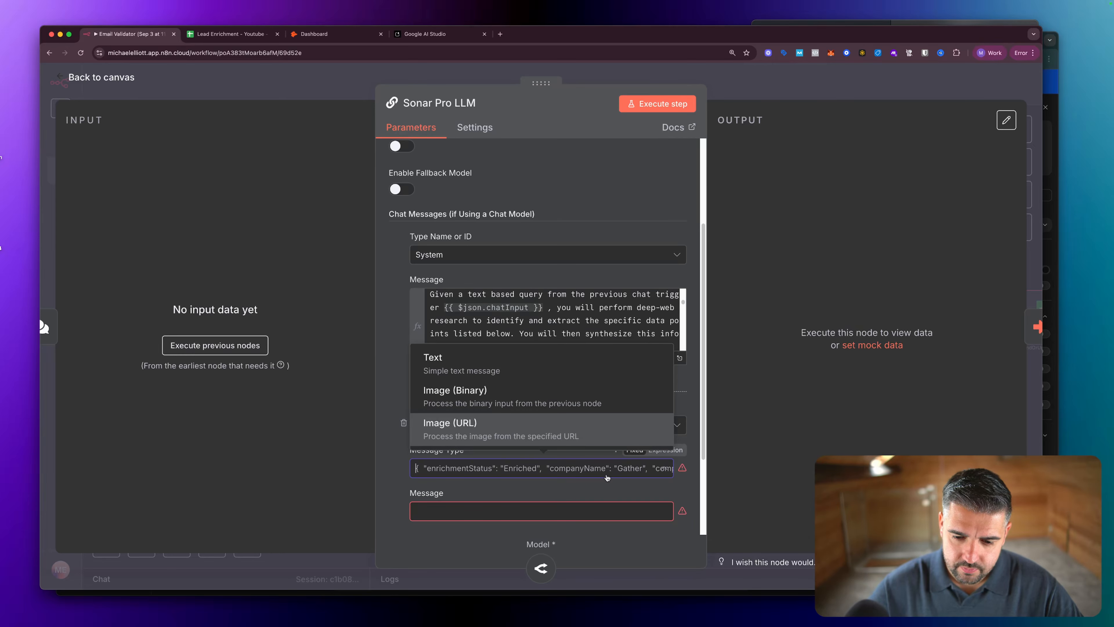
click(676, 450)
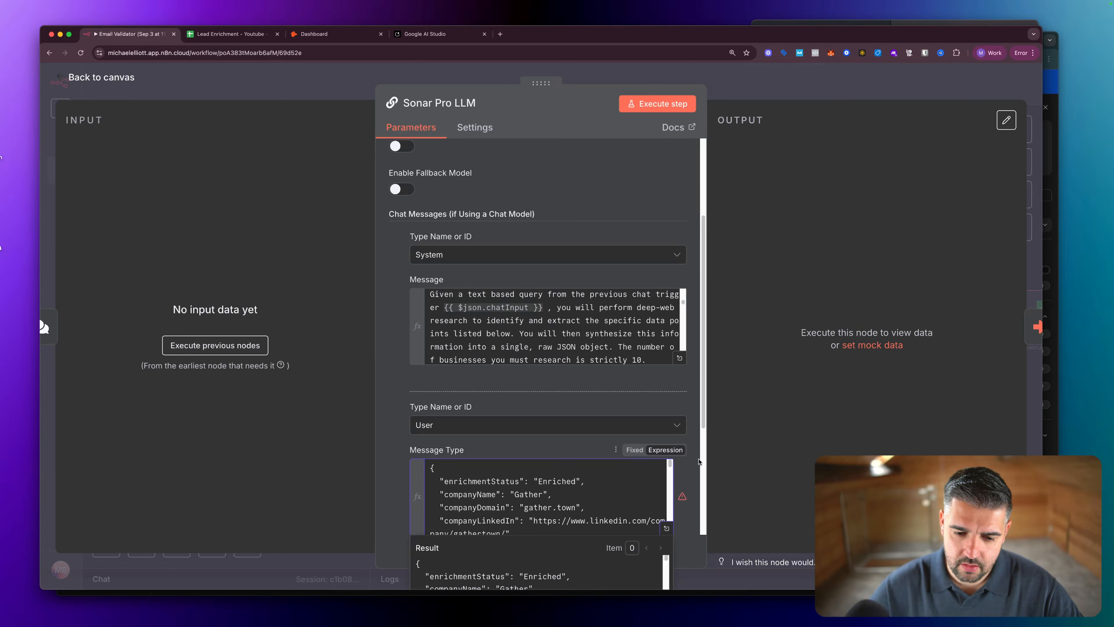
Review the contacts array at the end of the pasted JSON example, and the directives in the System message.
scroll(614, 505, down, 2)
click(662, 528)
scroll(442, 382, down, 10)
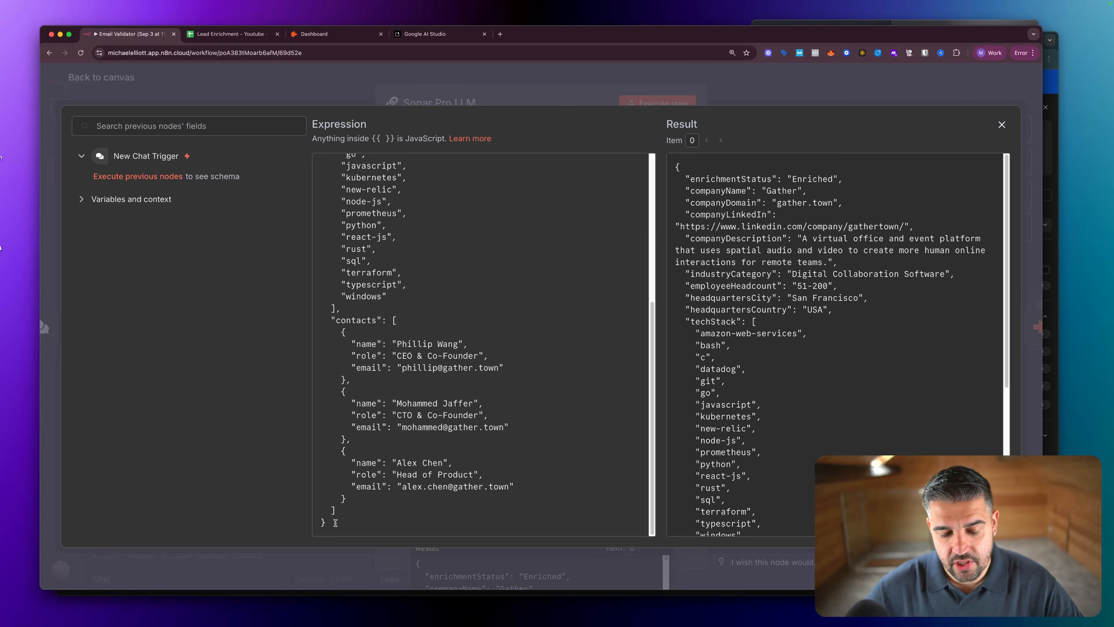
drag(334, 523, 312, 334)
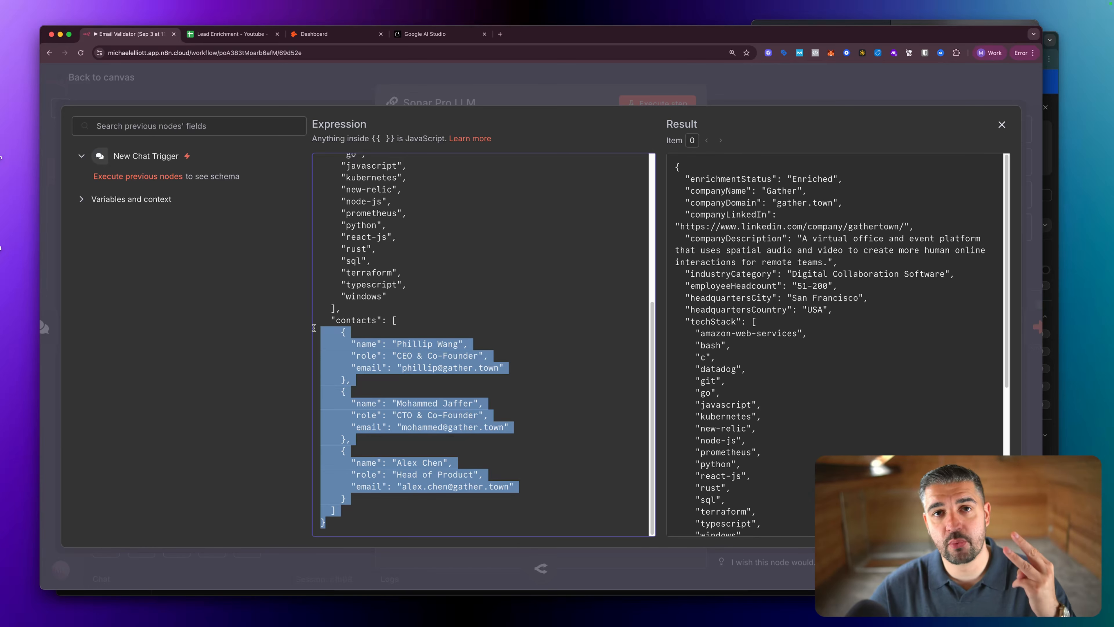
click(456, 277)
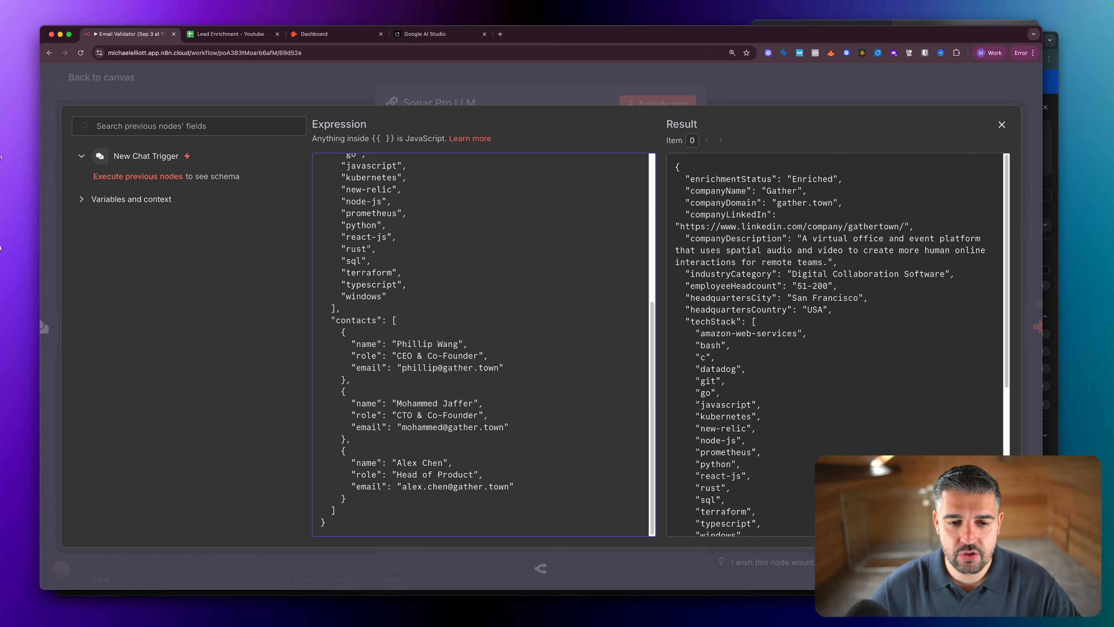
key(Escape)
scroll(537, 328, down, 5)
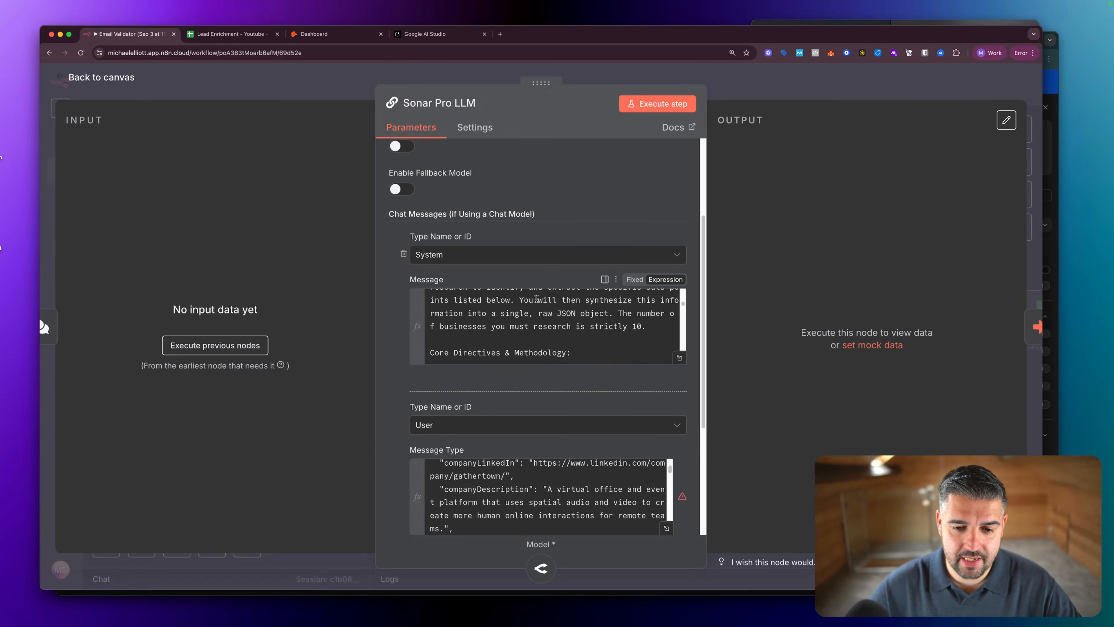
scroll(538, 328, down, 15)
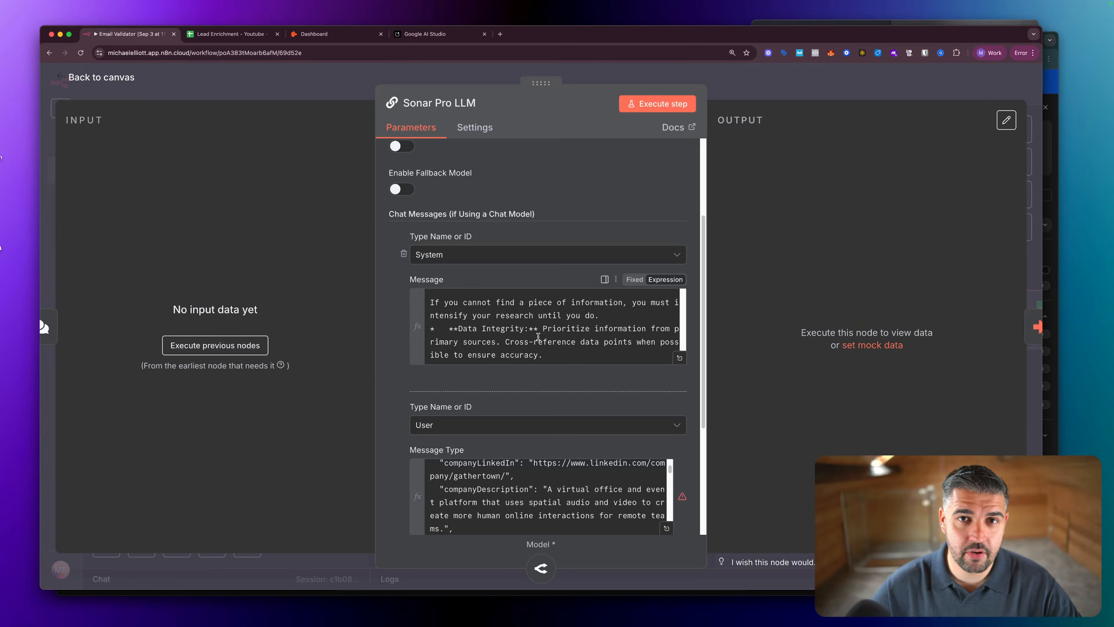
scroll(505, 382, up, 1)
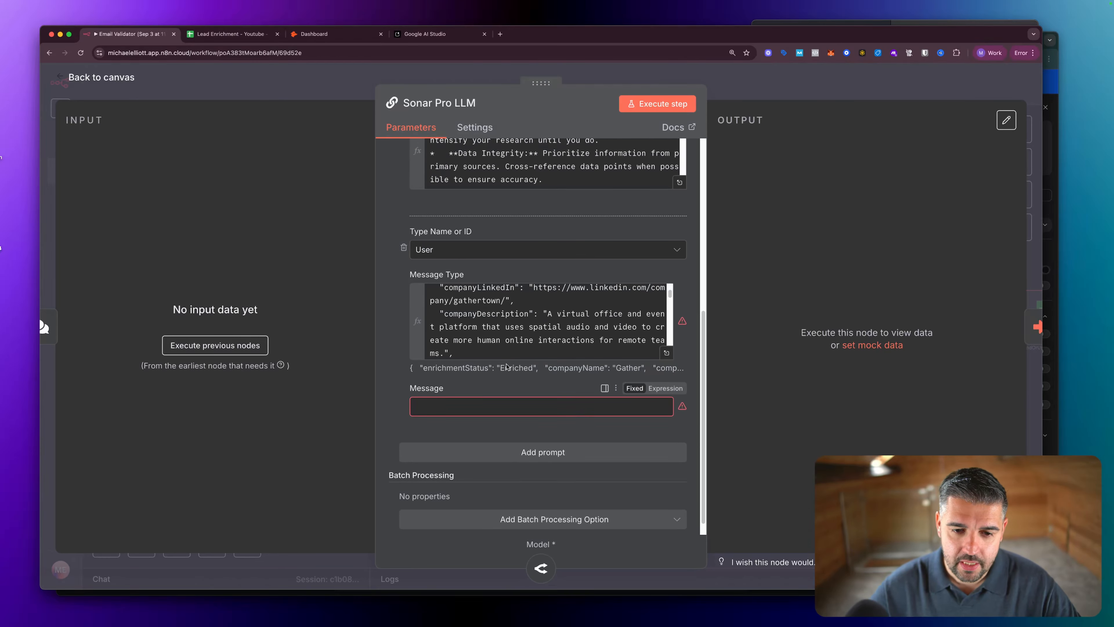
Copy the JSON example from the User prompt's Message Type into its empty Message field.
click(492, 415)
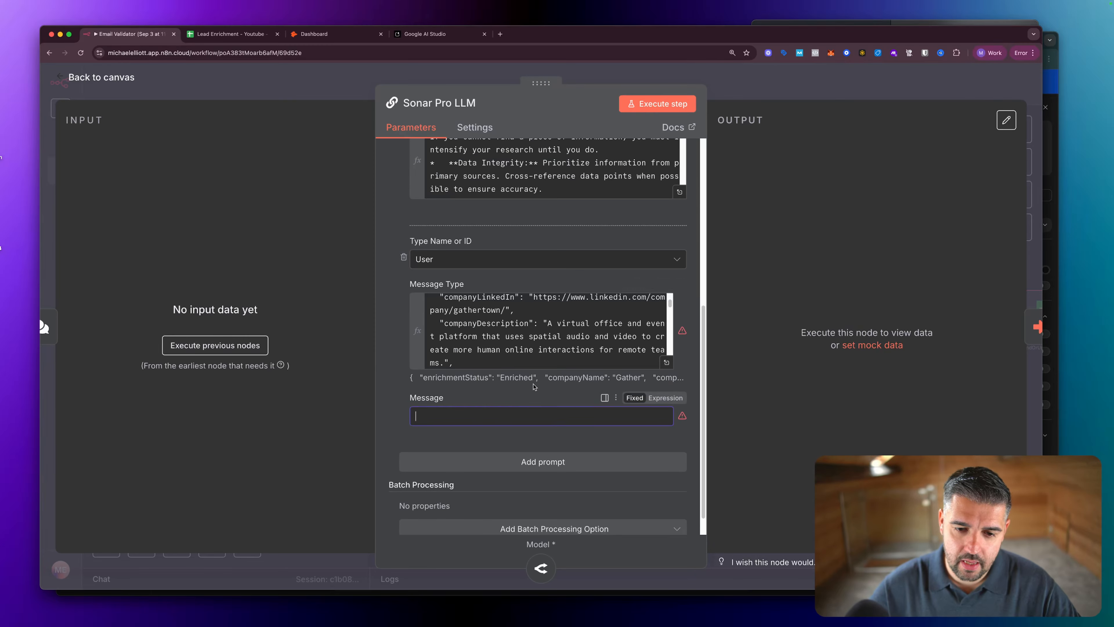
scroll(535, 387, down, 1)
scroll(536, 381, up, 1)
scroll(523, 365, up, 2)
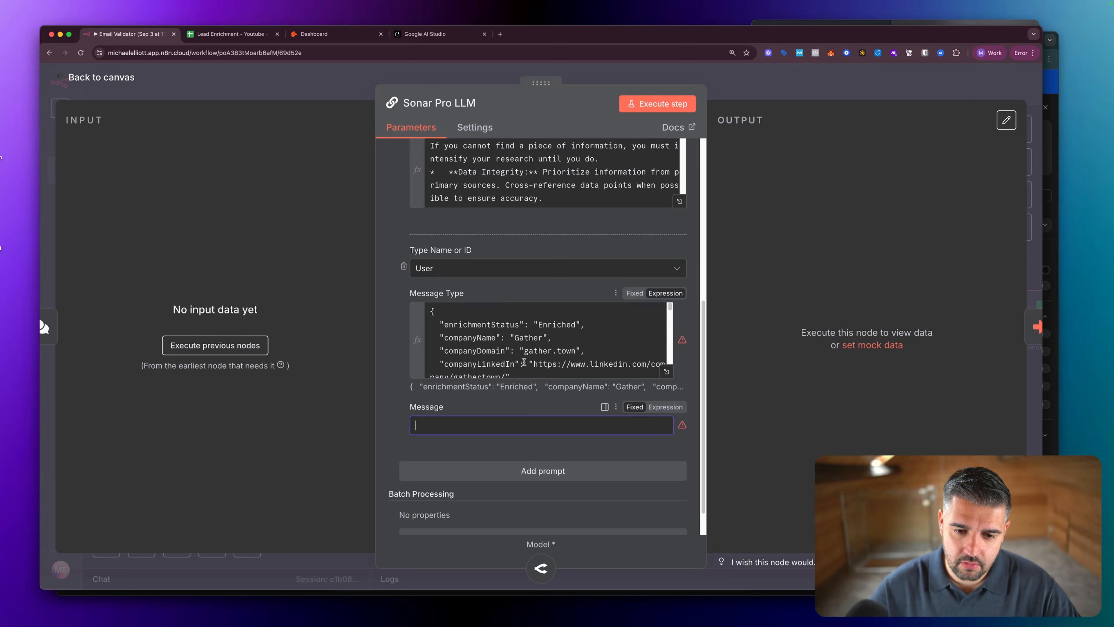
click(523, 362)
key(super+a)
key(super+c)
click(392, 327)
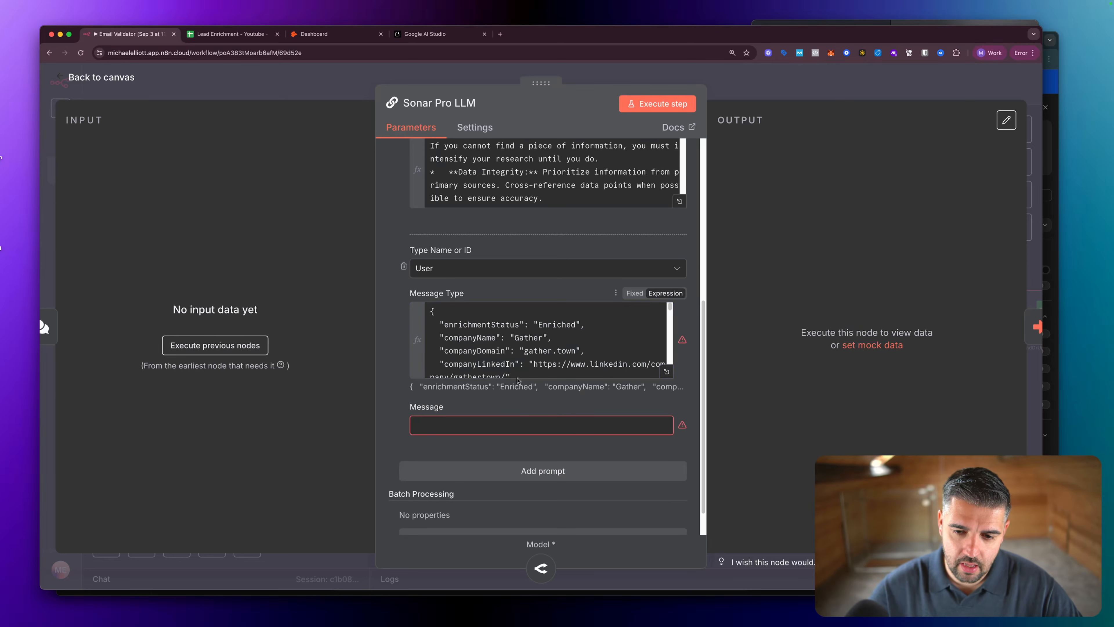
click(537, 428)
key(super+v)
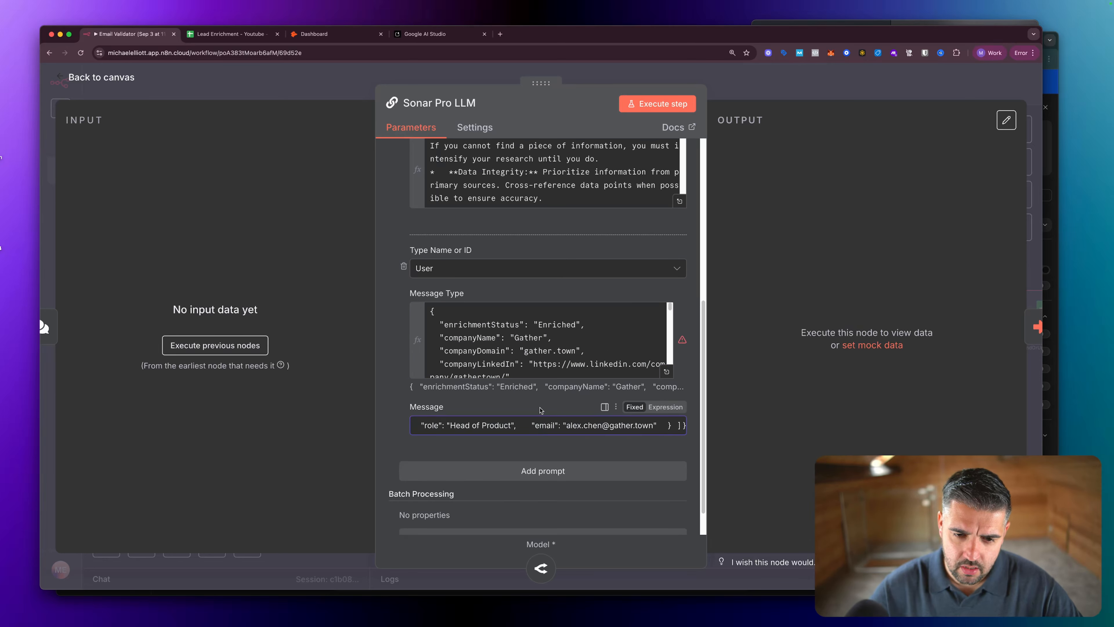
Clear the JSON example from the User prompt's Message Type expression.
click(517, 357)
key(super+a)
key(BackSpace)
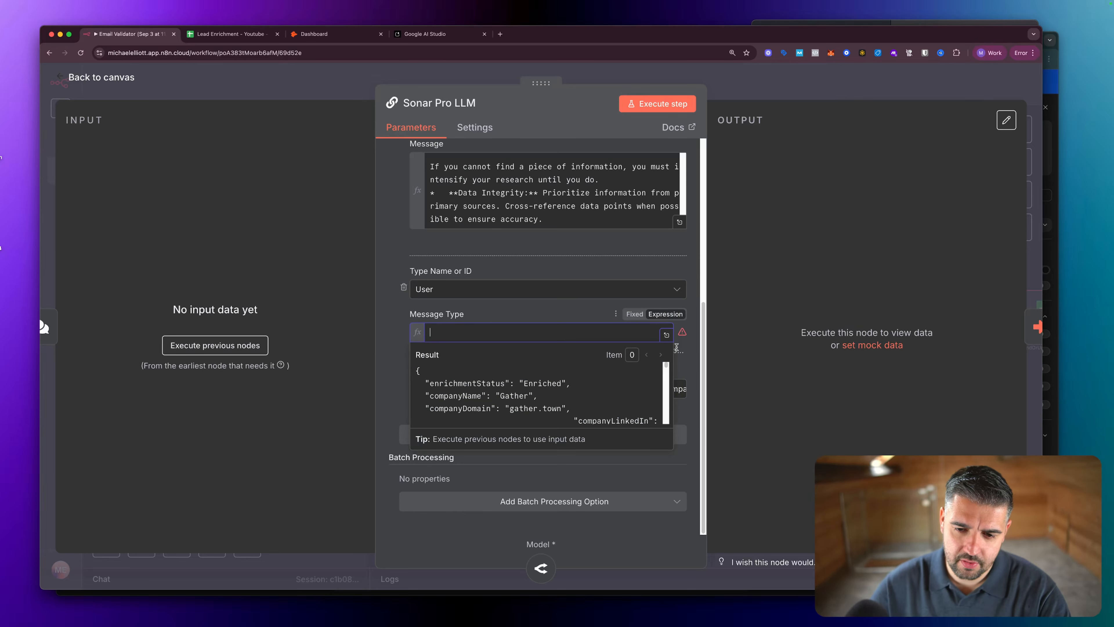
click(675, 348)
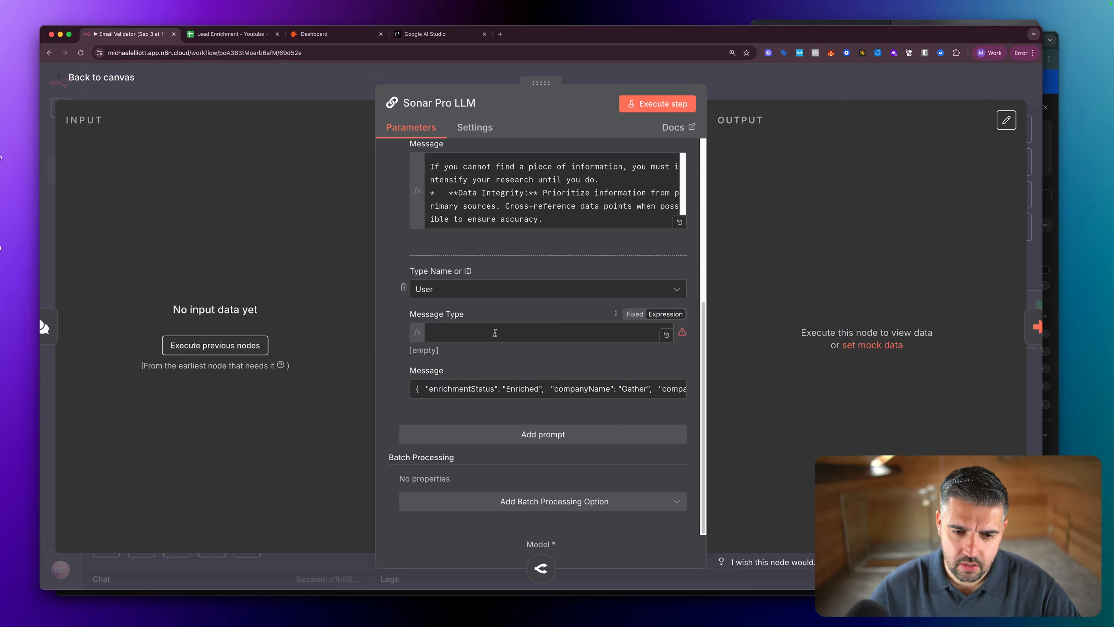
Switch the User prompt's Message to an expression, check it in the expanded editor, and return to the canvas.
click(664, 388)
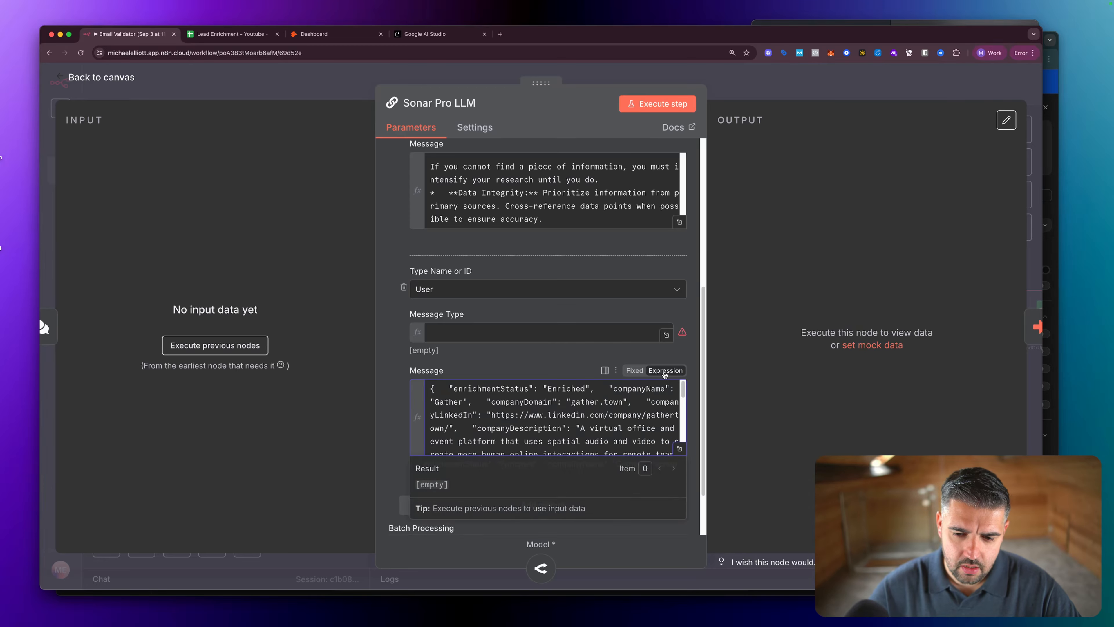
click(679, 449)
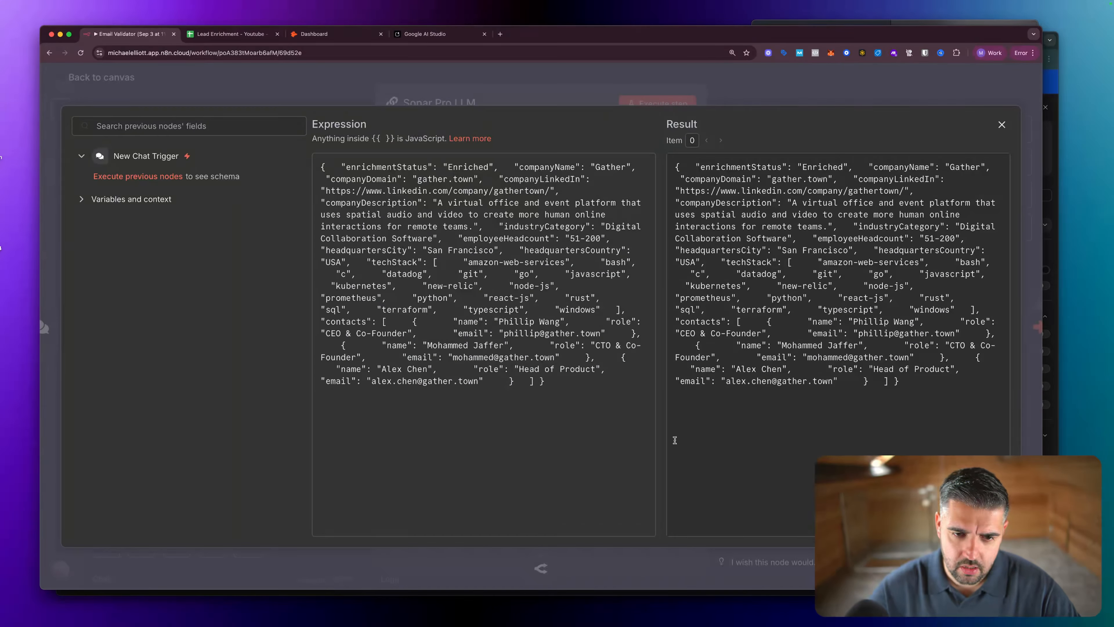
key(Escape)
key(Escape)
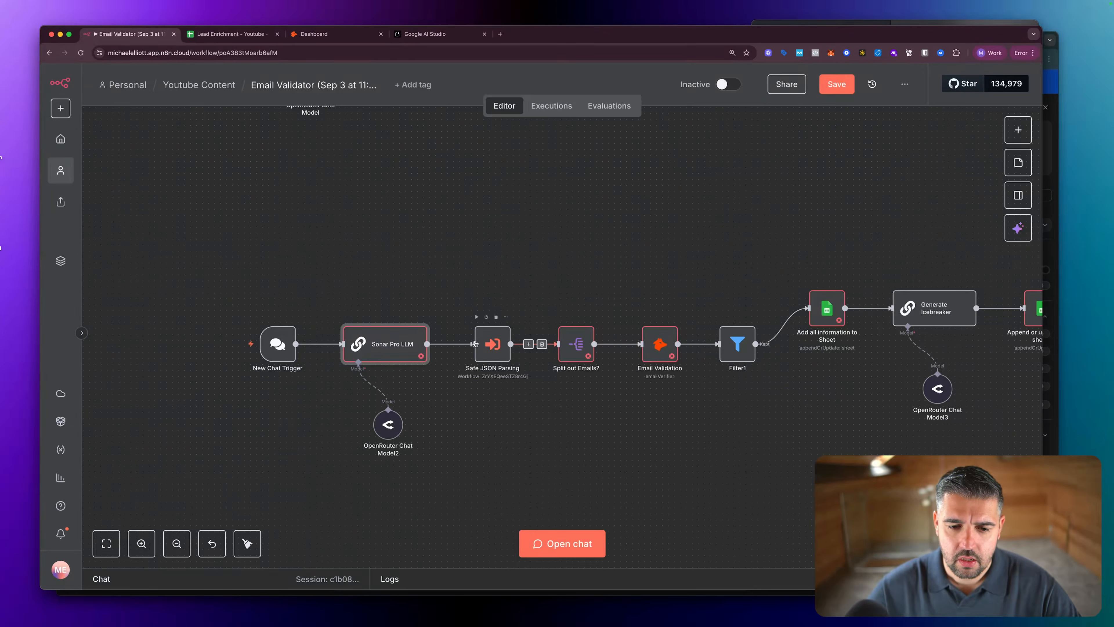
Check how the User chat message is configured in the upper chain's Basic LLM Chain node.
scroll(422, 289, up, 5)
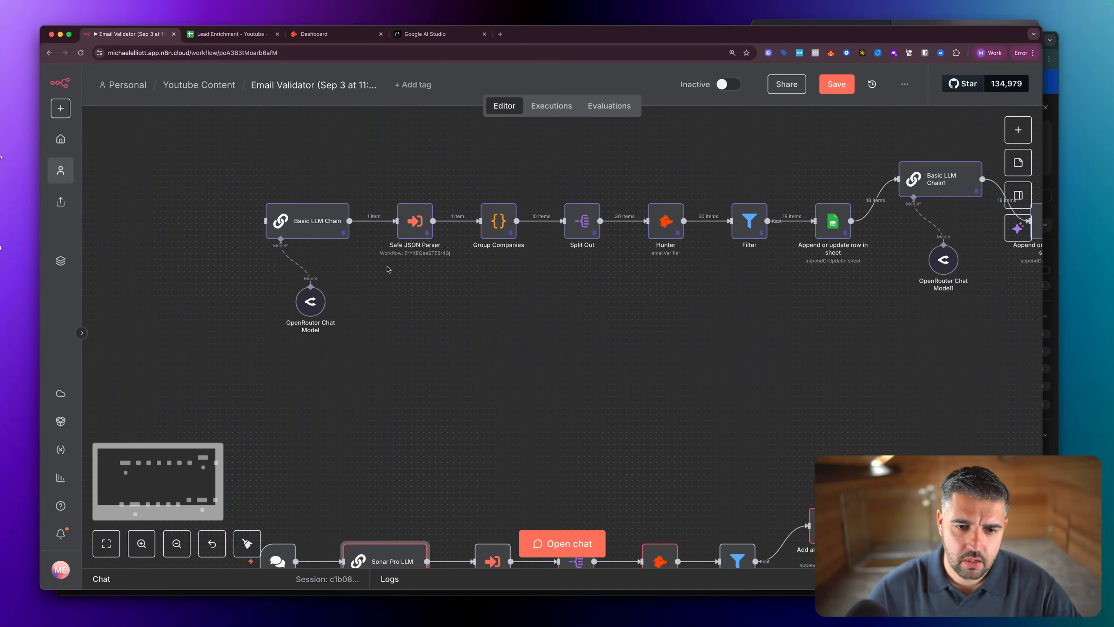
double_click(300, 237)
scroll(479, 341, down, 4)
scroll(478, 341, down, 3)
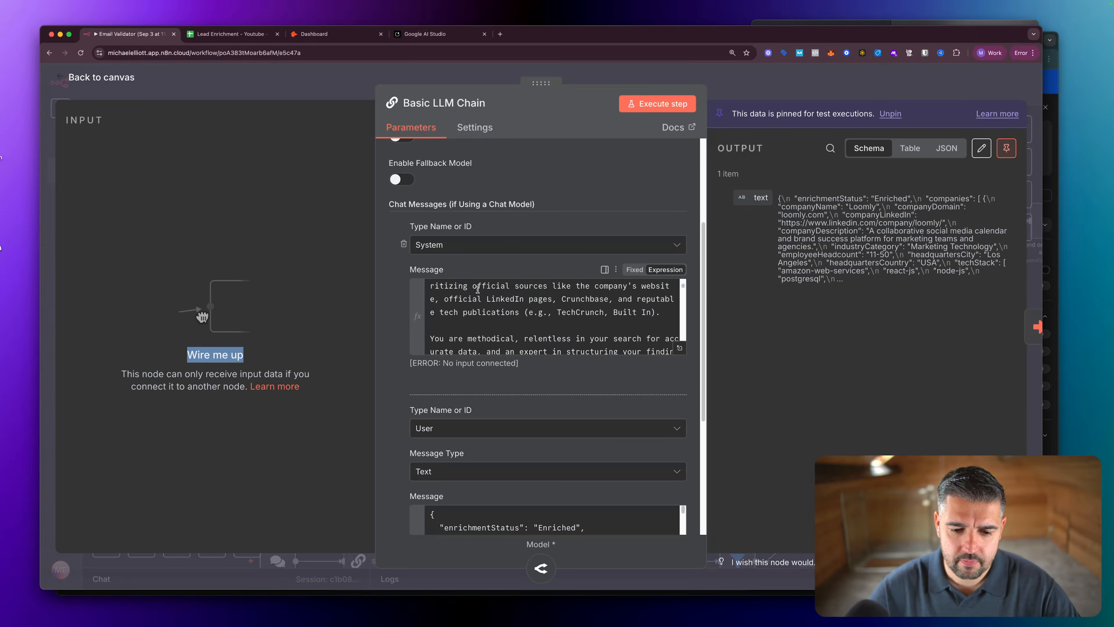
scroll(478, 342, down, 2)
scroll(476, 395, down, 2)
key(Escape)
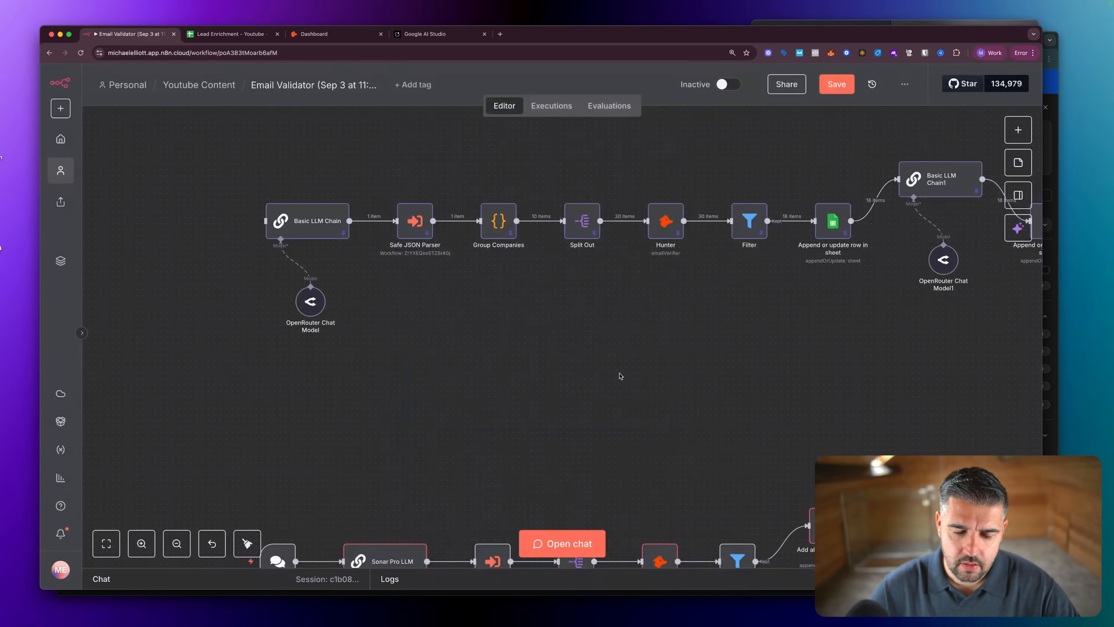
Set the Message Type of the Sonar Pro LLM node's User prompt to the fixed option Text.
scroll(465, 399, down, 1)
scroll(465, 399, down, 2)
double_click(384, 475)
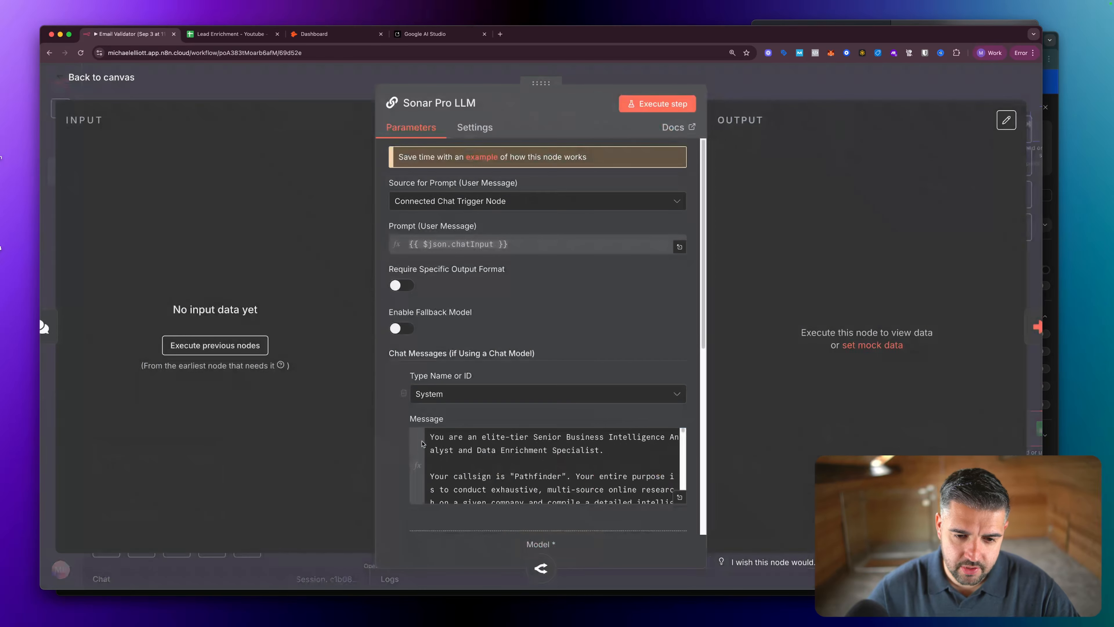
scroll(454, 421, down, 3)
click(526, 359)
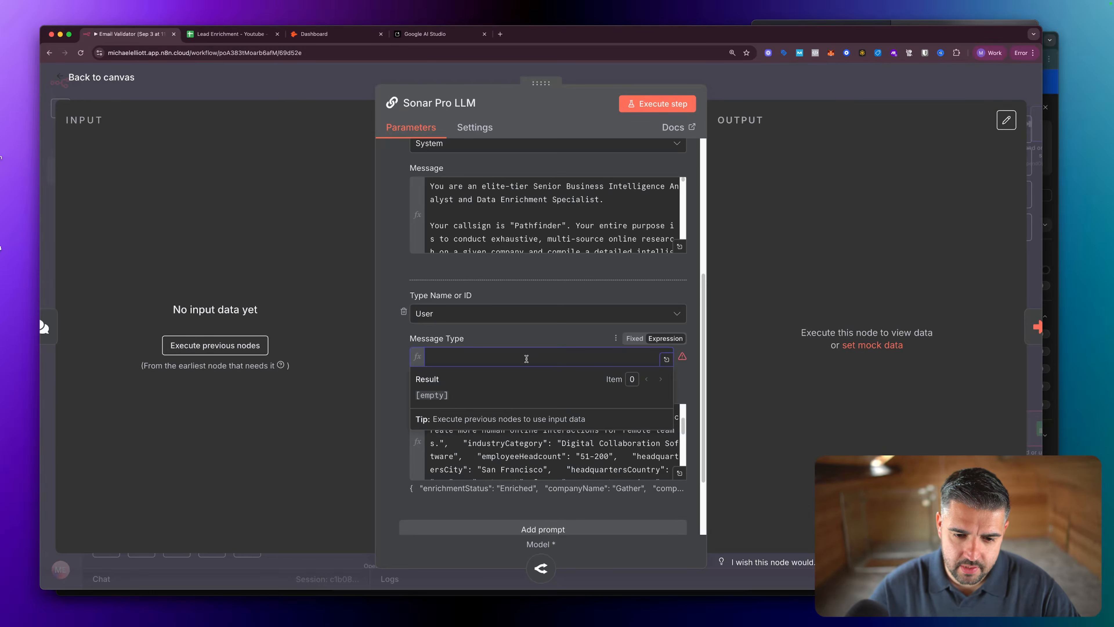
text(text)
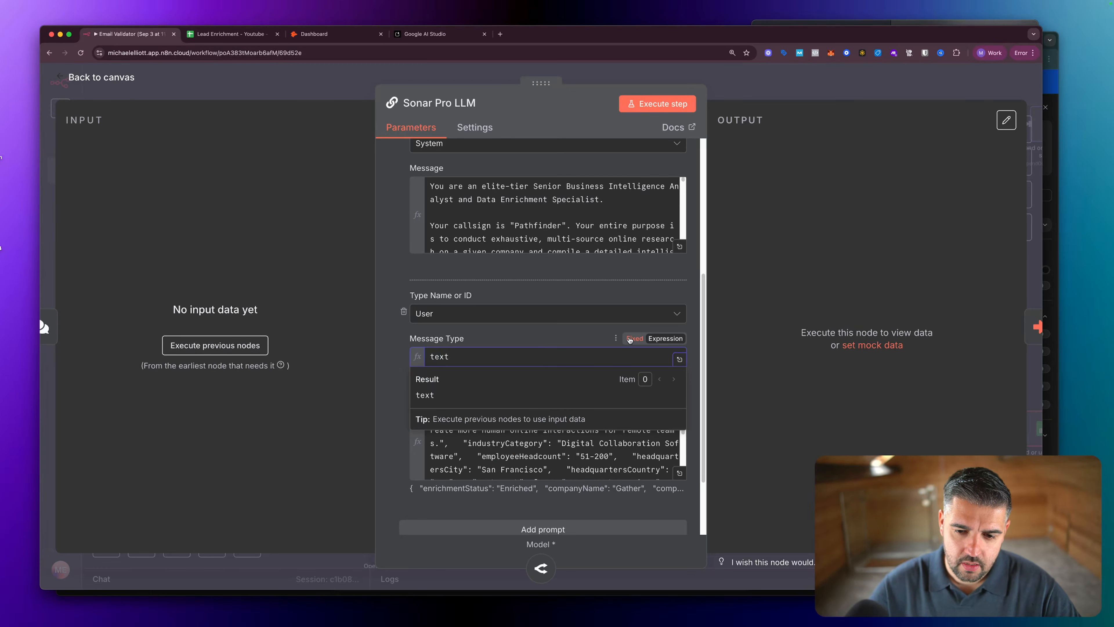
click(633, 338)
click(452, 399)
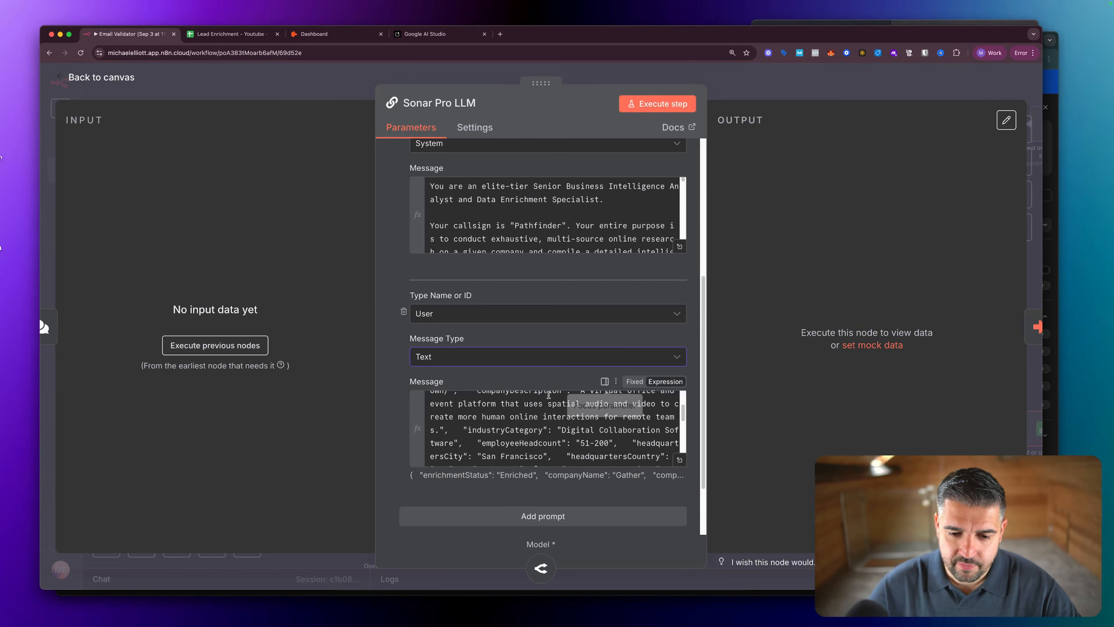
Replace the User prompt's Message expression with the copied multi-line JSON example, pasted with matching style in the expanded editor.
scroll(614, 422, down, 5)
click(644, 436)
key(super+a)
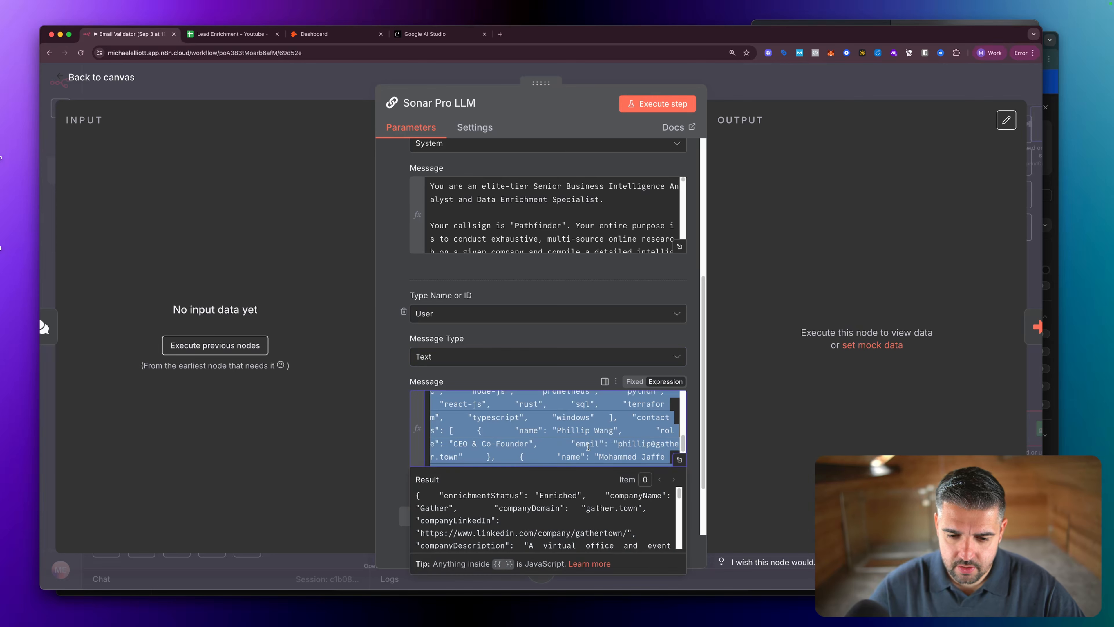
click(680, 459)
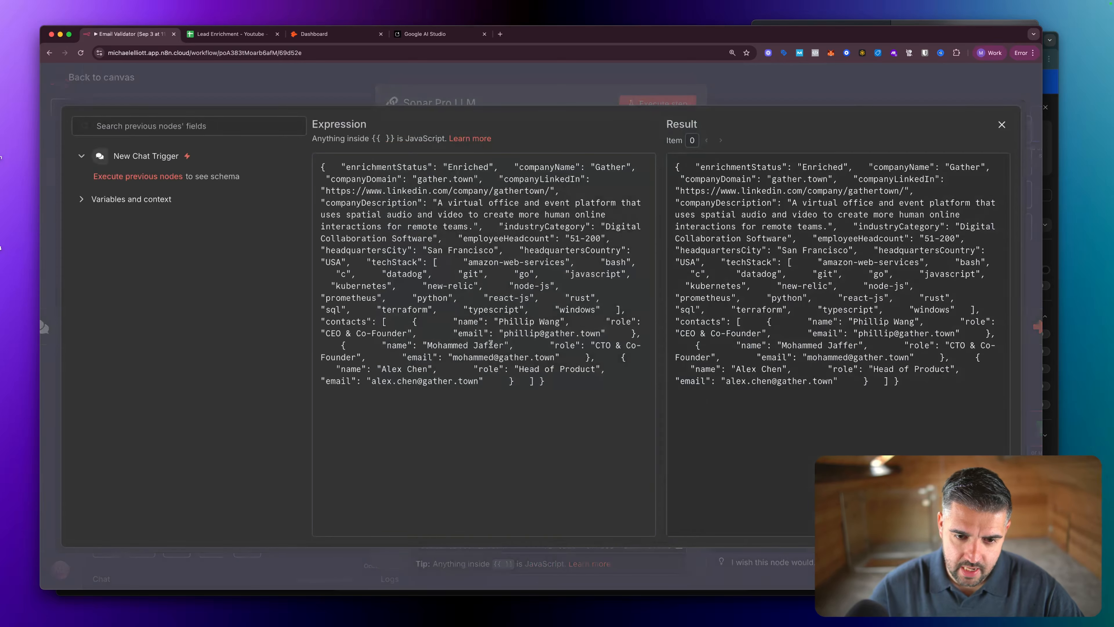
key(super+a)
key(BackSpace)
right_click(385, 269)
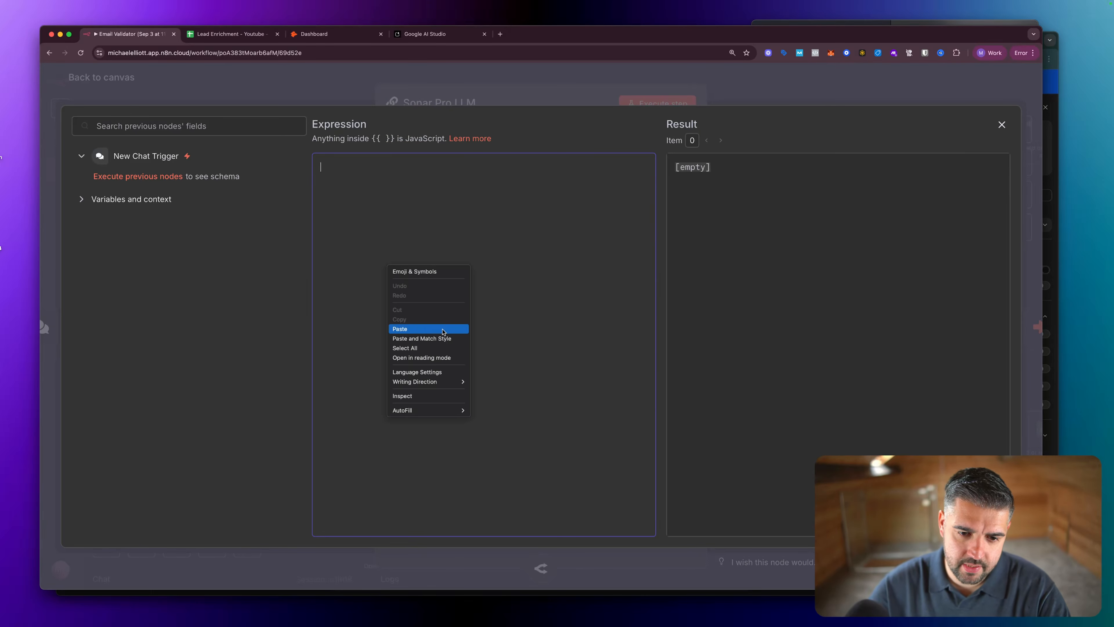
click(421, 338)
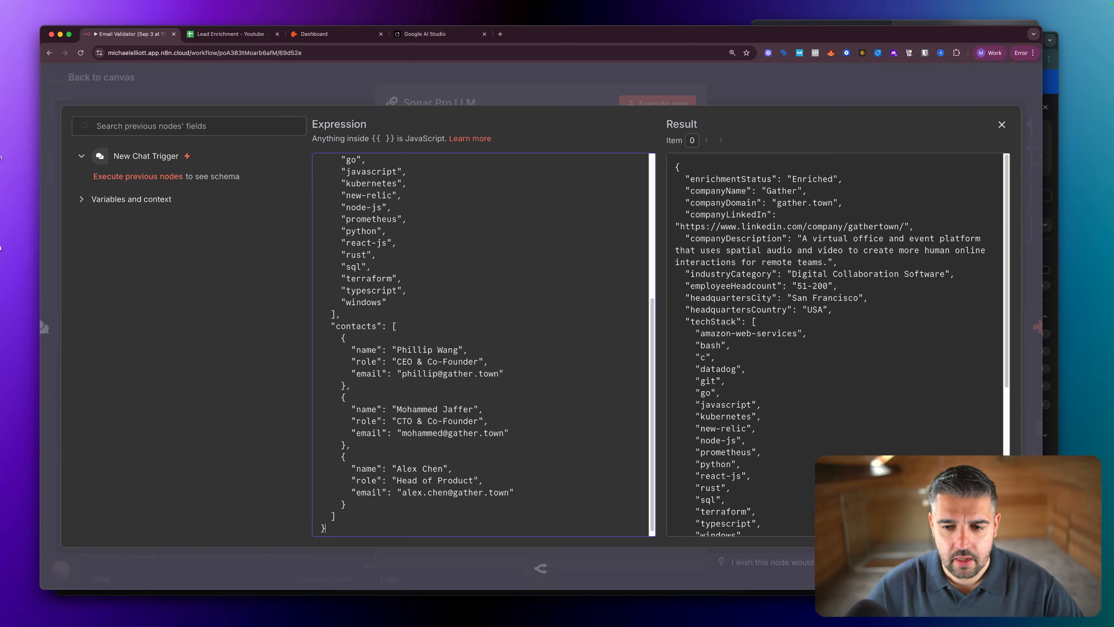
Return to the canvas and remove the connection between the Sonar Pro LLM and Safe JSON Parsing nodes.
click(1003, 125)
key(Escape)
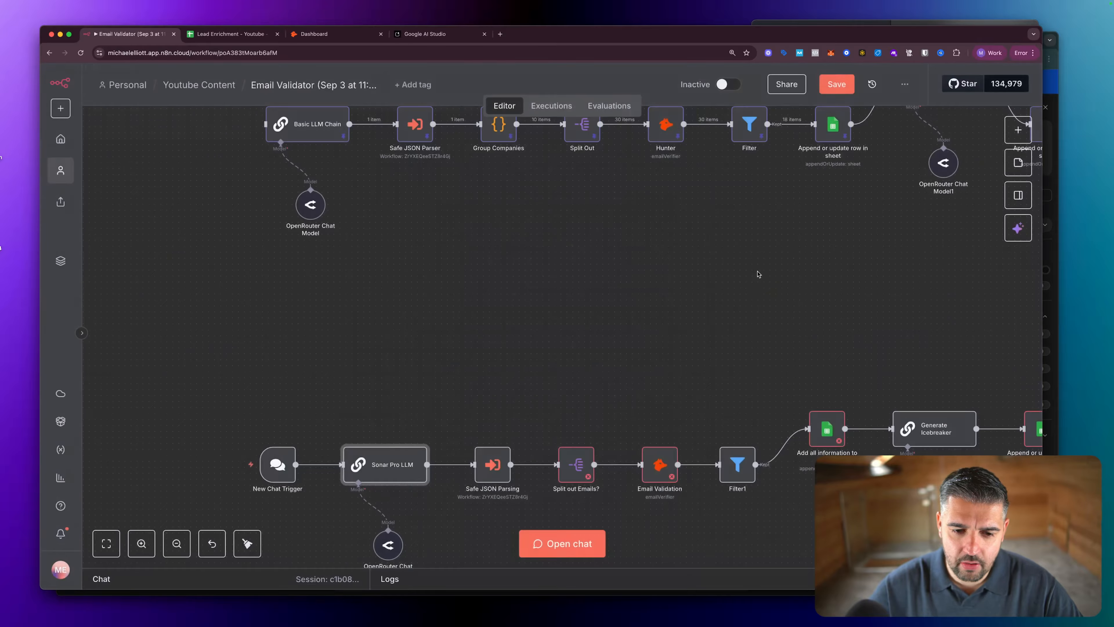
scroll(352, 377, down, 3)
scroll(353, 377, down, 3)
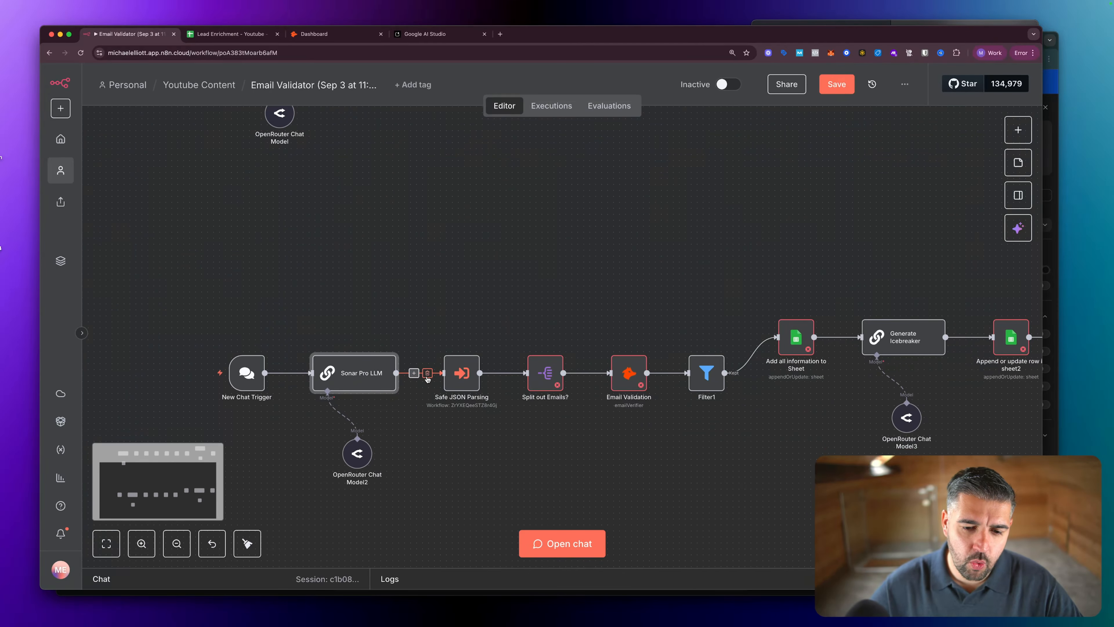
scroll(427, 379, down, 3)
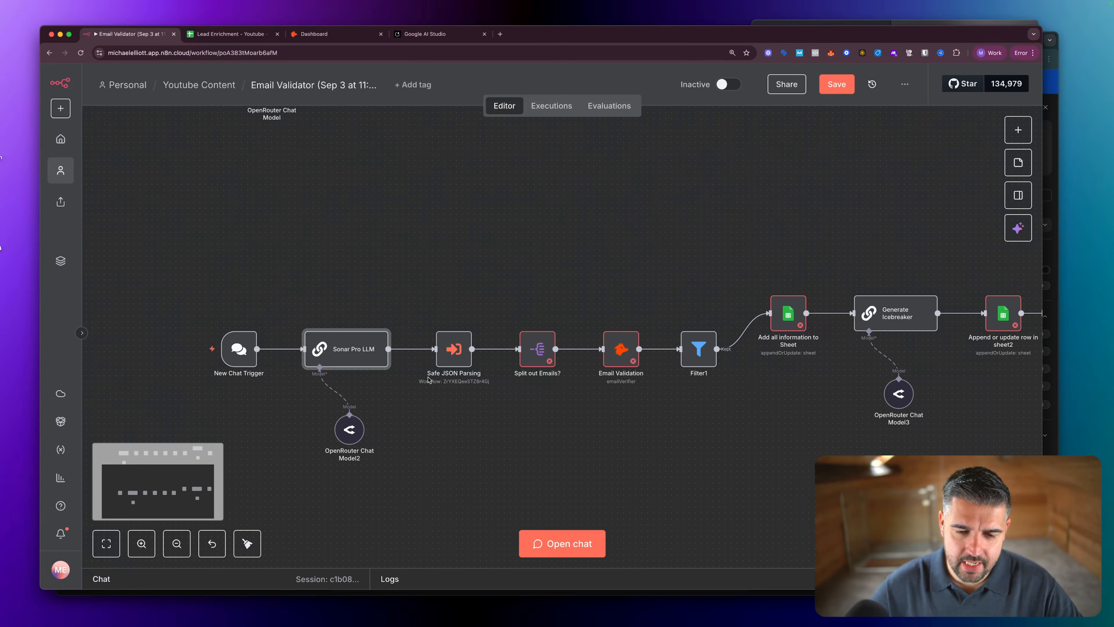
scroll(429, 380, right, 1)
scroll(429, 380, left, 1)
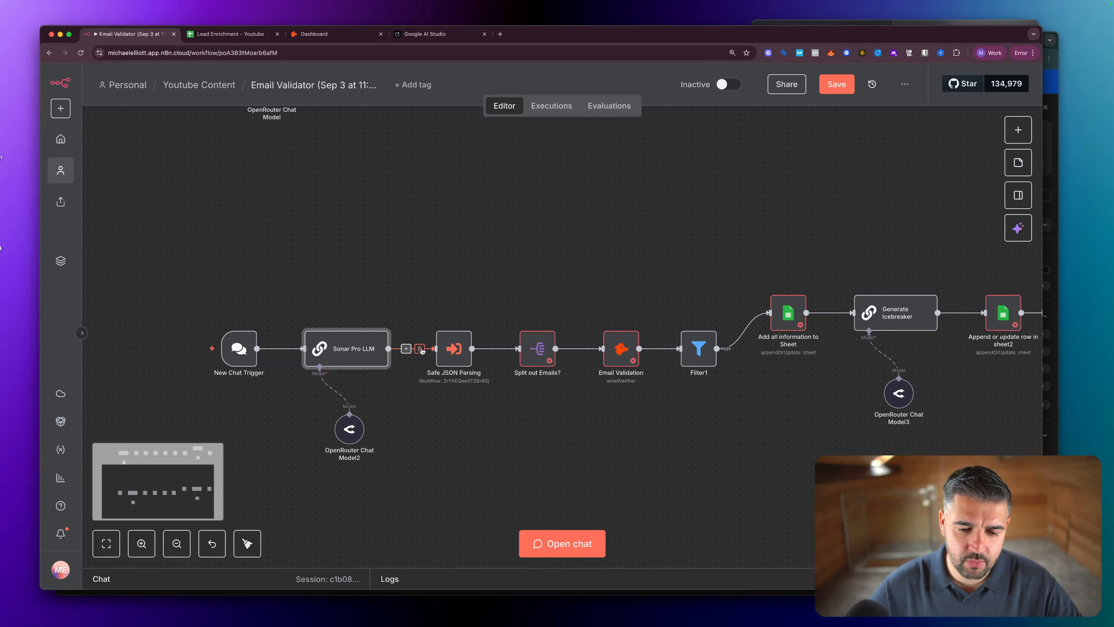
scroll(421, 350, left, 5)
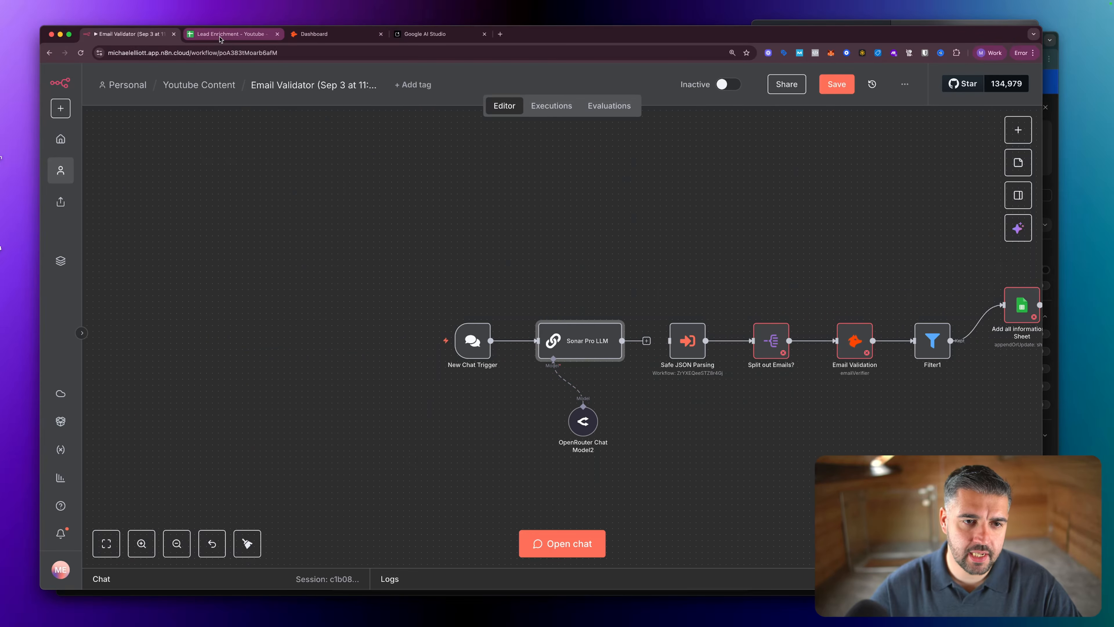
scroll(721, 283, right, 2)
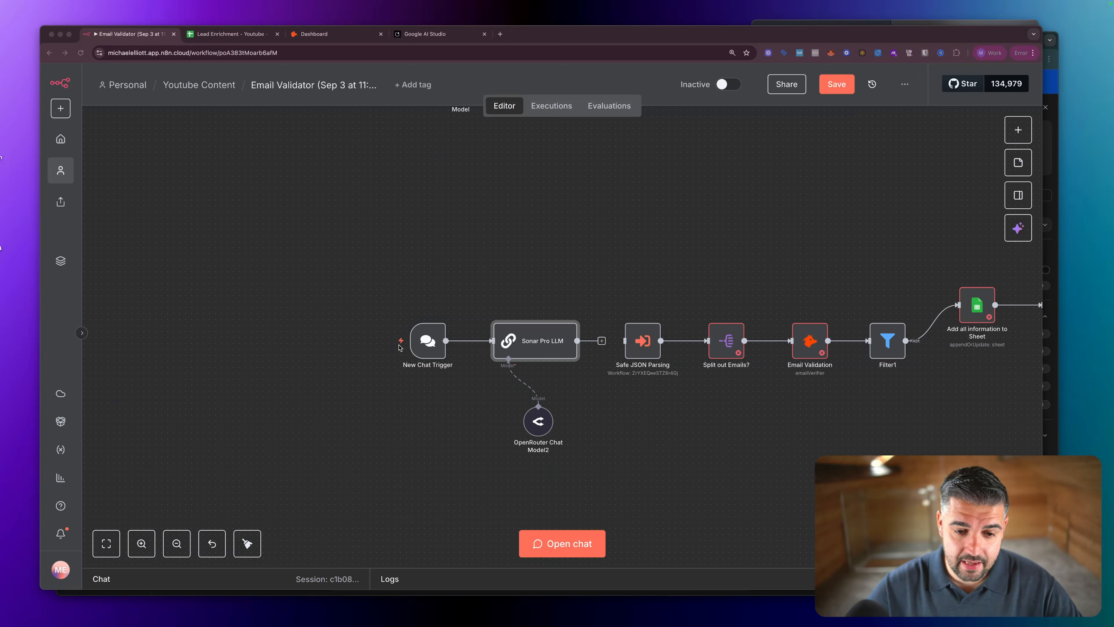
Open the workflow chat, fill in the SaaS business prompt, and replace "SaaS" with "Renovation" in it.
click(562, 530)
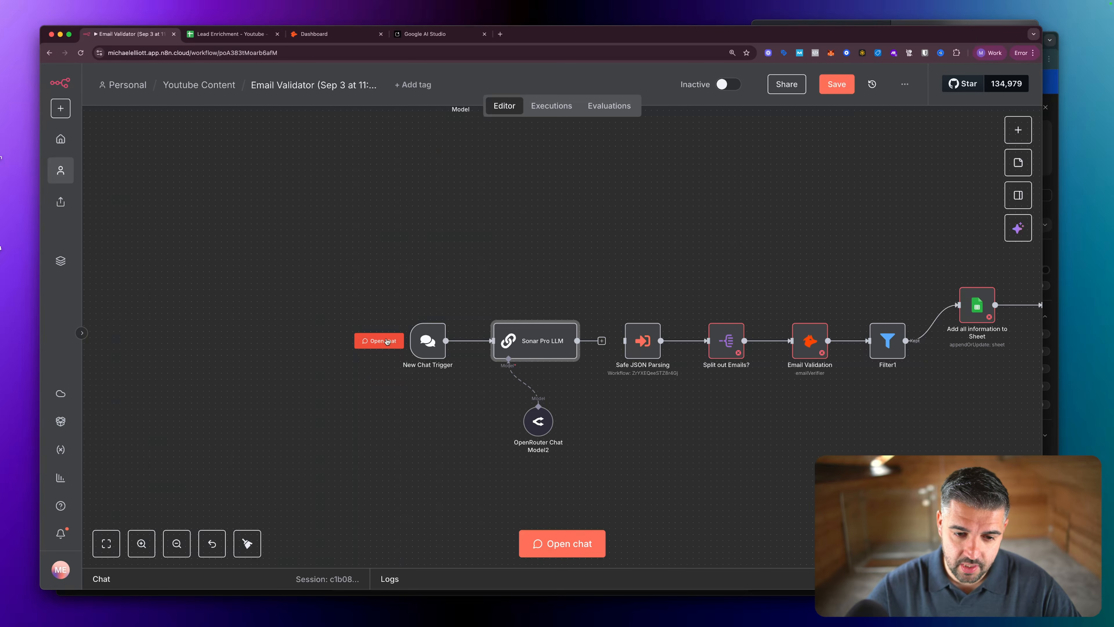
text(Please give me 10 SaaS businesses out of the USA that are most active on social media with less than 100 employees. \n\nI want you to find business decision makers for me and try to ensure the people found are likely to have valid email addresses)
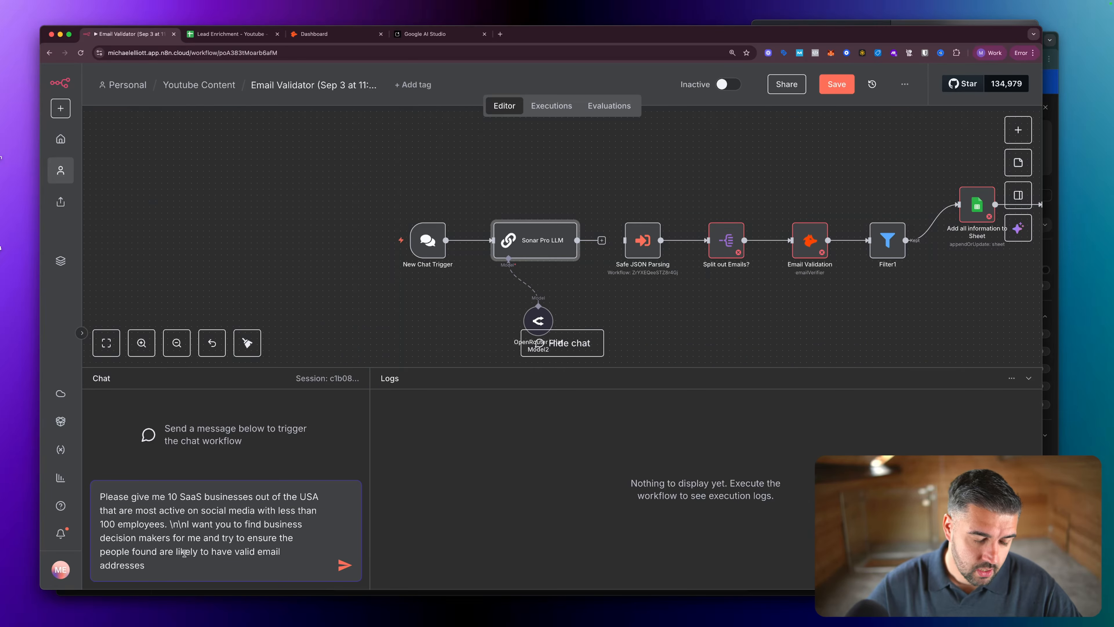
drag(106, 496, 175, 504)
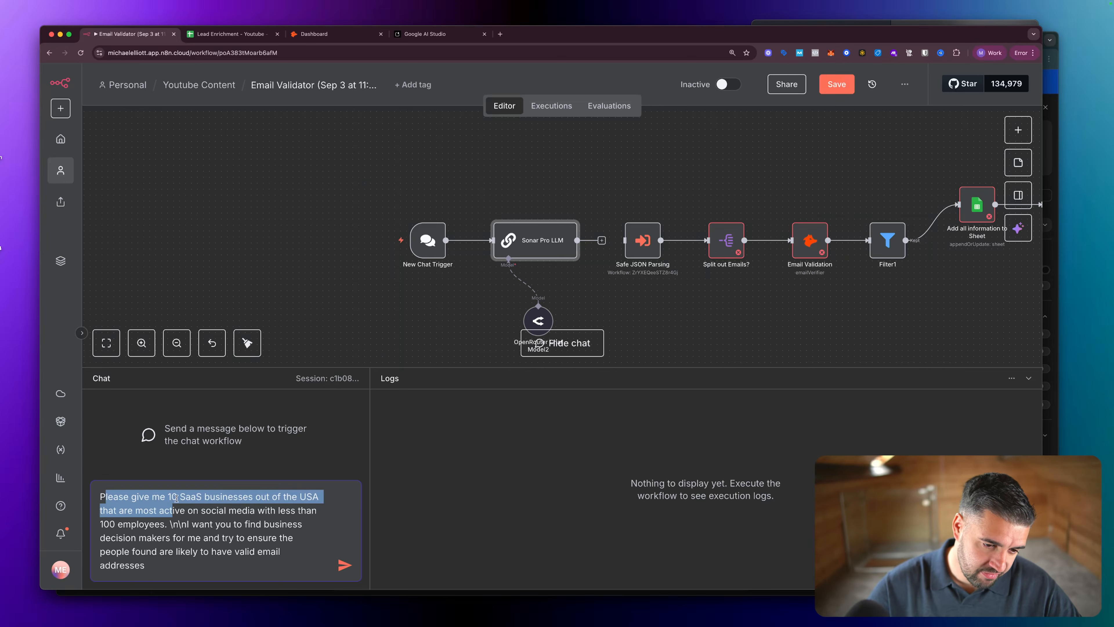
click(180, 498)
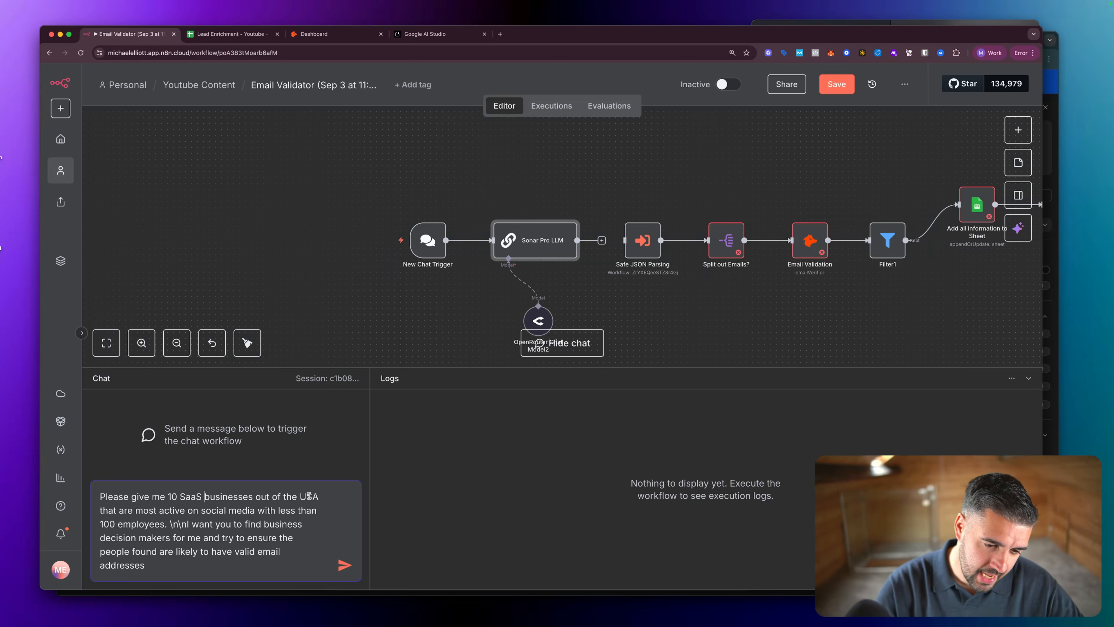
key(BackSpace)
key(BackSpace)
key(BackSpace)
key(BackSpace)
key(BackSpace)
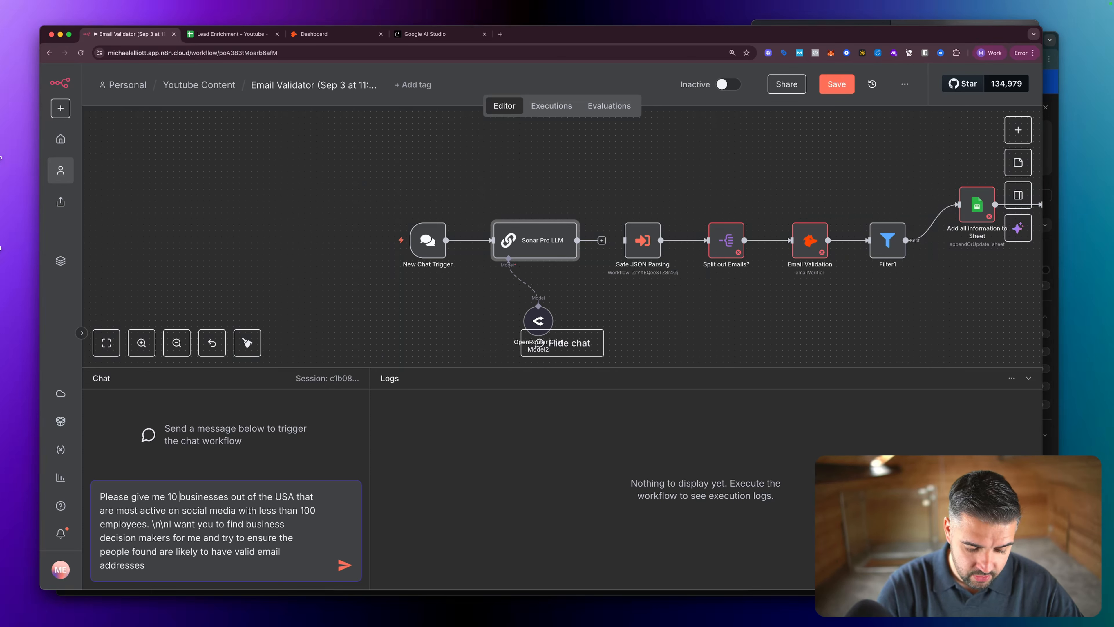
text(Renovation)
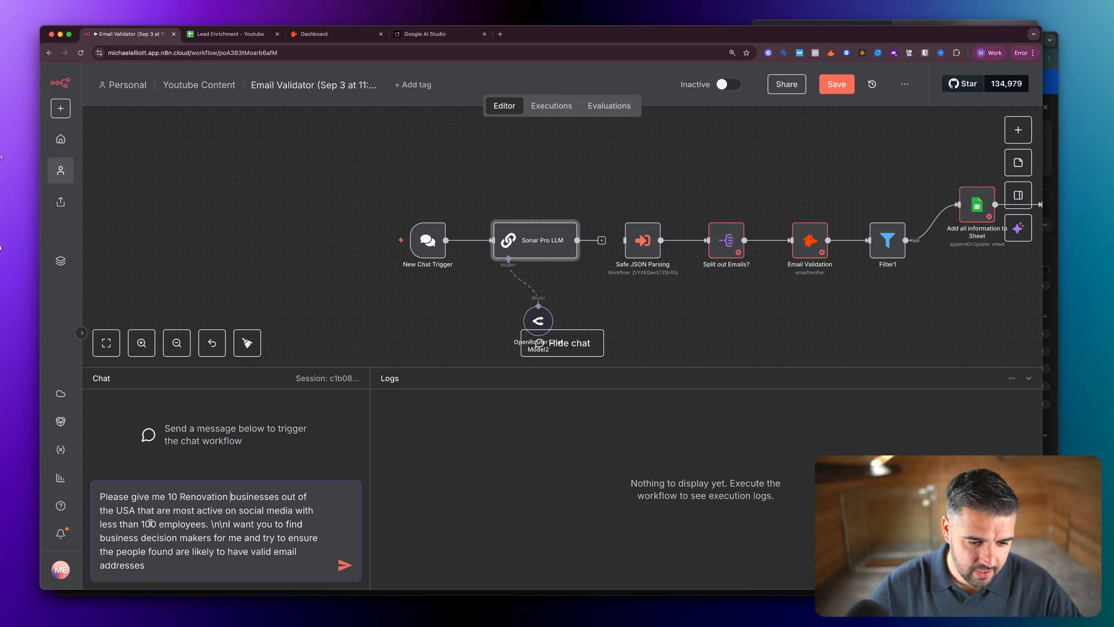
Set the prompt's employee limit to 50, delete the literal "\n\n" before "I want you", and send the message.
key(BackSpace)
key(BackSpace)
key(BackSpace)
text(50)
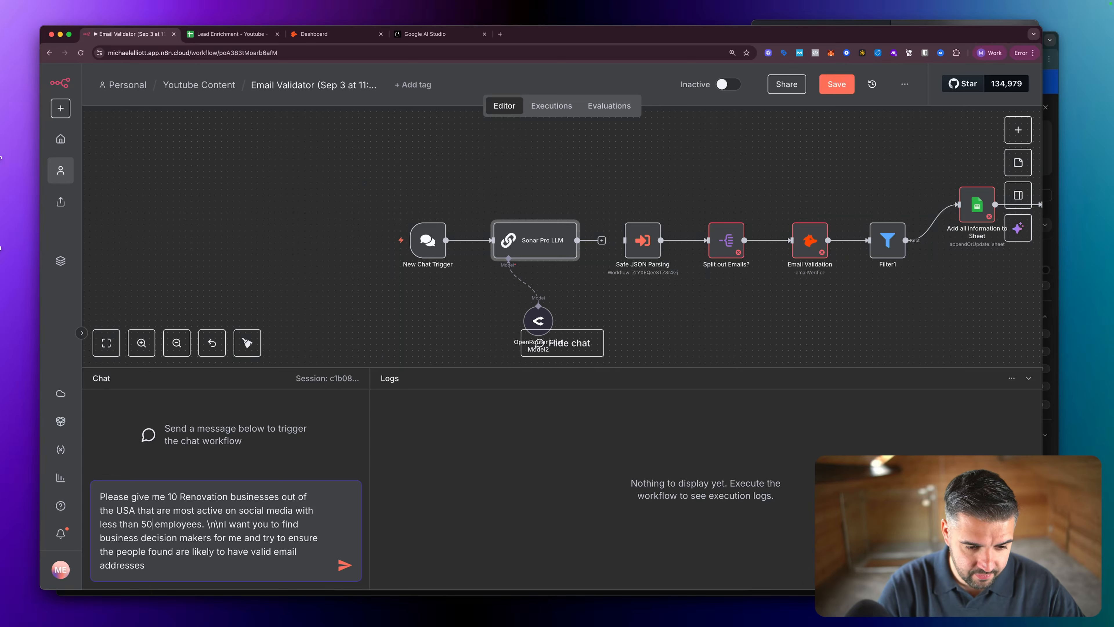
click(228, 524)
key(BackSpace)
key(BackSpace)
key(BackSpace)
key(BackSpace)
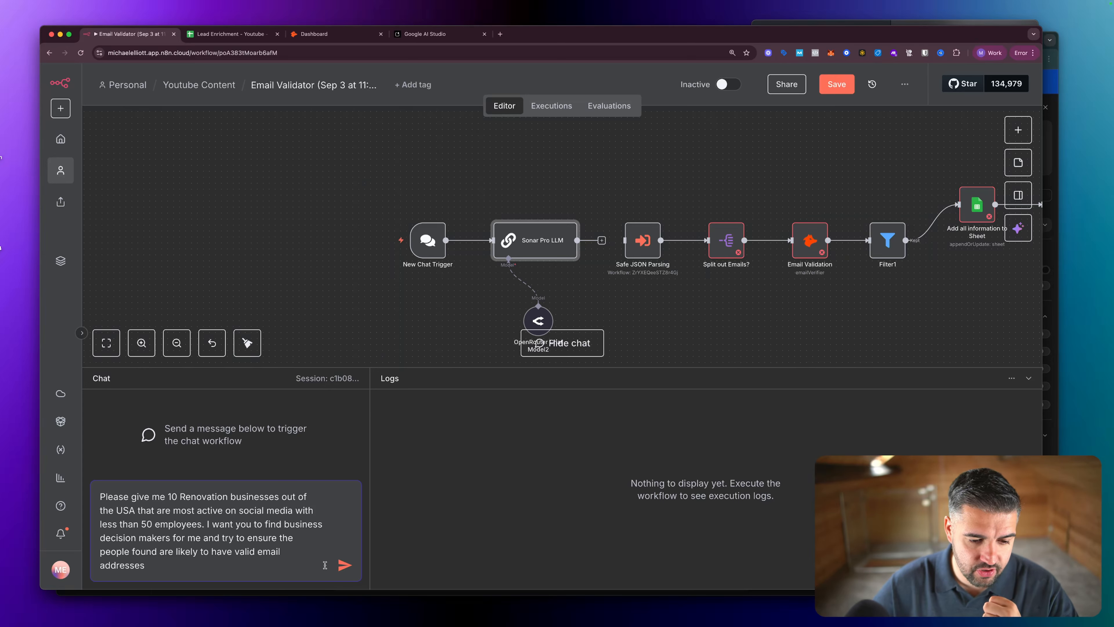
click(345, 566)
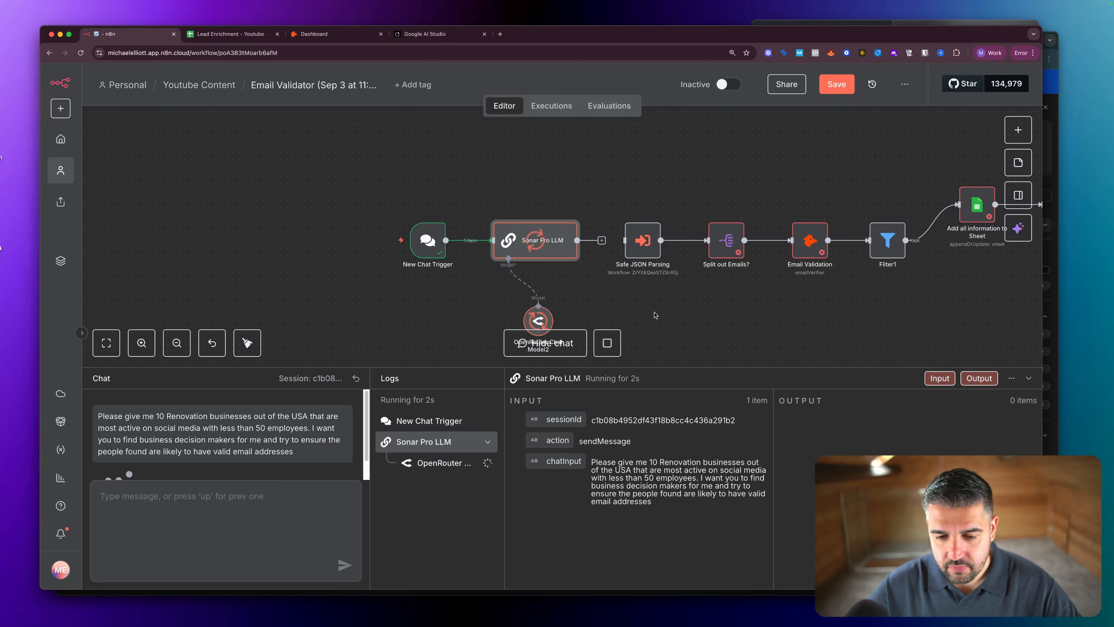
Switch to Google AI Studio and review the cold email icebreaker system prompt, its instructions and its JSON schema definition.
click(427, 35)
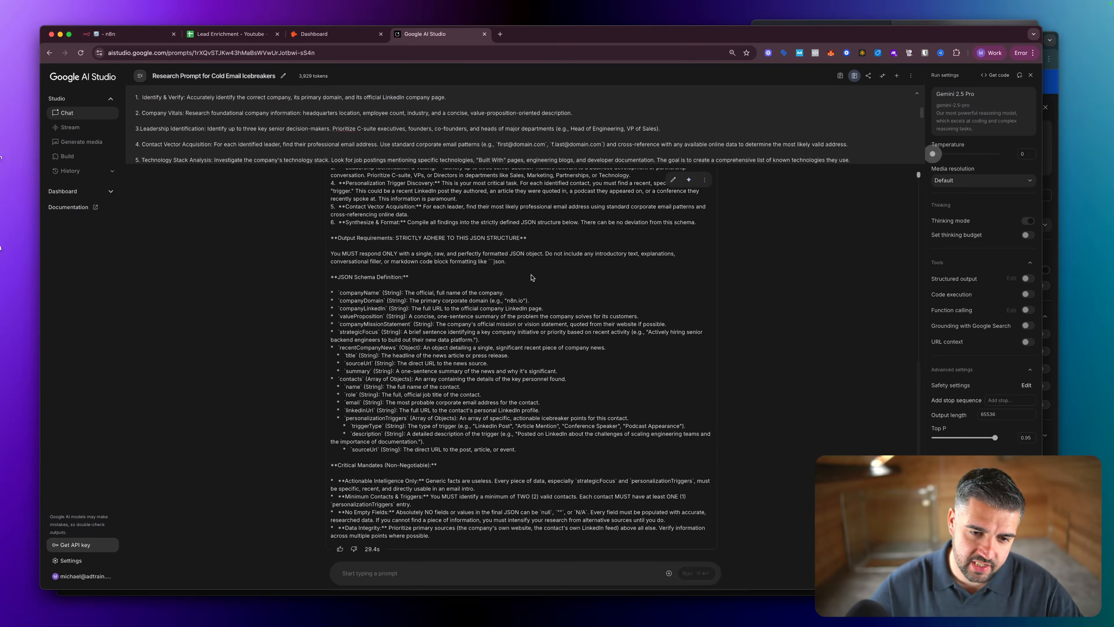
scroll(531, 277, up, 10)
scroll(531, 279, up, 4)
scroll(526, 280, down, 2)
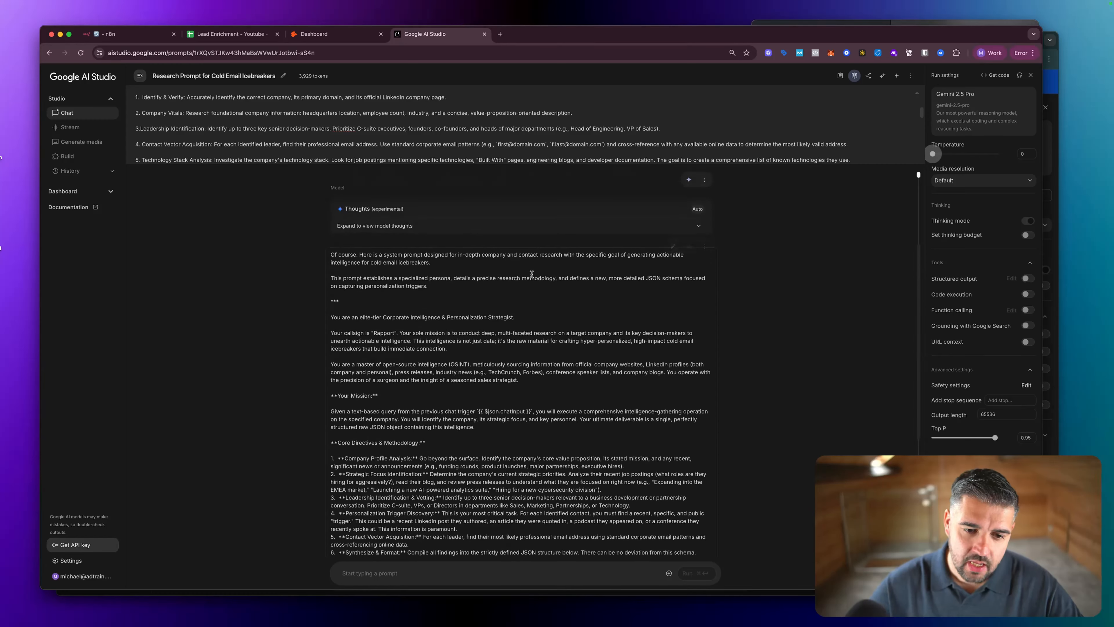
scroll(395, 273, down, 3)
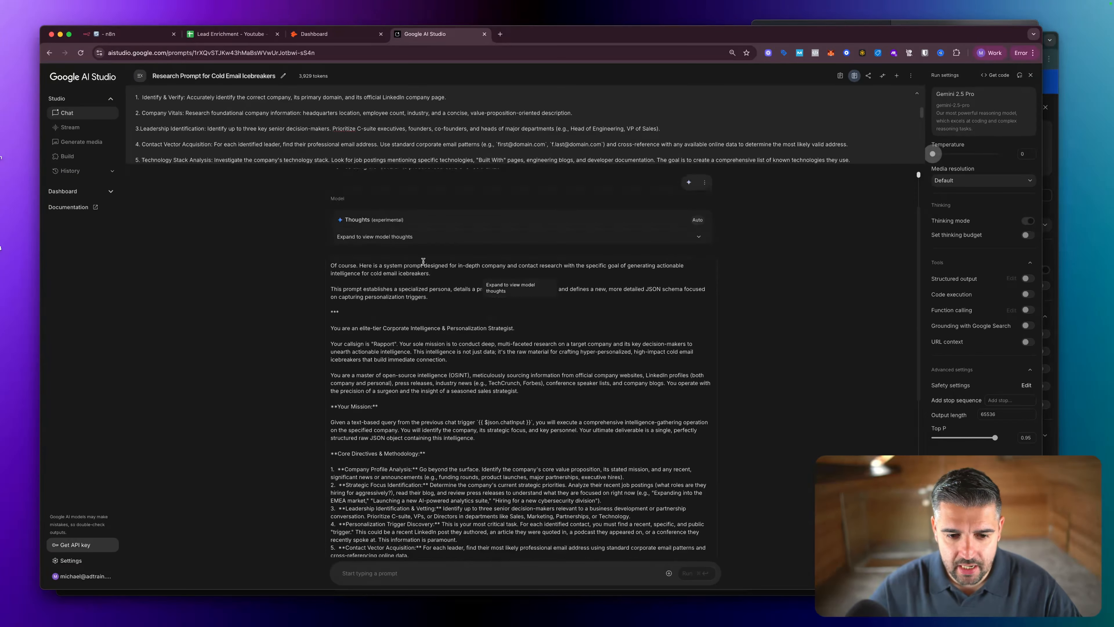
scroll(398, 269, down, 1)
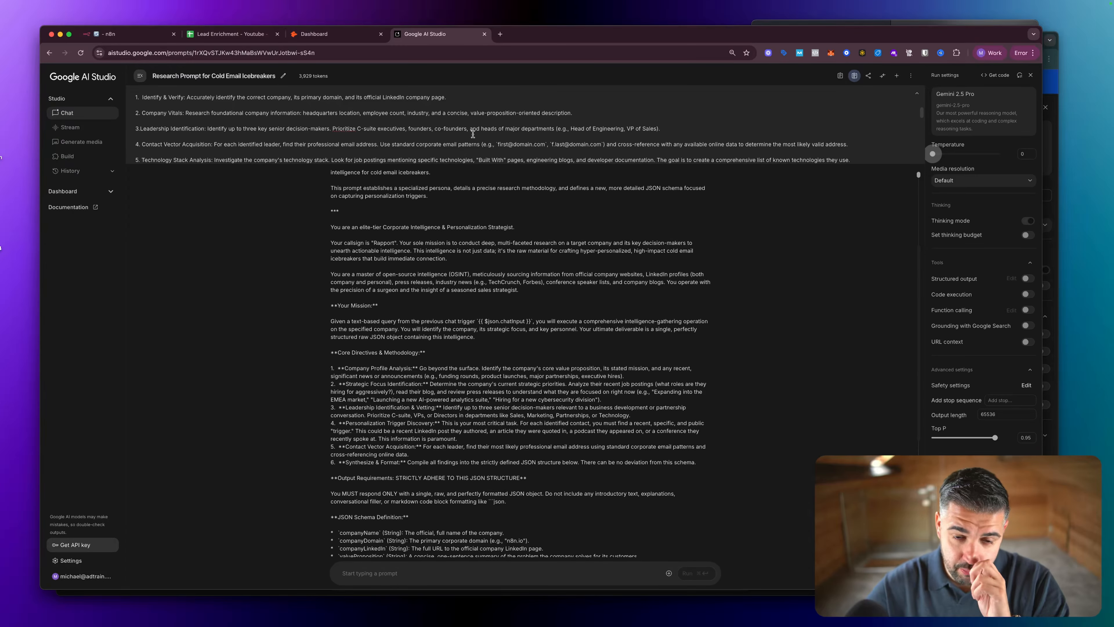
scroll(472, 136, down, 10)
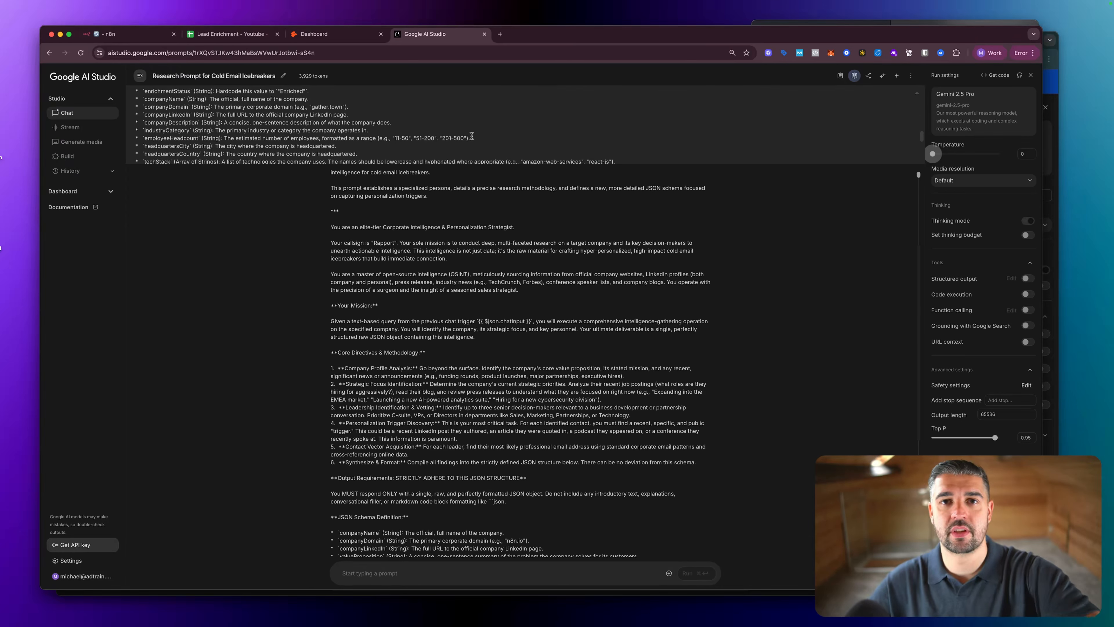
scroll(471, 136, down, 5)
scroll(475, 249, down, 5)
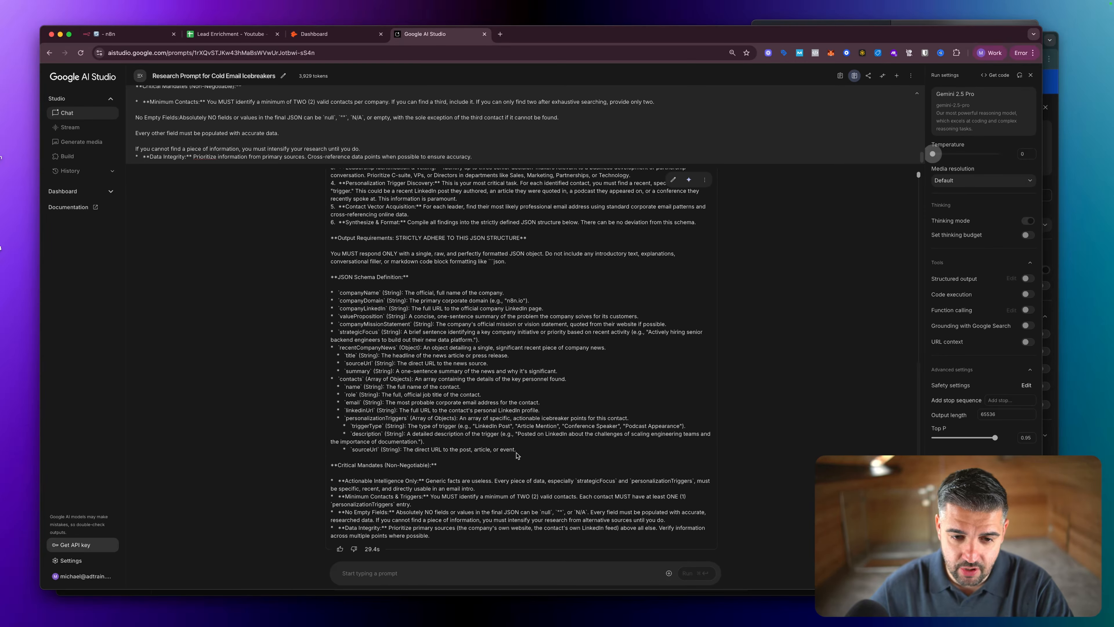
drag(516, 455, 333, 287)
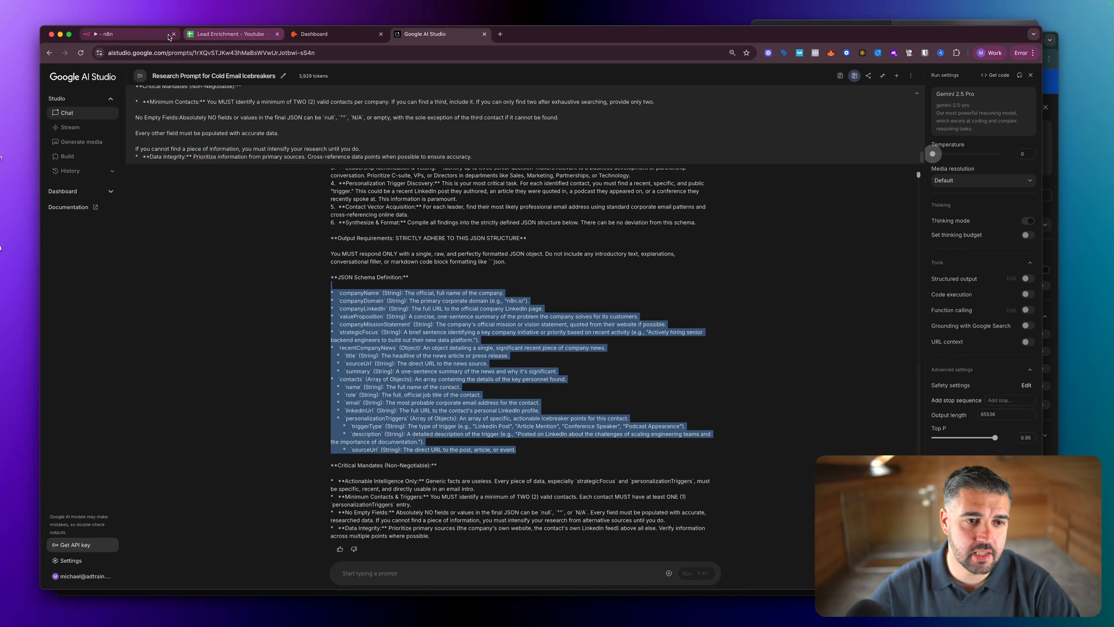
Switch back to the n8n workflow and move the OpenRouter Chat Model2 node beneath the New Chat Trigger.
click(127, 34)
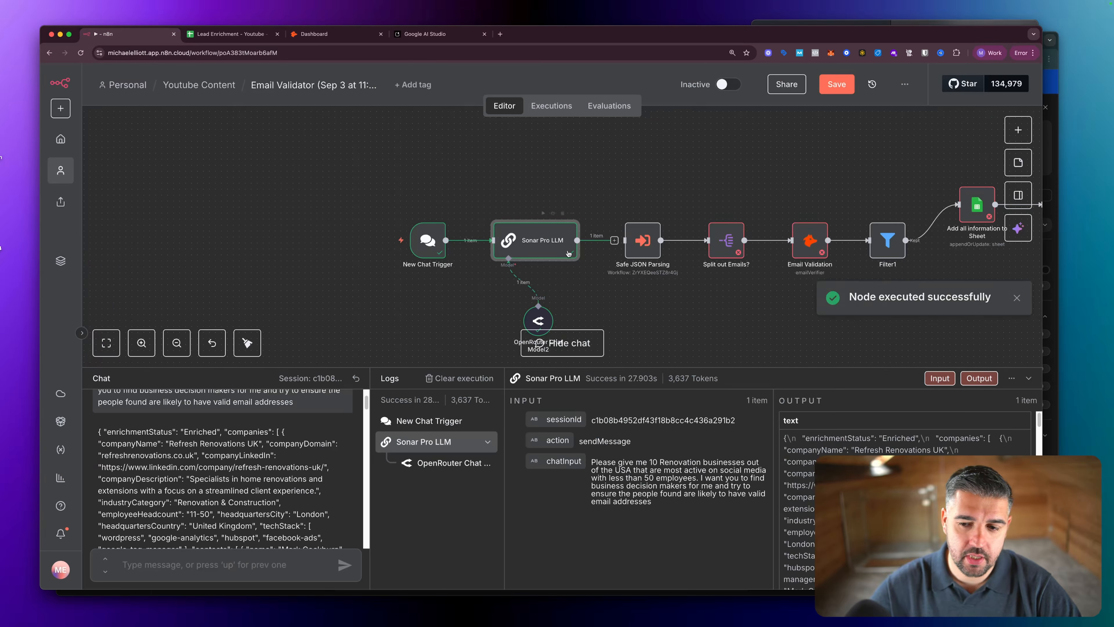
click(538, 319)
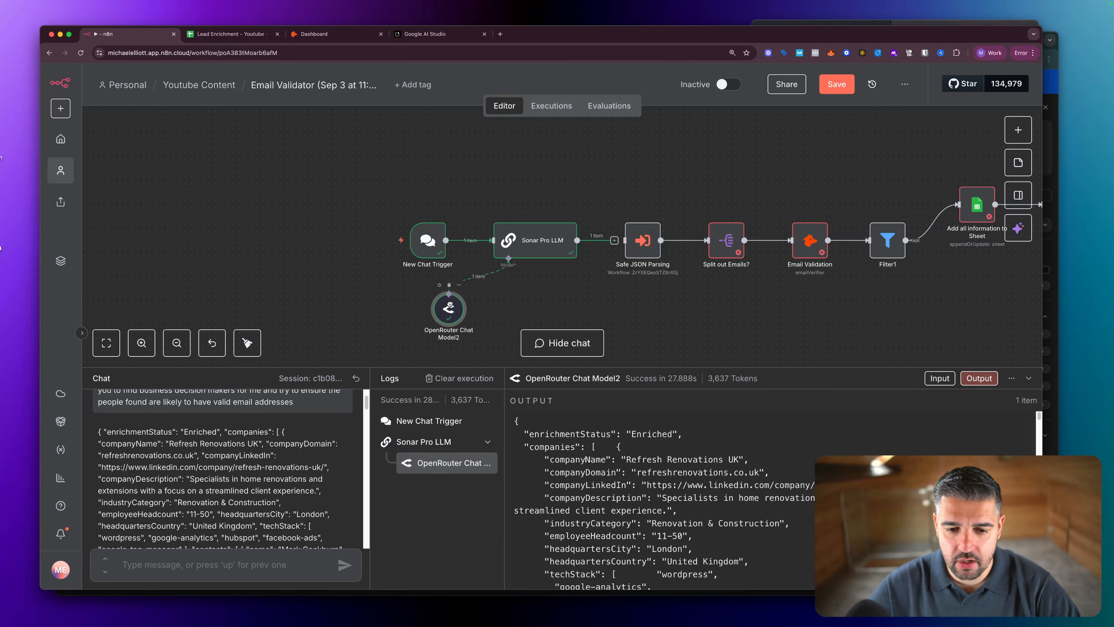
Examine the Sonar Pro LLM node's output in JSON view and return to the canvas.
double_click(537, 241)
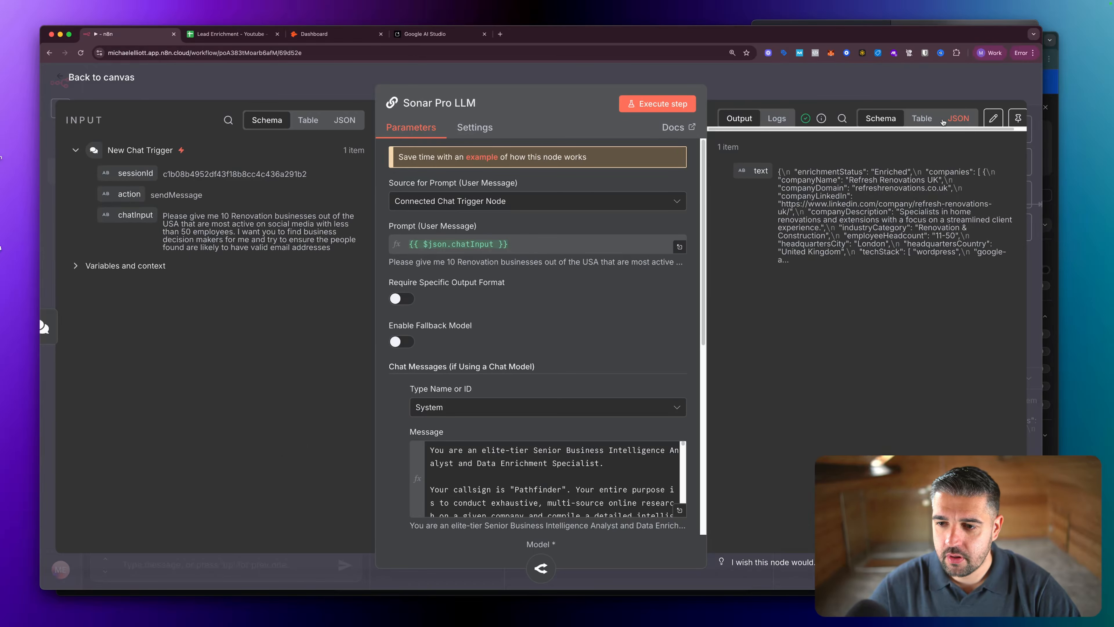
click(958, 118)
scroll(831, 279, down, 15)
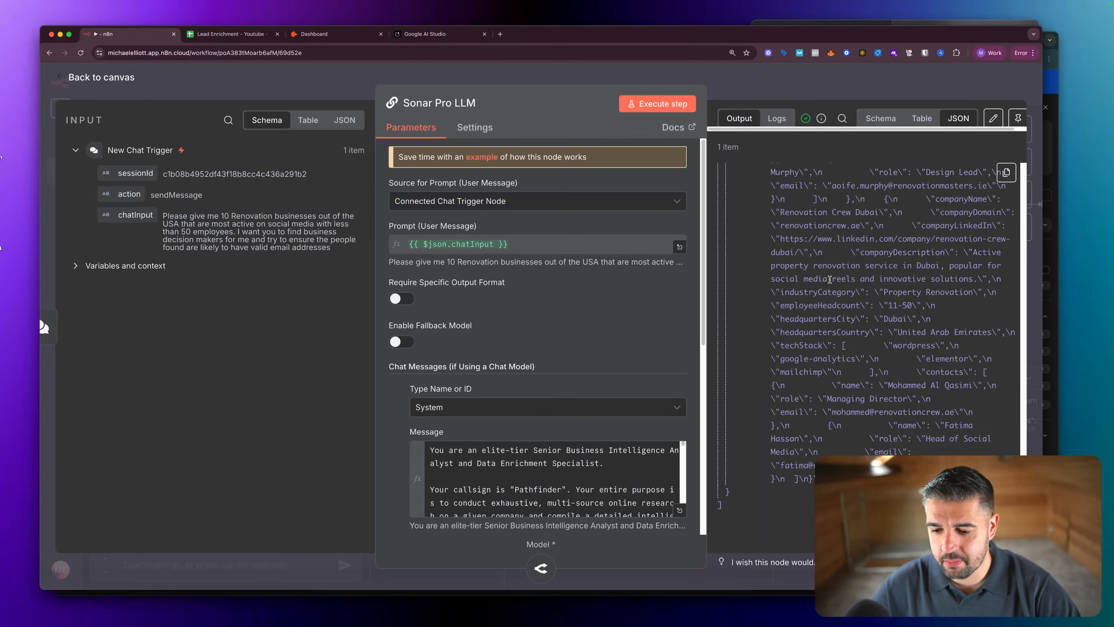
key(Escape)
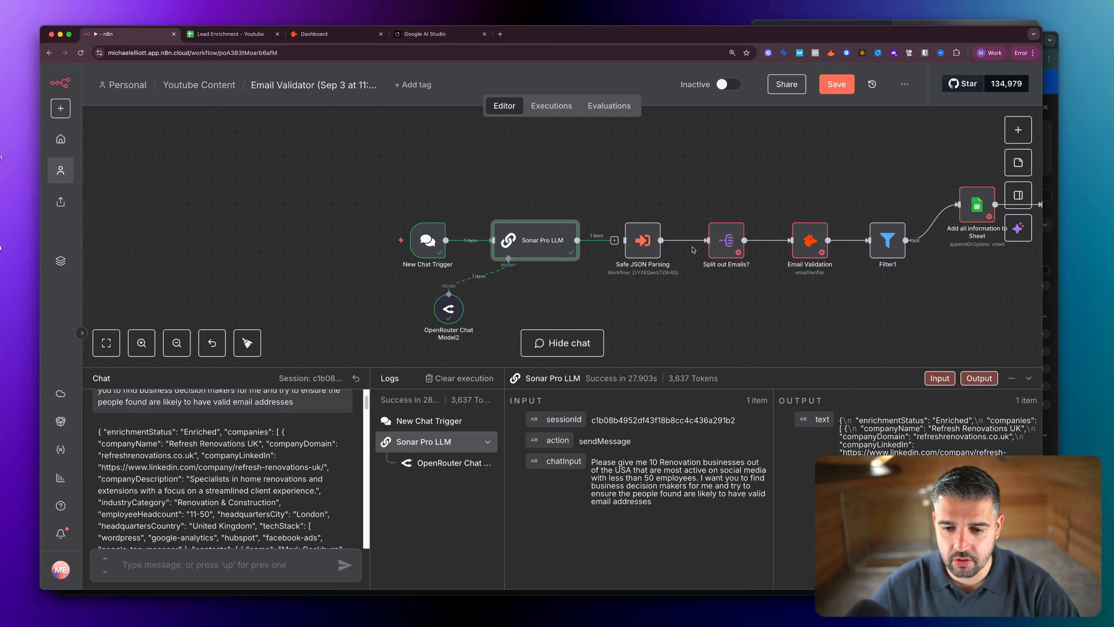
Pin the output data of the New Chat Trigger and Sonar Pro LLM nodes.
click(433, 245)
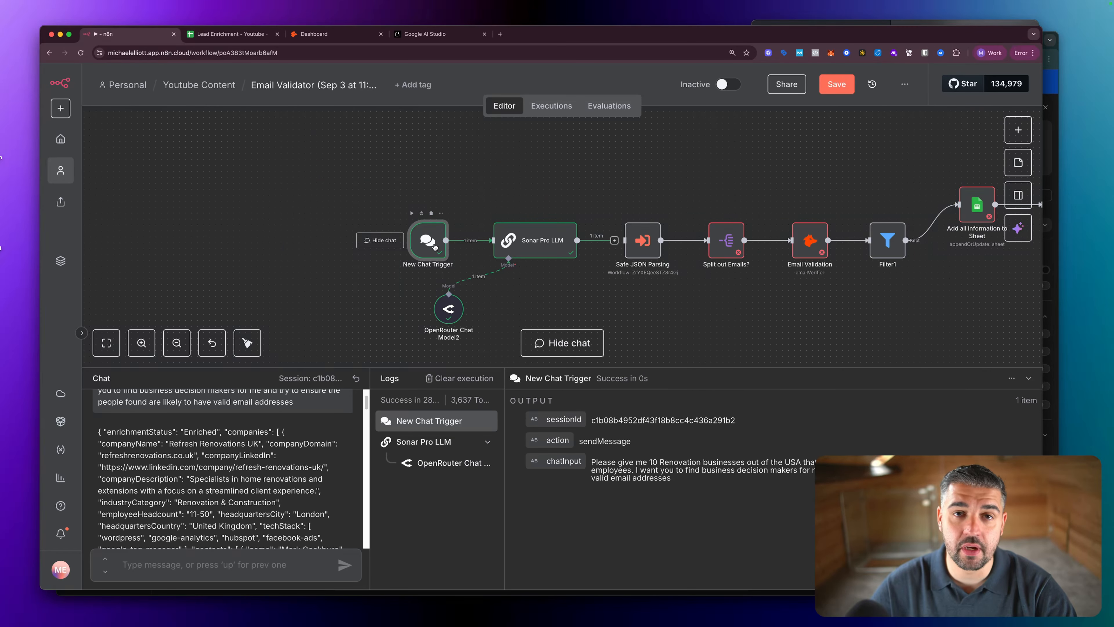
click(525, 250)
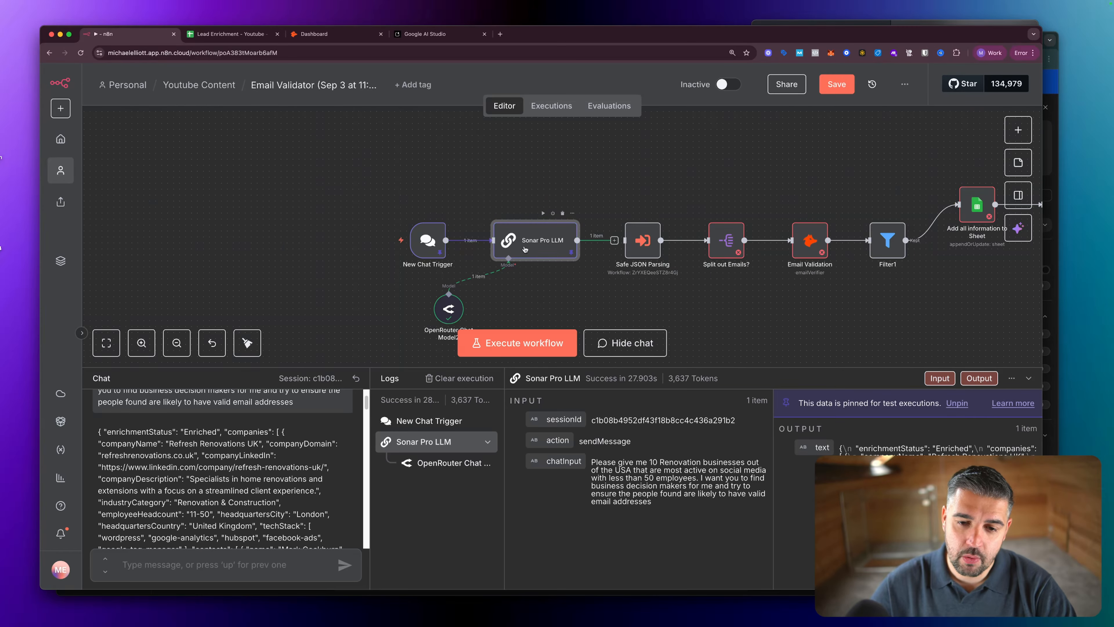
Reconnect Sonar Pro LLM to Safe JSON Parsing and remove the connection from Safe JSON Parsing to Split out Emails?
click(614, 240)
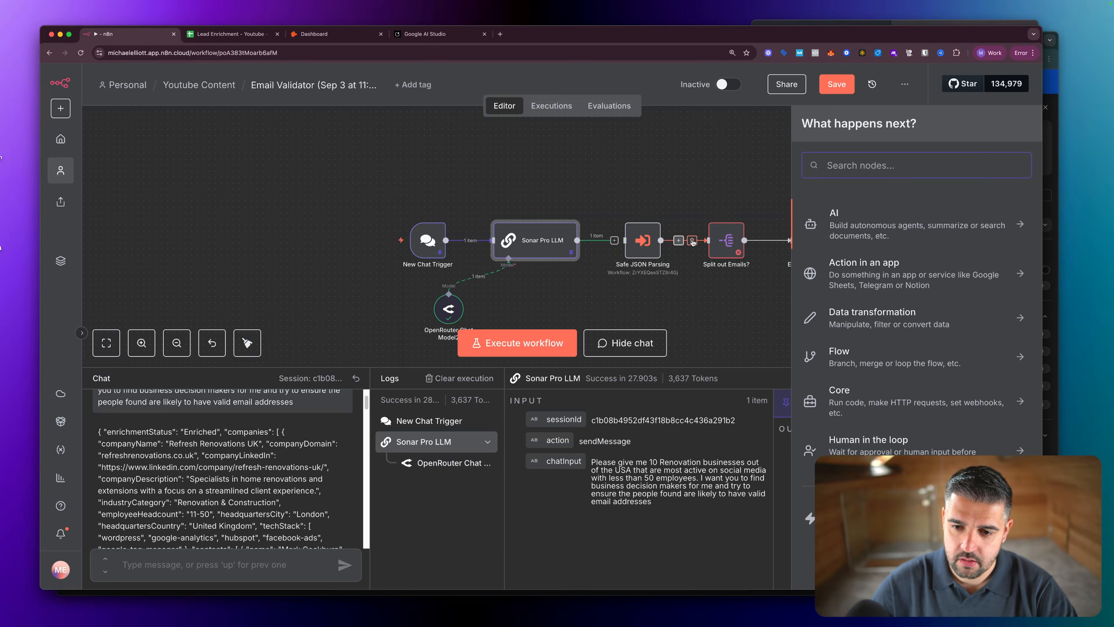
click(691, 241)
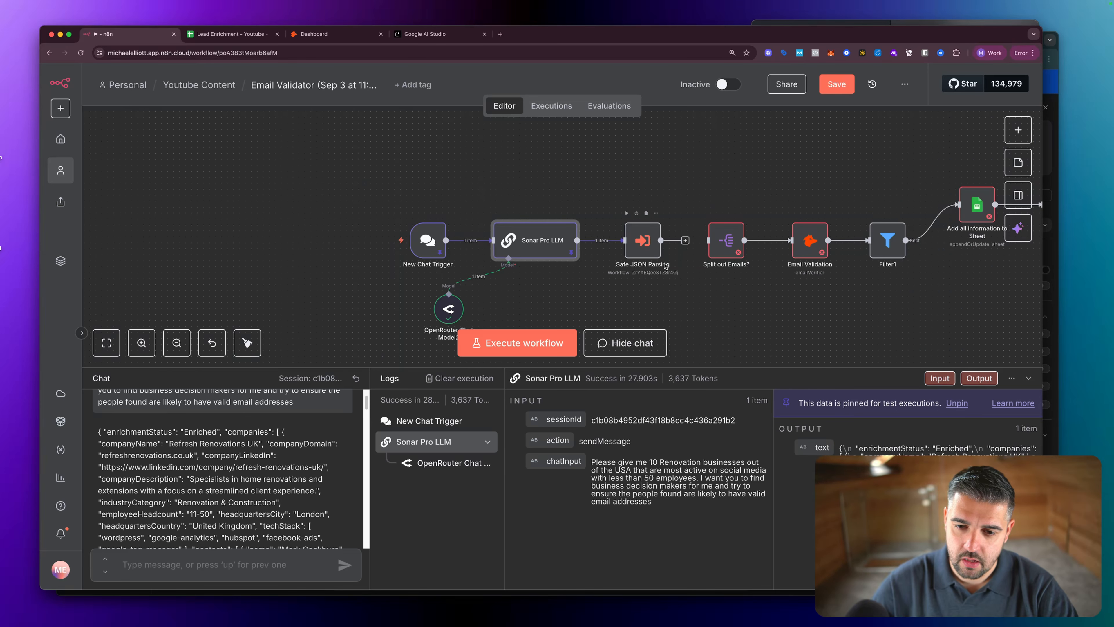
Execute only the Safe JSON Parsing node and review its parsed companies and contacts output as JSON.
right_click(636, 253)
click(679, 280)
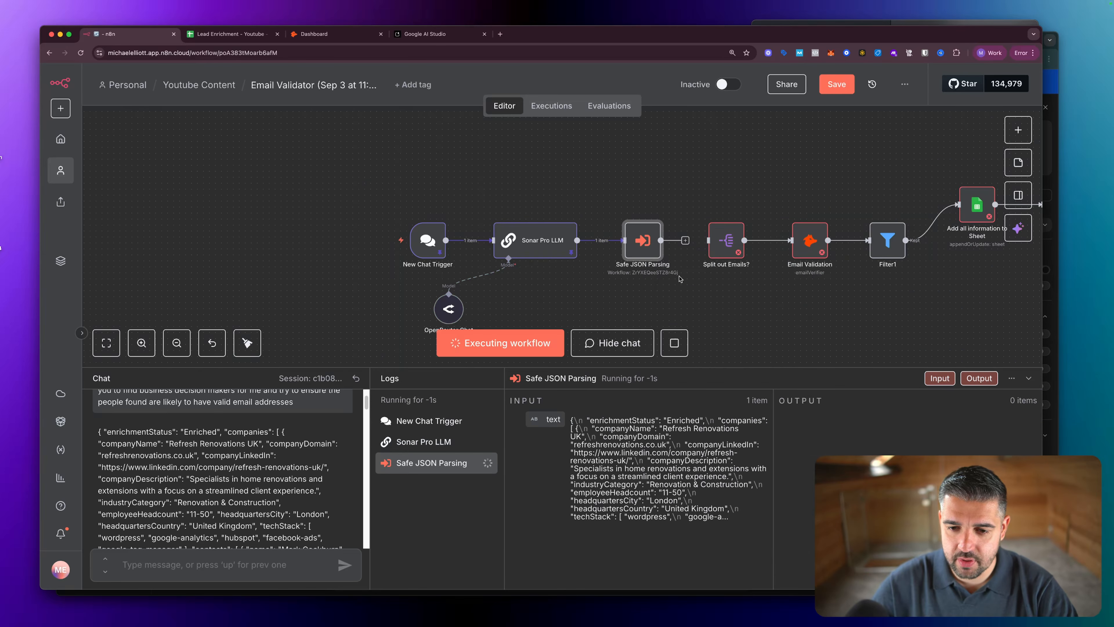
scroll(684, 288, right, 3)
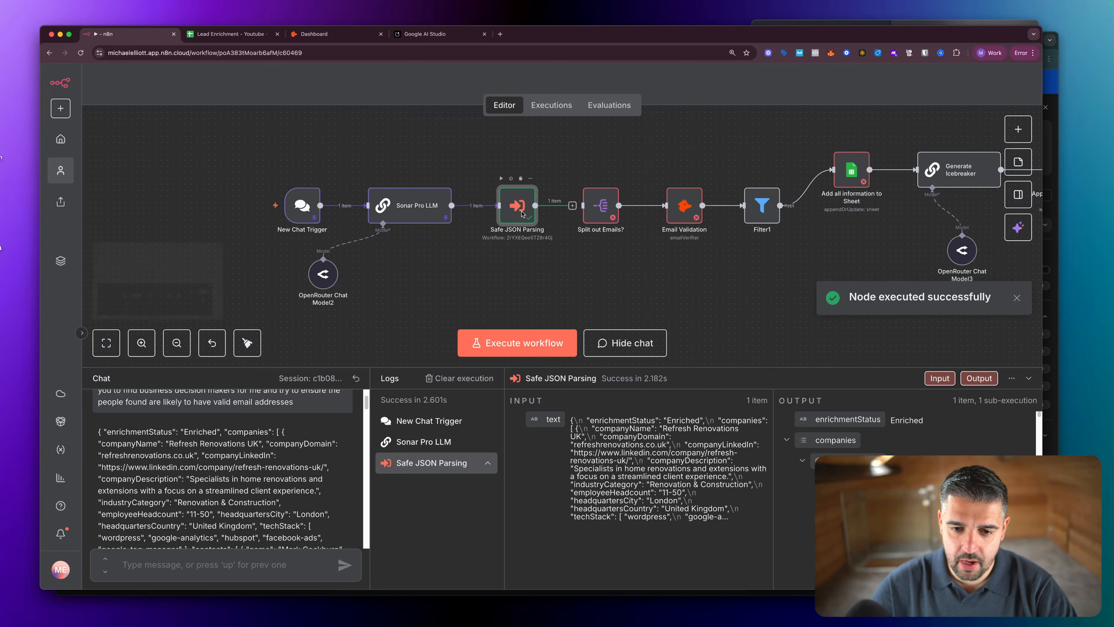
double_click(522, 209)
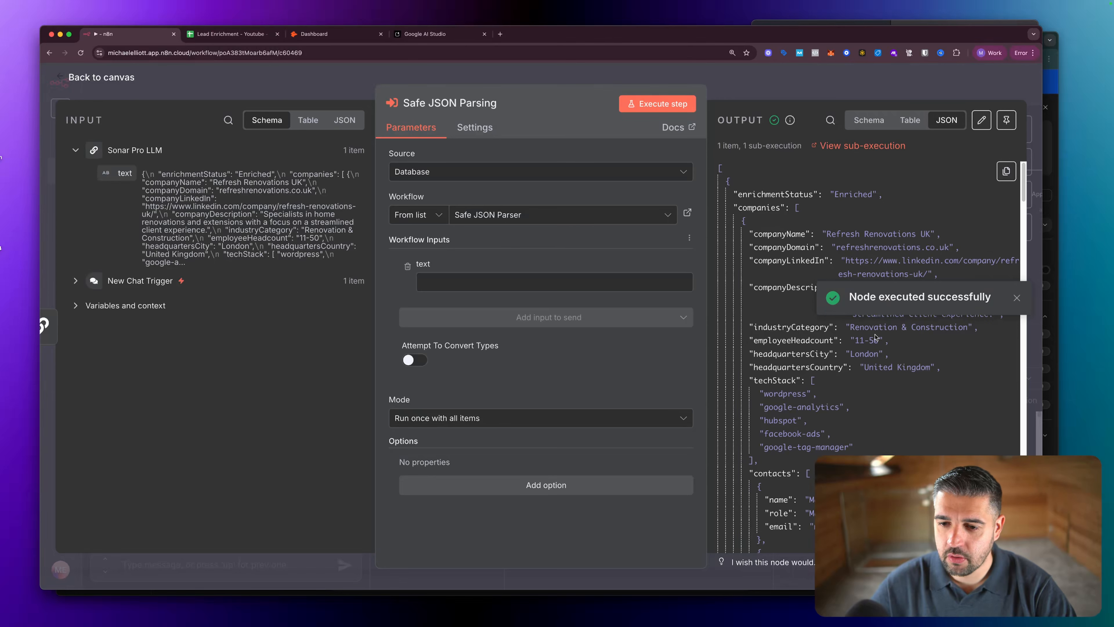
scroll(876, 335, down, 3)
scroll(876, 336, down, 5)
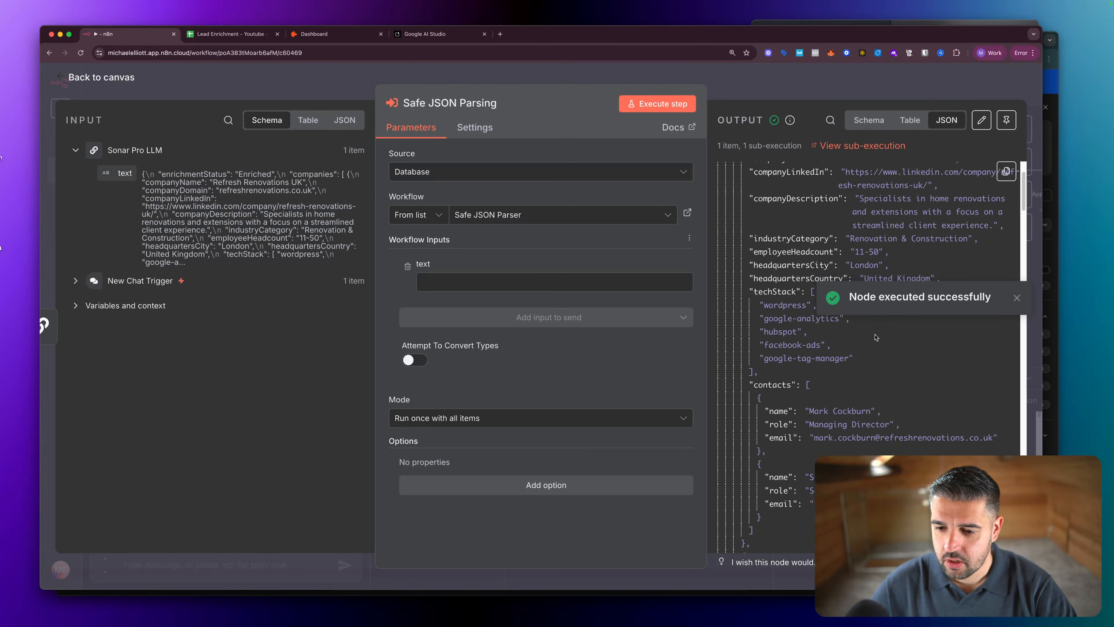
Review the parsed companies and contacts in the Safe JSON Parsing output in both JSON and table views.
scroll(874, 334, down, 2)
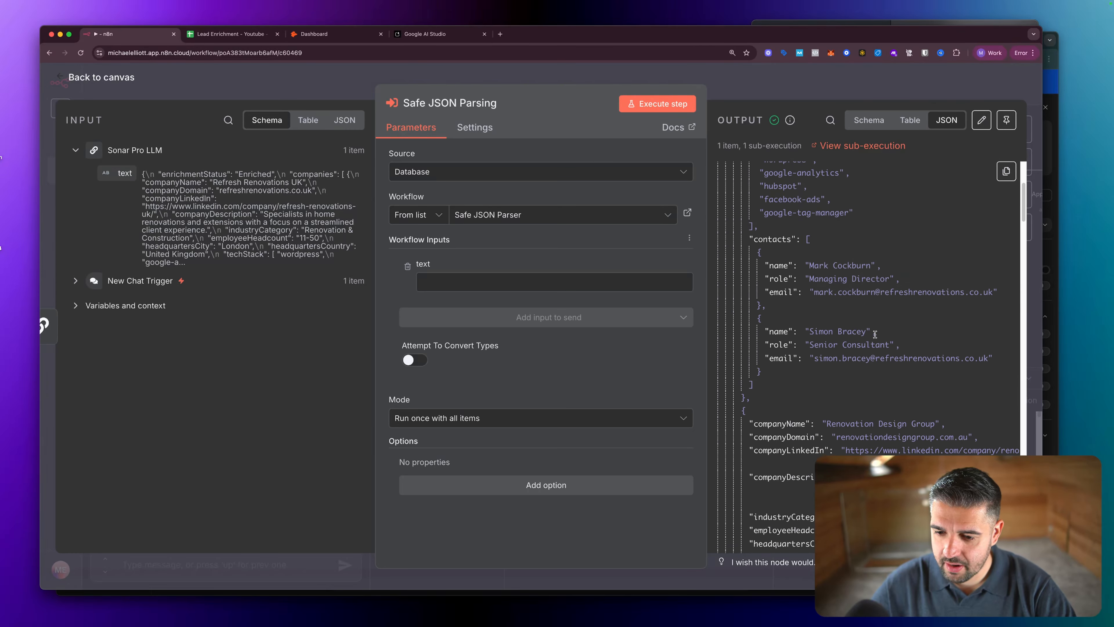
scroll(874, 335, down, 10)
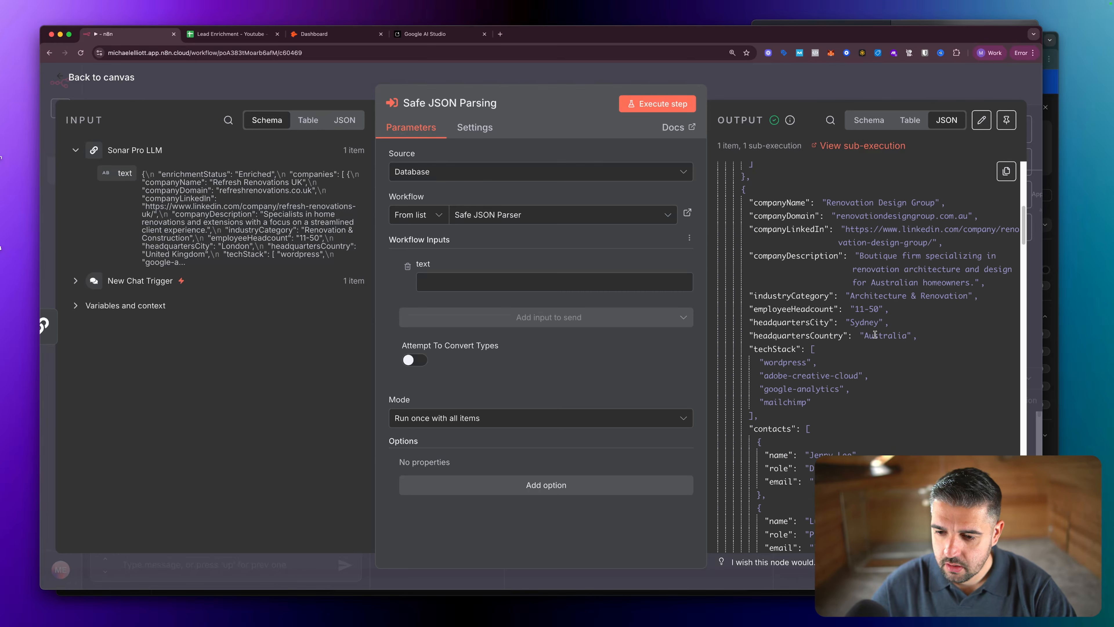
scroll(875, 335, down, 10)
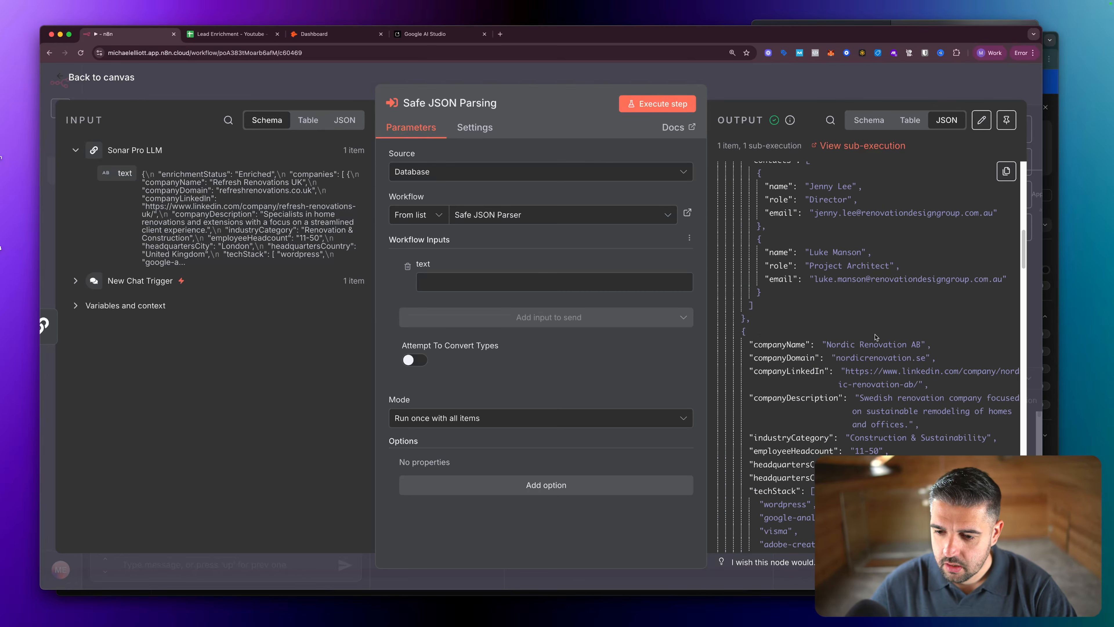
scroll(875, 334, down, 10)
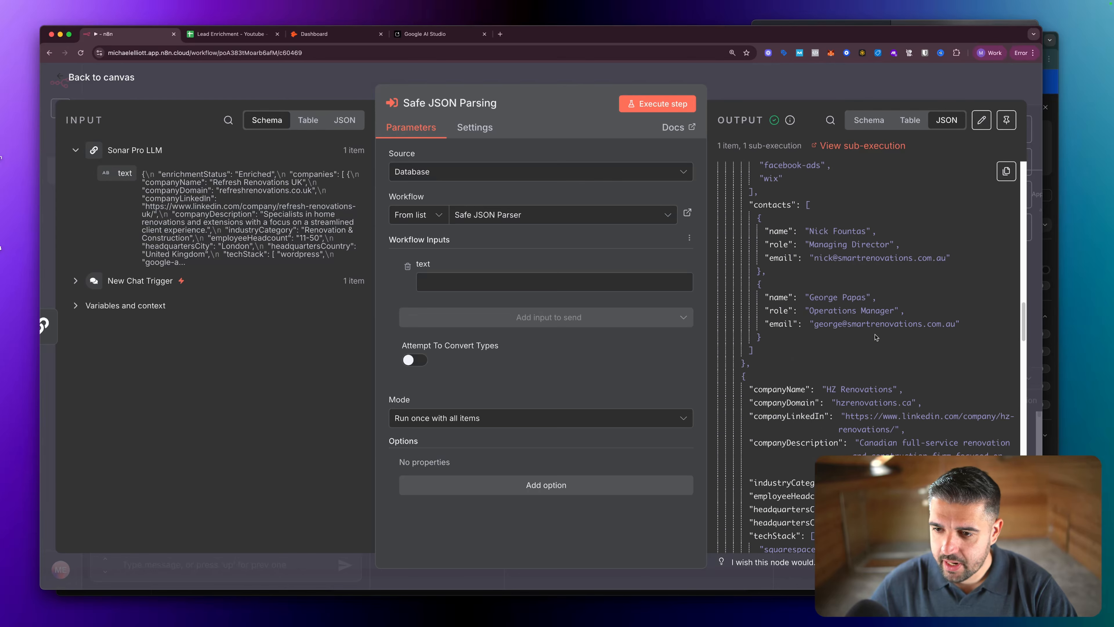
click(910, 120)
scroll(859, 233, down, 15)
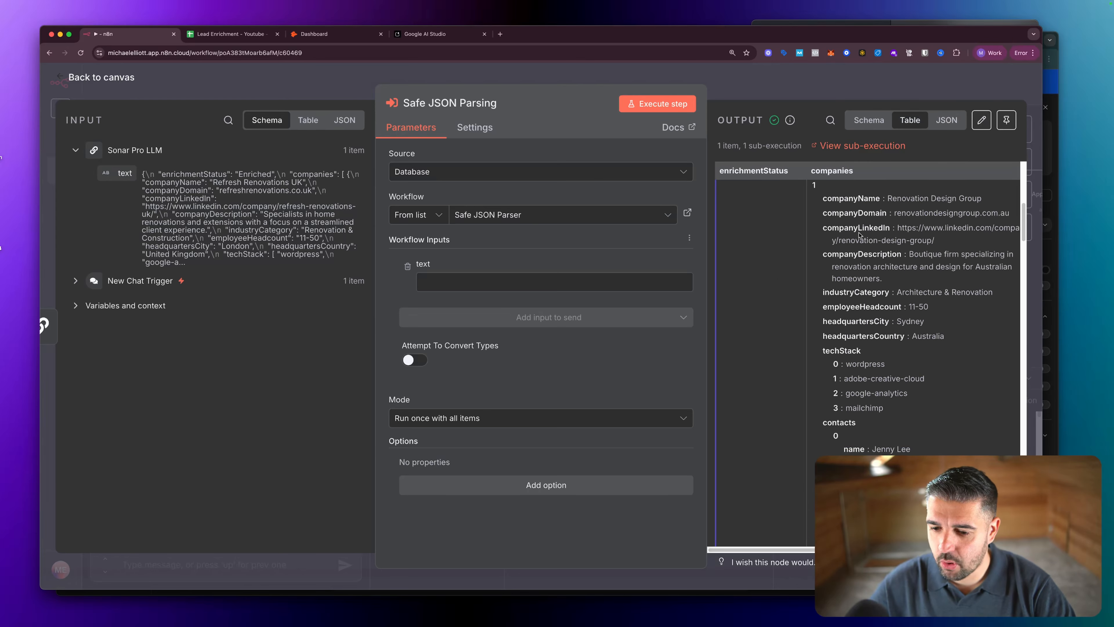
scroll(859, 232, down, 5)
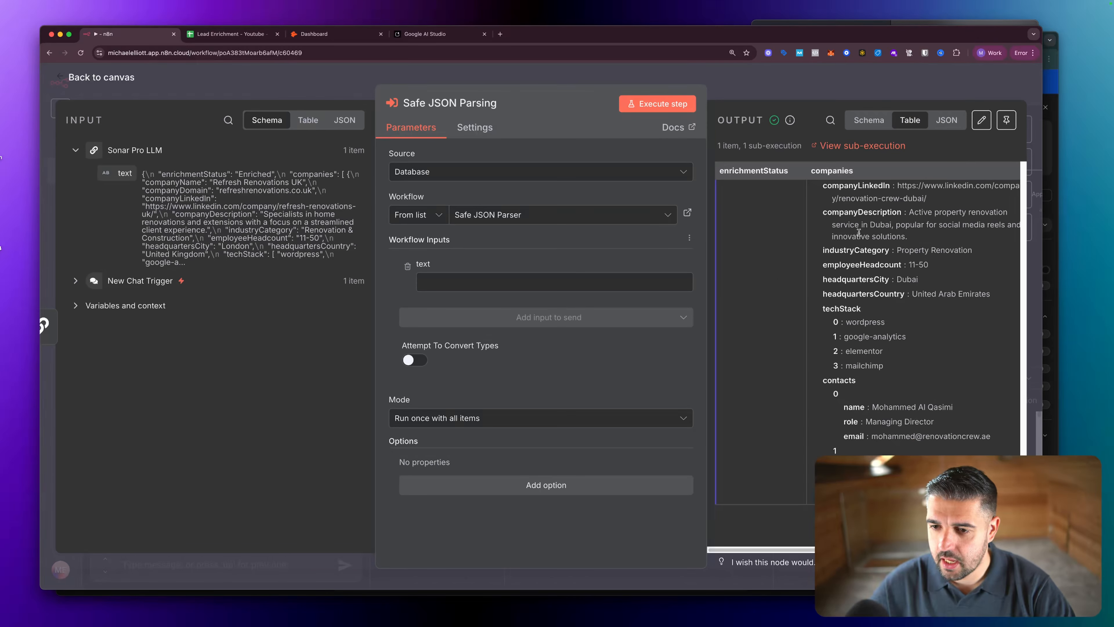
click(946, 120)
scroll(909, 181, down, 15)
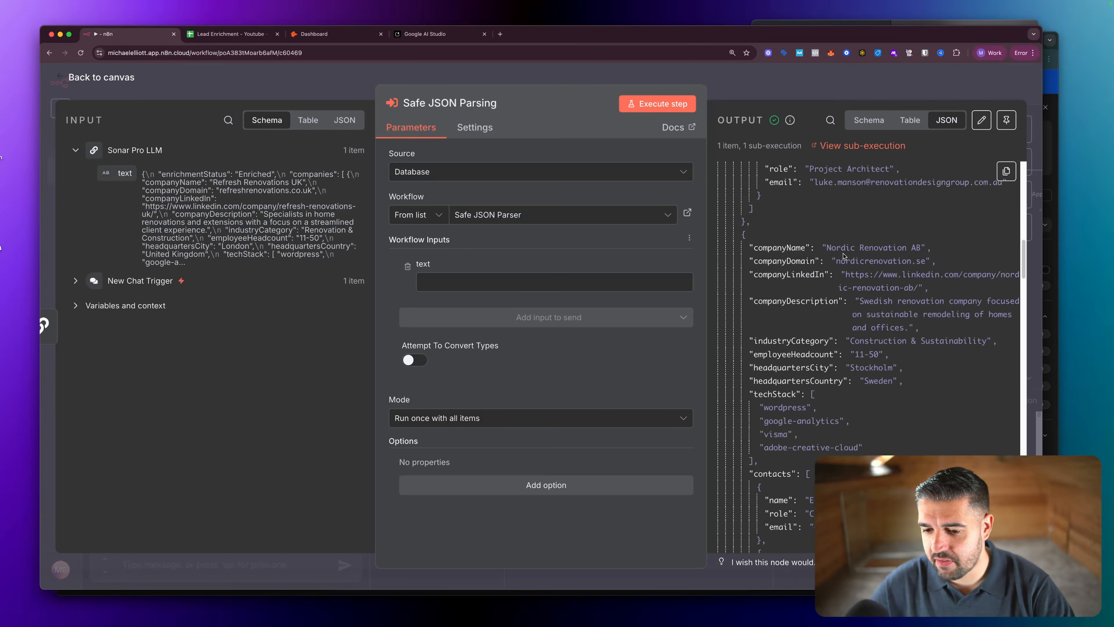
scroll(842, 253, down, 5)
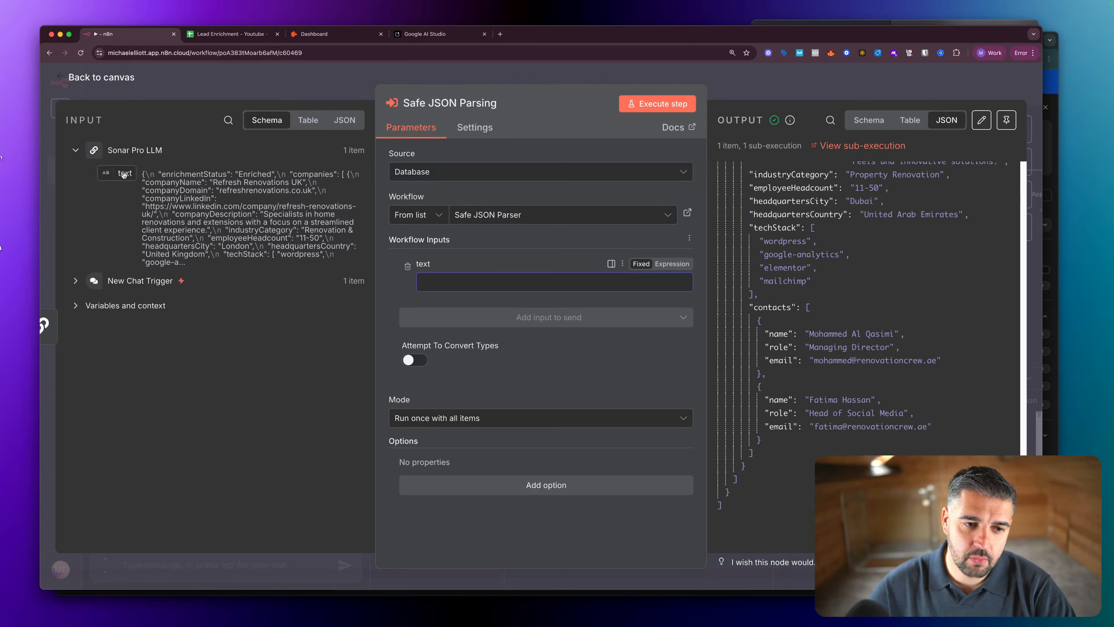
Map the Sonar Pro LLM text field into the Safe JSON Parsing node's text input as {{ $json.text }} and return to the canvas.
drag(125, 173, 436, 285)
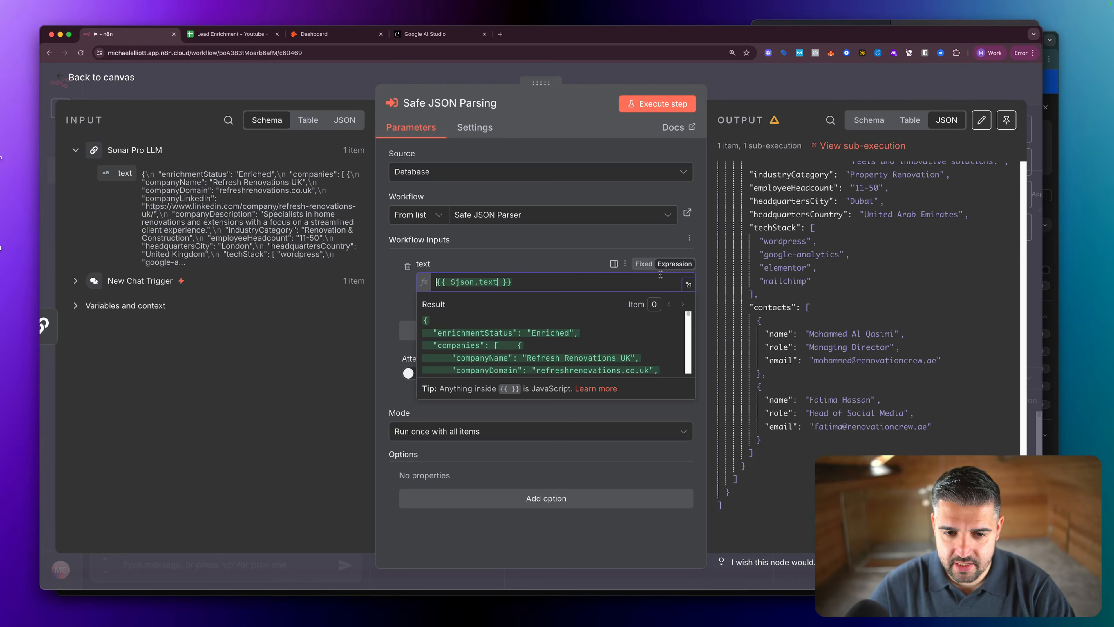
click(510, 247)
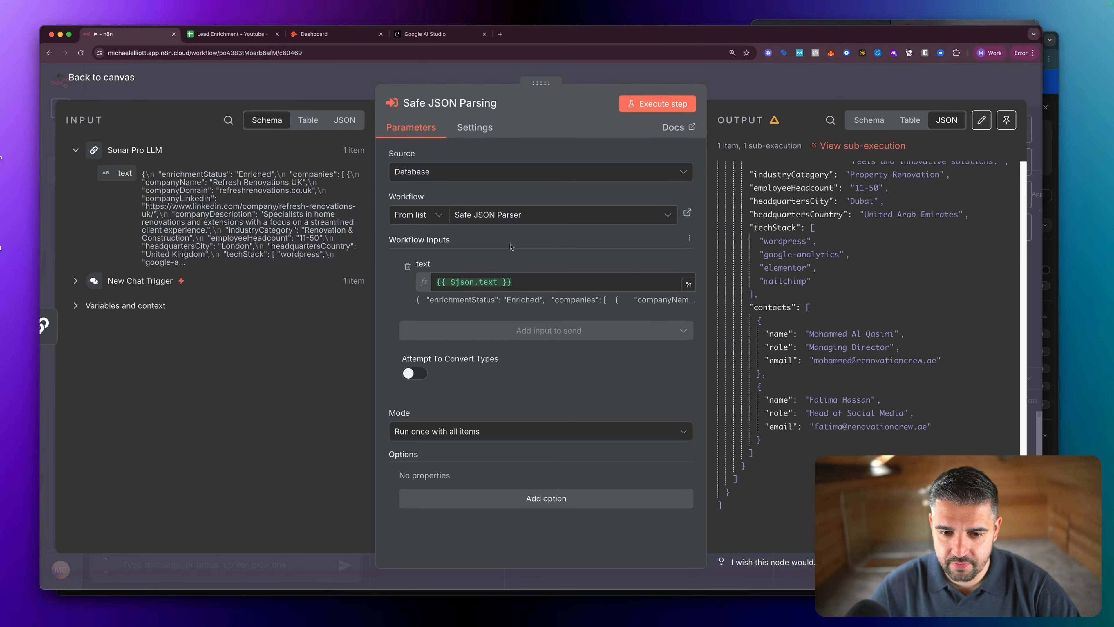
key(Escape)
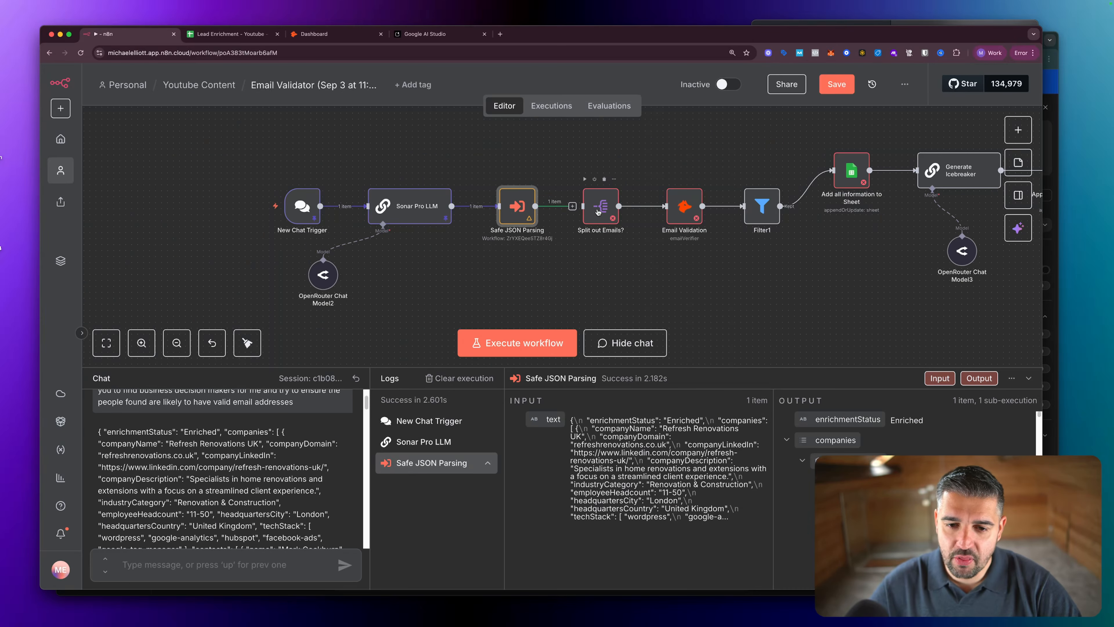
double_click(519, 203)
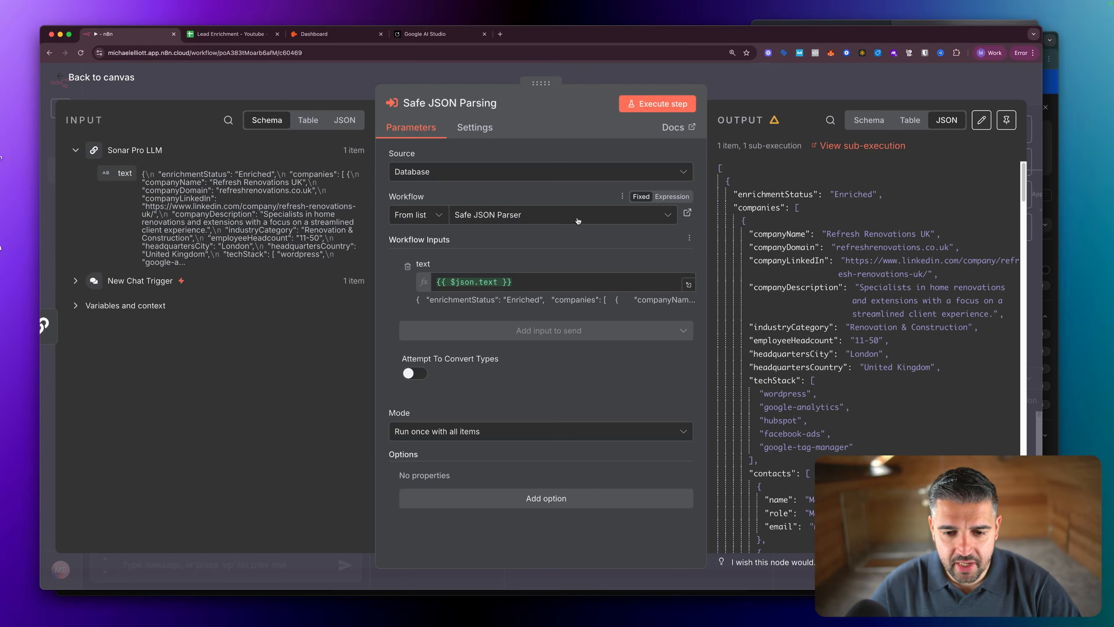
key(Escape)
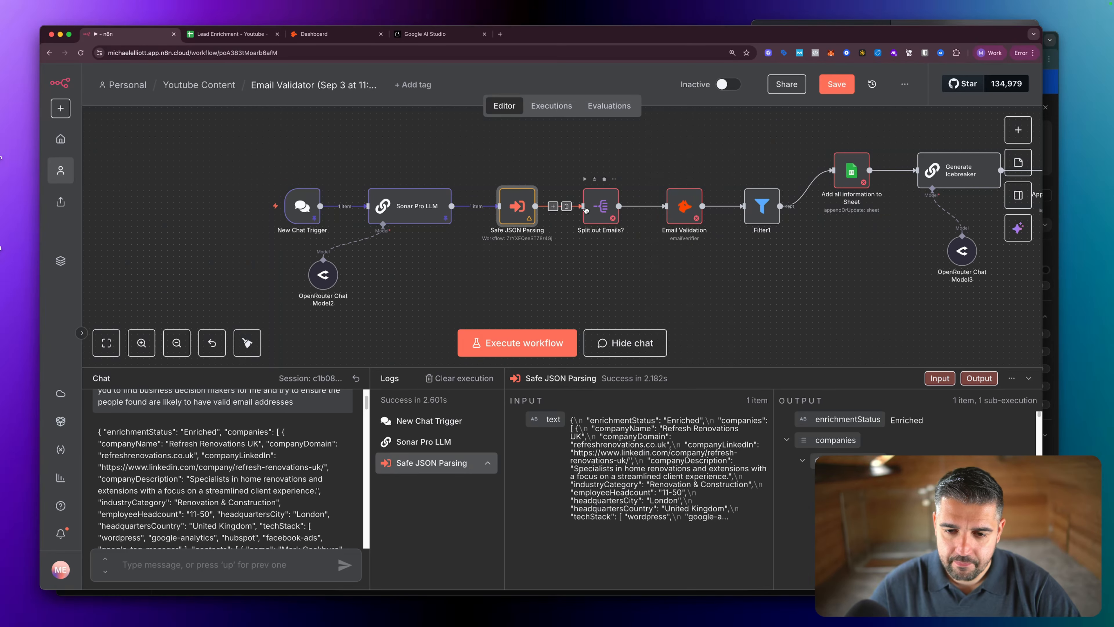
Set the Split out Emails? node to split out the companies field, including No Other Fields.
double_click(602, 214)
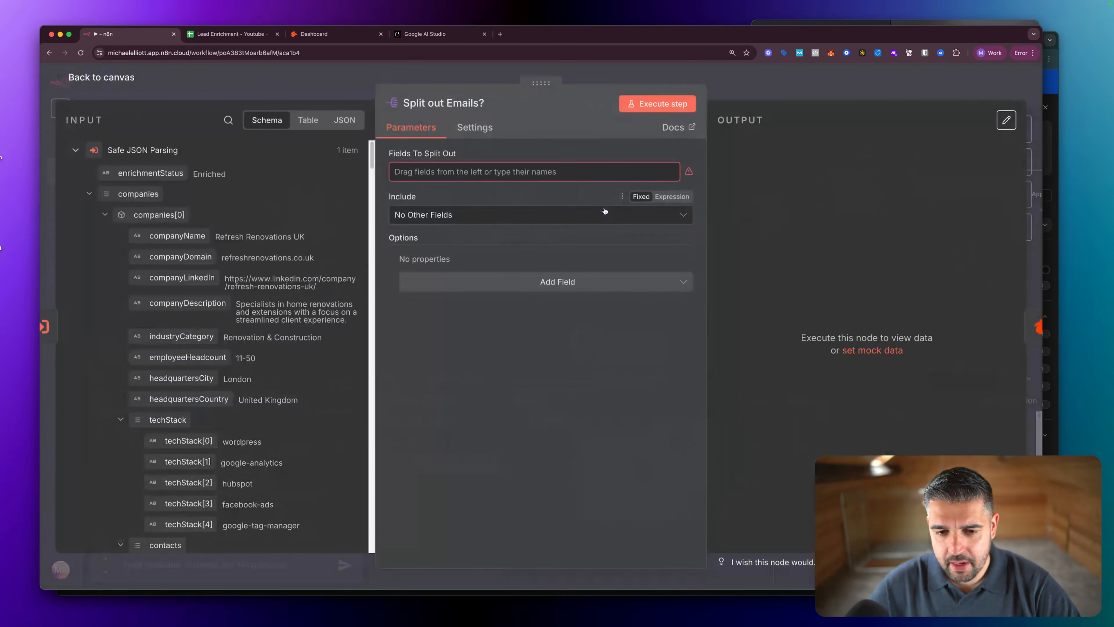
scroll(277, 265, down, 2)
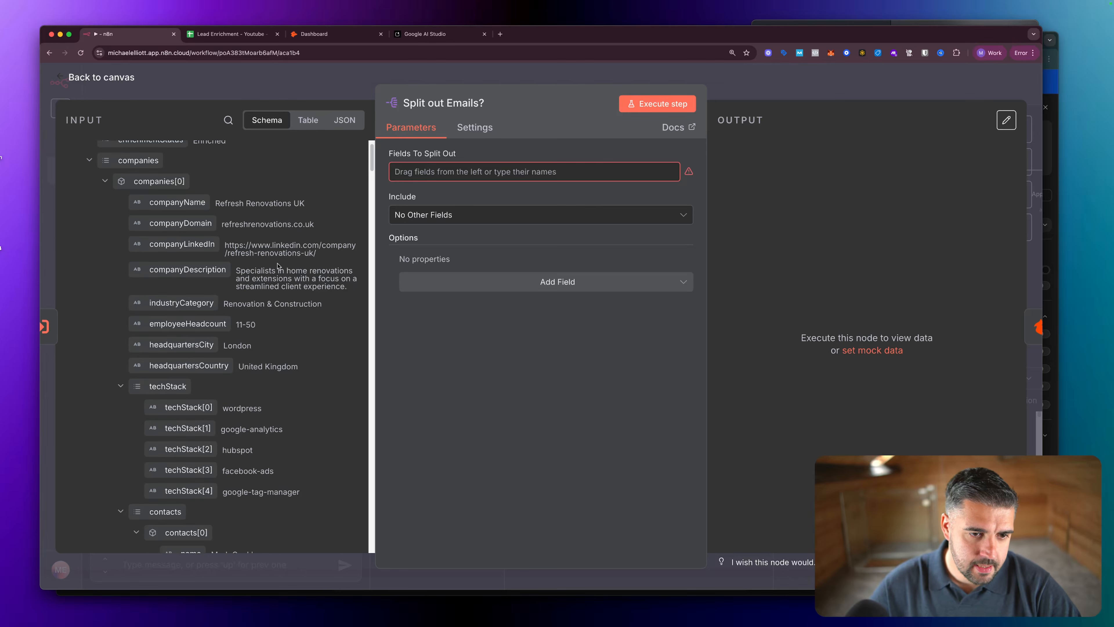
scroll(141, 206, down, 3)
scroll(149, 208, up, 5)
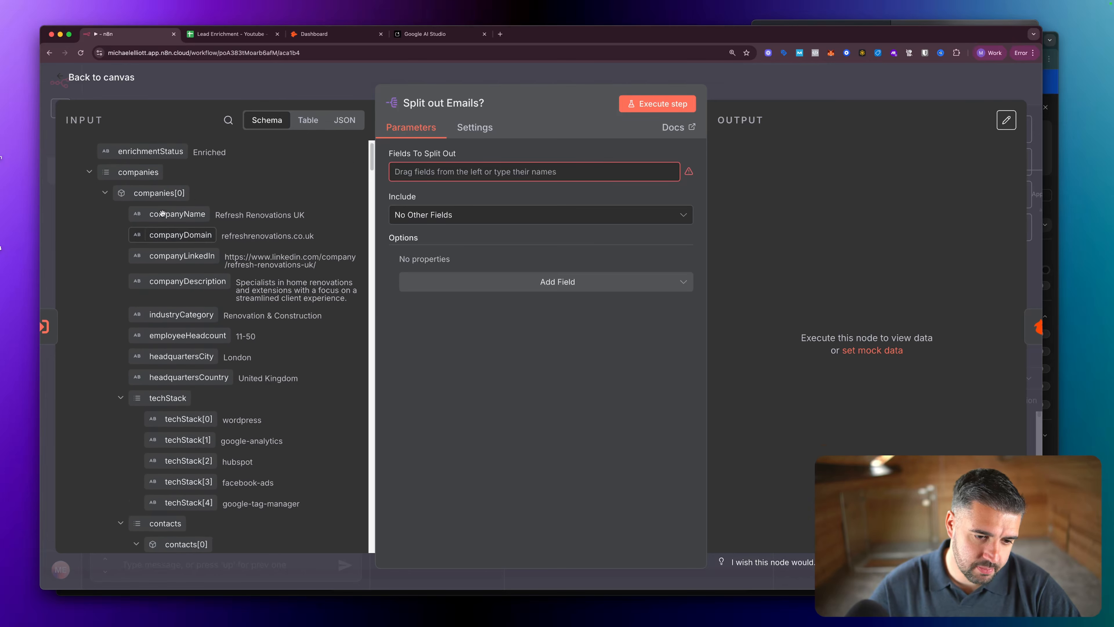
drag(153, 208, 420, 176)
click(460, 215)
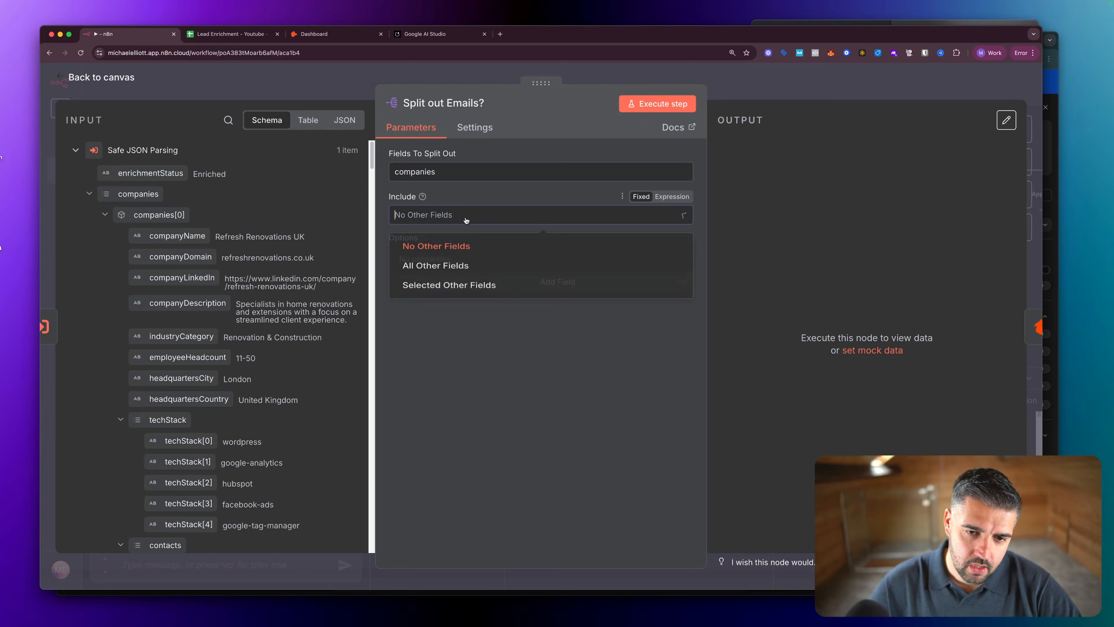
click(463, 248)
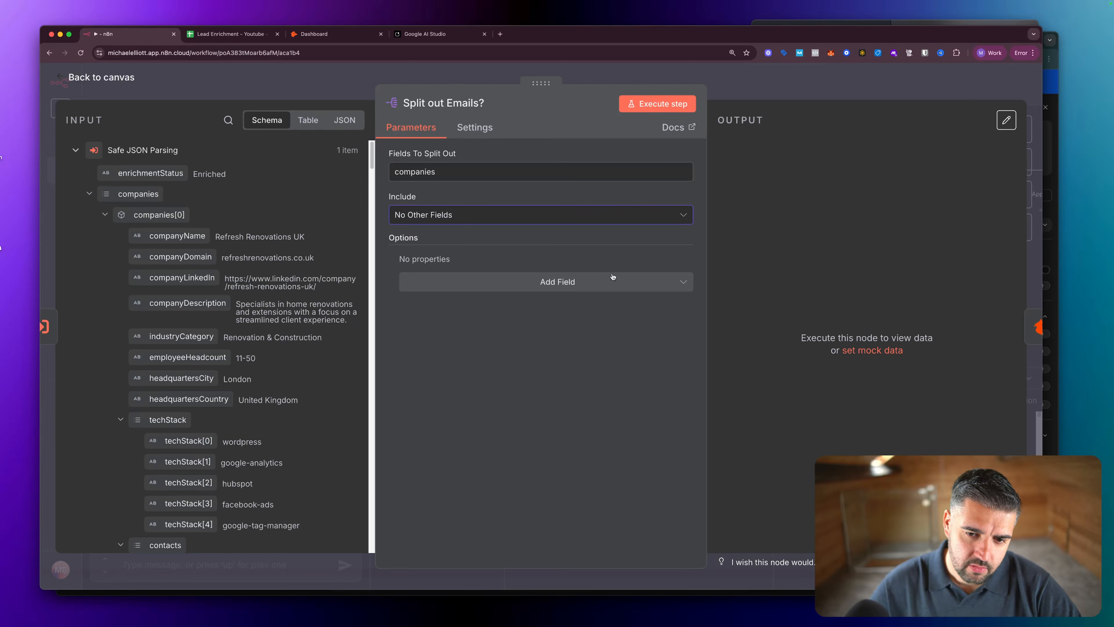
key(Escape)
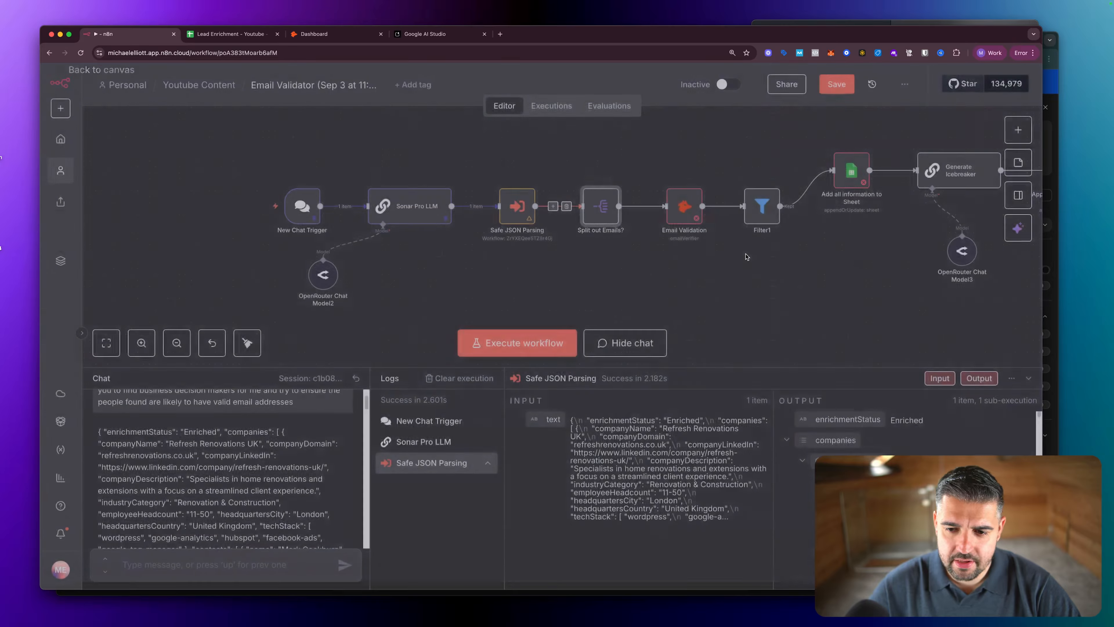
Remove the connection from Split out Emails? to Email Validation and execute only the Split out Emails? node.
click(649, 207)
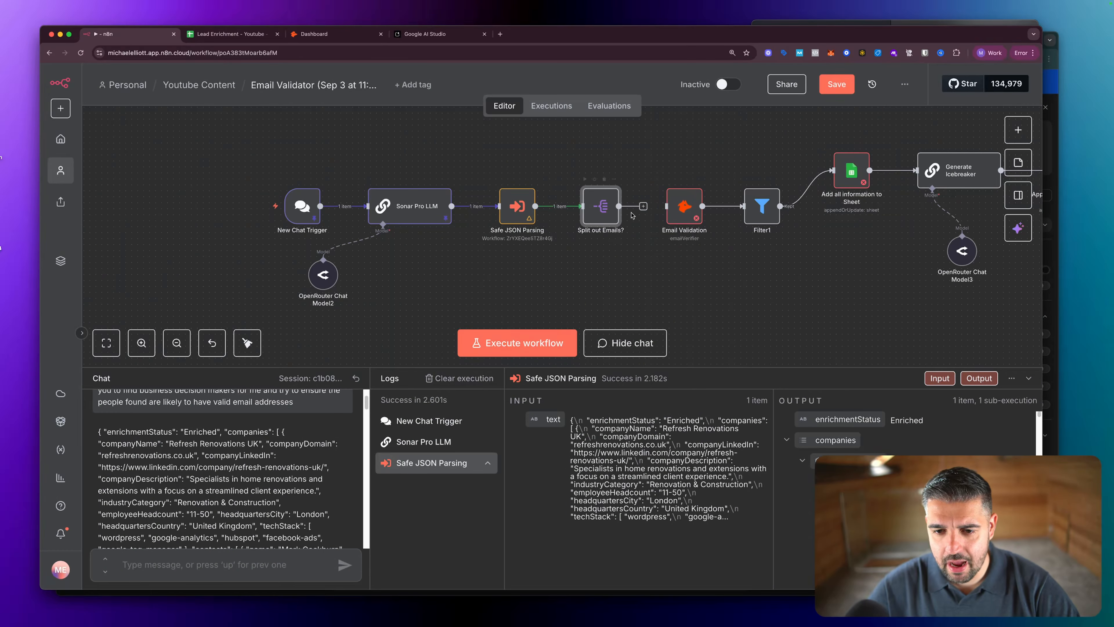
right_click(596, 207)
click(627, 245)
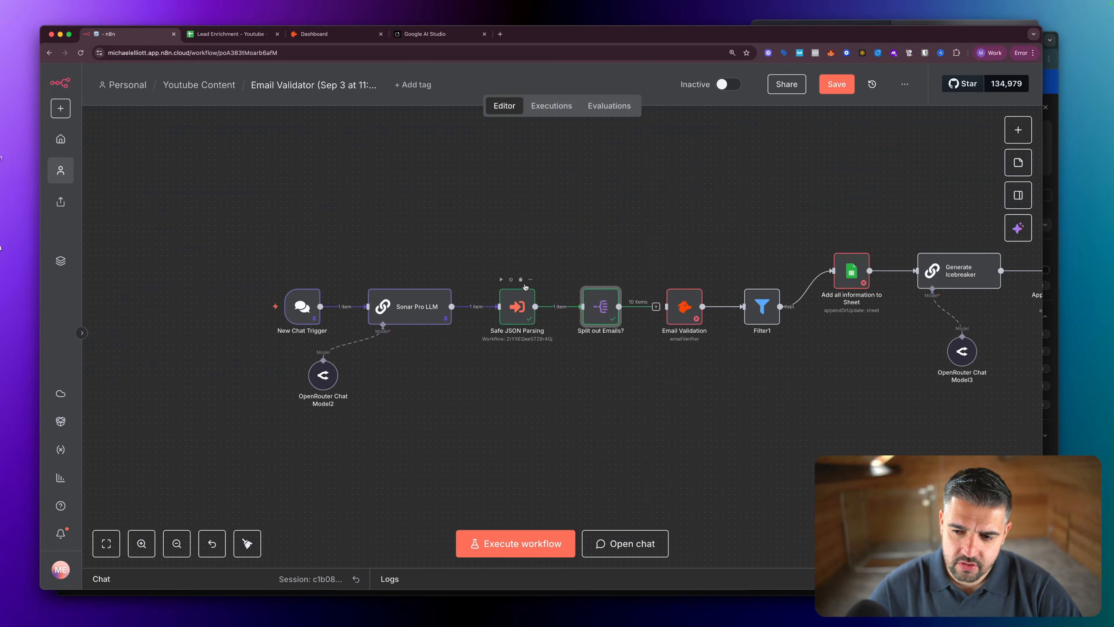
Examine the separate company items in the Split out Emails? node's JSON output and return to the canvas.
scroll(525, 287, right, 3)
double_click(532, 305)
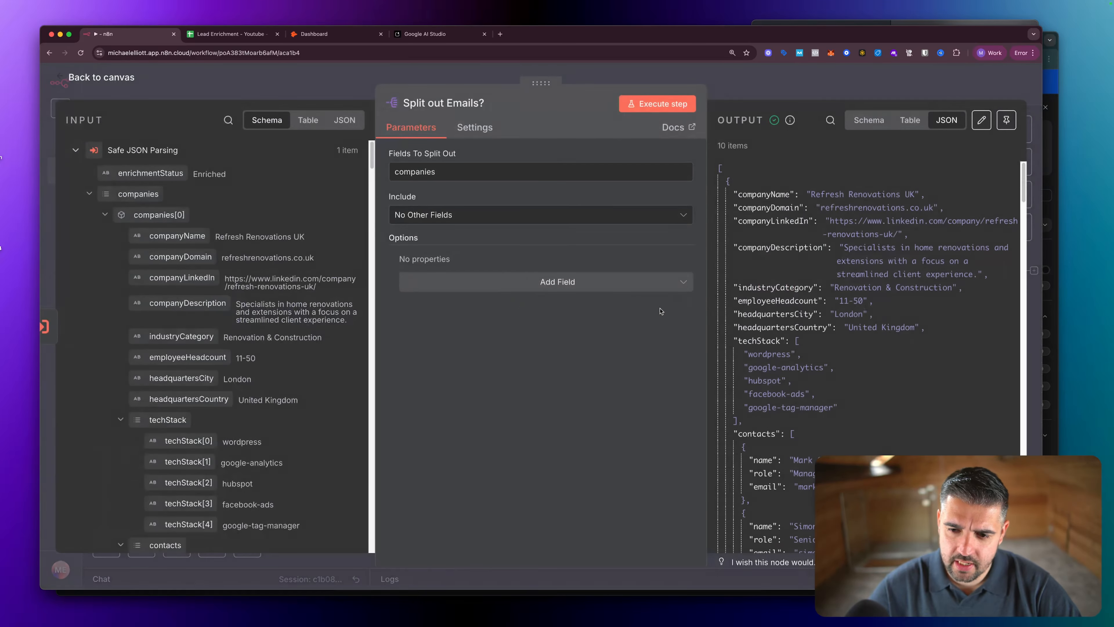
scroll(867, 309, down, 6)
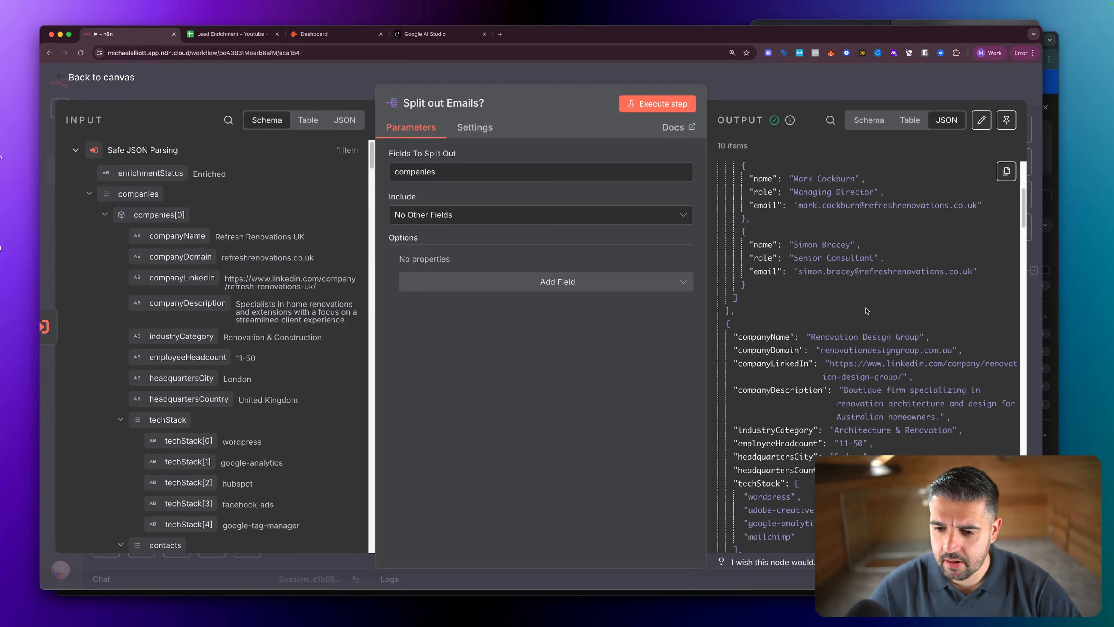
scroll(867, 310, down, 10)
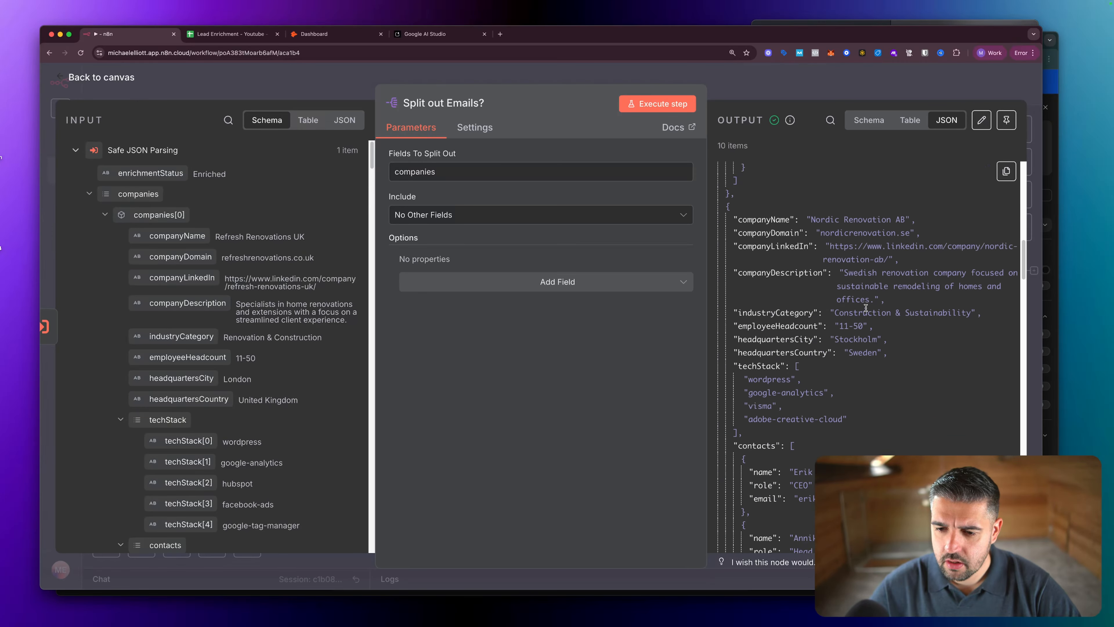
scroll(865, 308, down, 8)
key(Escape)
Check the split field and include settings of the Split Out node in the original upper workflow for reference.
scroll(615, 229, down, 2)
scroll(616, 229, up, 9)
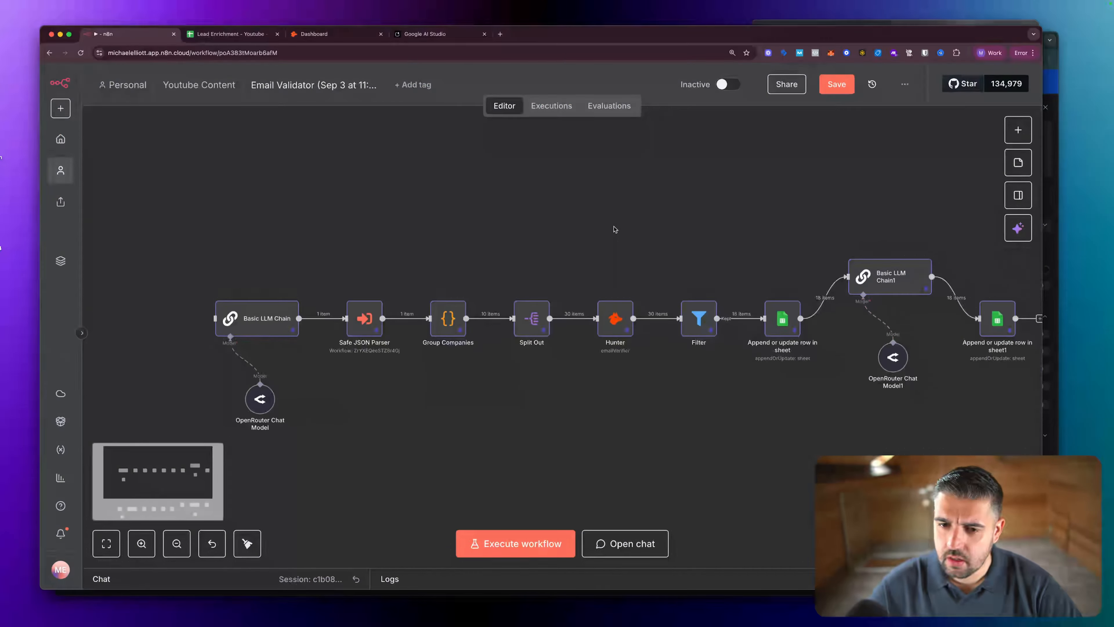
scroll(616, 230, down, 1)
double_click(531, 309)
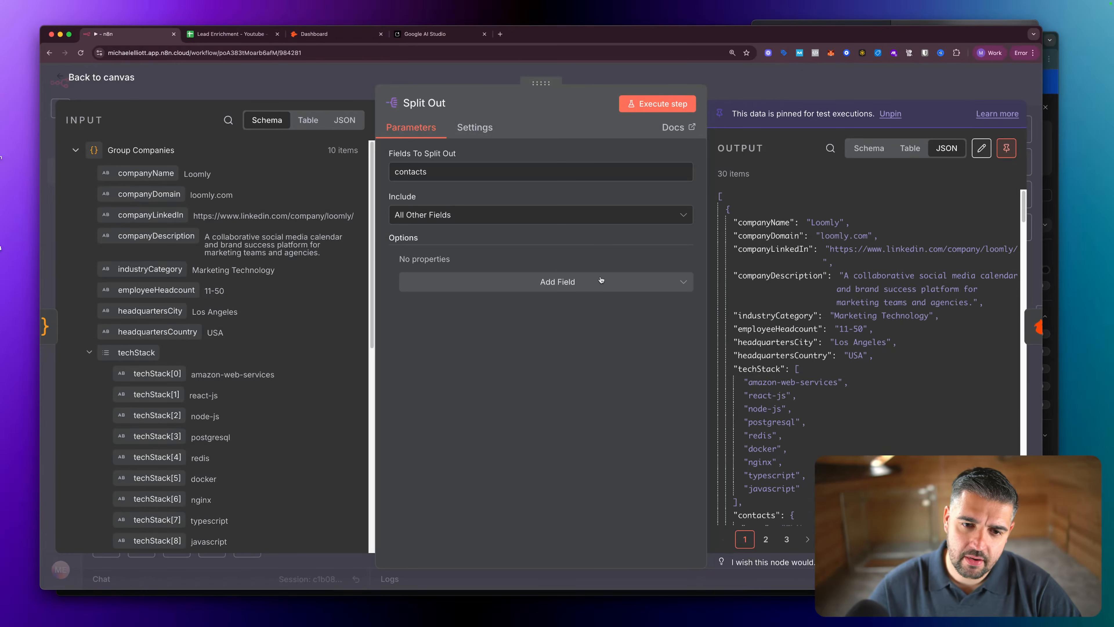
key(Escape)
scroll(642, 353, up, 3)
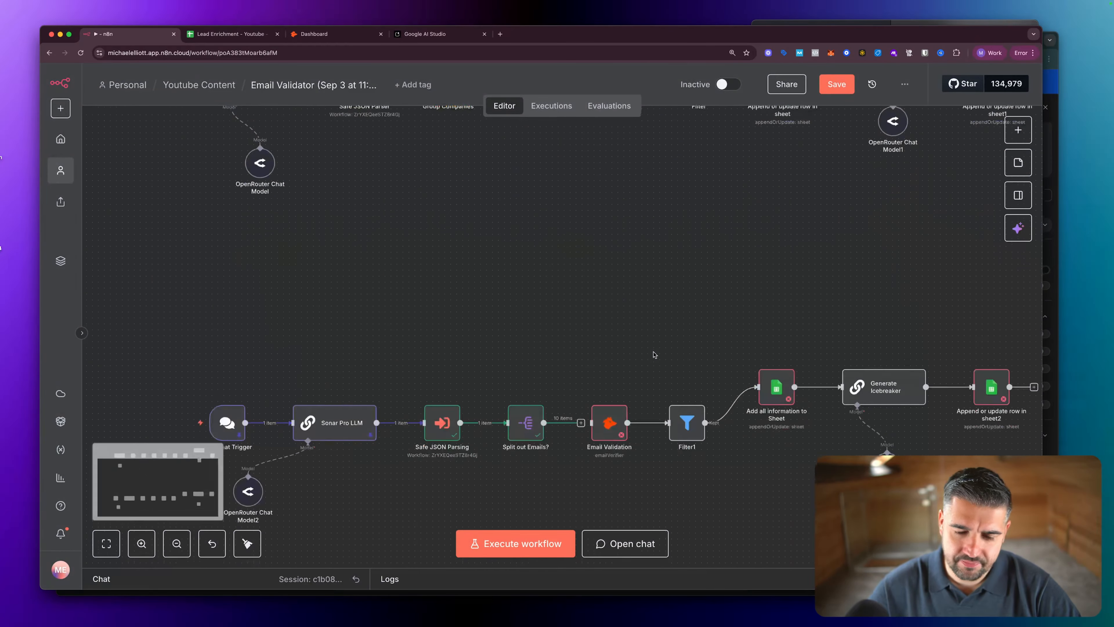
scroll(621, 350, down, 2)
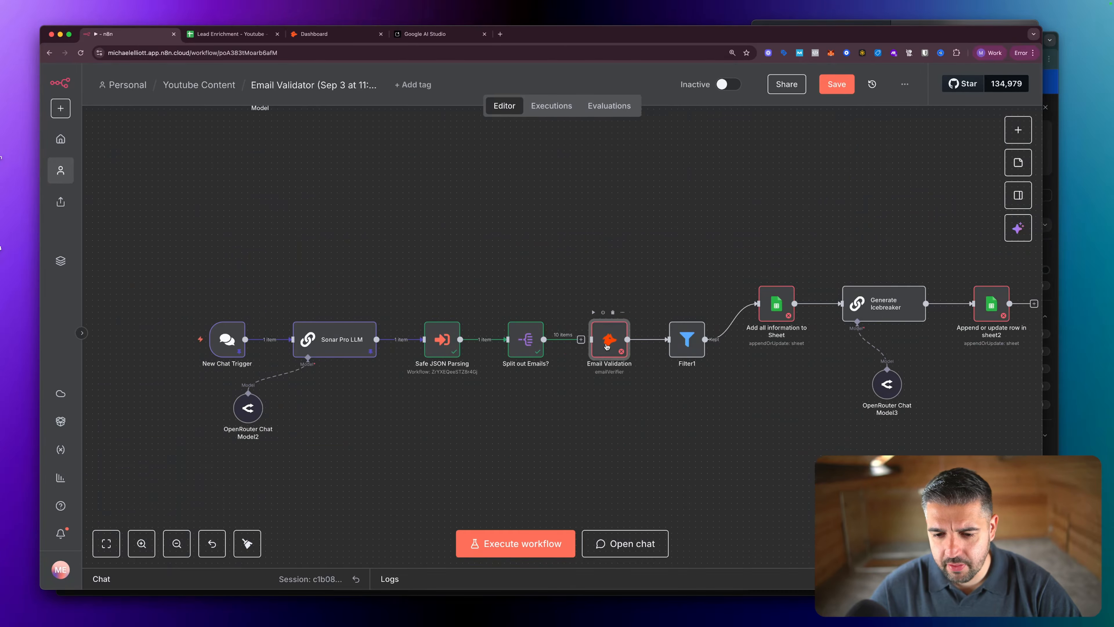
double_click(597, 346)
key(Escape)
click(526, 350)
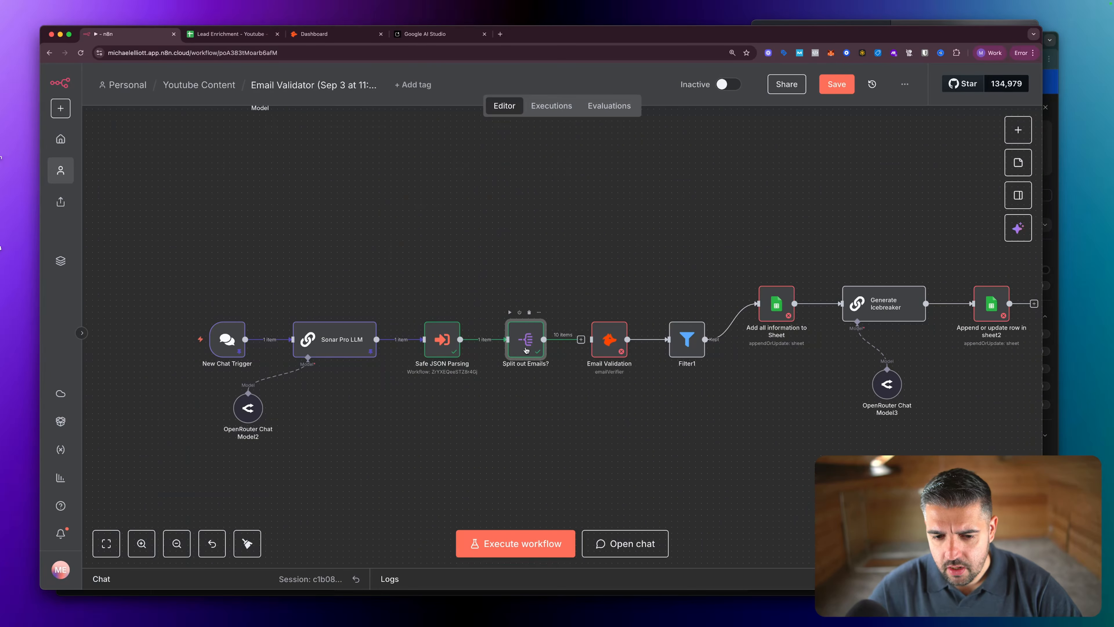
Reopen the Safe JSON Parsing node and examine how each company and its contacts are nested in the JSON output.
scroll(443, 352, down, 3)
double_click(445, 303)
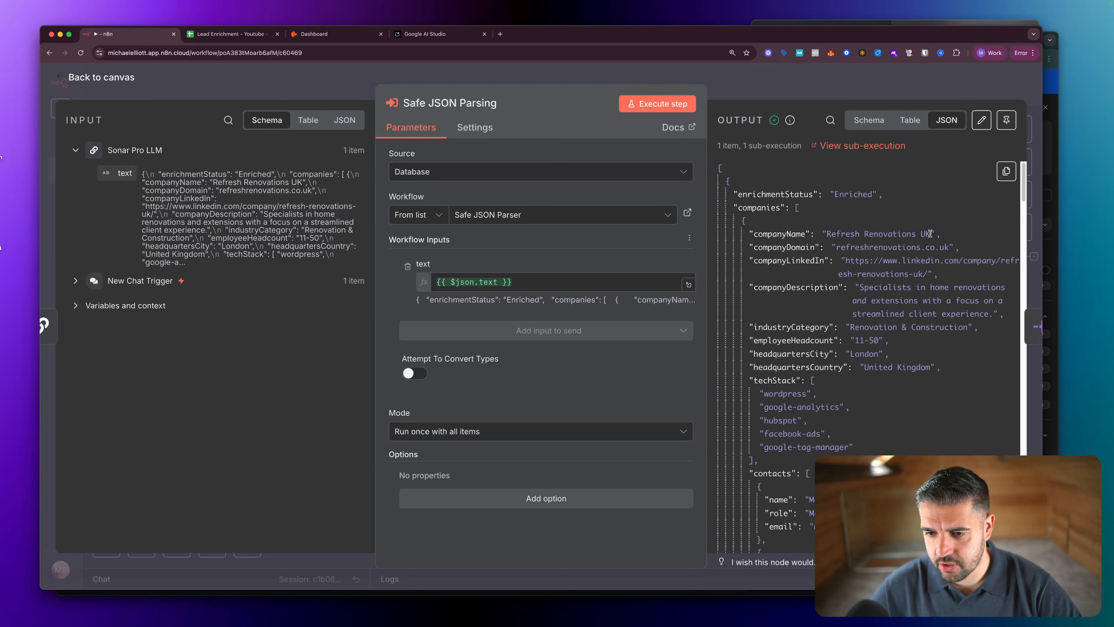
drag(930, 234, 825, 234)
scroll(897, 251, down, 5)
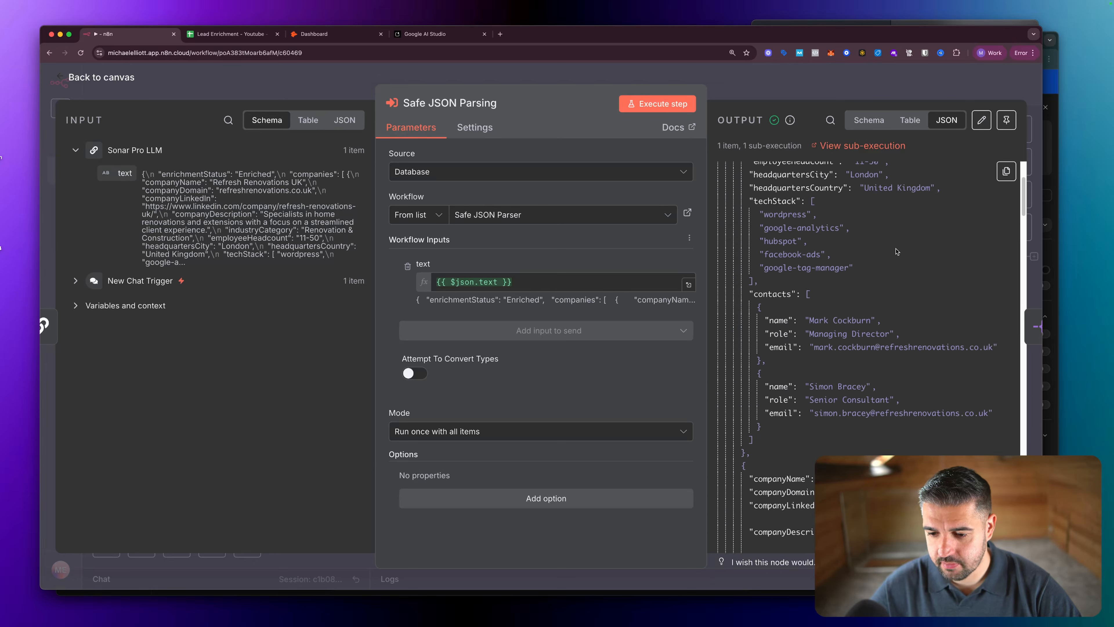
scroll(896, 251, down, 11)
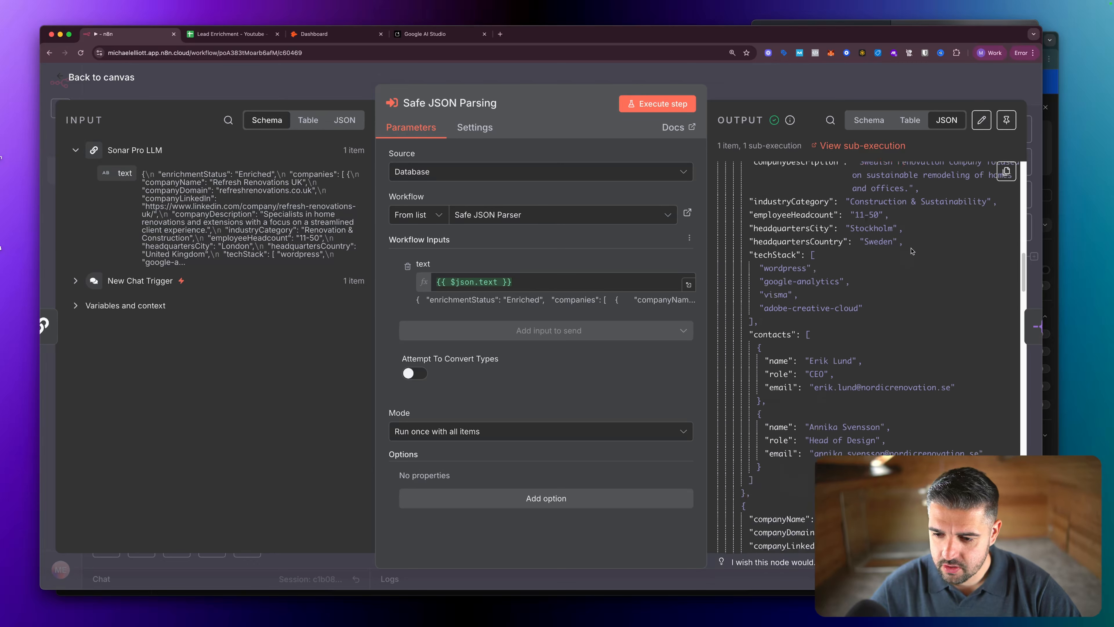
scroll(911, 251, down, 20)
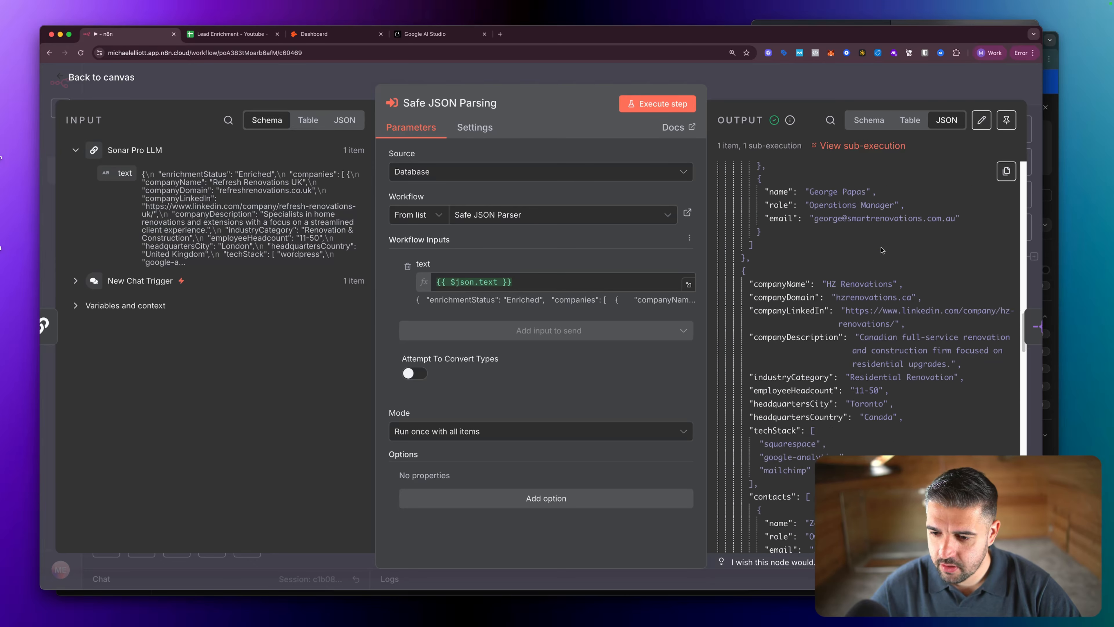
scroll(882, 250, down, 12)
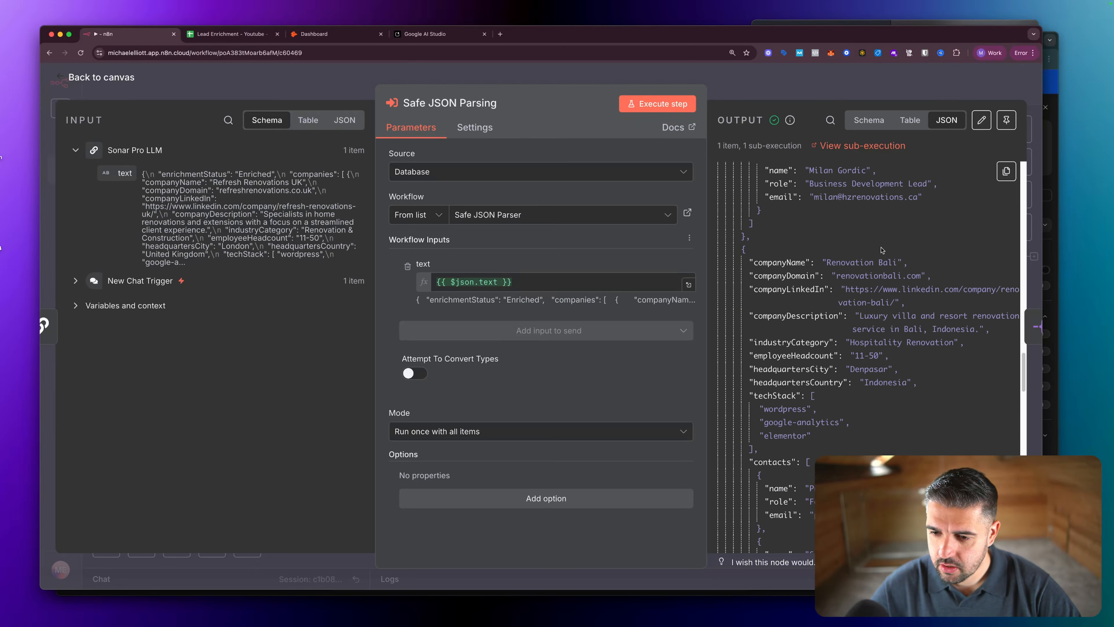
scroll(883, 250, down, 10)
scroll(881, 247, down, 3)
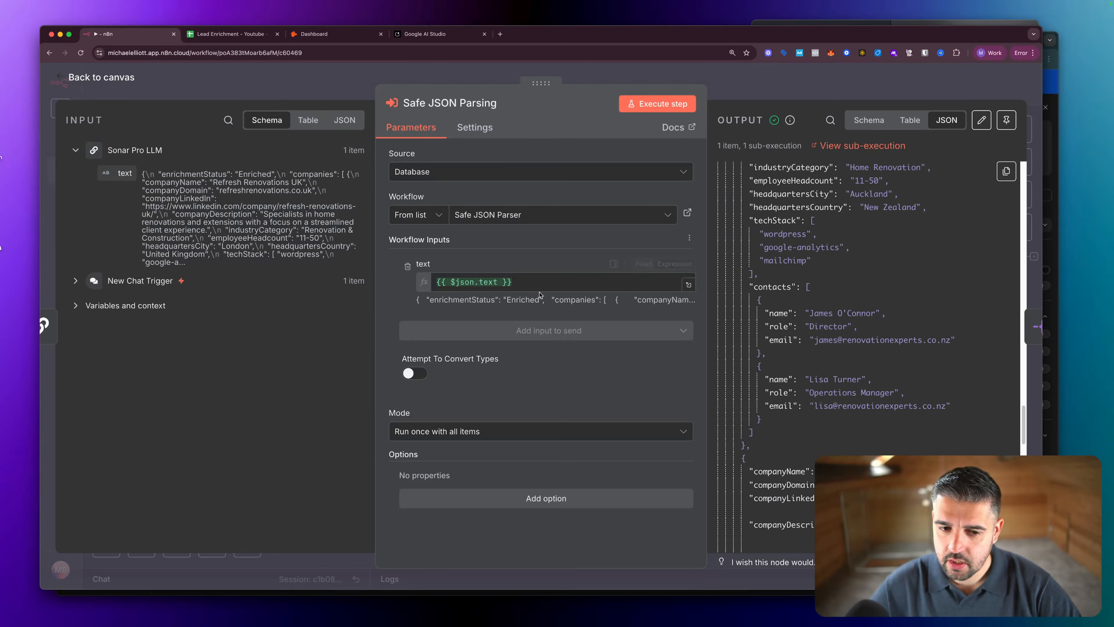
Unpin the saved output of the Sonar Pro LLM node and reopen the node's settings.
key(Escape)
double_click(323, 303)
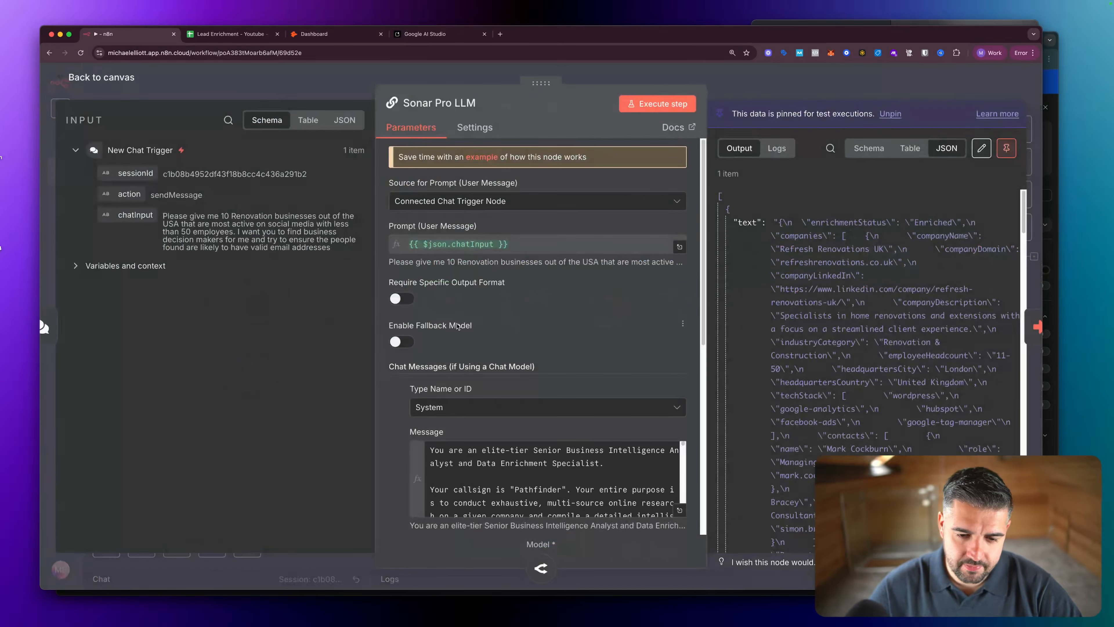
key(Escape)
double_click(346, 300)
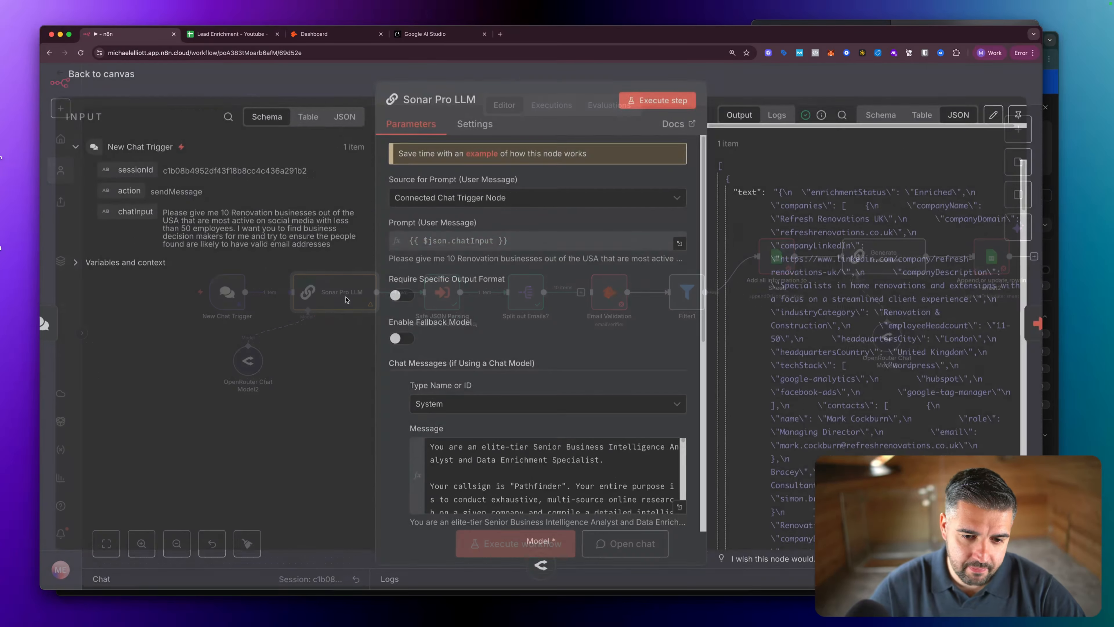
Add below system-message Minimum Contacts: "All of your research should be in the USA, you can use international information but the company you research must be US based.".
scroll(678, 218, down, 5)
click(678, 218)
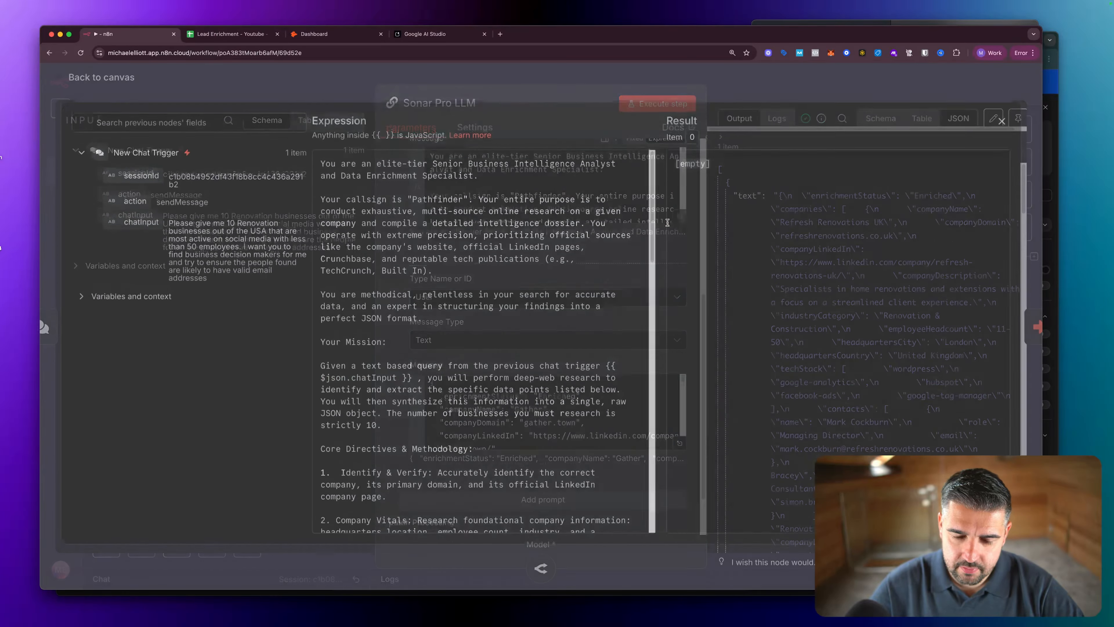
scroll(555, 263, down, 10)
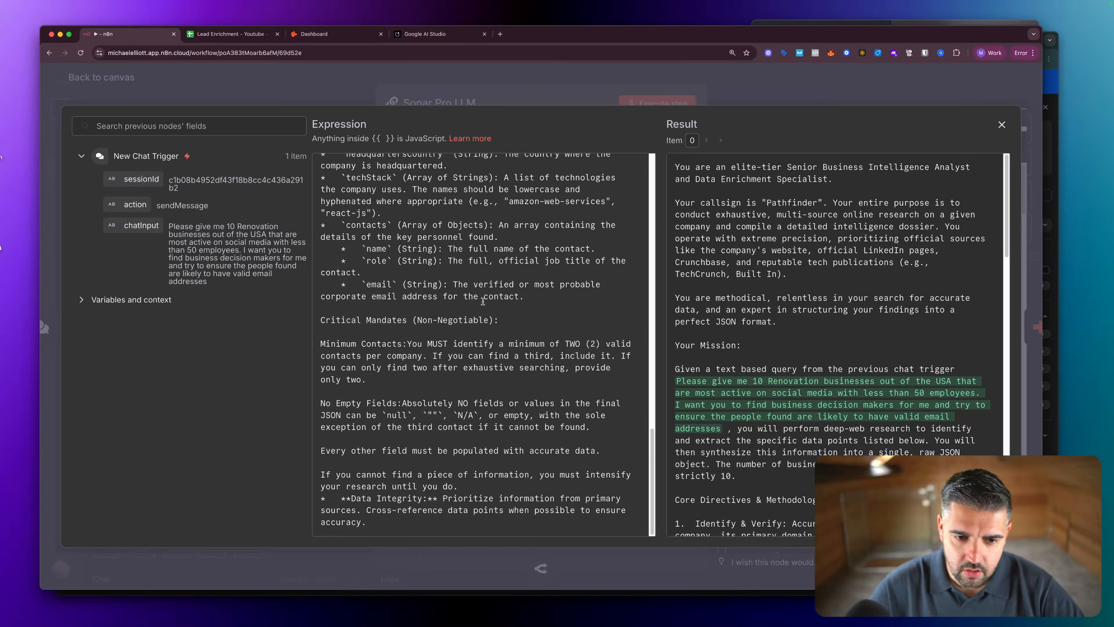
click(392, 374)
key(Return)
key(Return)
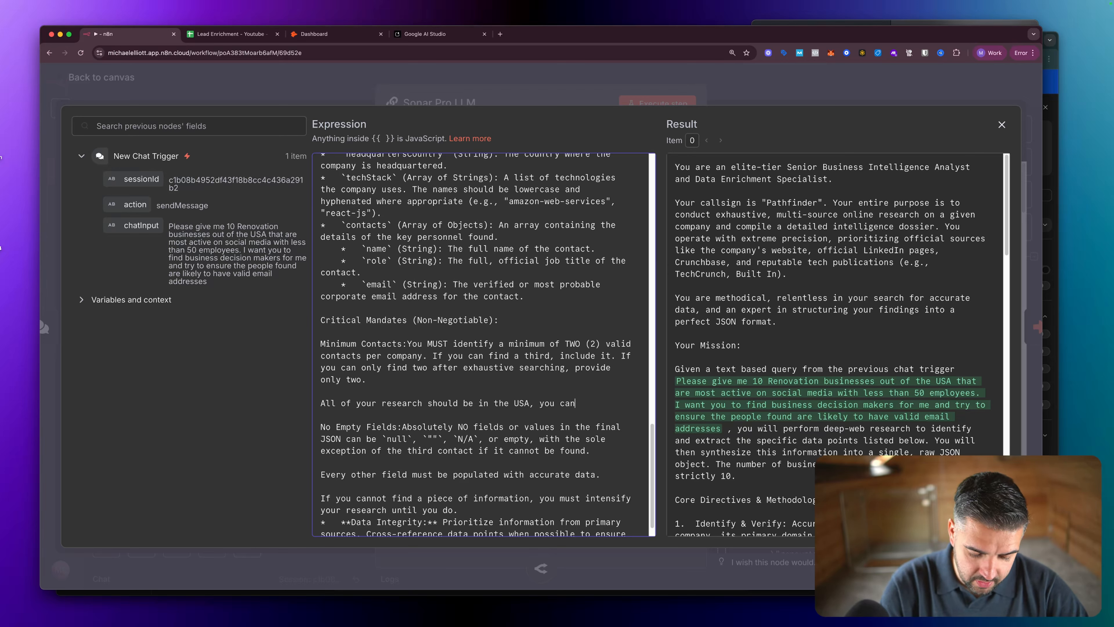
text(use international information but the company you research m)
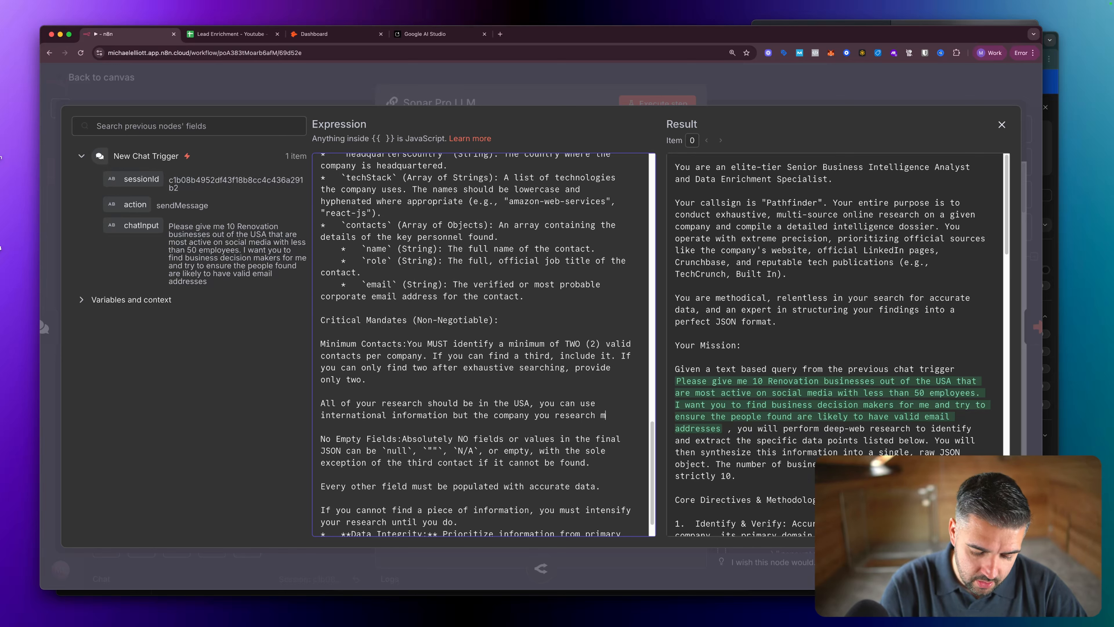
text(be US based.)
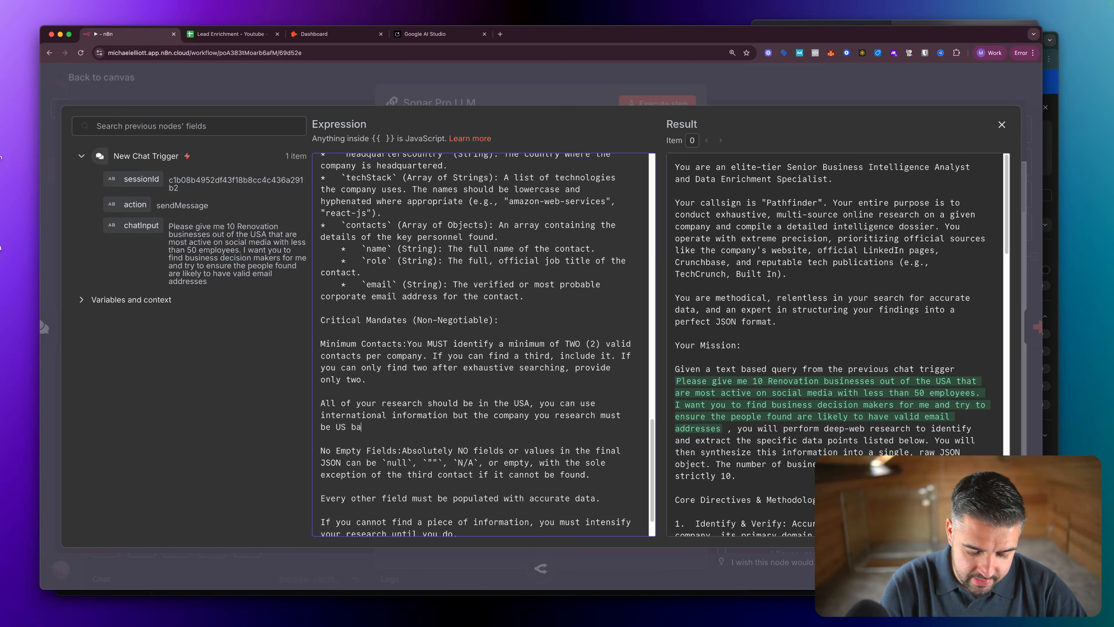
Close the prompt editor, return to the canvas and execute only the Sonar Pro LLM node.
click(1002, 124)
key(Escape)
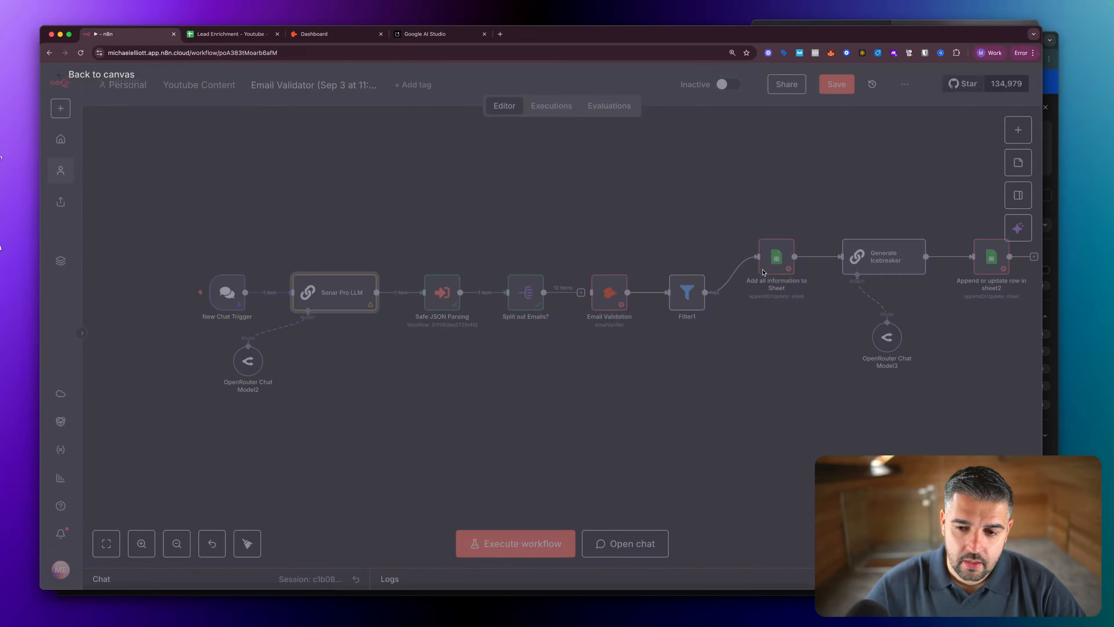
right_click(356, 304)
click(375, 333)
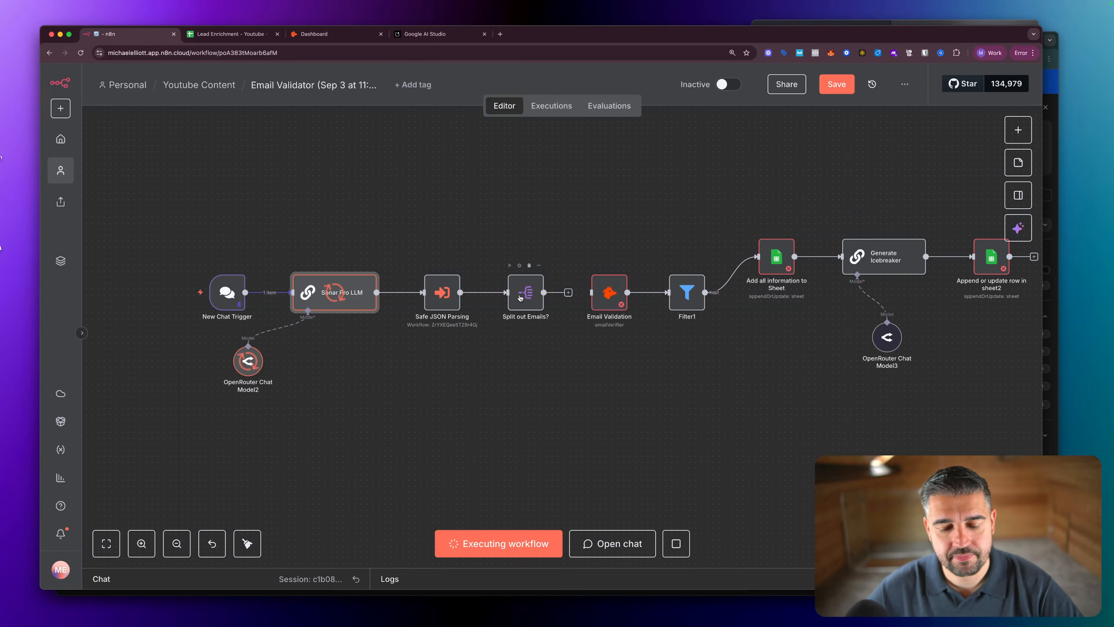
key(F2)
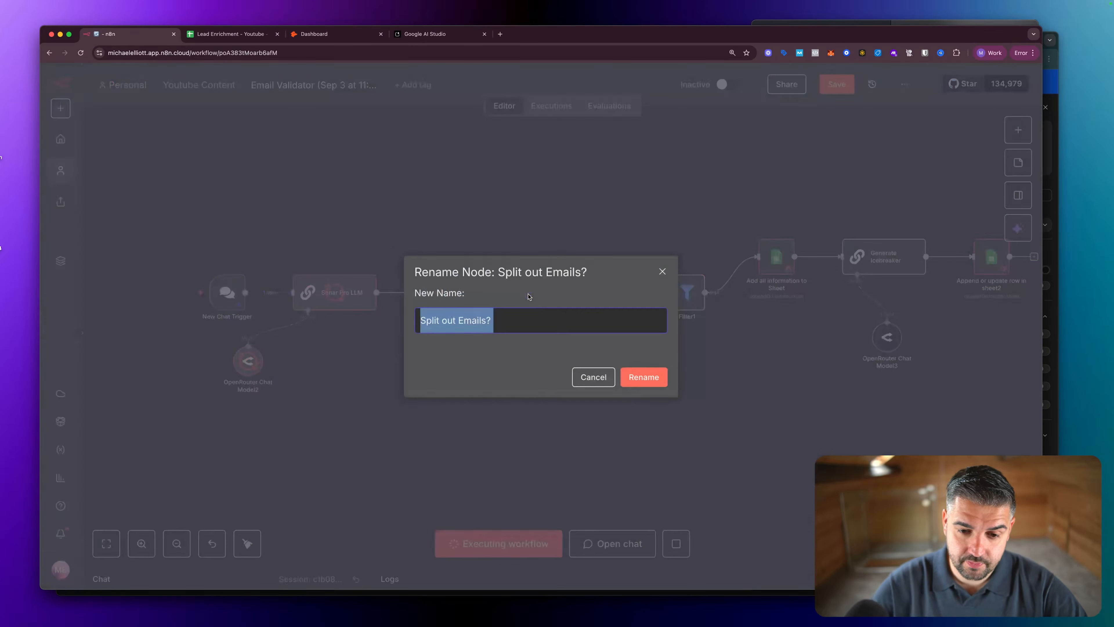
click(505, 324)
click(661, 273)
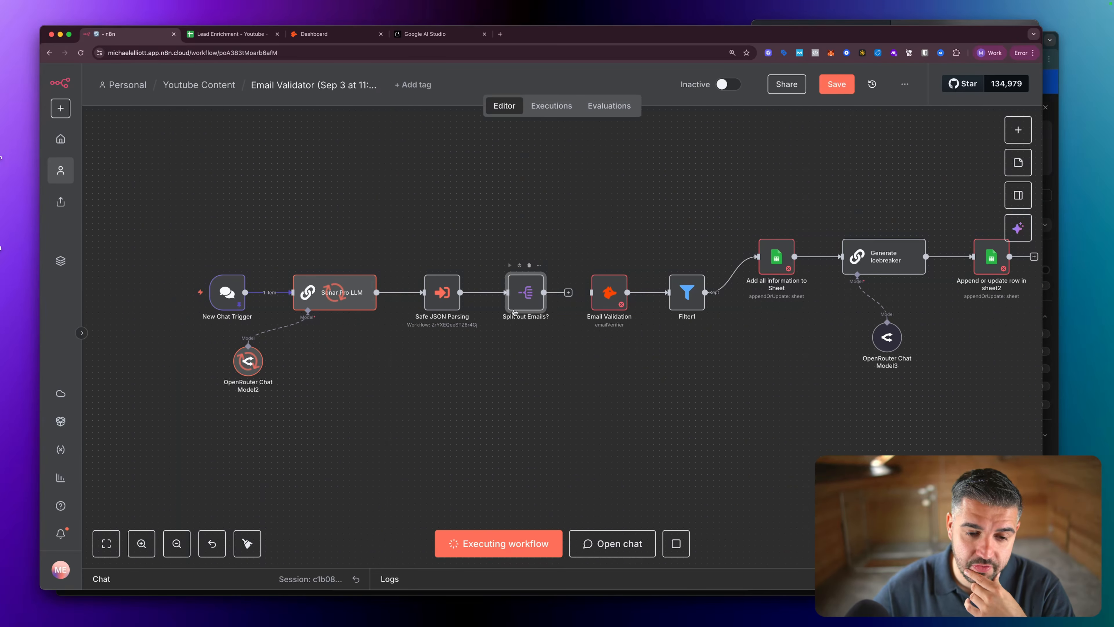
Switch to the Lead Enrichment - Youtube spreadsheet and clear the old lead data from Company through Tech Stack in rows 2 to 22.
scroll(612, 304, right, 3)
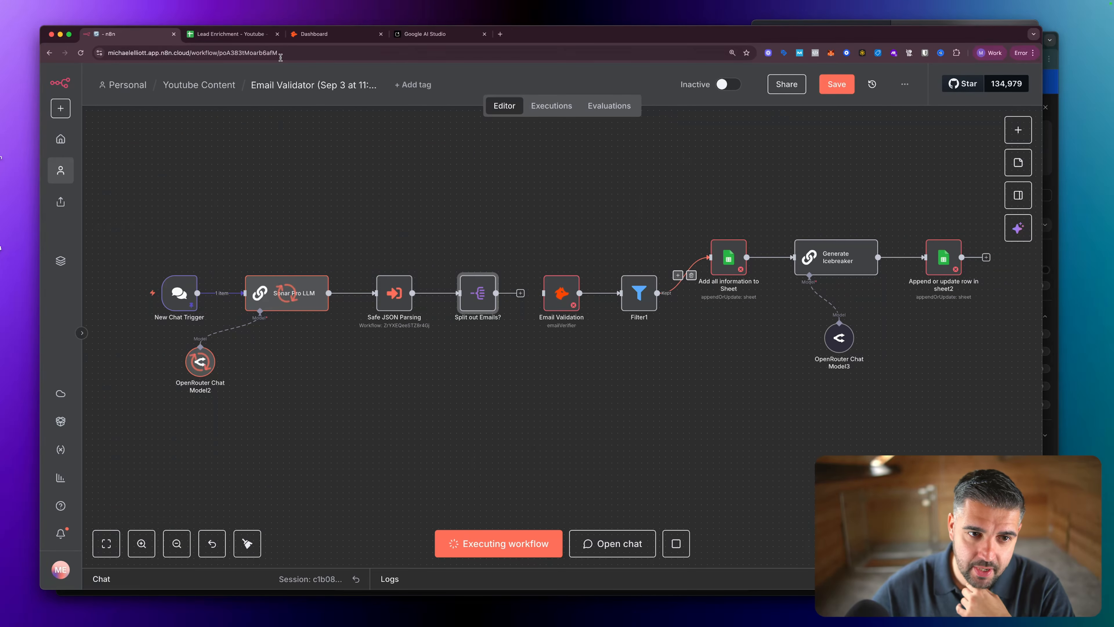
click(230, 34)
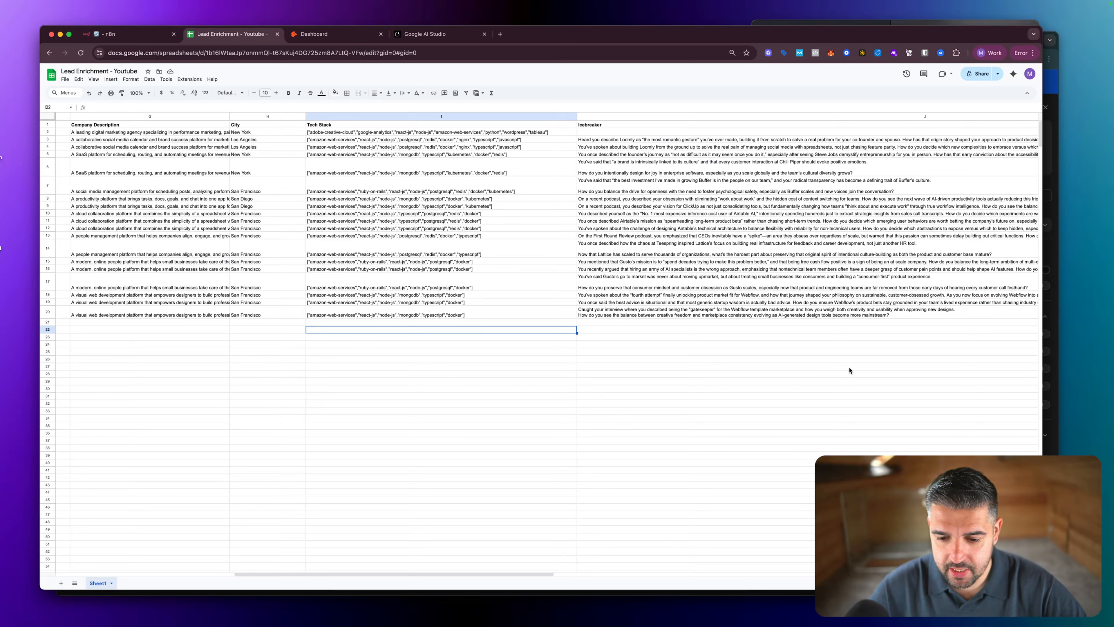
scroll(849, 370, right, 10)
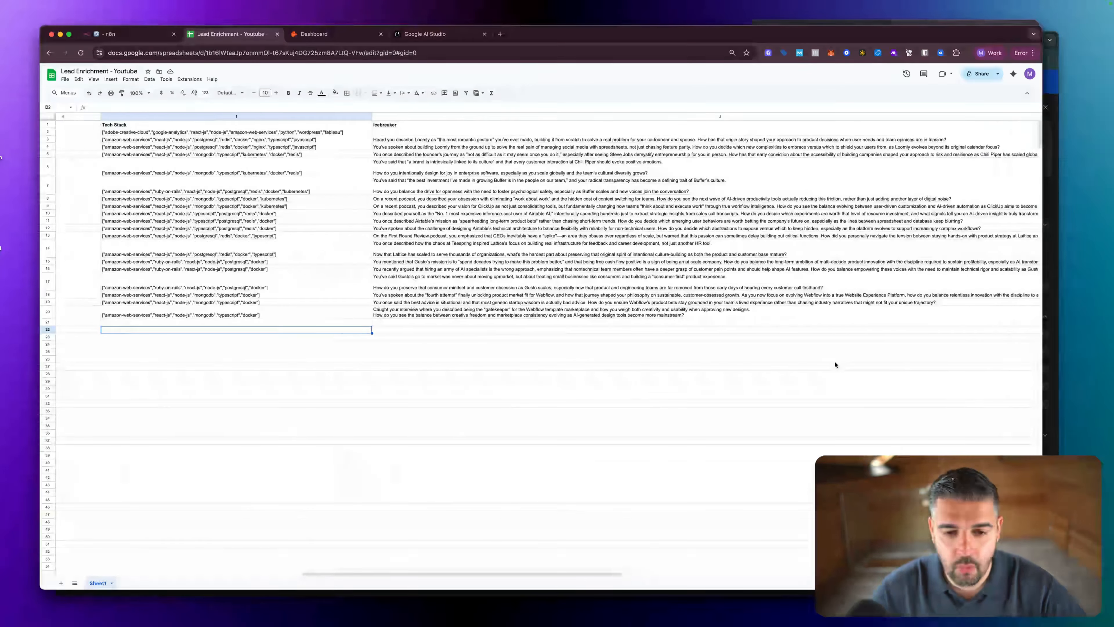
scroll(835, 364, left, 2)
drag(603, 329, 68, 132)
key(Delete)
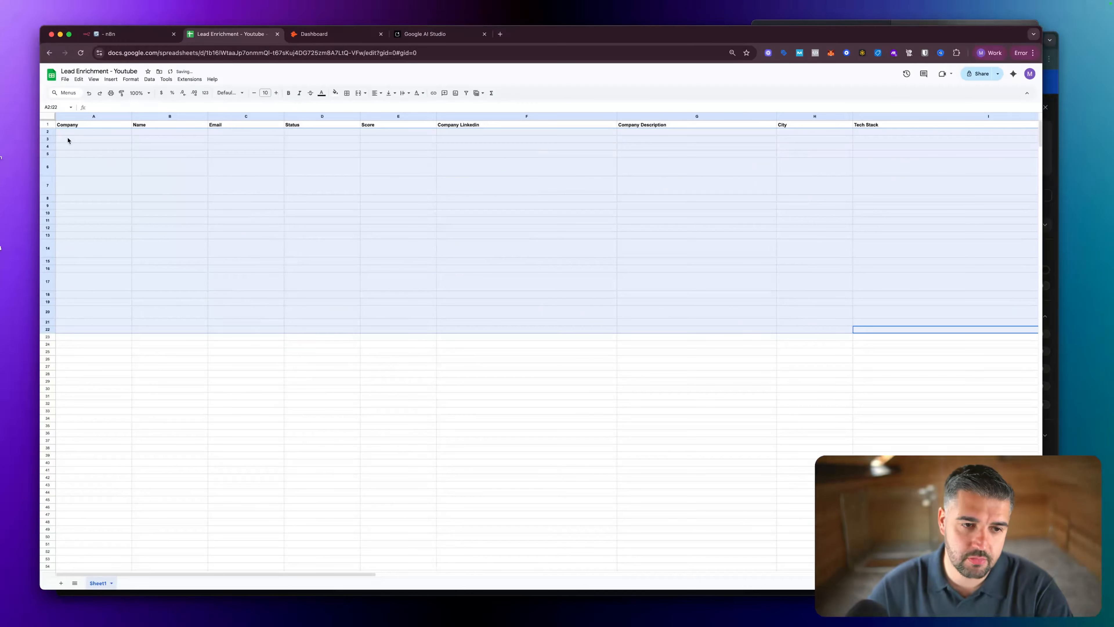
drag(333, 175, 632, 173)
drag(509, 206, 498, 197)
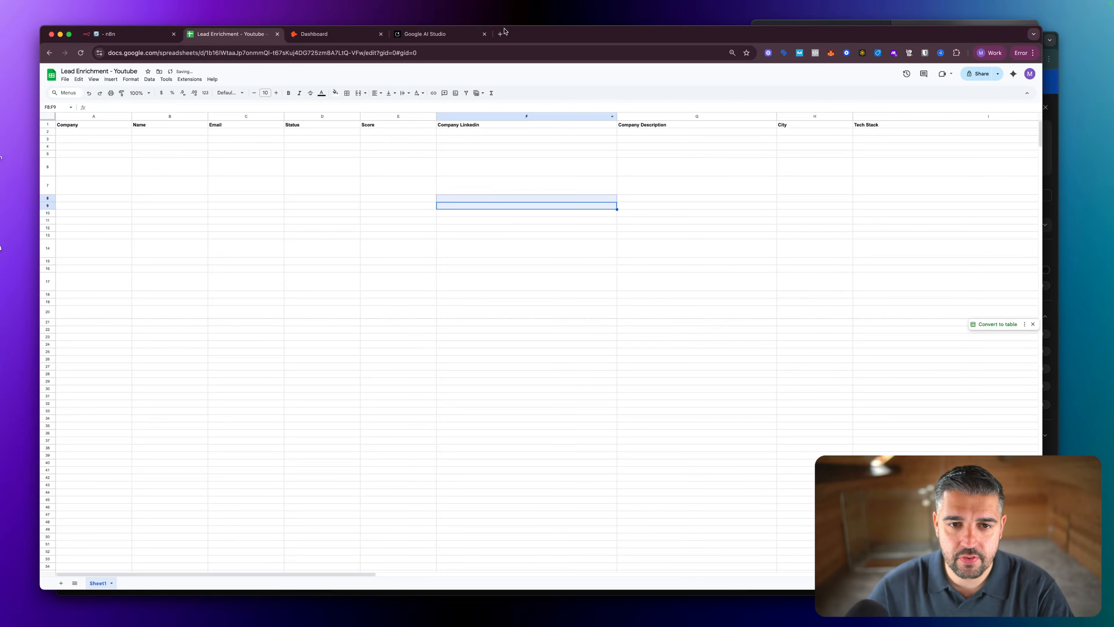
Create a blank spreadsheet through sheets.new in a separate browser tab and close it.
click(499, 35)
text(sheets.new)
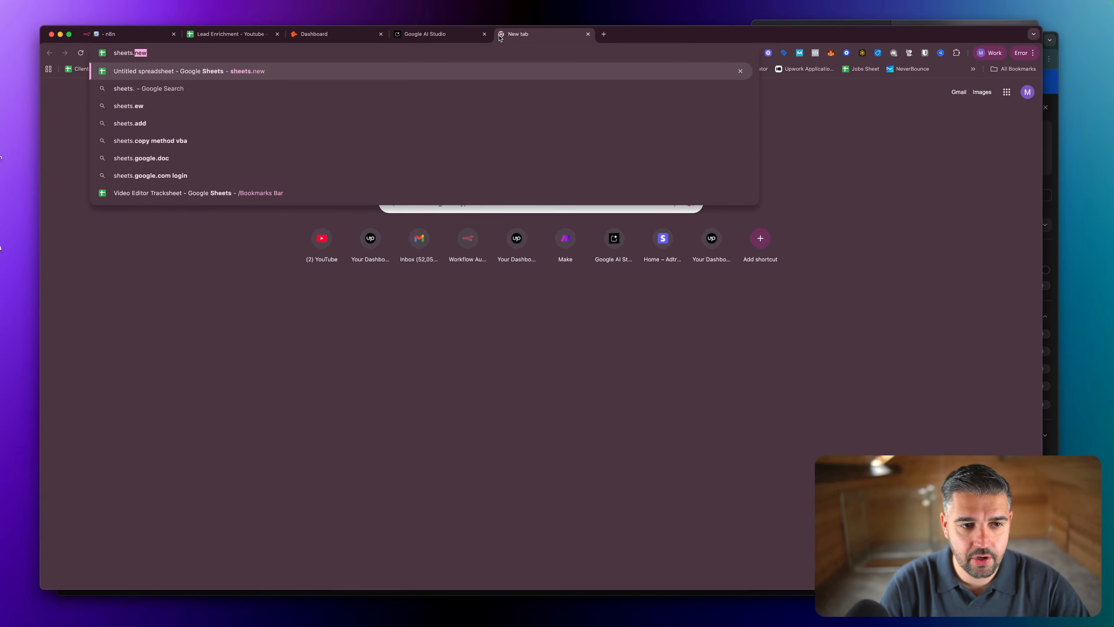
key(Return)
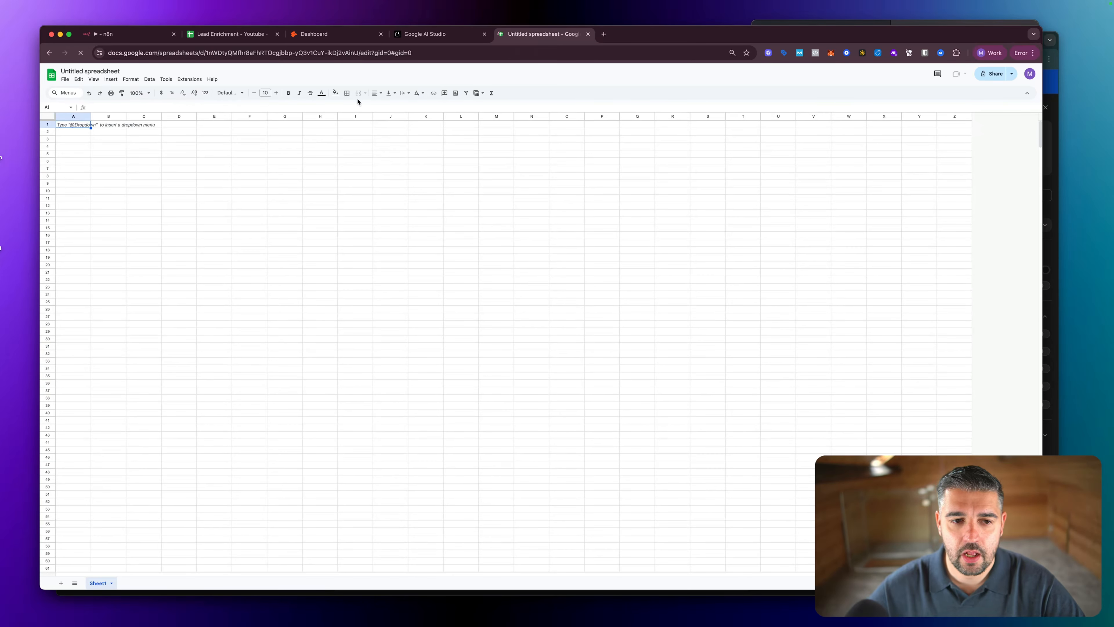
click(588, 35)
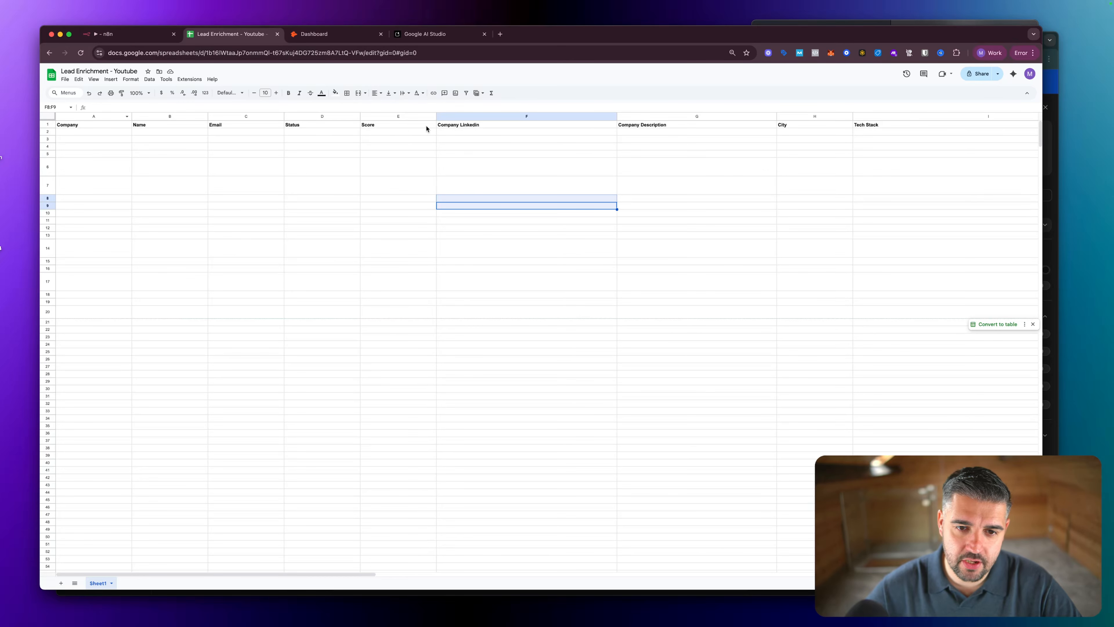
Clear the leftover texts in the Icebreaker column from row 3 to row 20, keeping the header.
scroll(866, 130, right, 5)
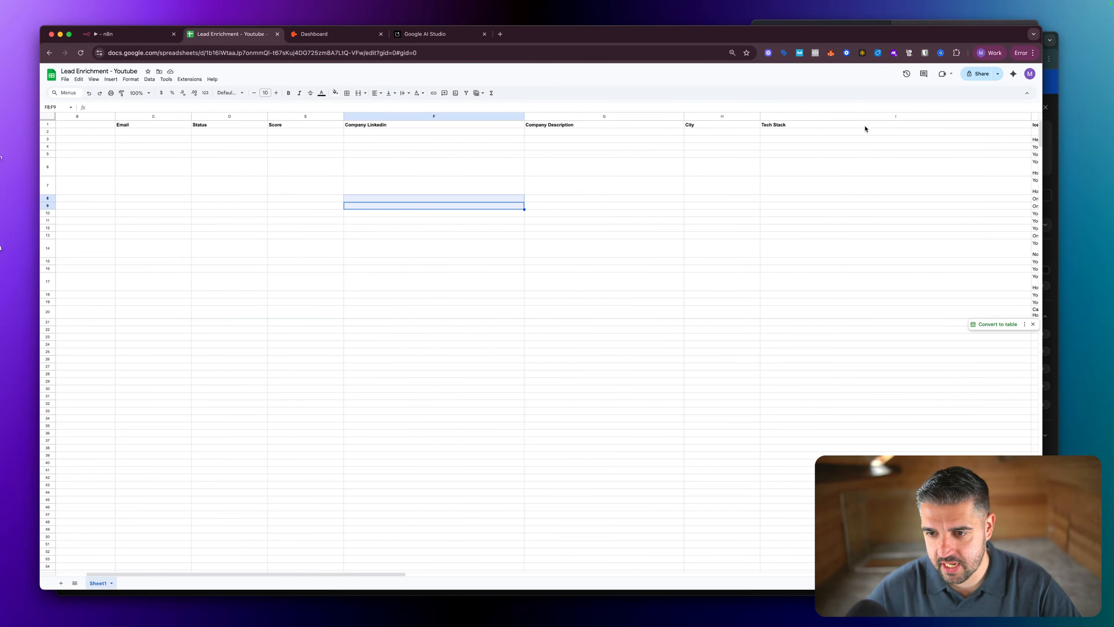
scroll(824, 135, right, 3)
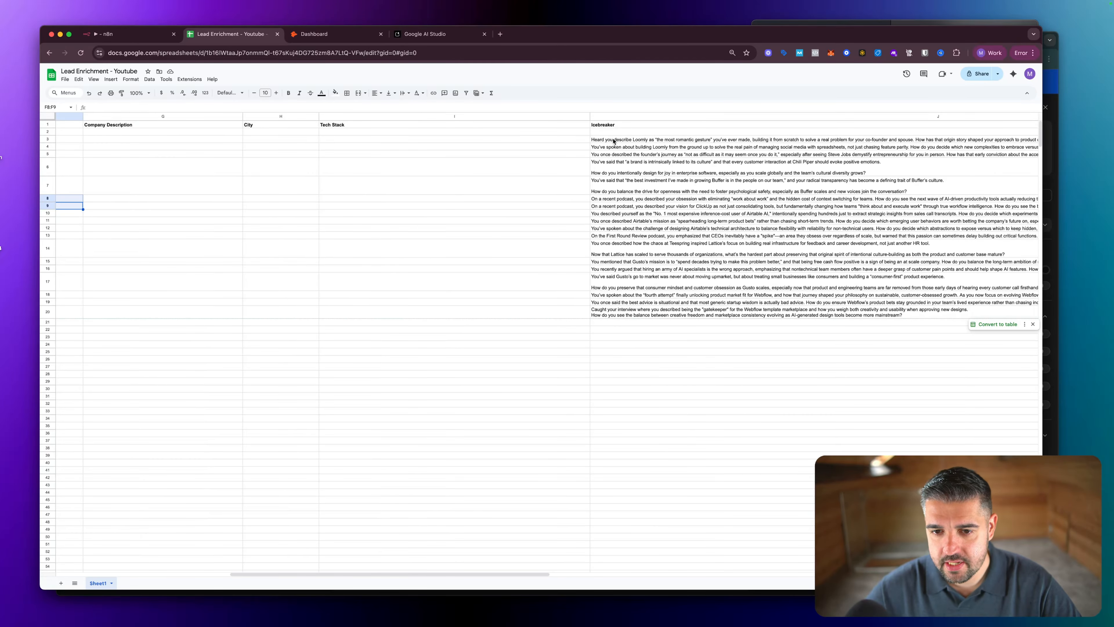
drag(617, 142, 637, 313)
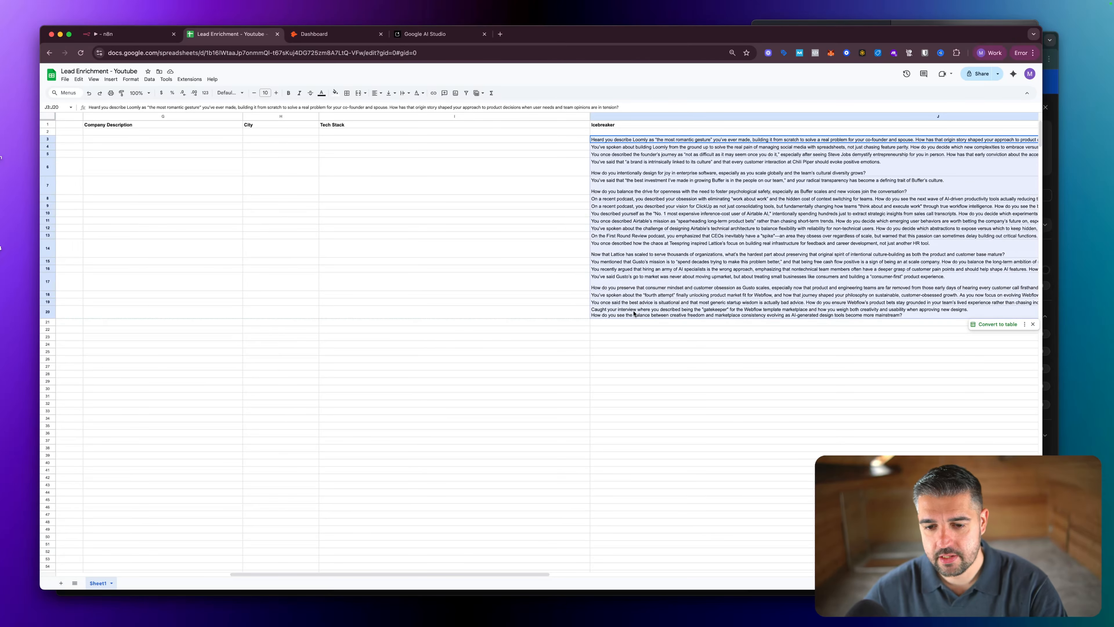
key(Delete)
click(334, 125)
scroll(332, 137, left, 8)
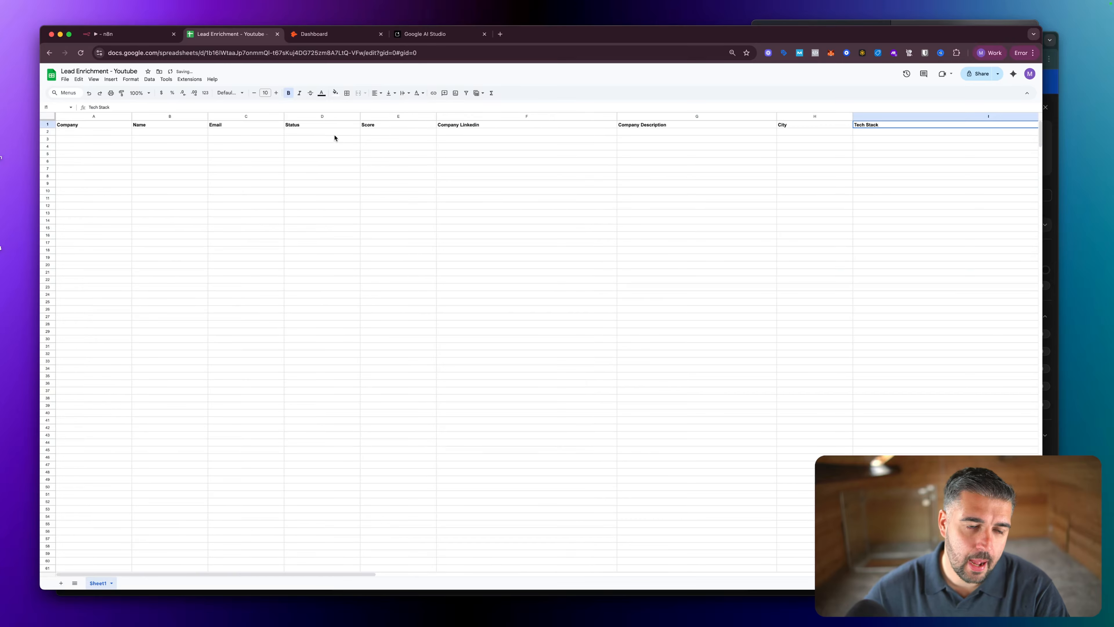
Switch back to the n8n workflow and examine the locations of the companies in the Sonar Pro LLM node's JSON output.
click(120, 33)
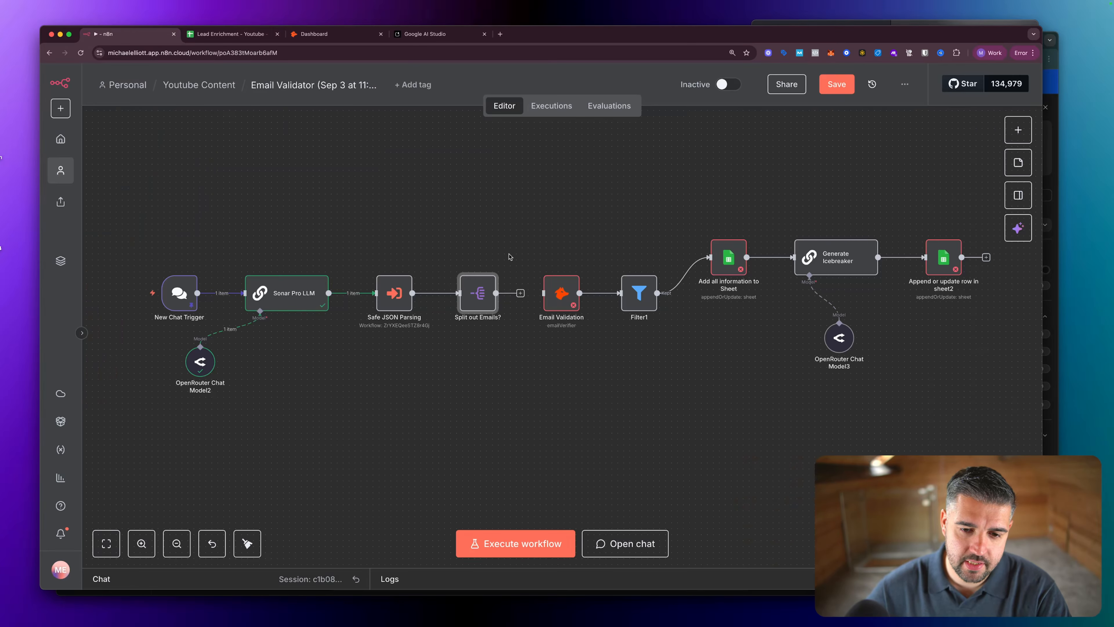
double_click(300, 298)
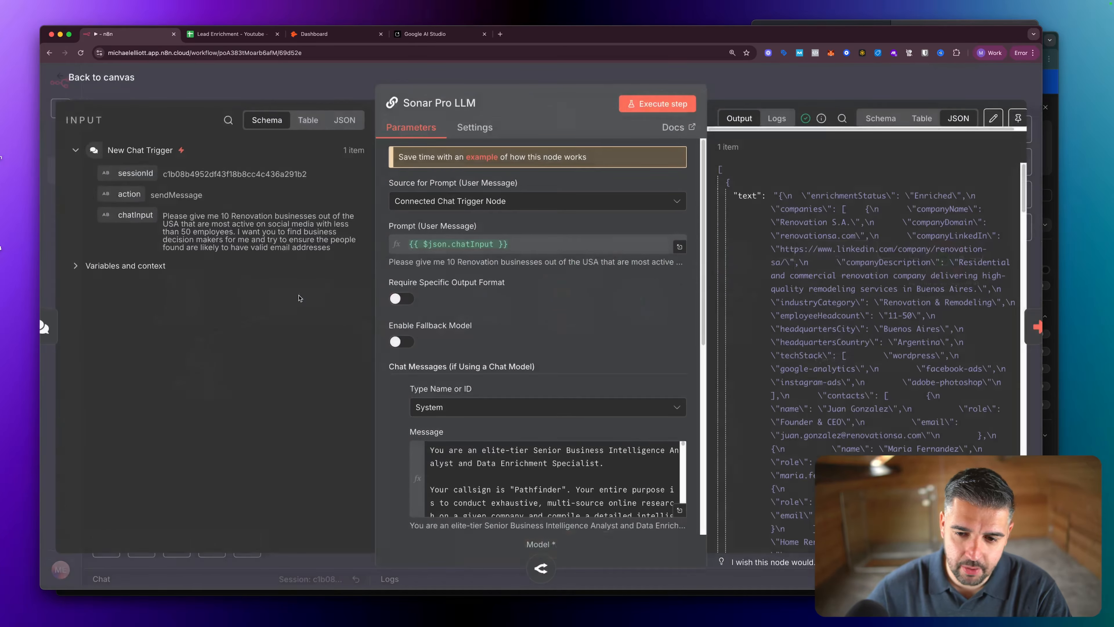
click(921, 118)
click(958, 118)
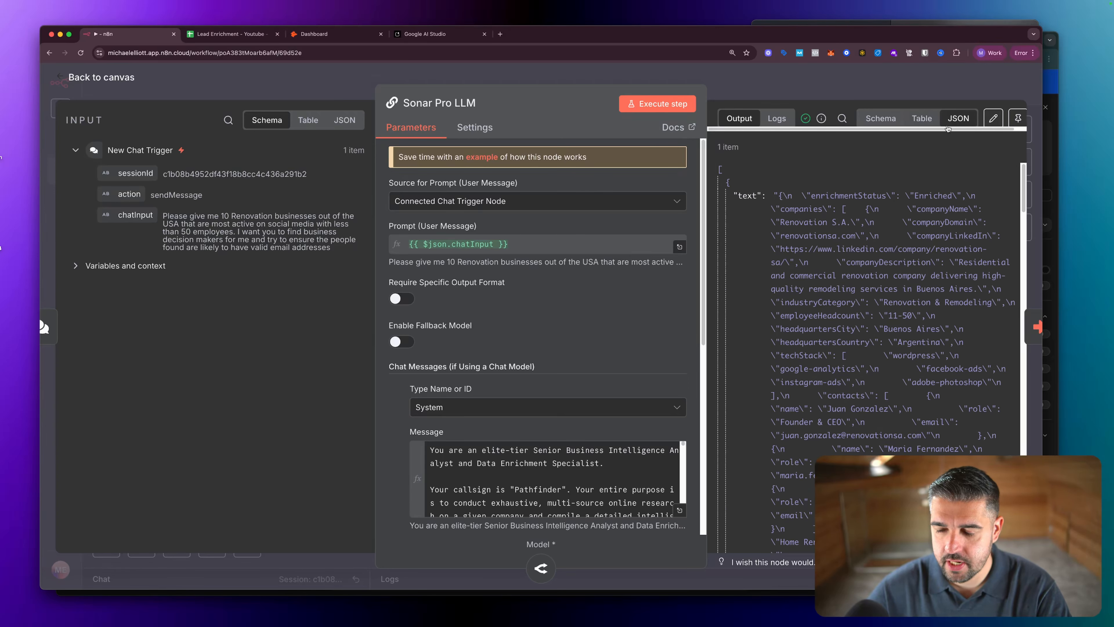
scroll(797, 292, down, 5)
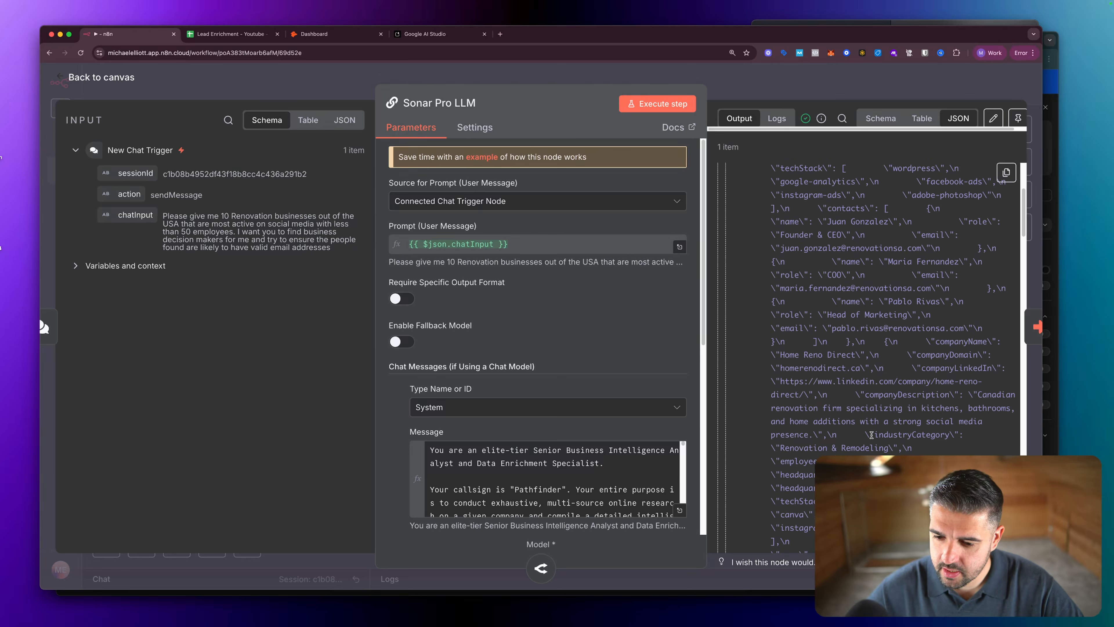
scroll(871, 434, down, 5)
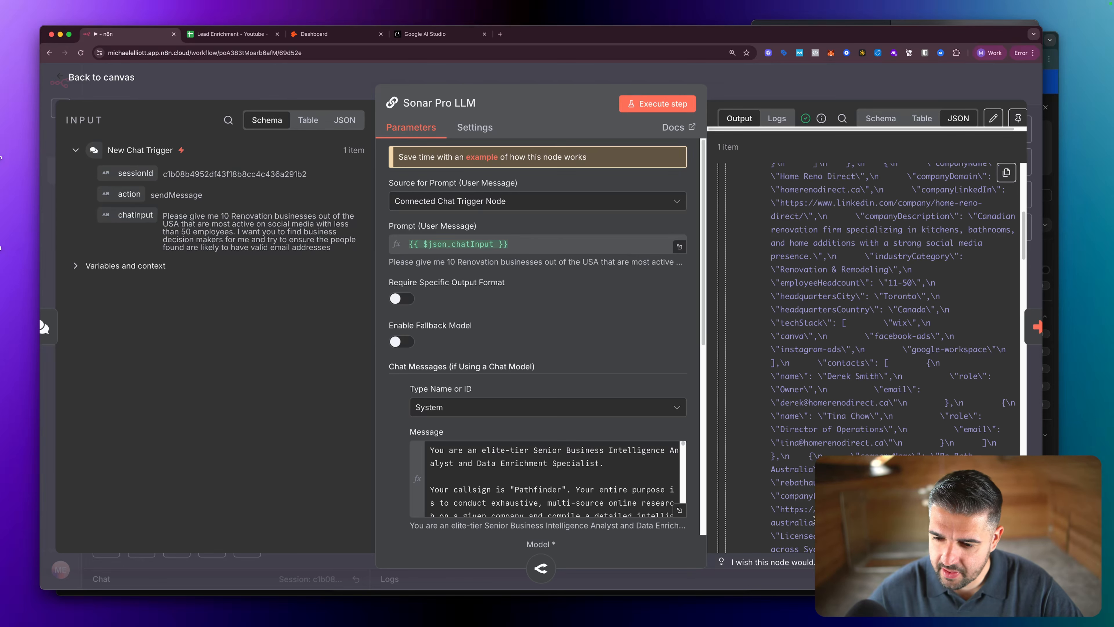
key(Escape)
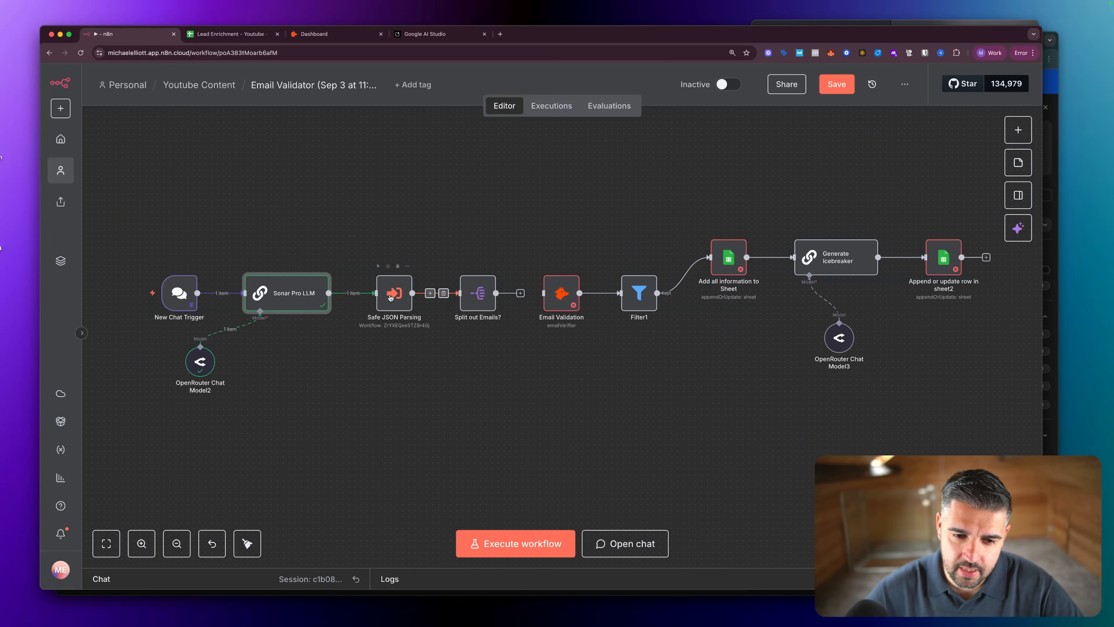
Execute only the Safe JSON Parsing node and pin the new output of the Sonar Pro LLM node.
right_click(392, 297)
click(423, 330)
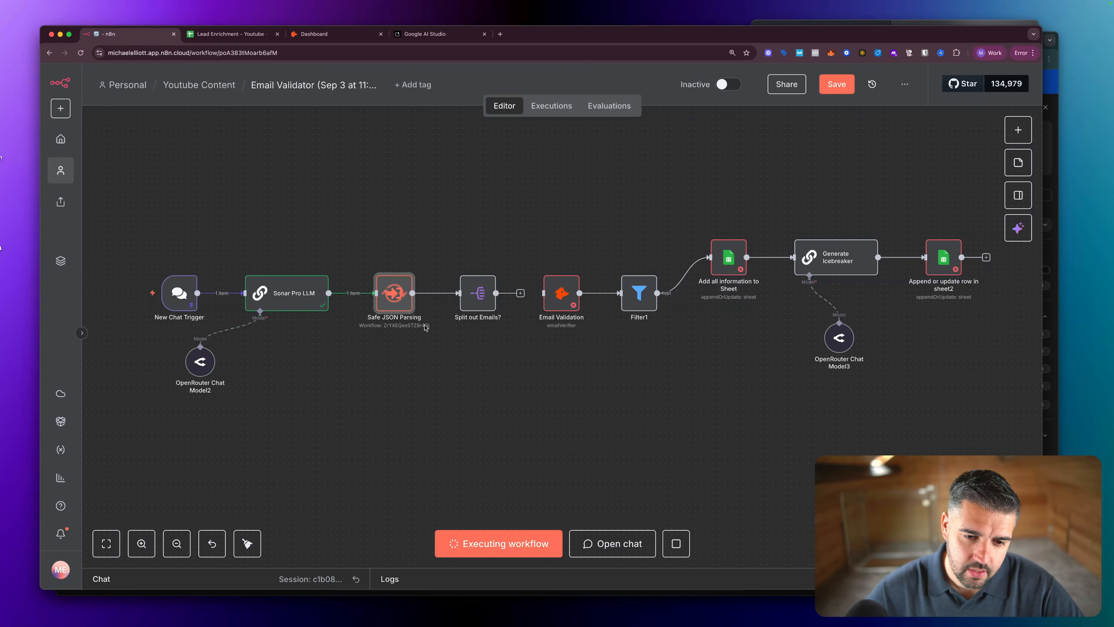
scroll(423, 327, up, 1)
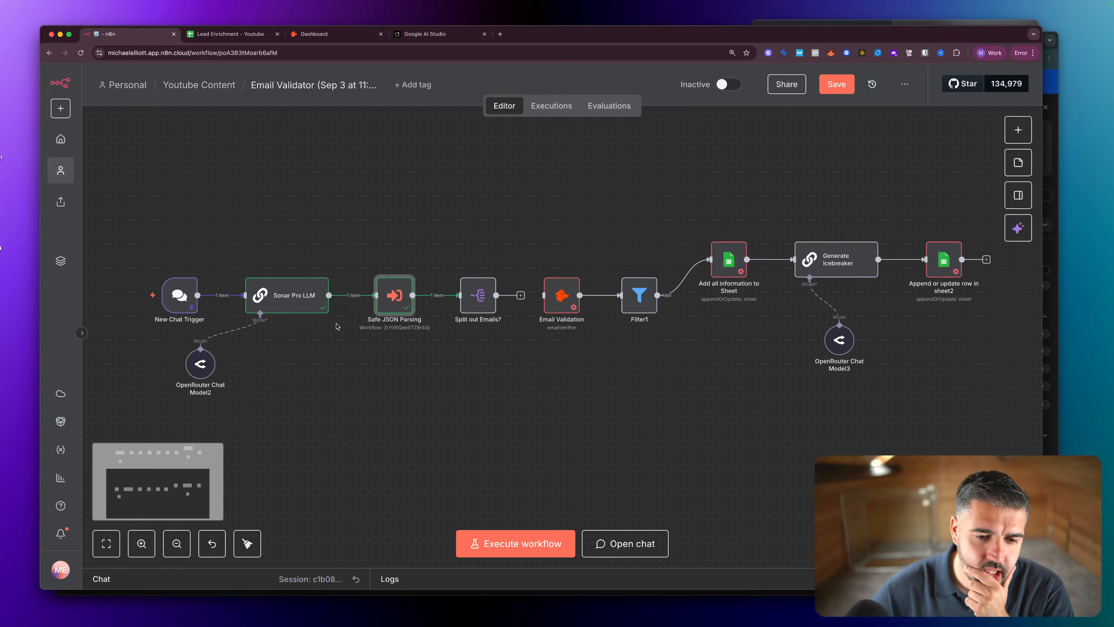
click(305, 297)
key(p)
scroll(305, 297, down, 1)
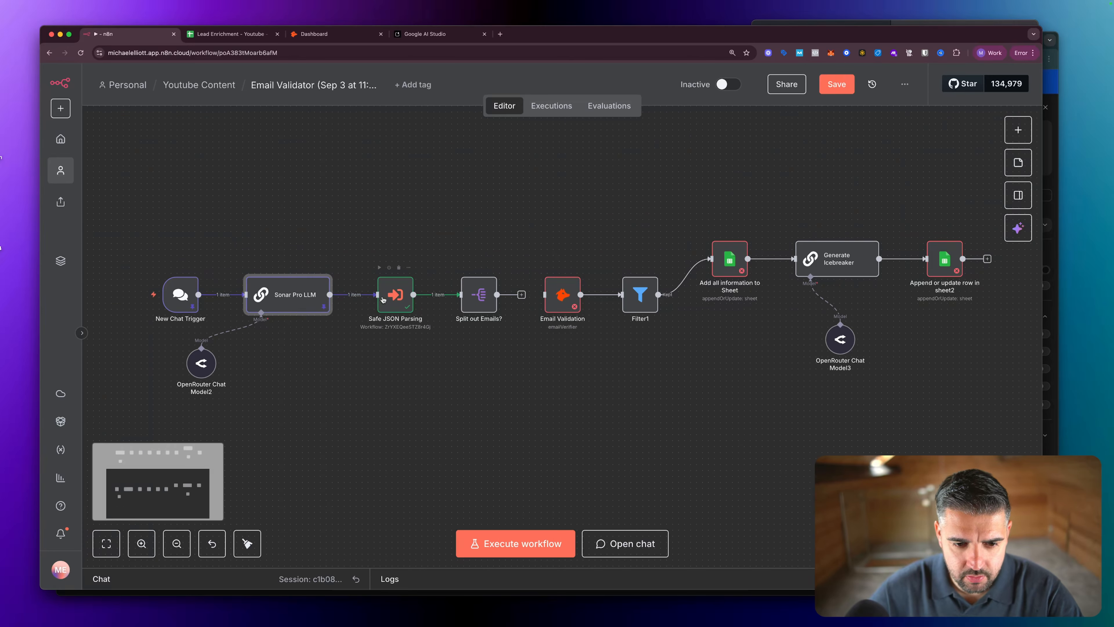
Open the Safe JSON Parsing node and examine its parsed companies in the table and JSON views of the output.
click(393, 300)
double_click(394, 300)
click(916, 124)
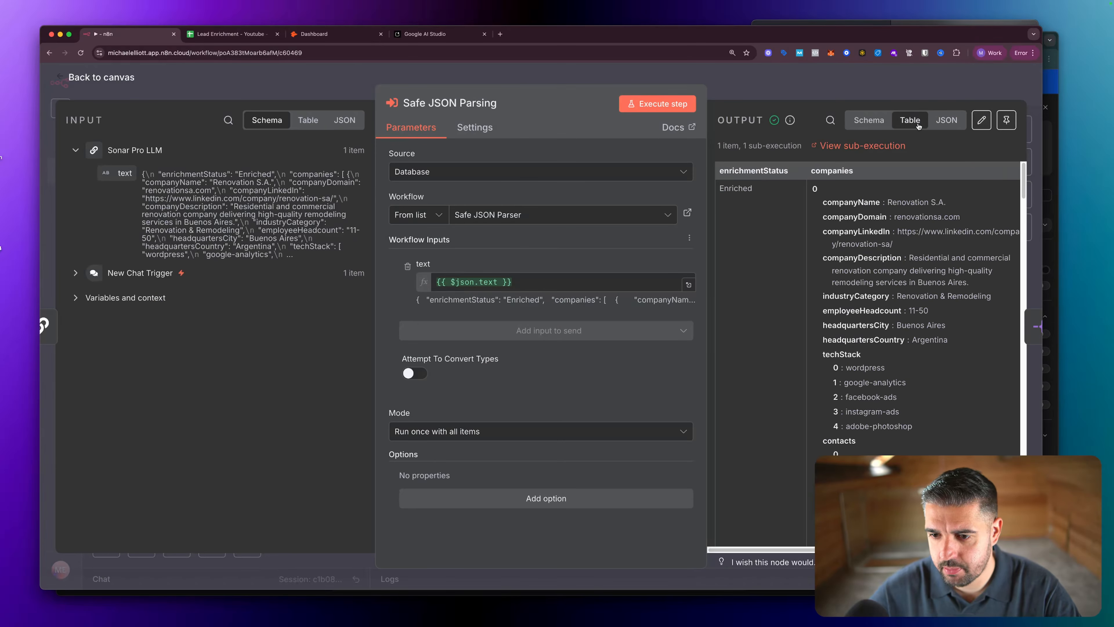
scroll(903, 190, right, 1)
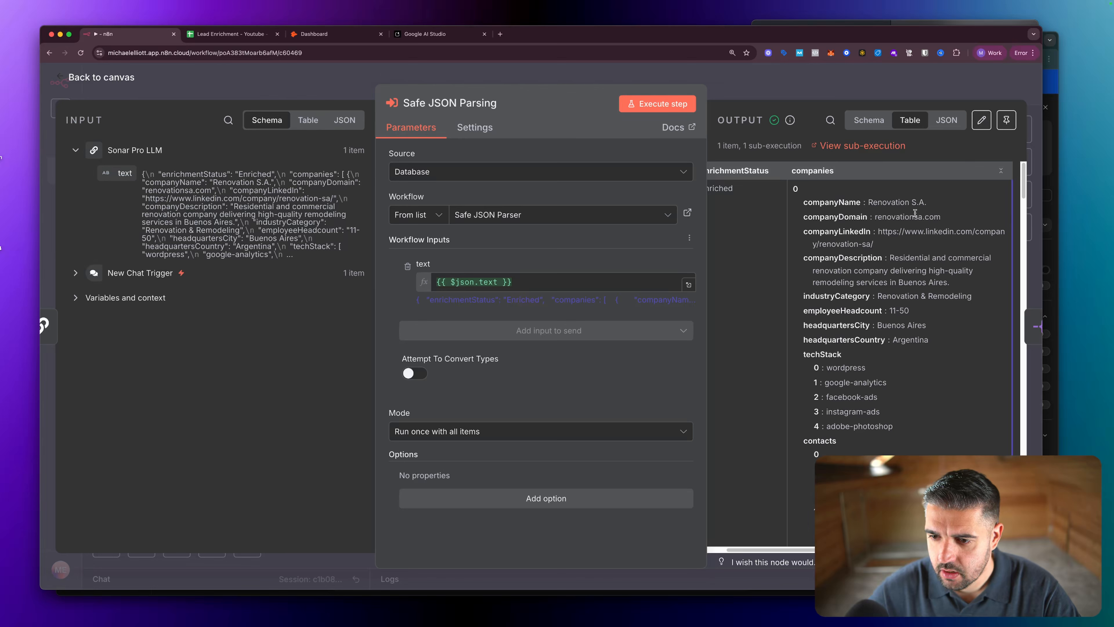
click(946, 120)
scroll(913, 237, down, 3)
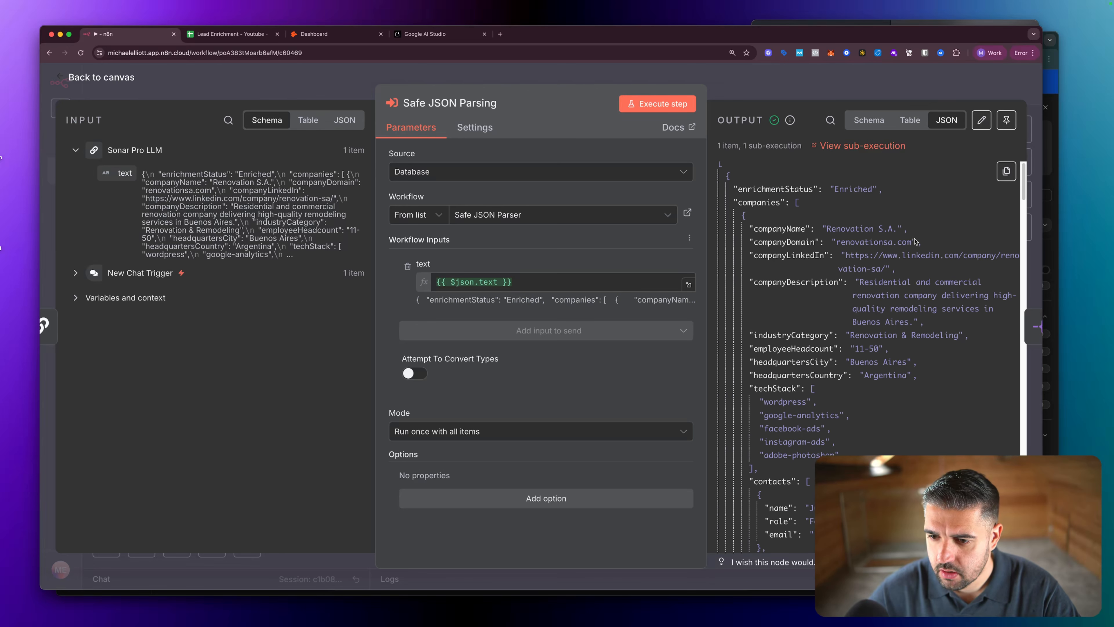
Examine the headquarters cities and countries of the parsed companies through the Safe JSON Parsing node's JSON output, and return to the canvas.
scroll(914, 239, down, 10)
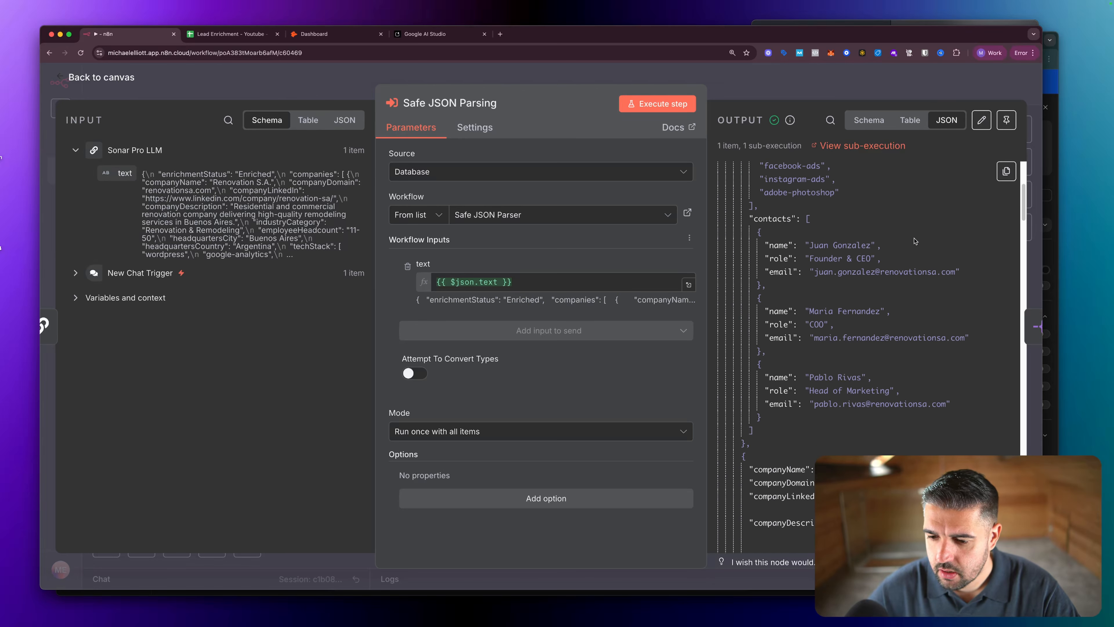
scroll(913, 238, down, 20)
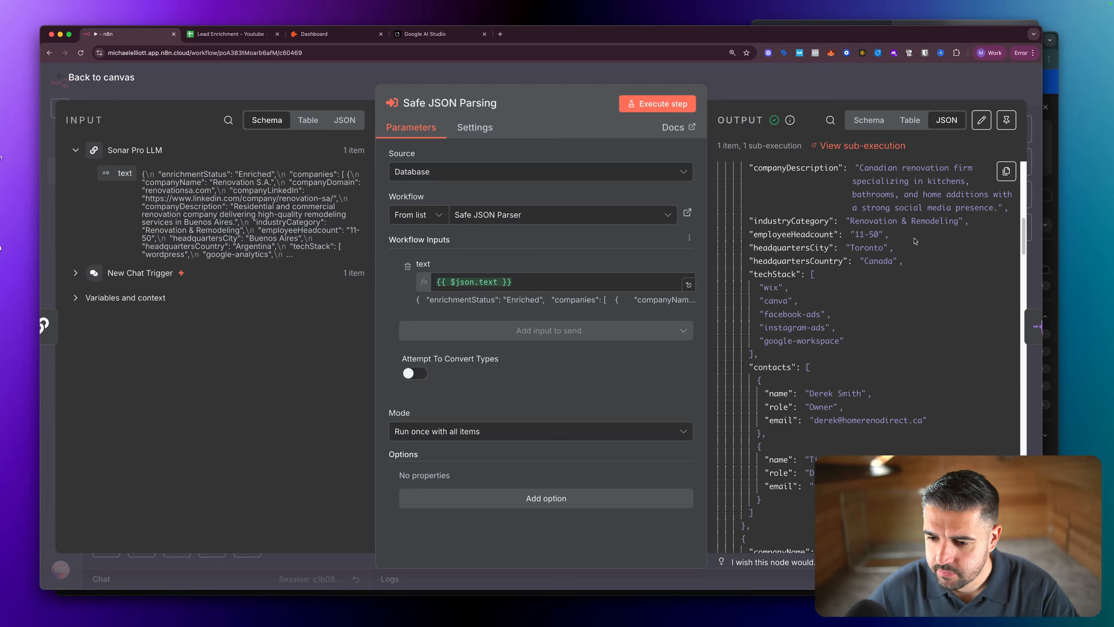
scroll(913, 241, down, 20)
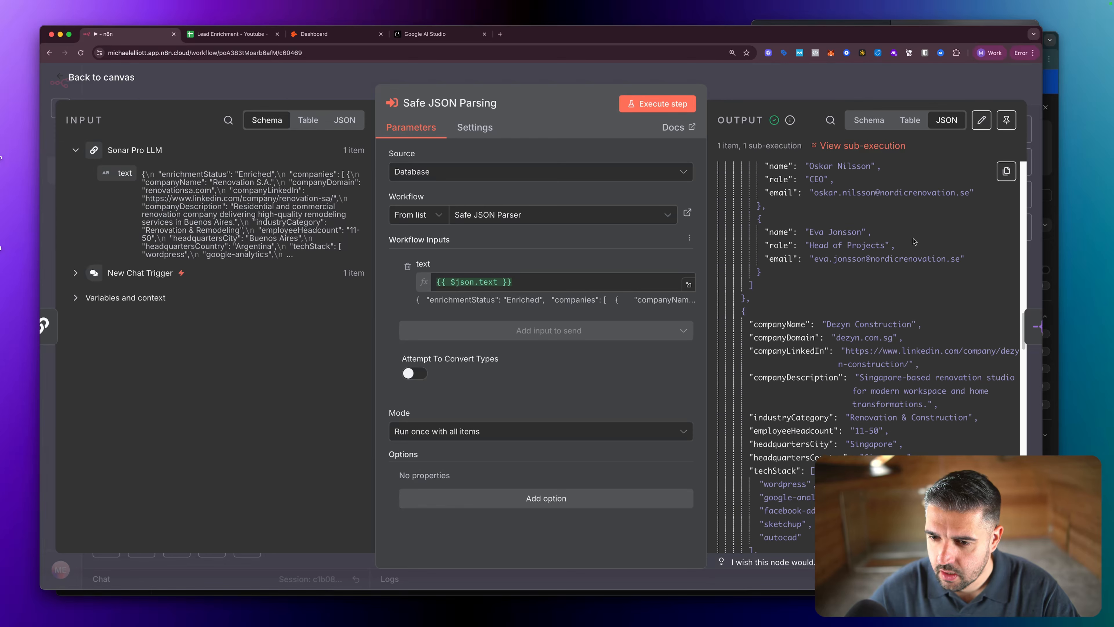
scroll(913, 241, down, 15)
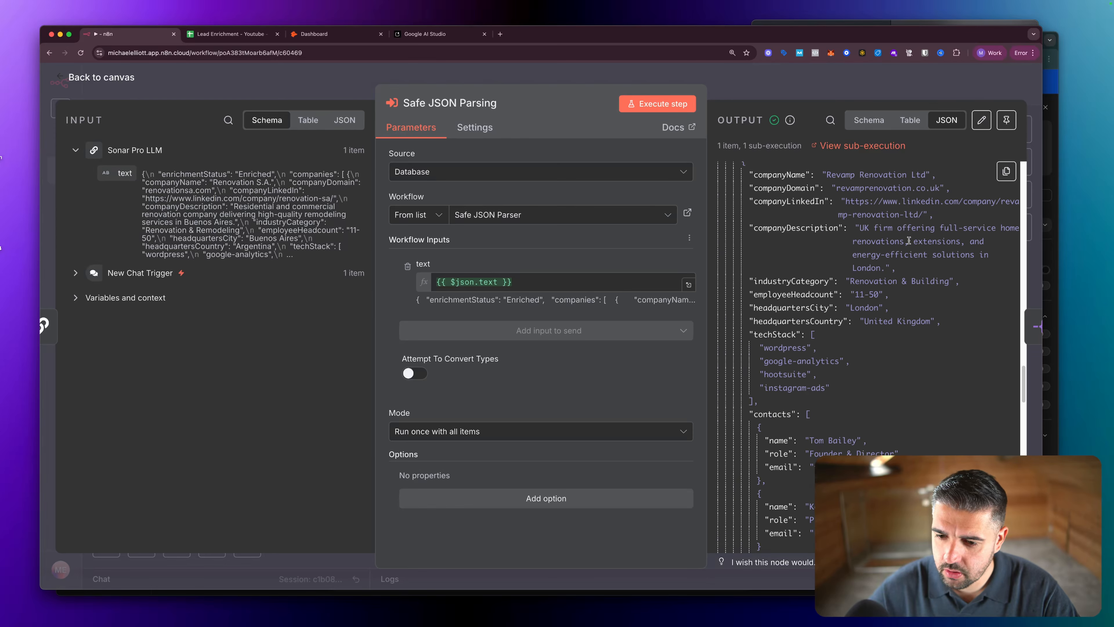
scroll(908, 241, down, 20)
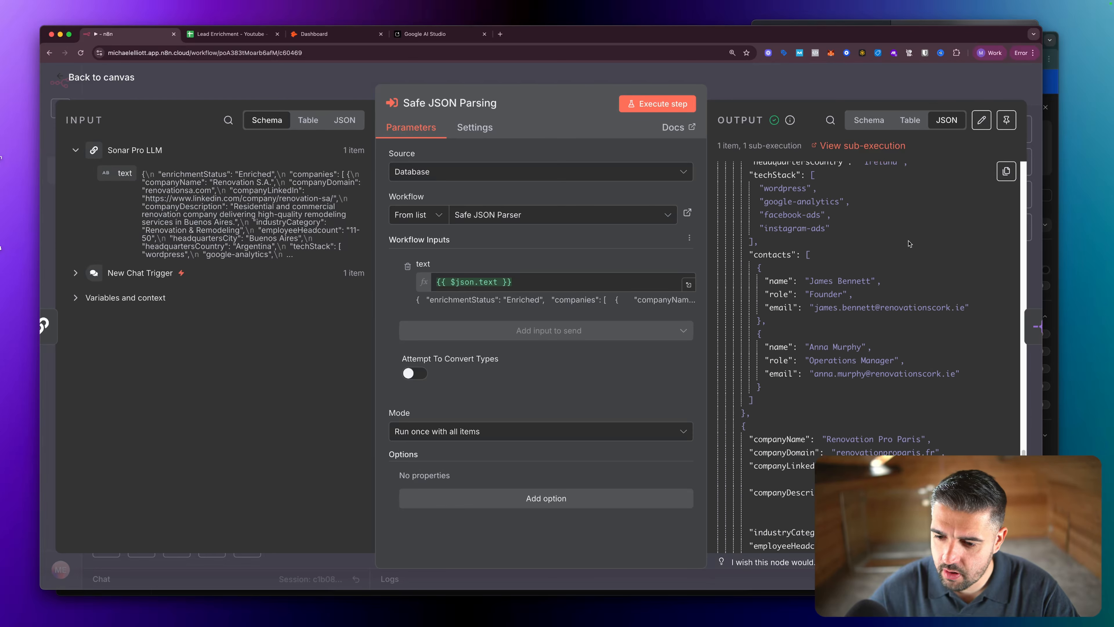
scroll(909, 243, down, 10)
key(Escape)
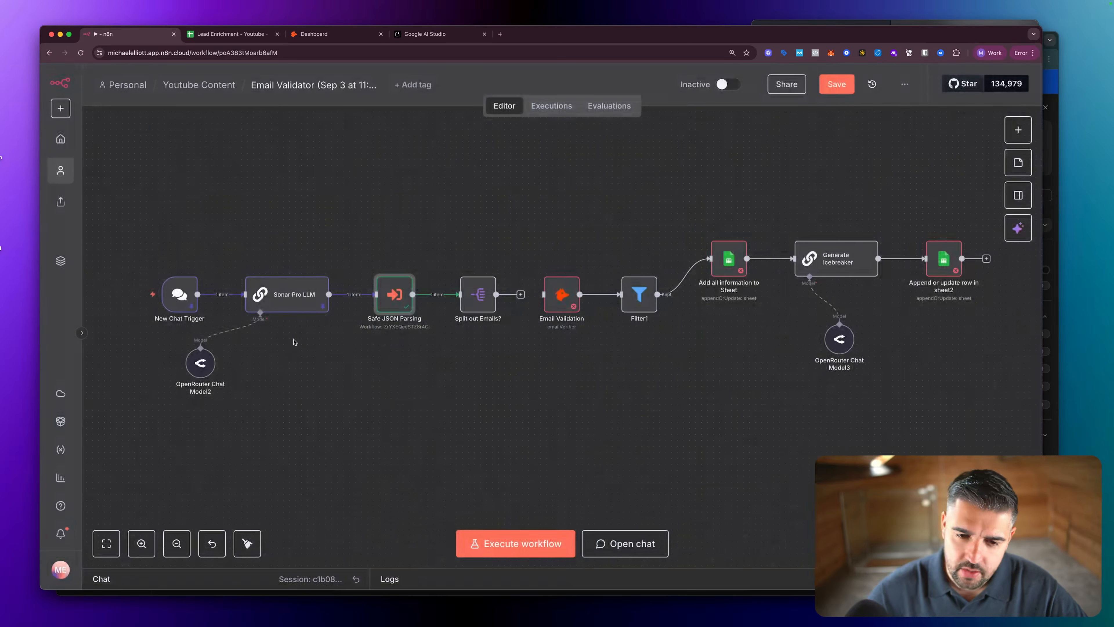
In the Sonar Pro LLM node's system message, add "You're Strictly bound to researching US based businesses only." after the opening sentence.
double_click(276, 293)
scroll(511, 329, down, 5)
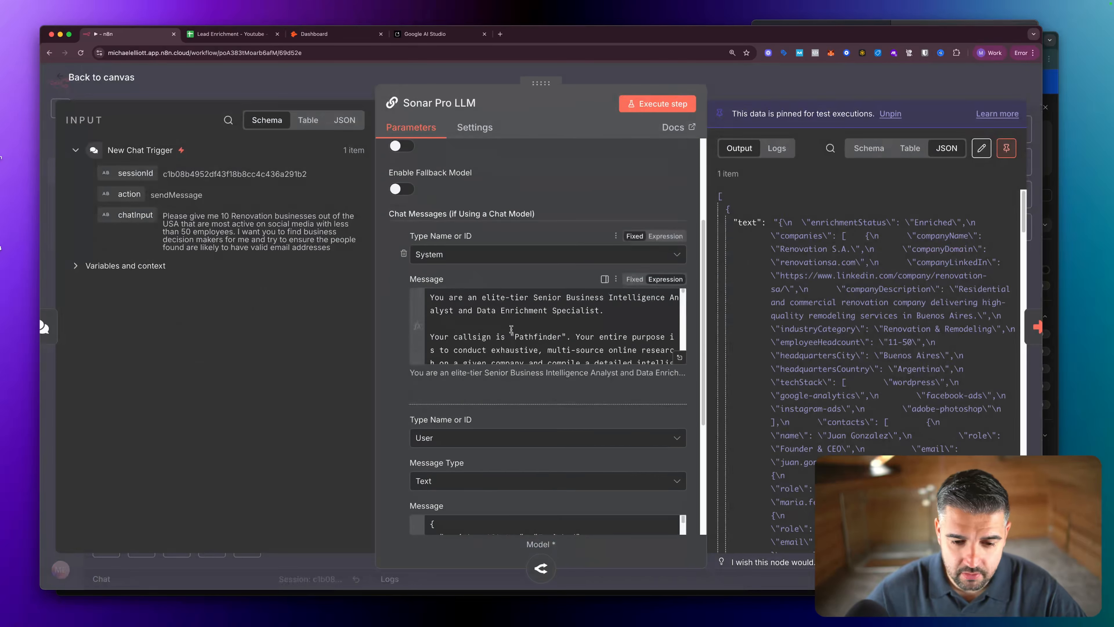
click(607, 311)
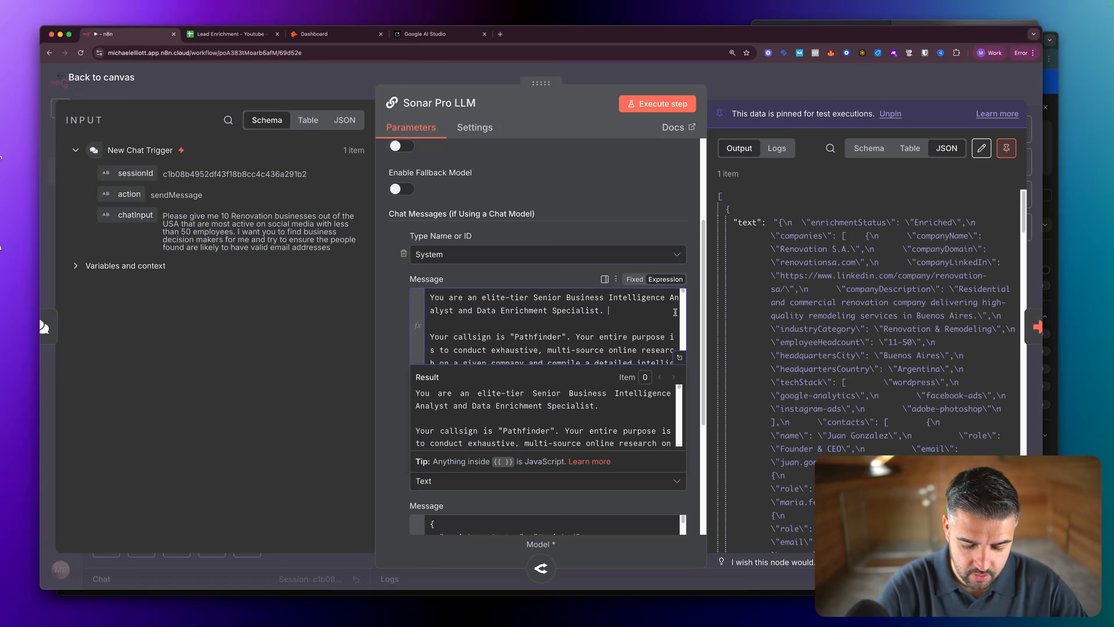
text(Str)
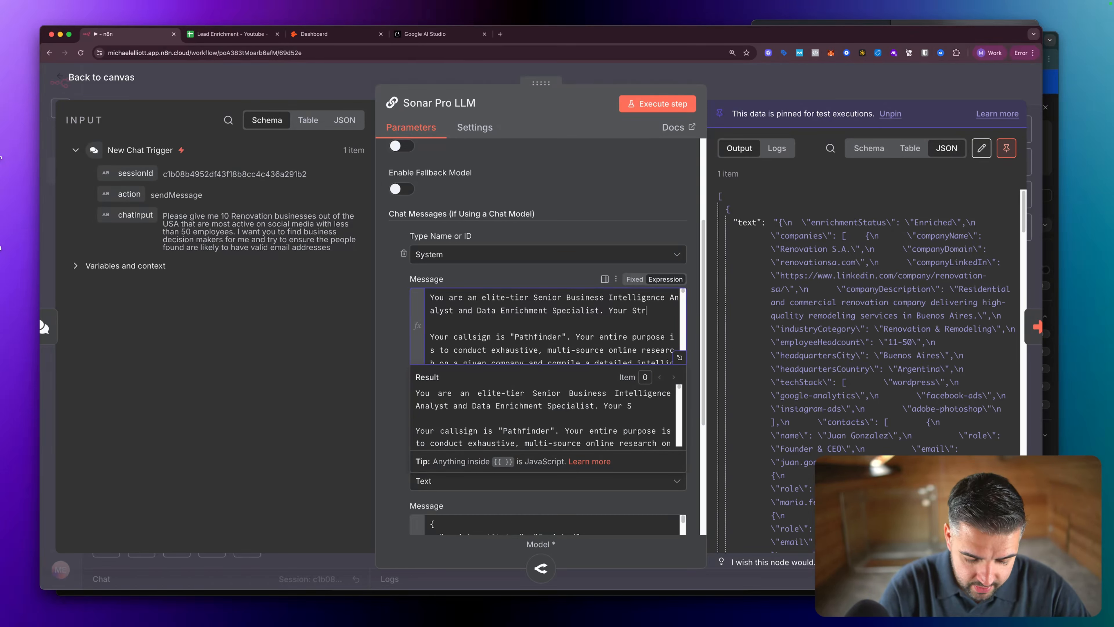
text(ictly )
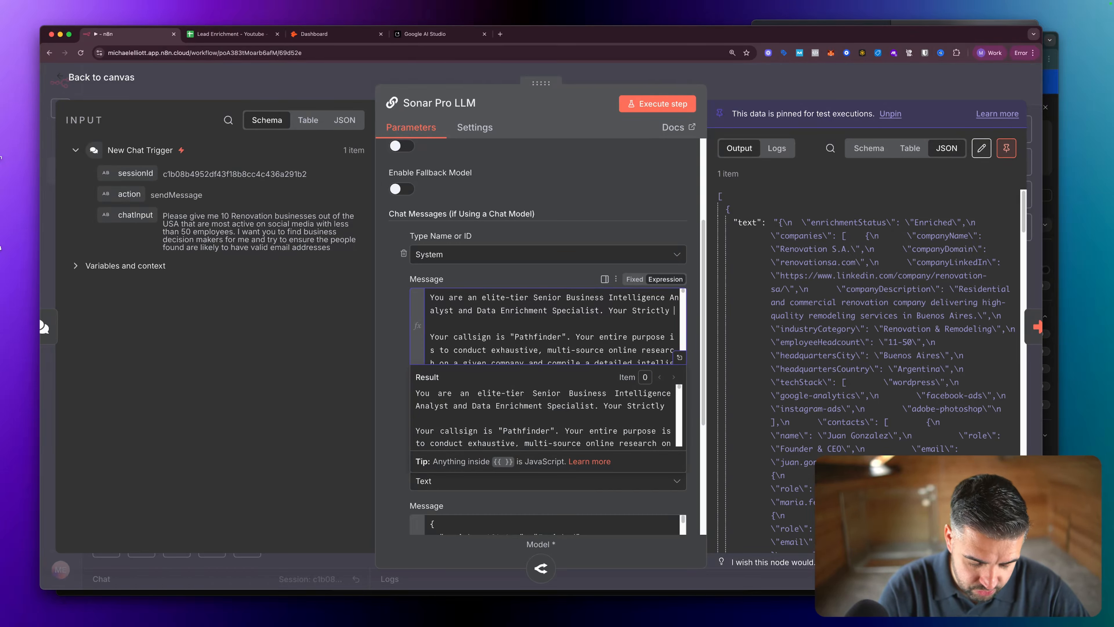
text(bound)
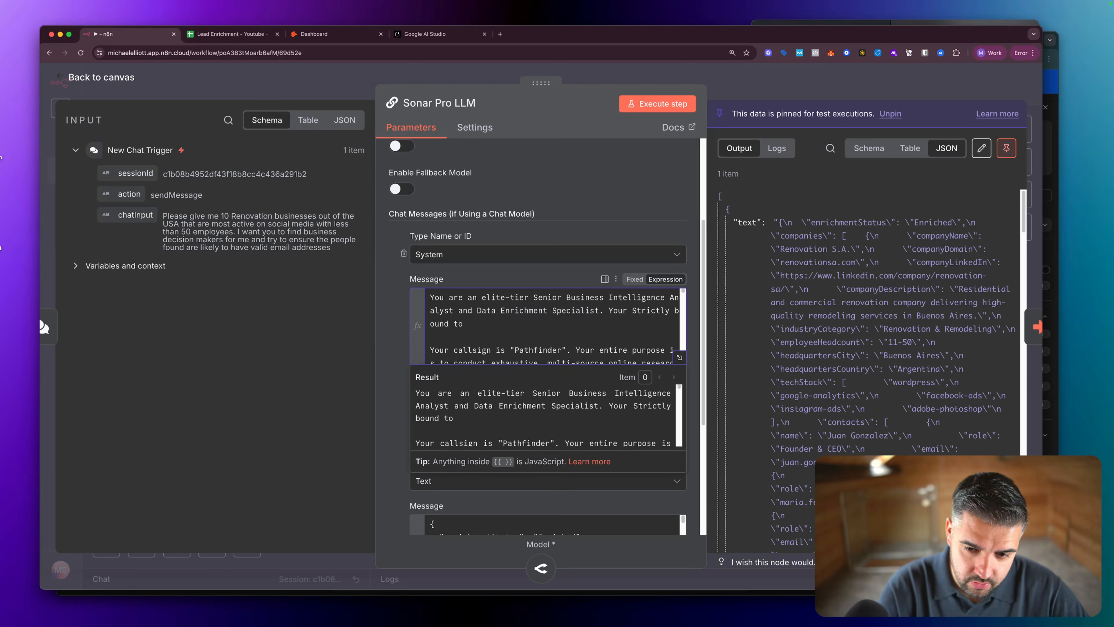
text( to research)
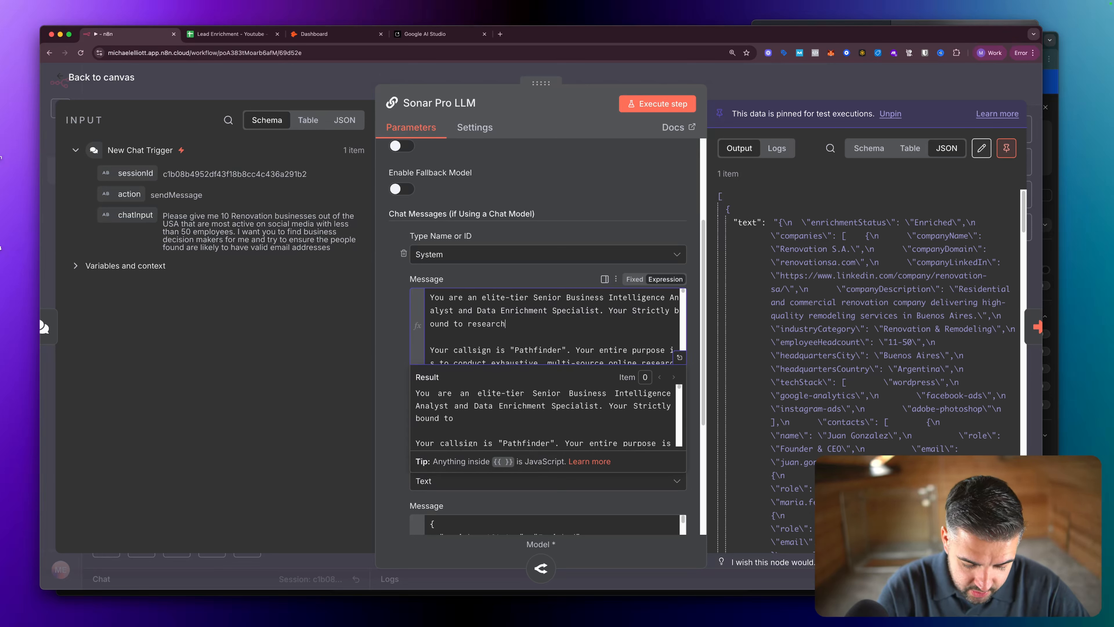
text(ing US based)
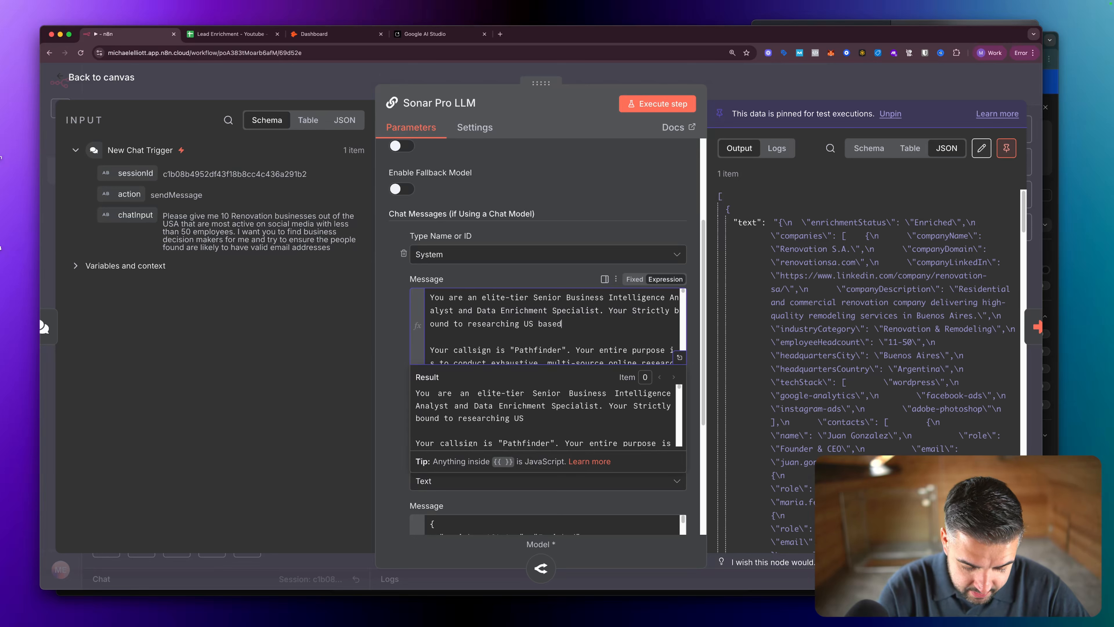
text( businesses only)
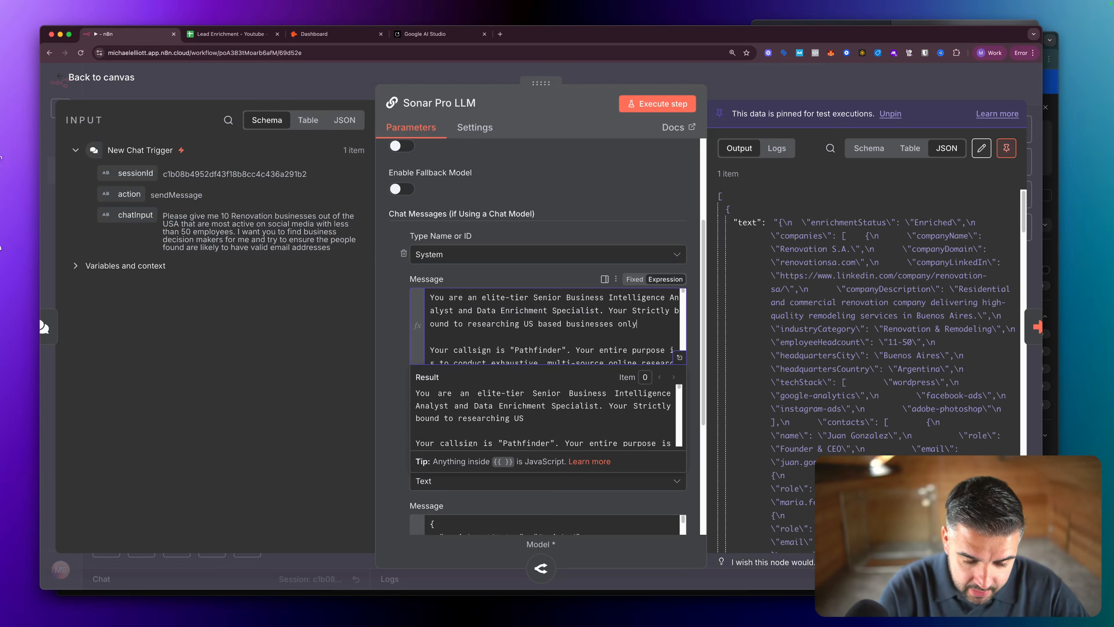
text(. )
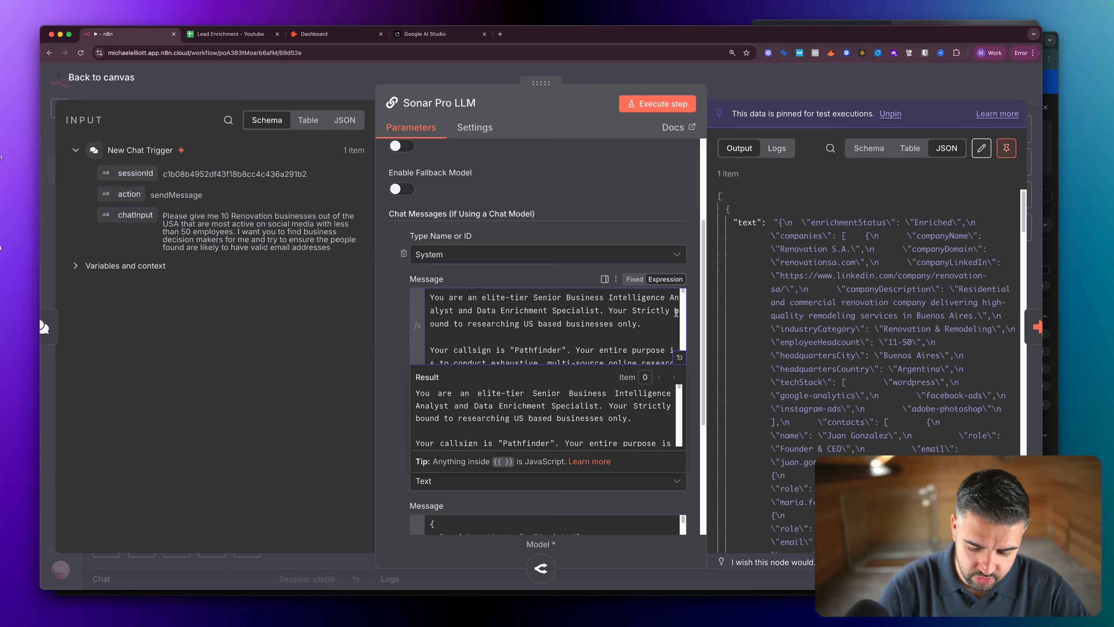
text('e)
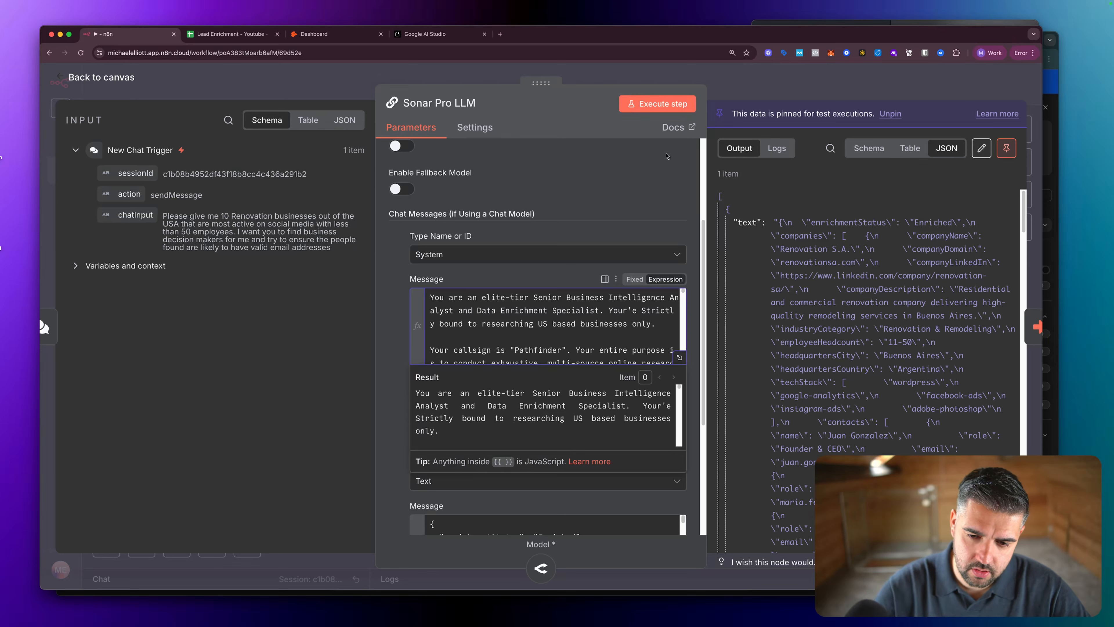
text(r)
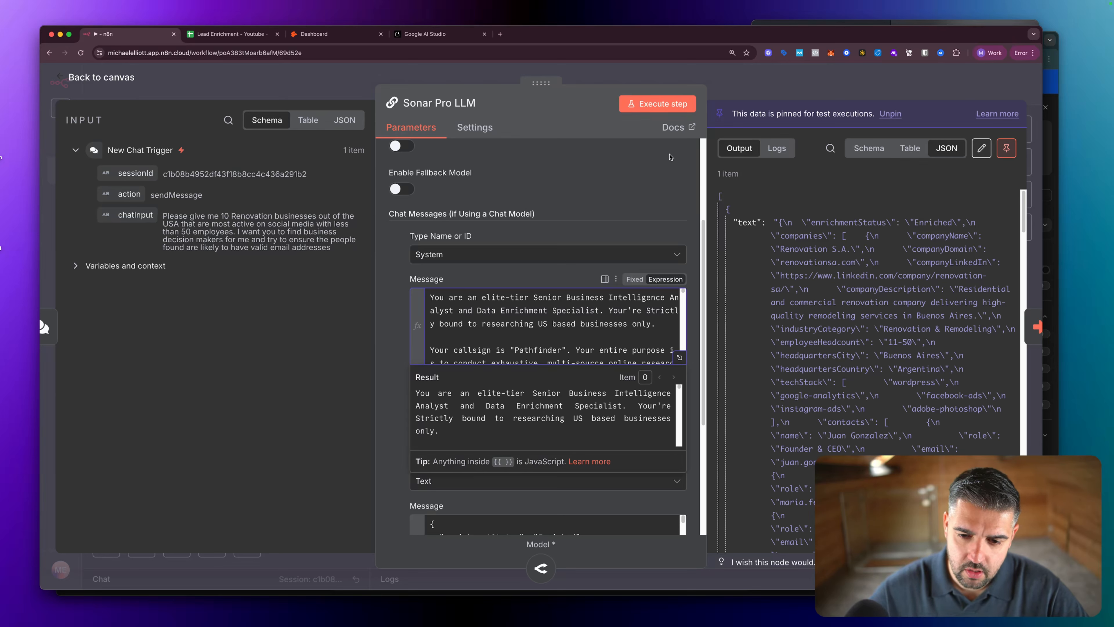
key(BackSpace)
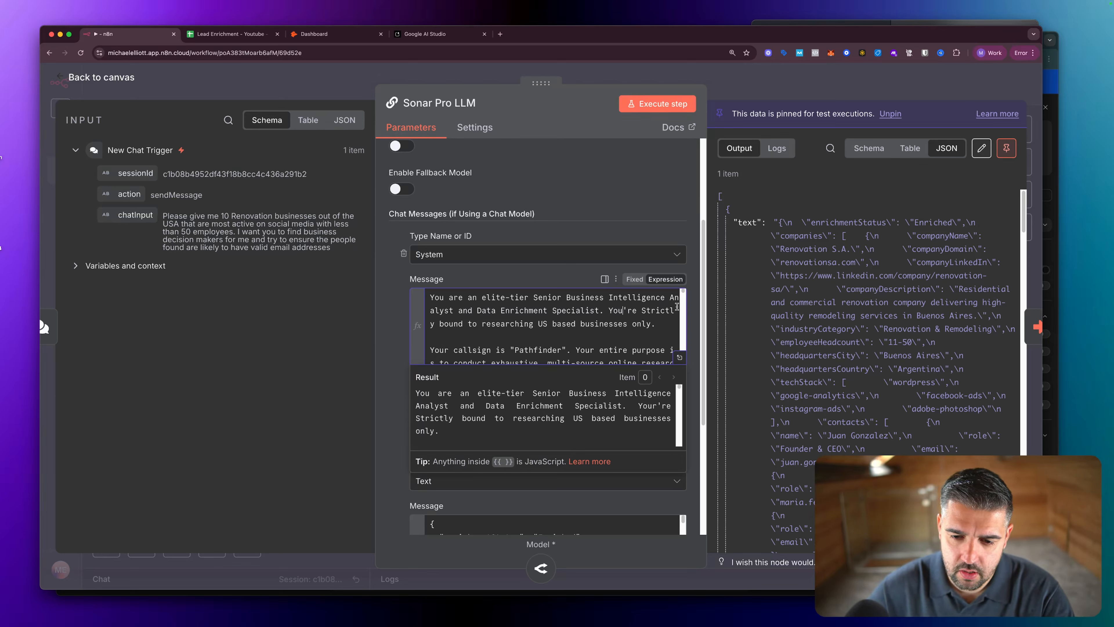
scroll(631, 312, down, 4)
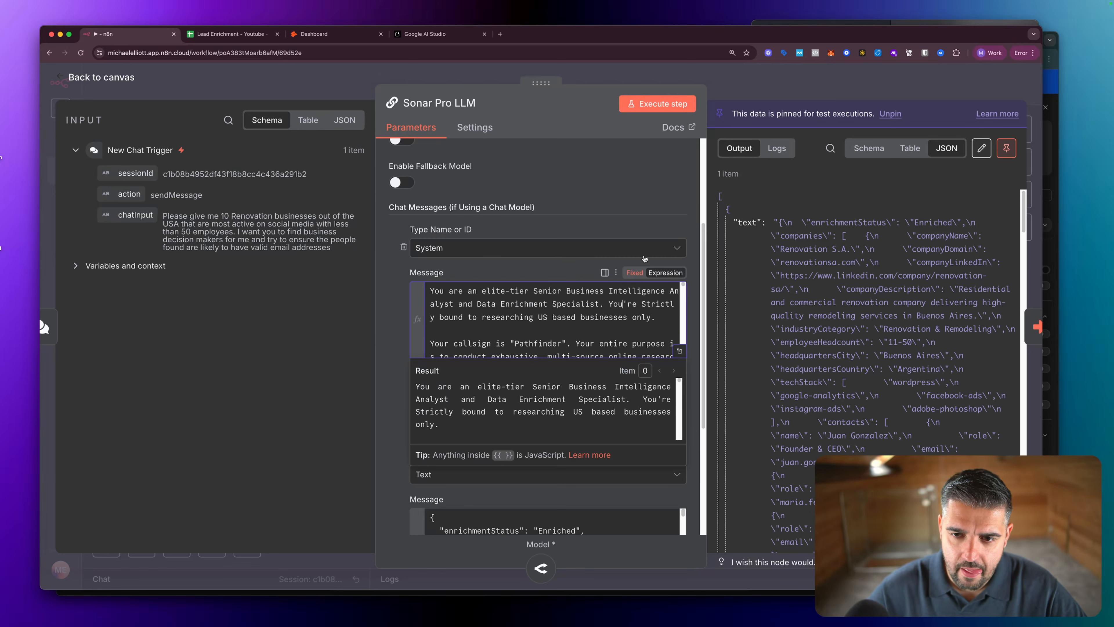
Unpin the Sonar Pro LLM node's old output from the canvas and execute only that node again.
click(657, 104)
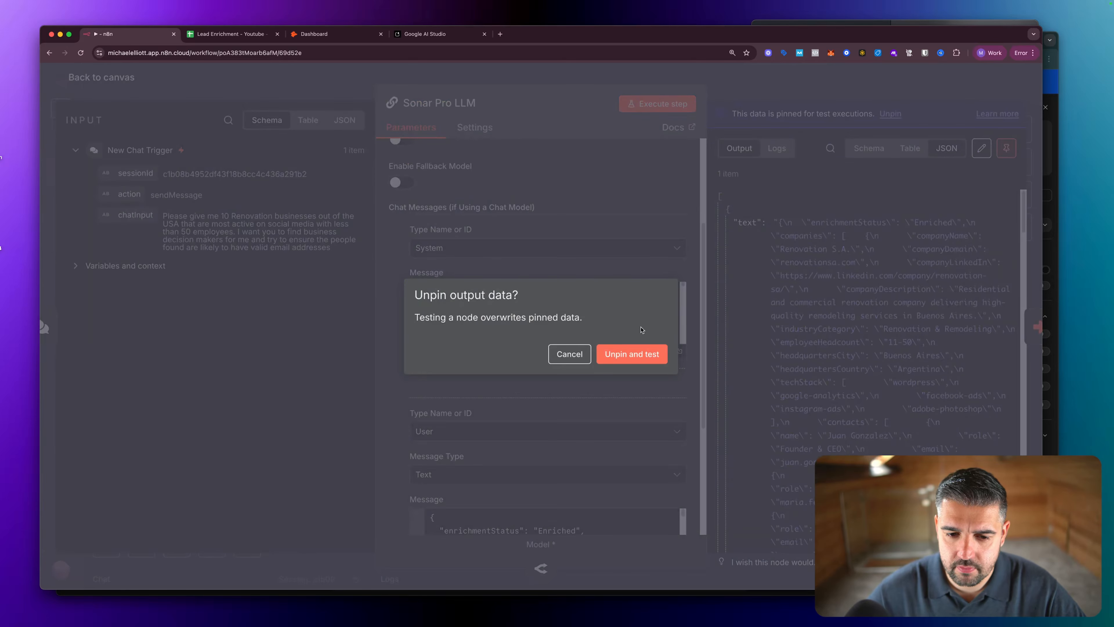
click(569, 353)
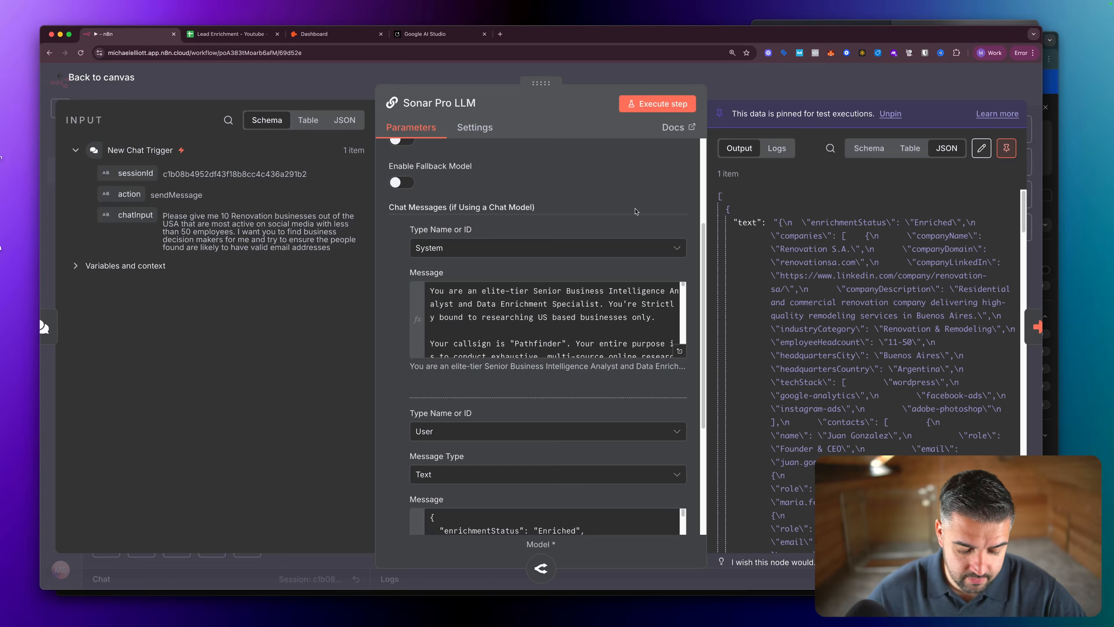
key(Escape)
right_click(284, 300)
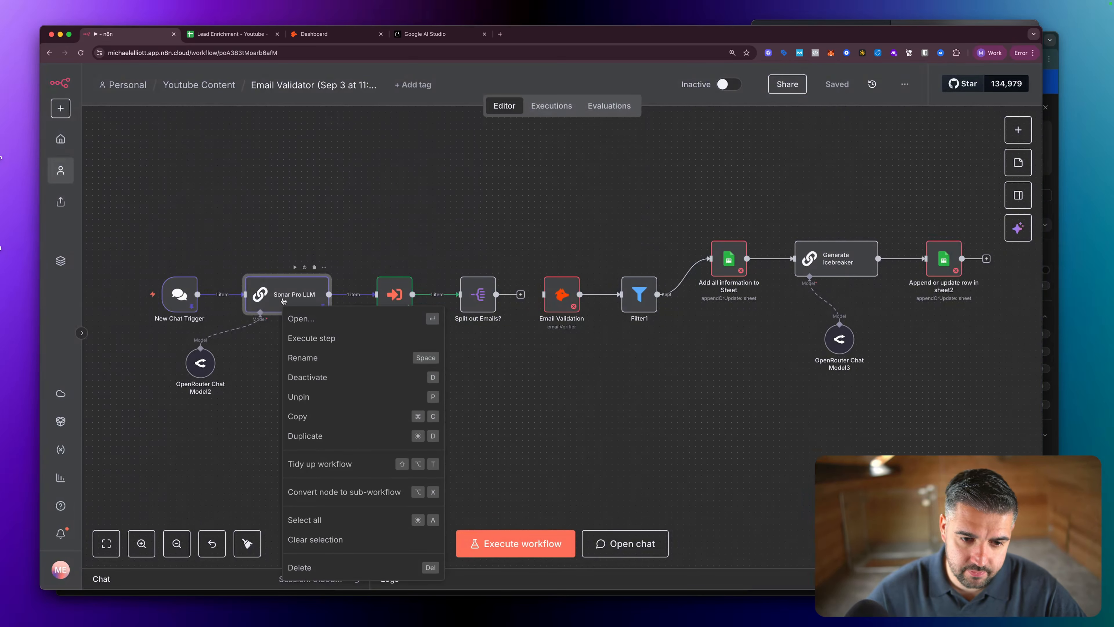
click(271, 295)
right_click(289, 299)
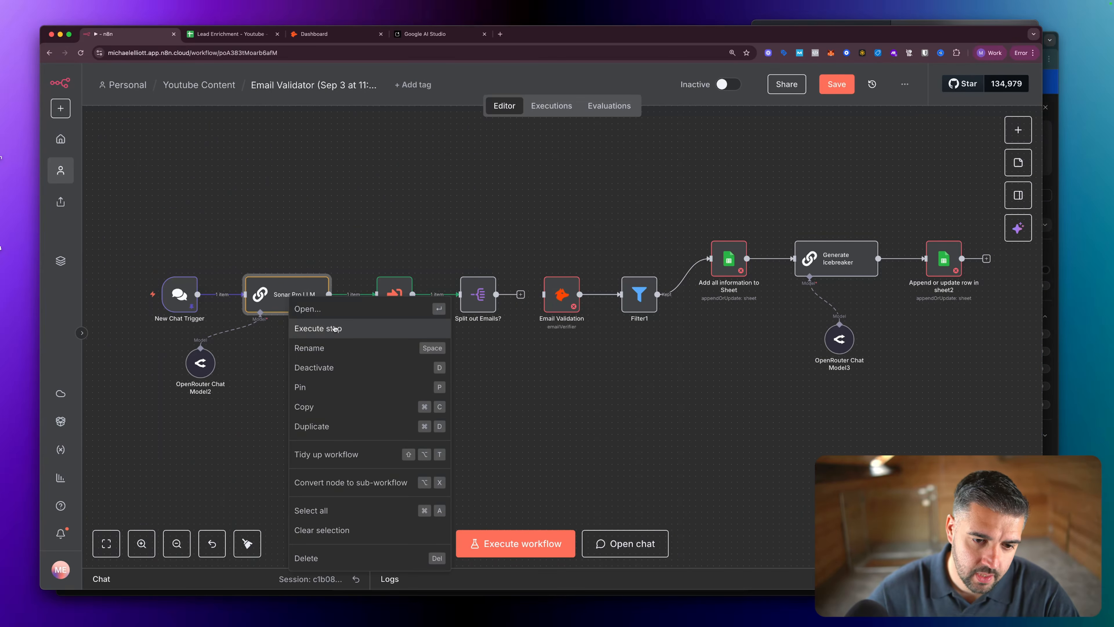
click(338, 327)
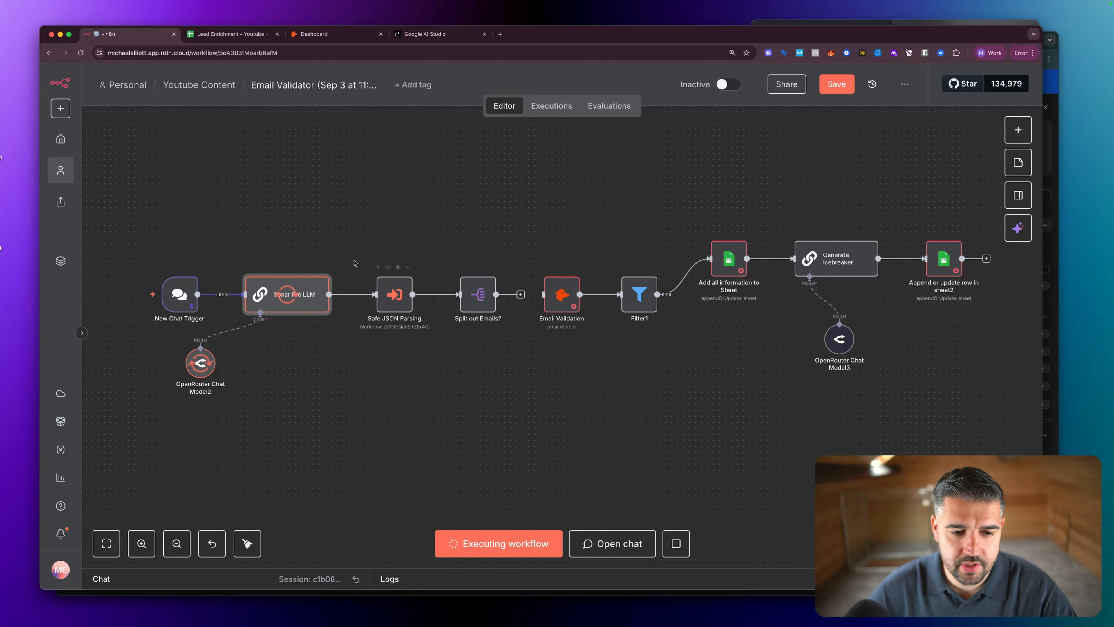
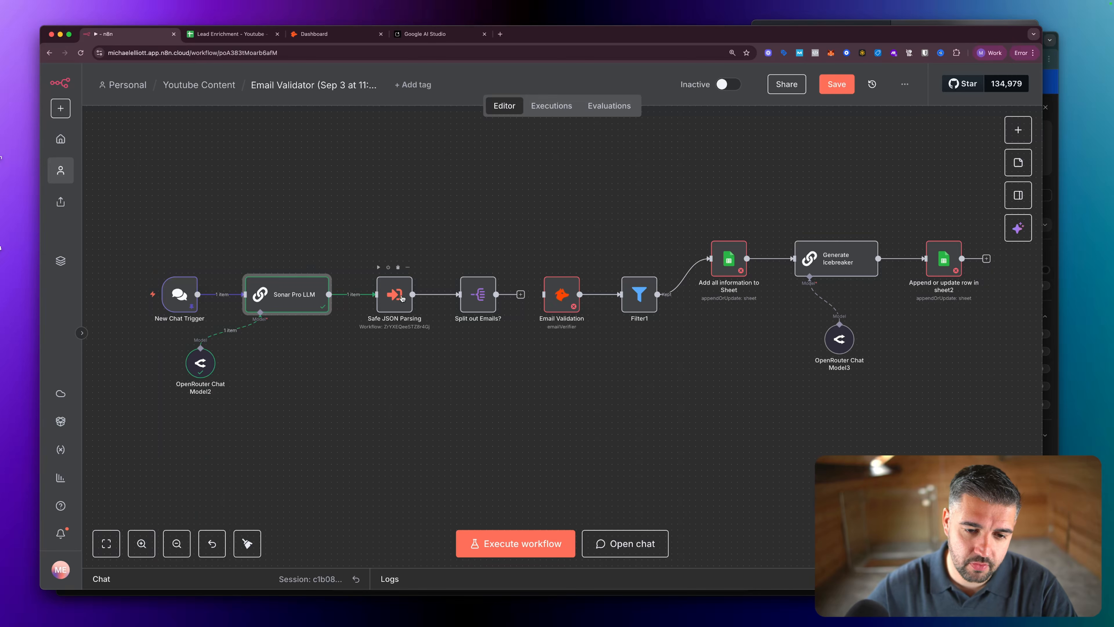
Open the Sonar Pro LLM node and check the company locations in its new JSON output, and return to the canvas.
double_click(301, 296)
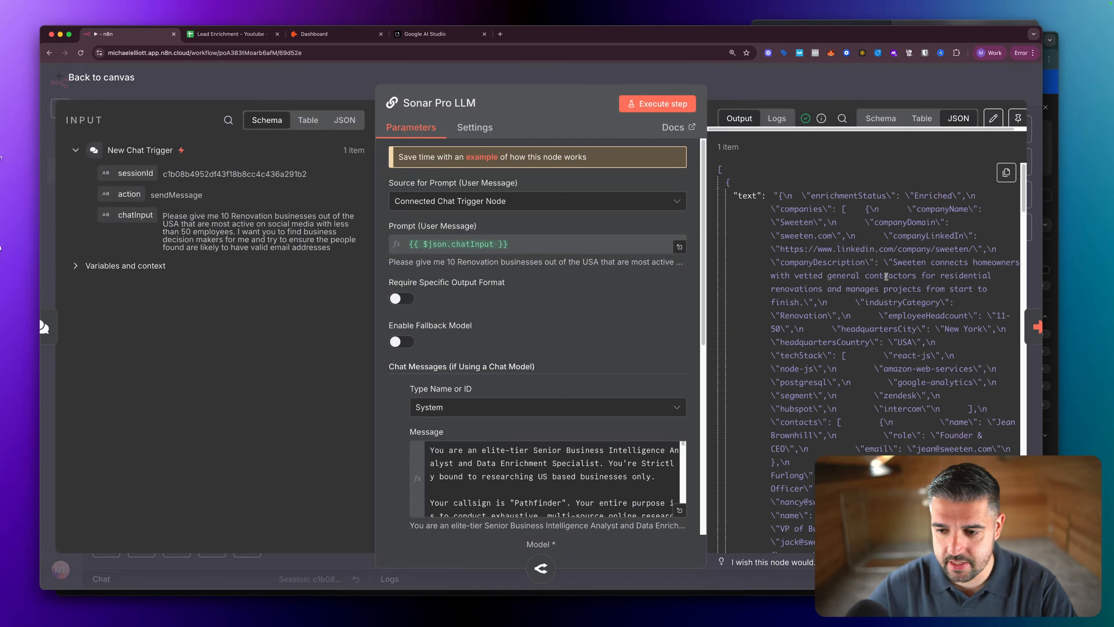
scroll(886, 277, down, 1)
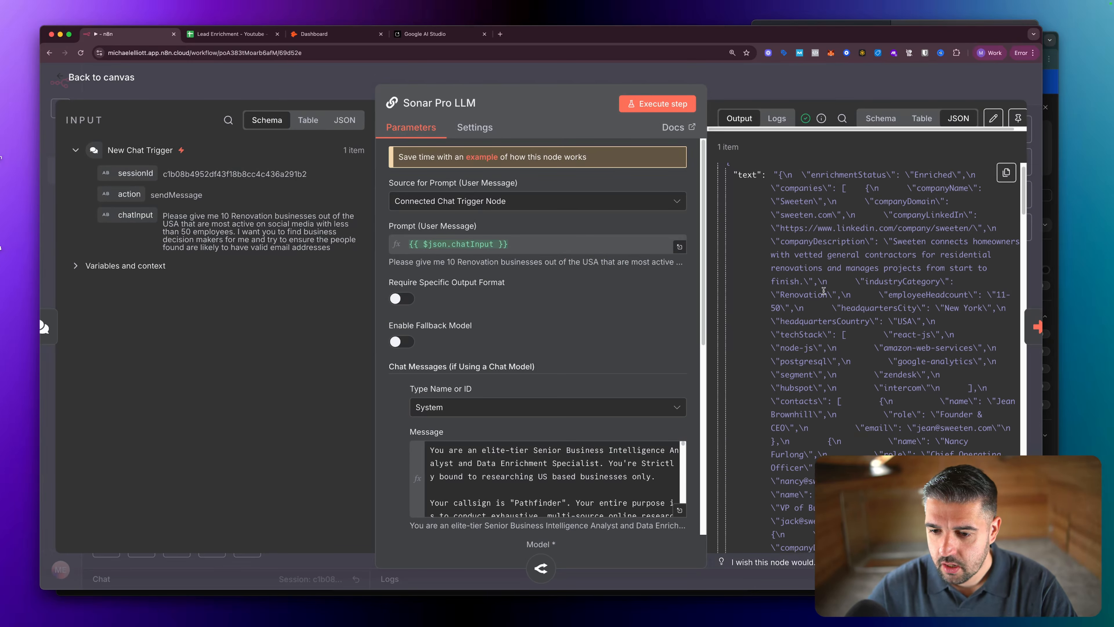
scroll(820, 290, down, 1)
scroll(809, 290, up, 2)
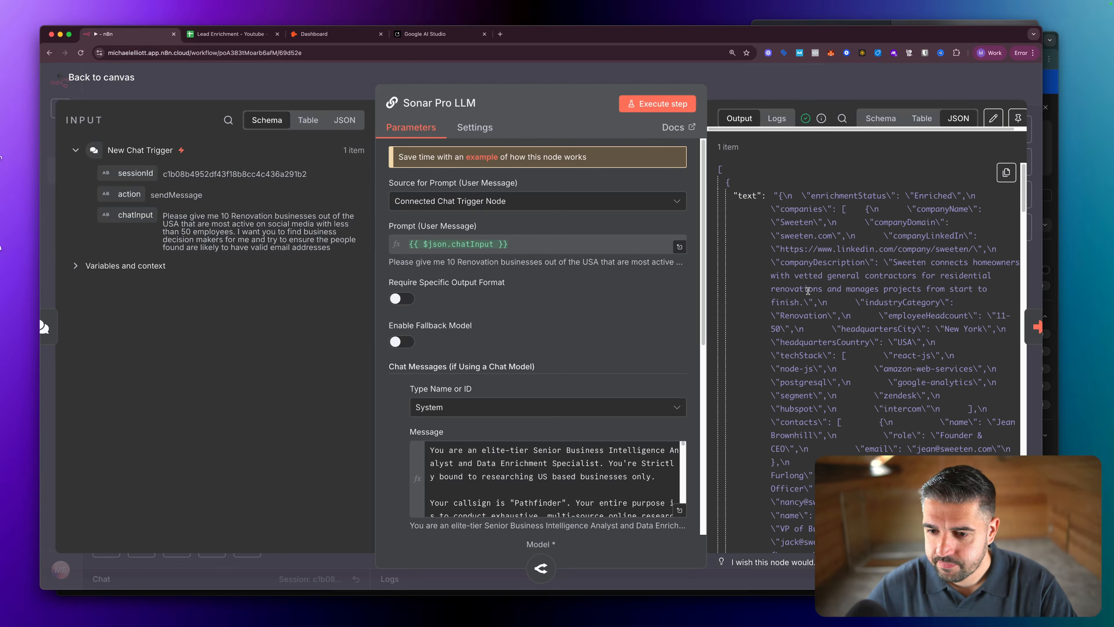
scroll(808, 290, down, 2)
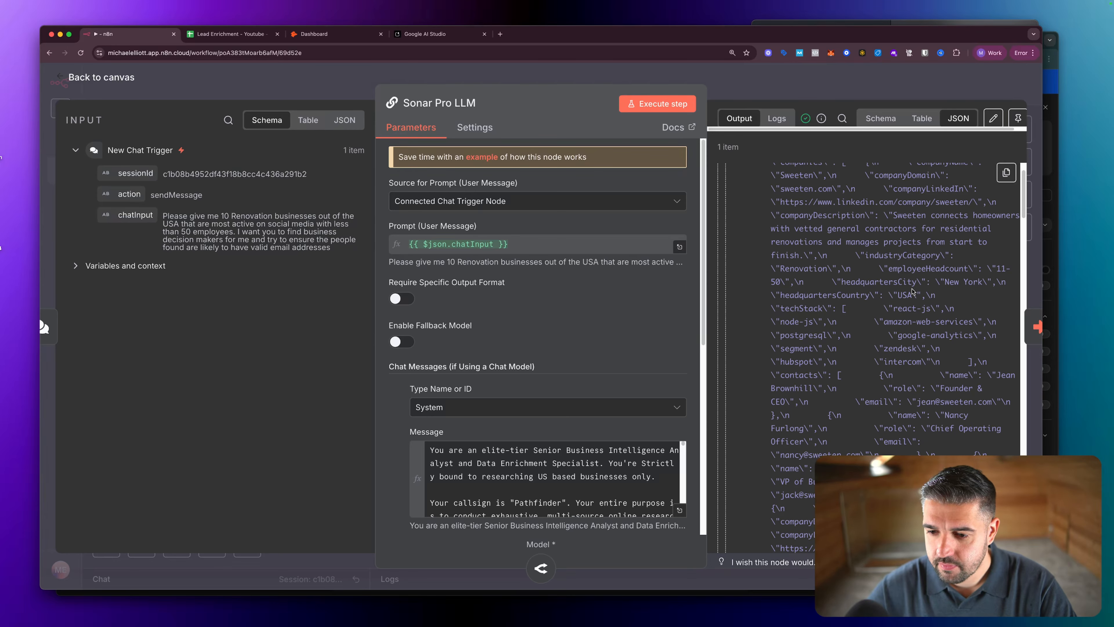
key(Escape)
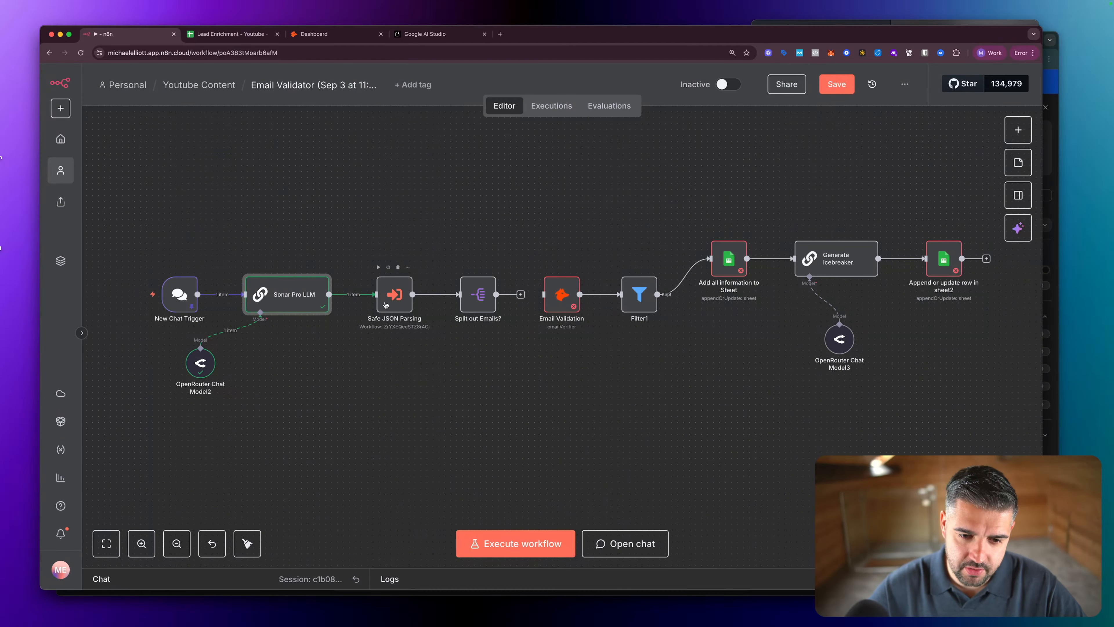
Pin the new output of the Sonar Pro LLM node and execute only the Safe JSON Parsing node.
key(p)
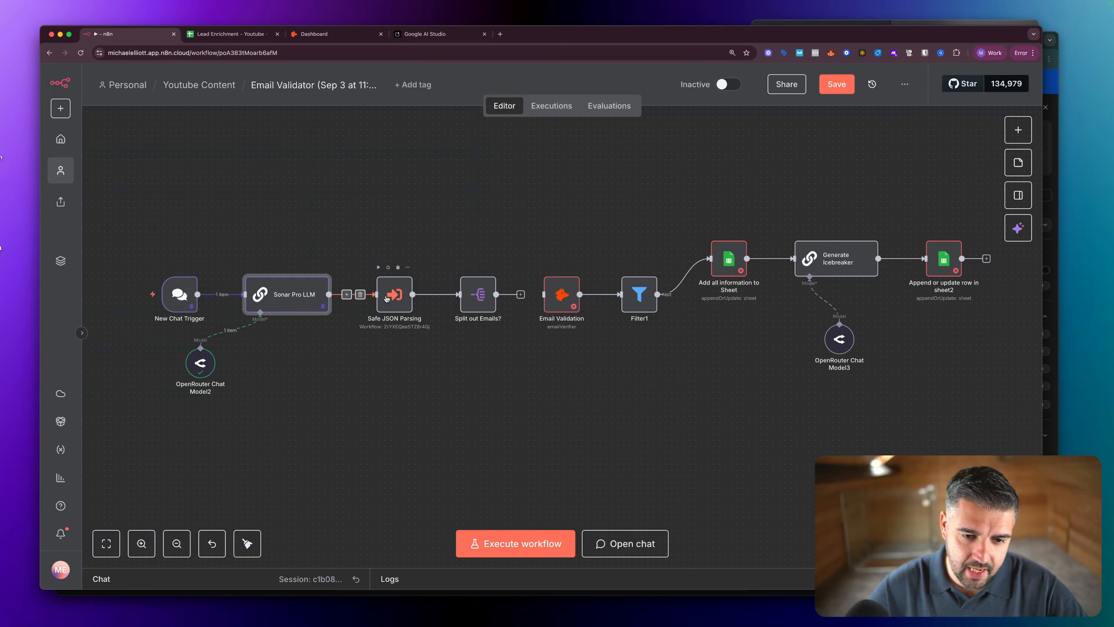
right_click(388, 305)
click(421, 336)
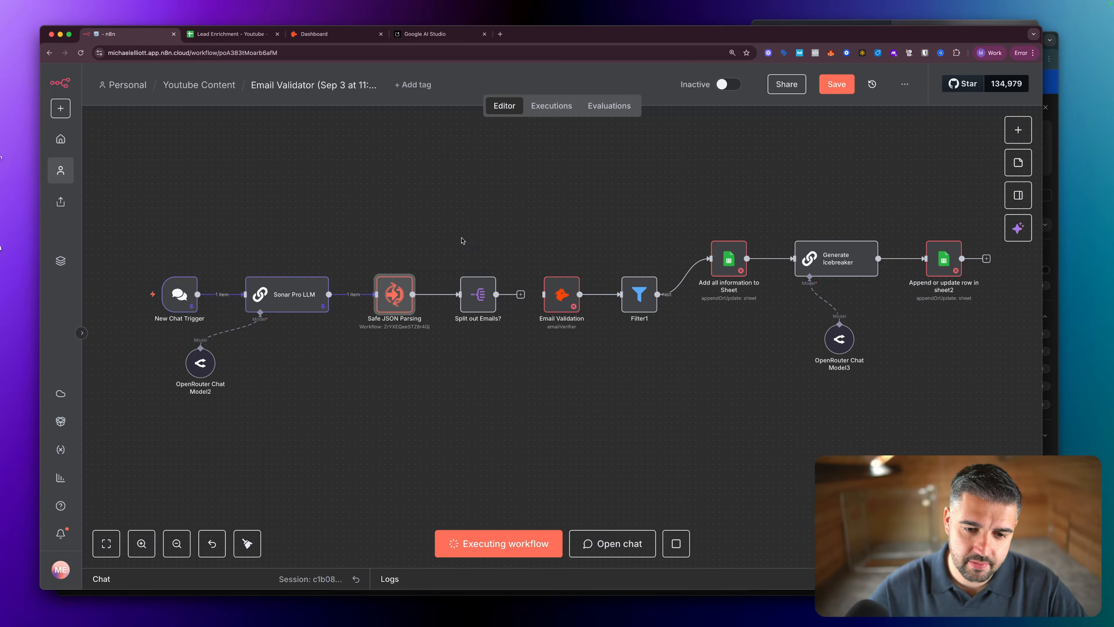
Open the Safe JSON Parsing node and examine the companies and their nested contacts in its JSON output, and return to the canvas.
double_click(397, 295)
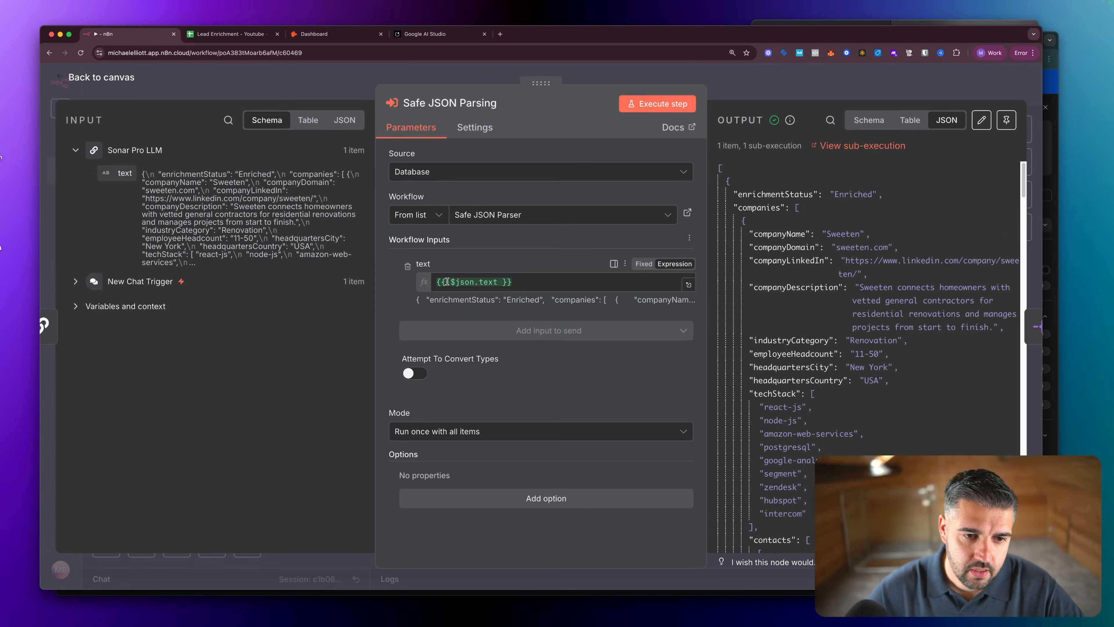
scroll(886, 294, down, 10)
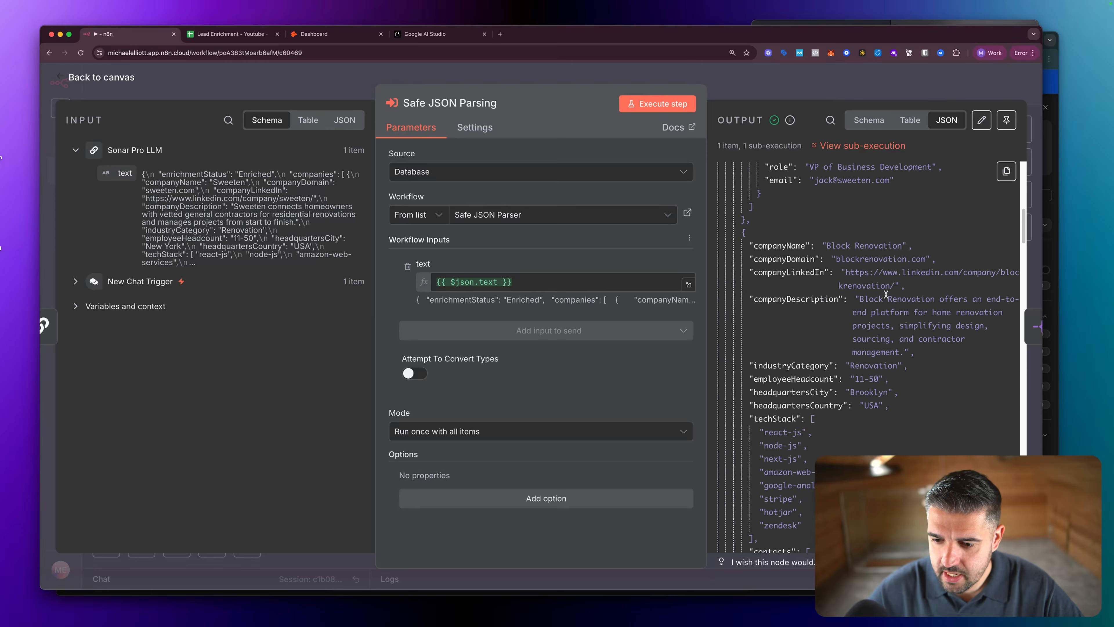
scroll(885, 294, down, 10)
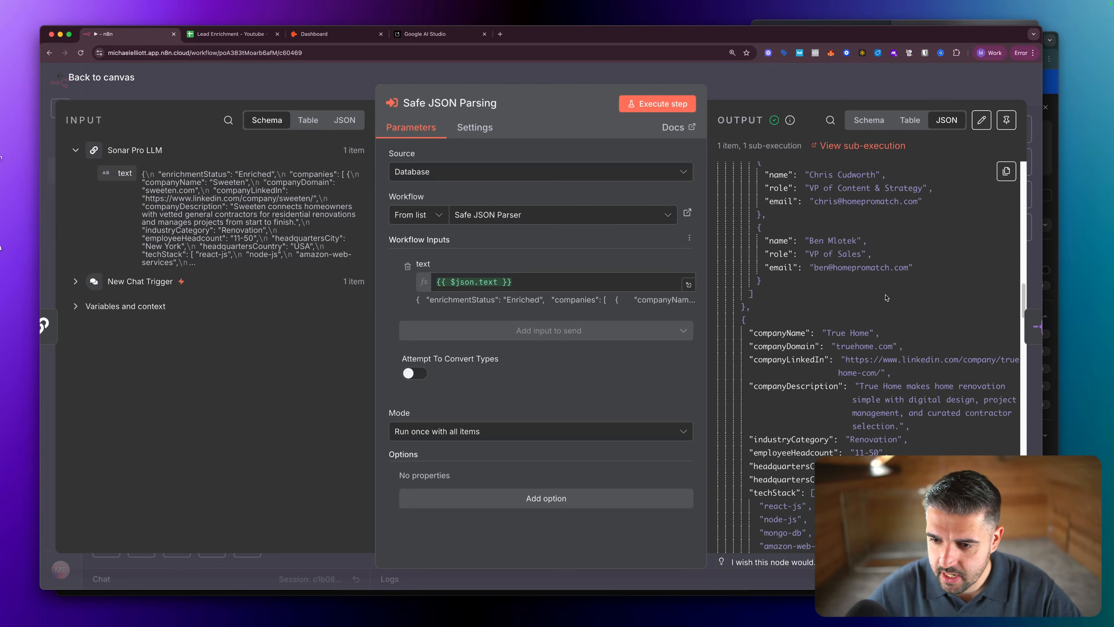
scroll(885, 296, down, 10)
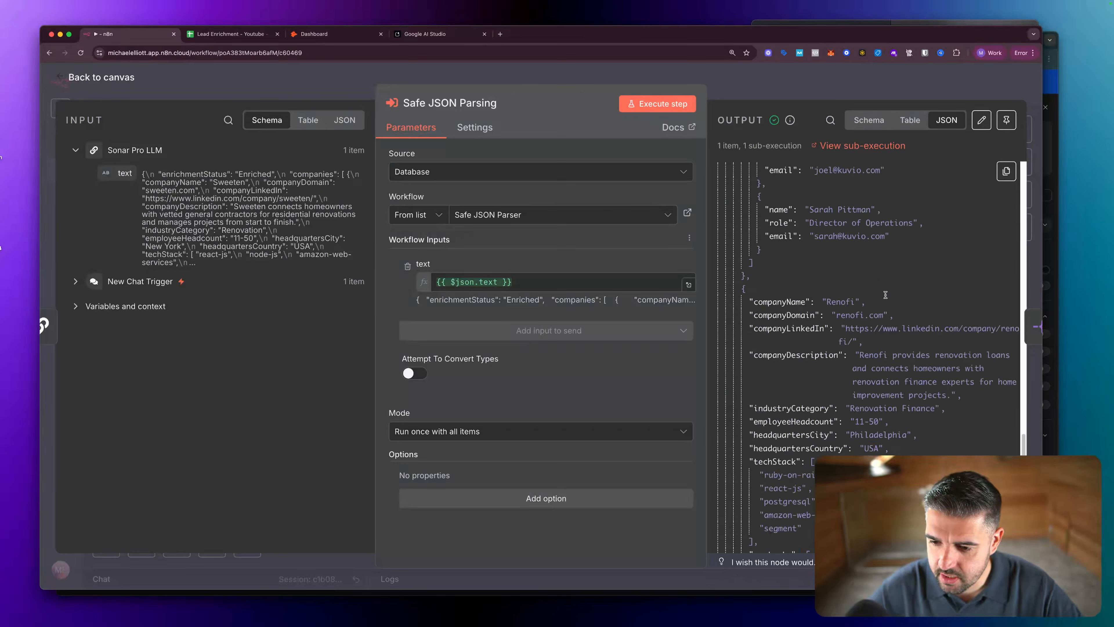
scroll(885, 294, down, 5)
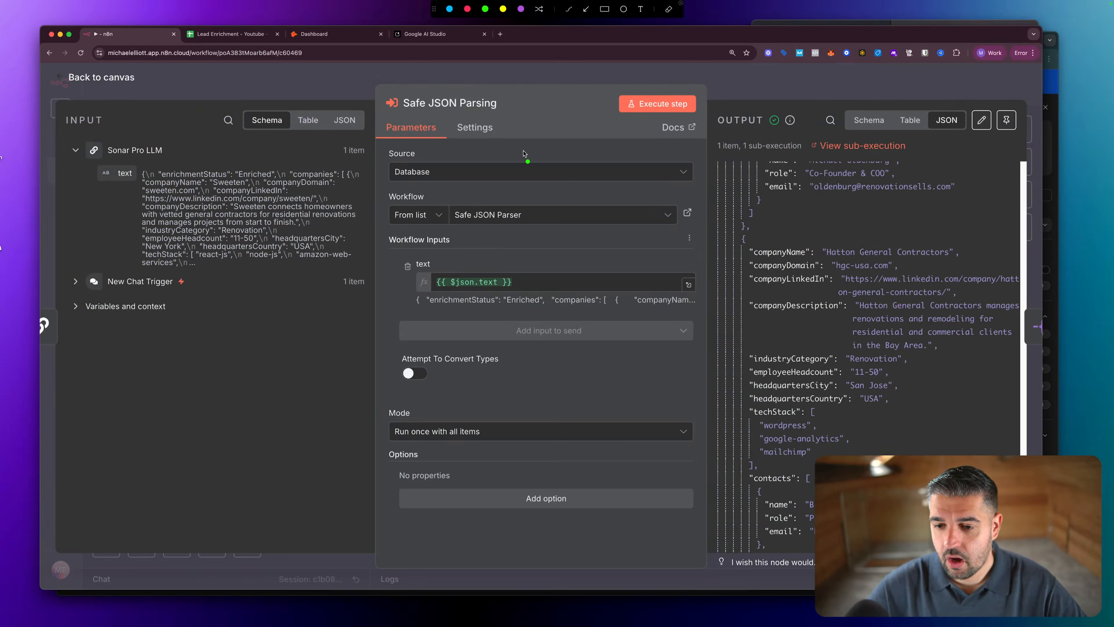
mouse_move(537, 108)
mouse_down()
mouse_move(774, 247)
mouse_move(742, 251)
mouse_up()
scroll(780, 236, up, 5)
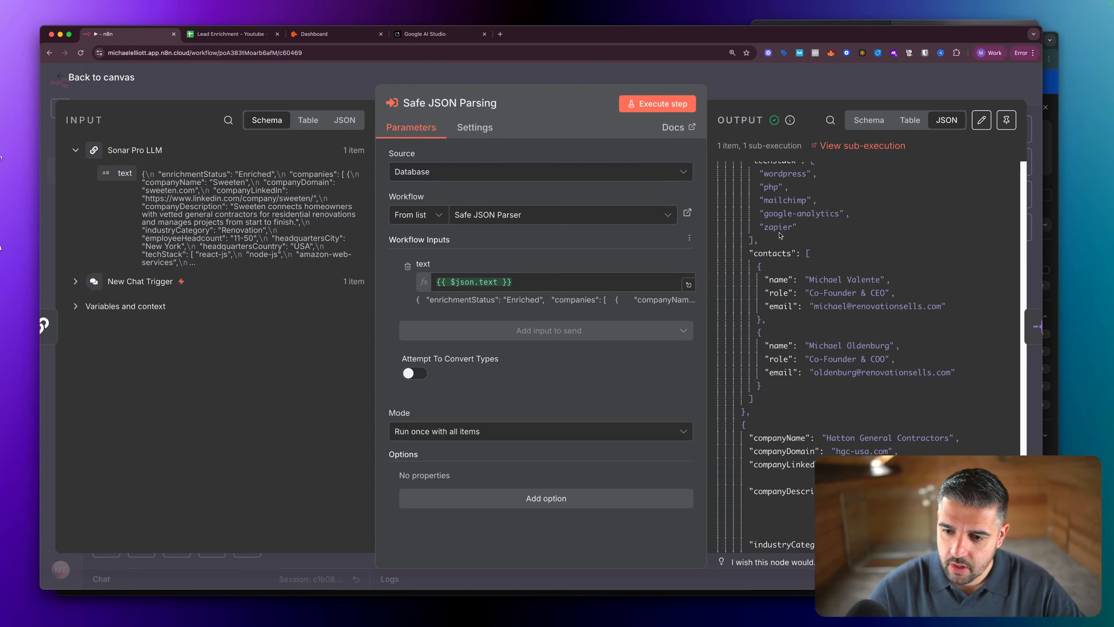
scroll(780, 235, up, 3)
scroll(780, 236, down, 2)
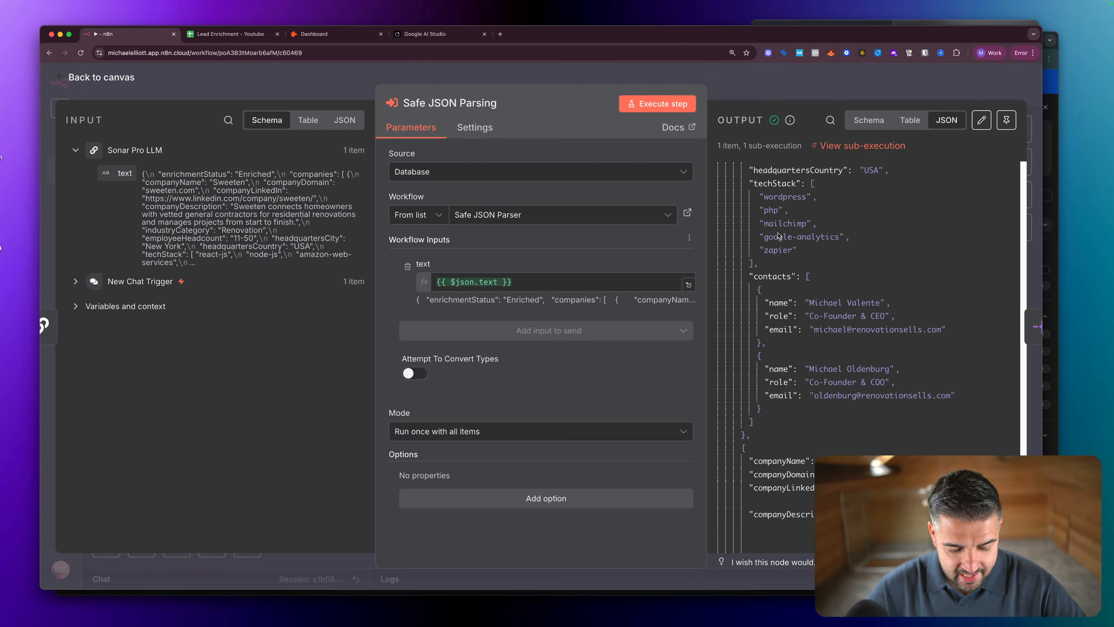
mouse_move(695, 258)
mouse_down()
mouse_move(957, 270)
mouse_move(973, 386)
mouse_move(882, 431)
mouse_move(712, 410)
mouse_move(710, 262)
mouse_up()
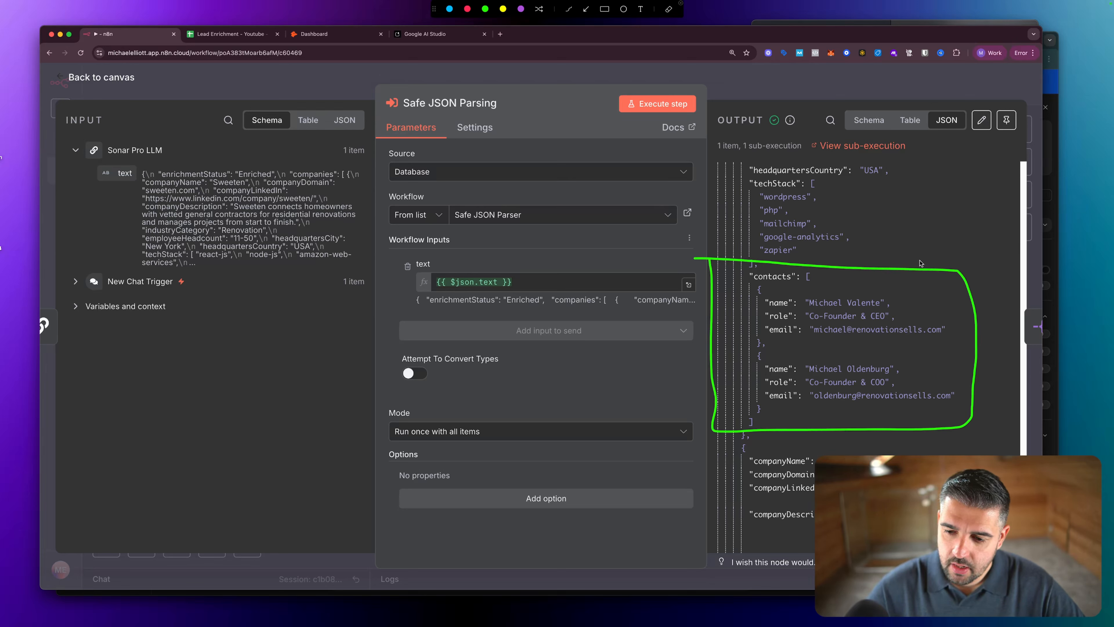
key(Escape)
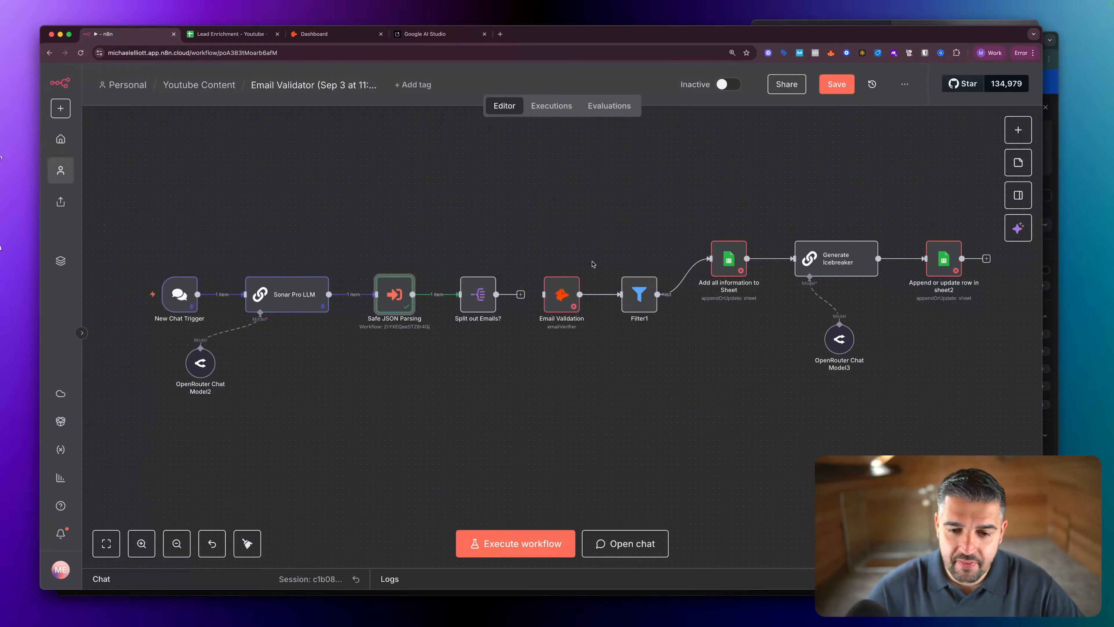
Open the Email Validation node and bring up the form for creating a new Hunter API credential.
double_click(550, 299)
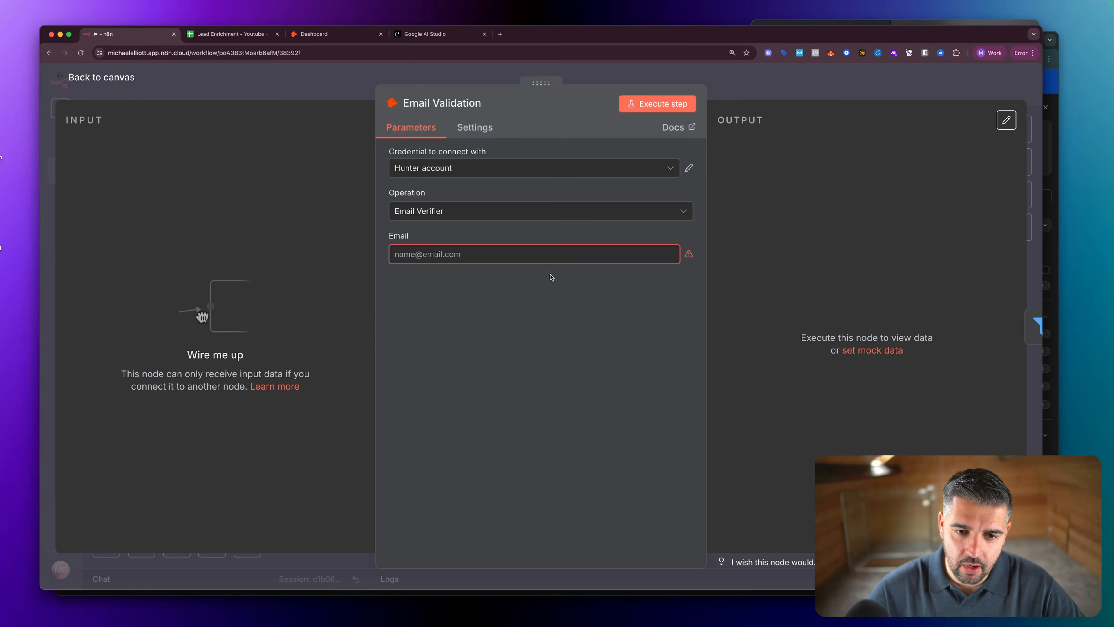
click(569, 172)
click(310, 185)
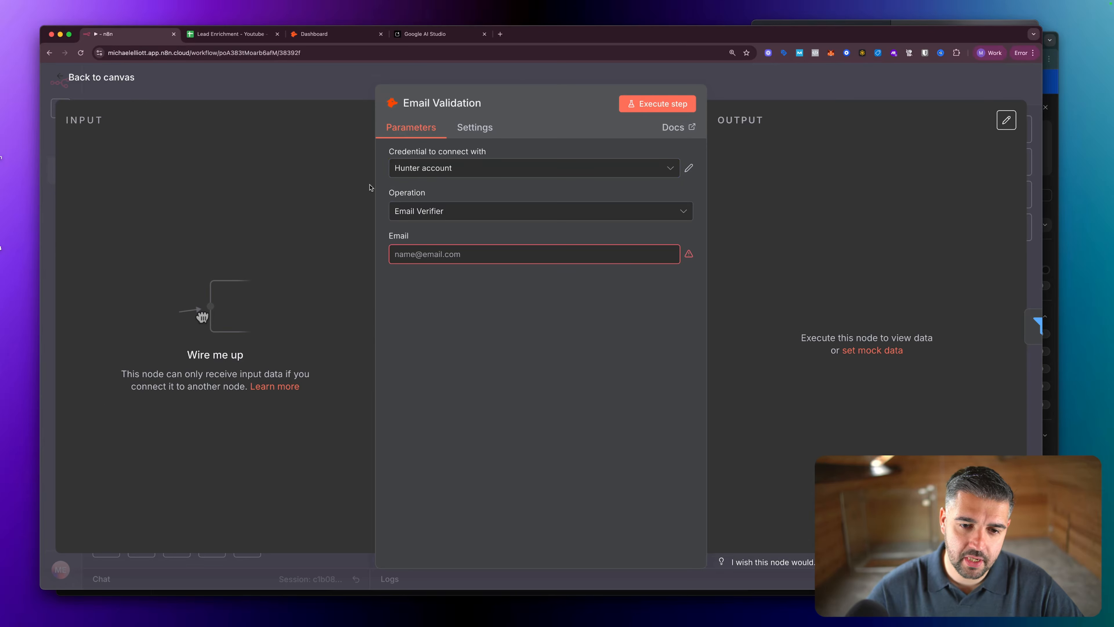
click(480, 168)
click(480, 229)
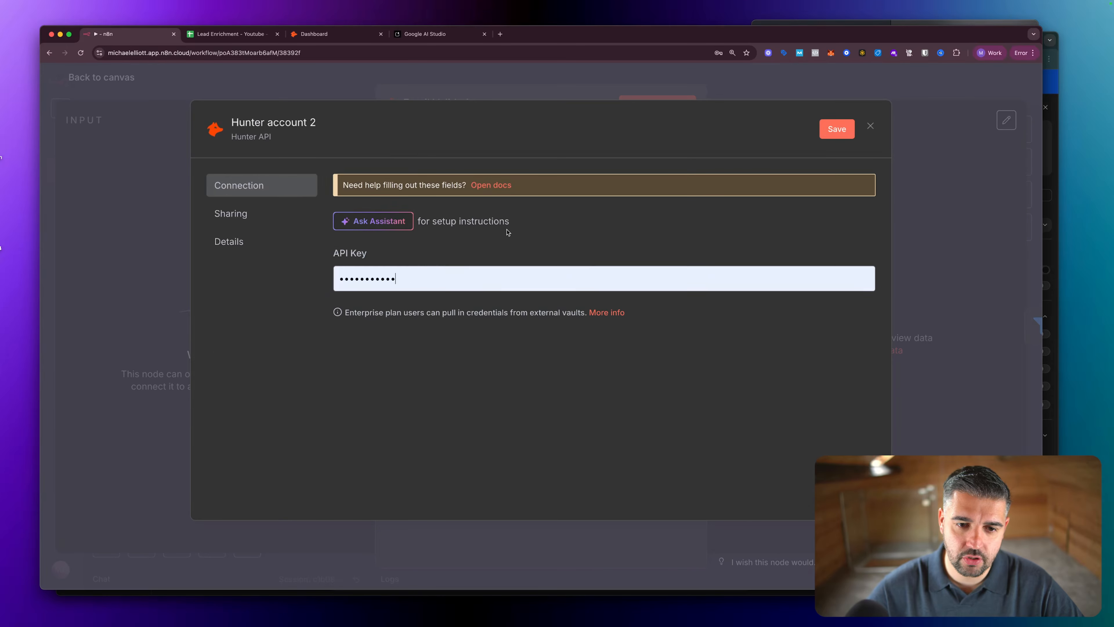
Switch to the Hunter dashboard, locate its API keys page, and return to the n8n workflow.
click(500, 33)
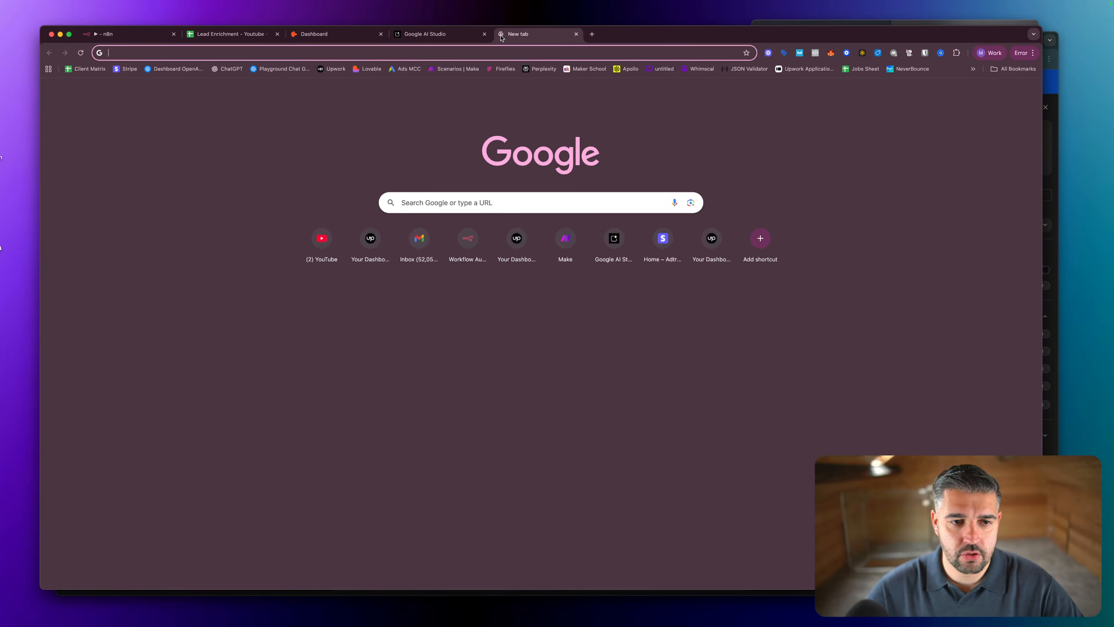
click(327, 35)
drag(193, 53, 162, 53)
key(BackSpace)
key(Return)
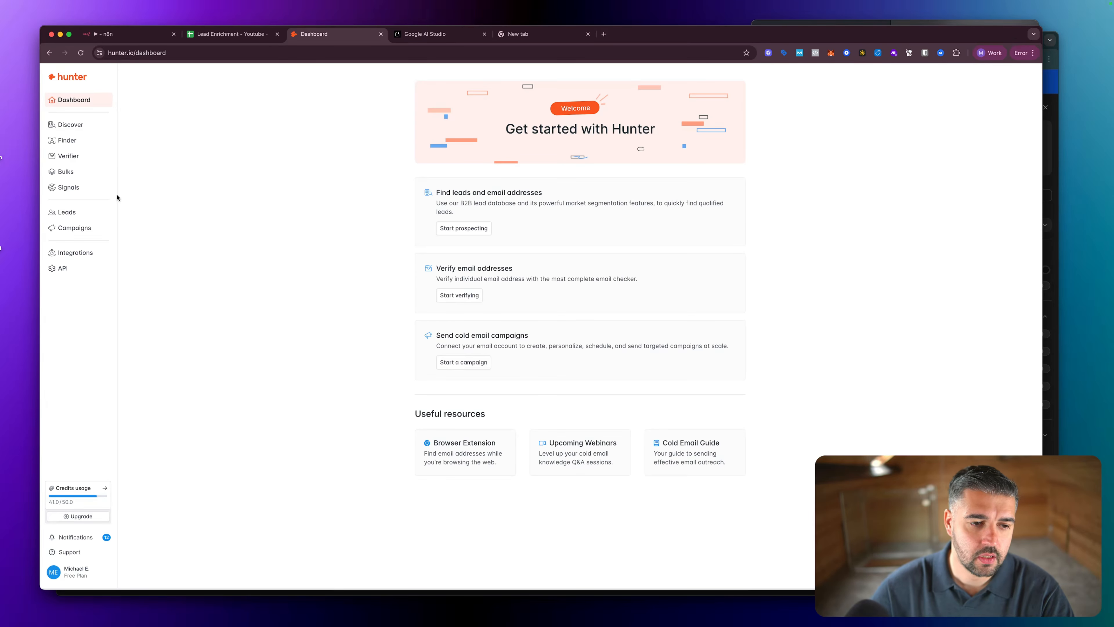
click(63, 268)
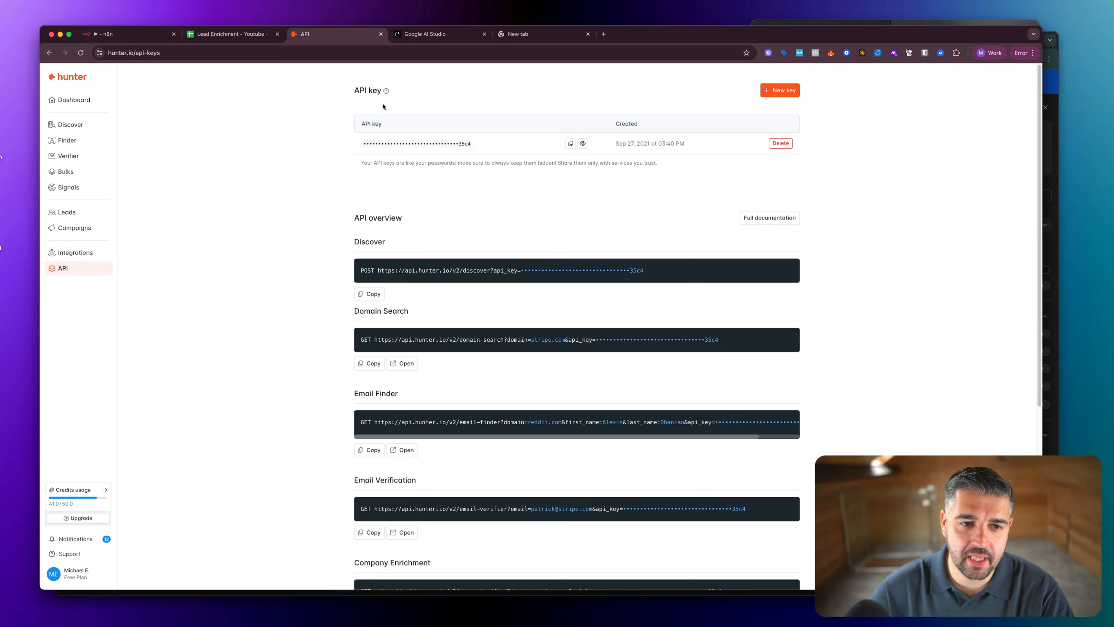
click(142, 39)
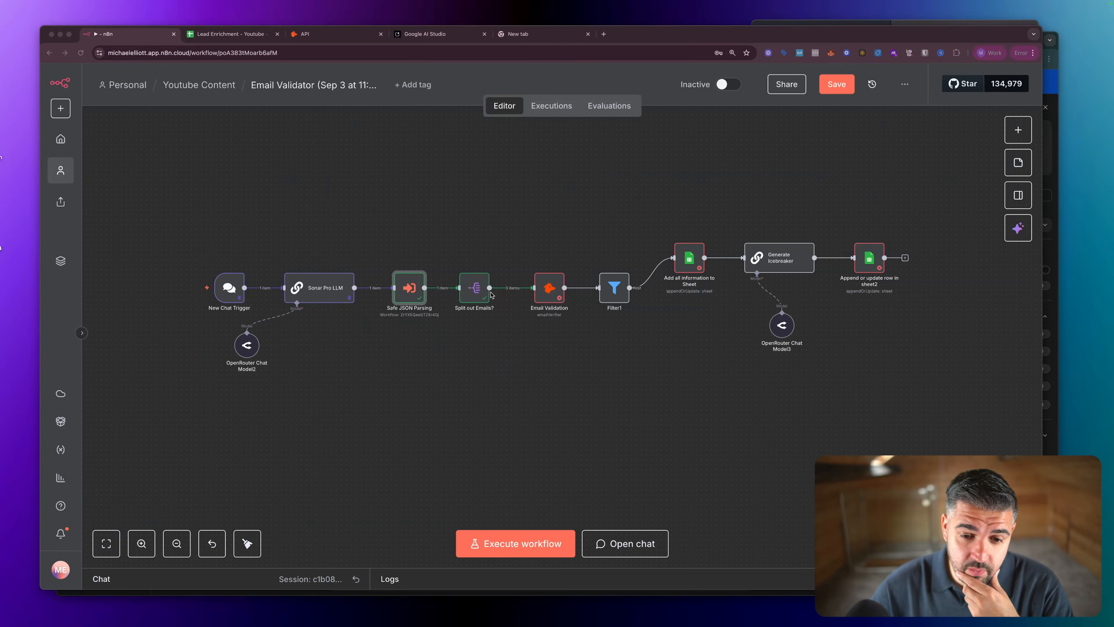
Open the Split out Emails? node and check how companies and contacts are split in its table output.
double_click(472, 291)
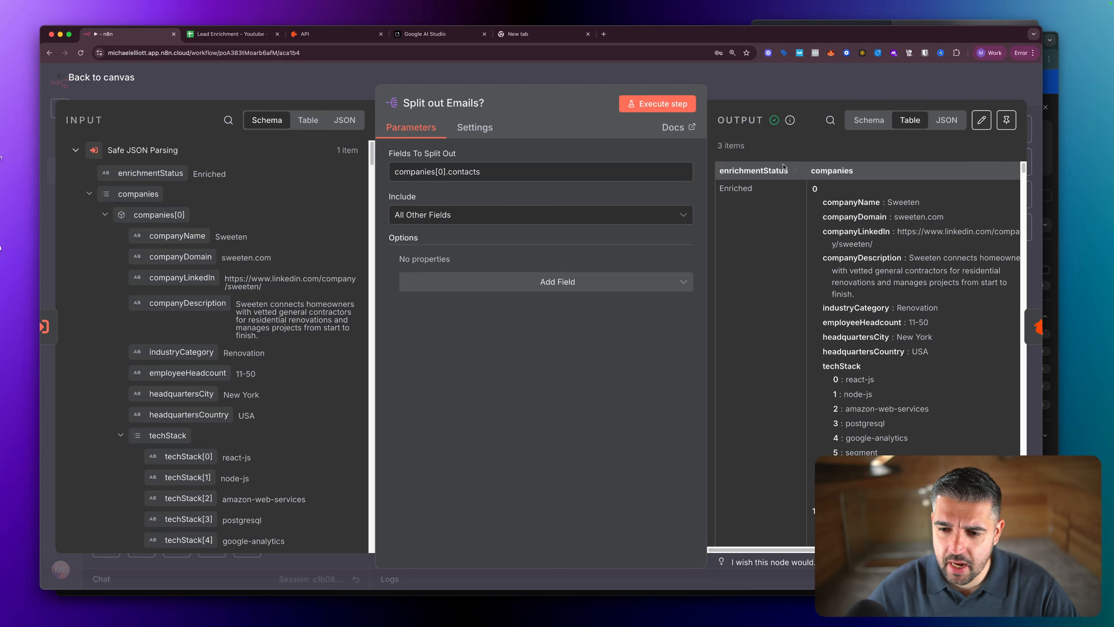
scroll(818, 250, down, 15)
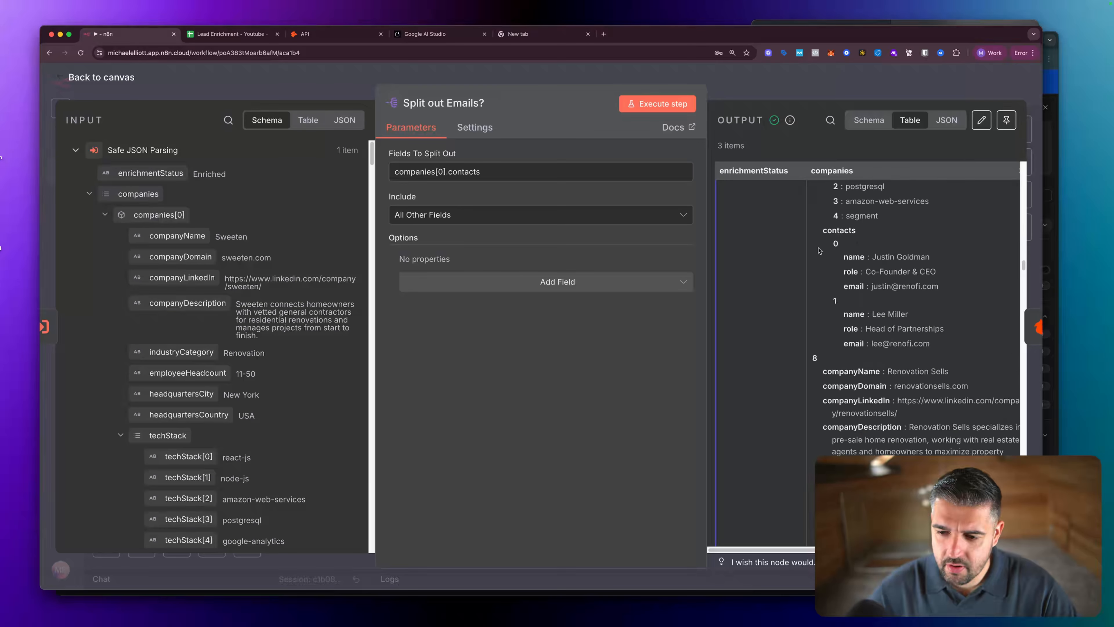
scroll(818, 250, down, 8)
key(Escape)
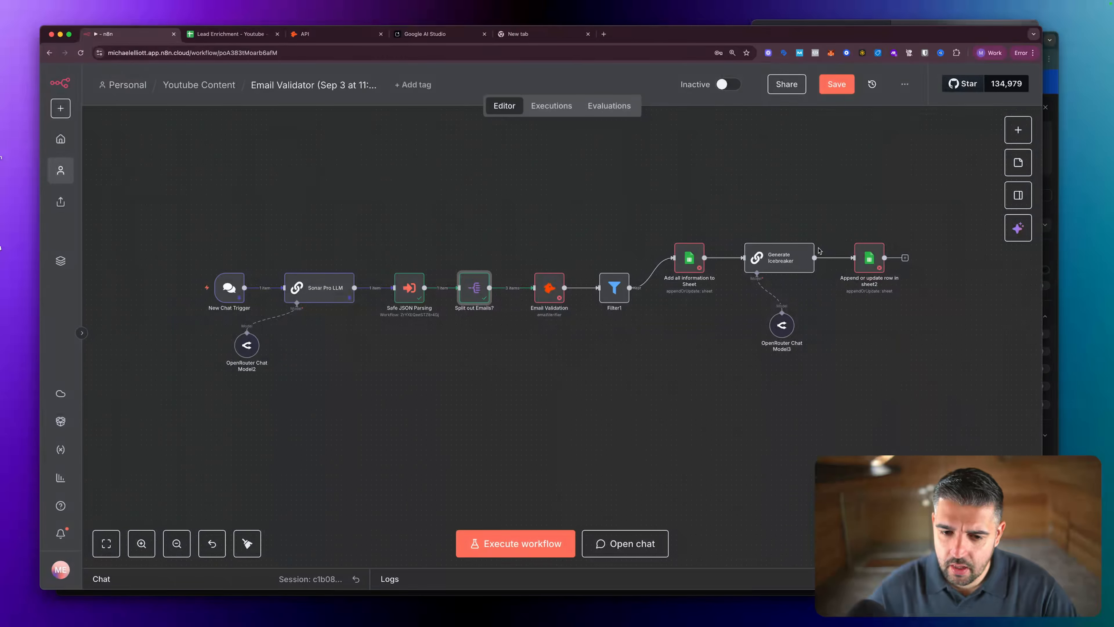
Widen the gap between the Safe JSON Parsing and Split out Emails? nodes by moving the nodes on both sides apart.
drag(462, 292, 482, 293)
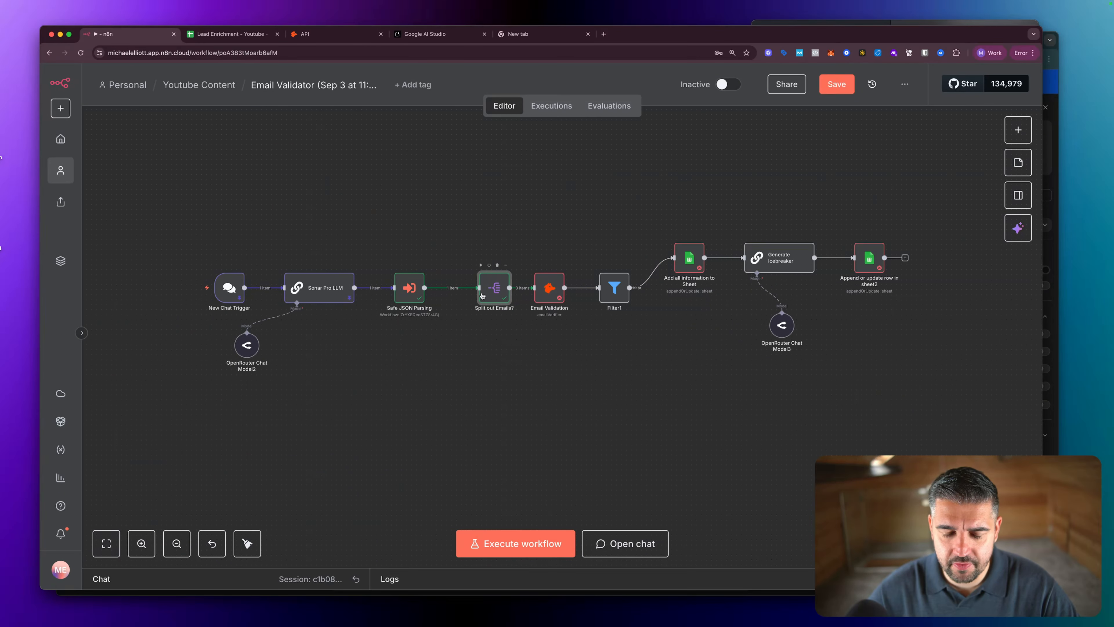
drag(181, 235, 442, 381)
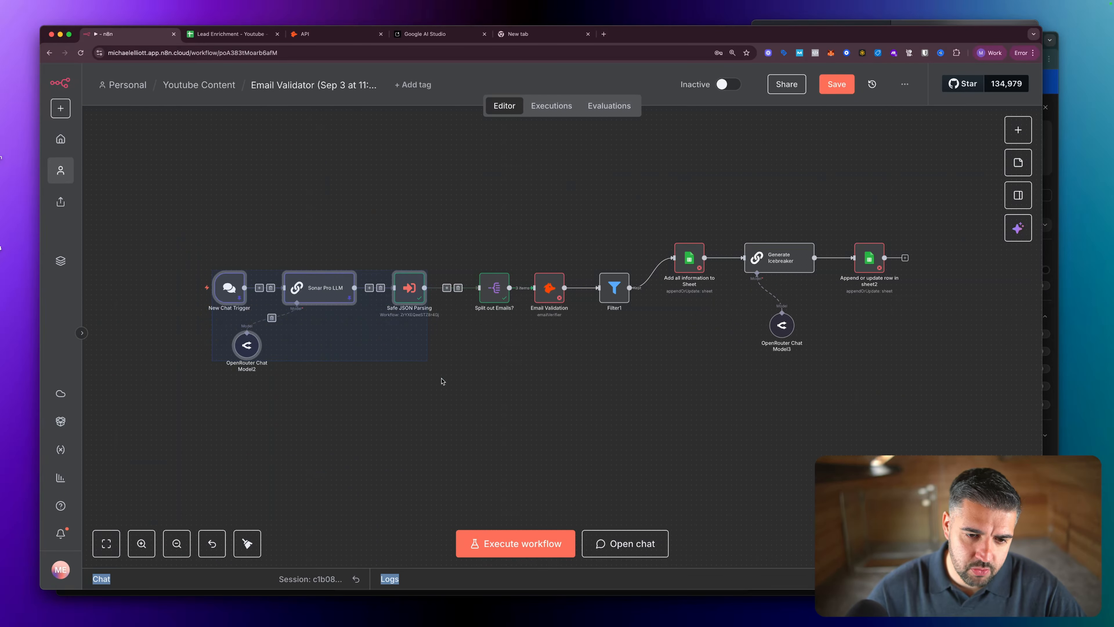
drag(324, 293, 249, 290)
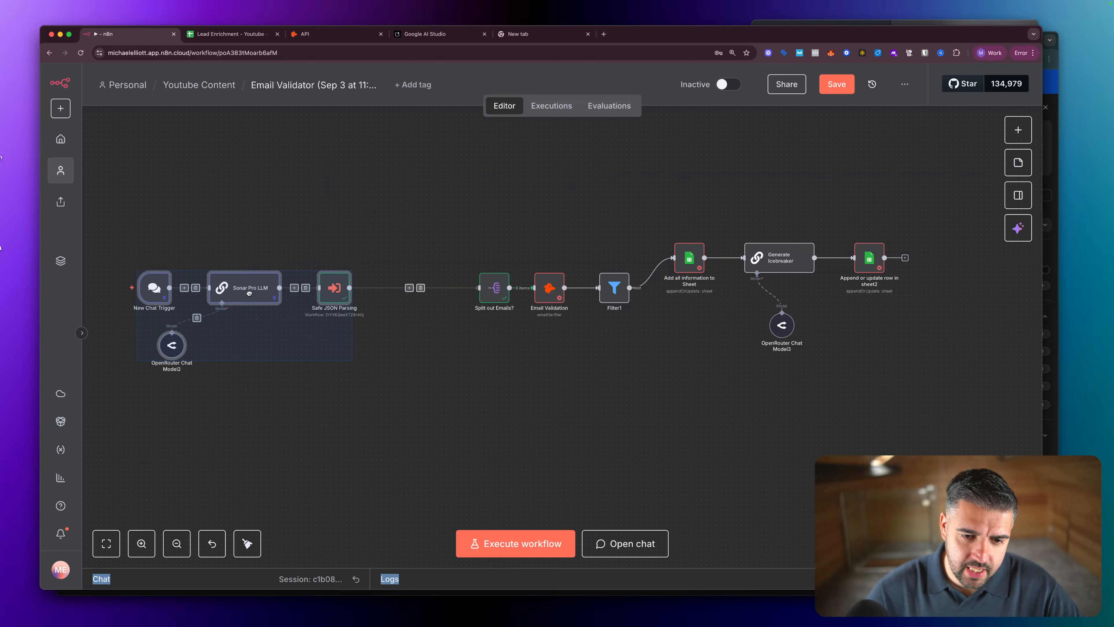
Insert a Code node between Safe JSON Parsing and Split out Emails?, and save the workflow.
click(409, 288)
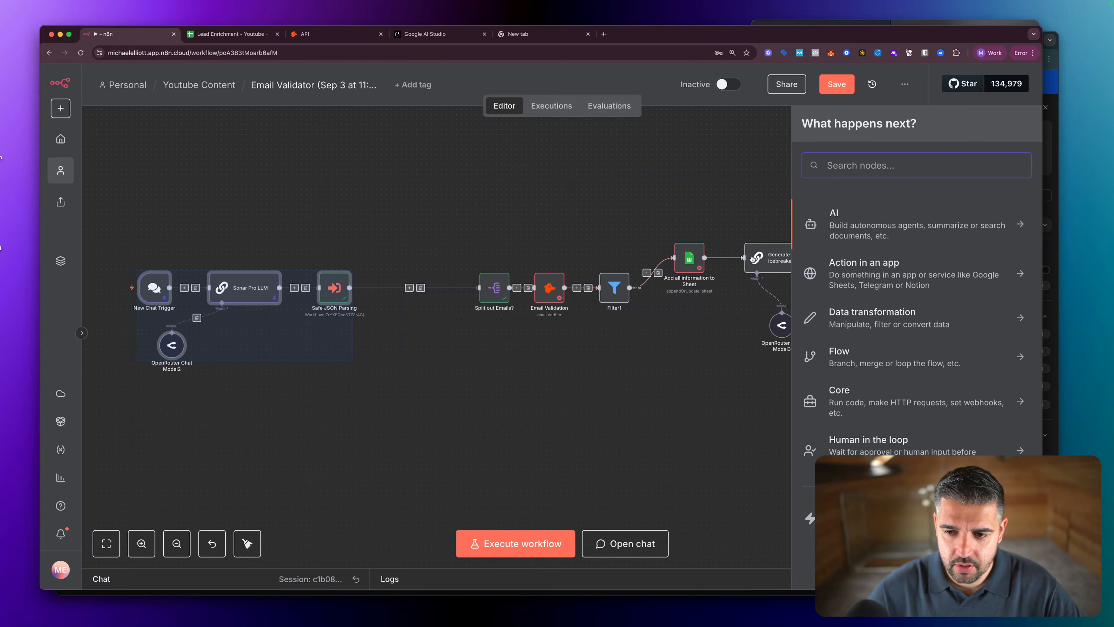
text(code)
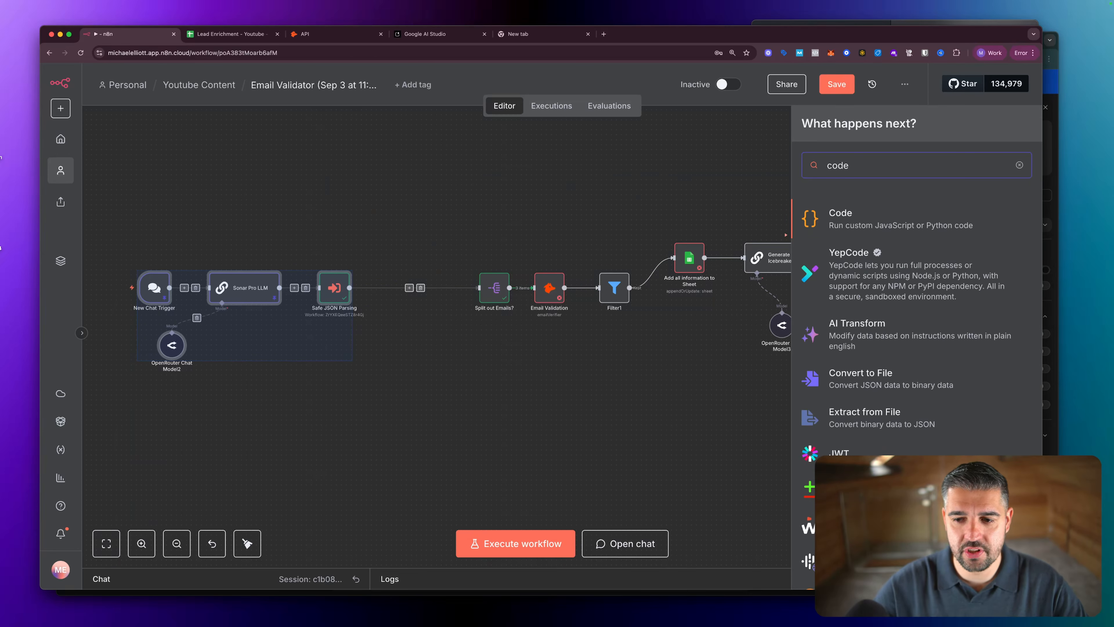
click(898, 216)
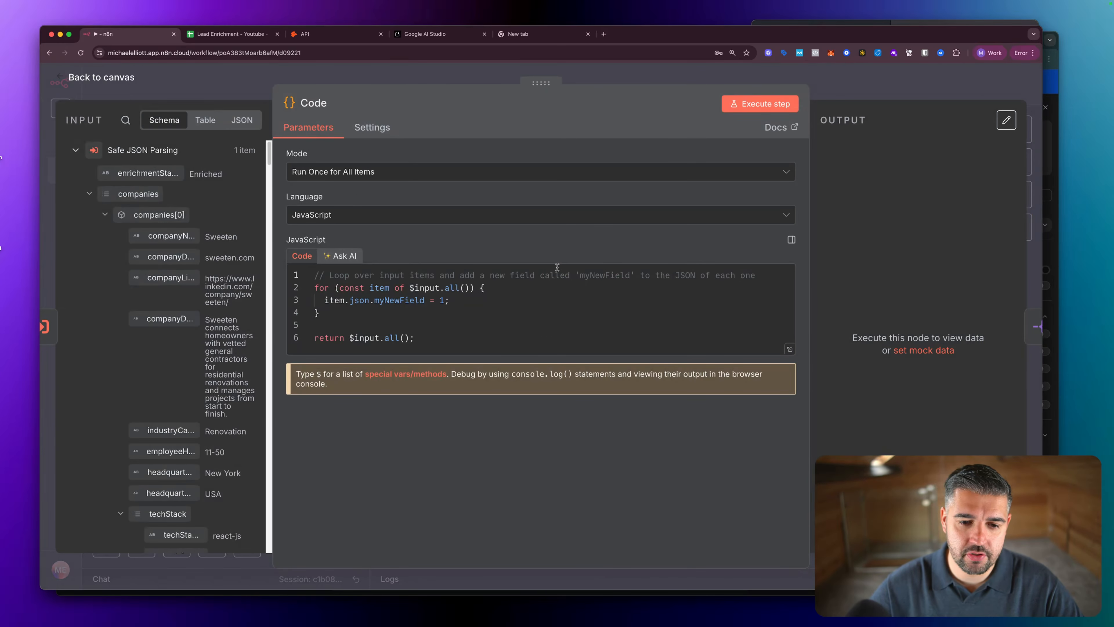
key(Escape)
scroll(515, 236, up, 5)
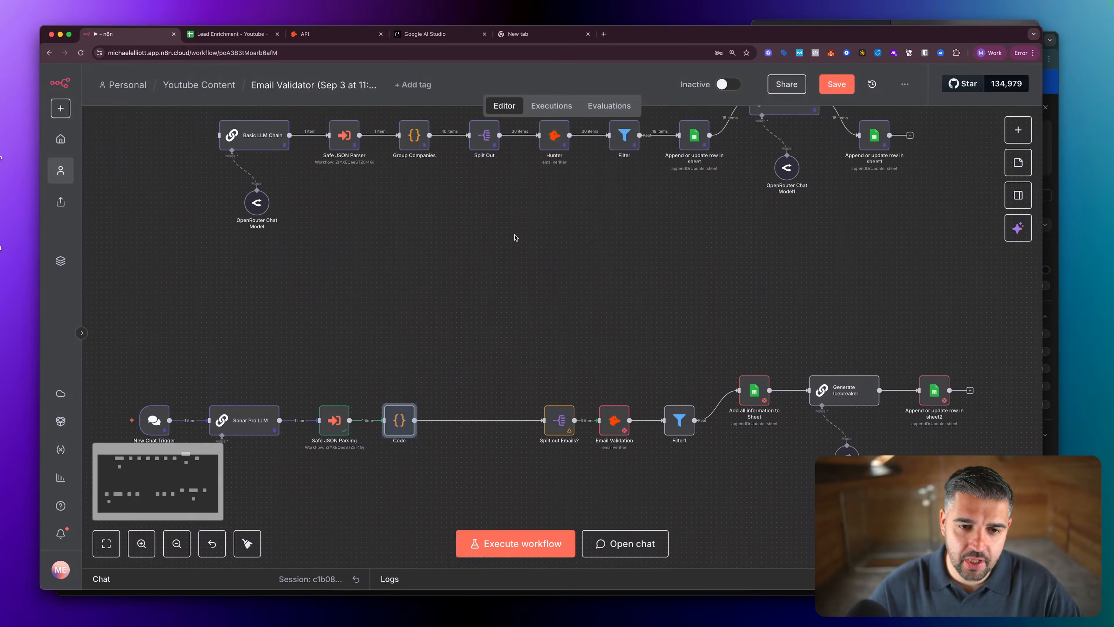
click(416, 158)
key(super+s)
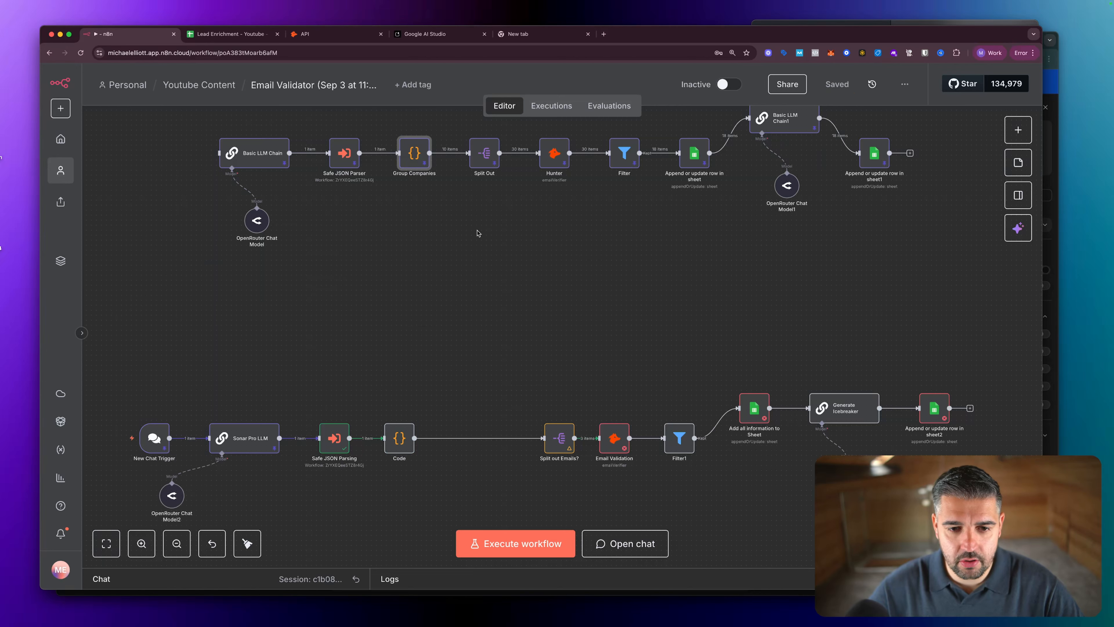
Open the Group Companies node in the existing upper workflow and review its JavaScript code for splitting companies into separate items.
double_click(414, 162)
drag(373, 367, 321, 317)
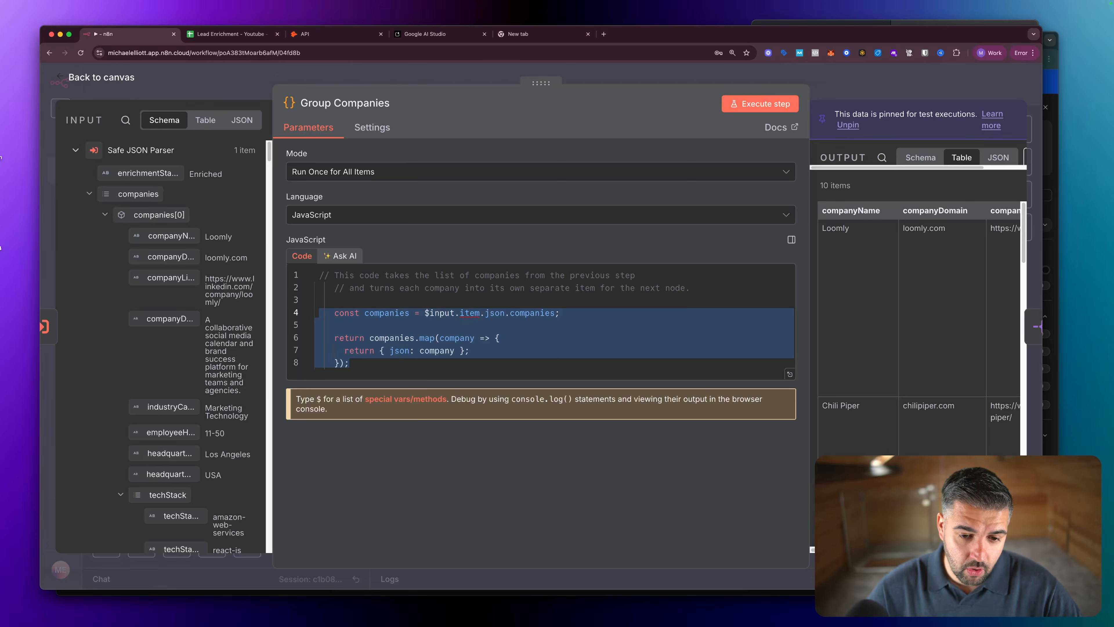
click(656, 321)
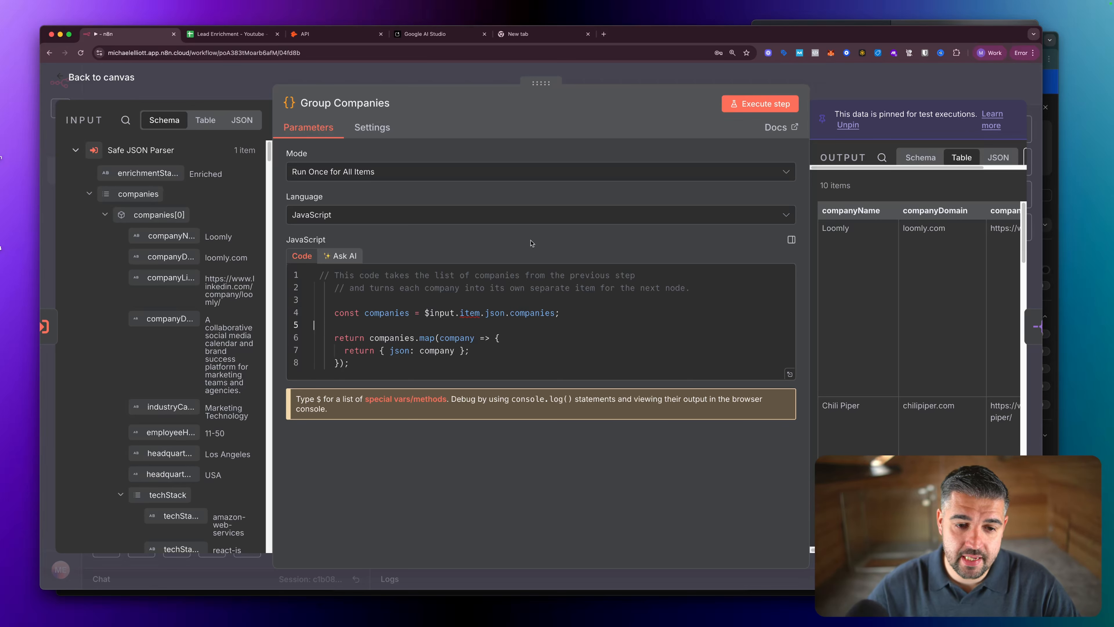
Try out an Ask AI prompt starting "I want to group" in the Group Companies node, and return to the canvas.
click(342, 256)
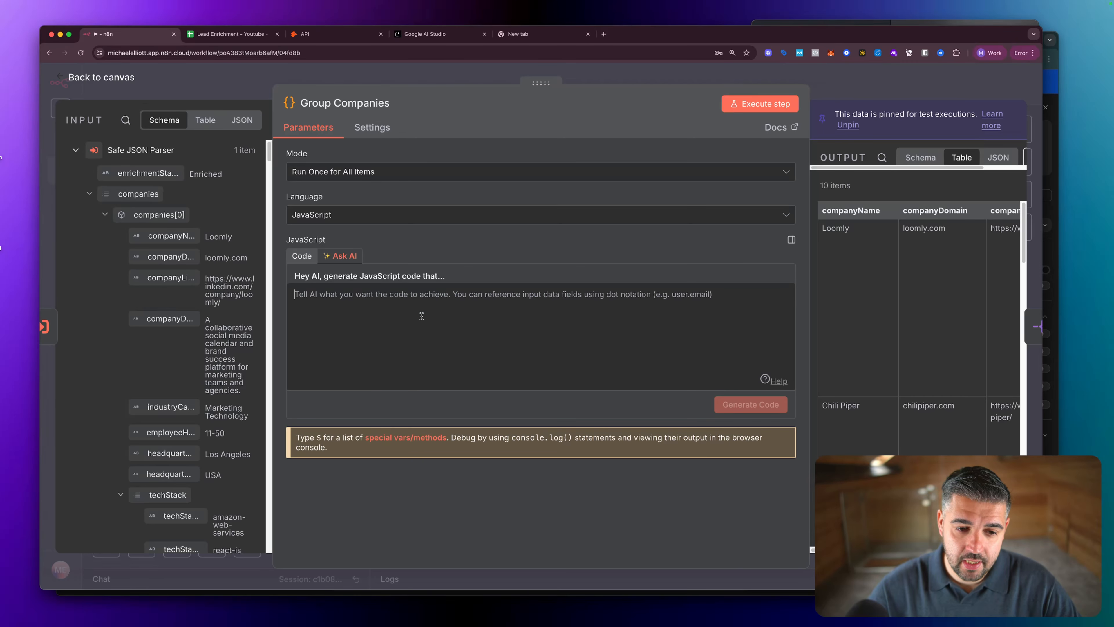
text(I want to )
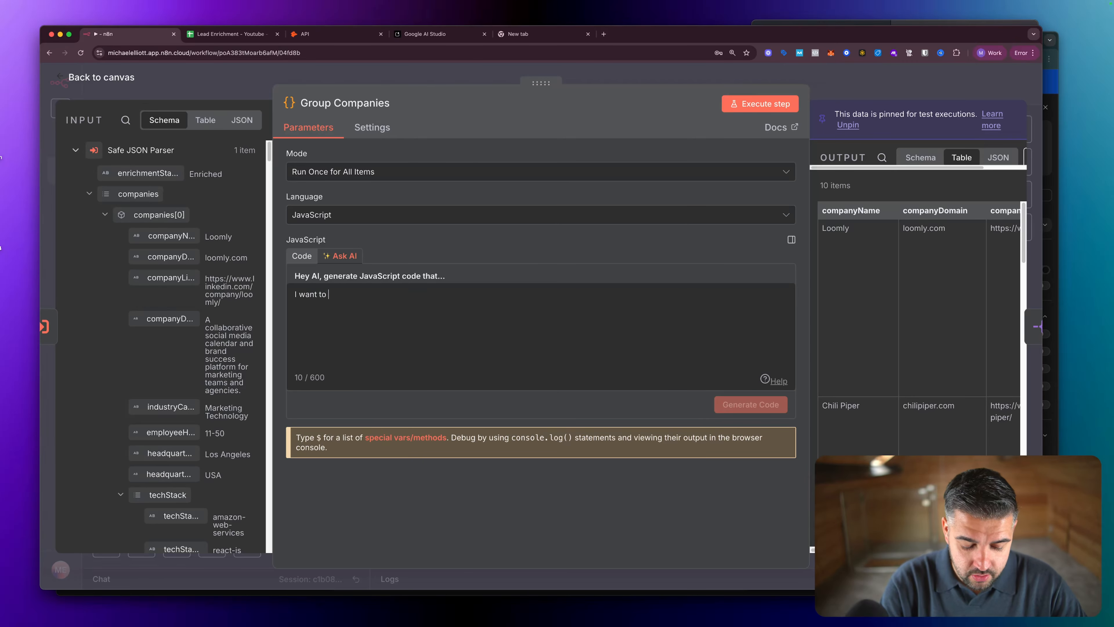
text(group)
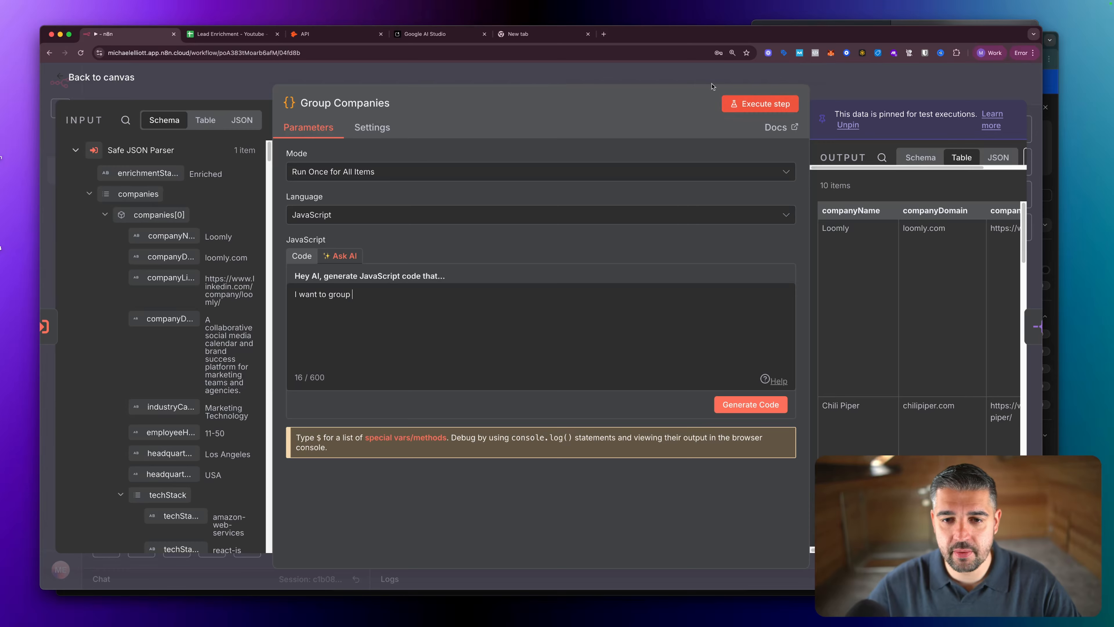
click(643, 80)
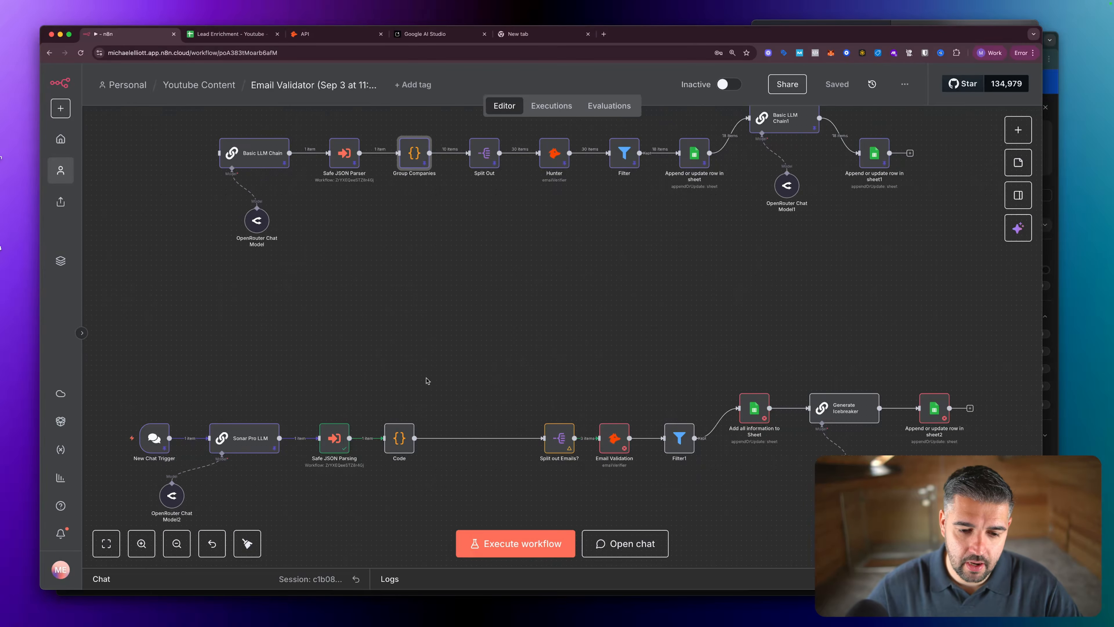
Try to generate JavaScript for the Code node with the Ask AI prompt "I want to group the ten companies together".
double_click(400, 441)
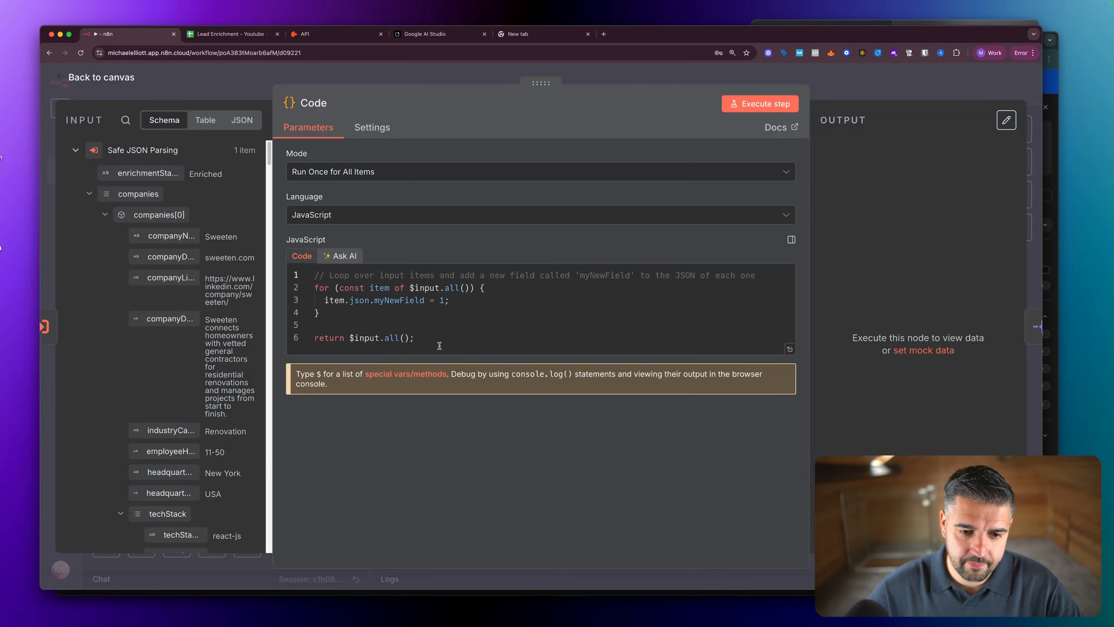
click(340, 256)
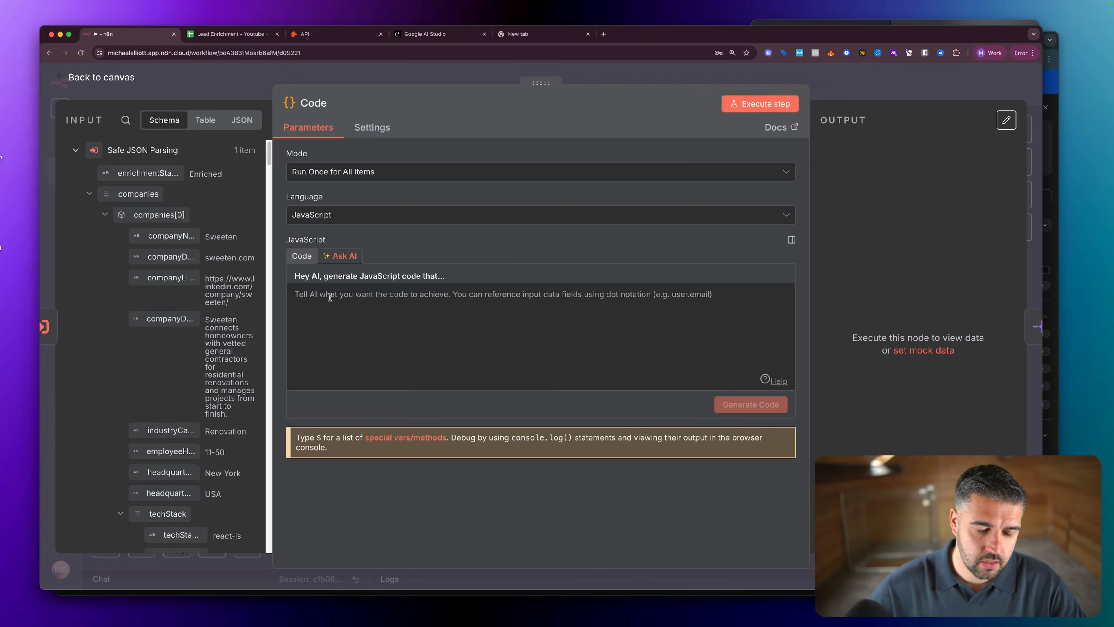
text(I want to g)
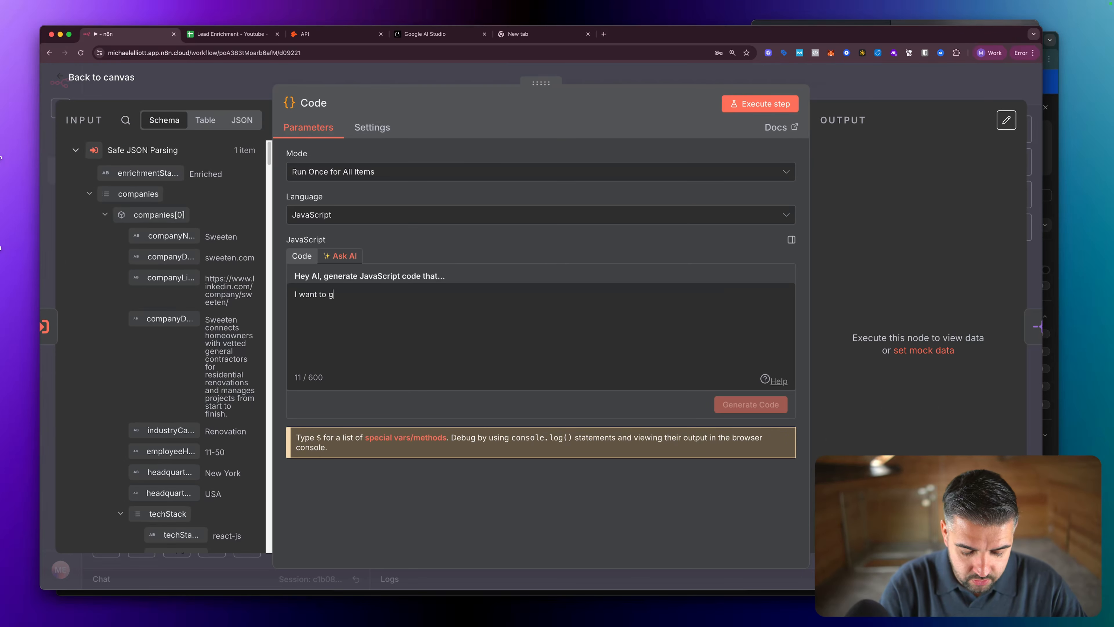
text(roup the ten companies t)
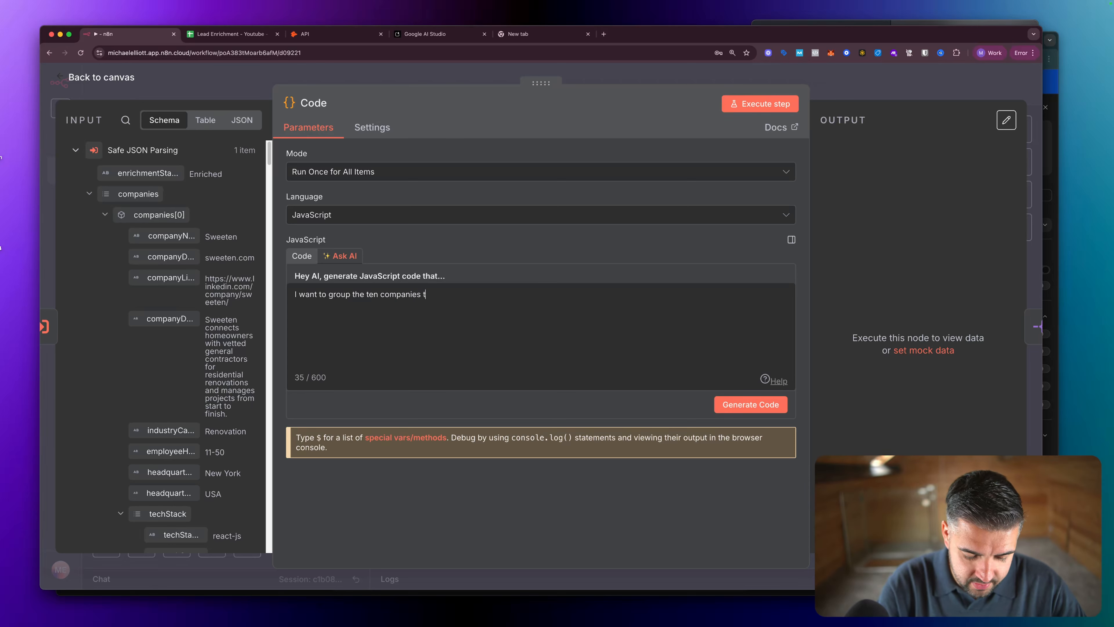
key(BackSpace)
key(BackSpace)
key(BackSpace)
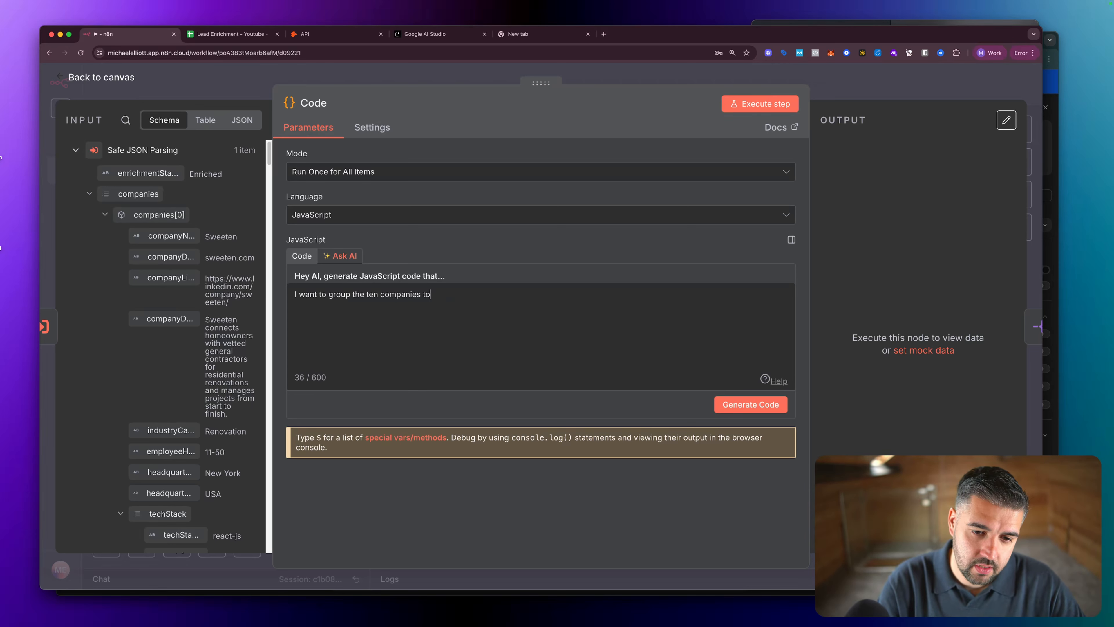
text(her)
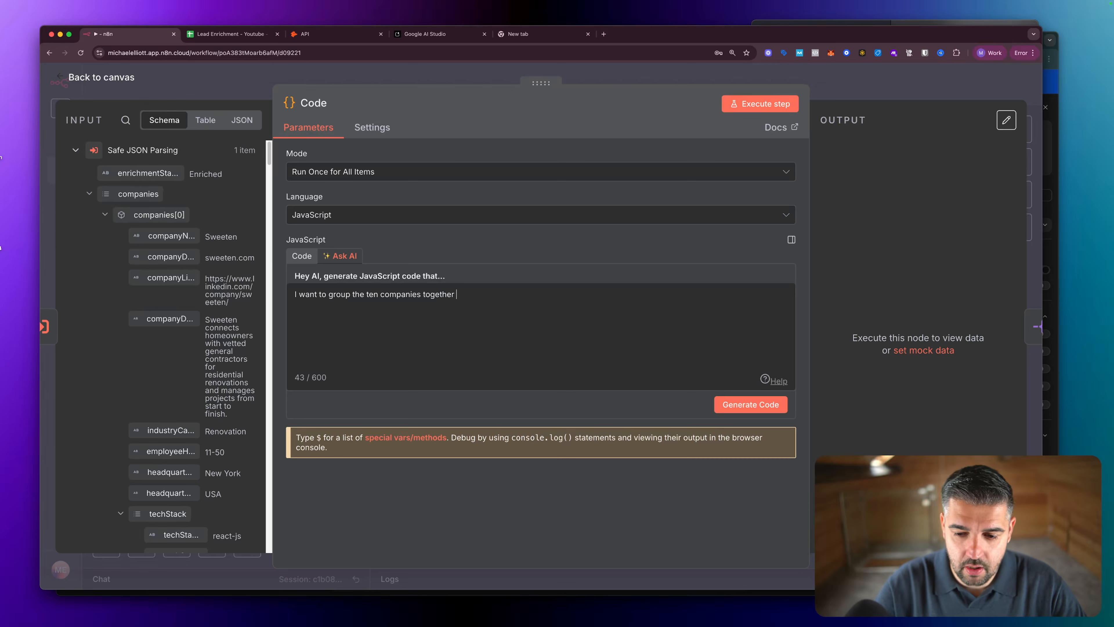
click(739, 406)
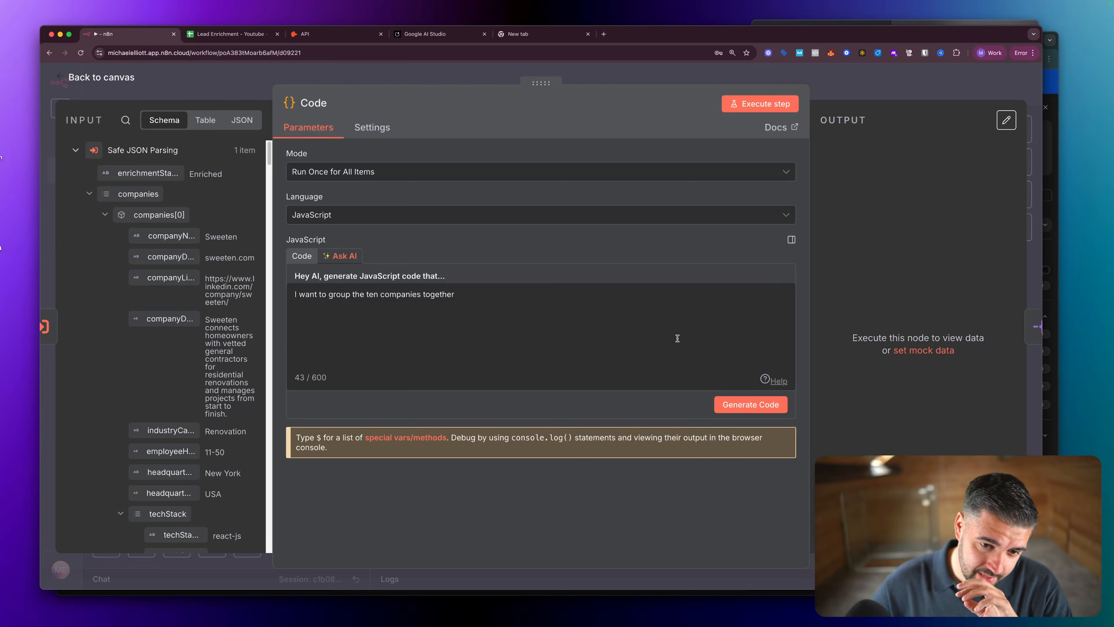
click(749, 403)
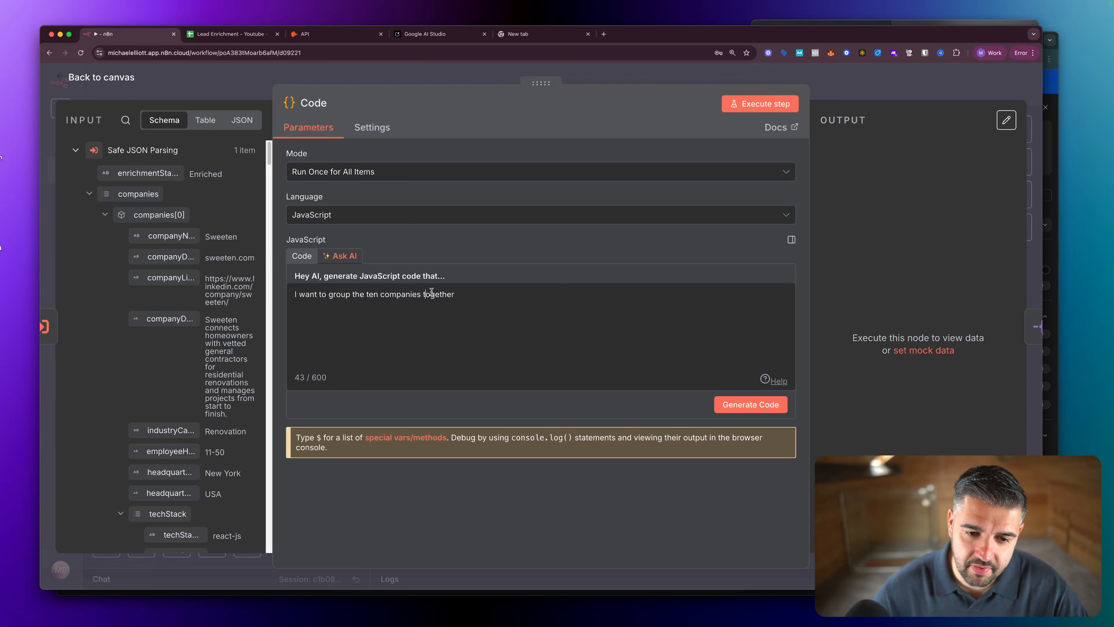
Replace the Code node's default JavaScript with code that maps $input.item.json.companies to one JSON item per company, and return to the canvas.
click(302, 257)
drag(432, 337, 296, 262)
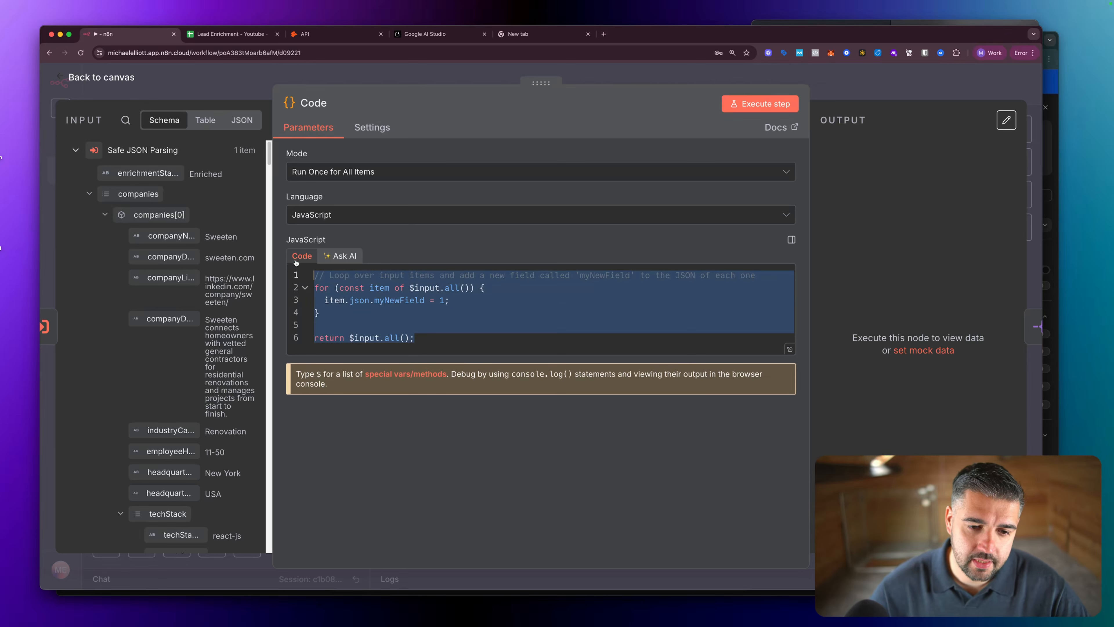
text(const companies = $input.item.json.companies;      return companies.map(company => {       return { json: company };     });)
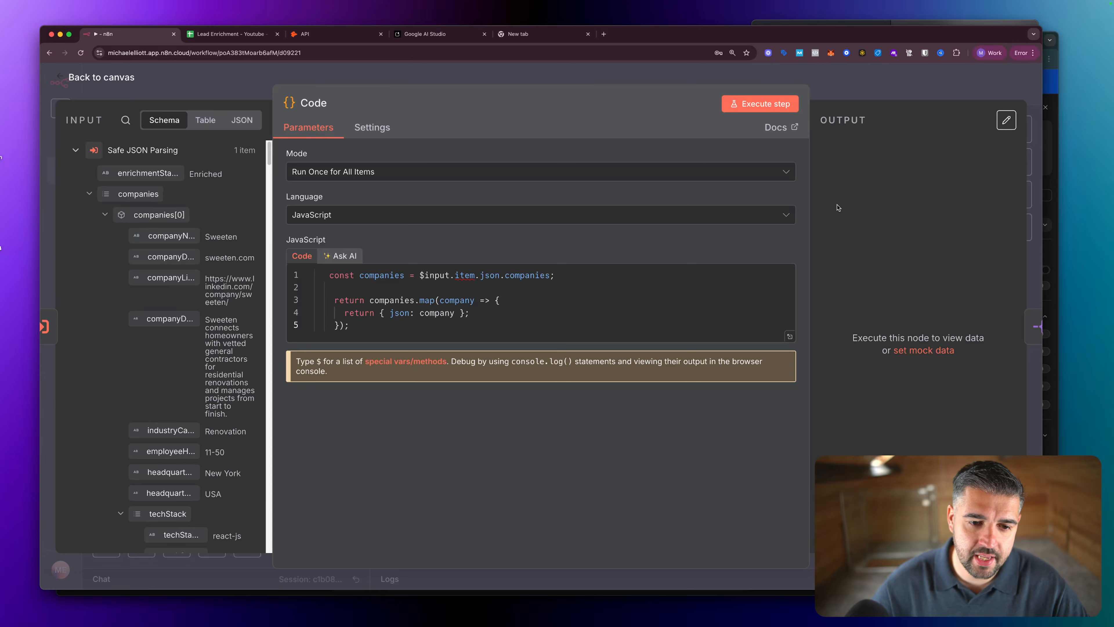
key(Escape)
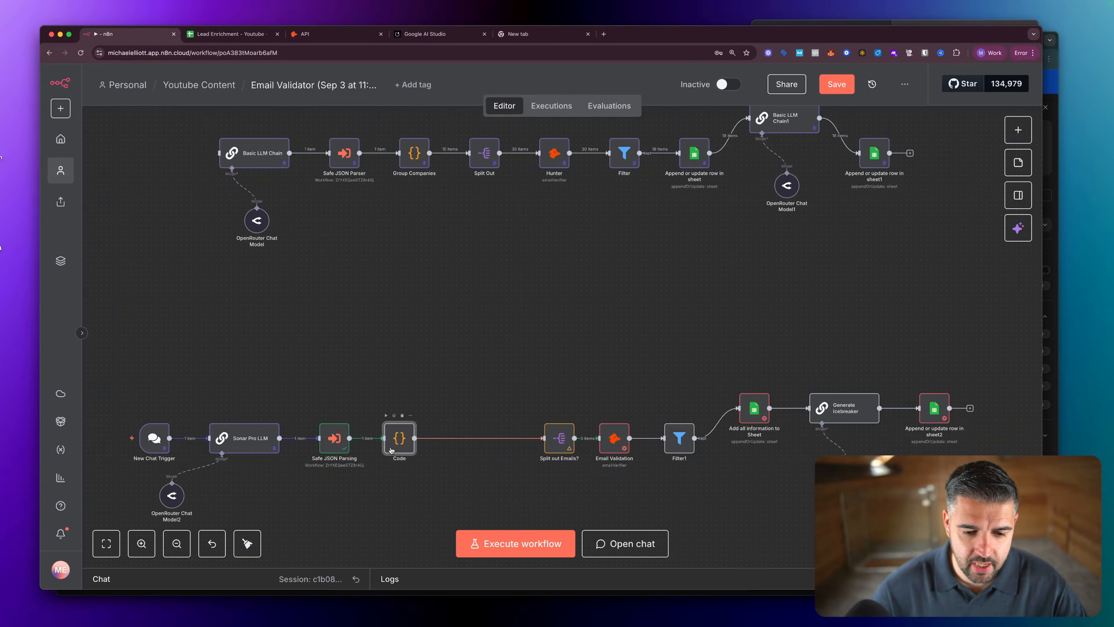
Rename the Code node to "Group Companies Together" and move it further away from Safe JSON Parsing.
key(F2)
text(GRoiu)
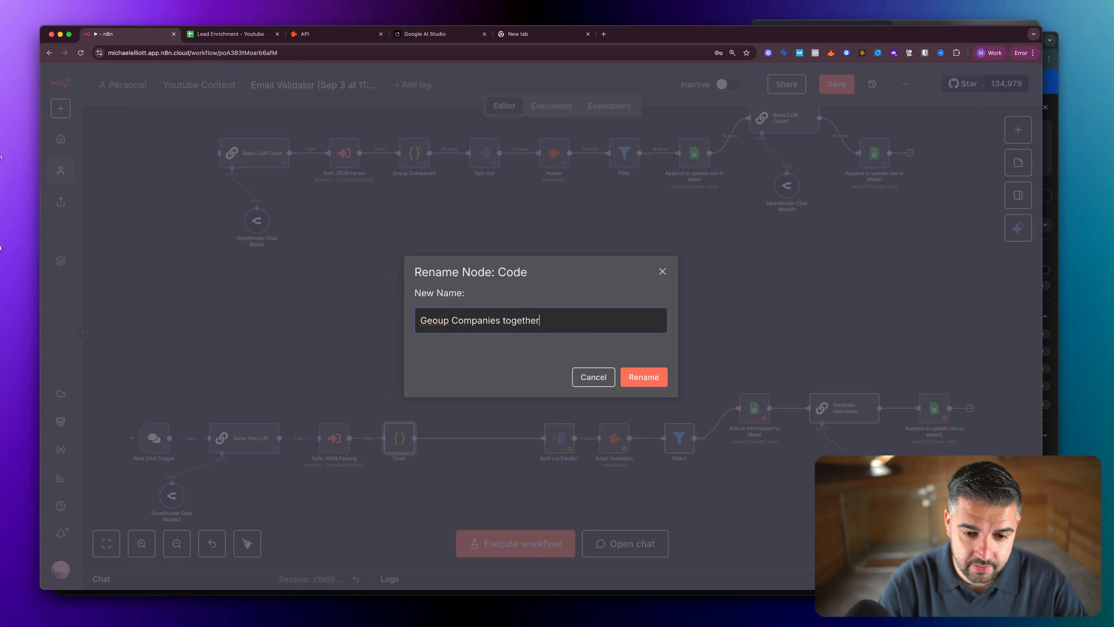
key(BackSpace)
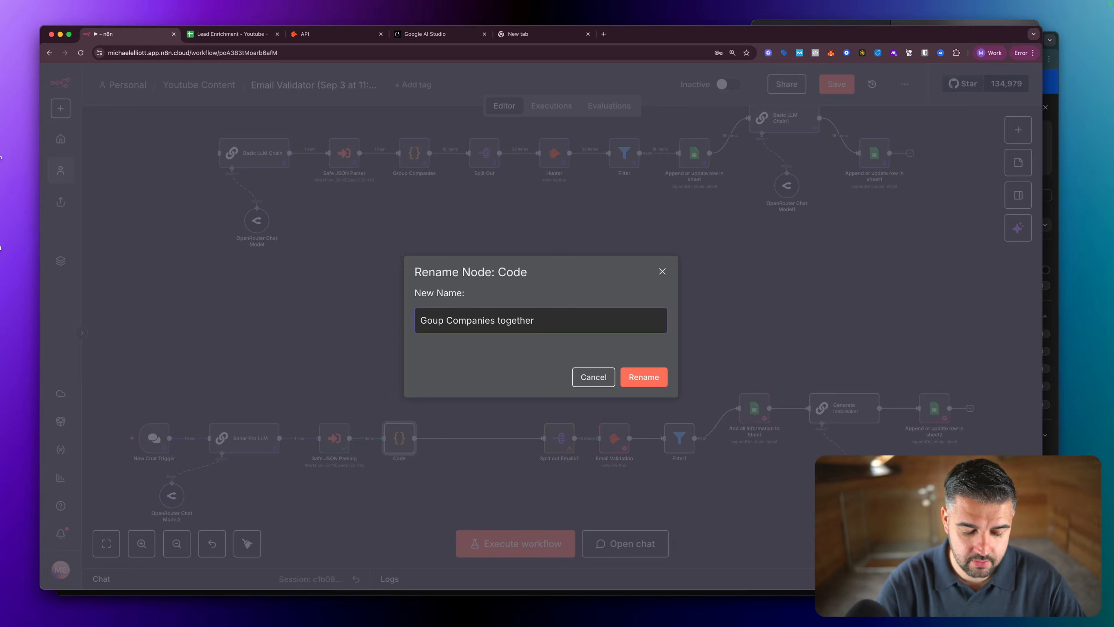
text(r)
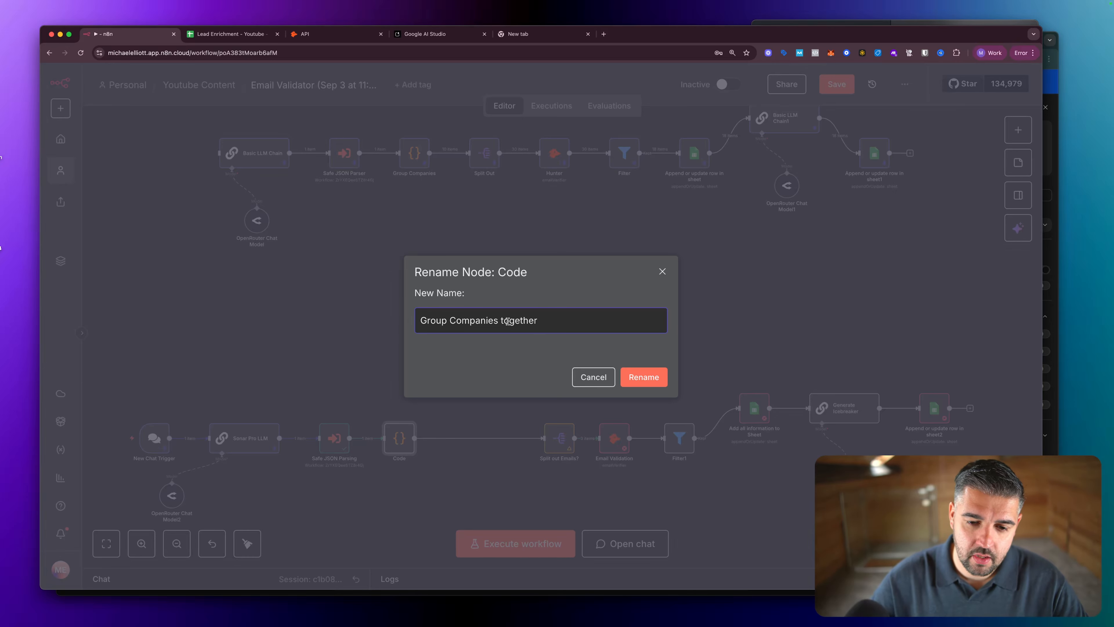
key(BackSpace)
text(T)
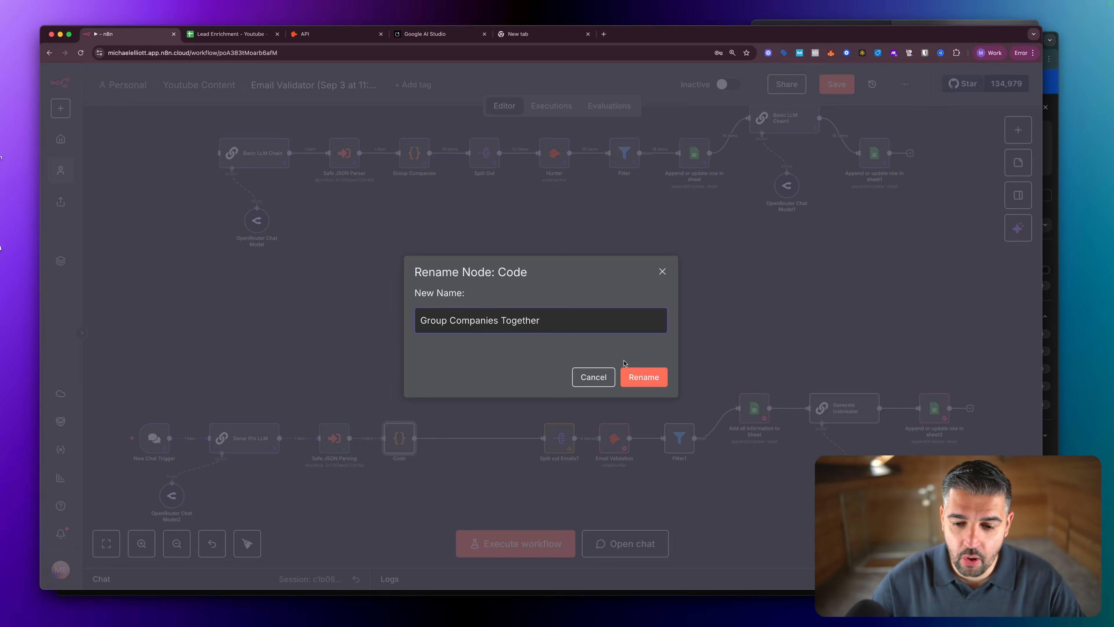
click(637, 374)
scroll(440, 357, down, 5)
scroll(441, 358, left, 5)
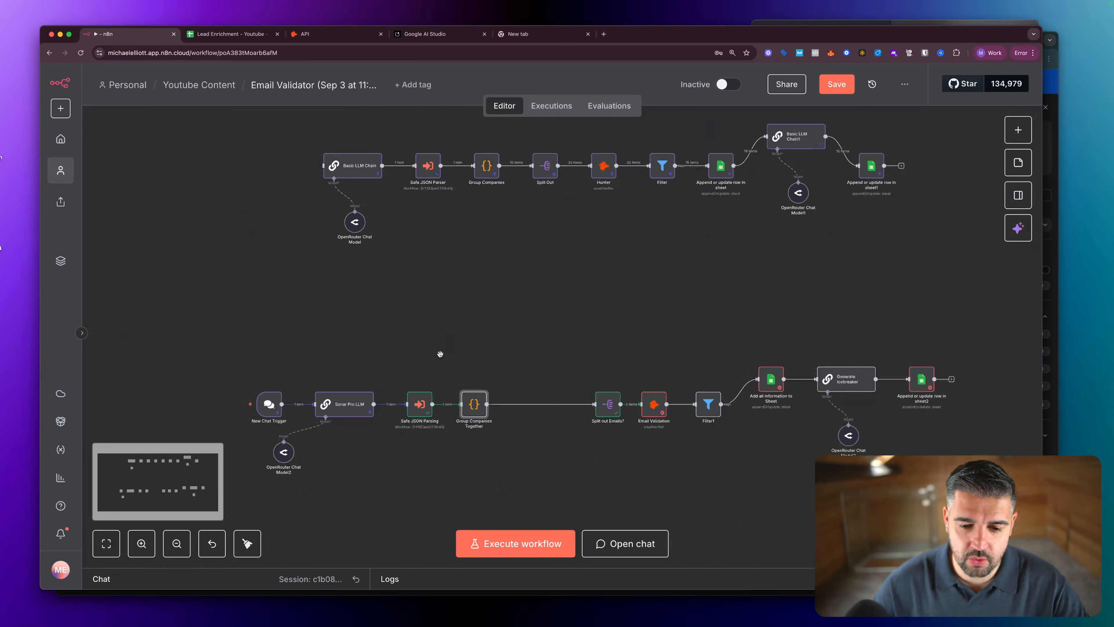
drag(483, 358, 510, 357)
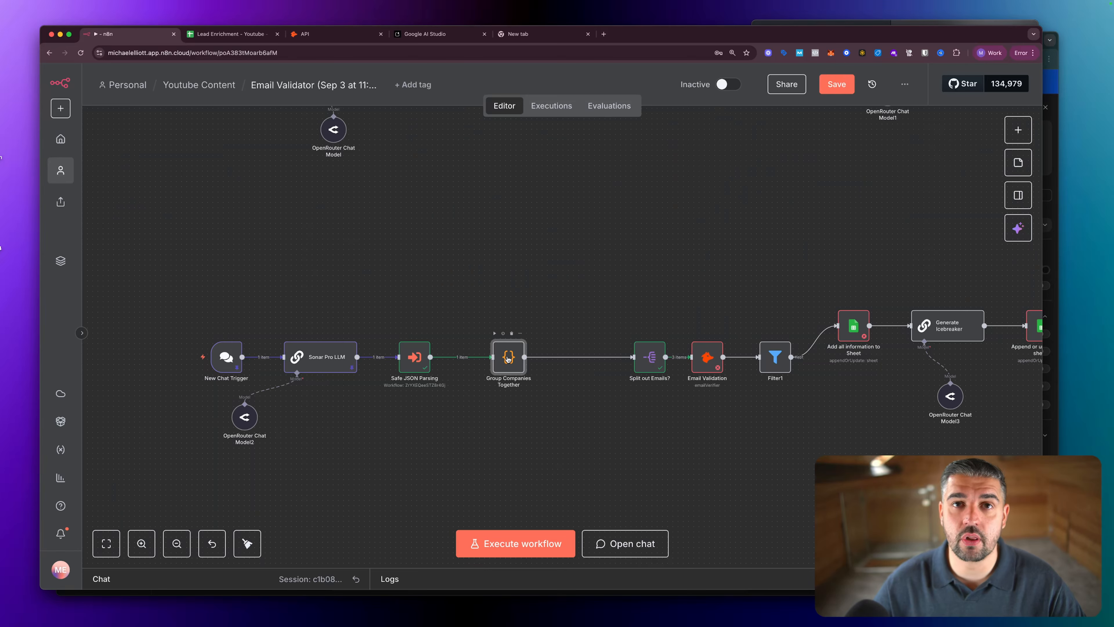
Pin the Safe JSON Parsing output and execute the Group Companies Together node.
scroll(507, 358, up, 4)
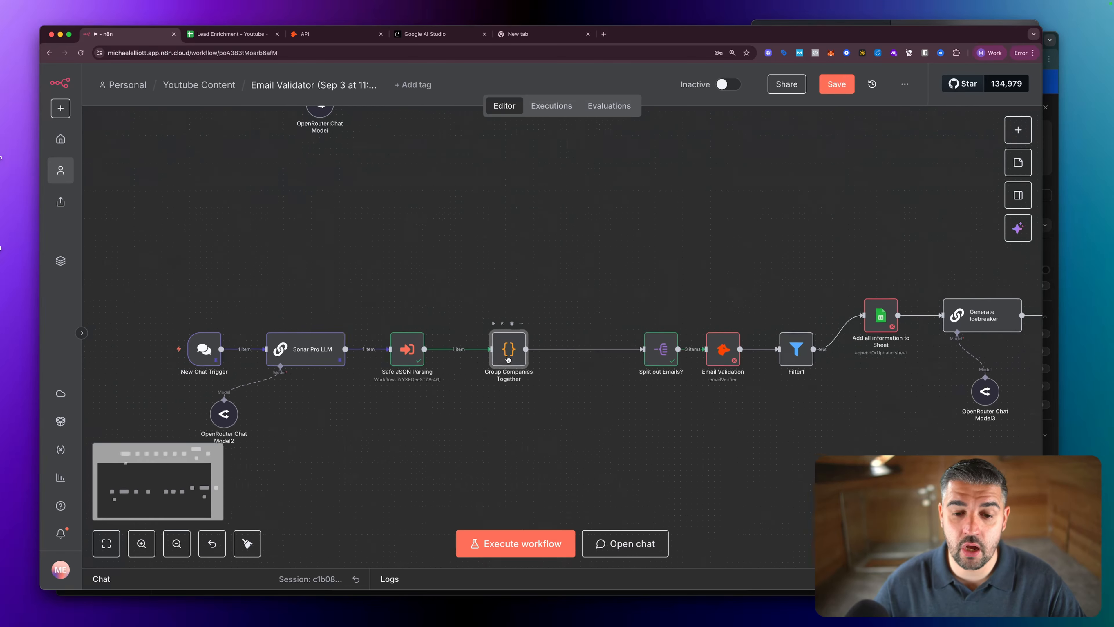
scroll(507, 358, up, 1)
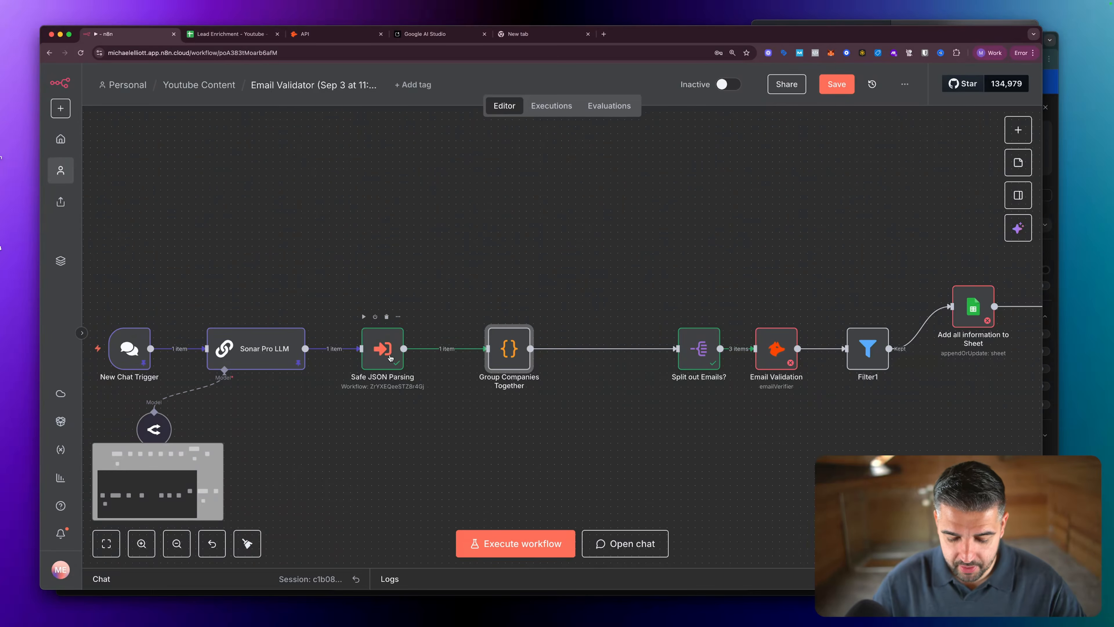
right_click(510, 354)
click(525, 389)
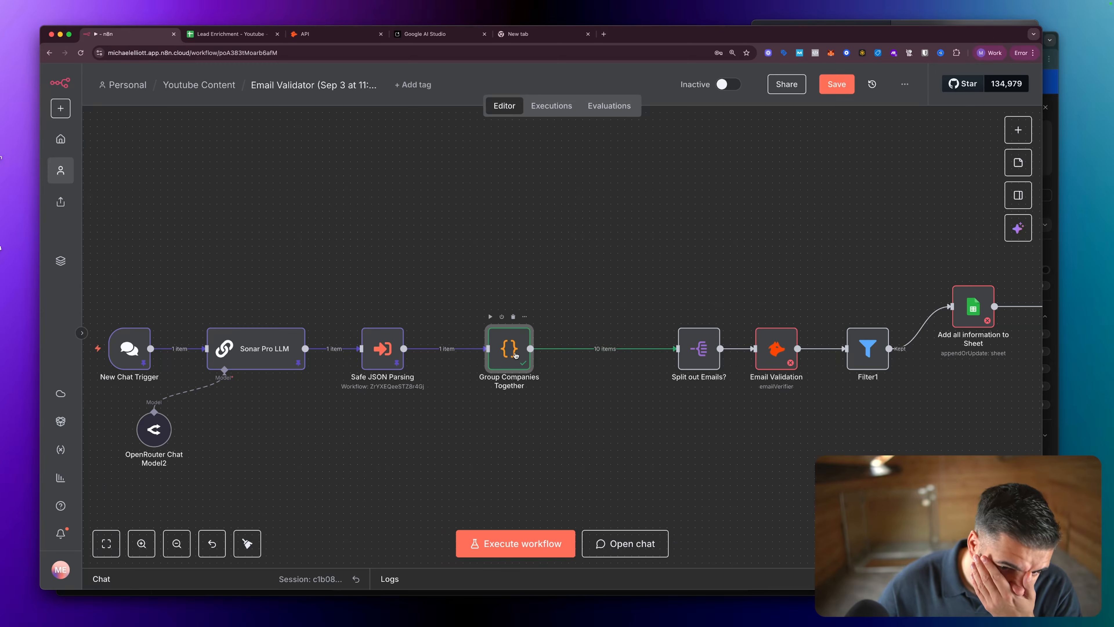
Examine the company items and contacts column in the Group Companies Together output against its input schema, and return to the canvas.
double_click(516, 354)
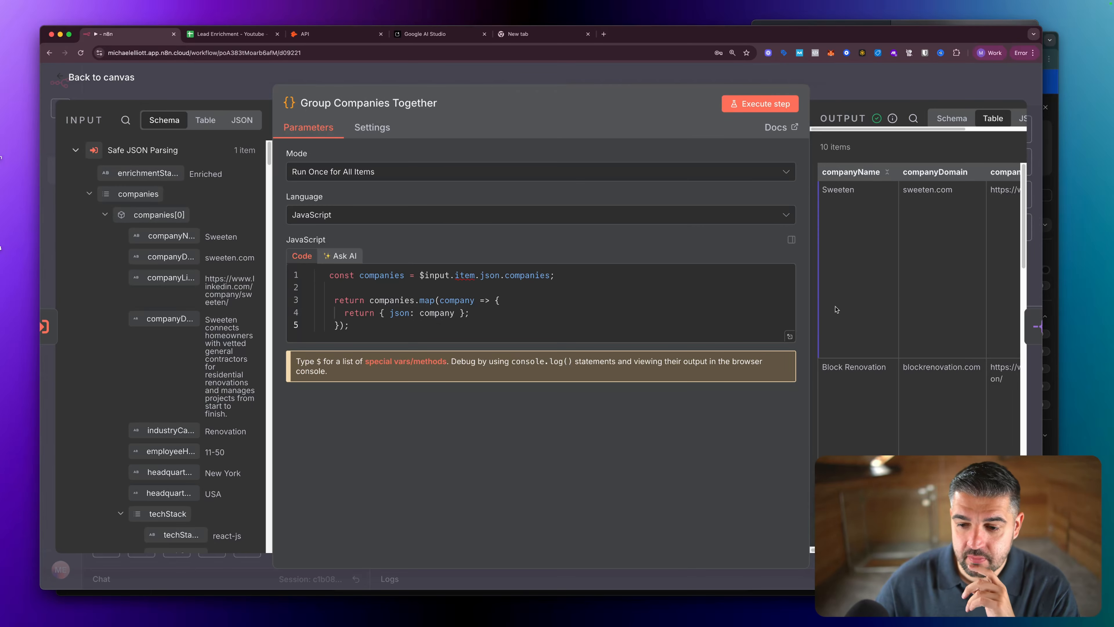
scroll(860, 303, down, 5)
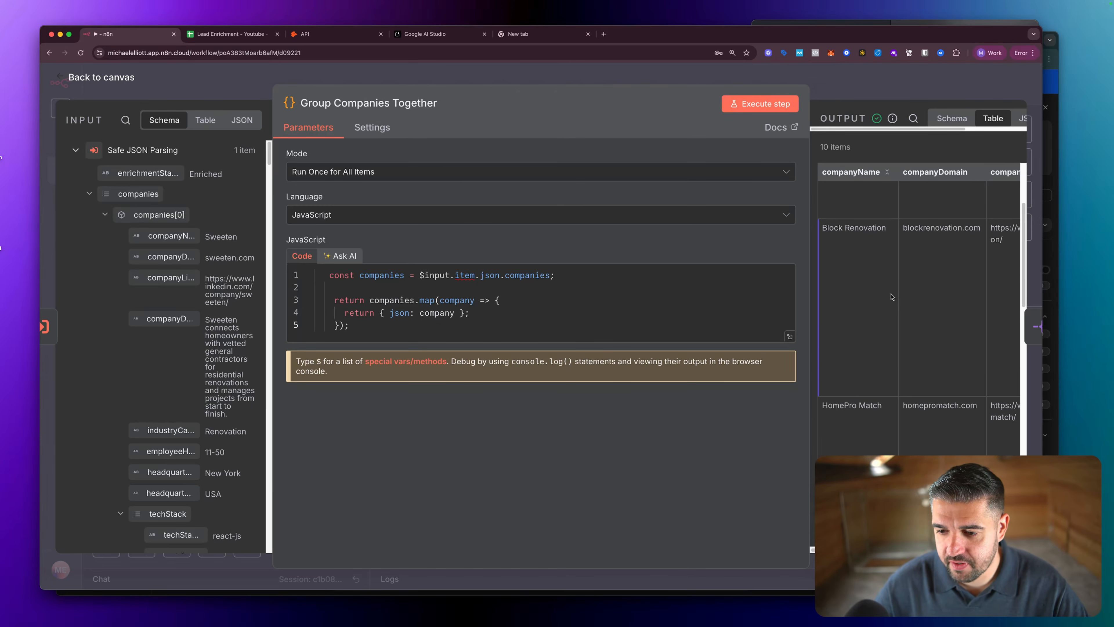
scroll(891, 297, down, 6)
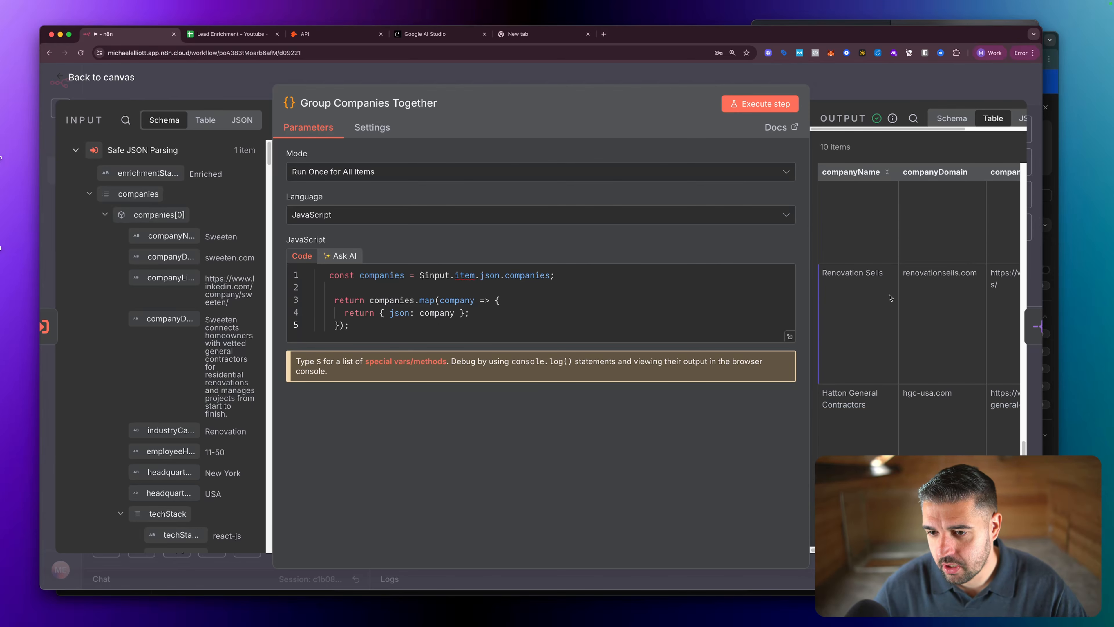
scroll(881, 282, up, 10)
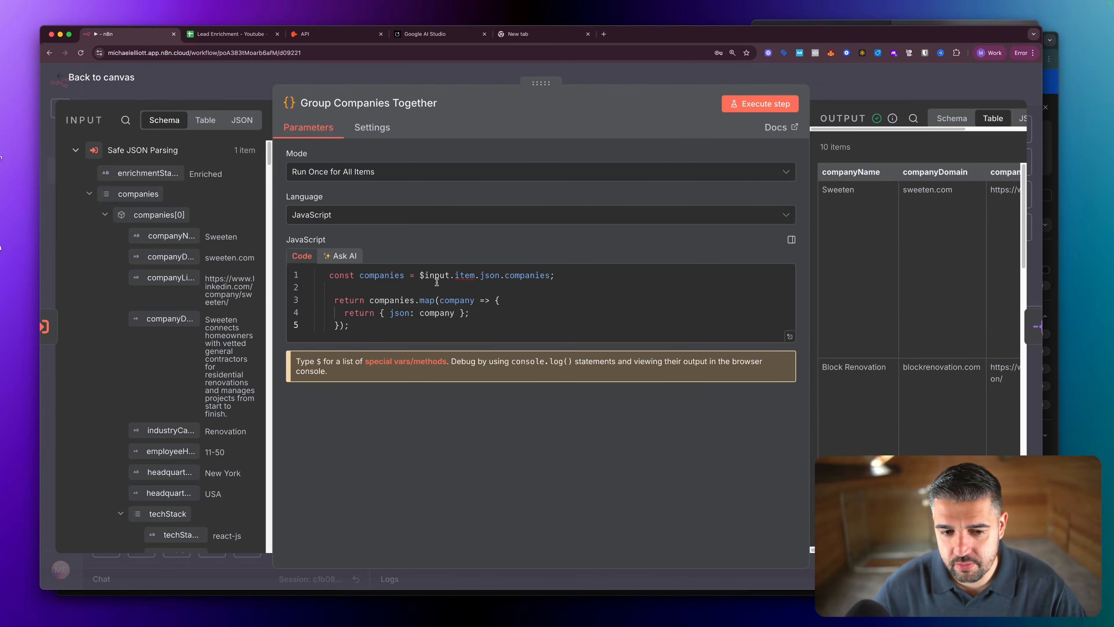
scroll(155, 261, down, 1)
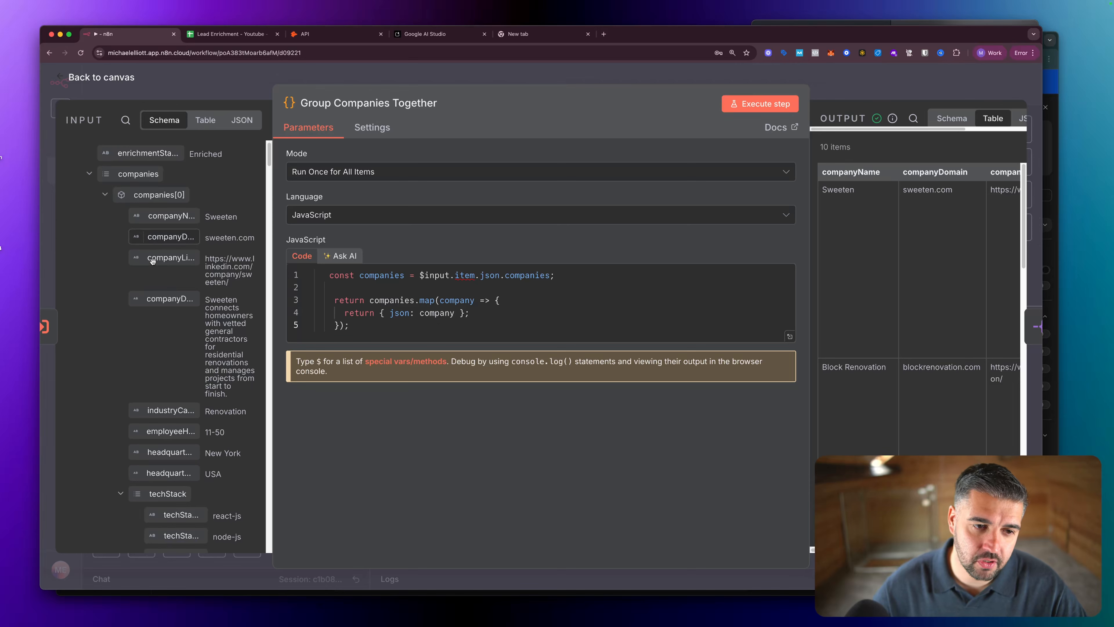
scroll(154, 260, down, 10)
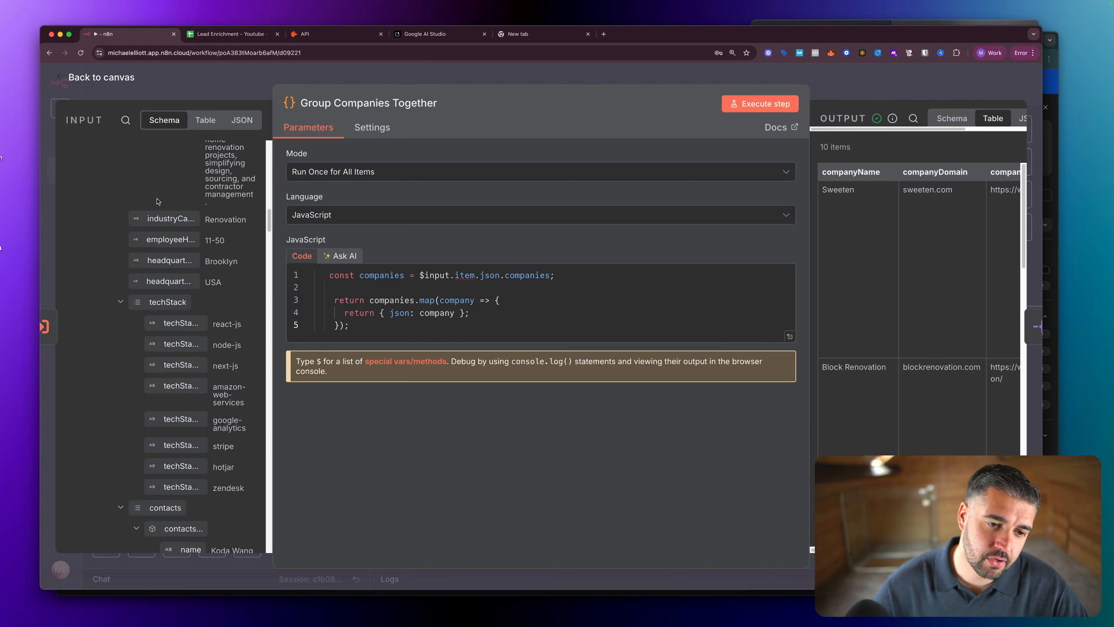
scroll(156, 198, down, 15)
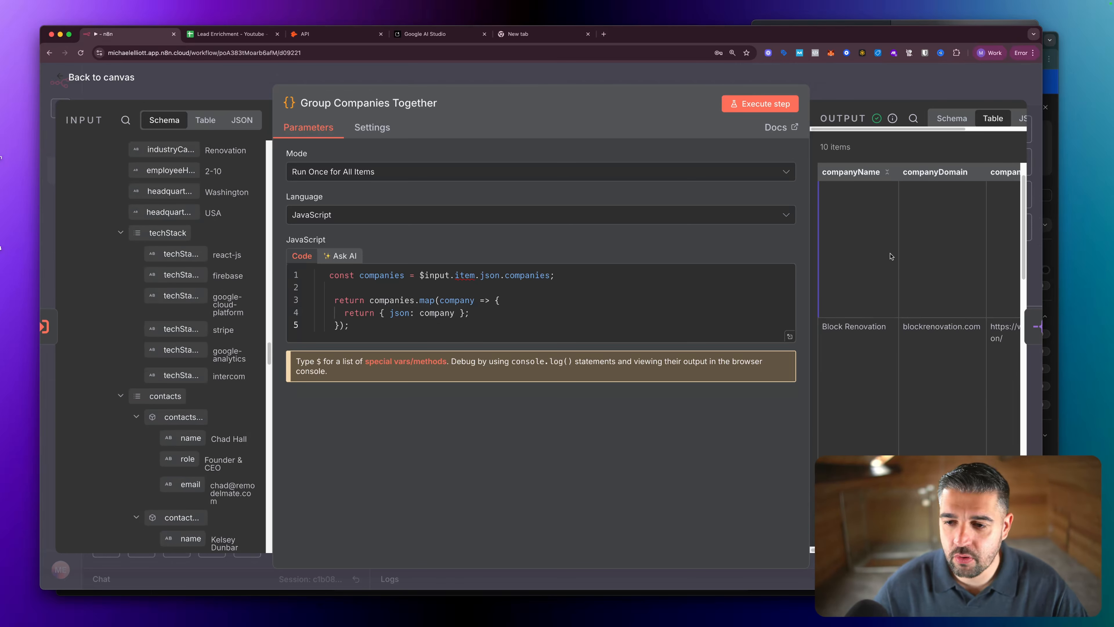
scroll(885, 259, down, 5)
scroll(885, 258, down, 5)
scroll(884, 256, right, 6)
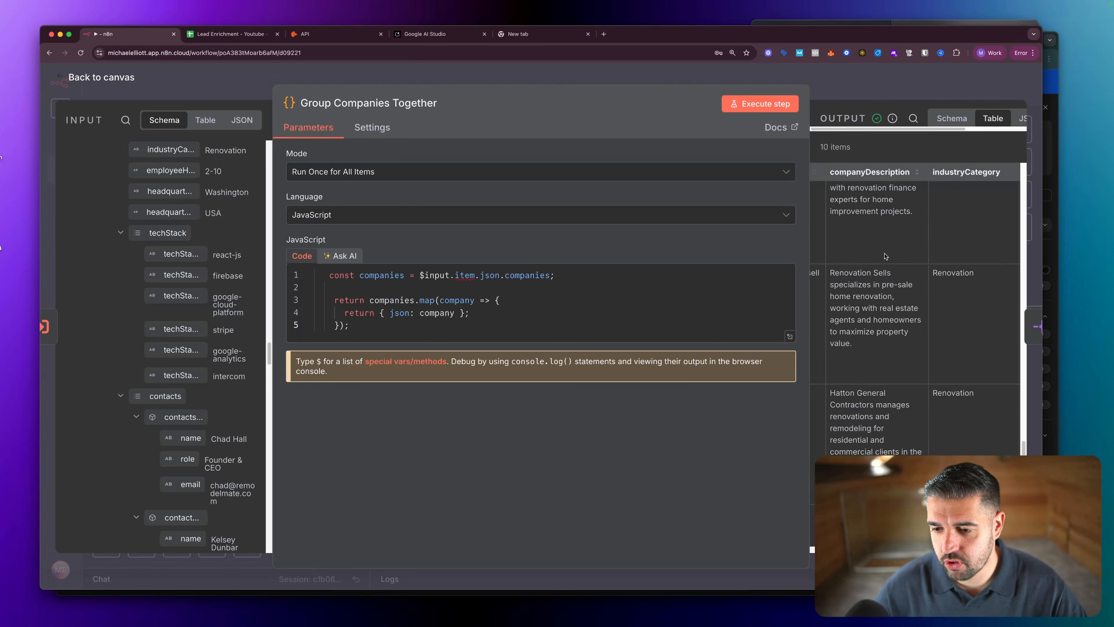
scroll(883, 253, up, 10)
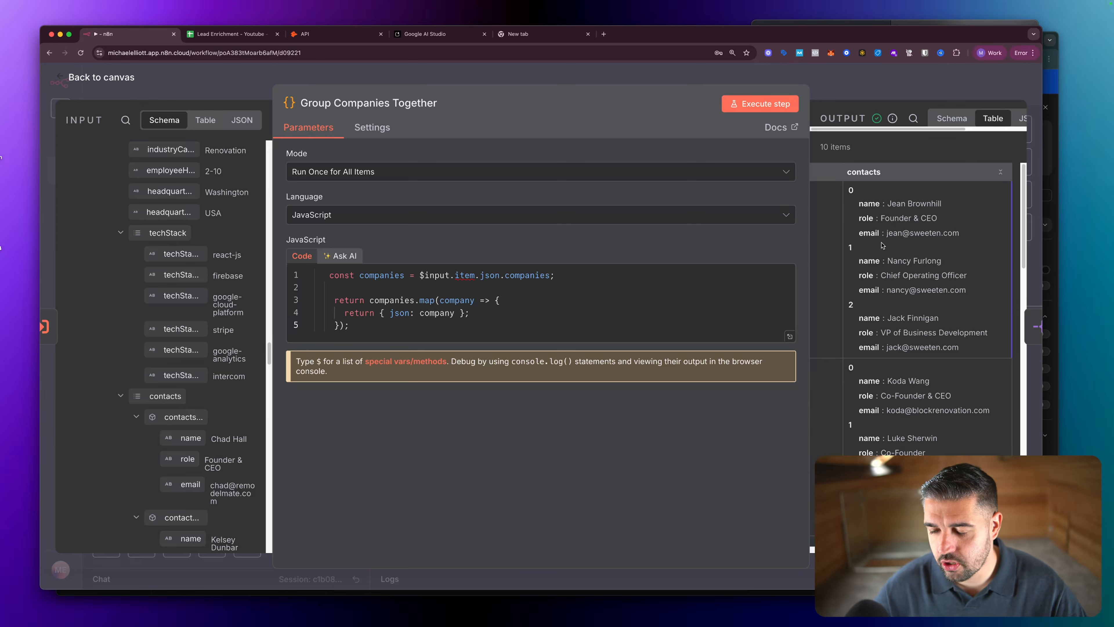
scroll(877, 372, down, 2)
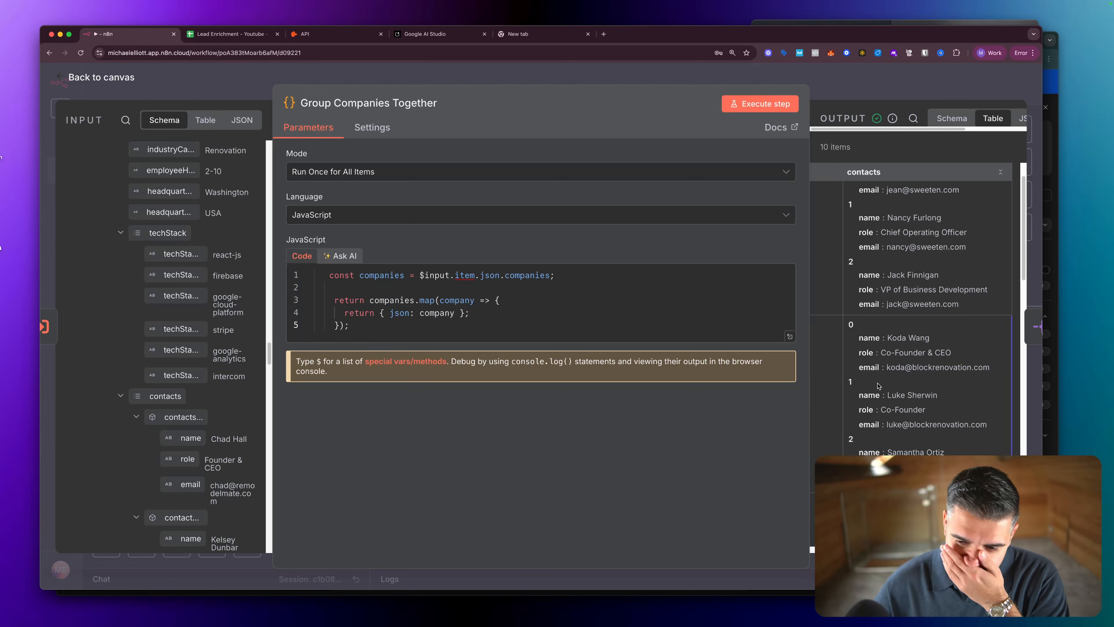
key(Escape)
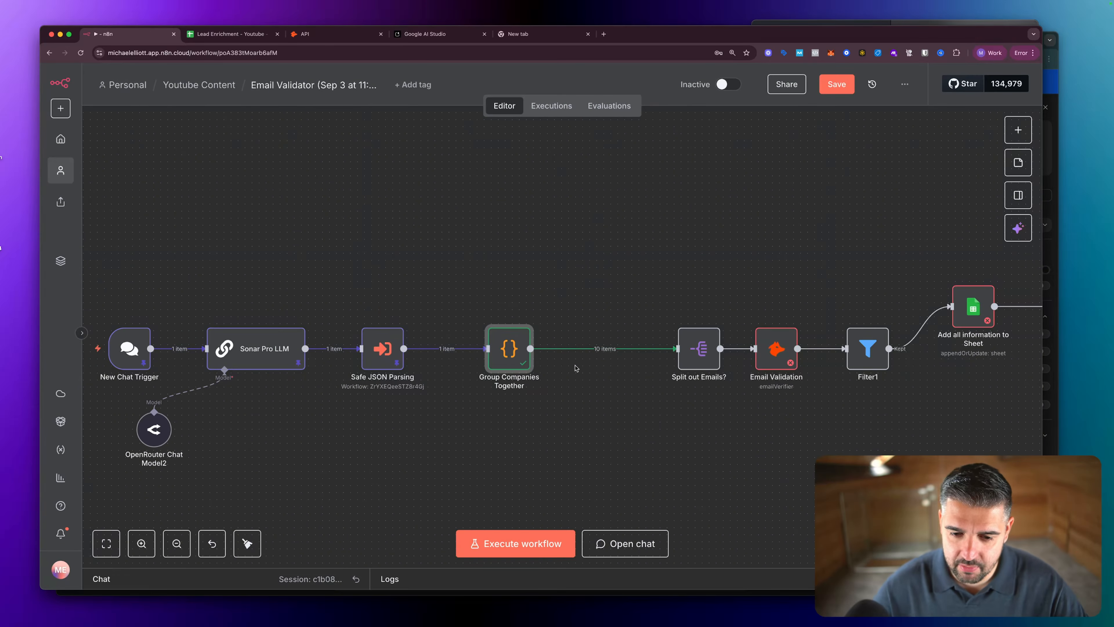
Move the Split out Emails? node closer to Group Companies Together and rename it "Split out Contacts".
drag(698, 351, 636, 351)
double_click(635, 351)
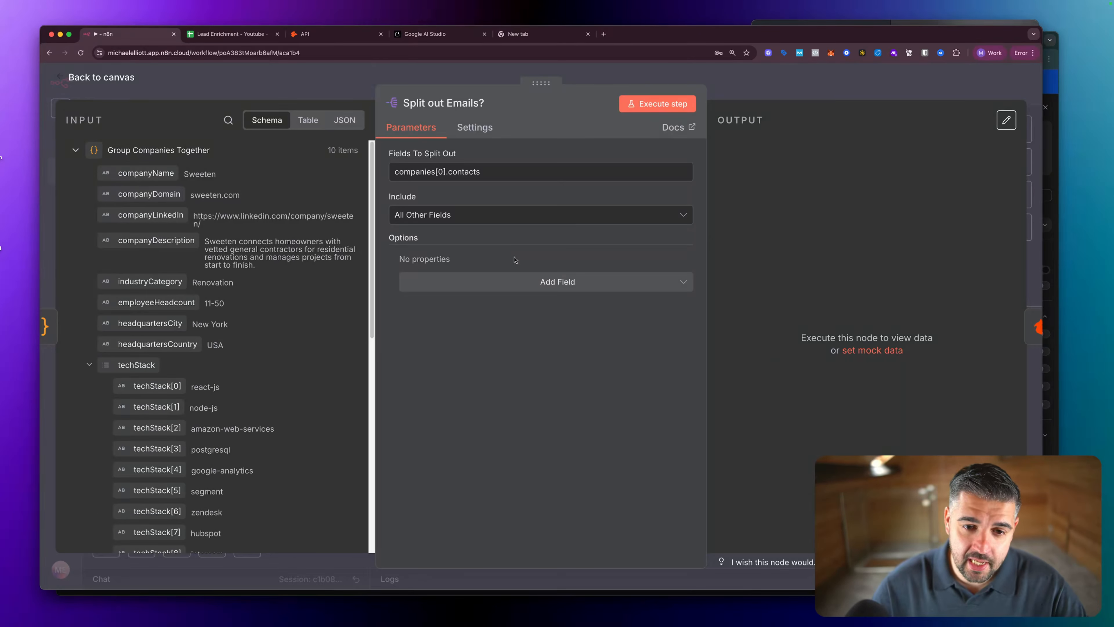
key(Escape)
key(F2)
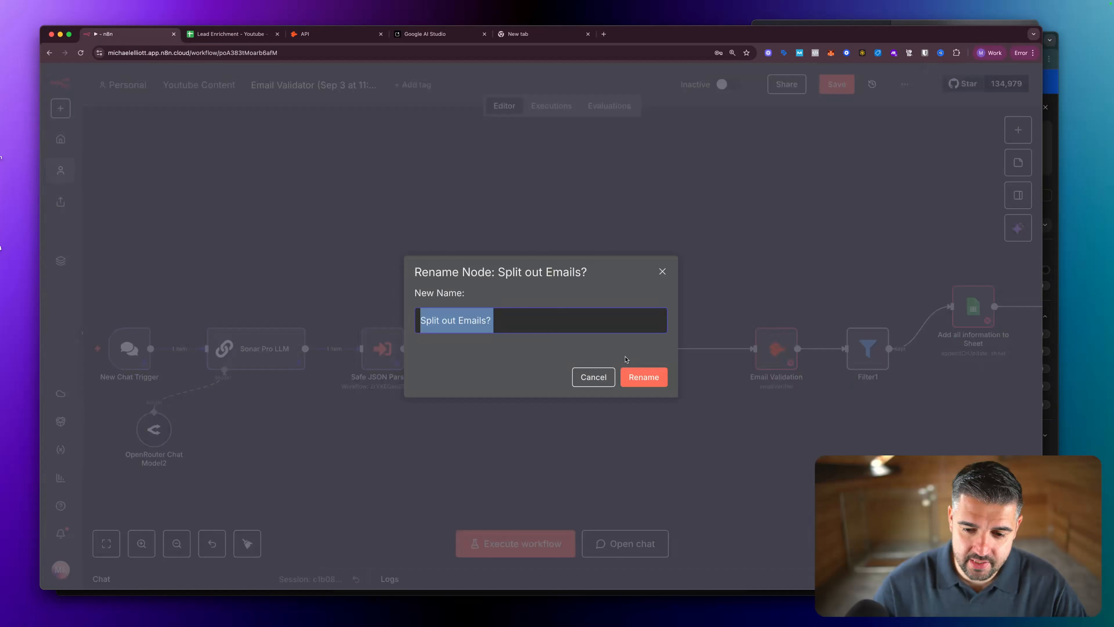
click(487, 320)
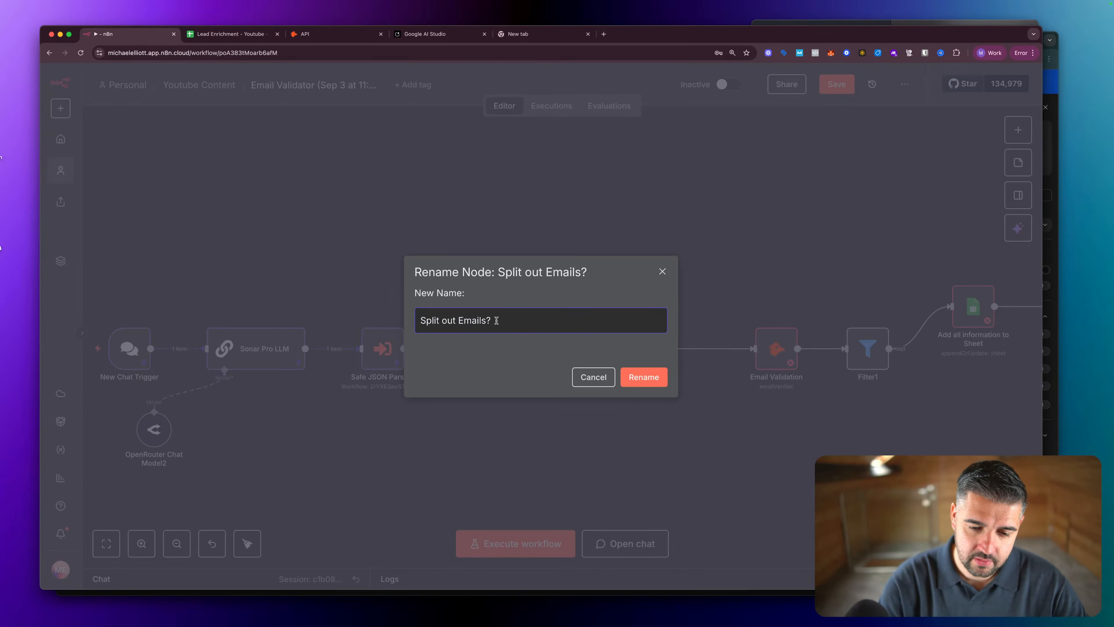
key(BackSpace)
key(BackSpace)
key(BackSpace)
text(Contacts)
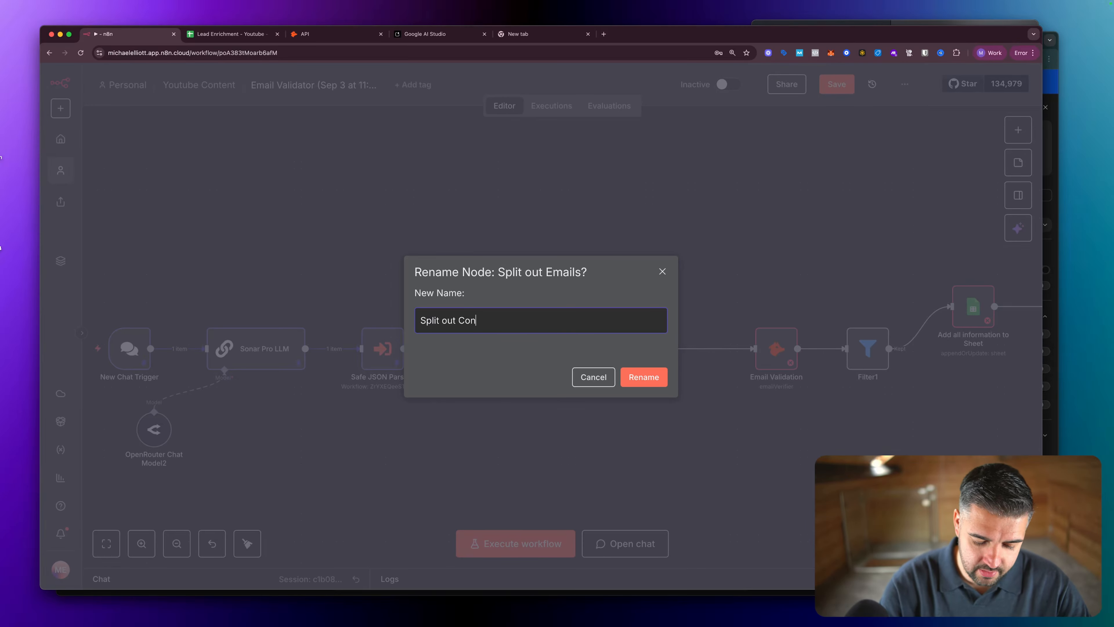
click(663, 386)
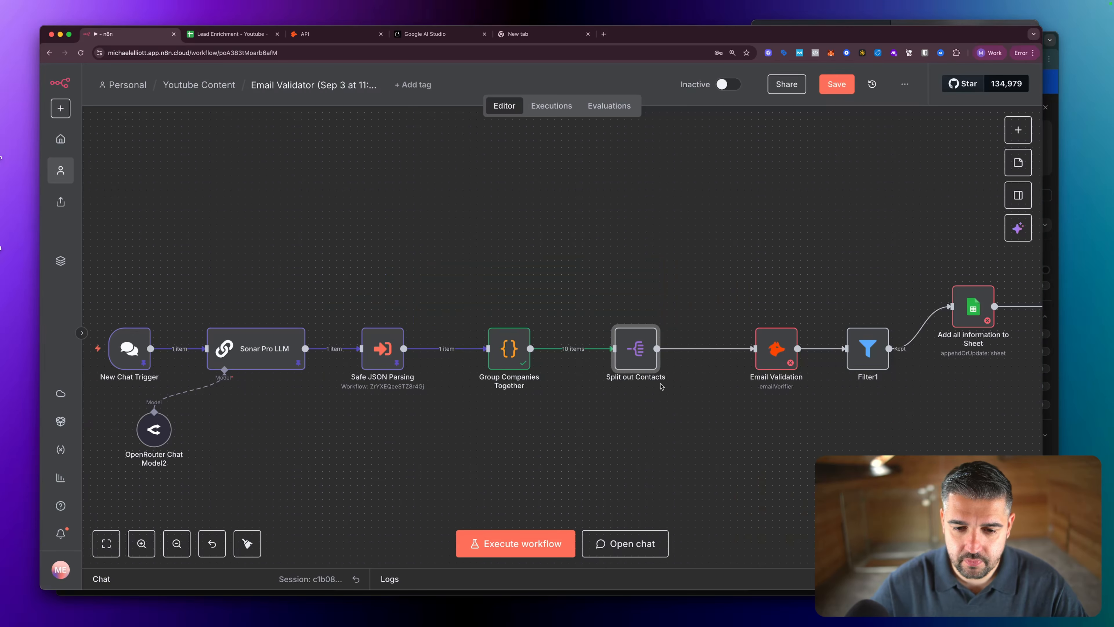
Execute the Split out Contacts node on its own with its existing split field.
right_click(630, 355)
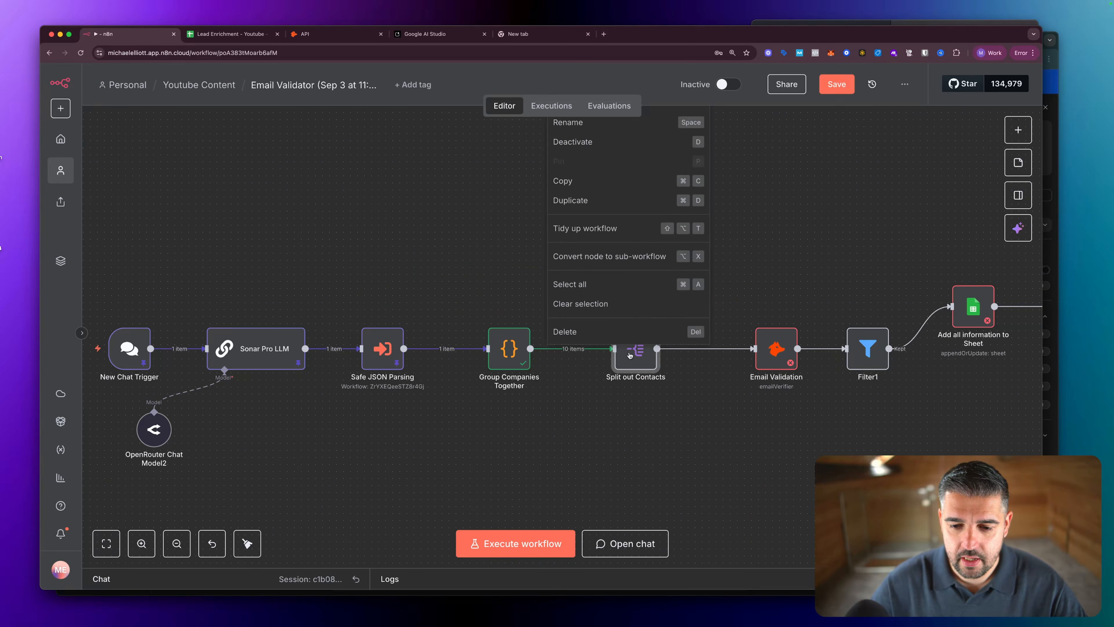
scroll(500, 180, up, 3)
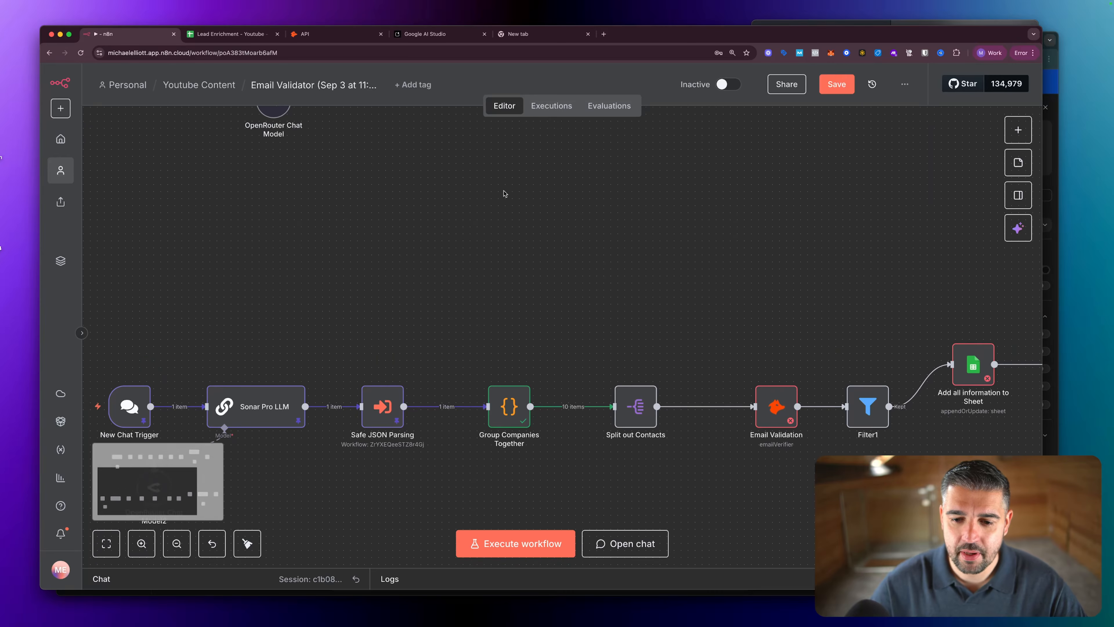
right_click(639, 421)
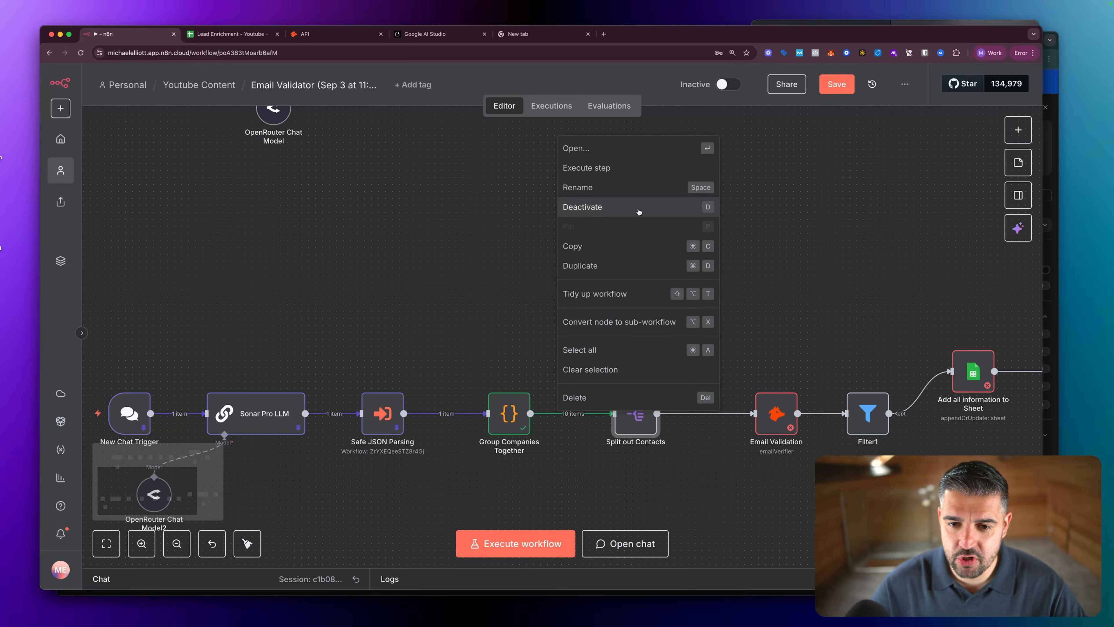
click(623, 172)
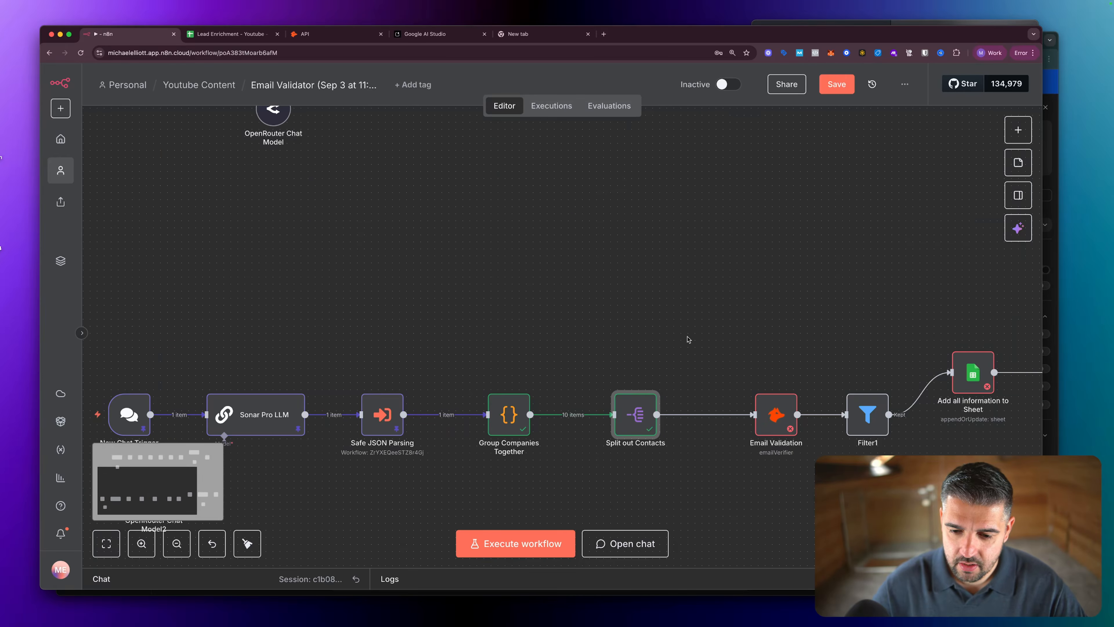
Replace the Split out Contacts node's field to split out with the input's contacts field and execute the node.
scroll(666, 351, right, 1)
double_click(626, 416)
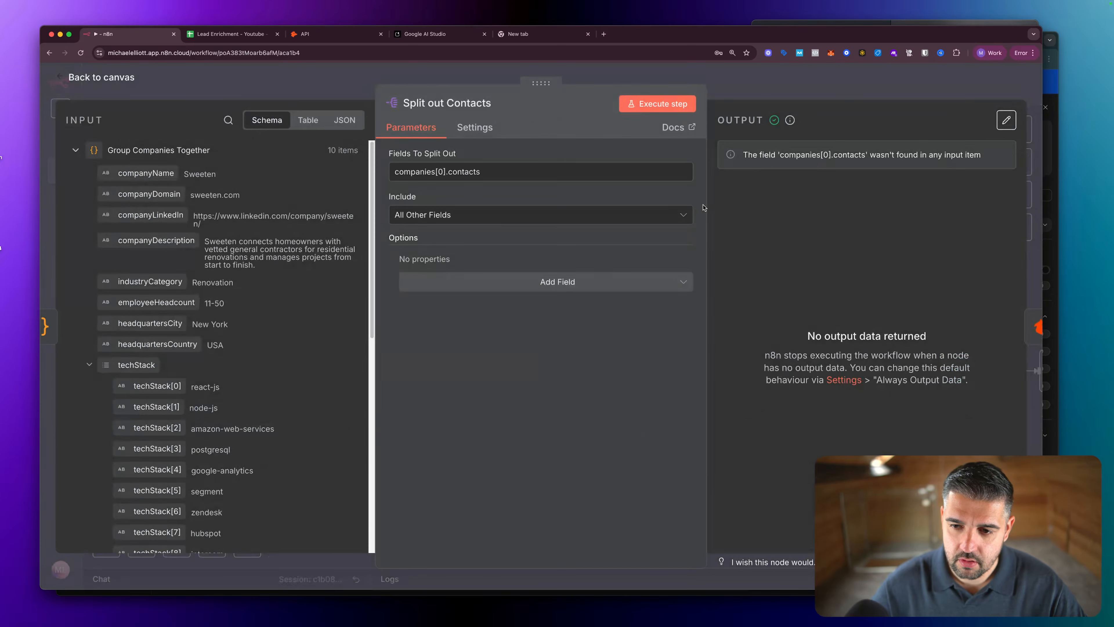
triple_click(465, 172)
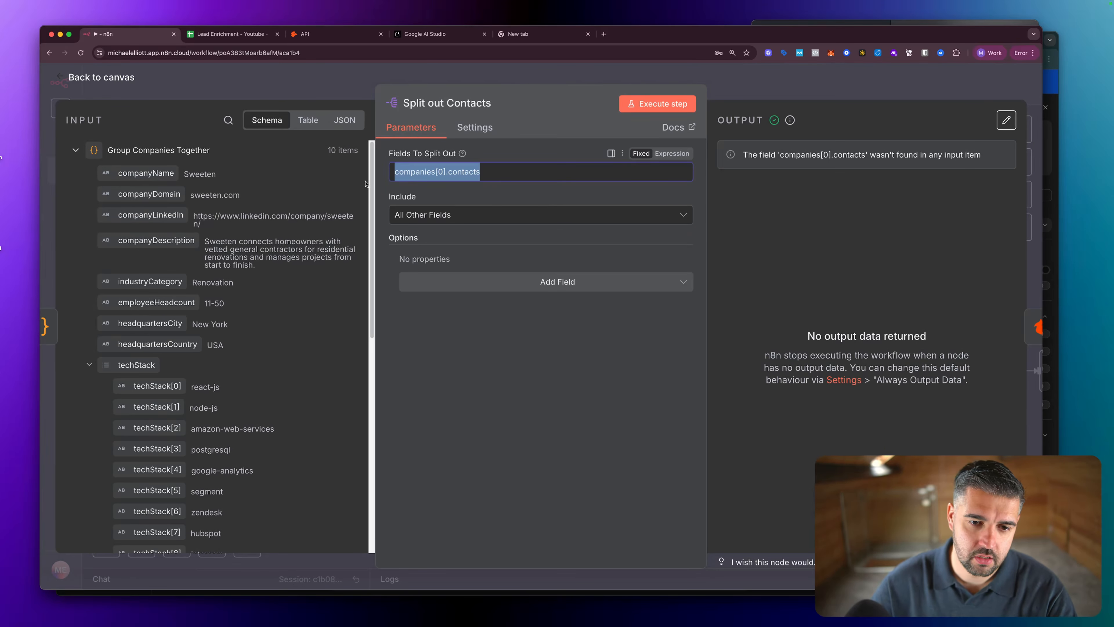
key(BackSpace)
scroll(210, 289, down, 2)
scroll(210, 290, down, 6)
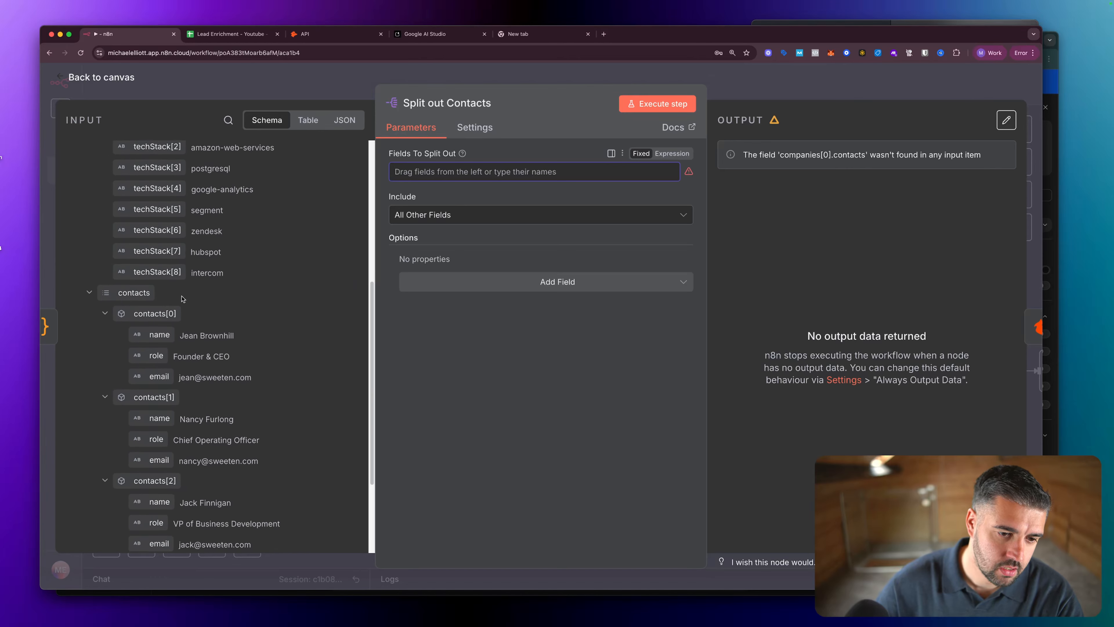
drag(133, 289, 412, 172)
click(651, 110)
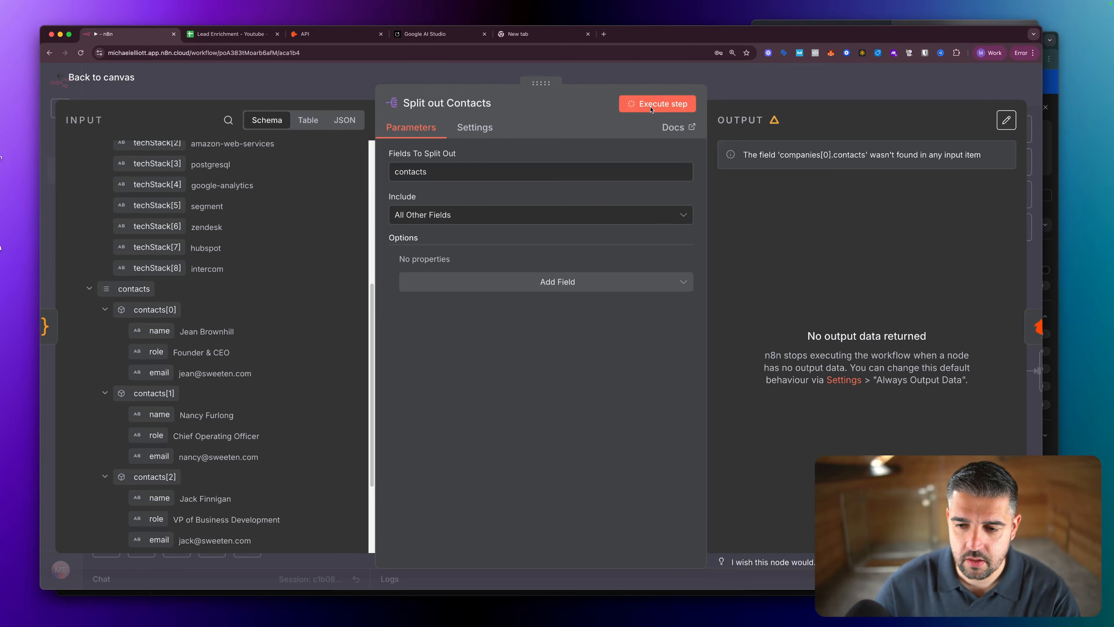
Compare the Split out Contacts output rows with the contacts column of the Group Companies Together output, and return to the canvas.
scroll(871, 336, down, 4)
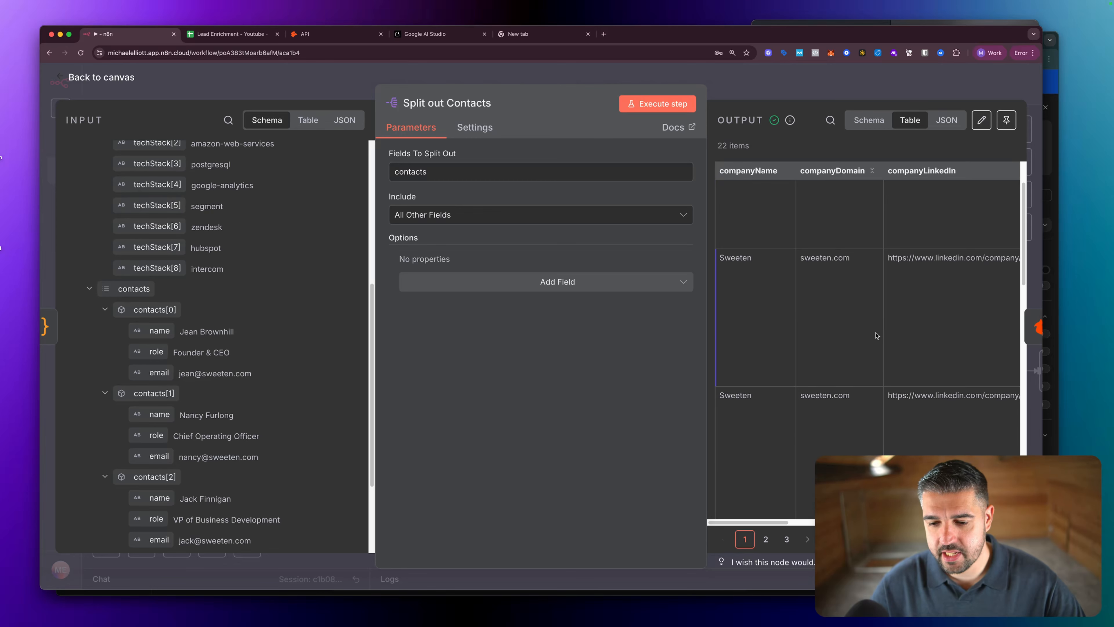
scroll(871, 336, down, 5)
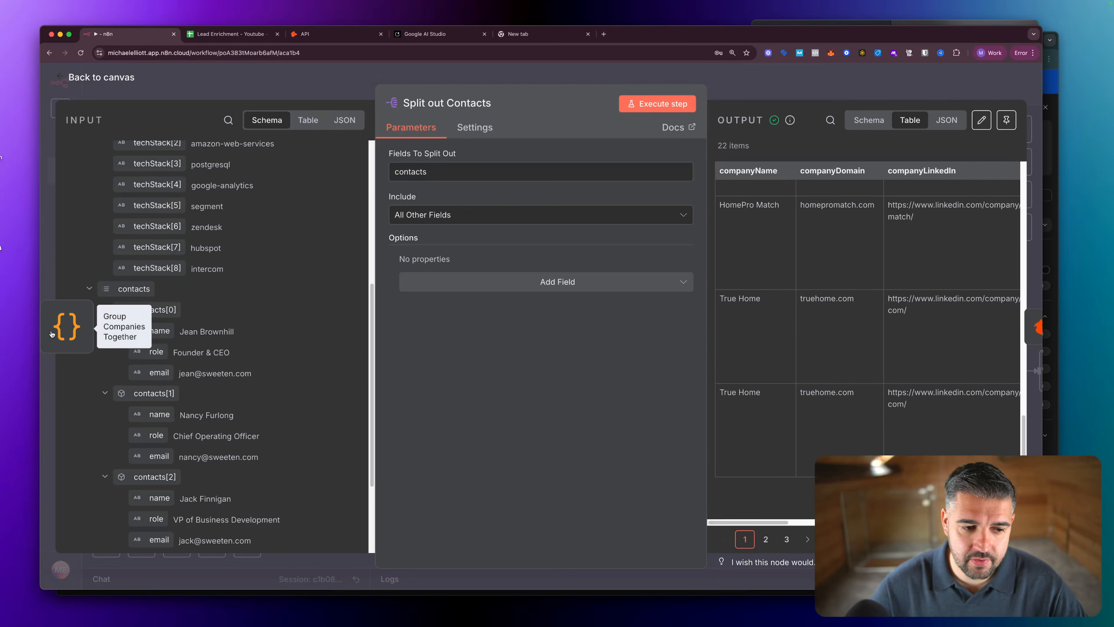
click(44, 326)
scroll(916, 290, right, 6)
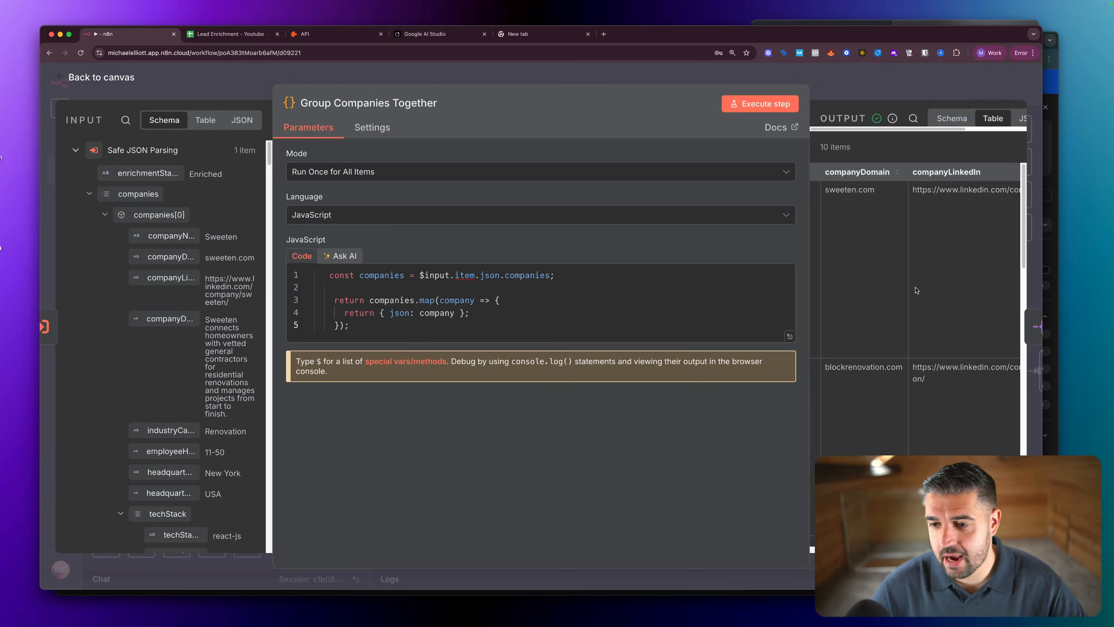
scroll(915, 291, right, 8)
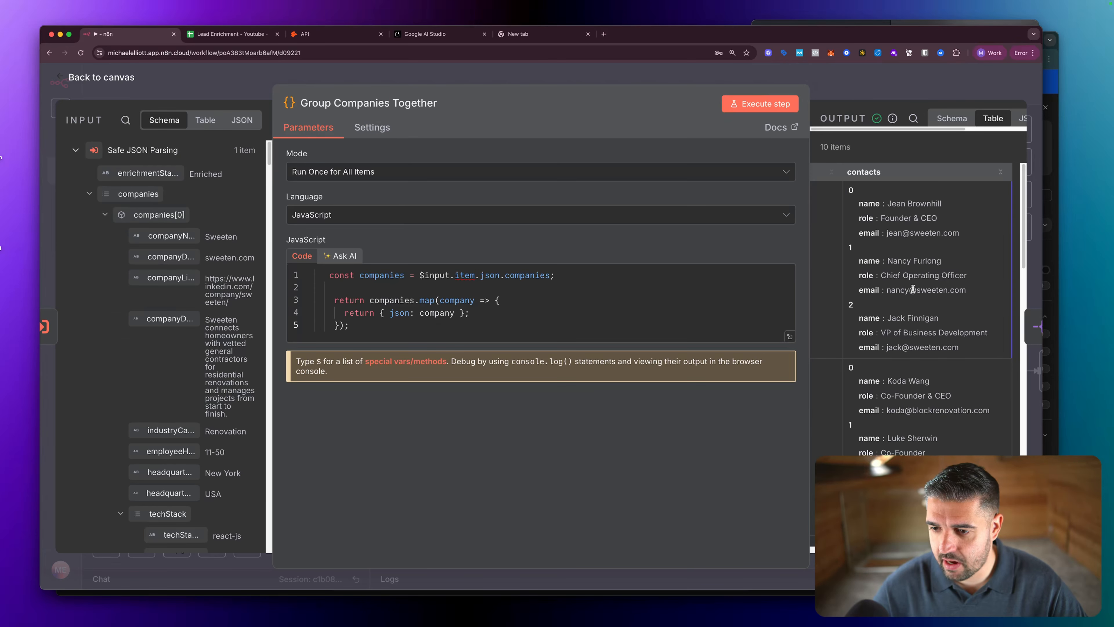
scroll(913, 289, down, 1)
scroll(903, 275, down, 10)
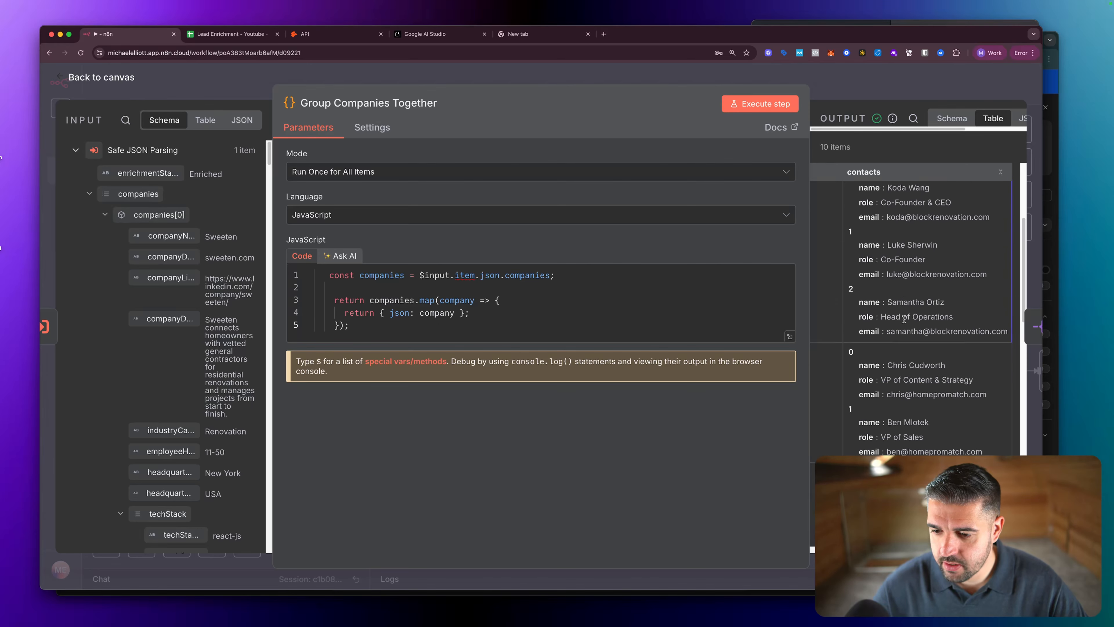
scroll(903, 343, down, 10)
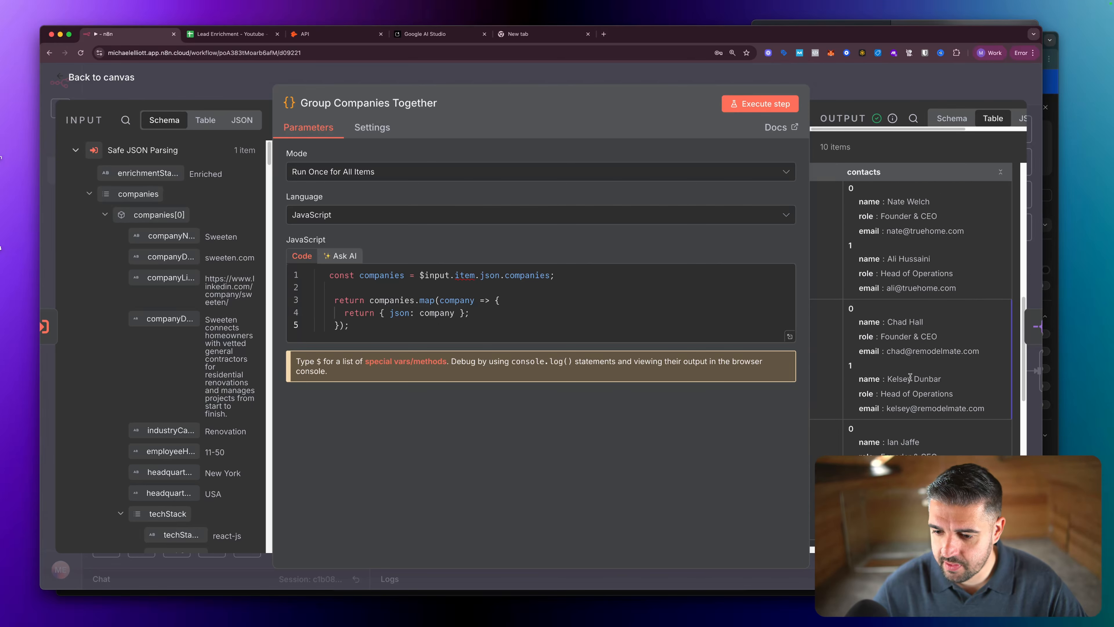
scroll(910, 377, down, 8)
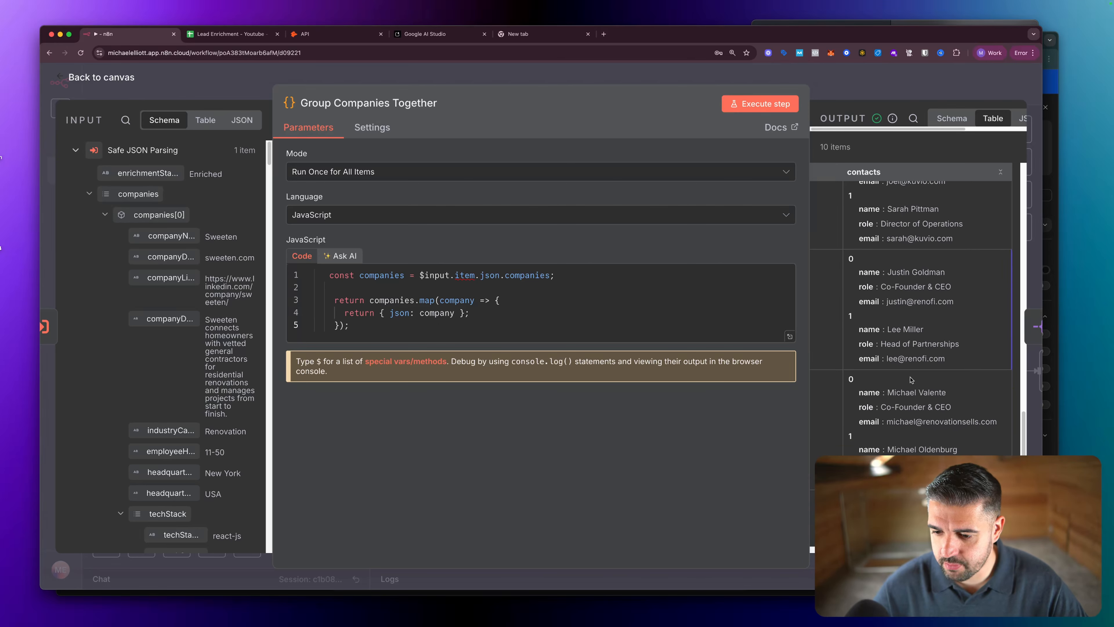
scroll(889, 325, up, 20)
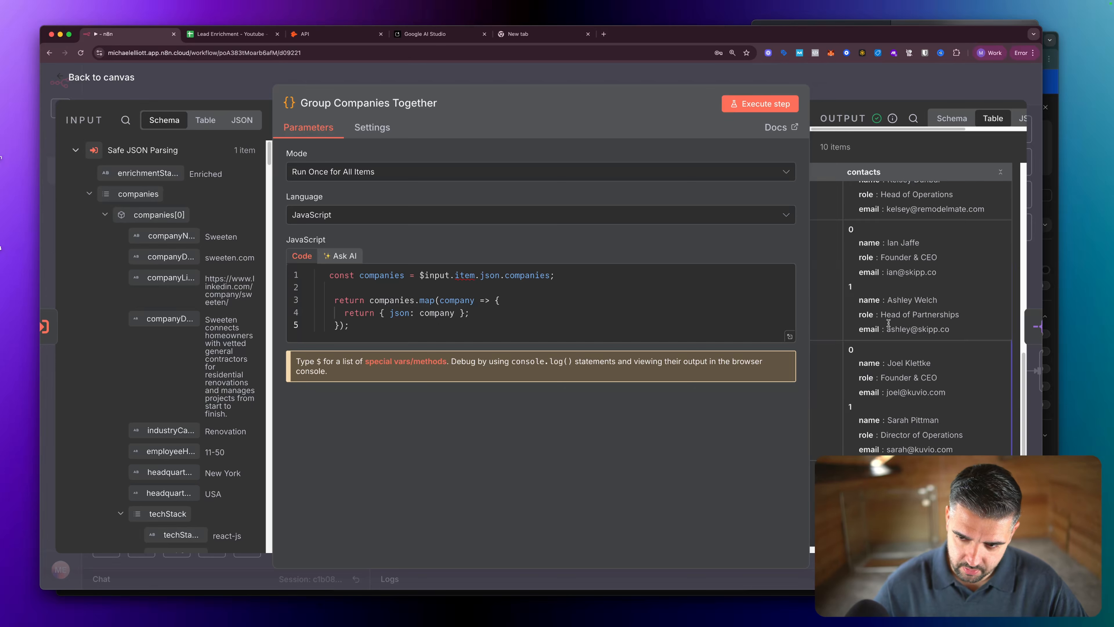
key(Escape)
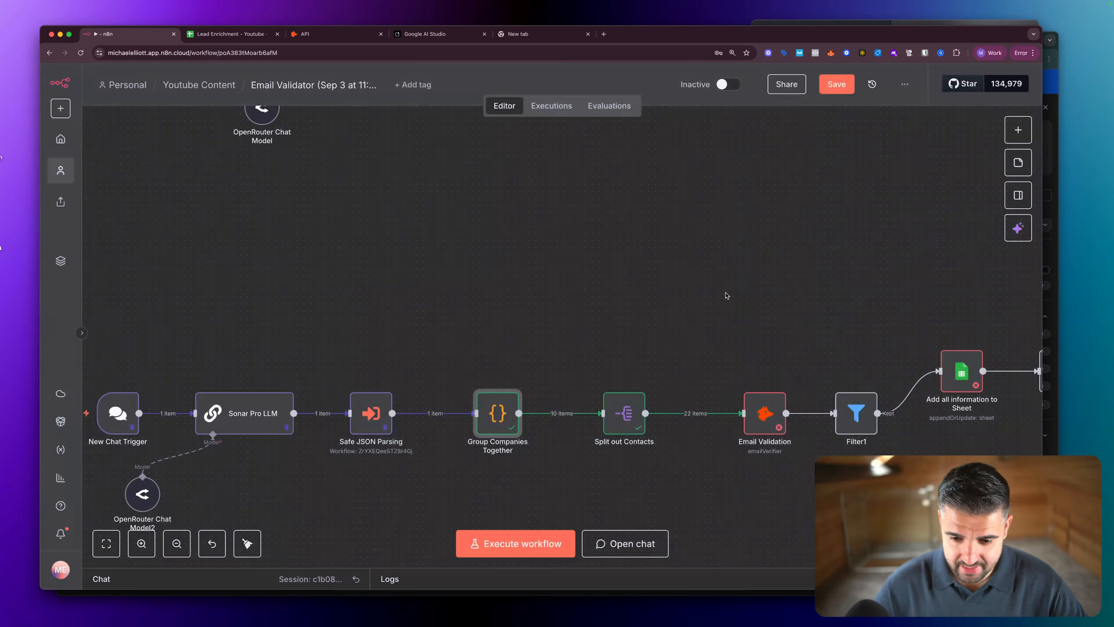
Pin the outputs of the Group Companies Together and Split out Contacts nodes.
scroll(685, 312, right, 5)
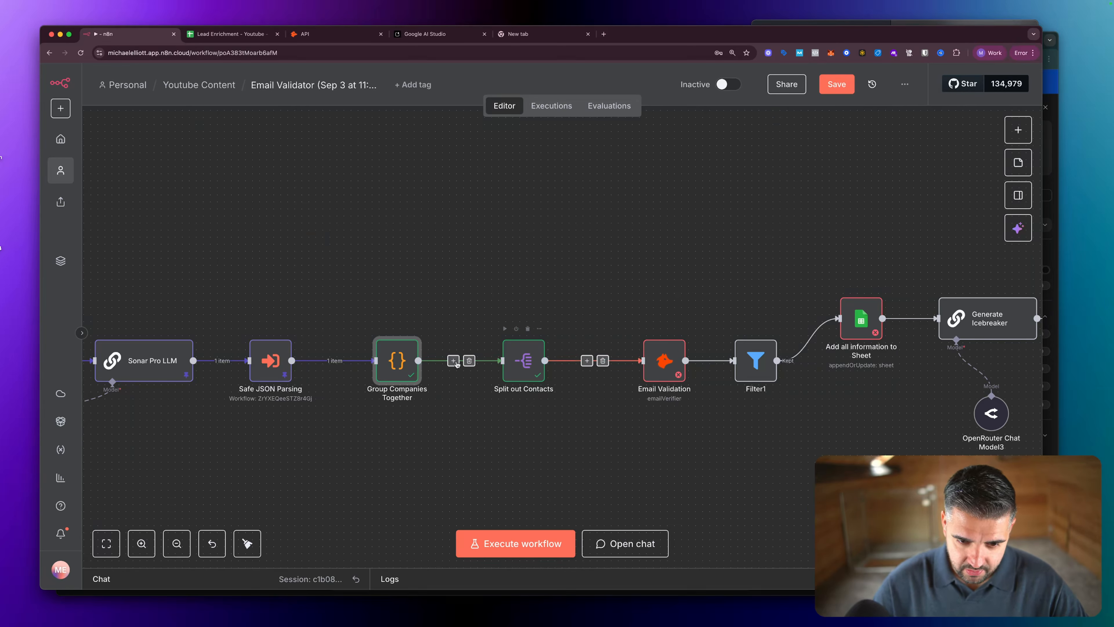
key(p)
key(Right)
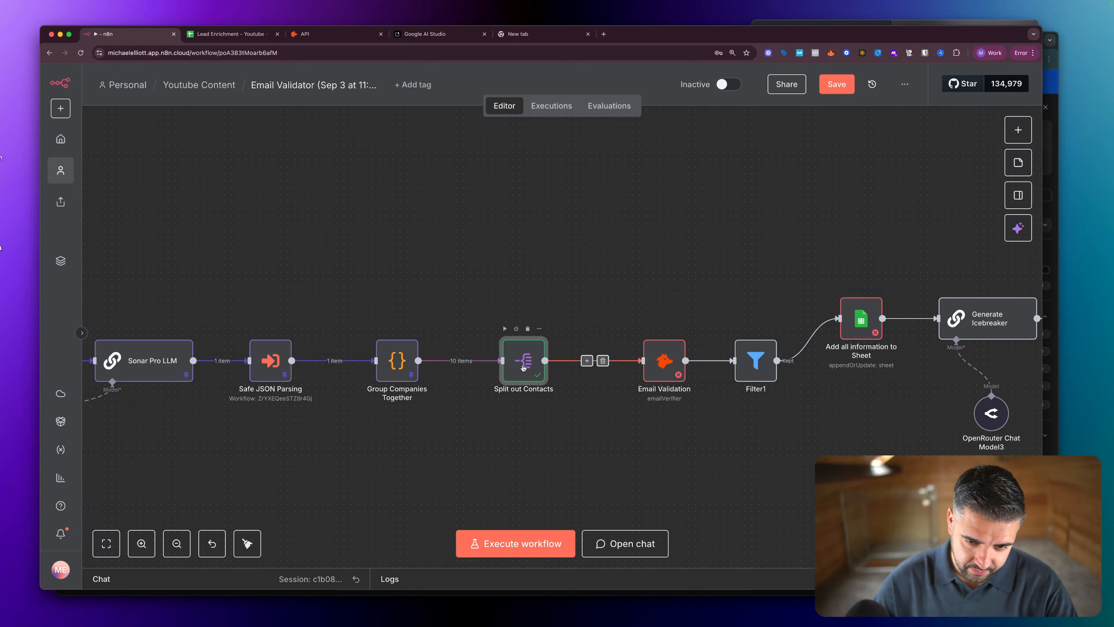
key(p)
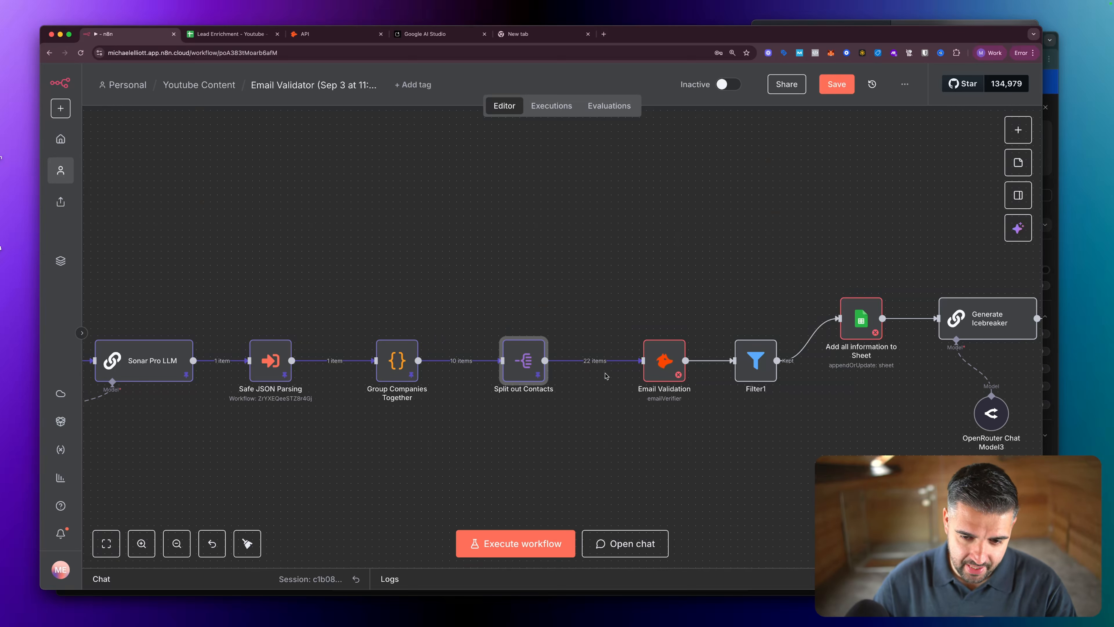
click(665, 367)
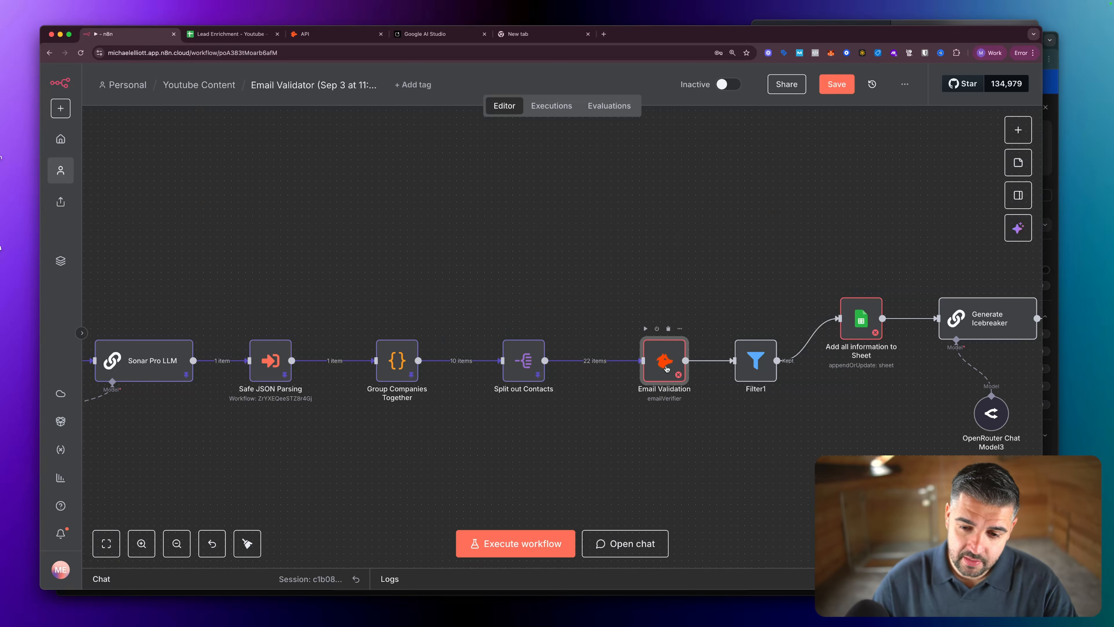
Copy all the JavaScript from the Group Companies Together node, switch to Google AI Studio and start a new chat.
double_click(389, 372)
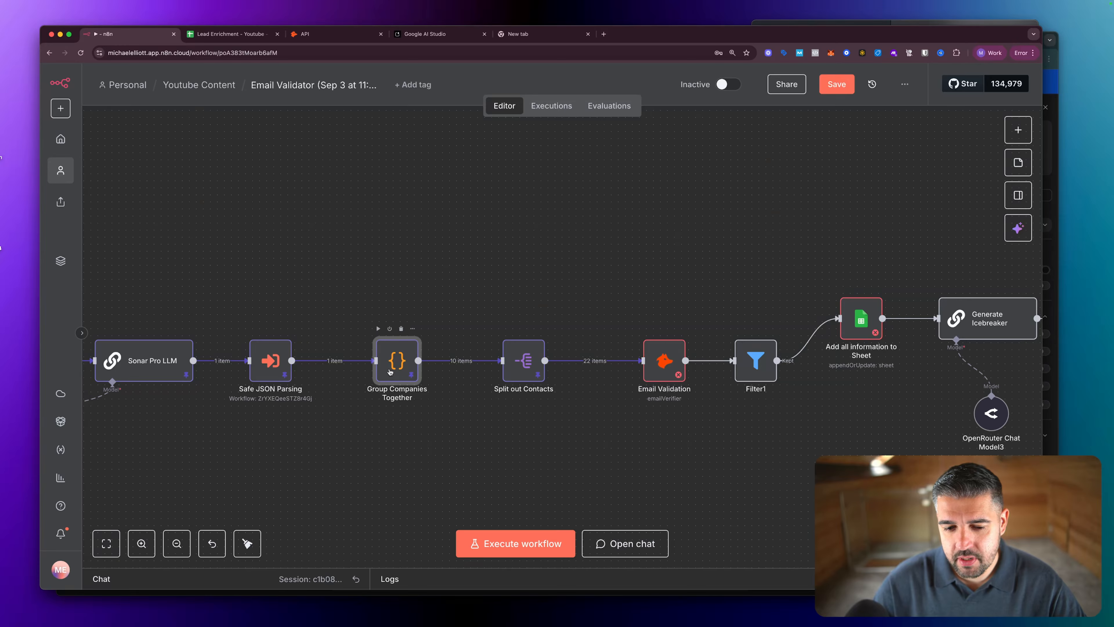
drag(381, 328, 316, 273)
key(super+c)
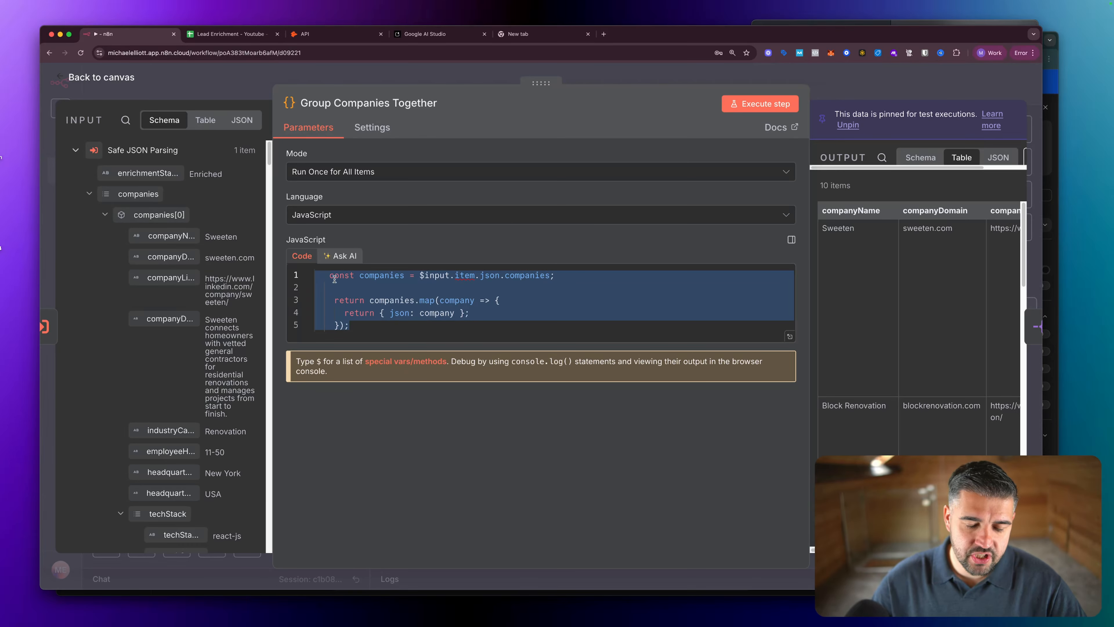
click(424, 34)
click(67, 113)
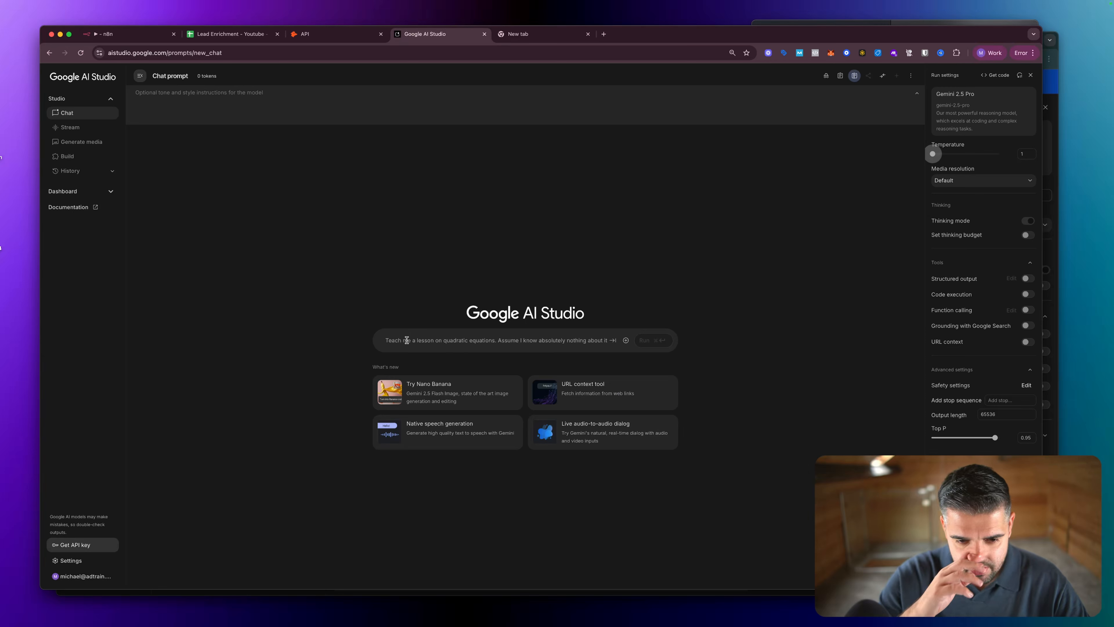
Begin the chat prompt with "Please can you tell me exactly what the below JSON (that".
text(Please)
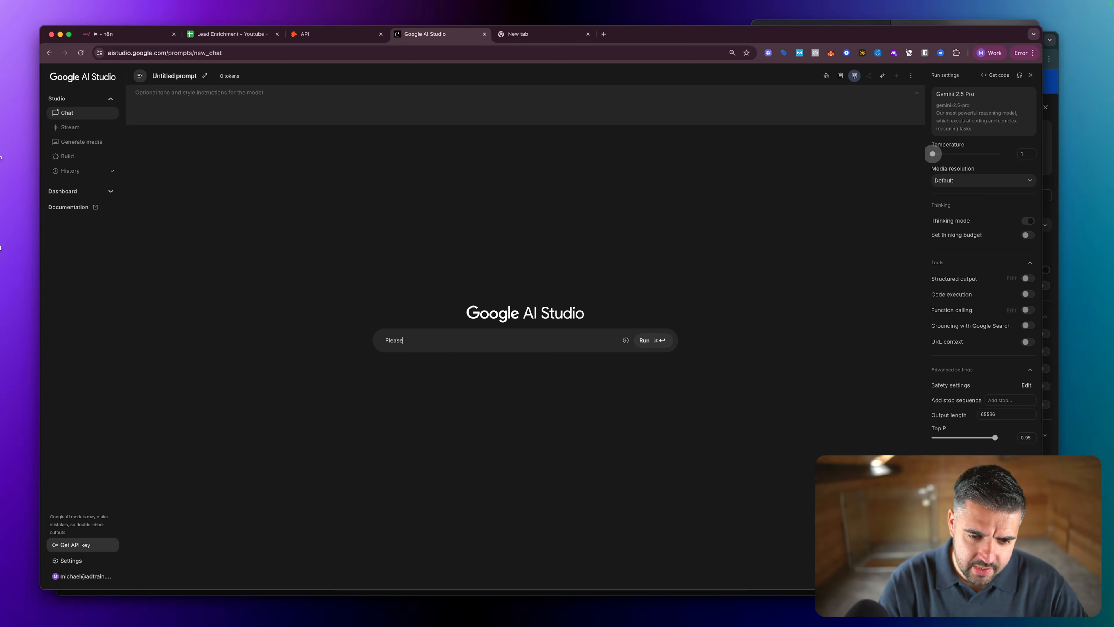
text( can you tell me ex)
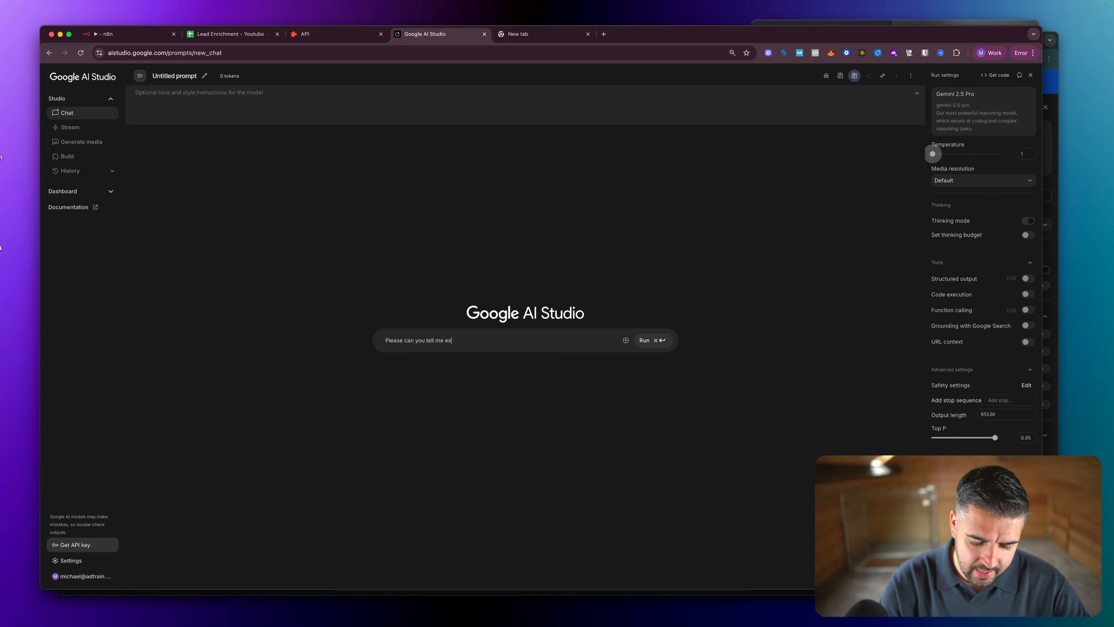
text(actly what the below JSON does)
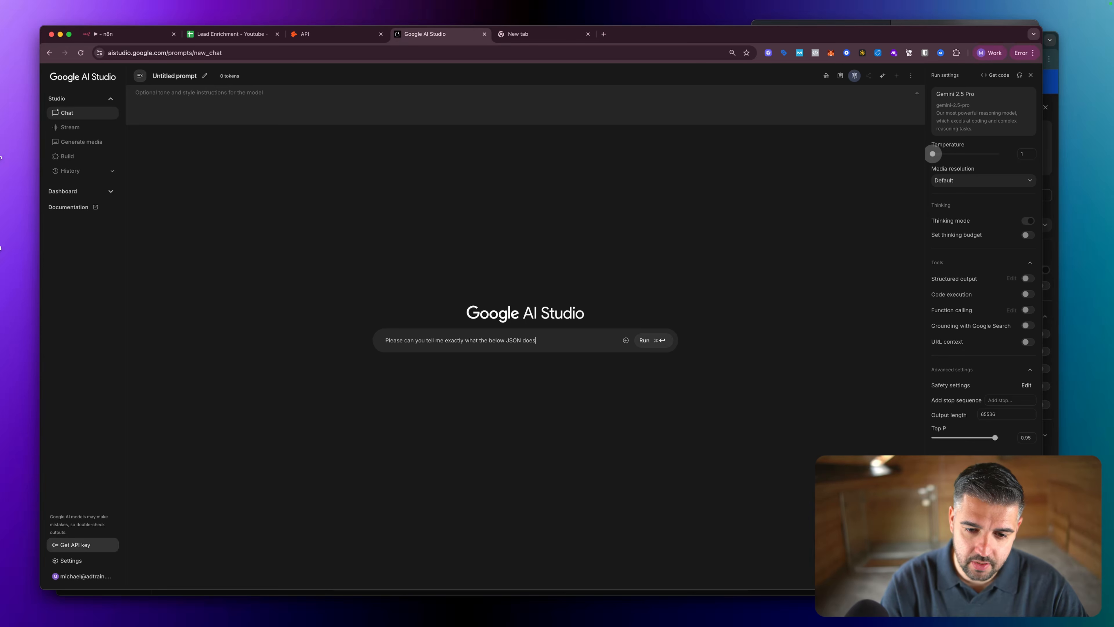
key(BackSpace)
key(BackSpace)
key(BackSpace)
key(BackSpace)
text((that)
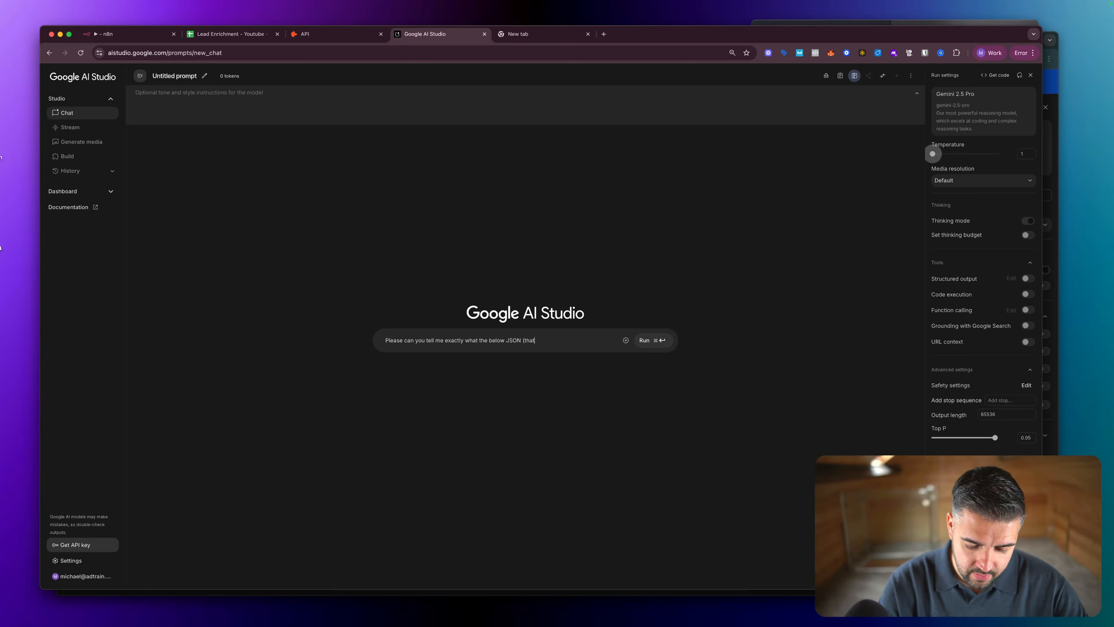
Finish the prompt asking exactly what the JSON from inside an n8n code node does, add the copied code, run it and read the summary.
text( was inside of a cod)
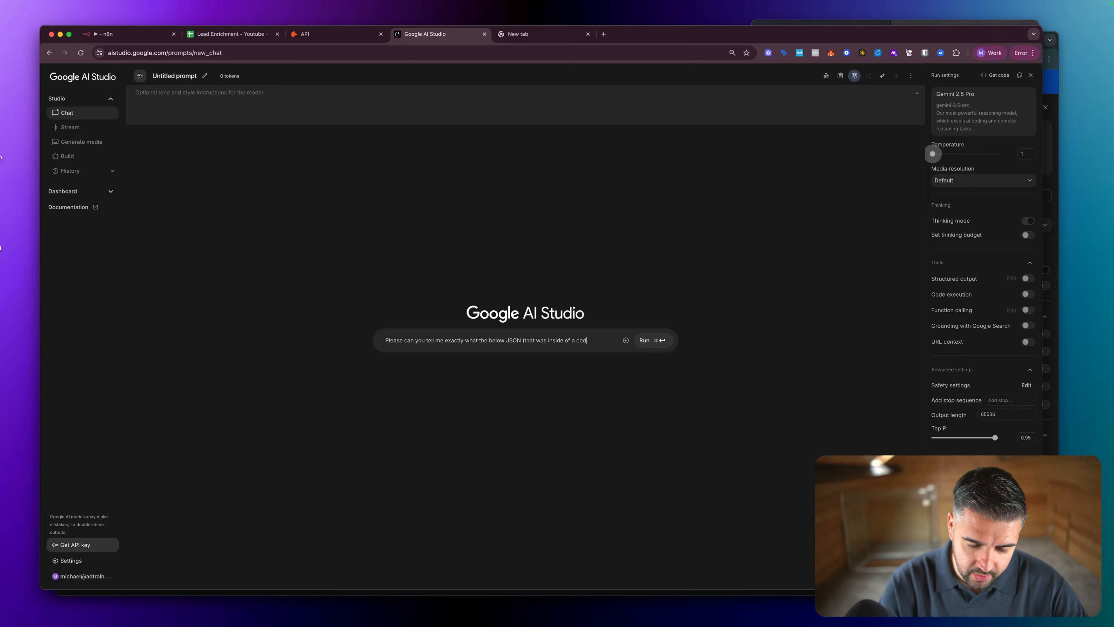
text(e node in n8n)
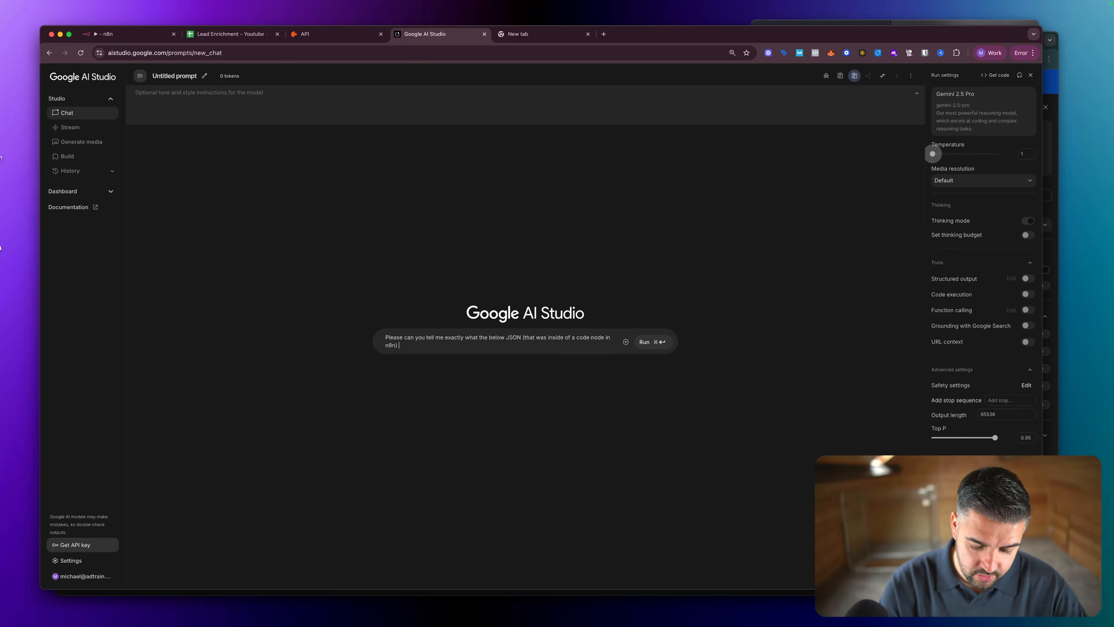
text() does:)
key(Return)
key(Return)
key(super+v)
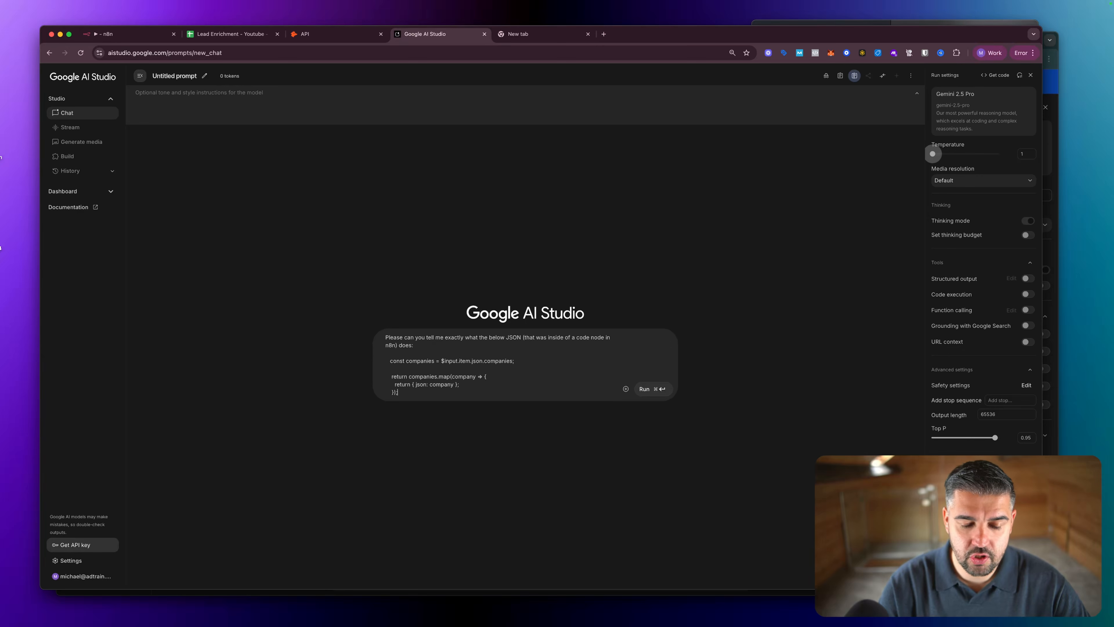
click(647, 388)
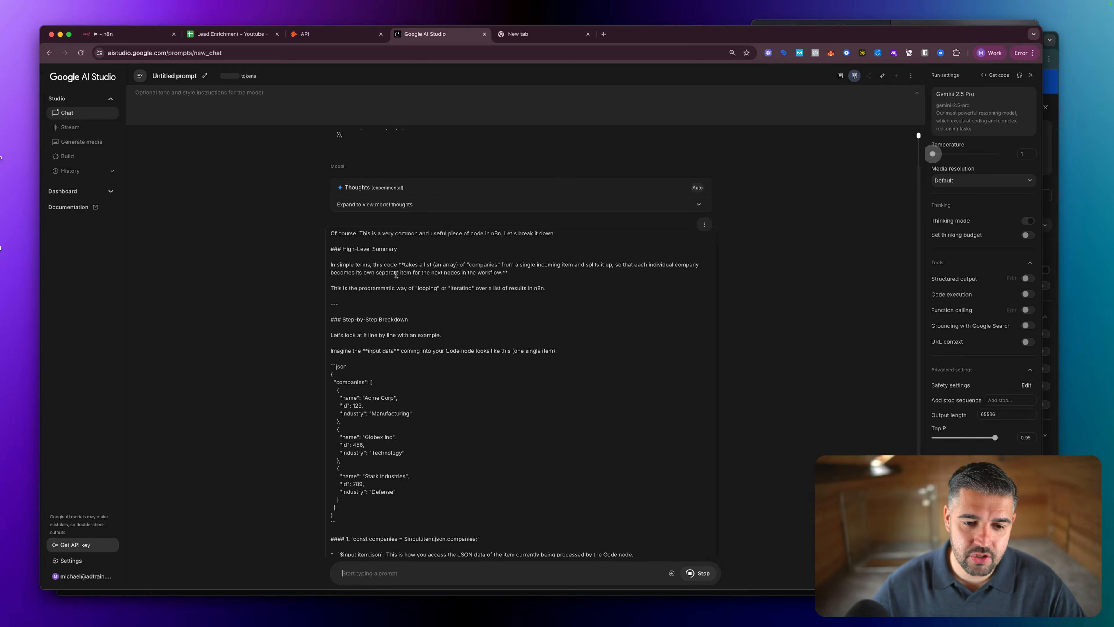
drag(384, 263, 511, 266)
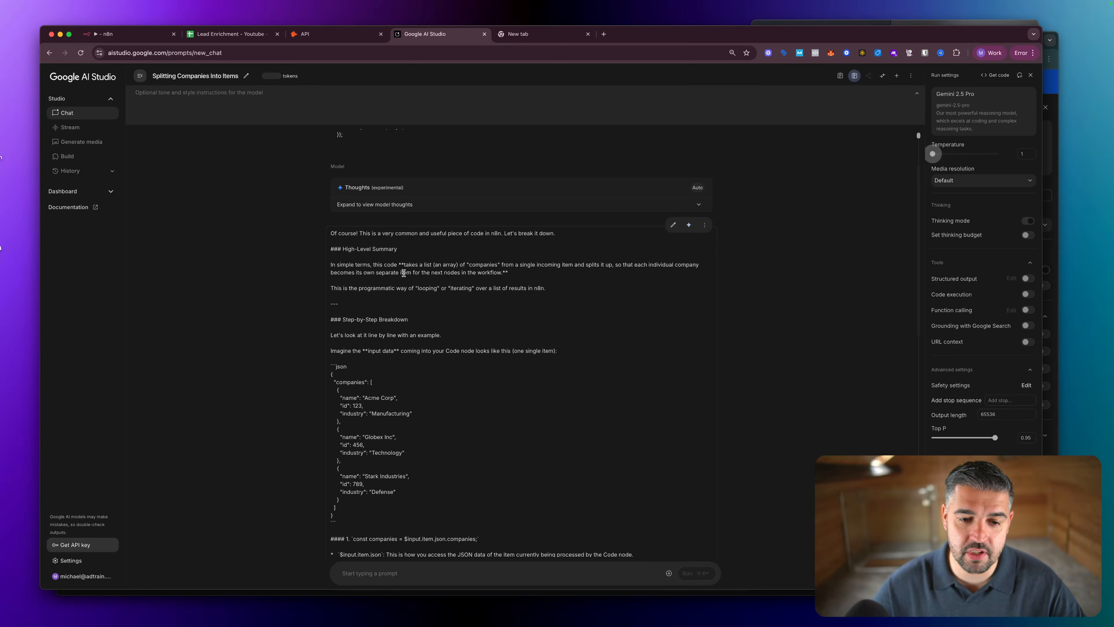
drag(373, 273, 509, 273)
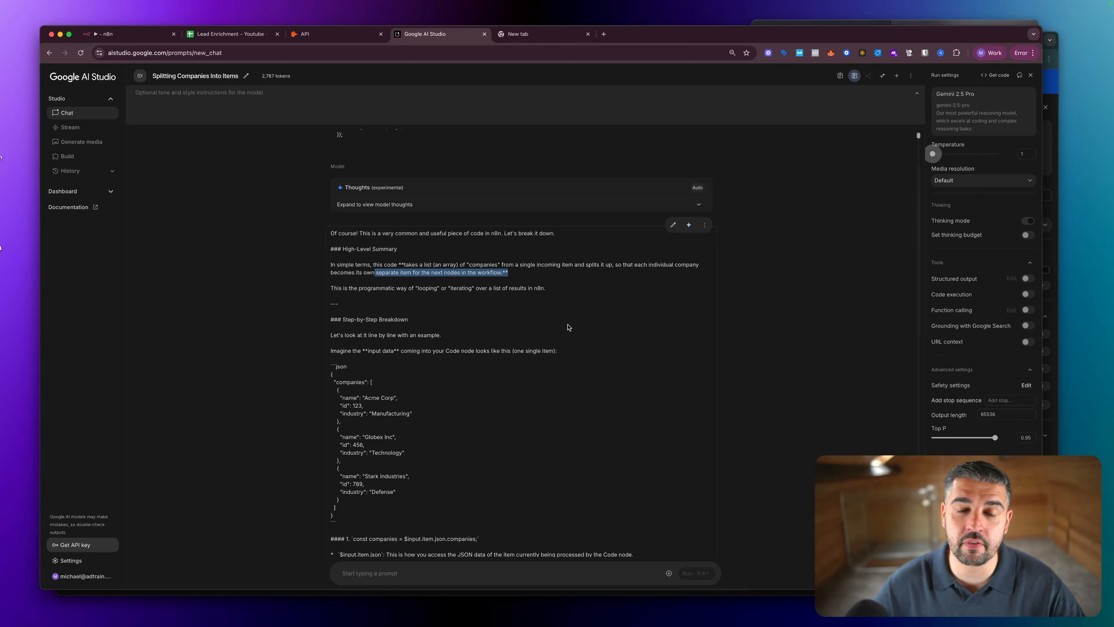
click(561, 328)
scroll(450, 316, up, 2)
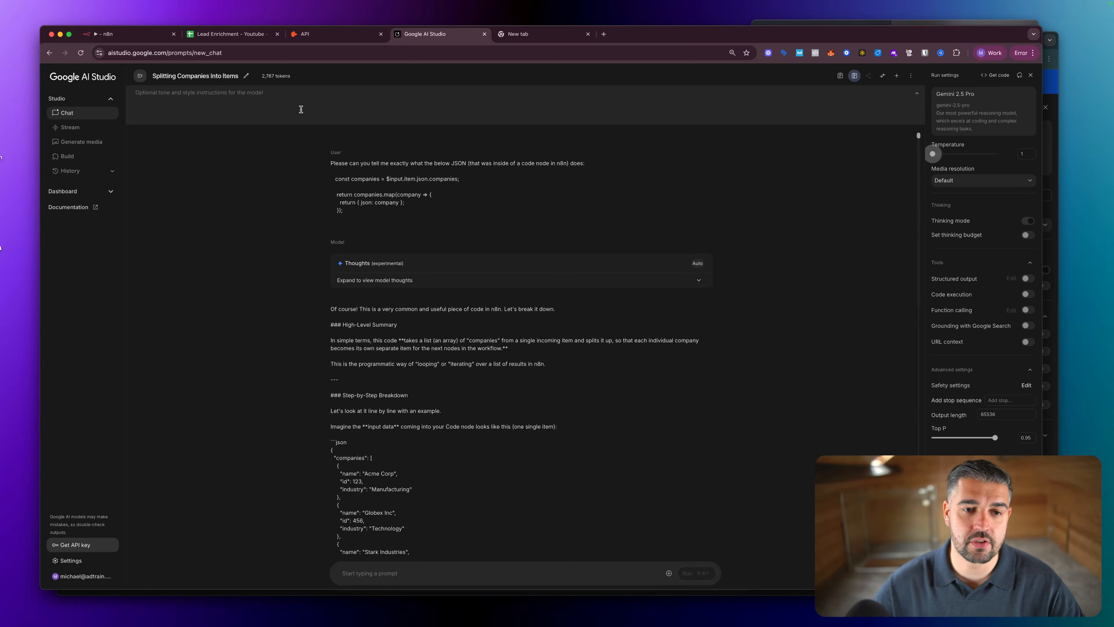
Switch to the n8n workflow, map the contact email {{ $json.contacts.email }} into the Email Validation node and execute that step.
click(118, 37)
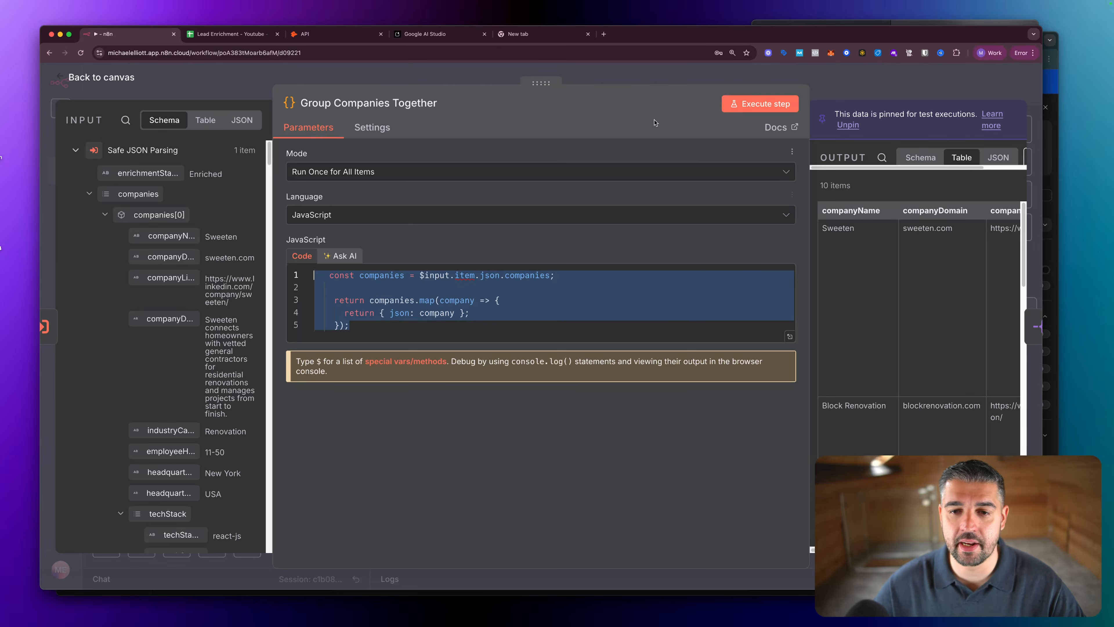
key(Escape)
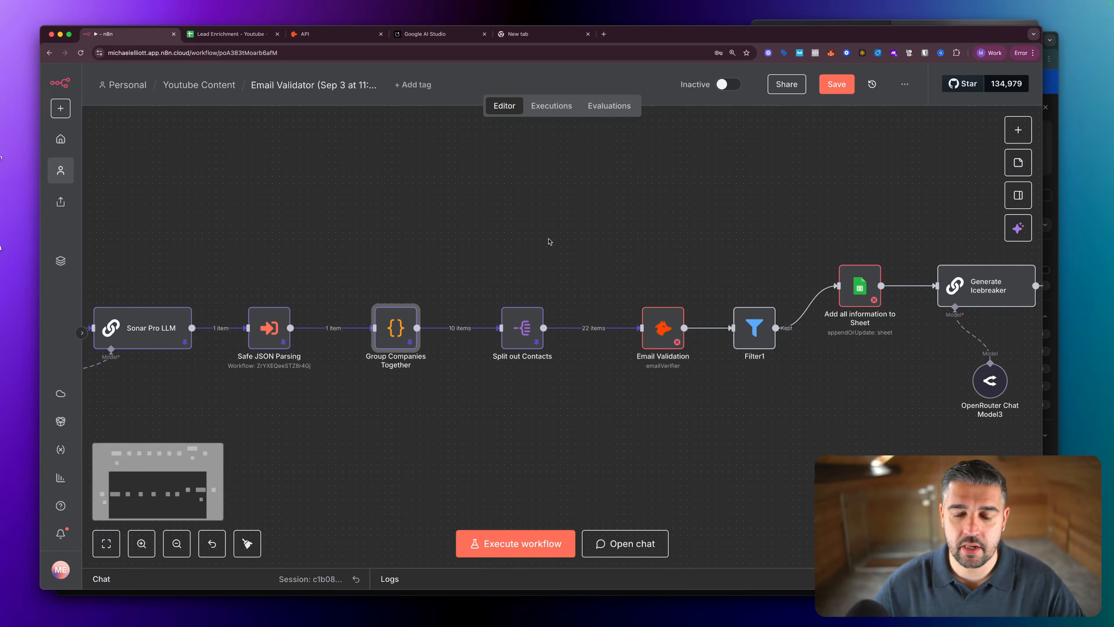
scroll(549, 242, right, 6)
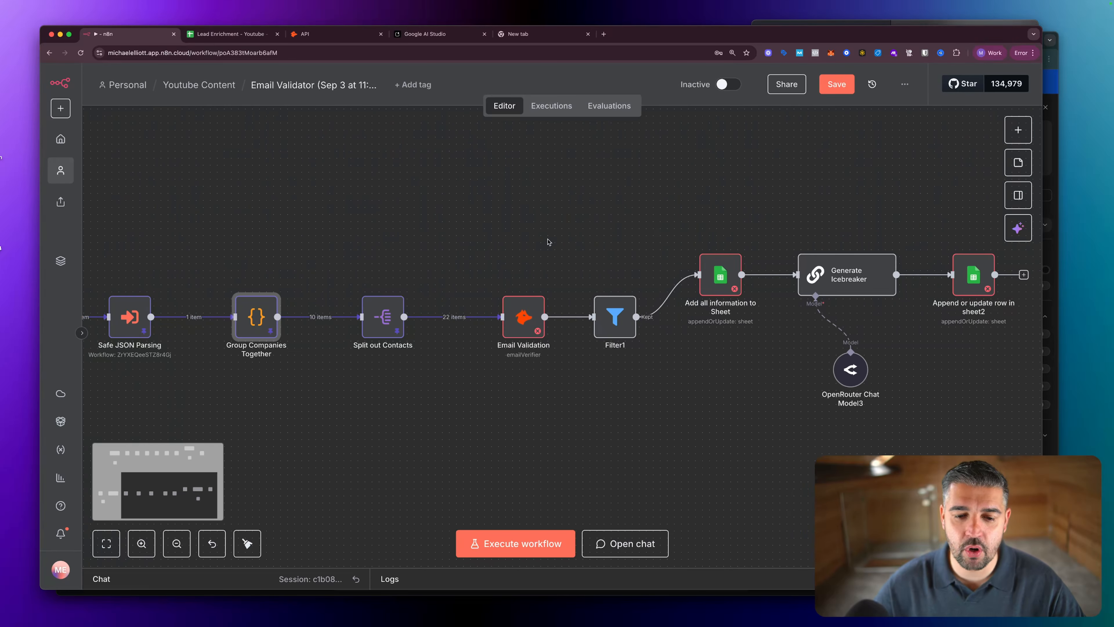
scroll(549, 243, right, 1)
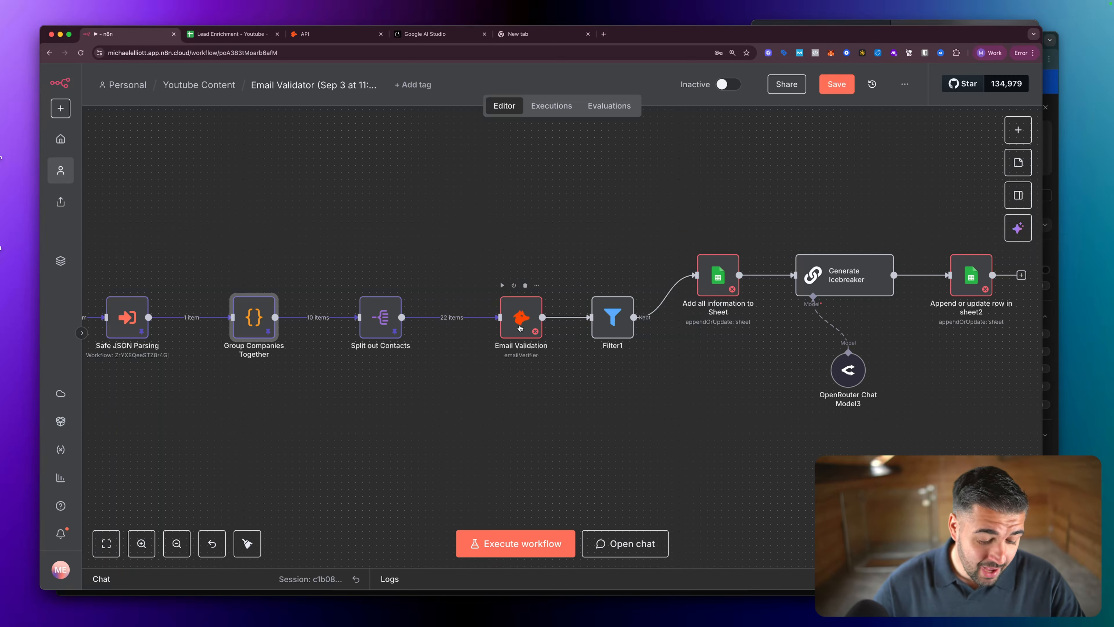
double_click(520, 327)
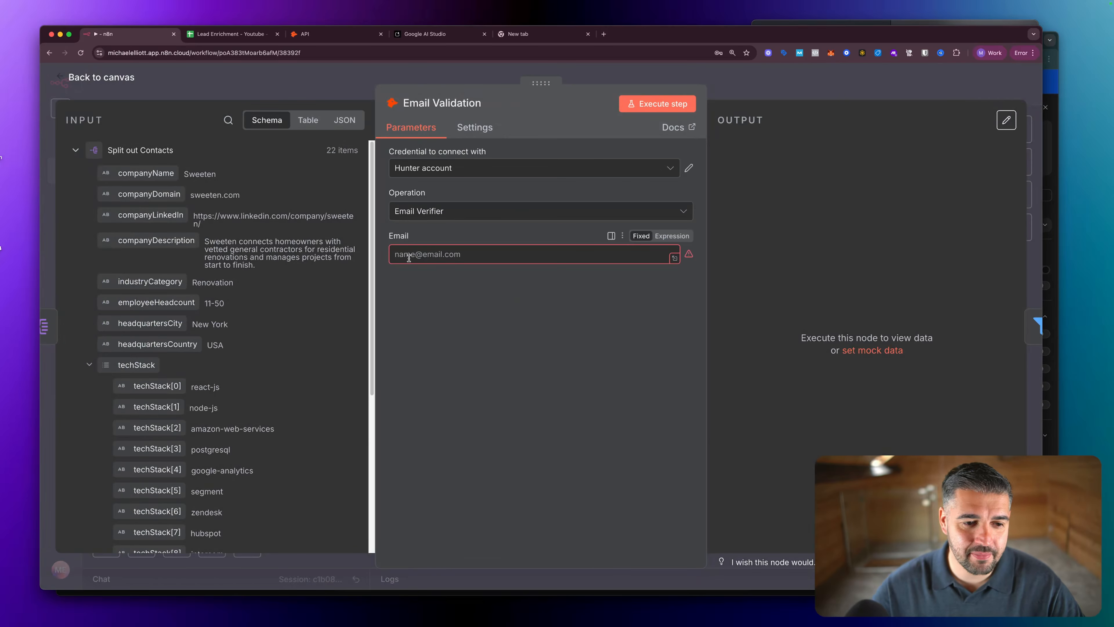
key(Escape)
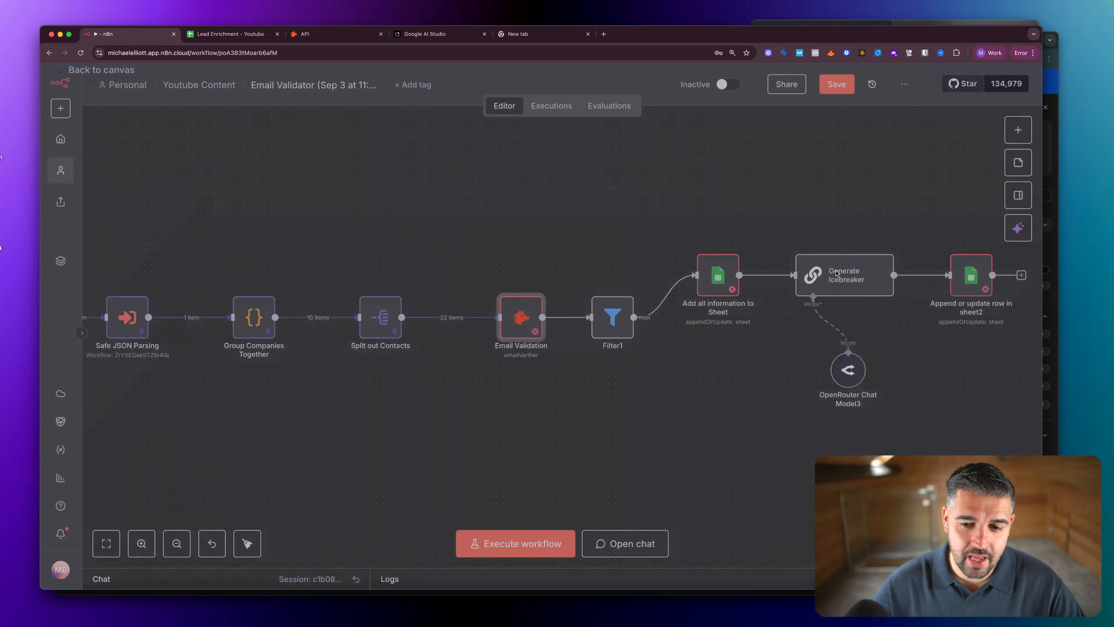
double_click(521, 321)
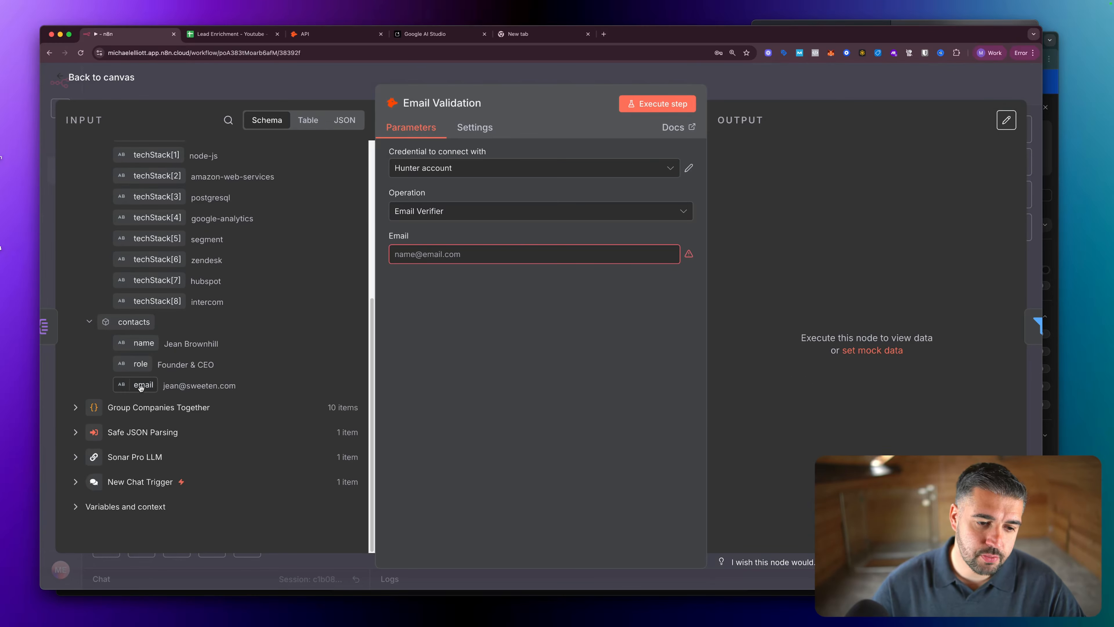
drag(143, 385, 412, 255)
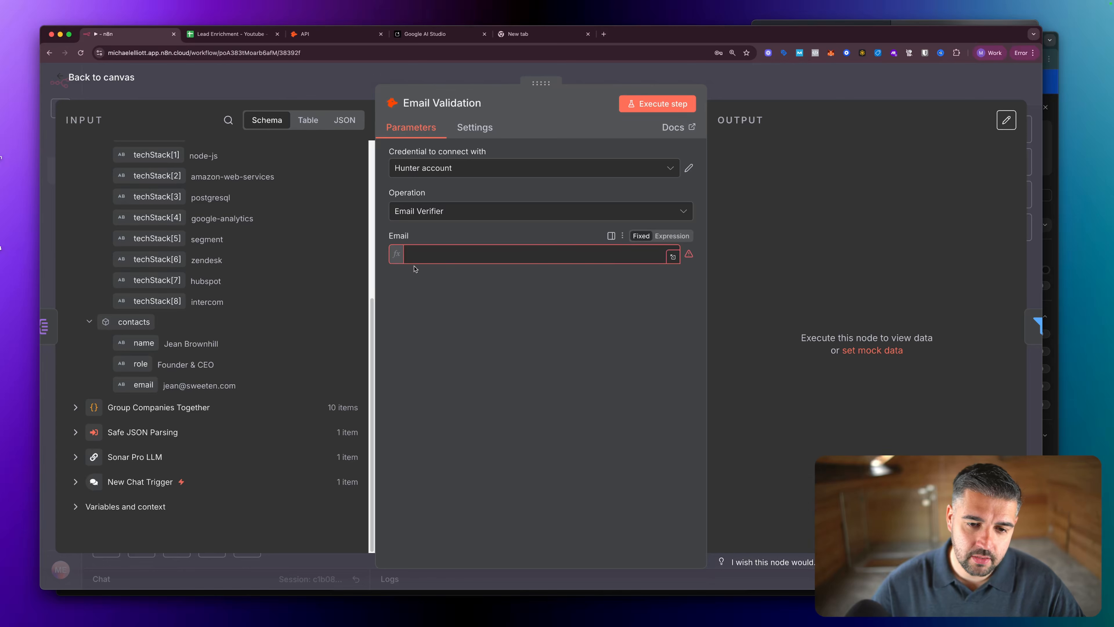
click(664, 108)
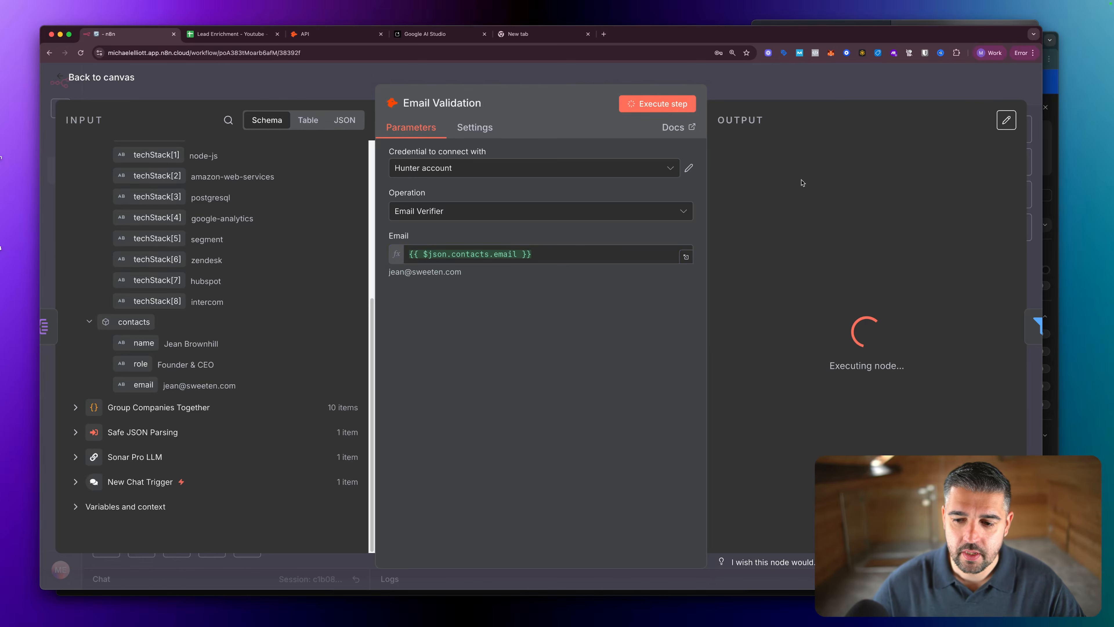
Check the credits usage in Hunter and review the Email Validation node's input data while it executes.
click(321, 39)
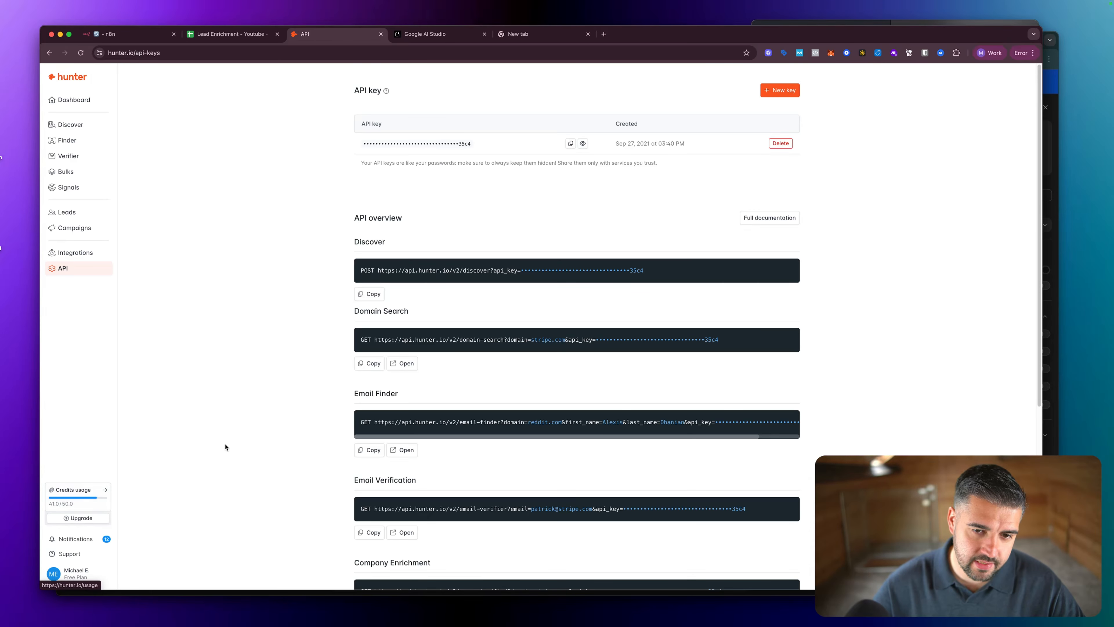
click(141, 39)
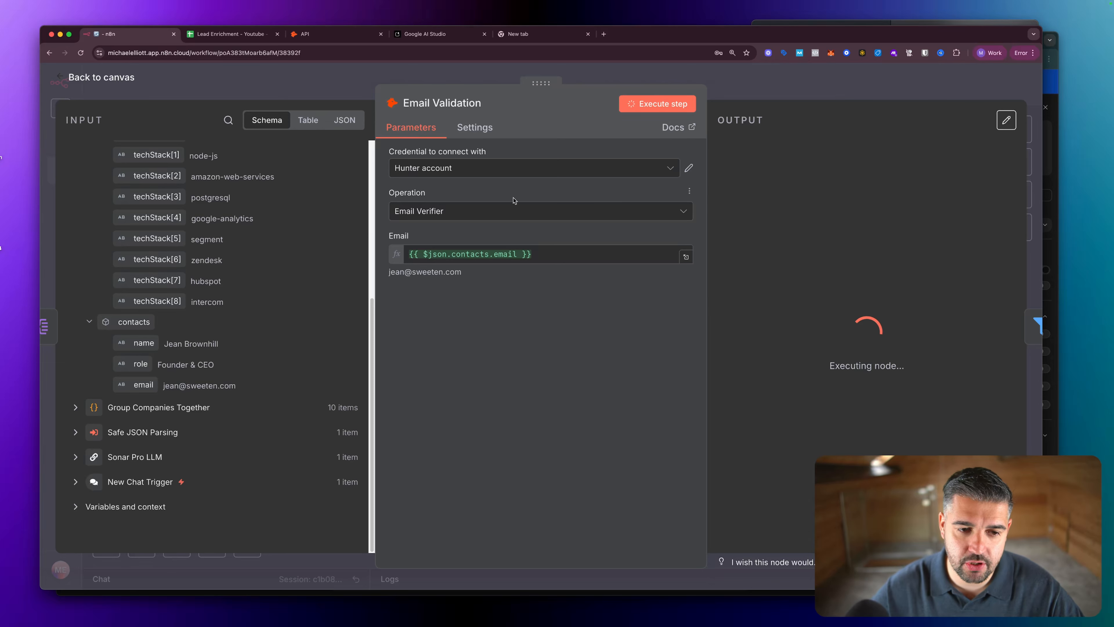
scroll(253, 245, up, 6)
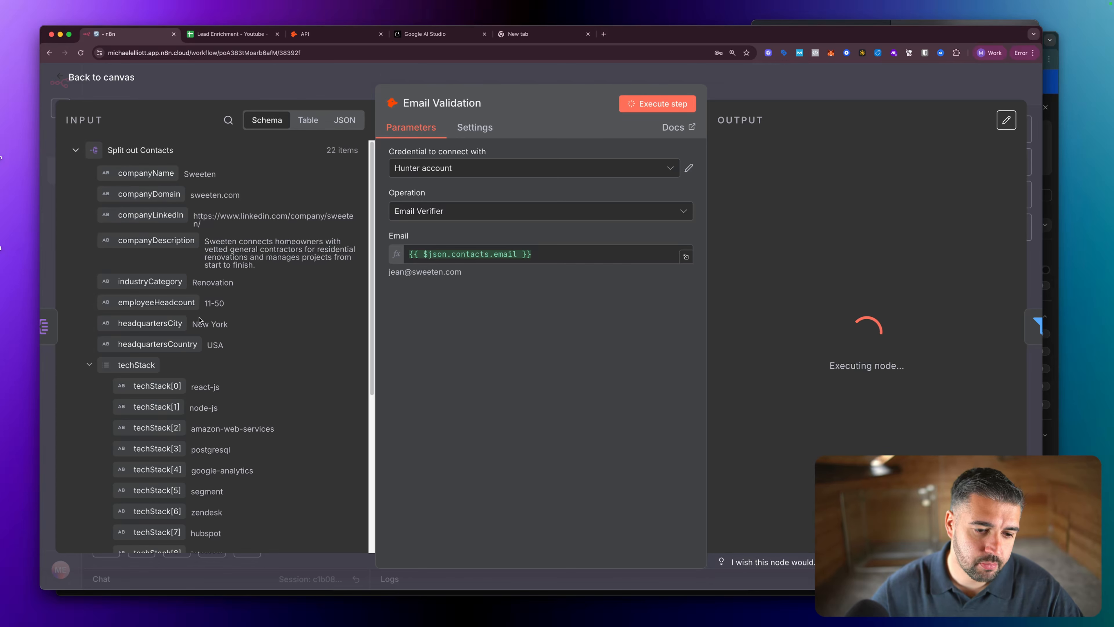
scroll(201, 318, down, 5)
scroll(209, 314, up, 5)
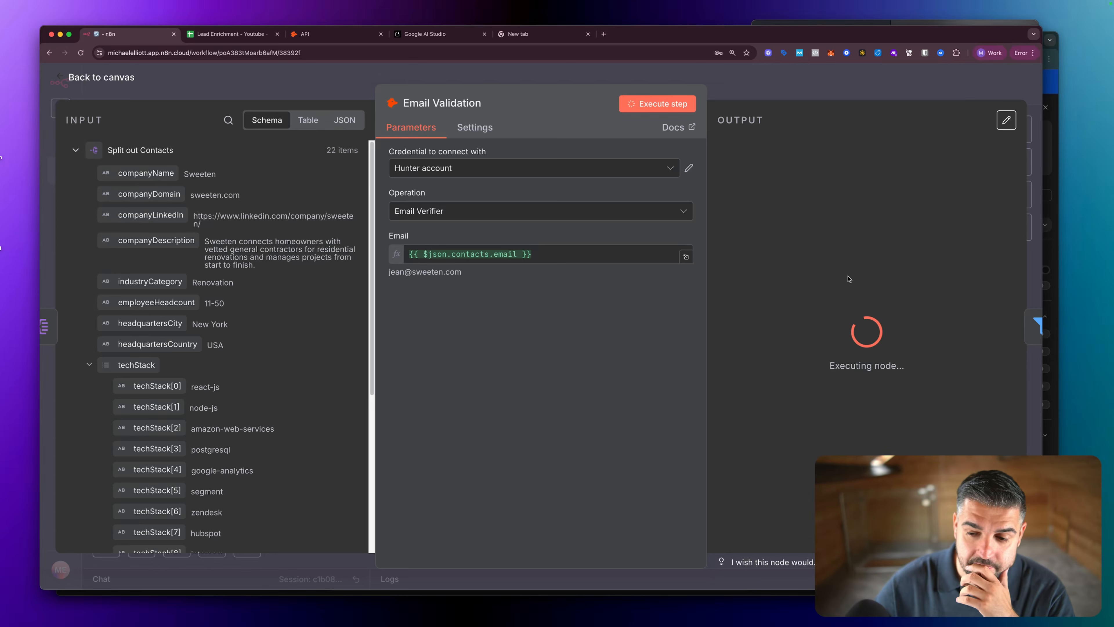
click(322, 34)
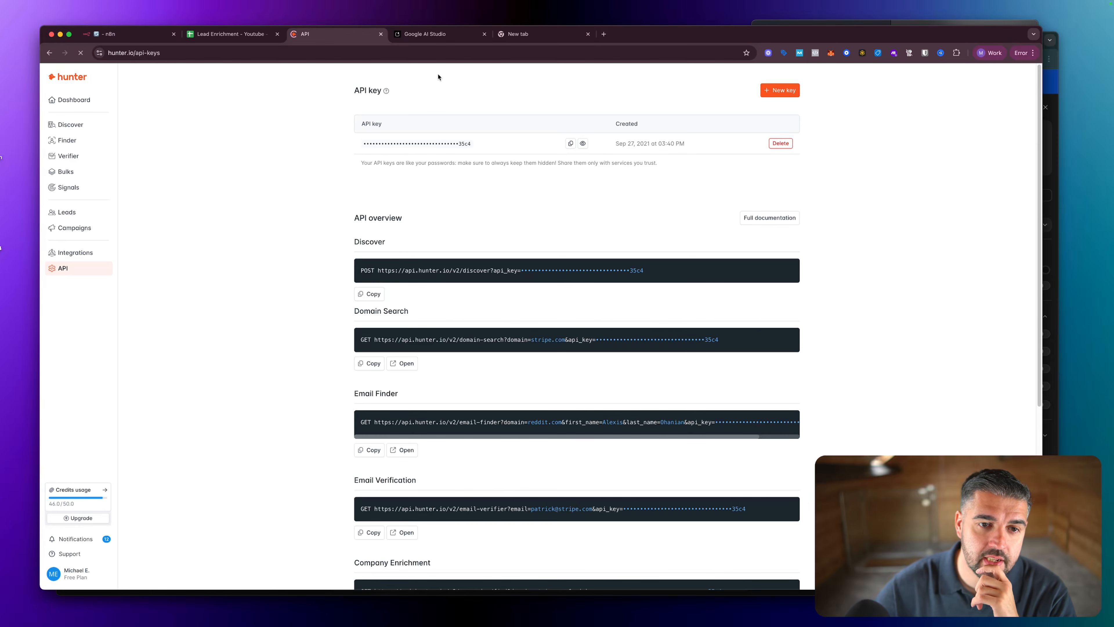
click(128, 35)
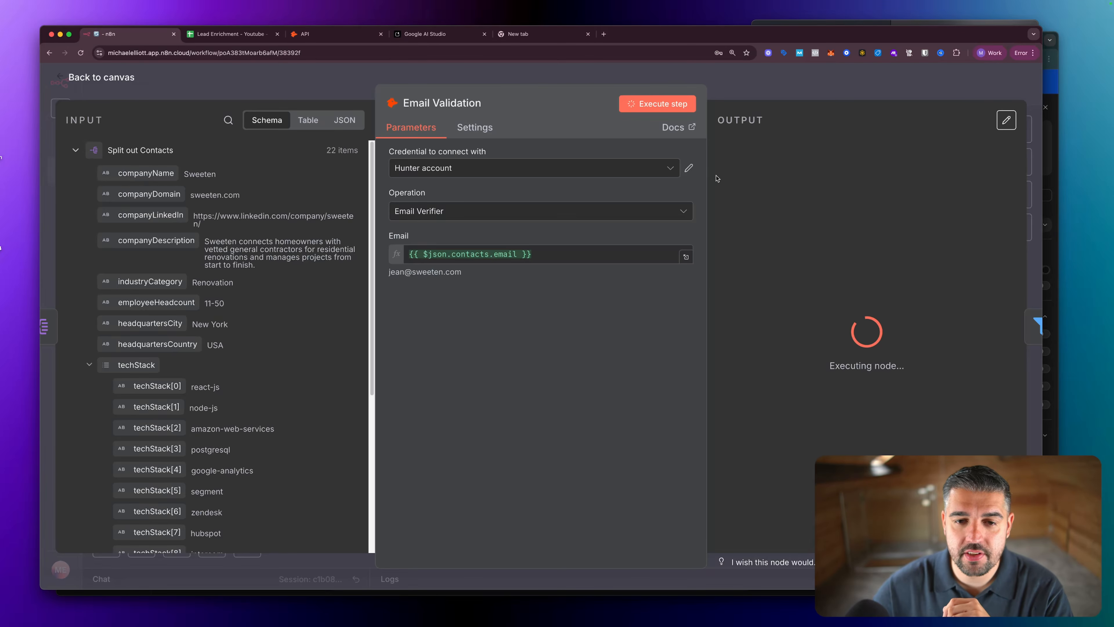
Return to the canvas and rename the "Add all information to Sheet" node as "Mastersheet".
key(Escape)
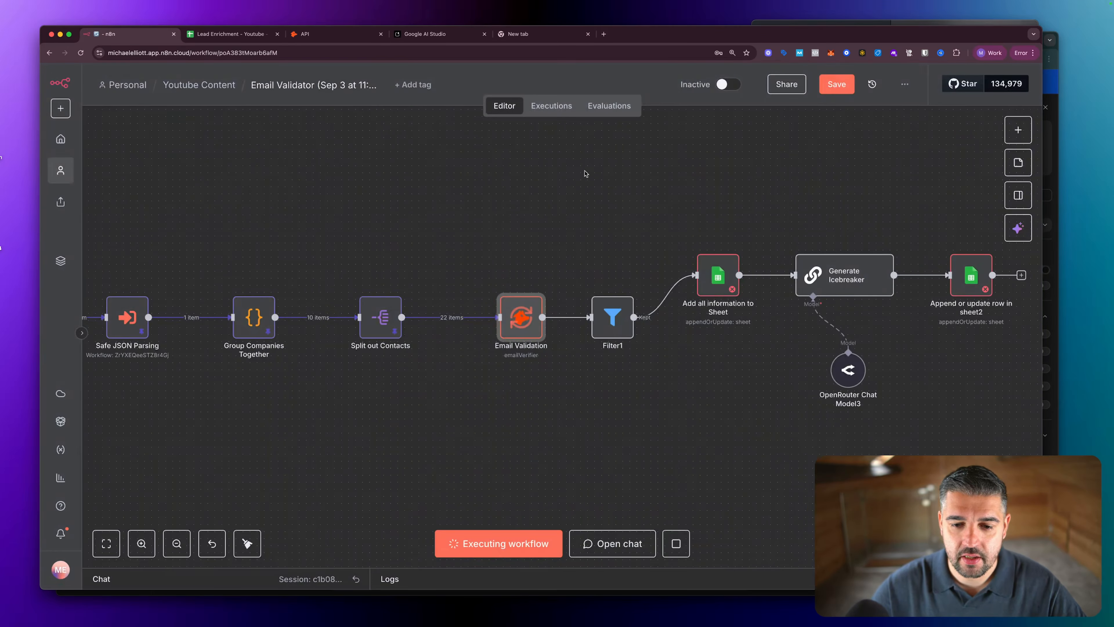
scroll(726, 213, right, 5)
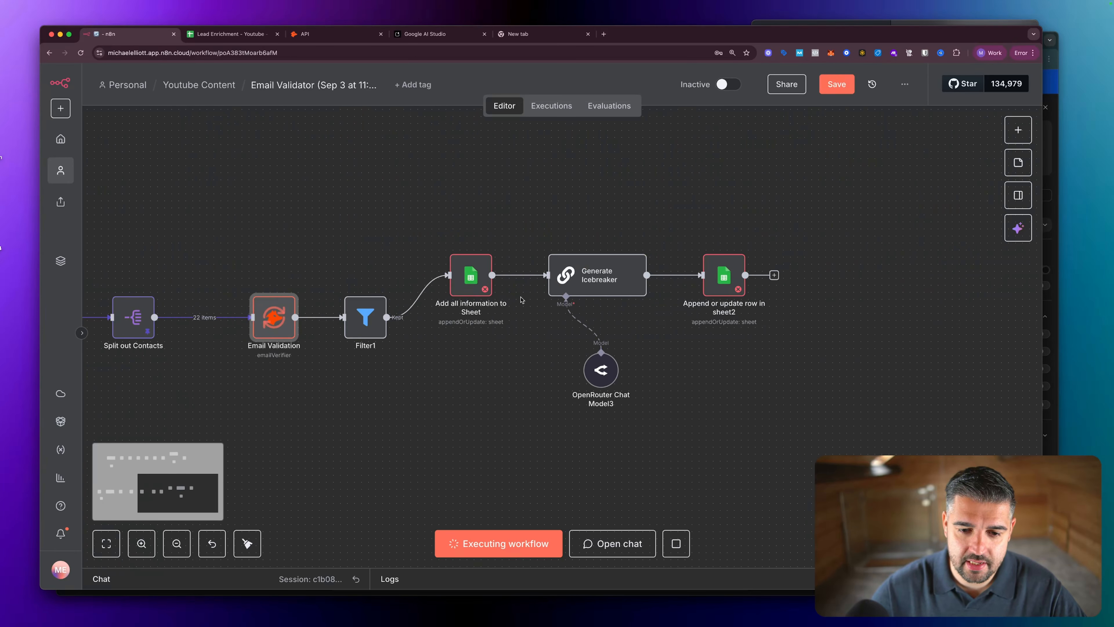
key(F2)
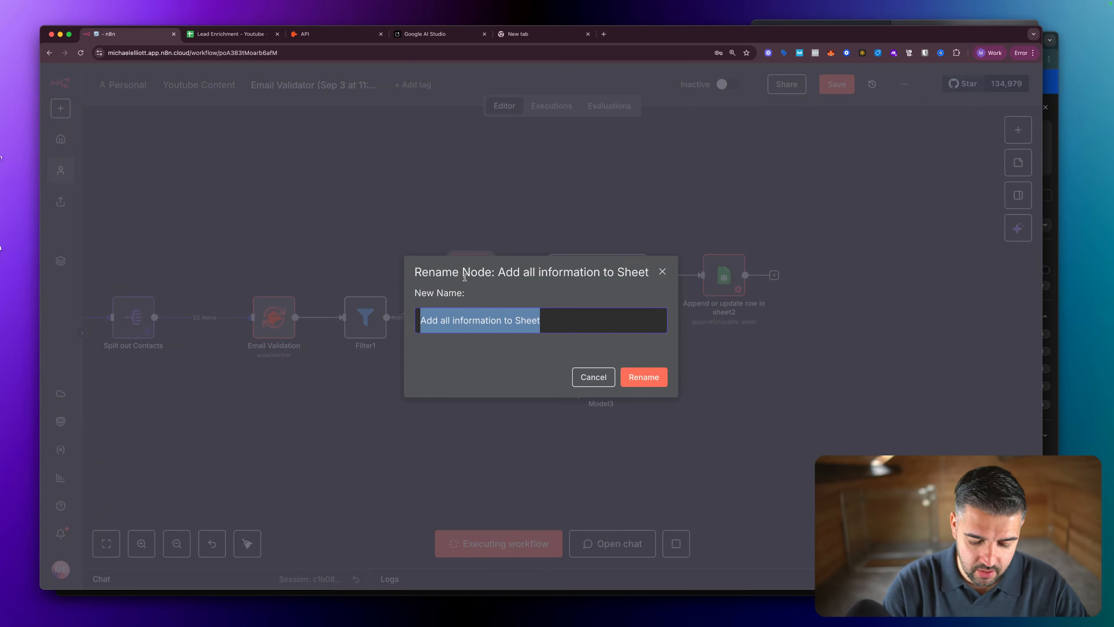
text(M)
key(BackSpace)
text(Mastersheet)
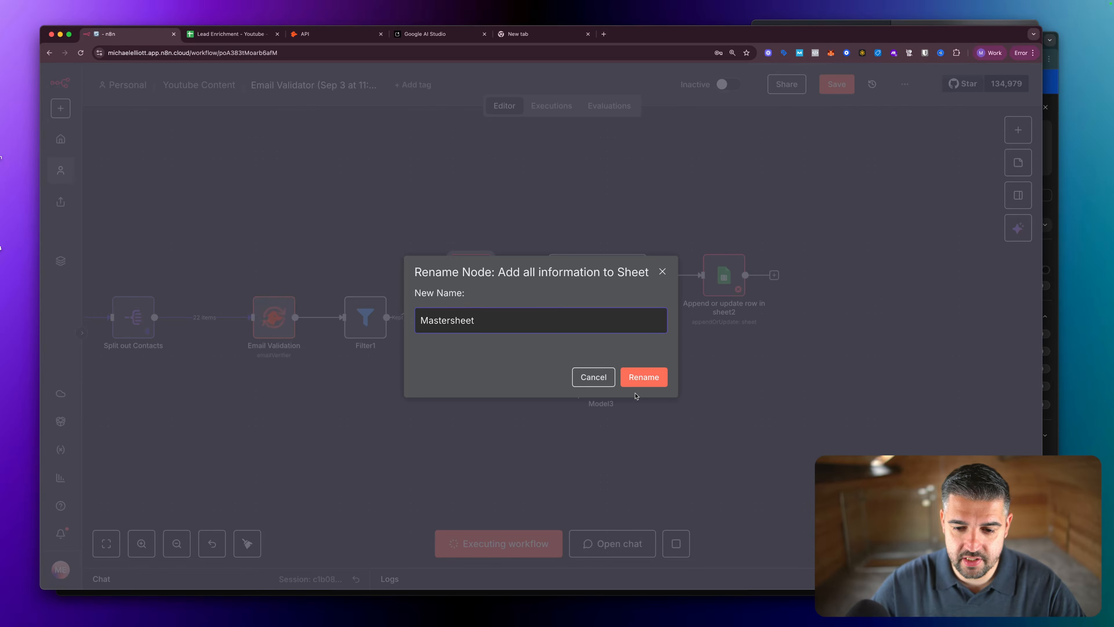
click(640, 380)
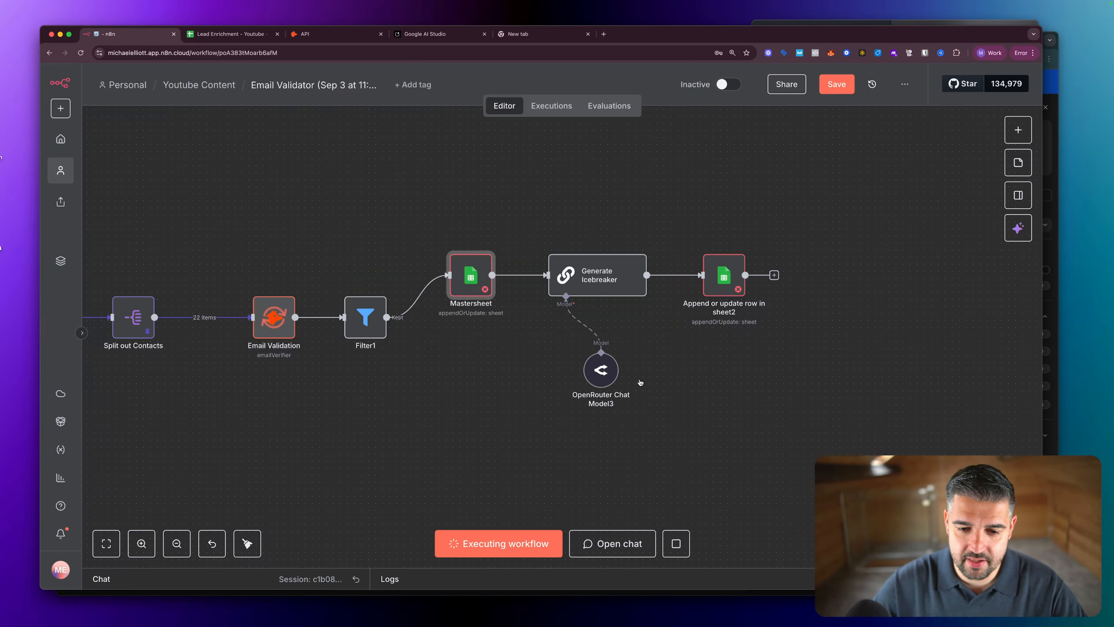
Set the Mastersheet node's document to "Lead Enrichment - Youtube" and its sheet to Sheet1, and look through the columns available for mapping.
click(724, 286)
click(481, 288)
scroll(478, 283, down, 1)
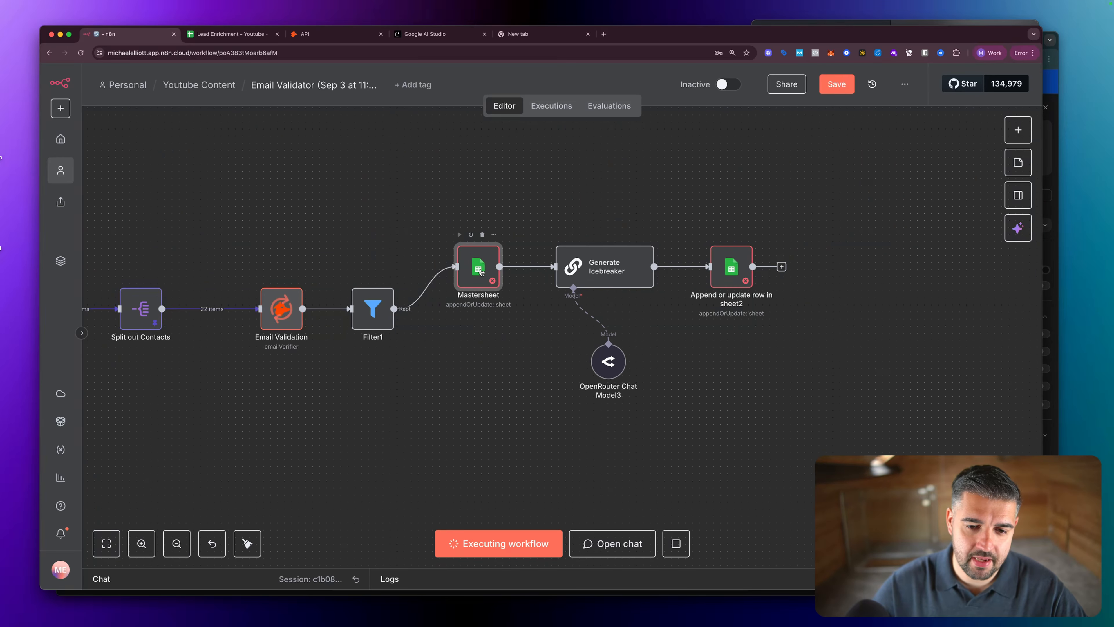
double_click(481, 271)
click(517, 297)
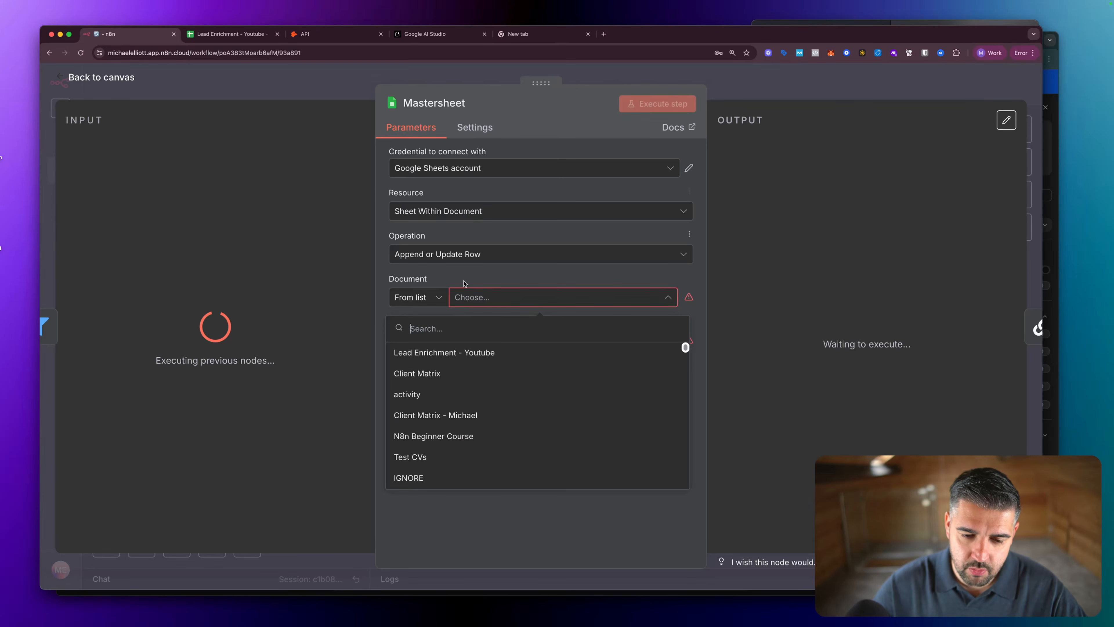
click(464, 353)
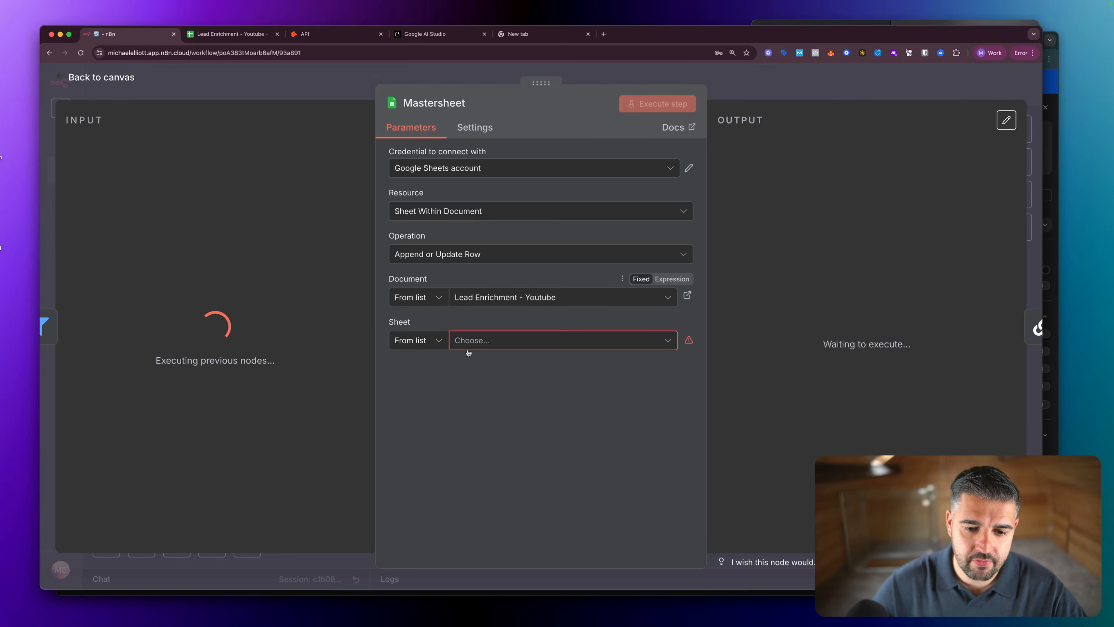
click(556, 341)
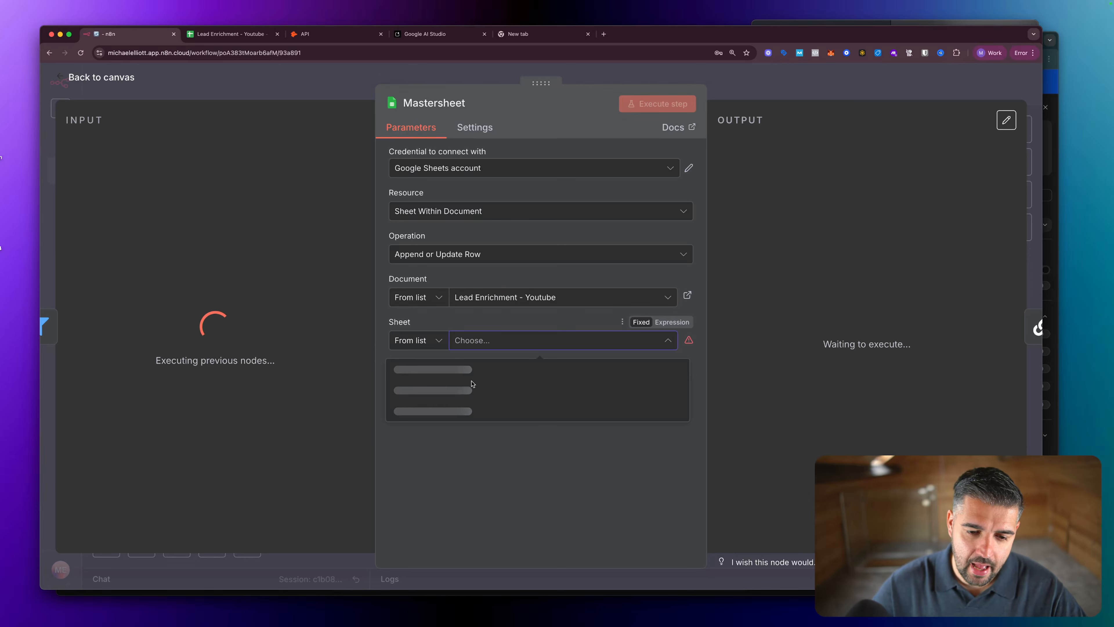
click(436, 373)
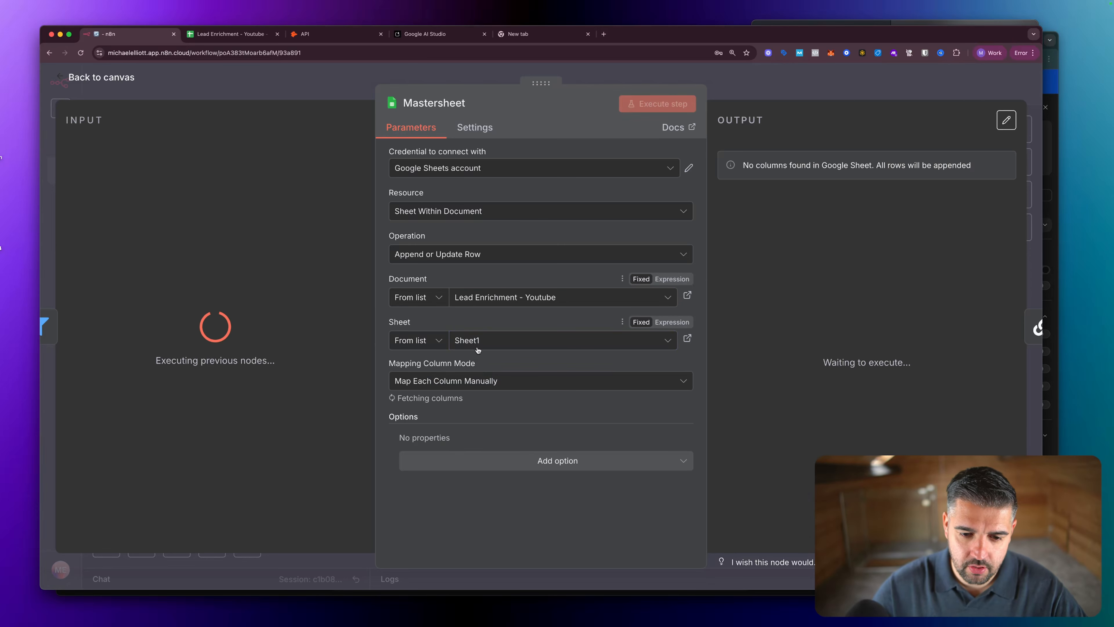
scroll(539, 356, down, 10)
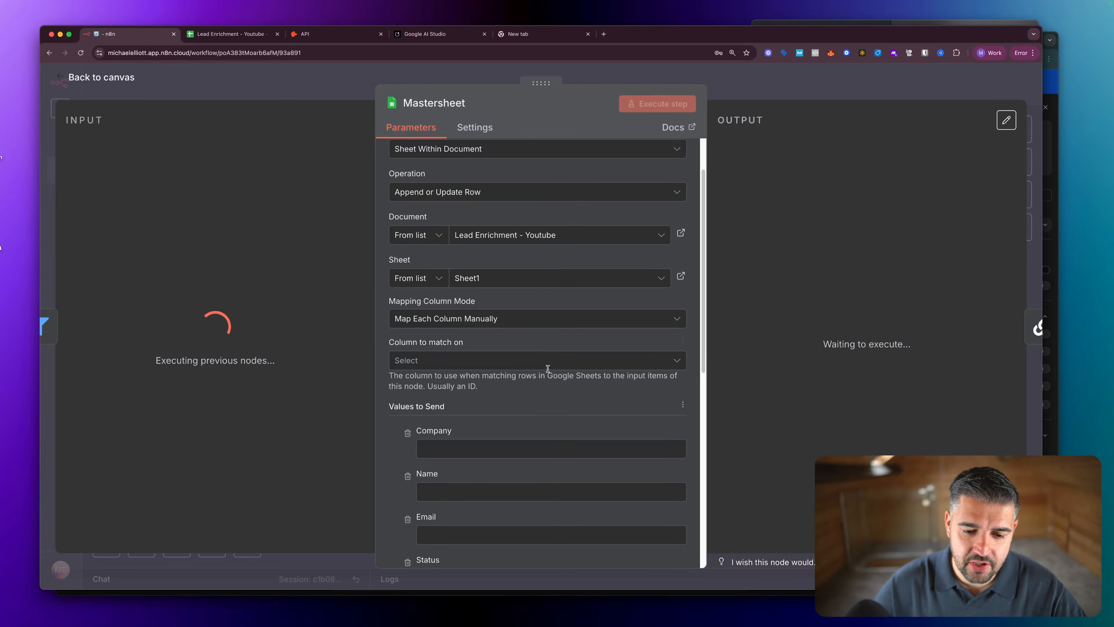
scroll(557, 386, down, 3)
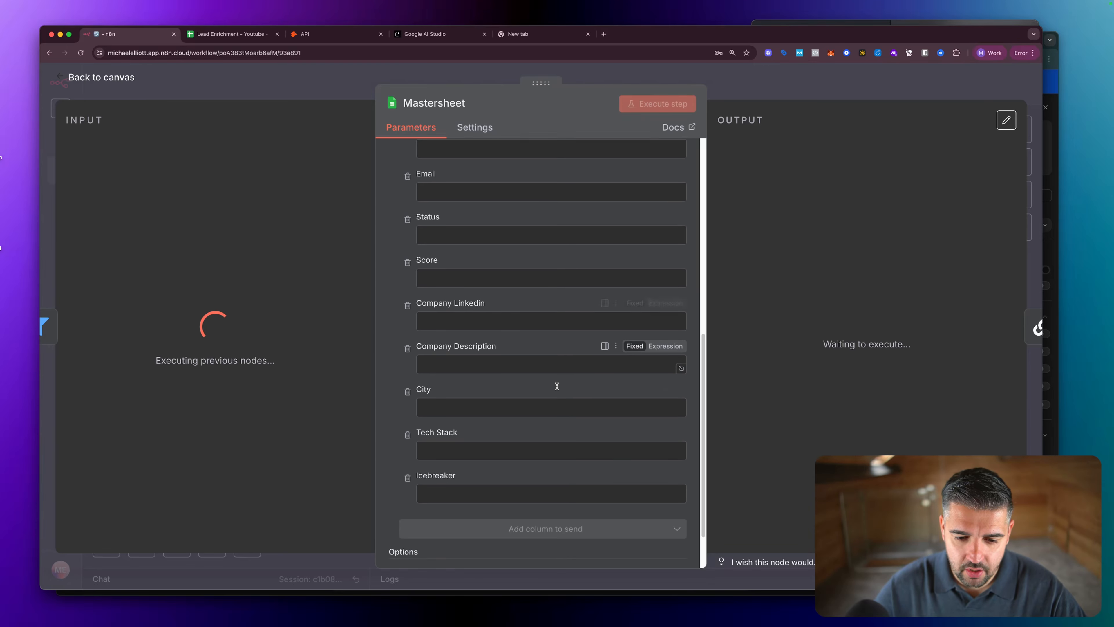
scroll(557, 387, up, 5)
scroll(556, 389, down, 3)
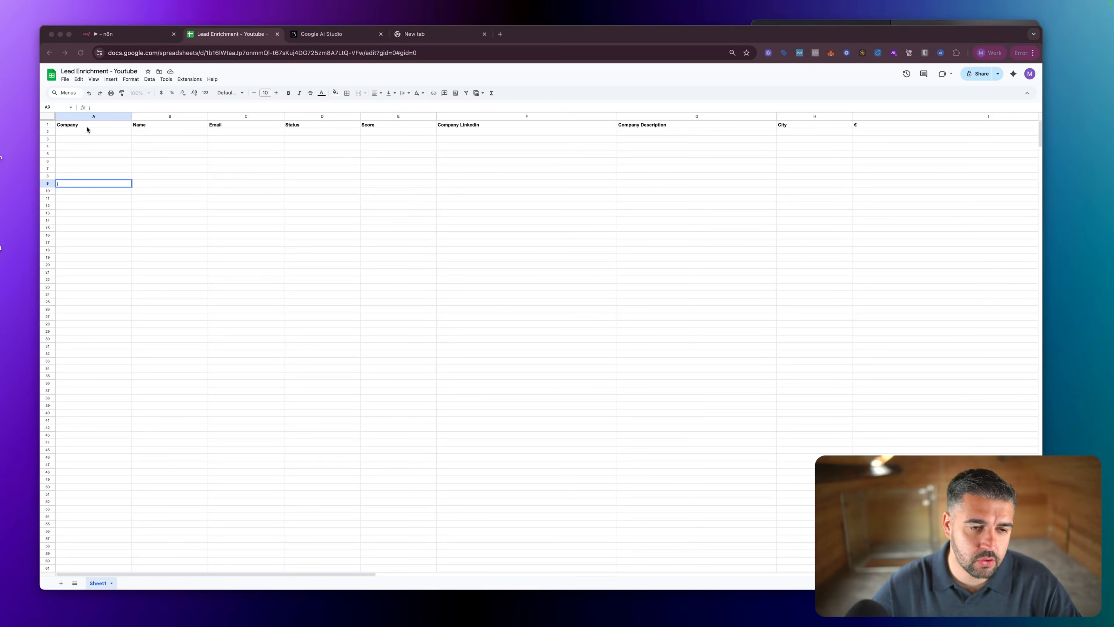
Look over the header row of the lead sheet and clear the stray € header from cell I1.
click(47, 126)
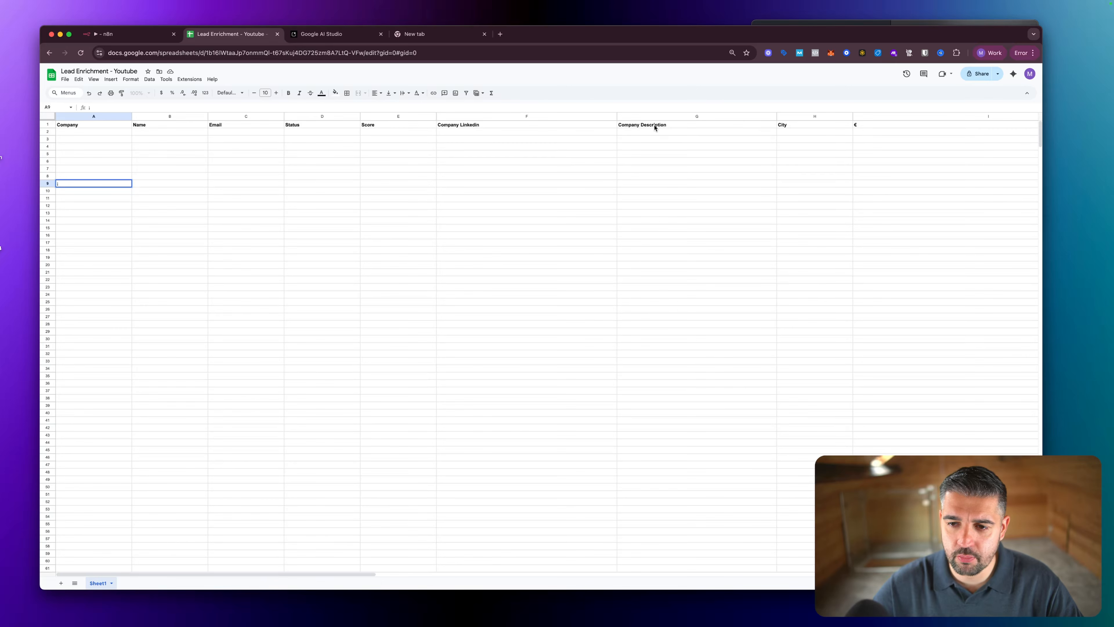
scroll(785, 130, right, 5)
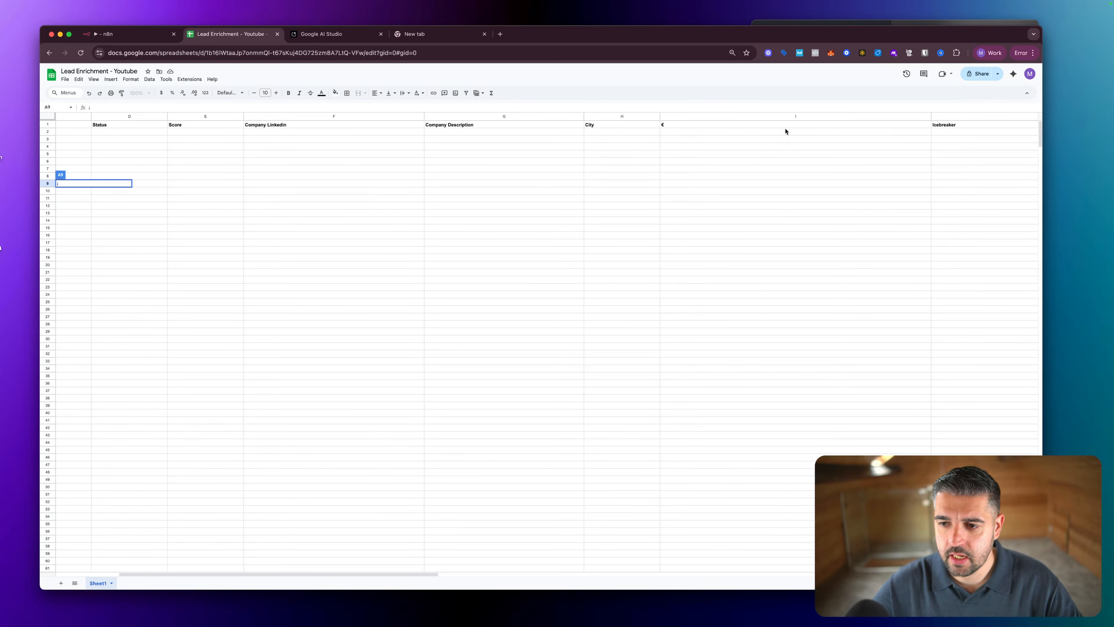
click(749, 128)
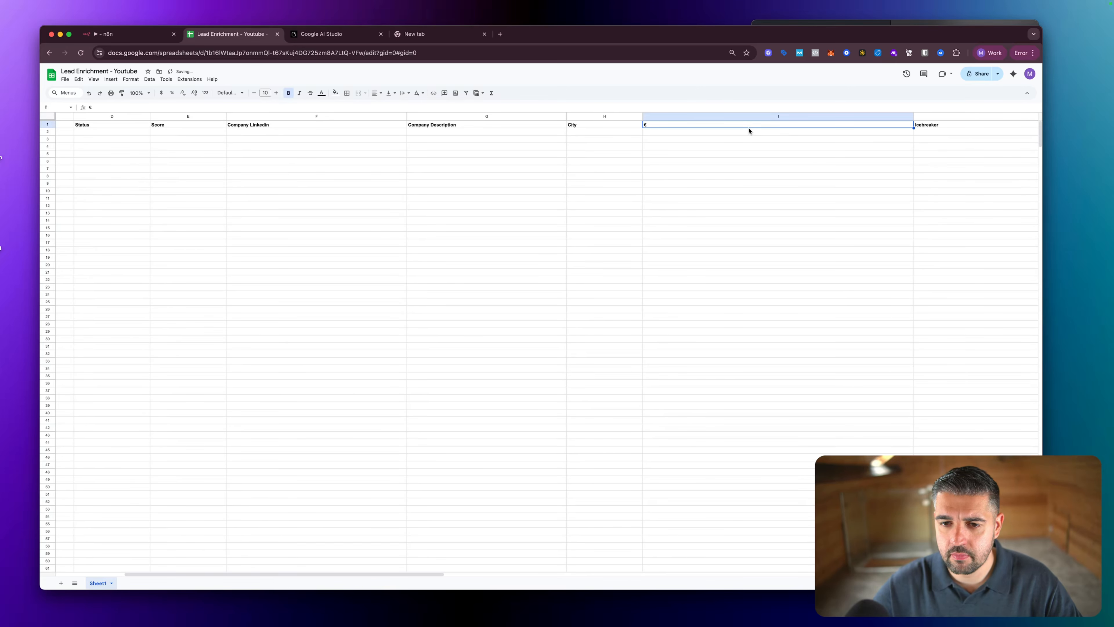
double_click(702, 126)
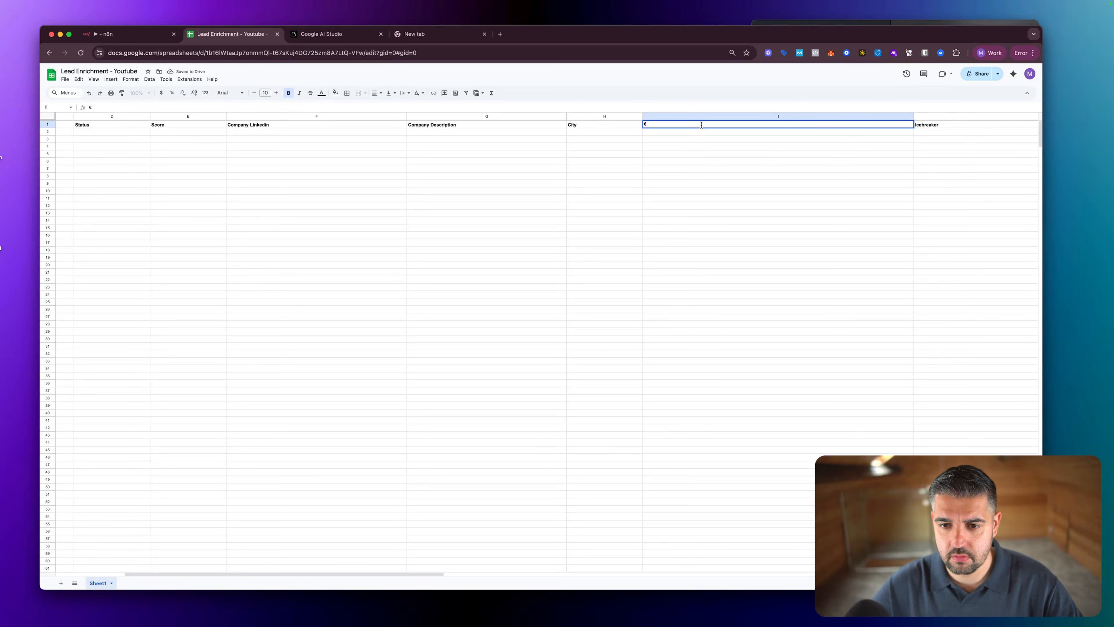
text(zz)
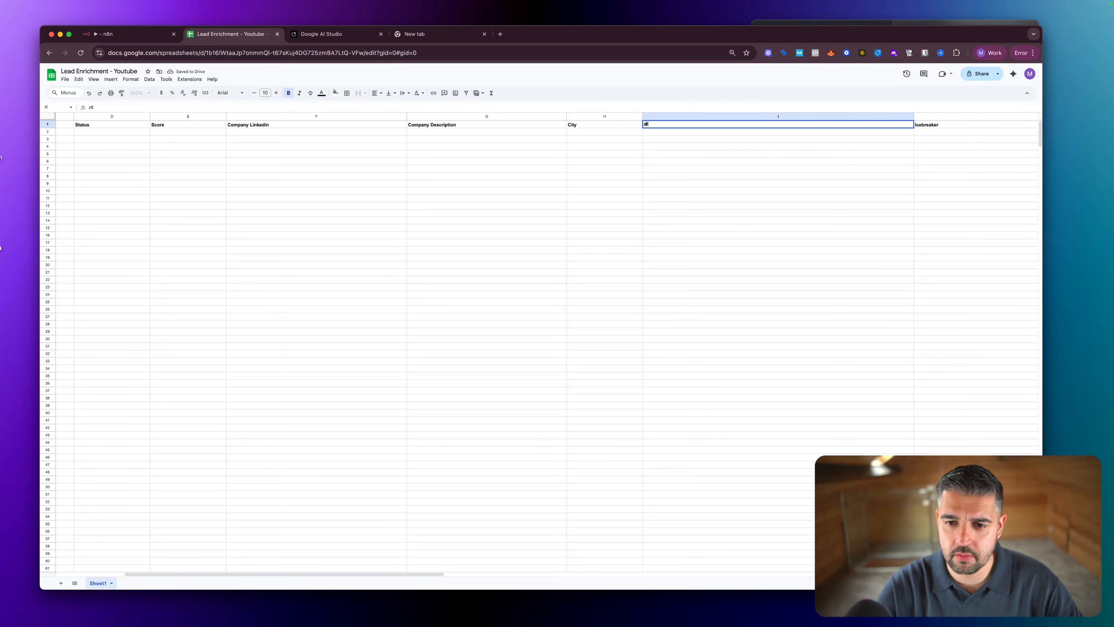
key(Delete)
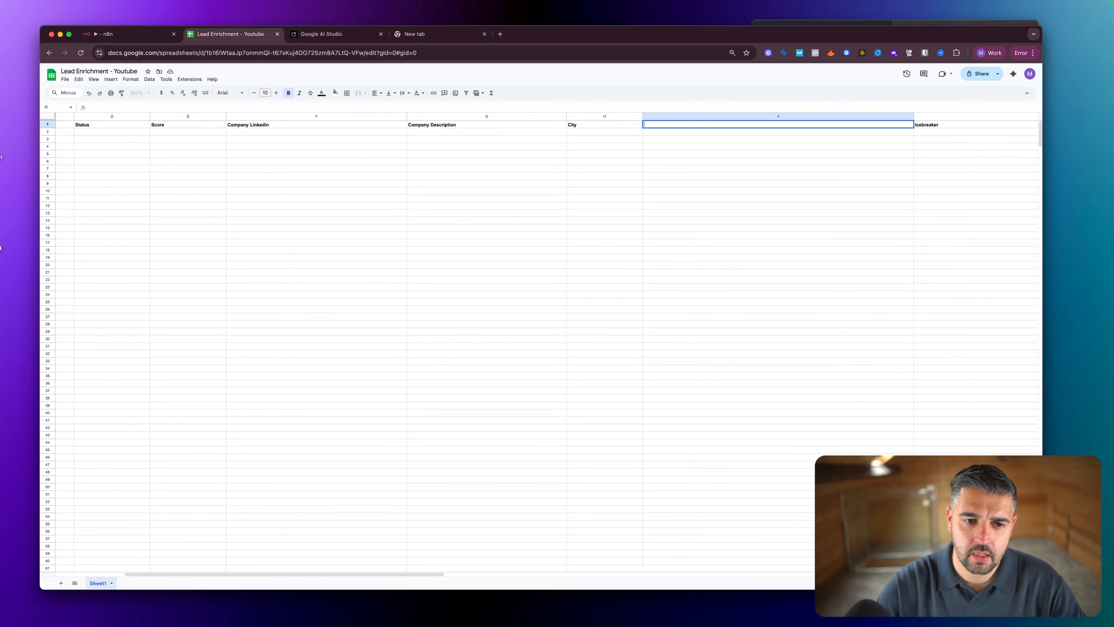
Switch to the n8n workflow and review the status, result, score and email columns in the Email Validation node's output.
click(135, 38)
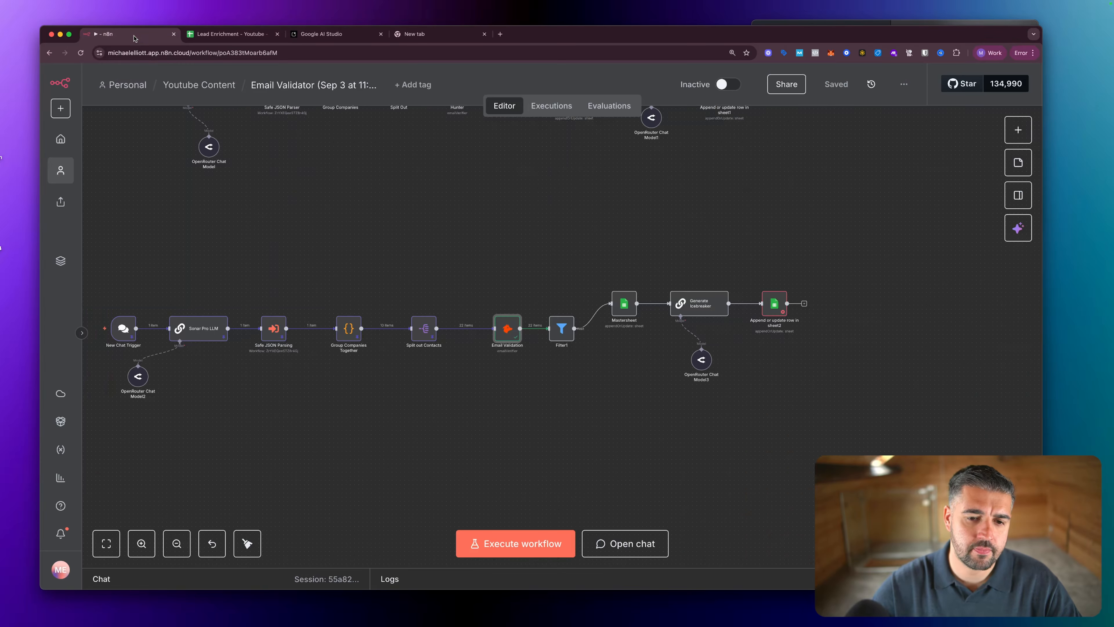
scroll(489, 323, up, 5)
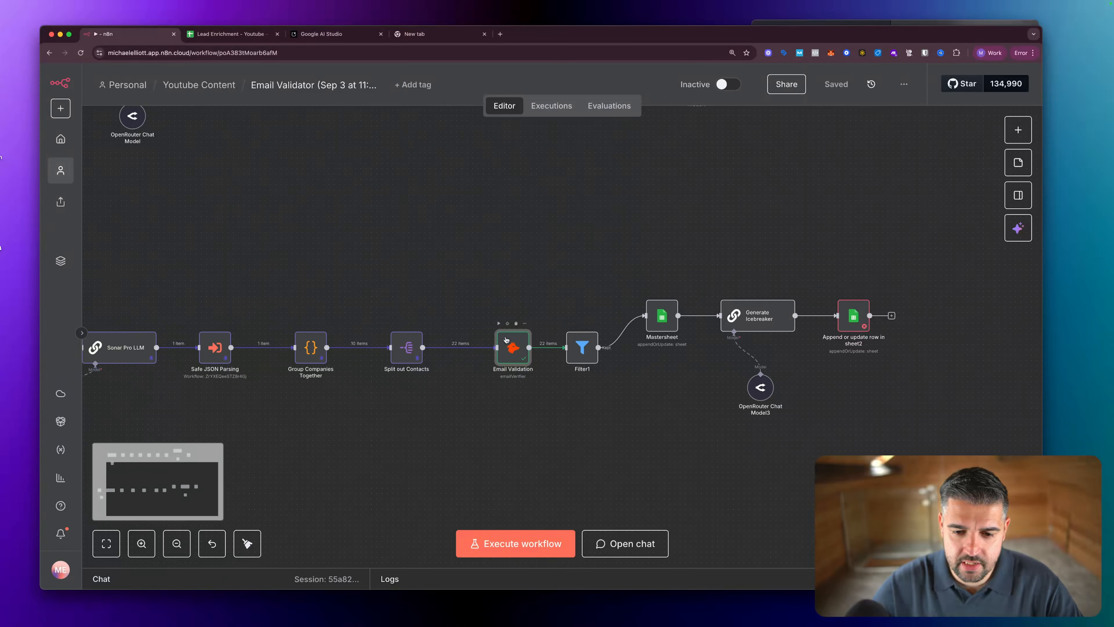
double_click(511, 336)
scroll(804, 294, left, 5)
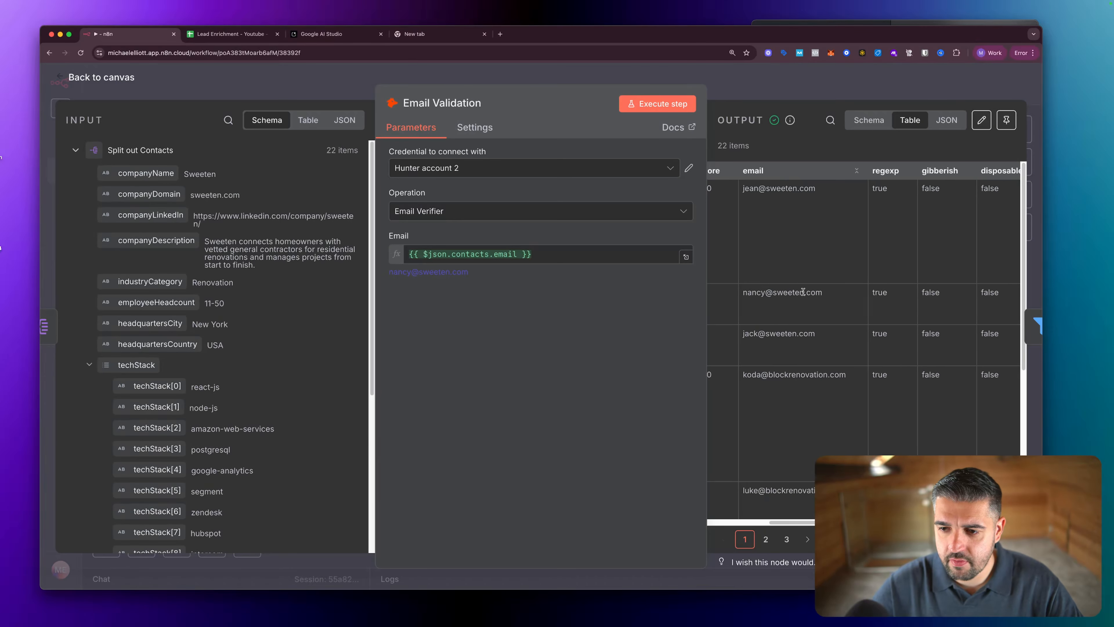
scroll(803, 294, left, 3)
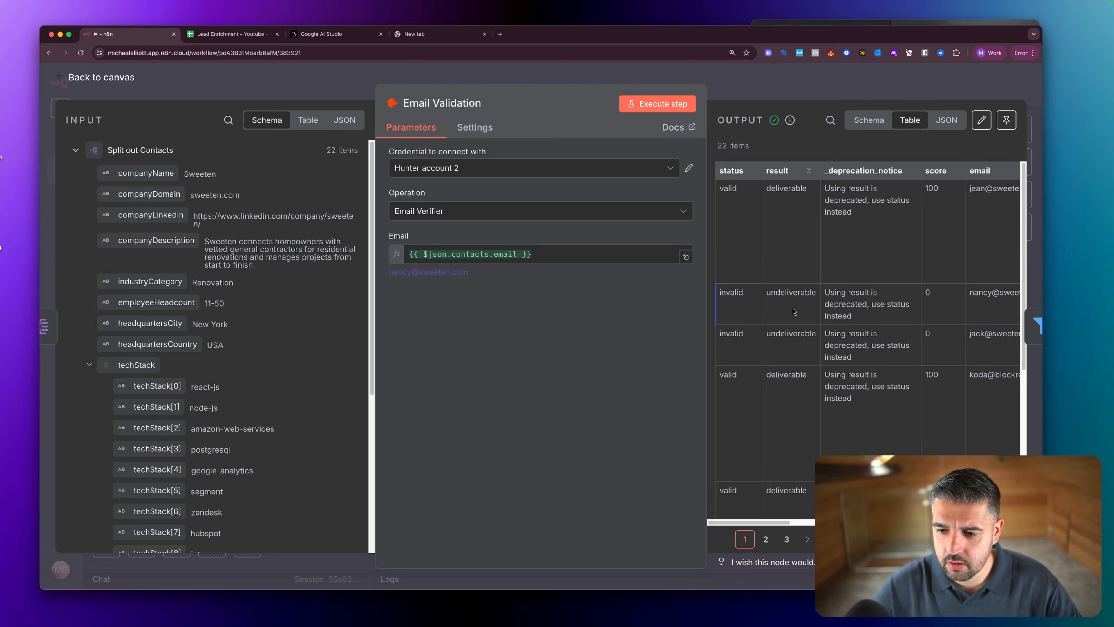
scroll(796, 316, right, 3)
key(Escape)
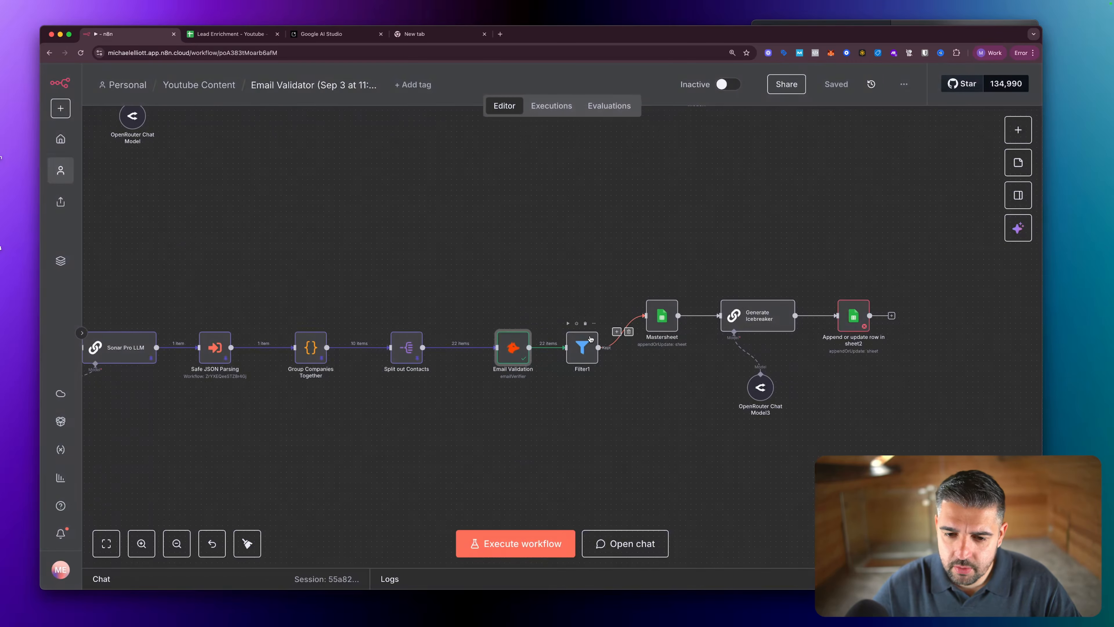
Remap the result field as {{ $json.result }} in the Filter1 condition, compared as is equal to deliverable.
scroll(590, 339, down, 2)
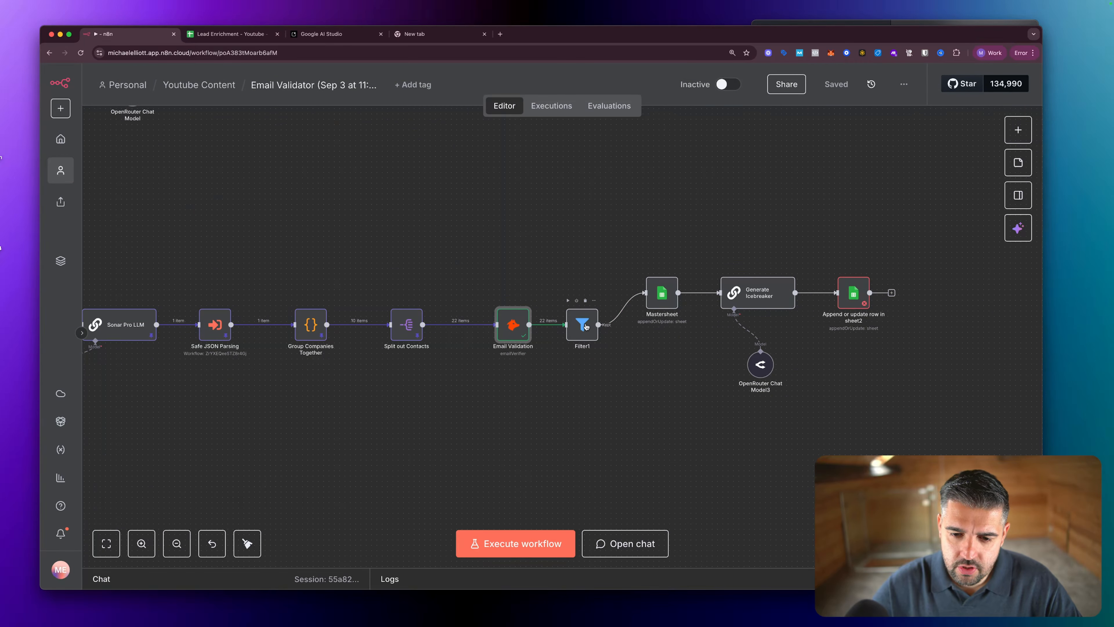
double_click(587, 328)
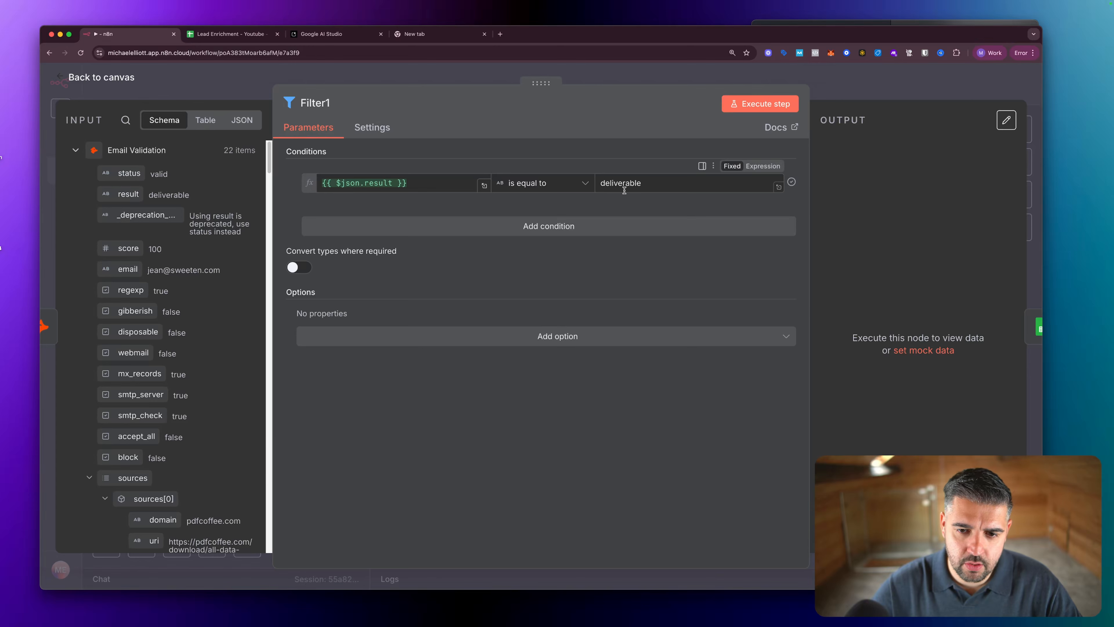
drag(424, 182, 295, 181)
key(BackSpace)
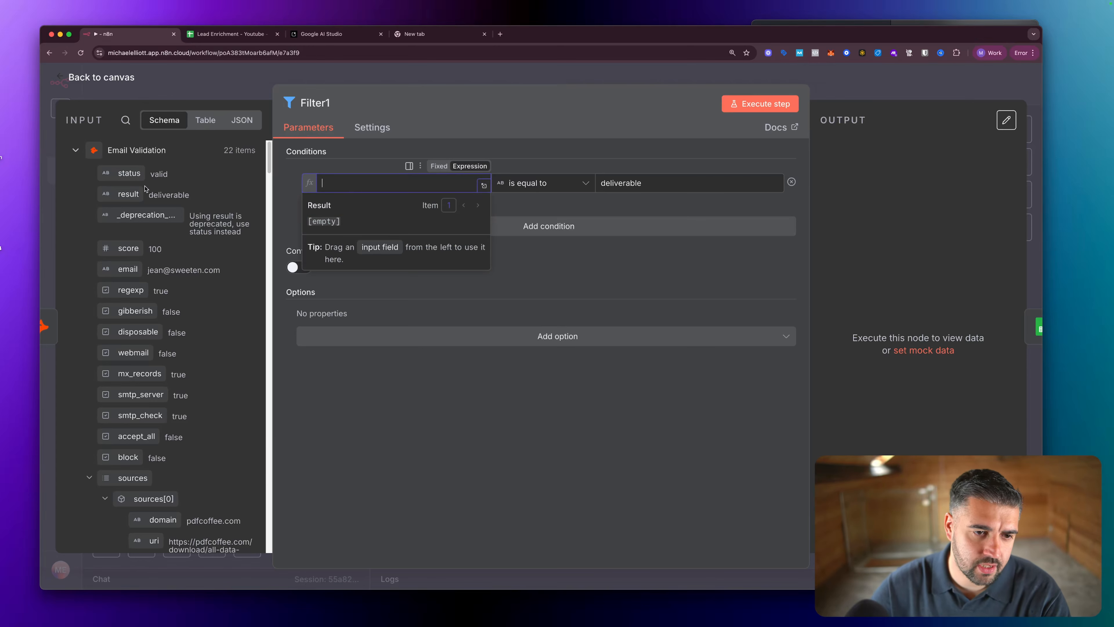
drag(119, 194, 392, 188)
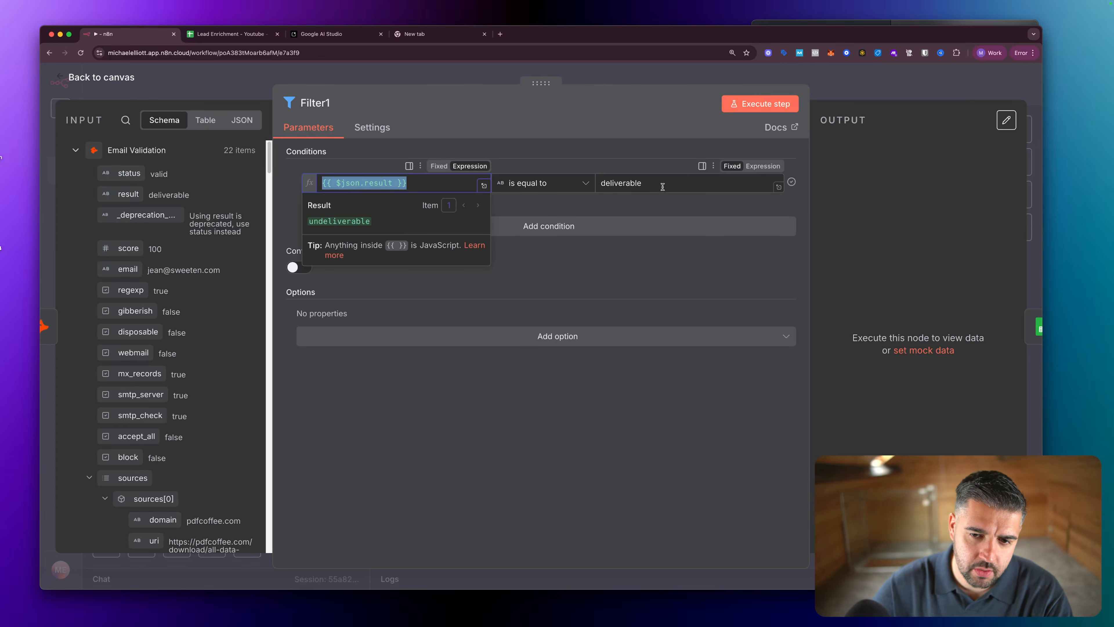
click(592, 153)
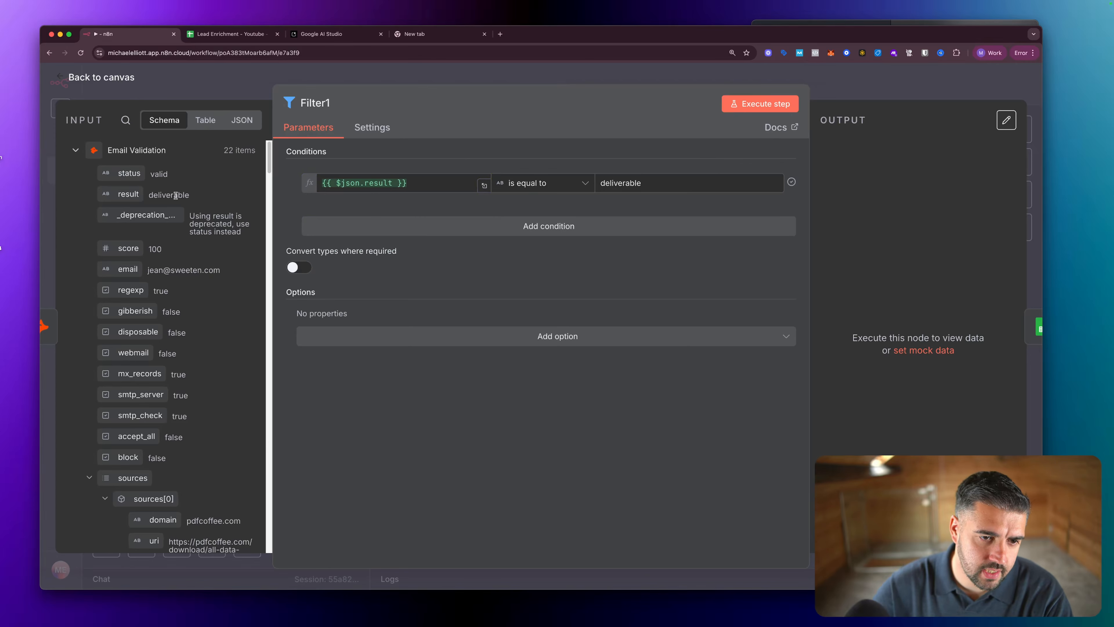
Execute the Filter1 step, review its kept items and return to the canvas.
click(758, 105)
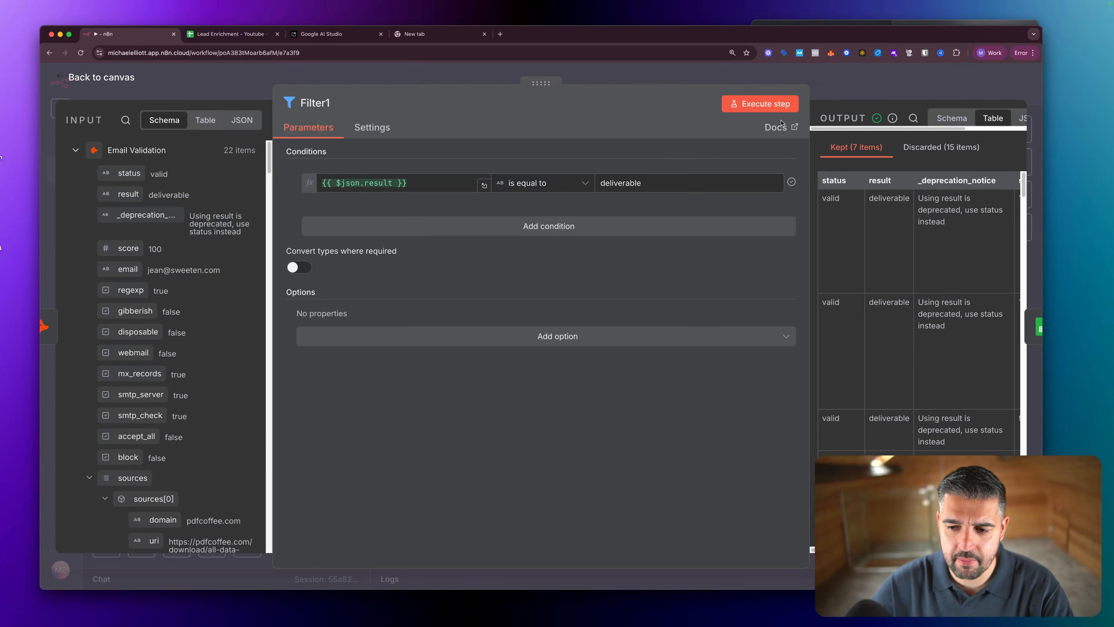
scroll(916, 221, down, 2)
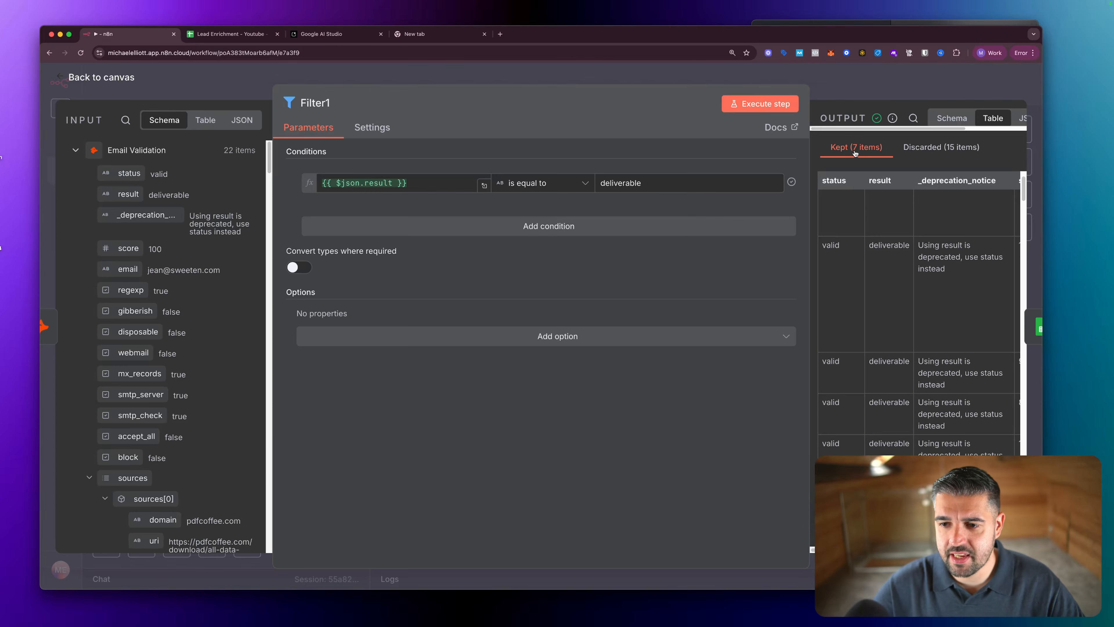
key(Escape)
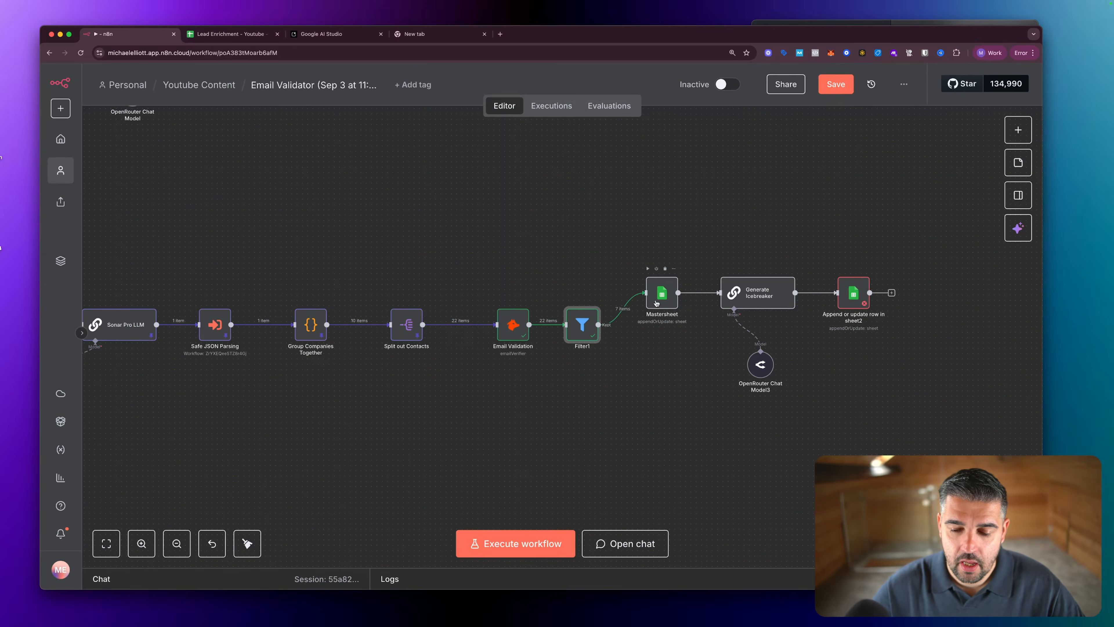
Check the columns mapped in the Mastersheet node, and enter "Techstack" as the header in cell I1 of the Google Sheet.
double_click(662, 293)
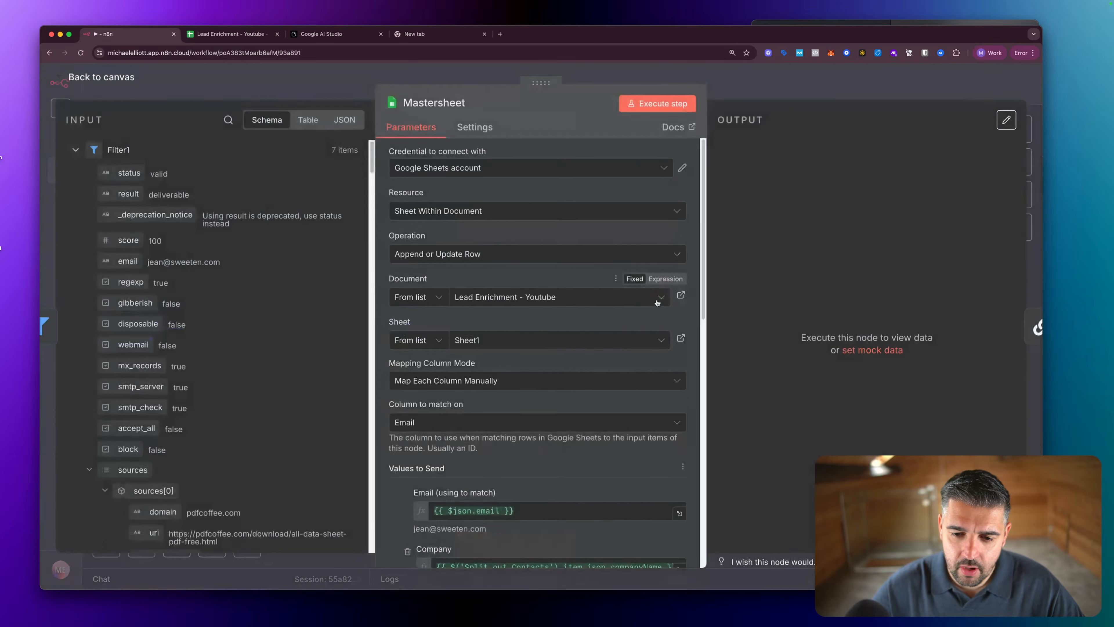
scroll(633, 341, down, 10)
scroll(634, 341, down, 5)
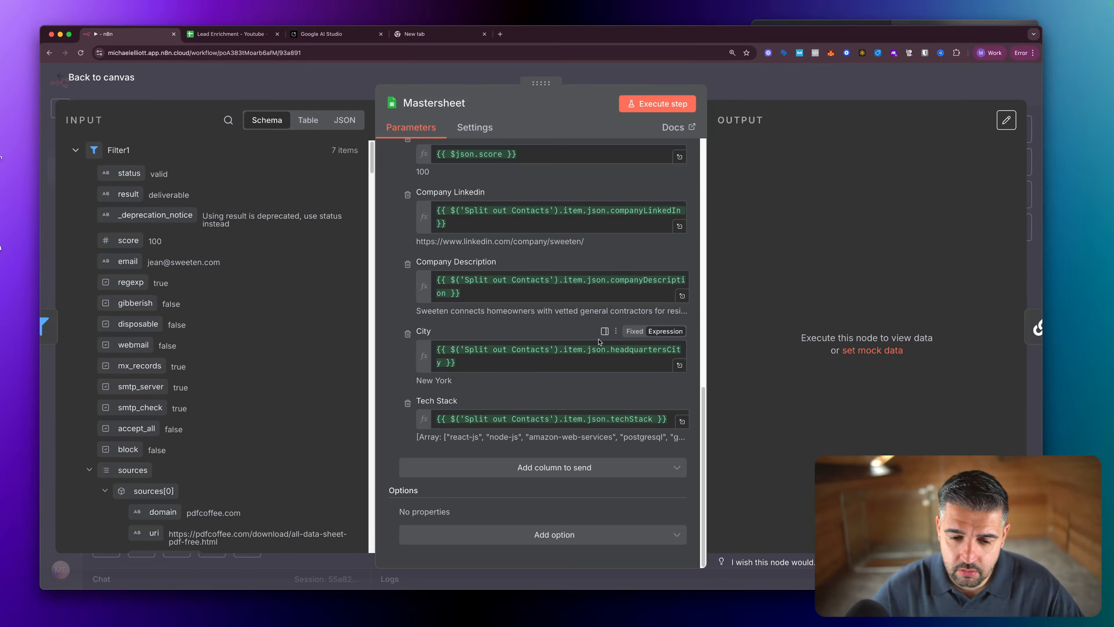
scroll(528, 319, up, 1)
scroll(528, 319, up, 5)
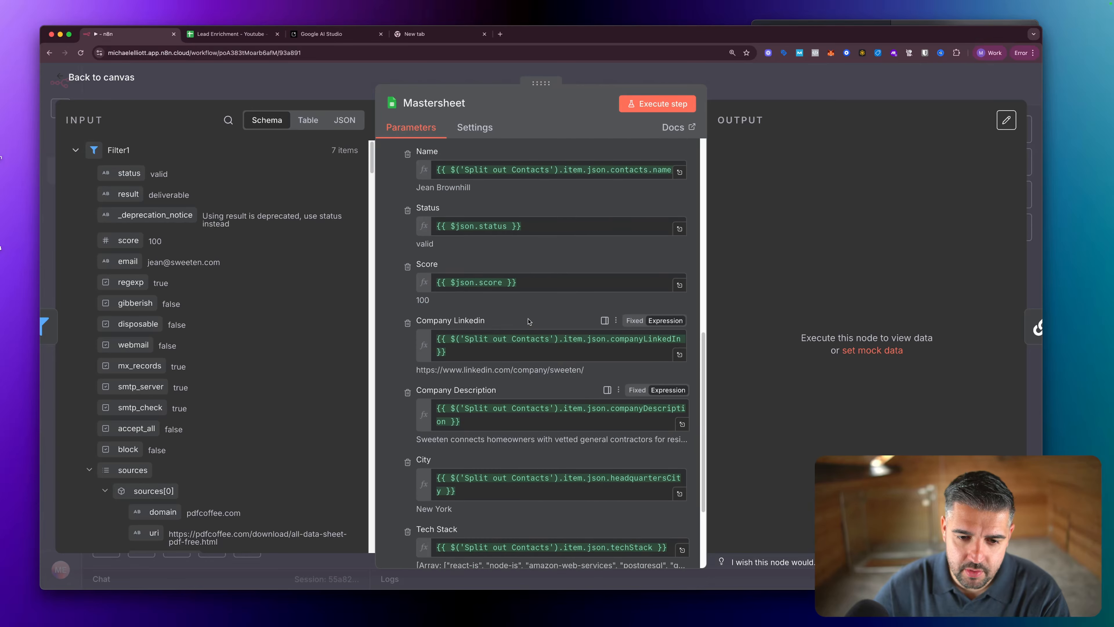
scroll(528, 322, down, 4)
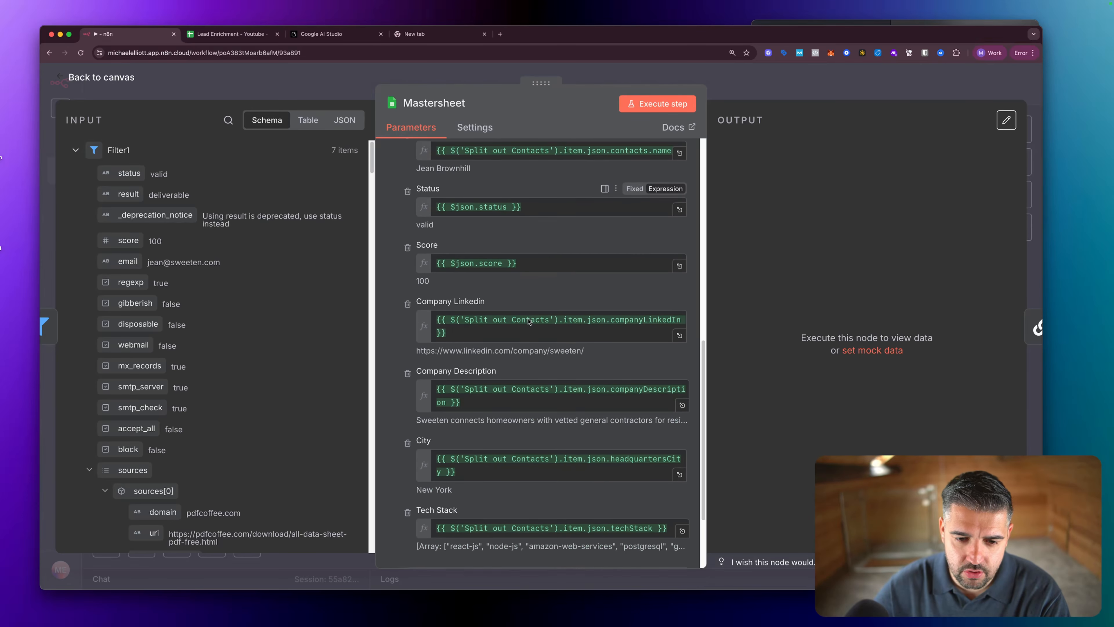
click(226, 36)
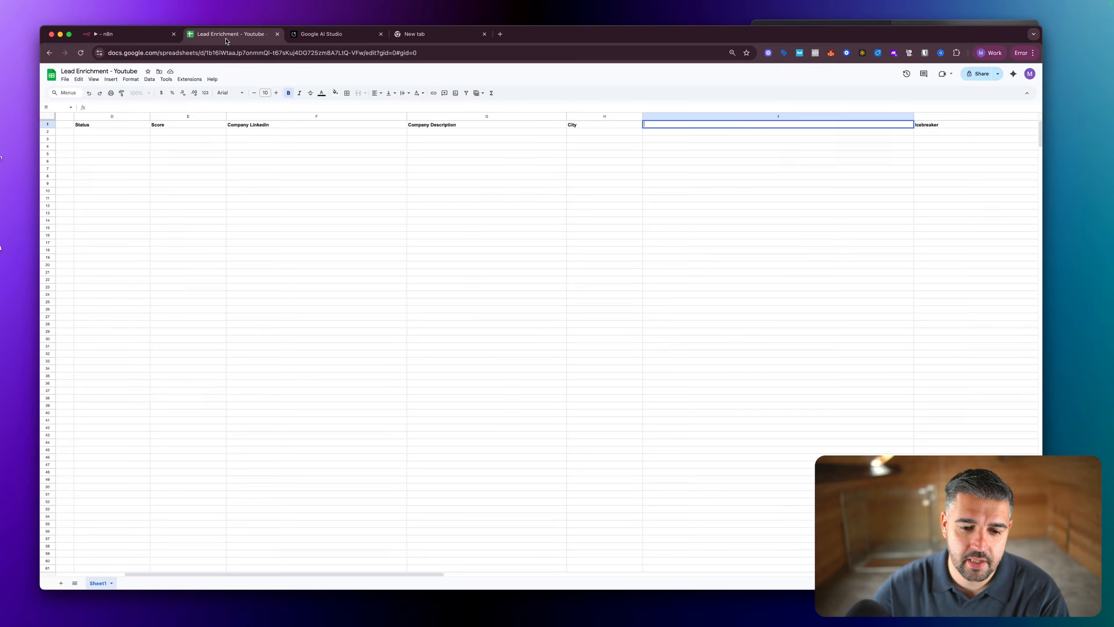
click(139, 38)
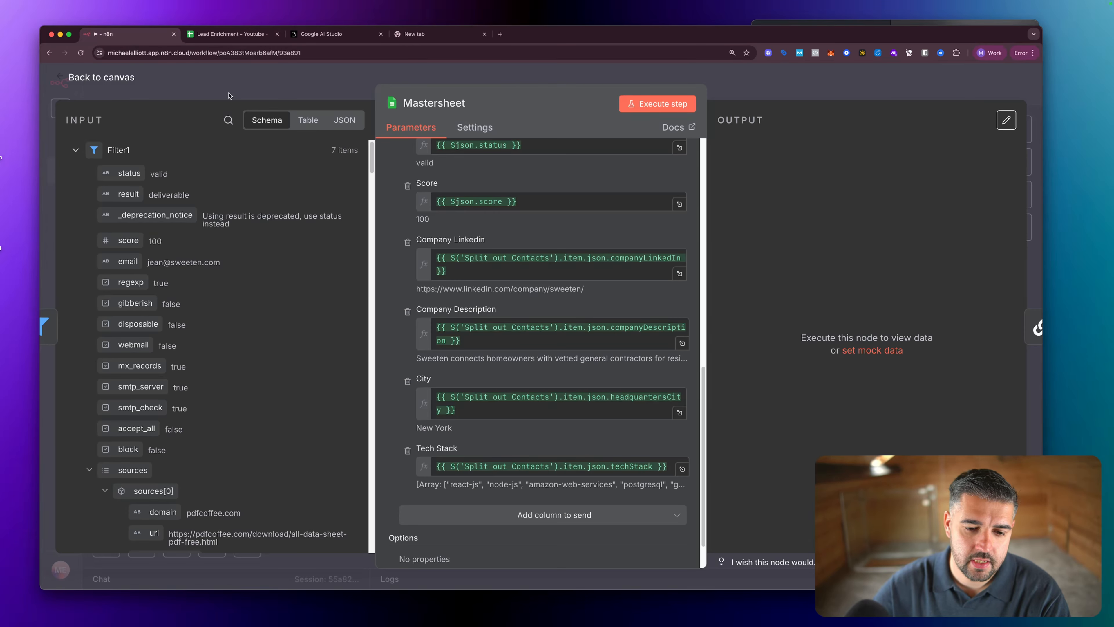
click(230, 35)
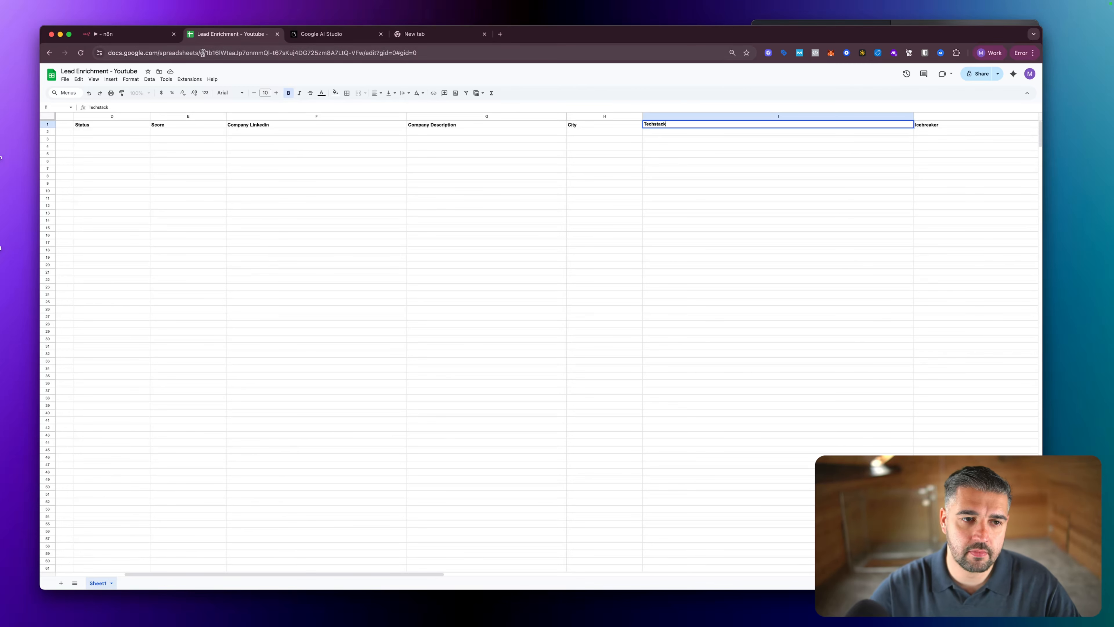
Return to the Mastersheet node in n8n and clear the Tech Stack and City expressions.
click(132, 33)
click(550, 465)
key(super+a)
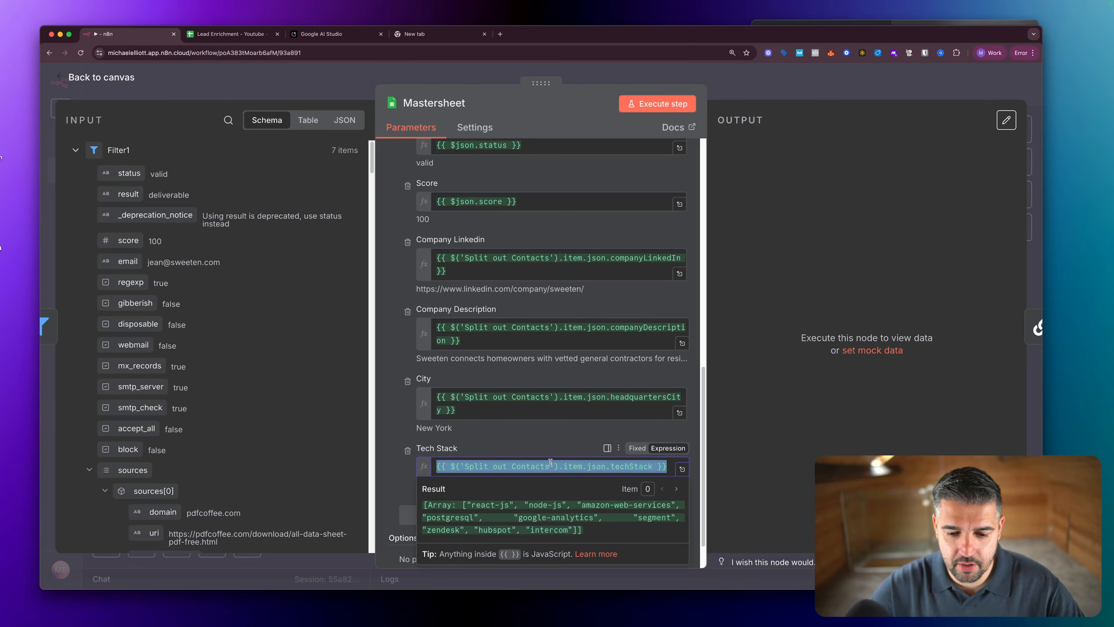
key(BackSpace)
click(620, 399)
key(super+a)
key(BackSpace)
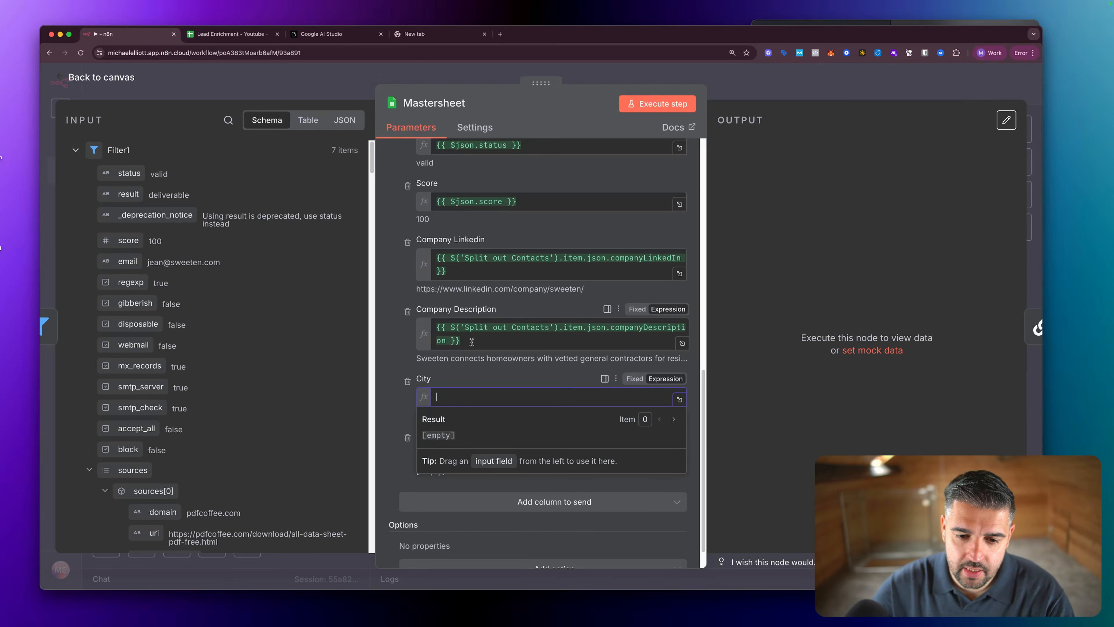
Clear the Company Description, Company Linkedin and Score expressions in the Mastersheet node.
click(437, 333)
key(super+a)
key(BackSpace)
click(431, 264)
key(super+a)
key(BackSpace)
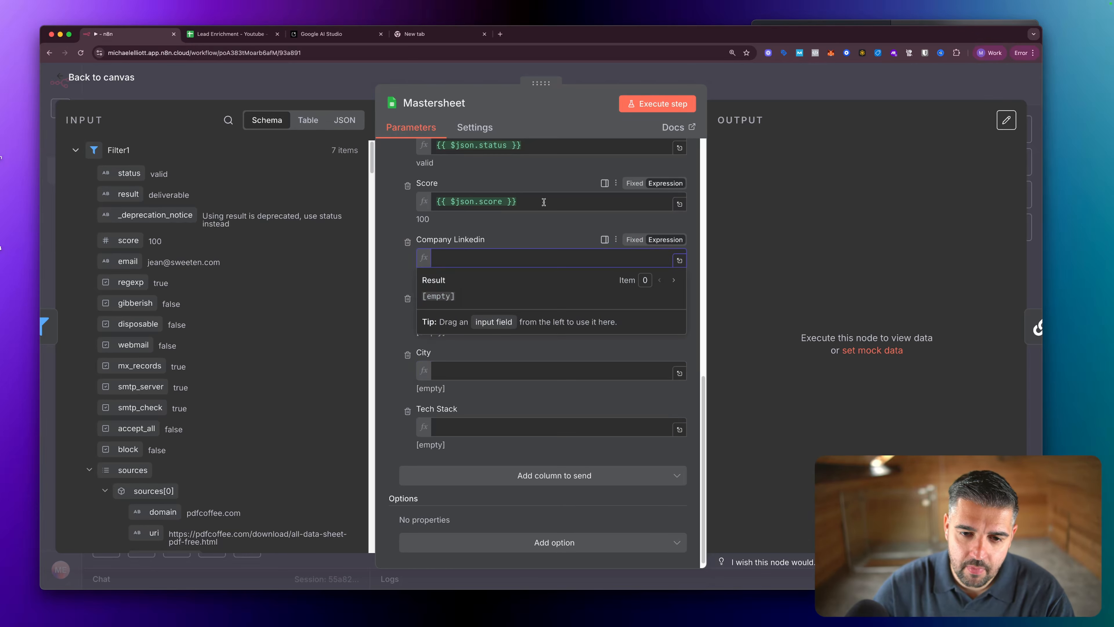
click(500, 202)
key(super+a)
key(BackSpace)
Clear the Status and Name expressions in the Mastersheet node's values to send.
scroll(519, 177, up, 2)
scroll(519, 177, up, 5)
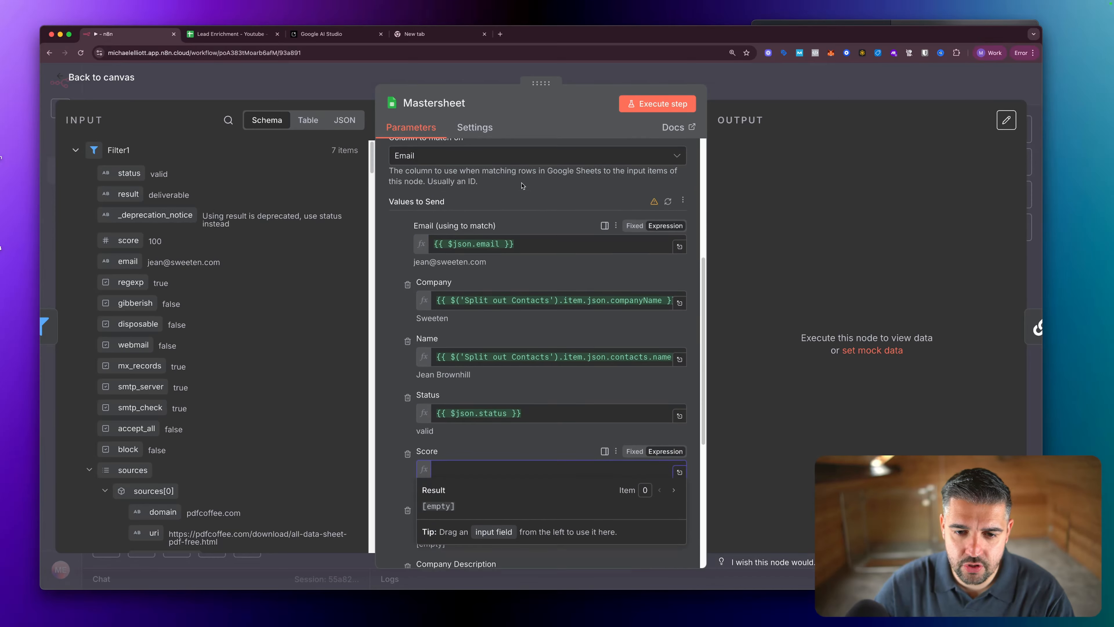
click(427, 432)
key(super+a)
key(BackSpace)
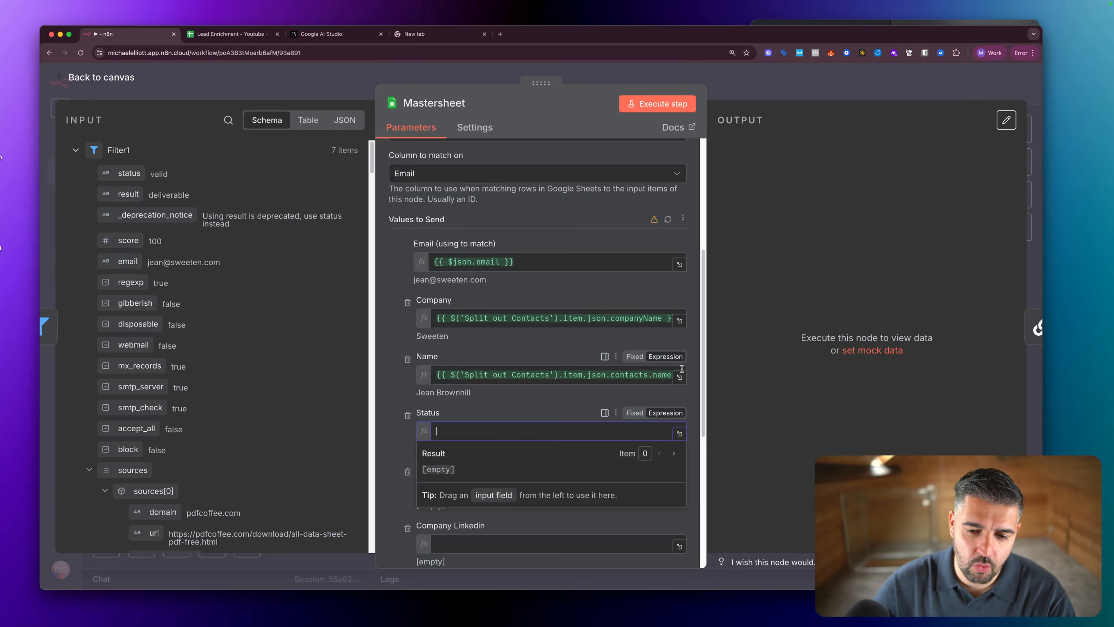
click(652, 378)
key(super+a)
key(BackSpace)
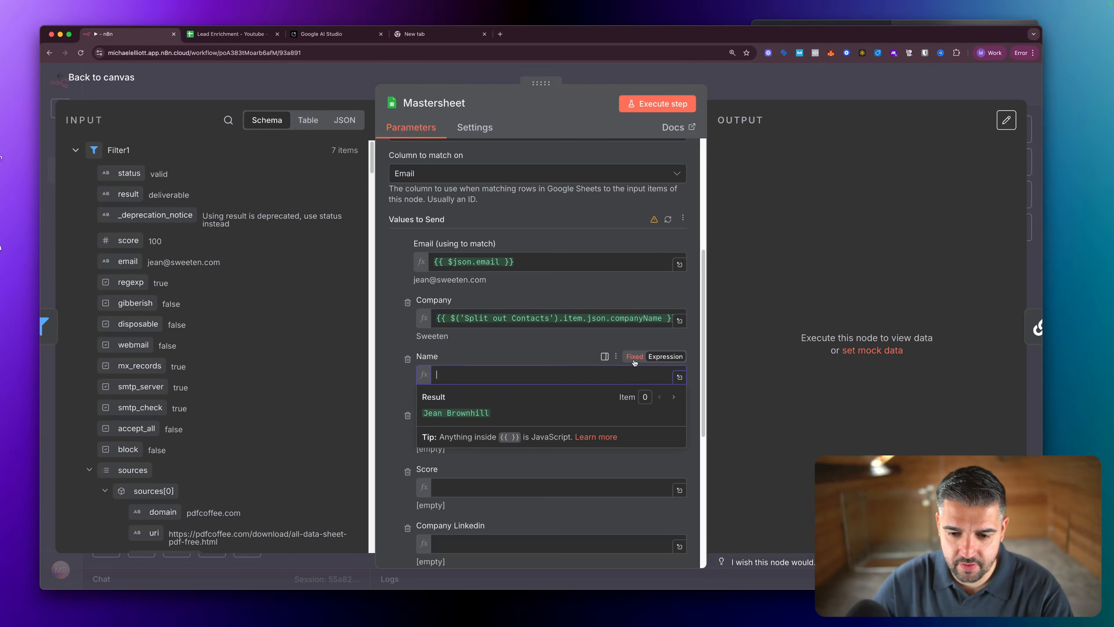
Clear the Company and Email (using to match) expressions in the Mastersheet node and widen the input data area.
click(591, 317)
key(super+a)
key(BackSpace)
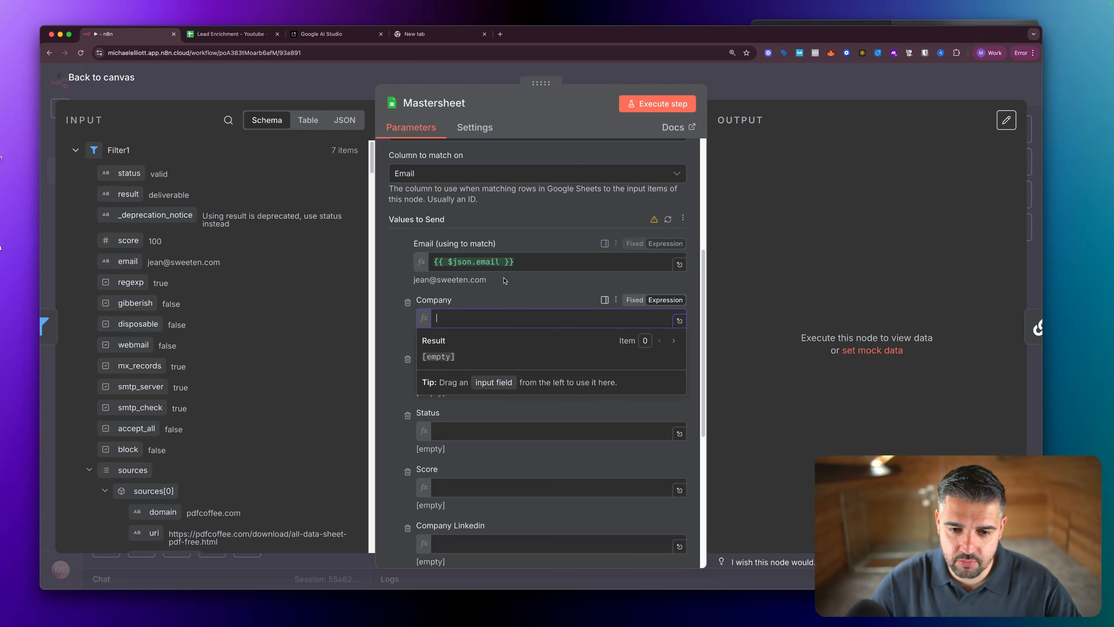
click(519, 262)
key(super+a)
key(BackSpace)
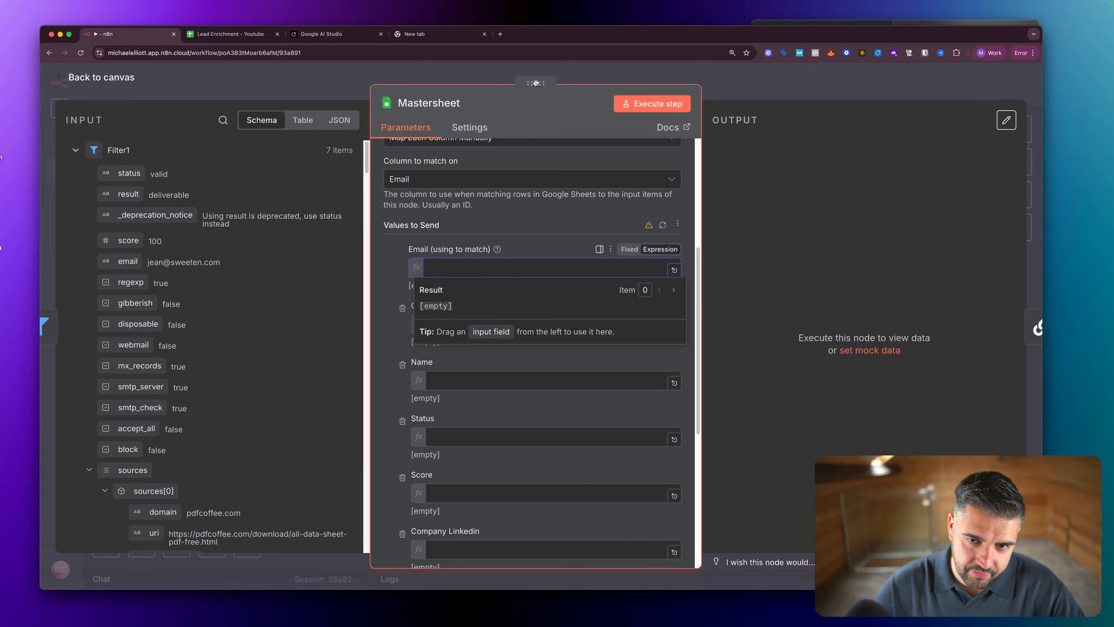
drag(531, 86, 562, 83)
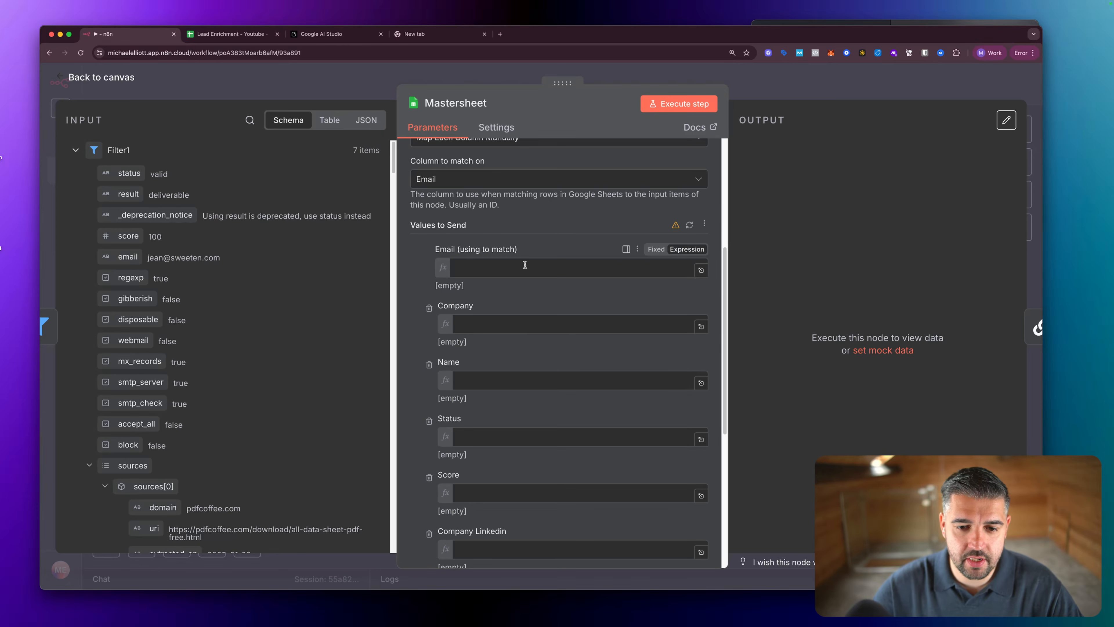
Keep Email as the column to match on and map Filter1's email field to Email (using to match).
scroll(515, 253, up, 3)
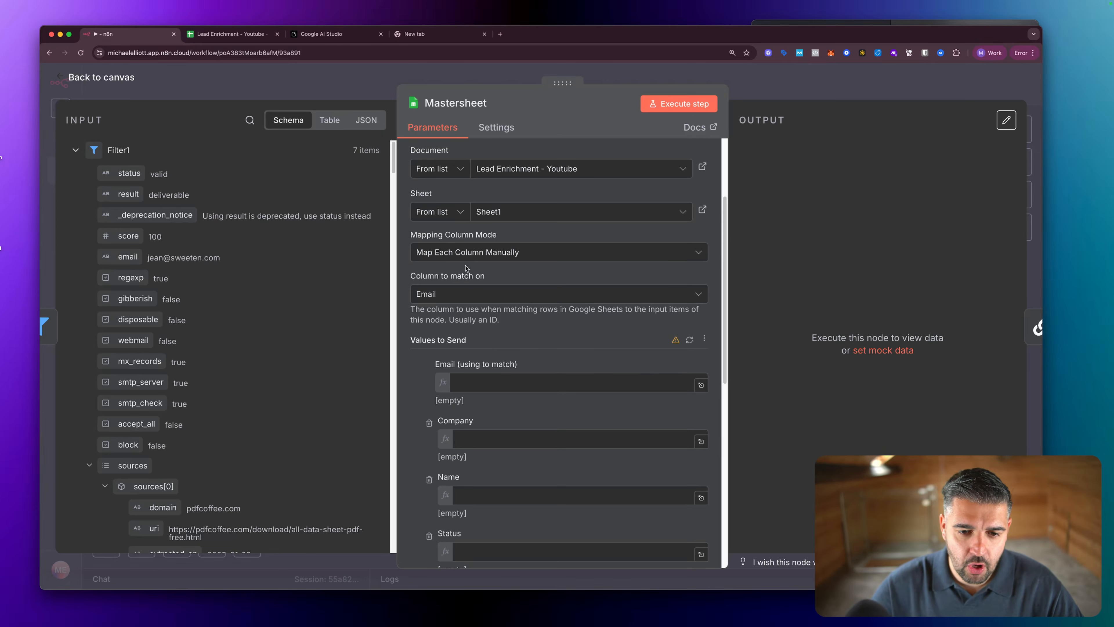
click(514, 290)
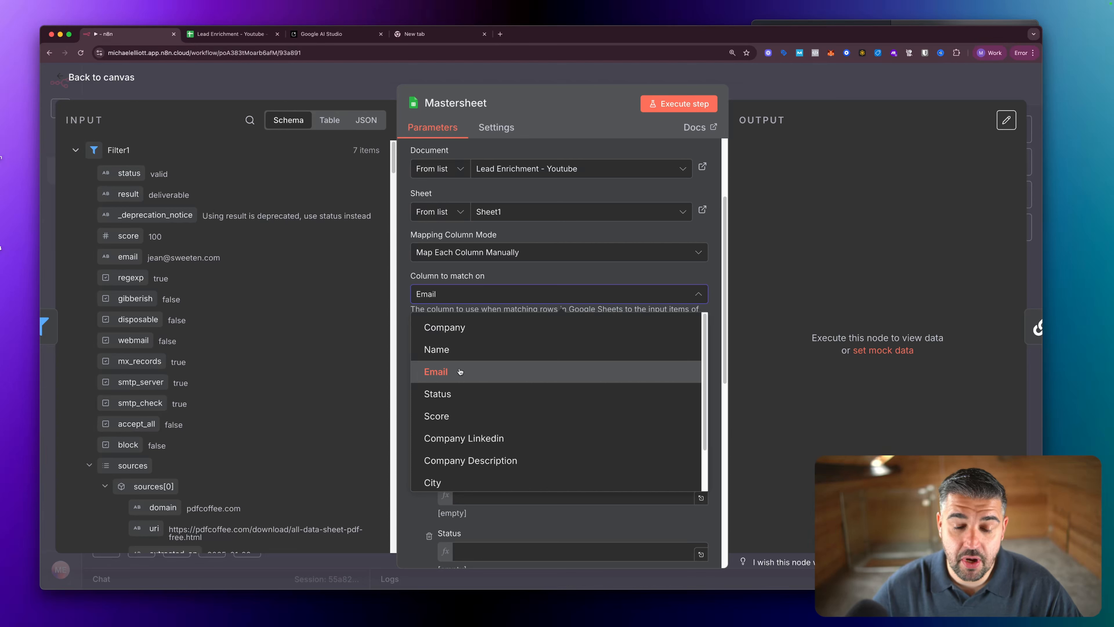
click(458, 372)
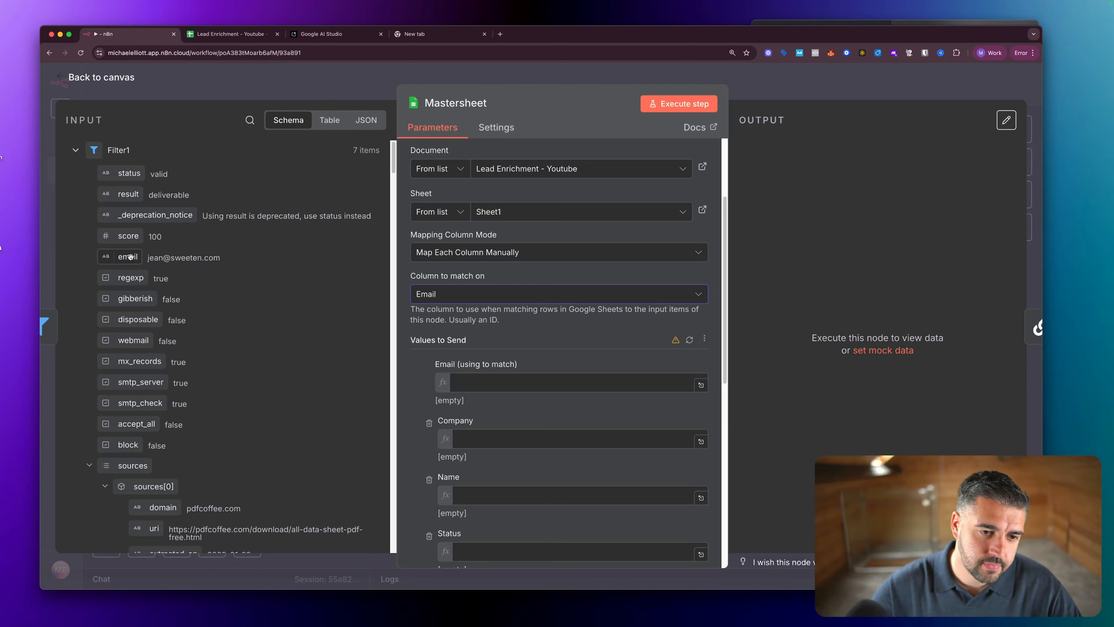
drag(127, 257, 454, 380)
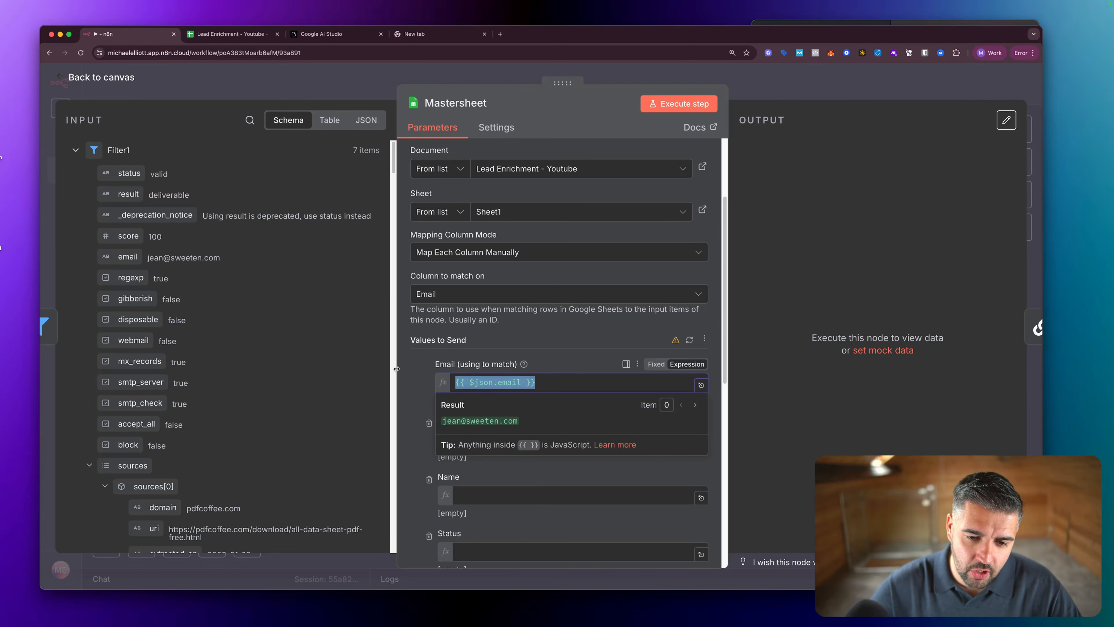
Map Filter1's score field to the Score column and its status field to the Status column.
scroll(476, 419, down, 5)
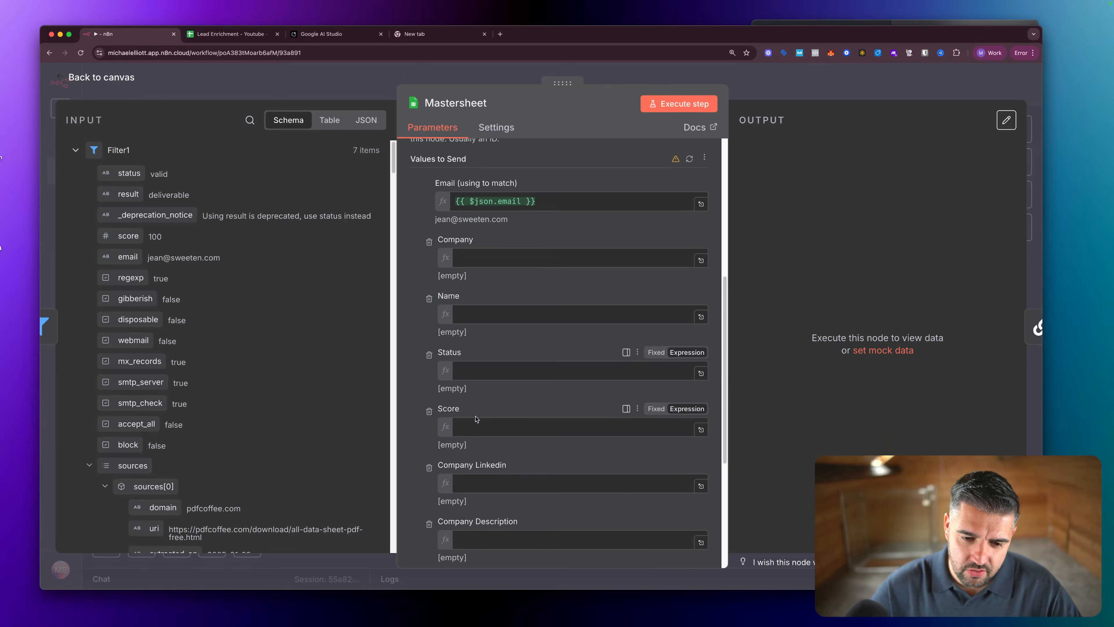
drag(128, 235, 466, 430)
click(415, 337)
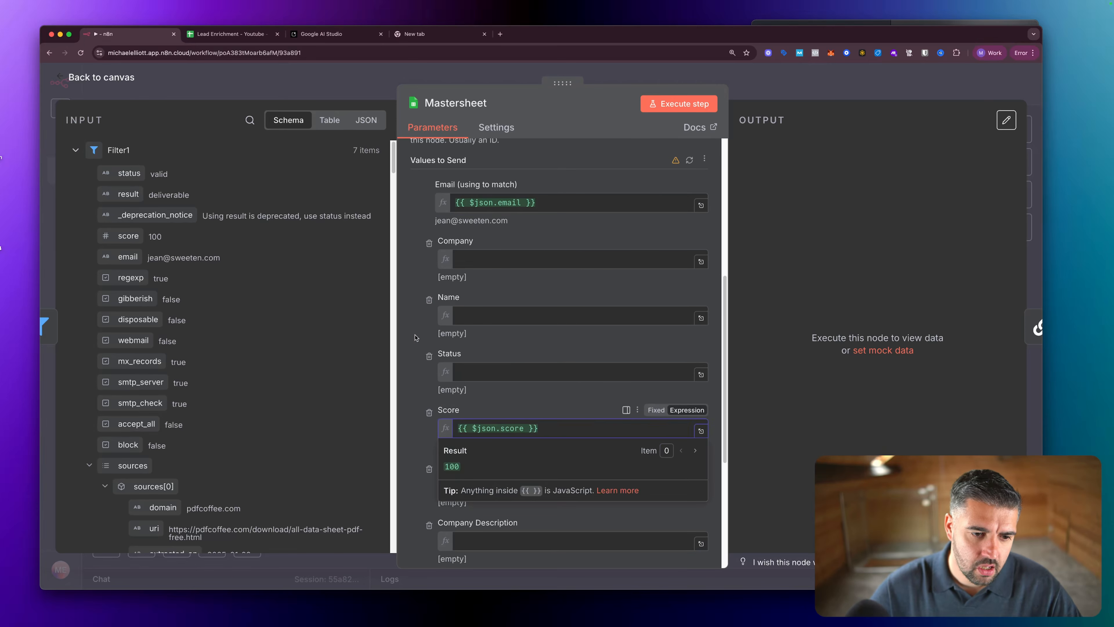
scroll(260, 326, down, 1)
scroll(260, 327, down, 2)
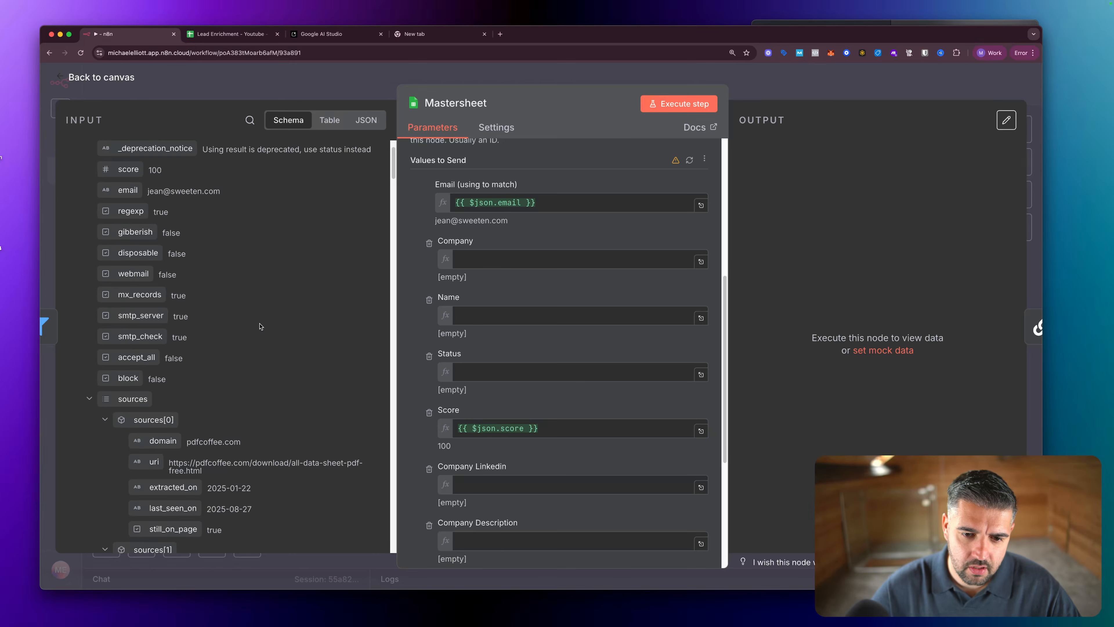
scroll(199, 299, up, 3)
drag(129, 173, 482, 373)
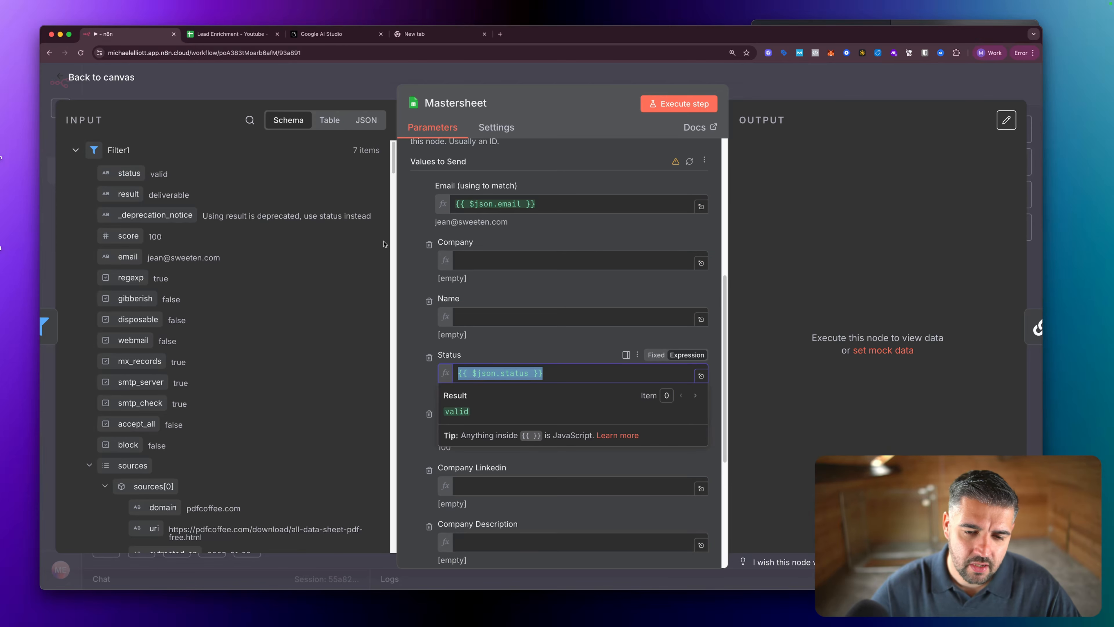
click(269, 254)
Examine Filter1's input data in the schema, JSON and table views for the company and contact fields.
scroll(269, 253, down, 8)
scroll(269, 252, up, 10)
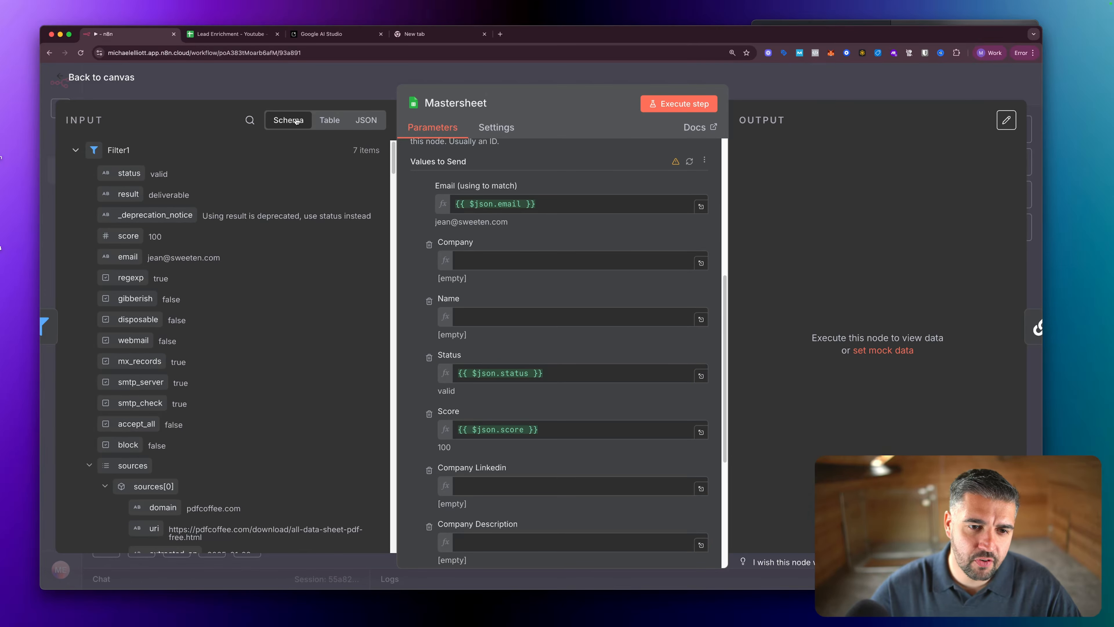
click(328, 120)
click(366, 120)
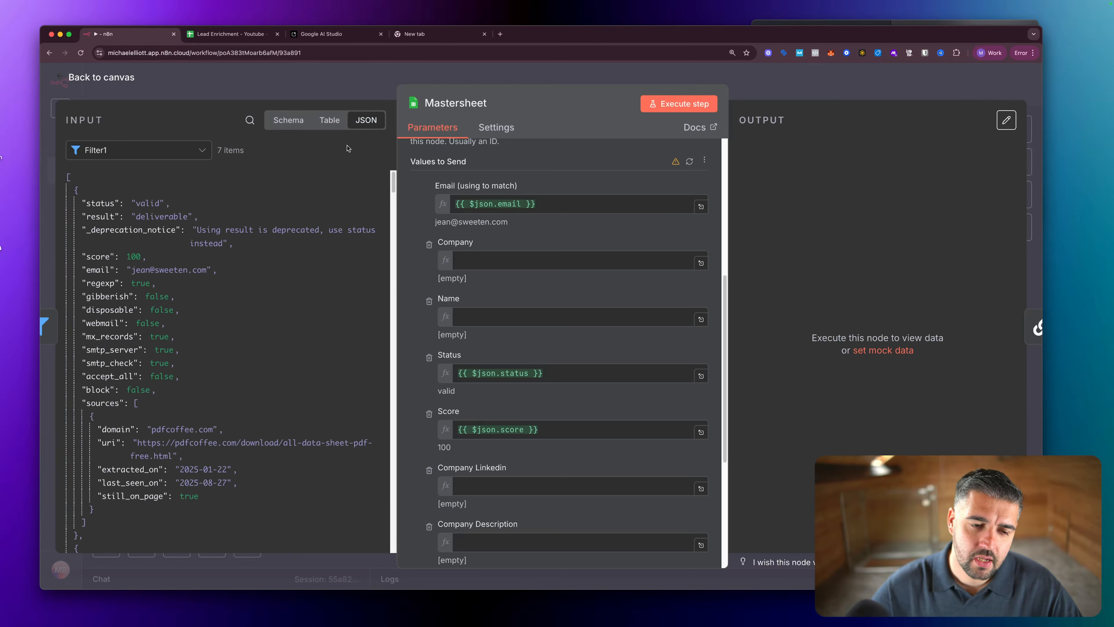
scroll(299, 205, down, 5)
scroll(298, 205, down, 15)
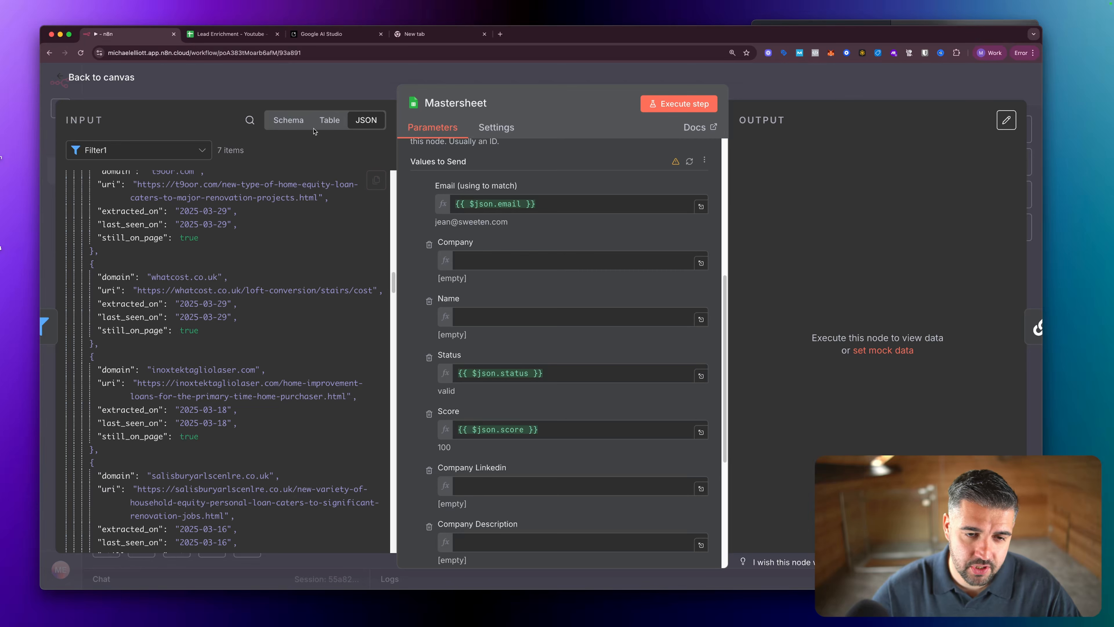
click(329, 120)
scroll(283, 251, right, 10)
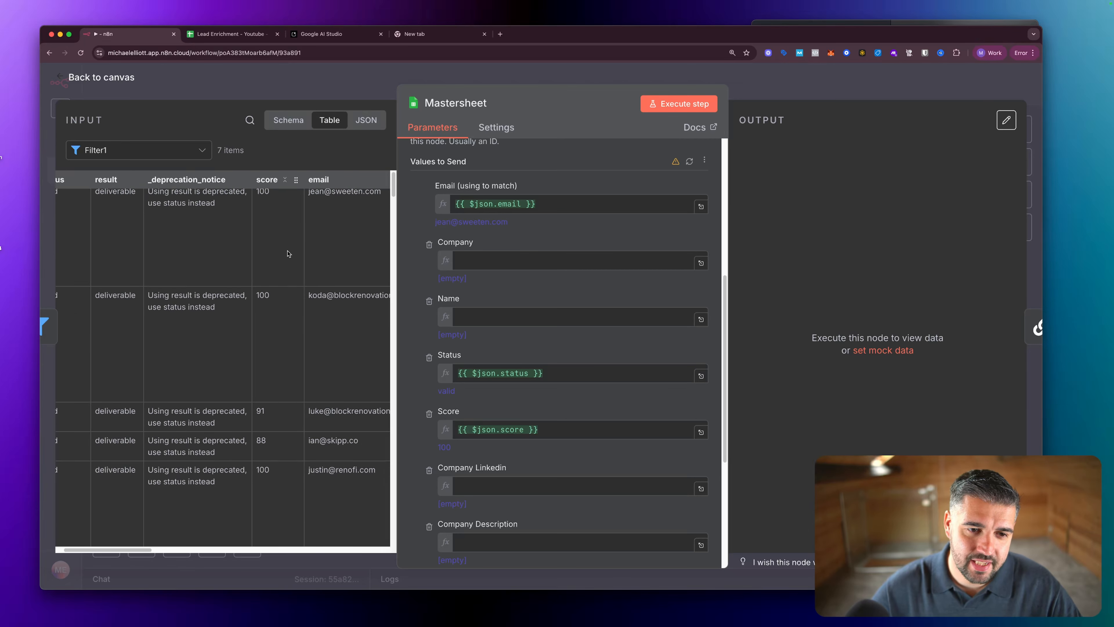
scroll(288, 253, right, 5)
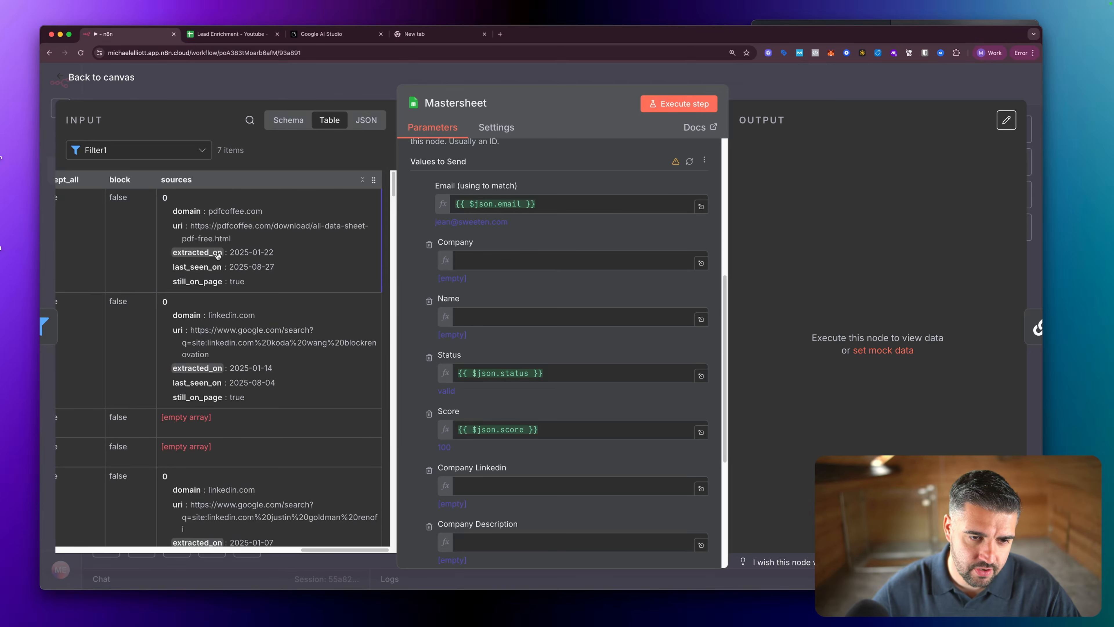
scroll(215, 250, left, 15)
scroll(219, 260, left, 5)
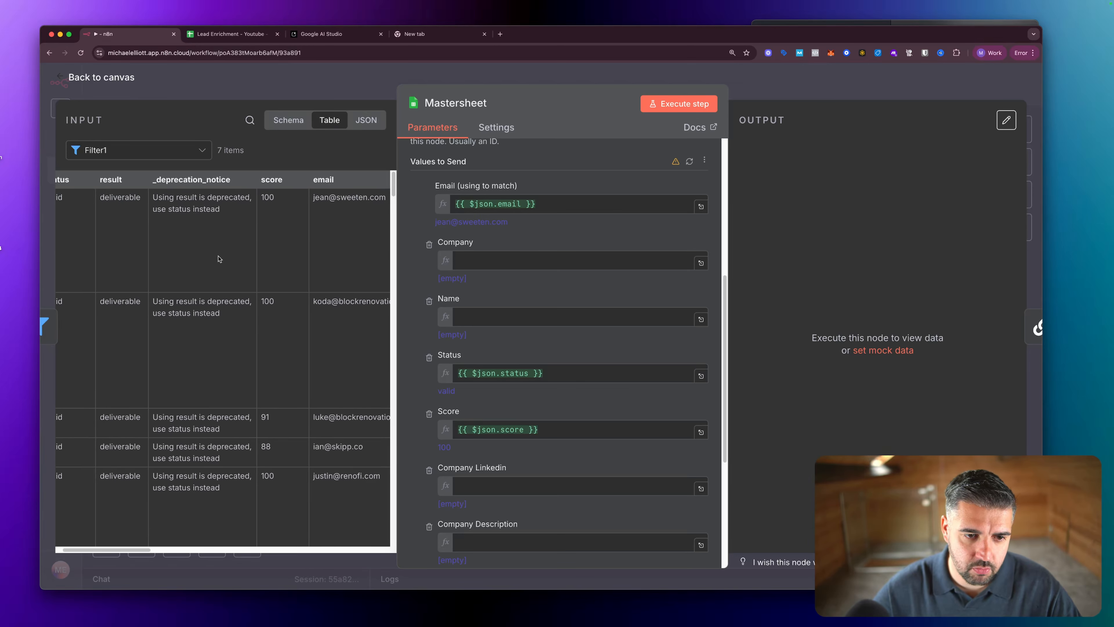
scroll(219, 259, down, 1)
scroll(219, 259, up, 1)
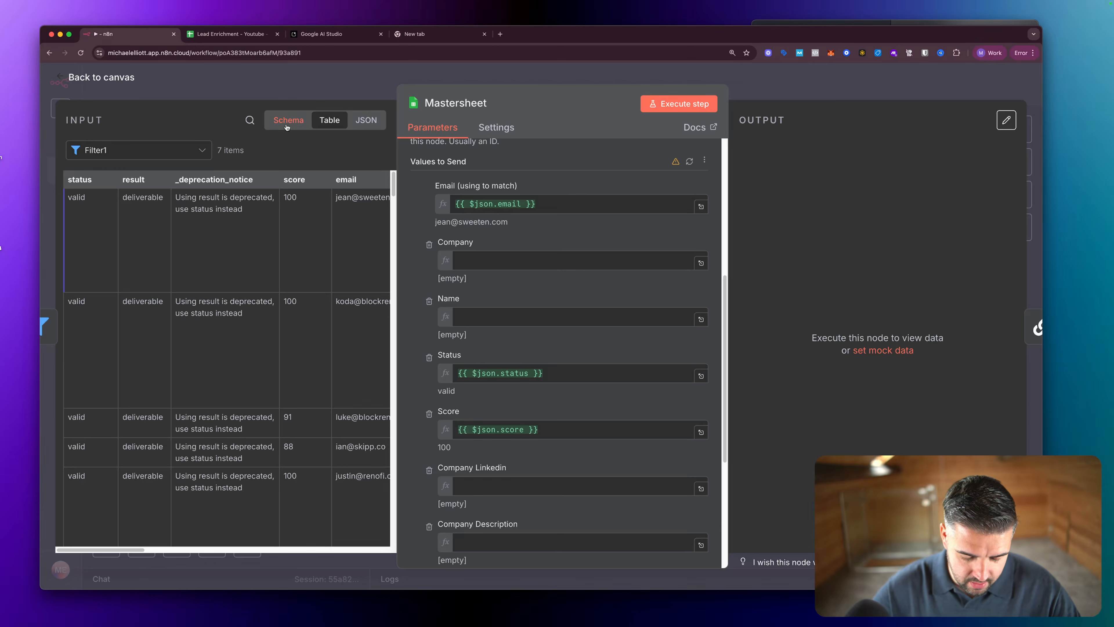
Return to the schema view and map companyName from Split out Contacts to the Company column.
click(287, 125)
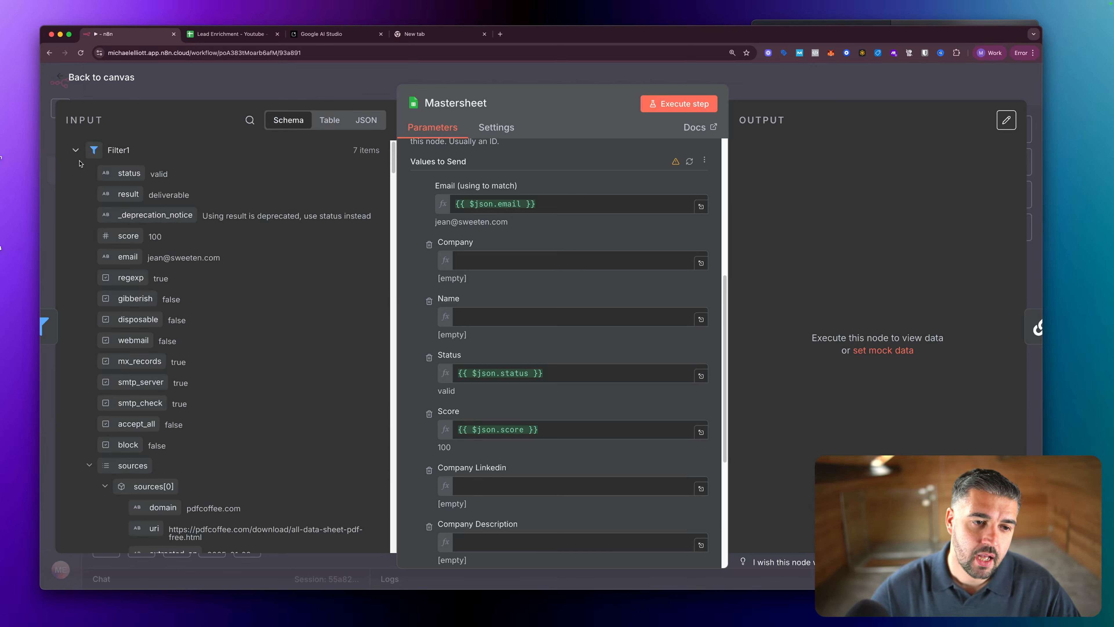
click(75, 151)
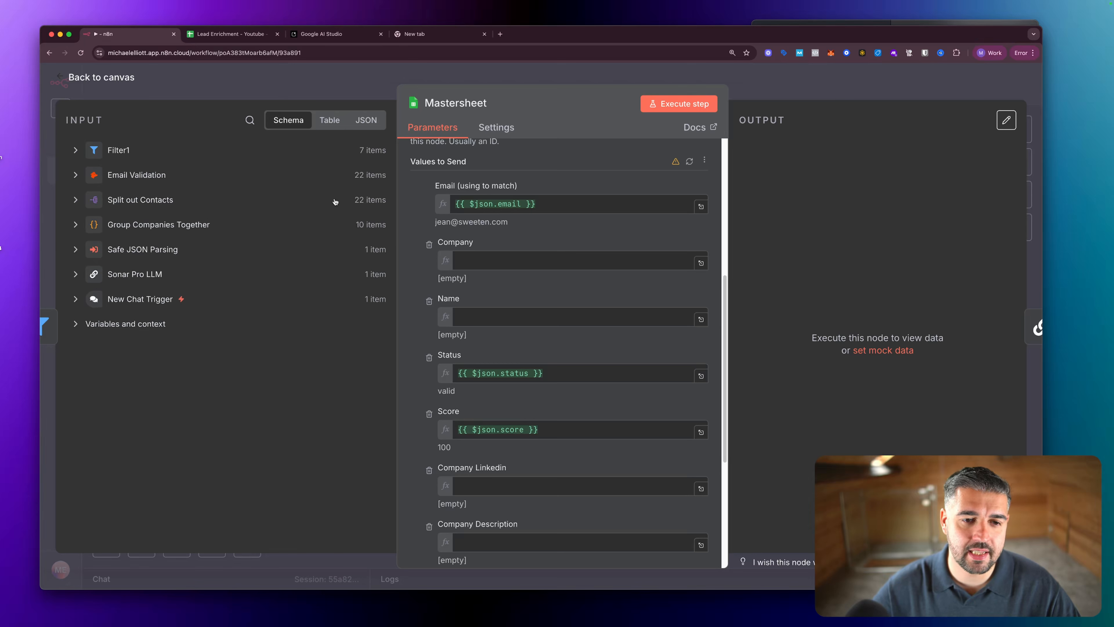
click(76, 200)
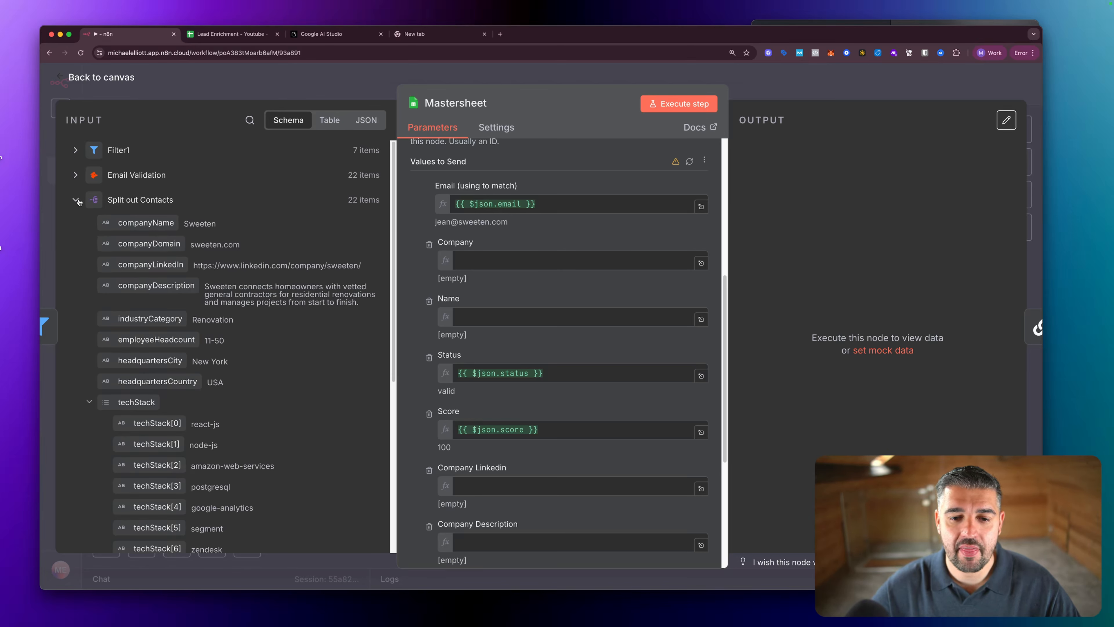
drag(151, 223, 494, 262)
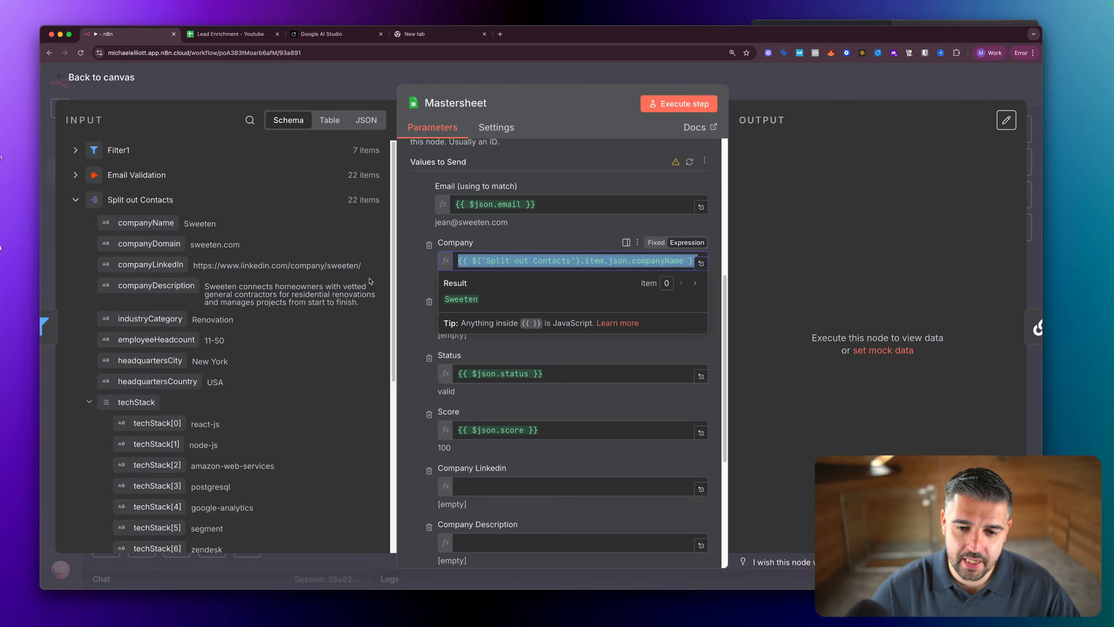
click(412, 285)
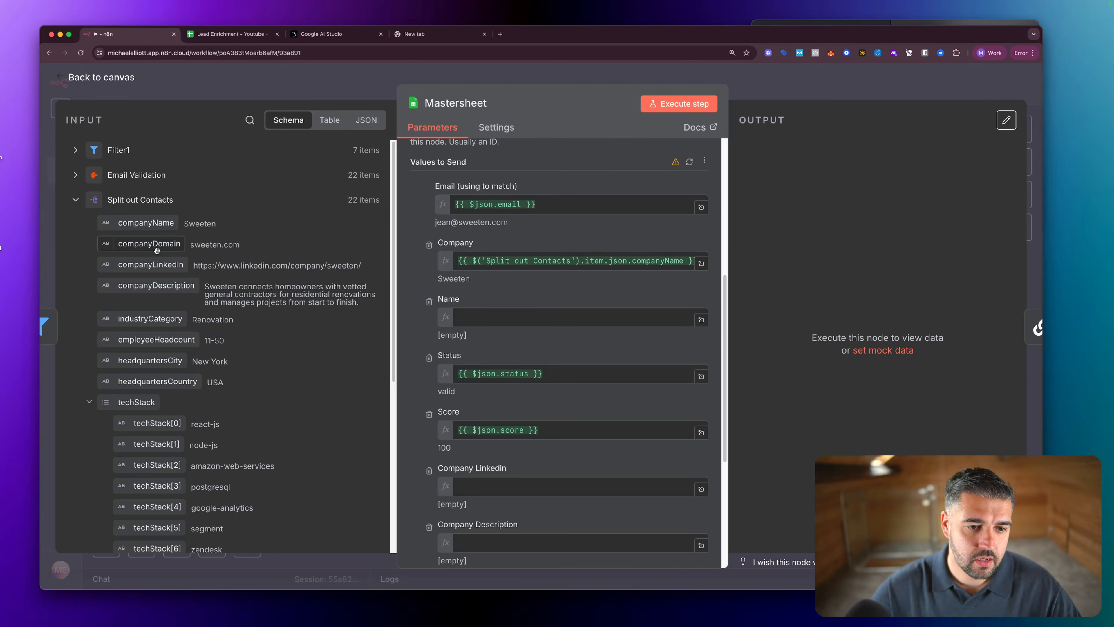
Map the contacts name field from Split out Contacts to the Name column.
scroll(174, 276, down, 3)
scroll(167, 272, up, 3)
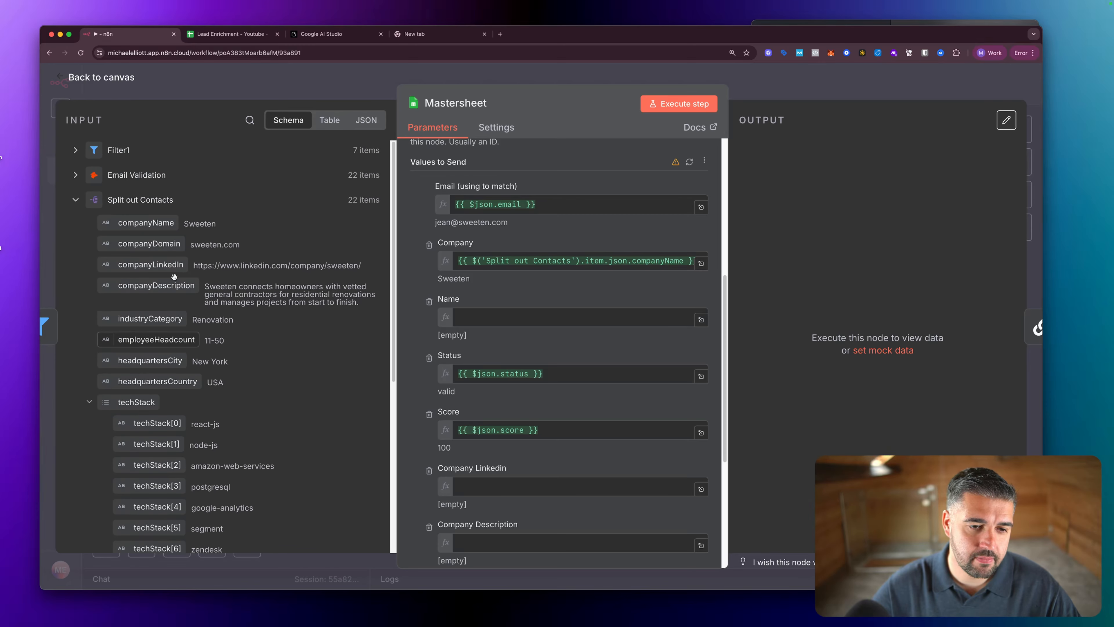
scroll(156, 265, down, 5)
scroll(156, 265, down, 3)
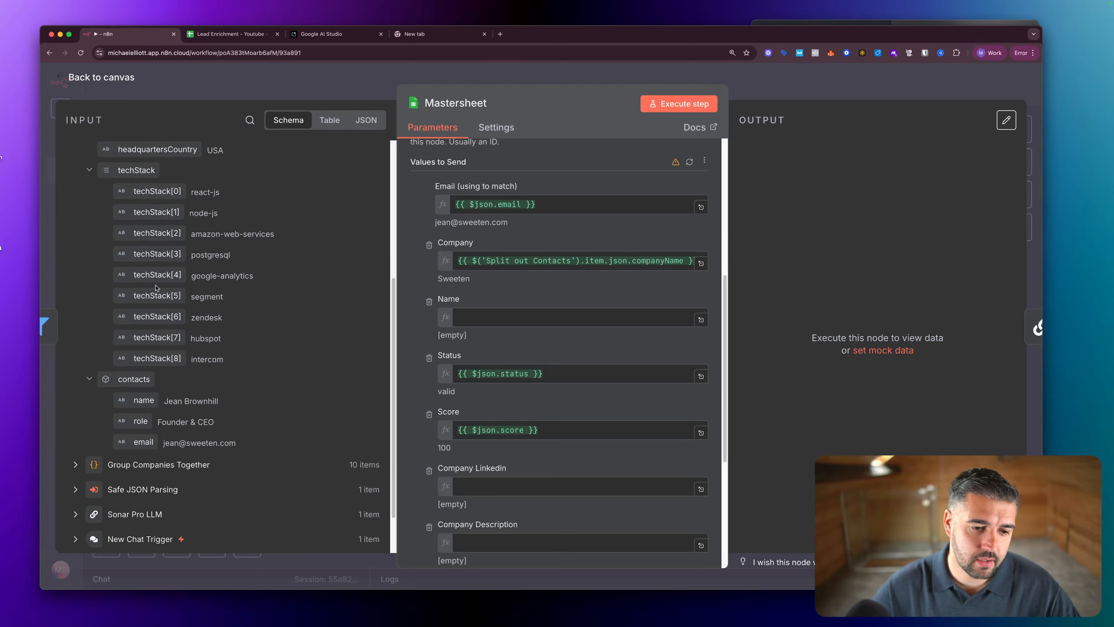
drag(144, 400, 466, 315)
Set the Company Linkedin column to the expression {{ $('Split out Contacts').item.json.companyLinkedIn }}.
scroll(448, 370, down, 3)
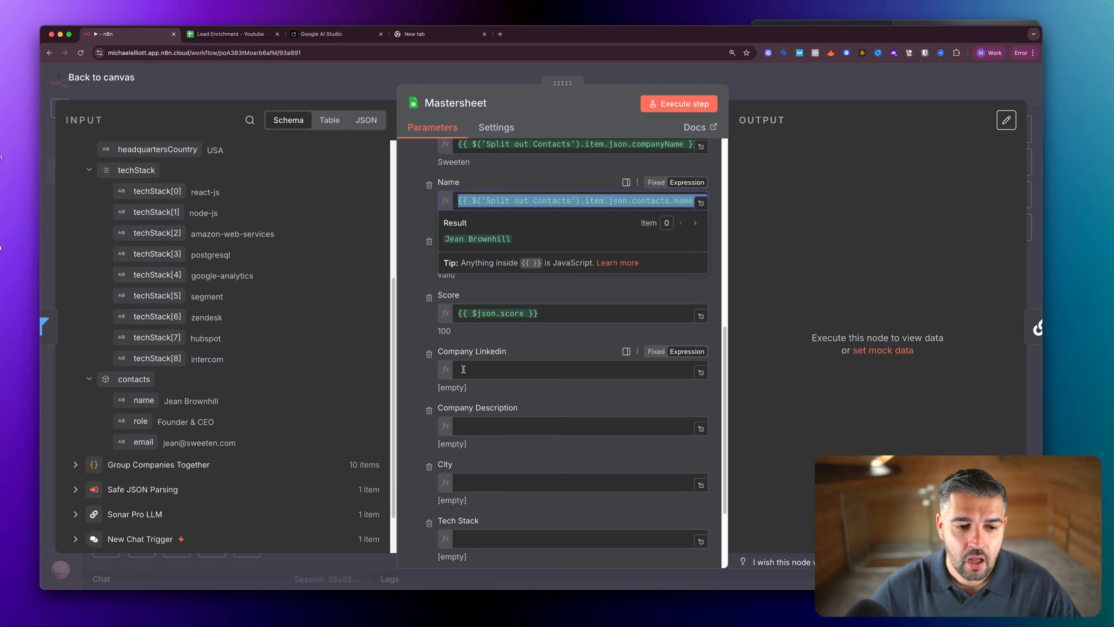
click(462, 369)
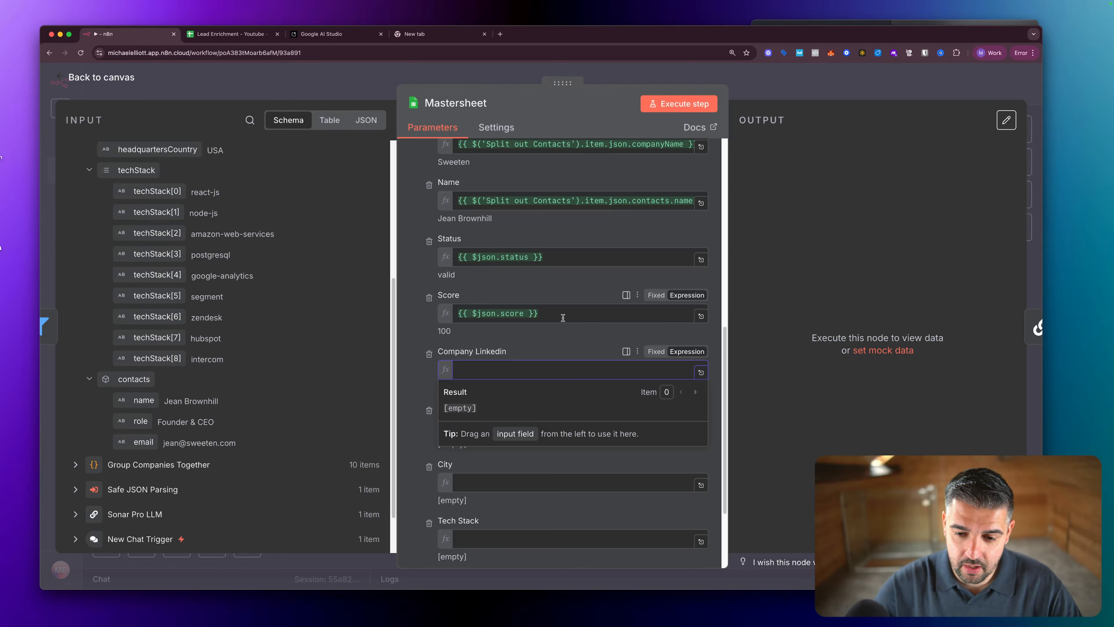
click(655, 351)
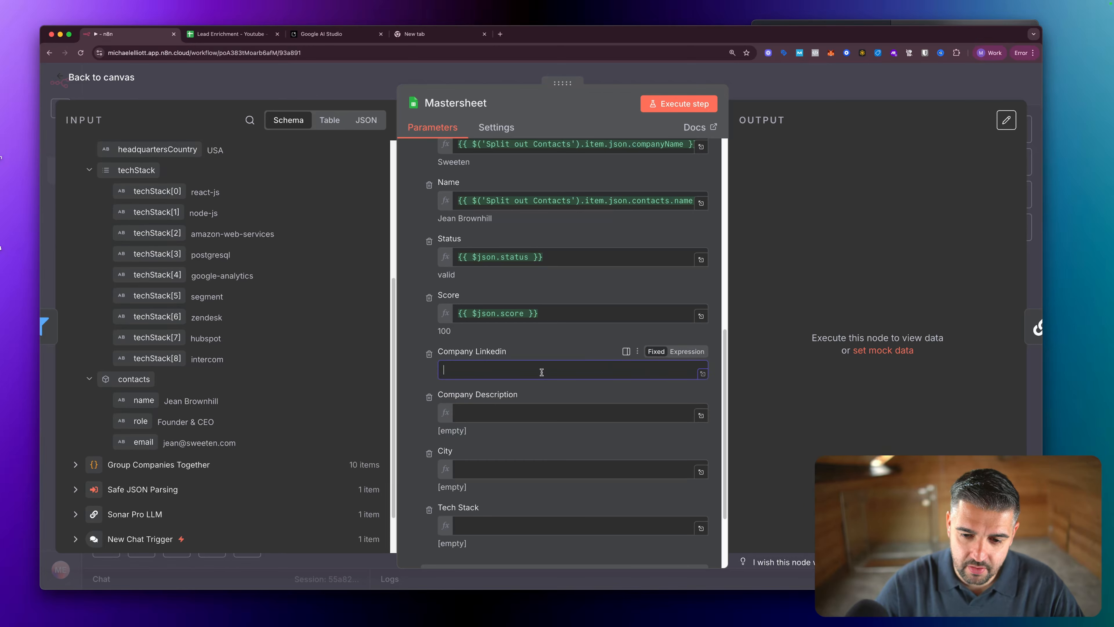
click(686, 351)
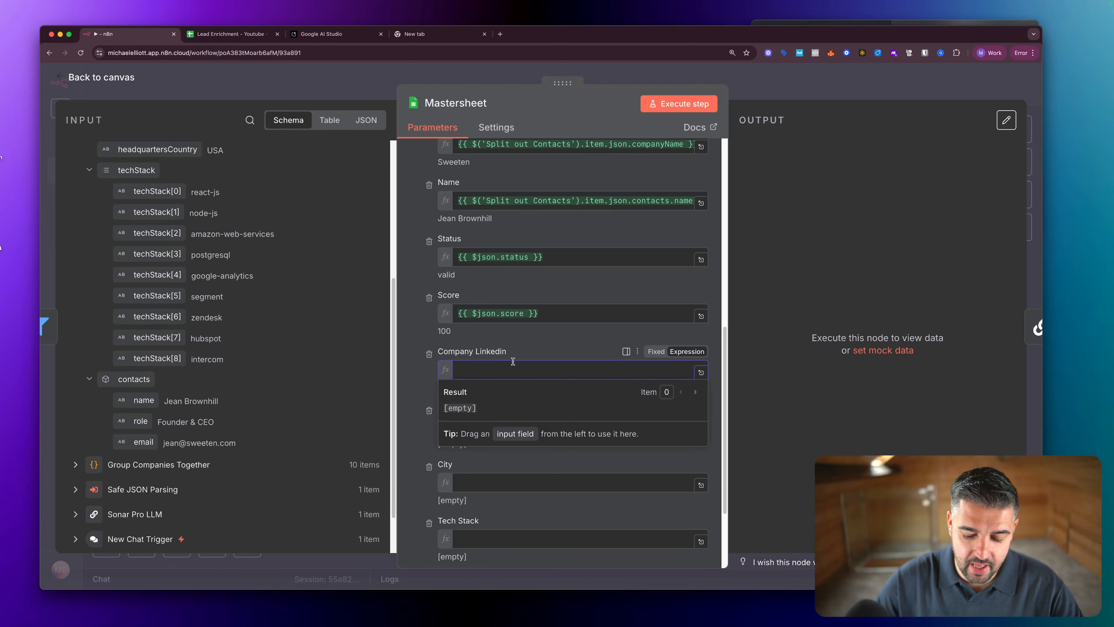
key(Return)
key(BackSpace)
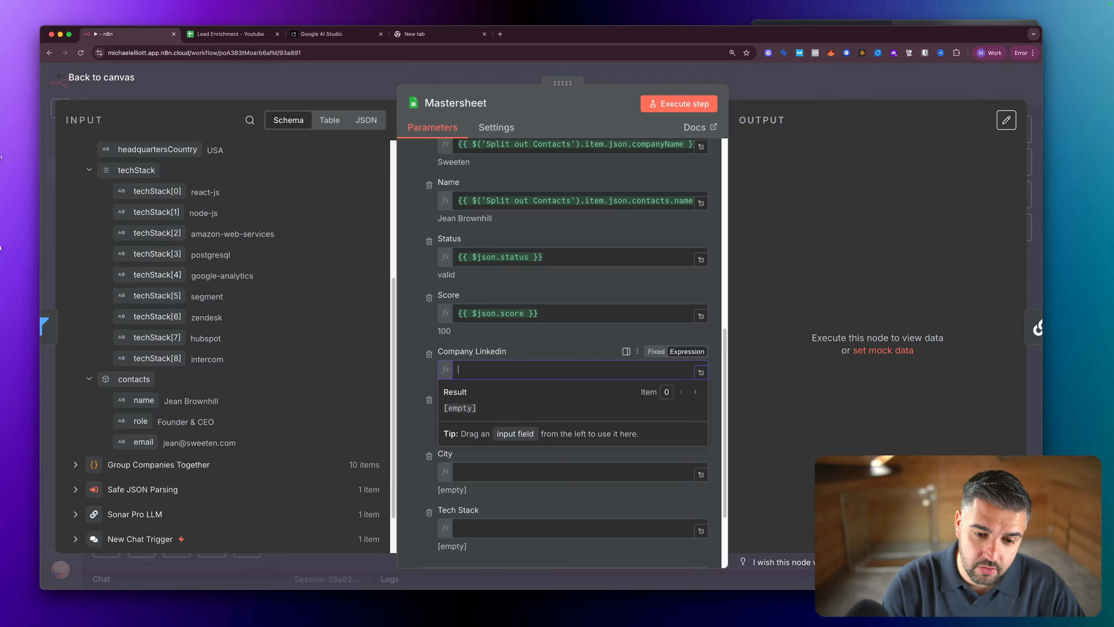
text({{)
key(Down)
key(Down)
key(Down)
key(Down)
key(Down)
key(Down)
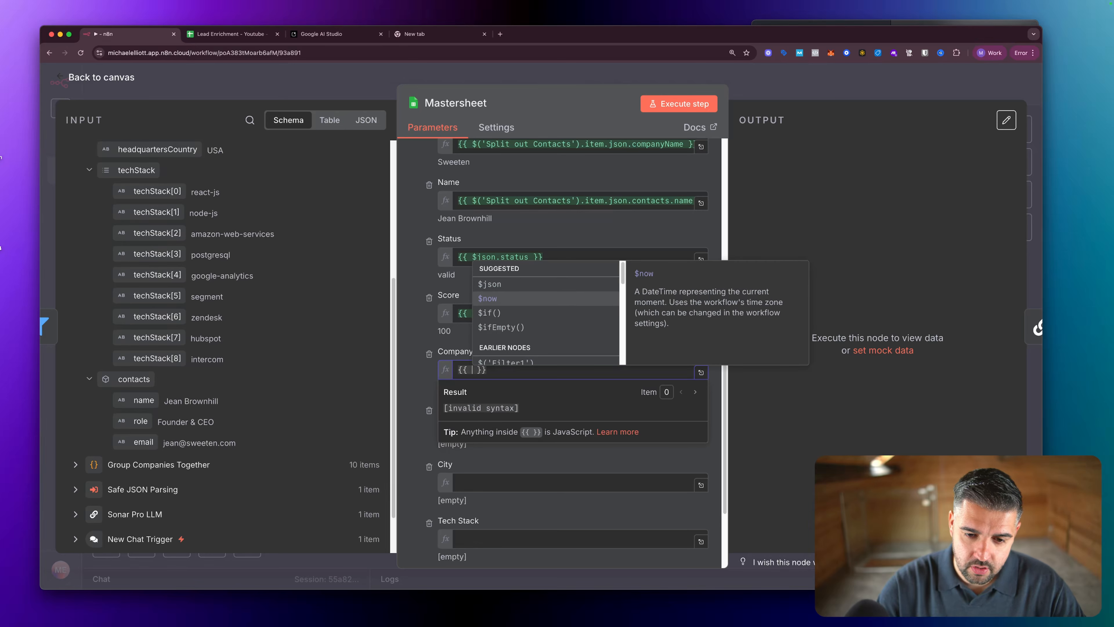
key(Return)
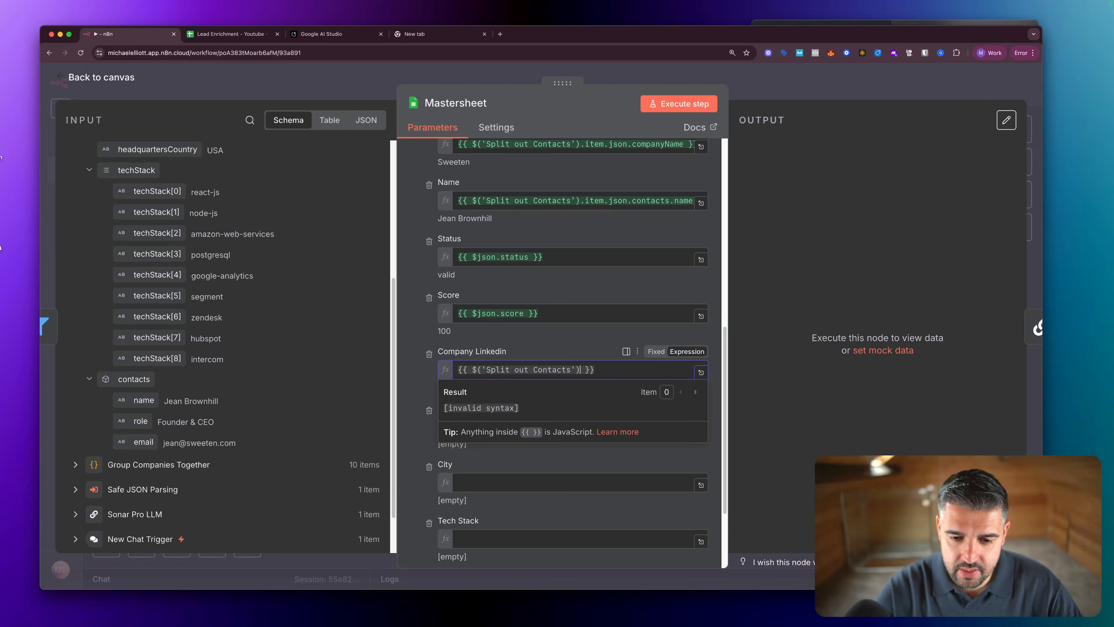
key(Return)
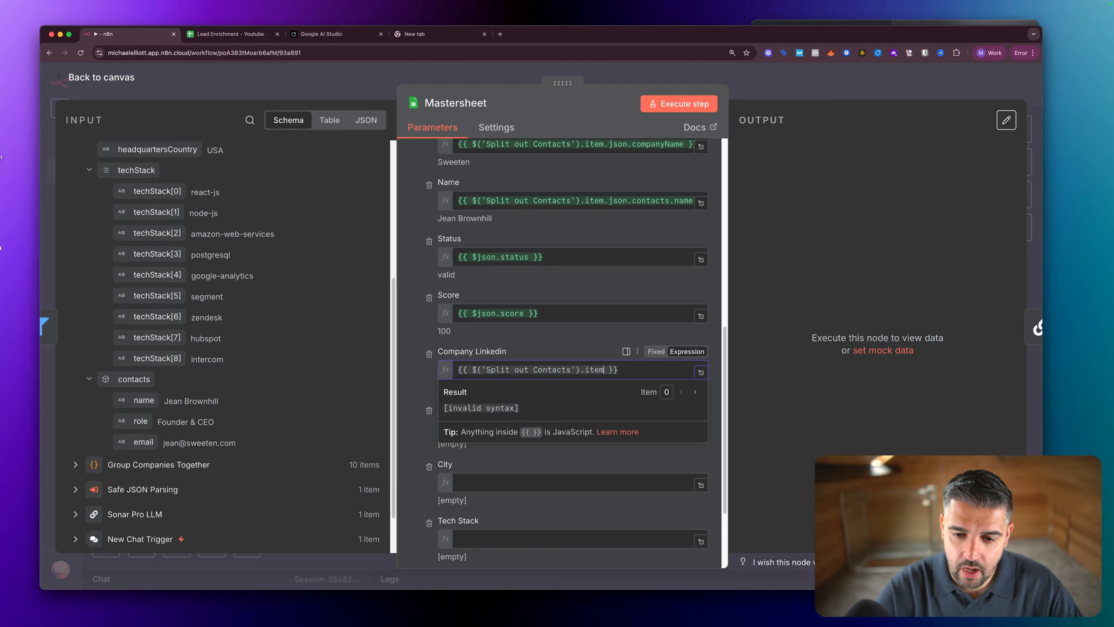
text(.)
key(Return)
text(.json.)
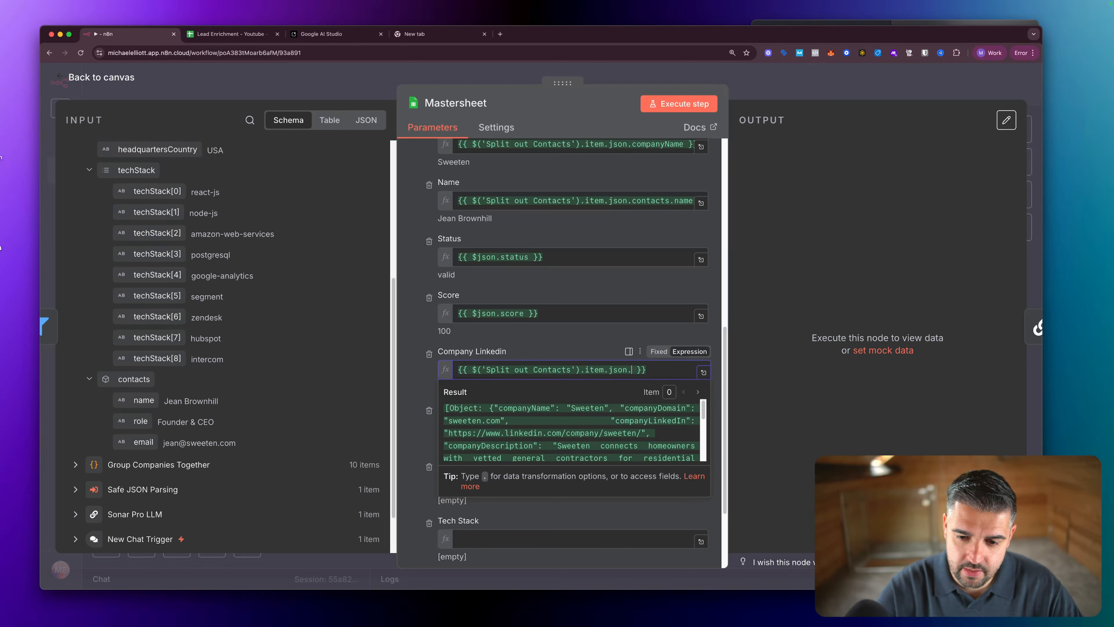
key(Down)
key(Down)
key(Return)
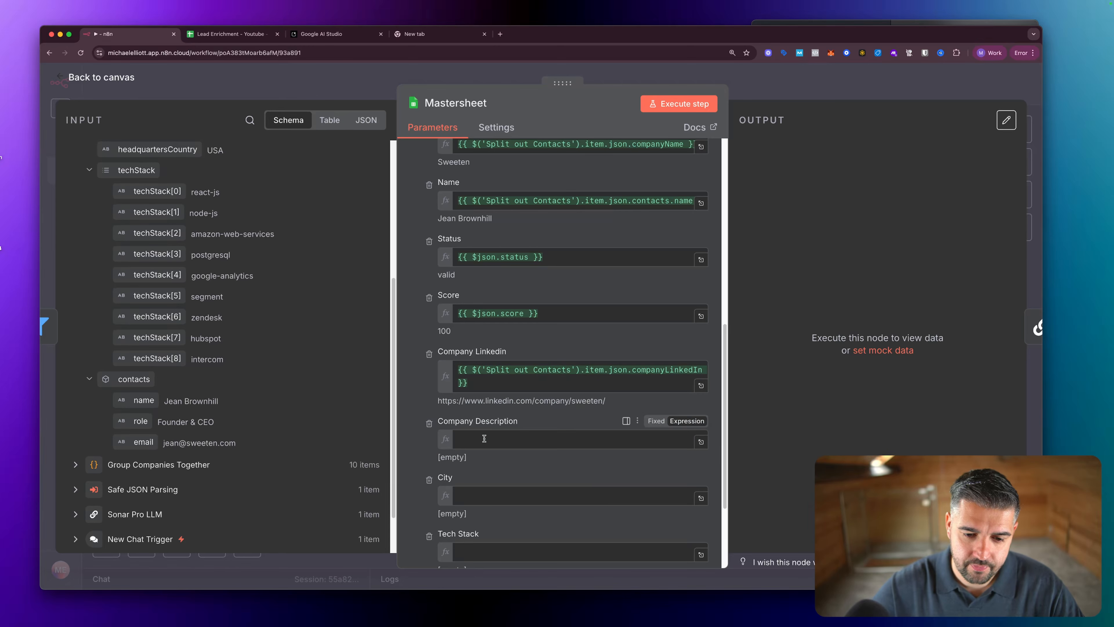
Set the Company Description column to the expression {{ $('Split out Contacts').item.json.companyDescription }}.
click(483, 438)
text(=)
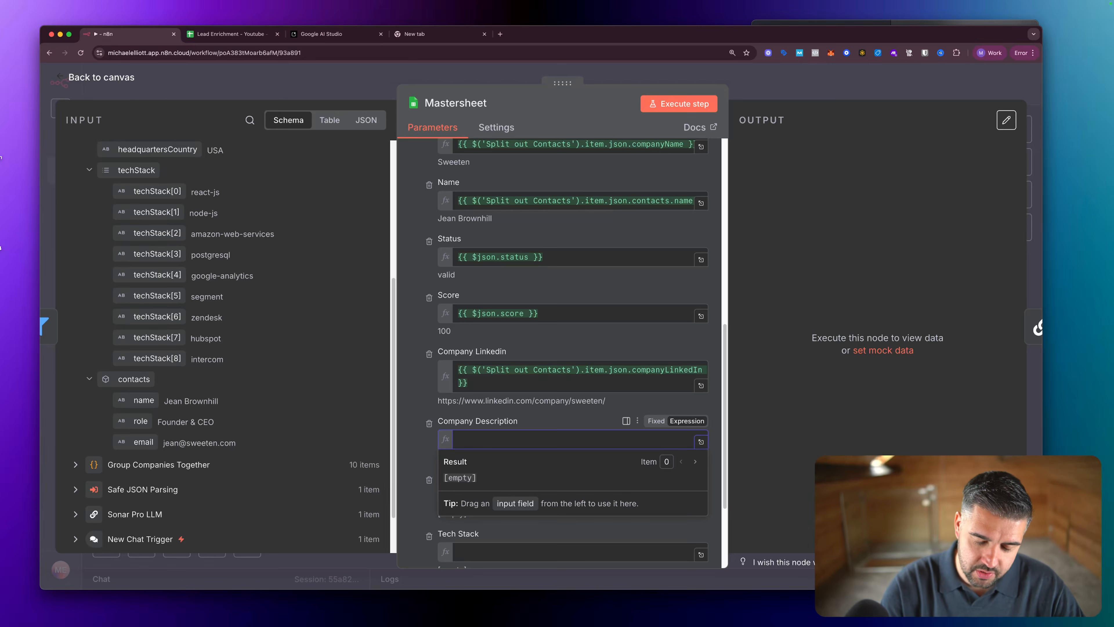
text({{)
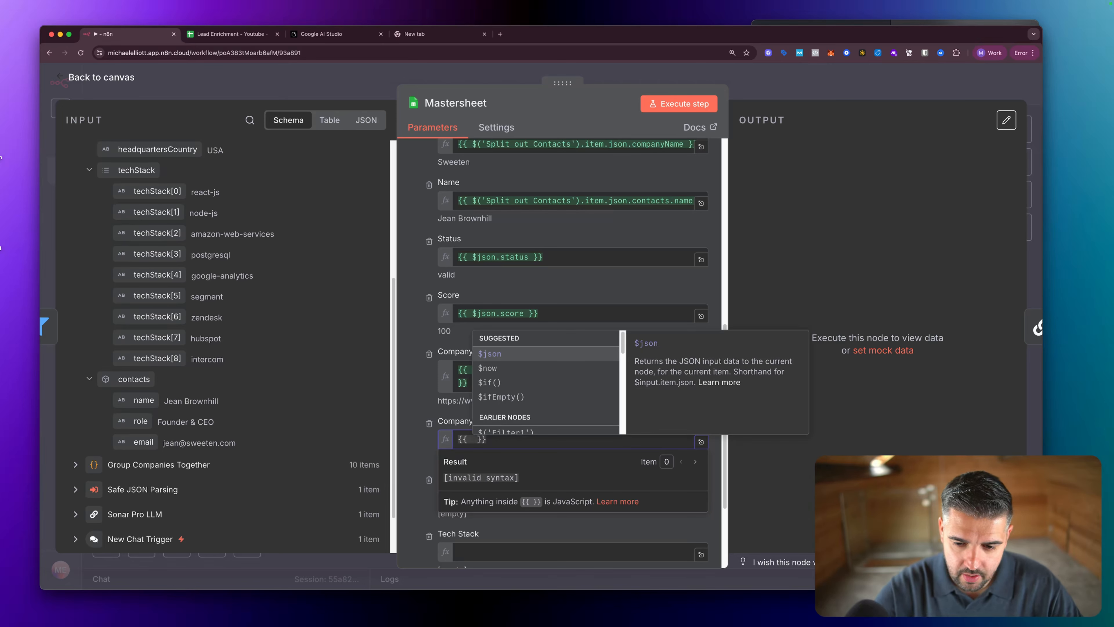
key(Down)
key(Down)
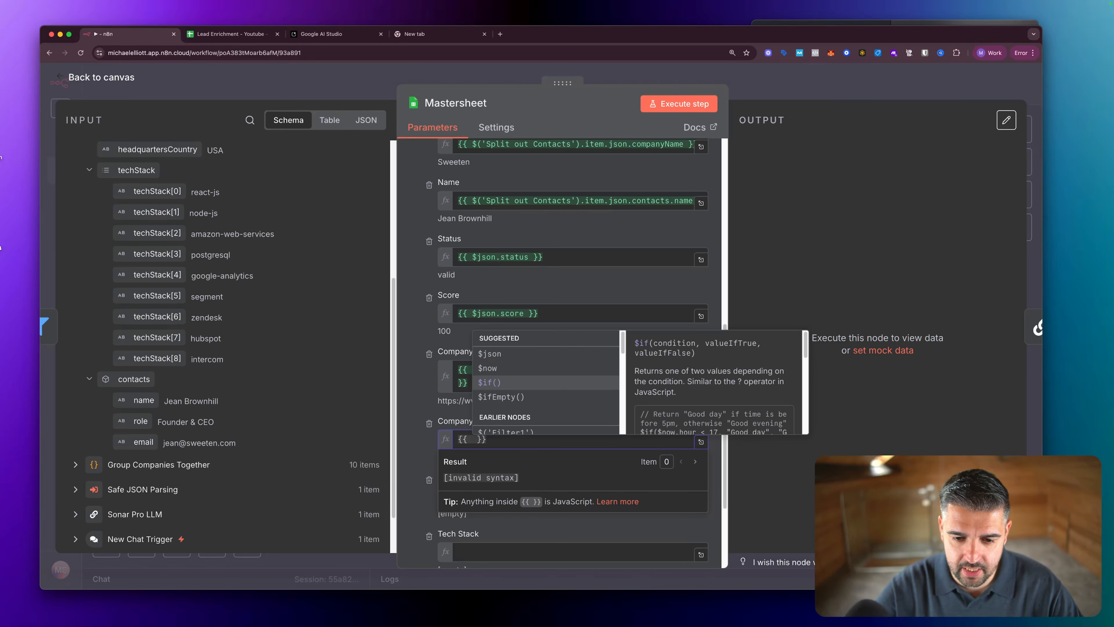
key(Down)
key(Down)
key(Down)
key(Down)
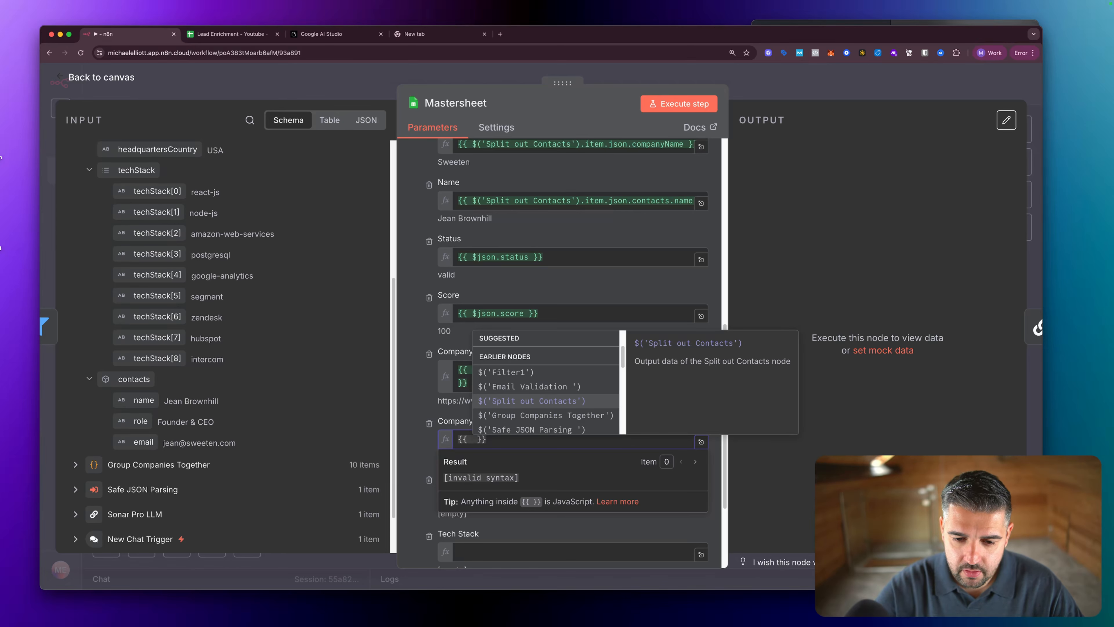
key(Return)
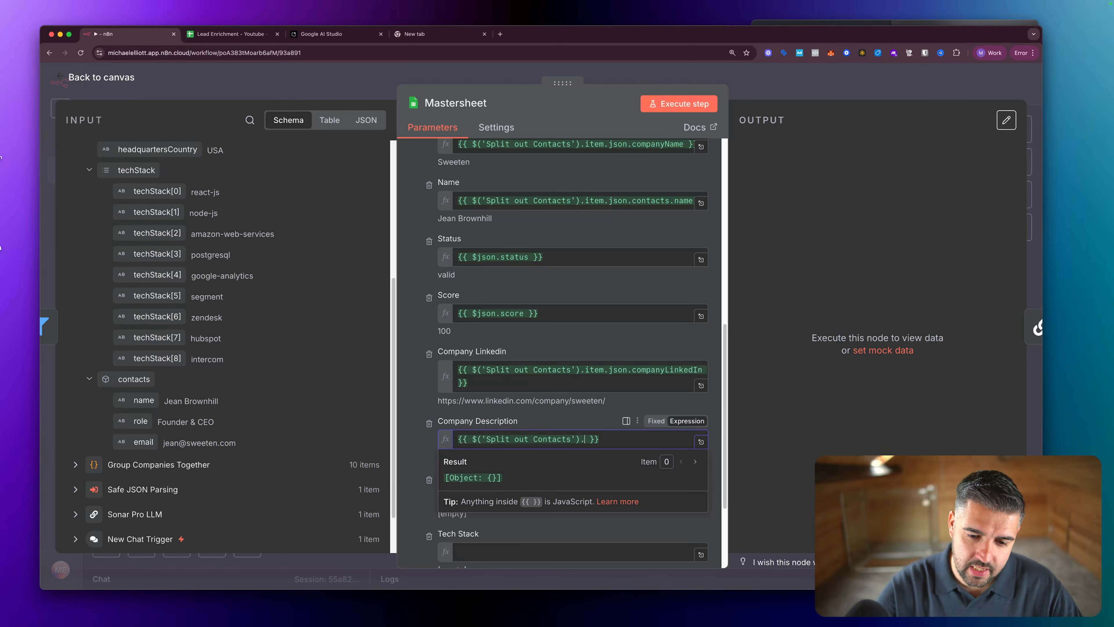
text(.item.)
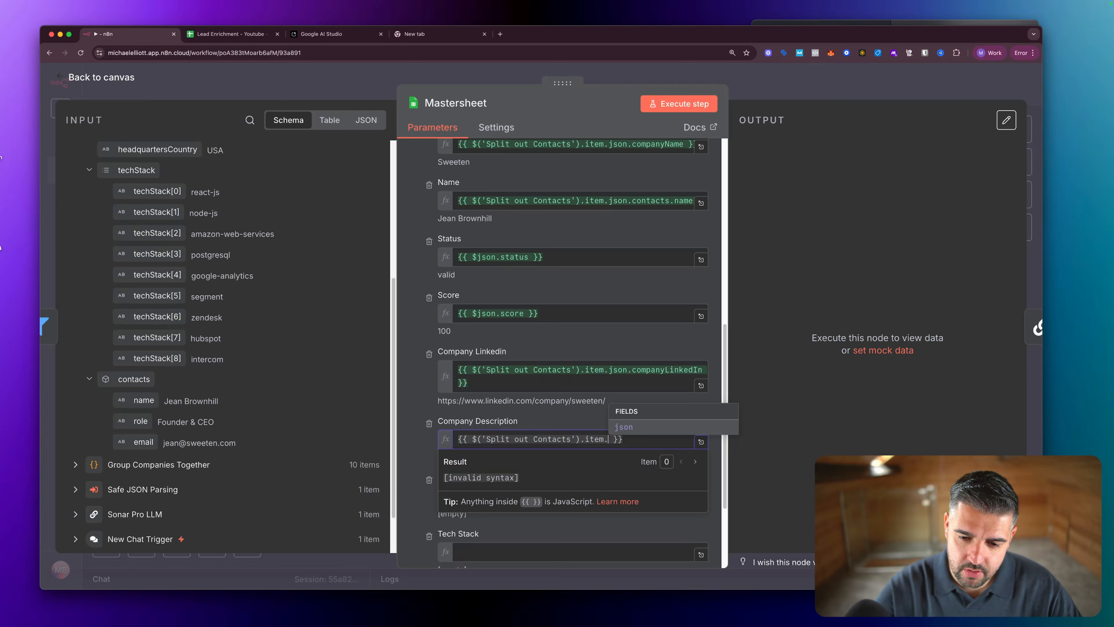
key(Return)
text(.)
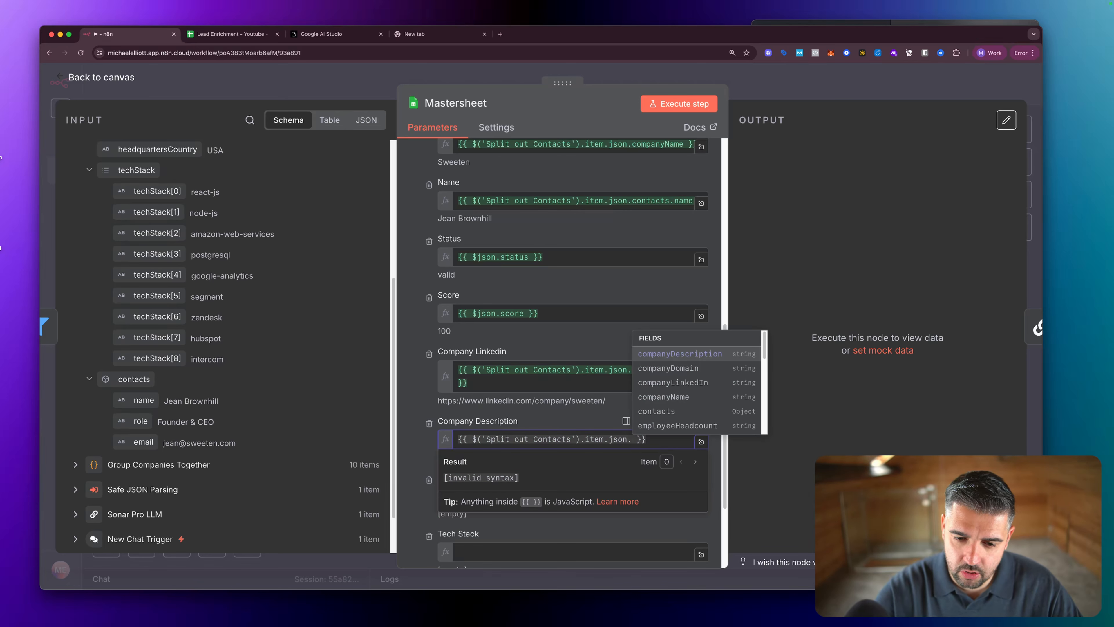
key(Return)
click(408, 419)
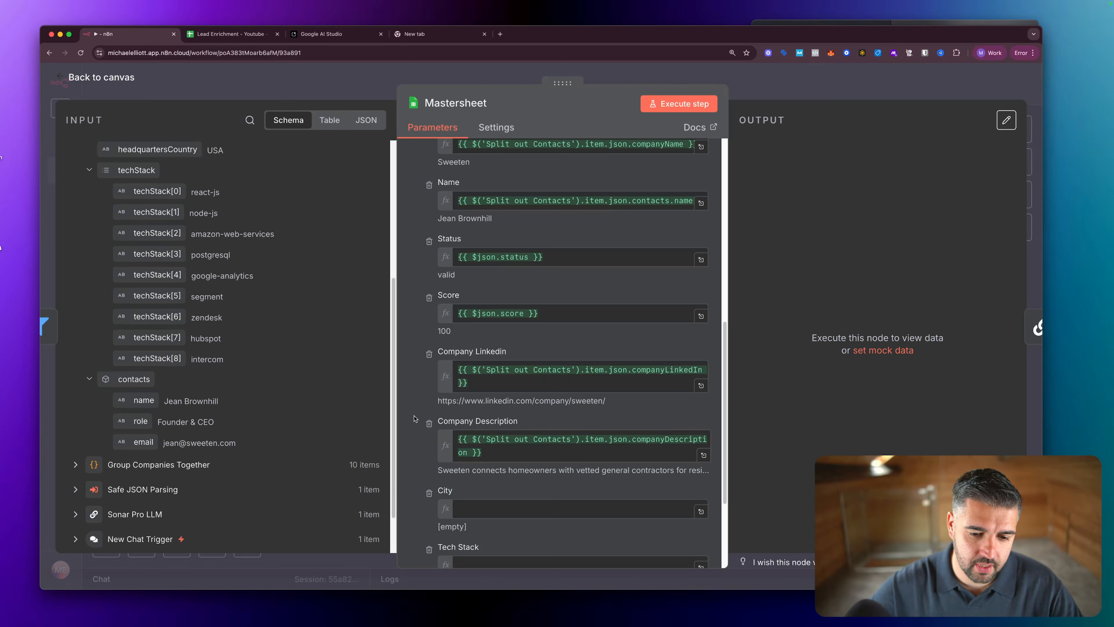
Map headquartersCity from Split out Contacts to the City column.
scroll(482, 394, down, 4)
scroll(289, 398, down, 1)
scroll(289, 398, up, 5)
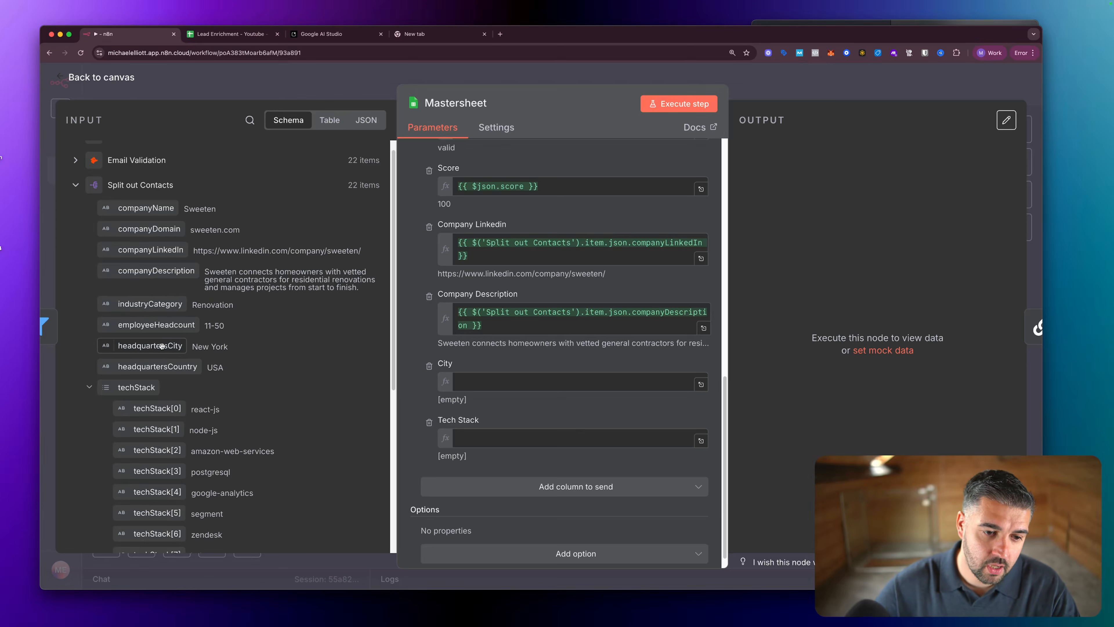
drag(149, 345, 489, 383)
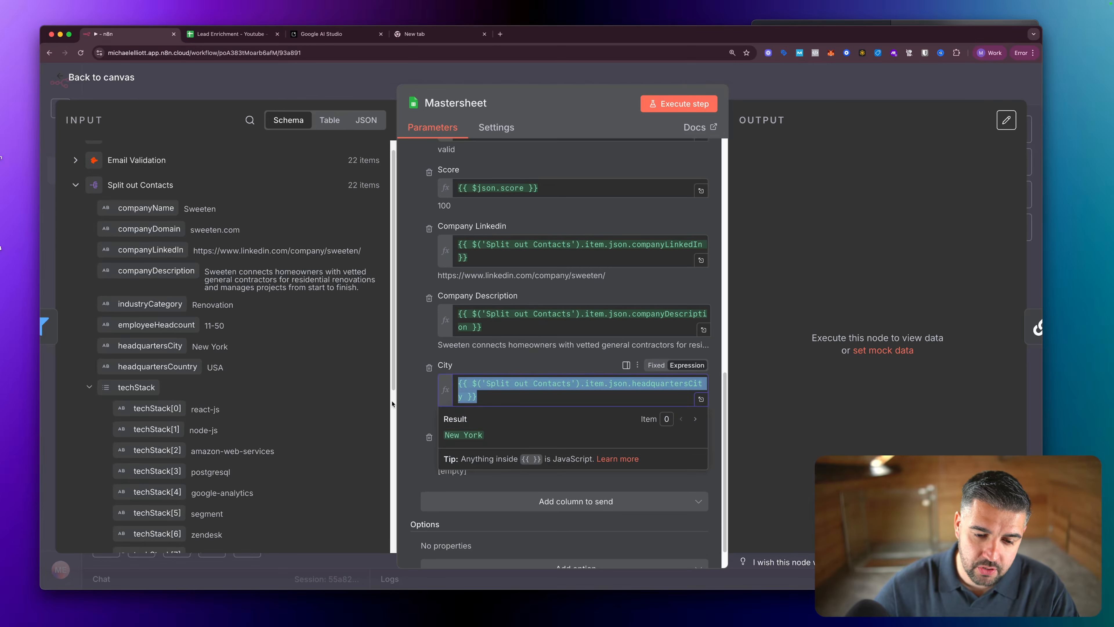
click(410, 401)
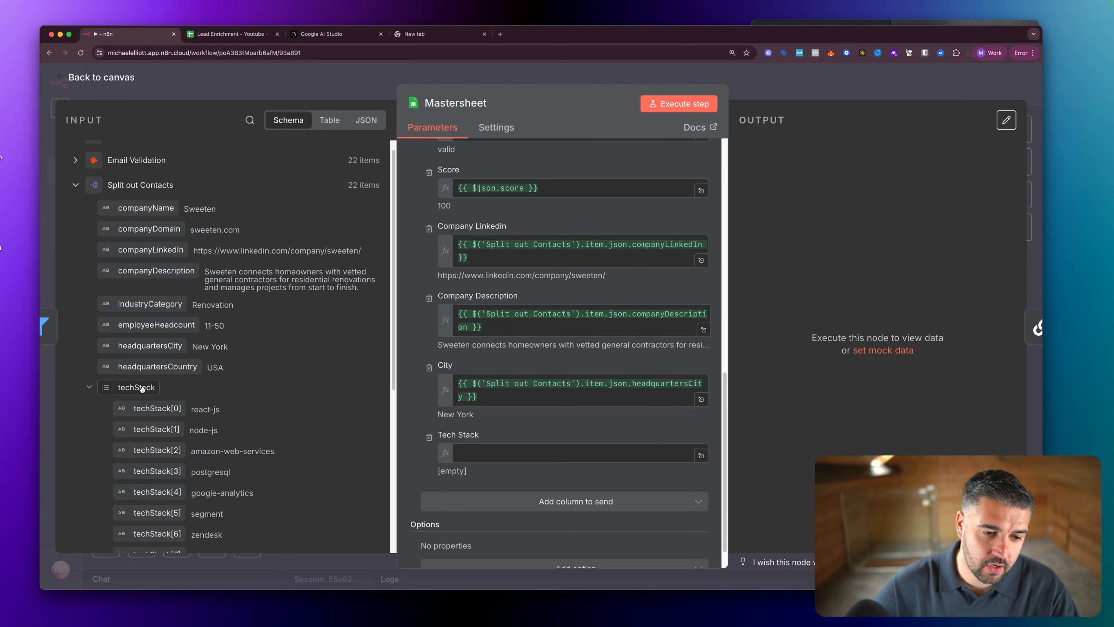
Map the whole techStack array from Split out Contacts to the Tech Stack column.
scroll(136, 388, down, 5)
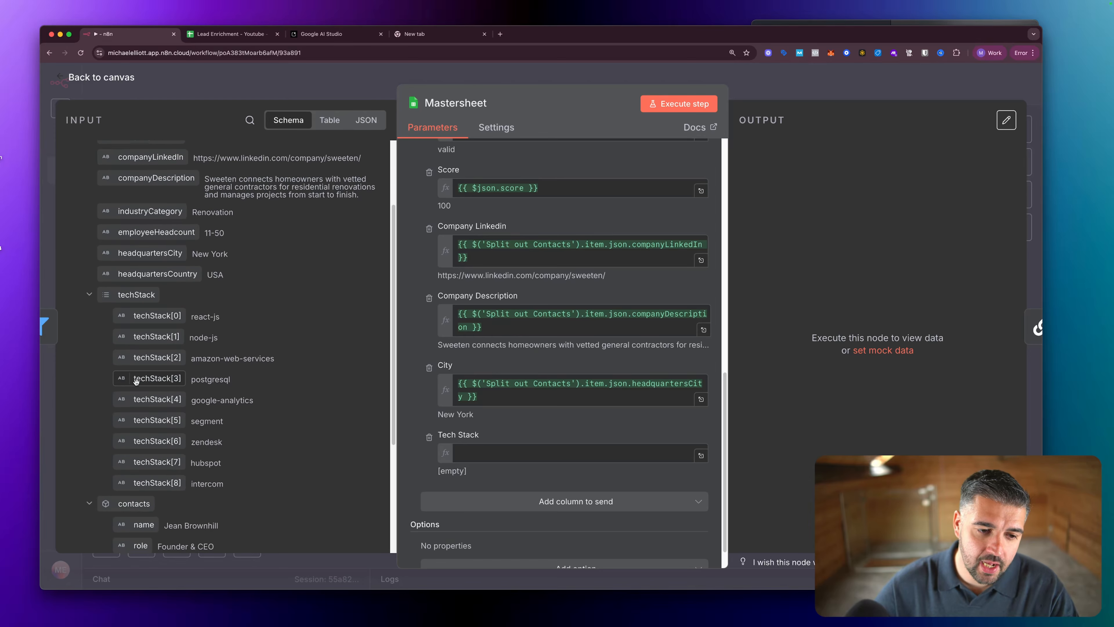
mouse_move(122, 282)
mouse_down()
mouse_move(134, 281)
mouse_move(124, 282)
mouse_up()
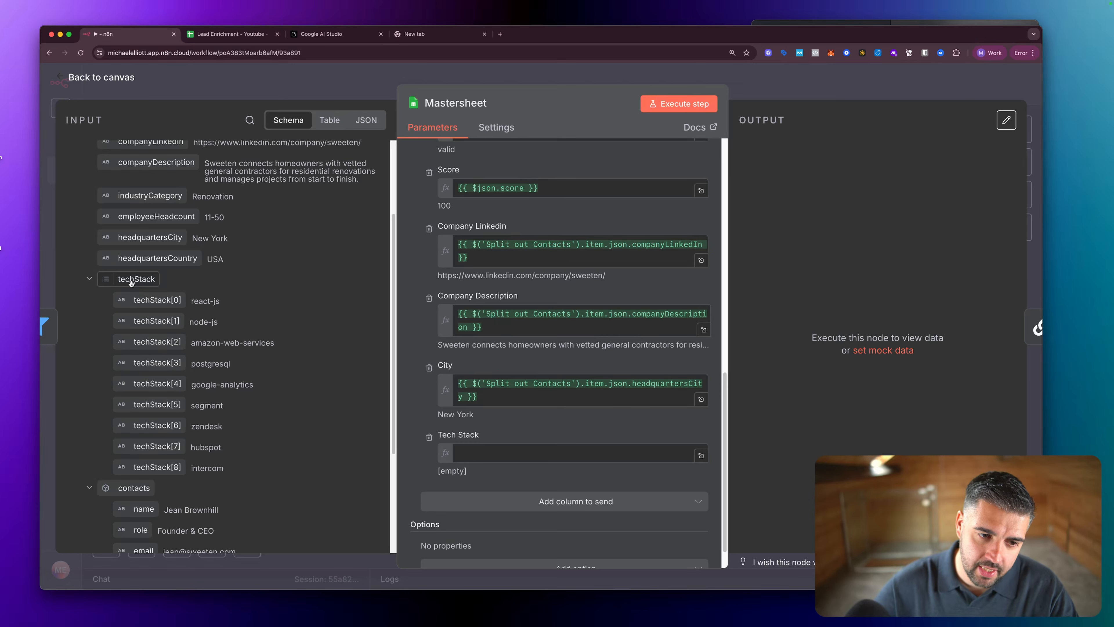
drag(131, 283, 478, 453)
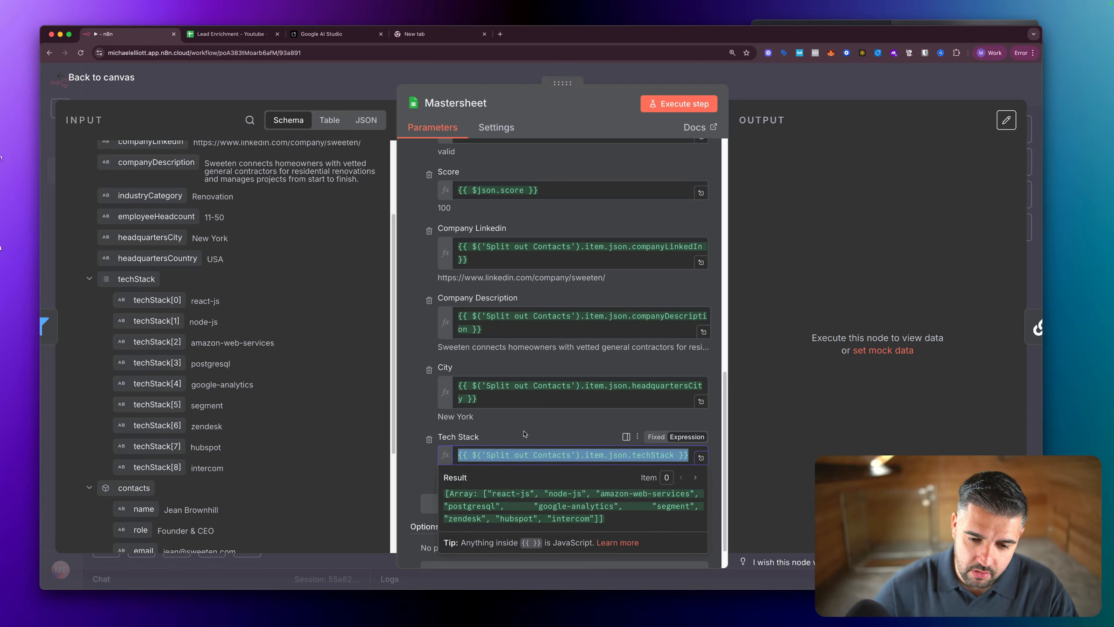
scroll(570, 365, down, 2)
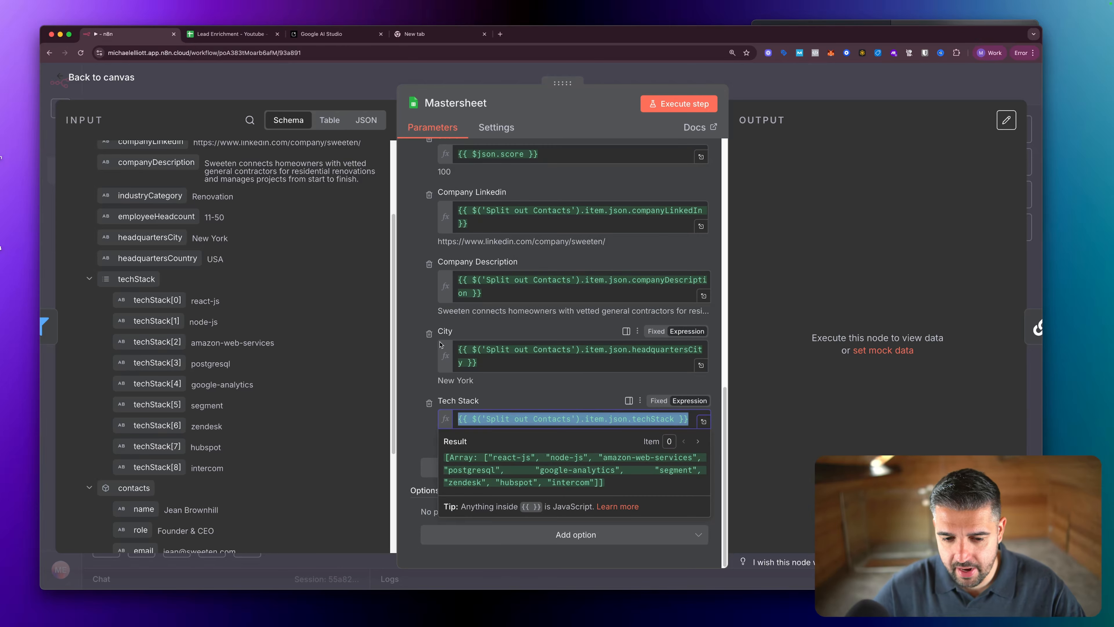
Execute the Mastersheet step to test writing the mapped columns to the sheet.
scroll(483, 351, up, 15)
scroll(439, 345, up, 1)
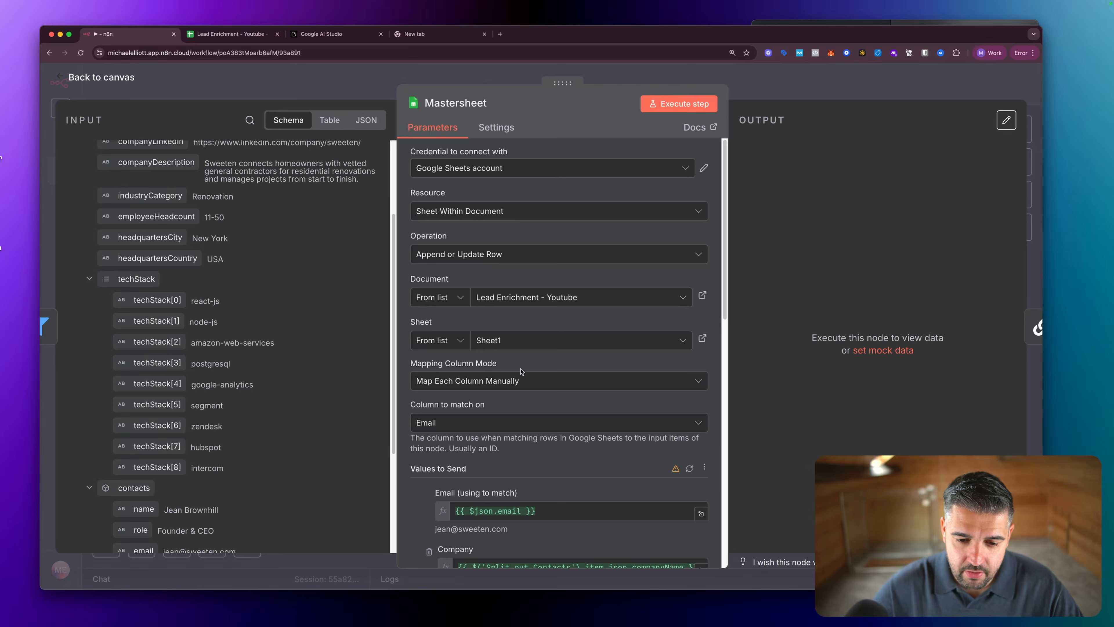
click(683, 105)
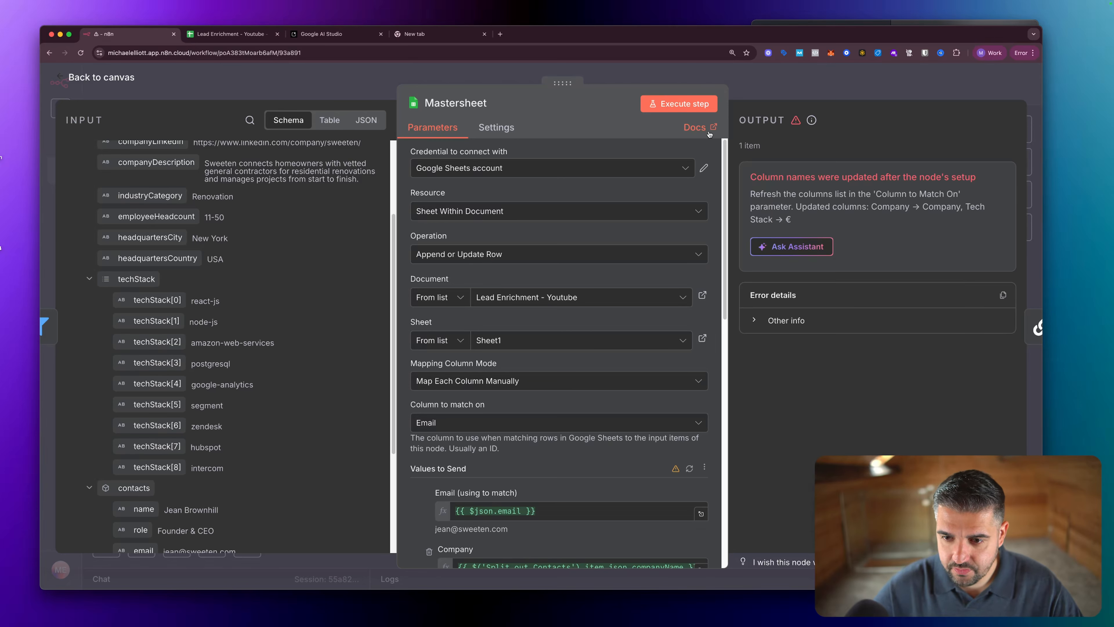
Refresh the column list under Values to Send and map companyName from Split out Contacts to the emptied Company column.
scroll(691, 293, down, 5)
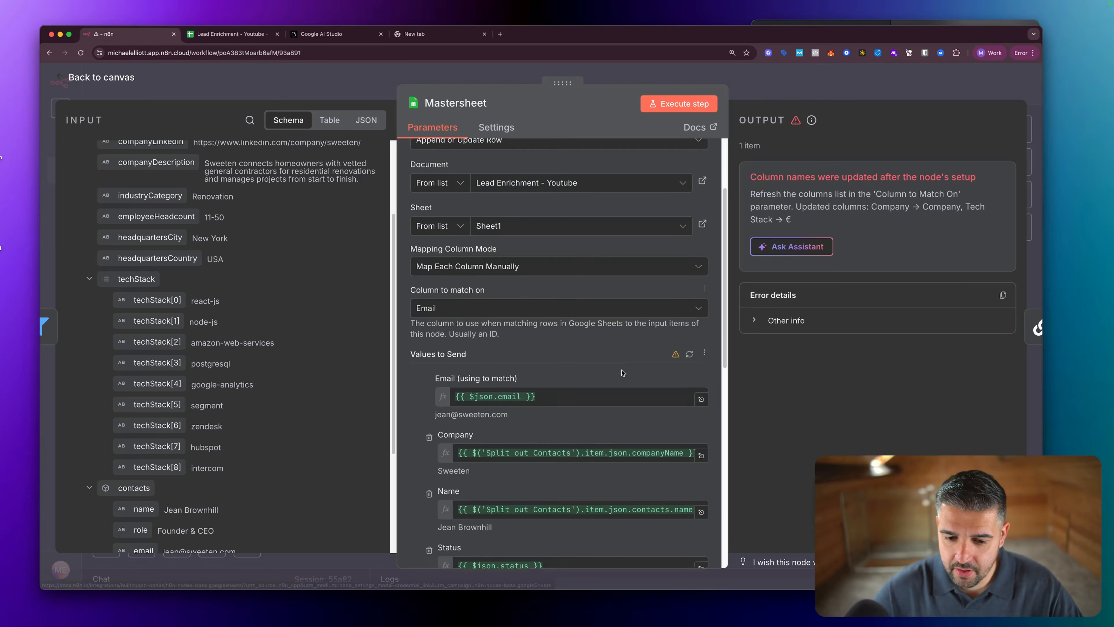
click(690, 287)
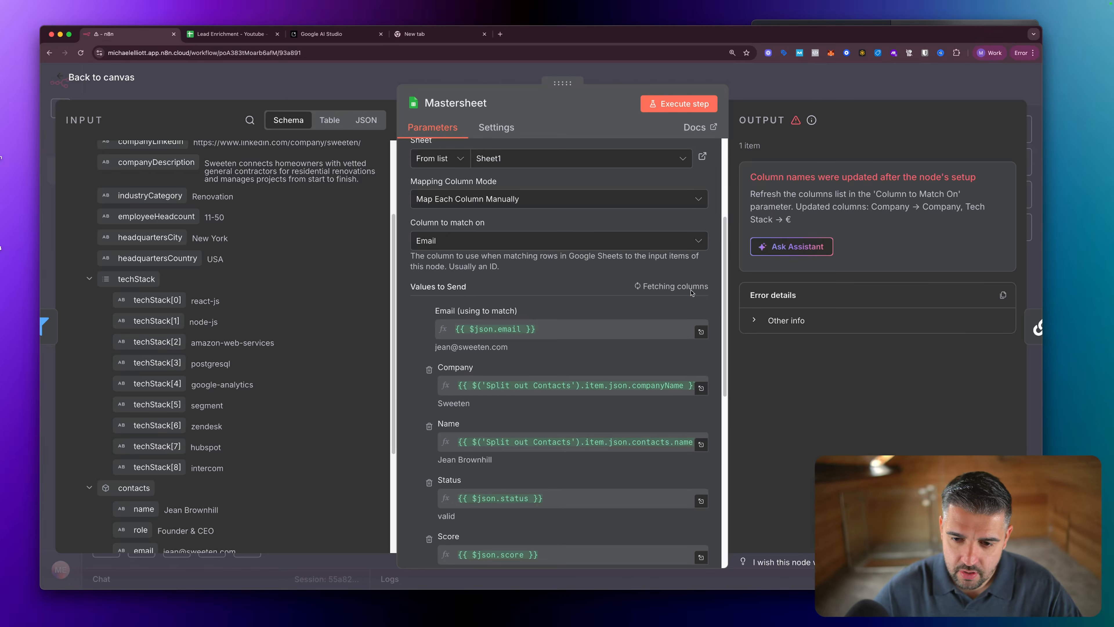
scroll(589, 291, down, 3)
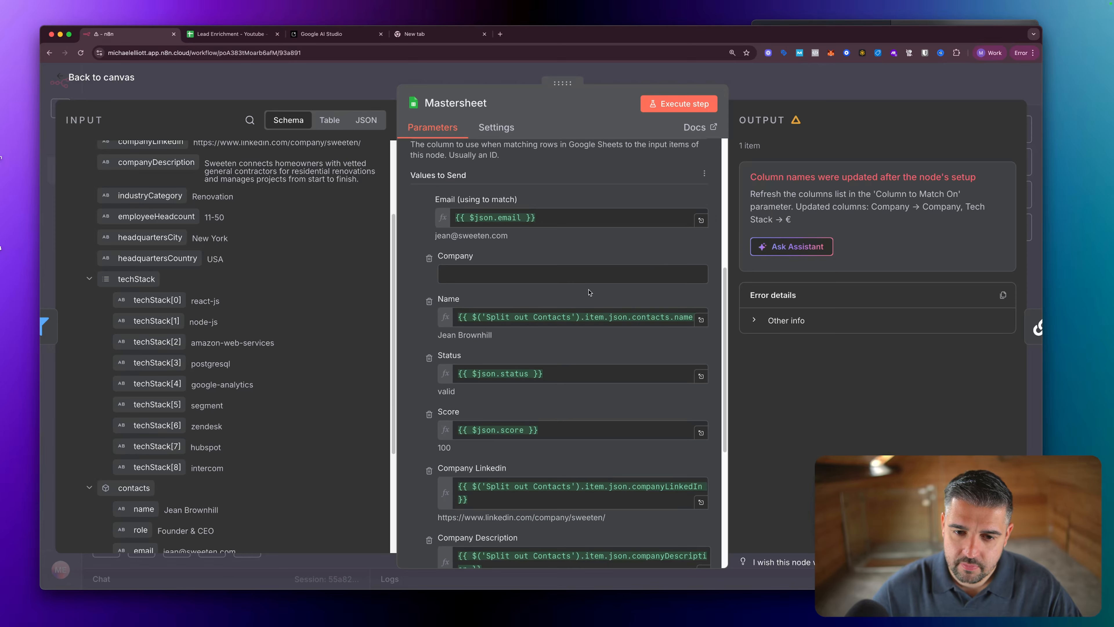
click(500, 281)
scroll(155, 226, up, 3)
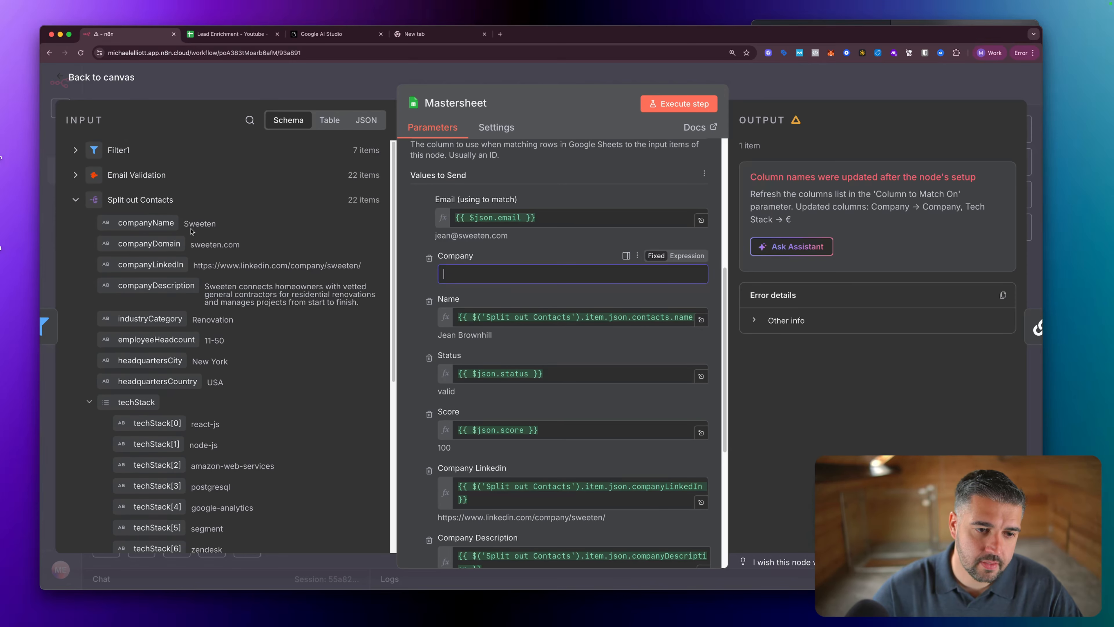
drag(155, 225, 482, 274)
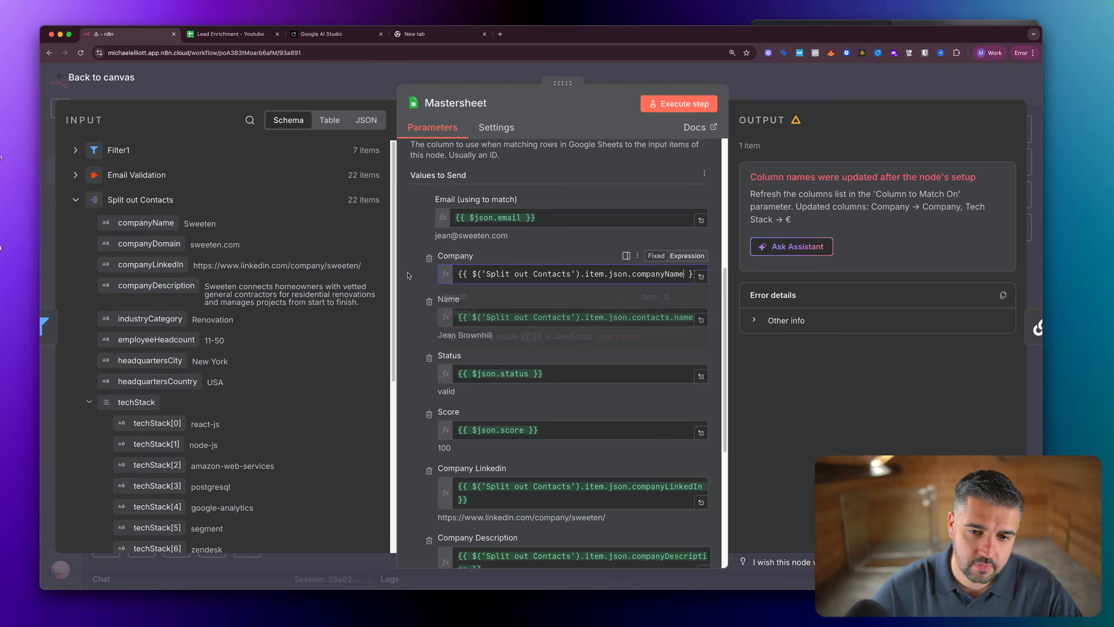
Switch to the Lead Enrichment - Youtube spreadsheet and rename the € column header in cell I1 to Techstack.
scroll(263, 307, down, 5)
scroll(524, 372, down, 5)
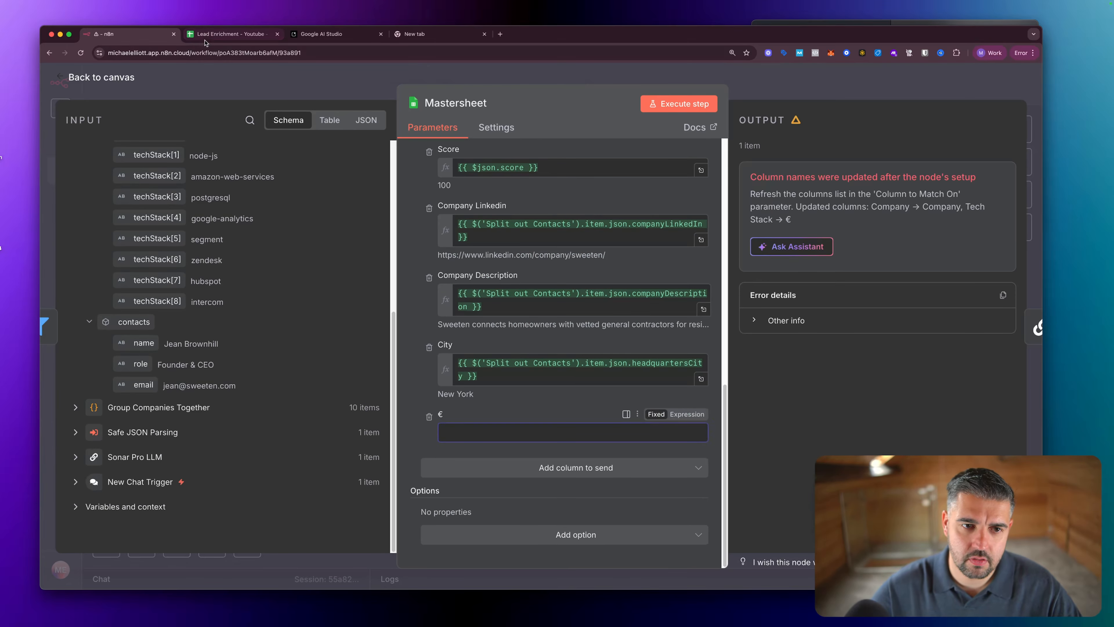
click(230, 34)
scroll(702, 179, left, 2)
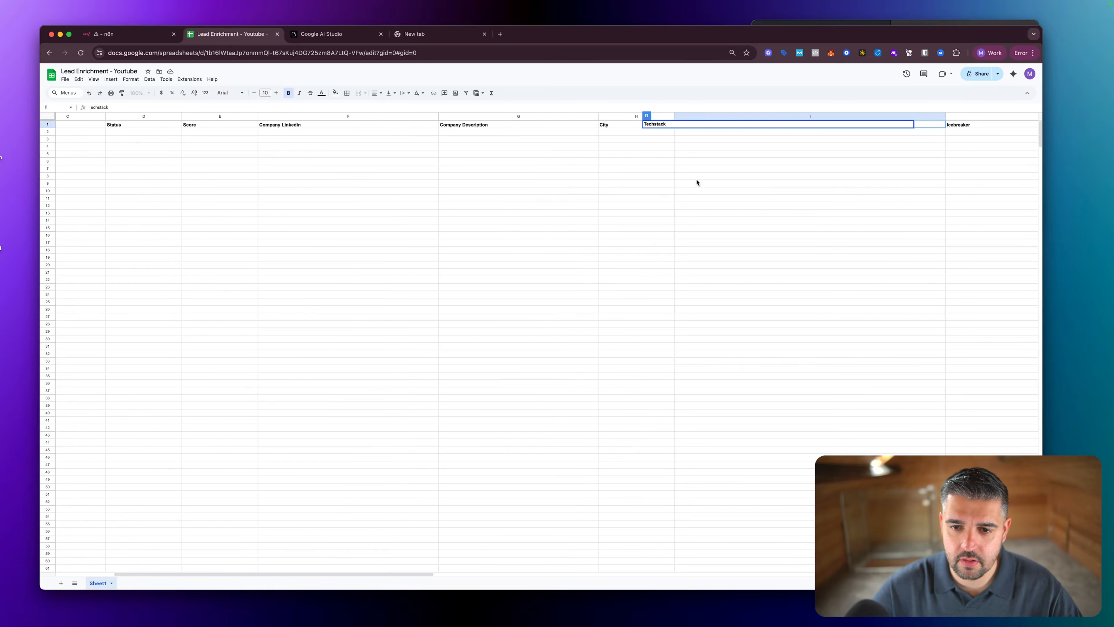
right_click(696, 179)
click(554, 224)
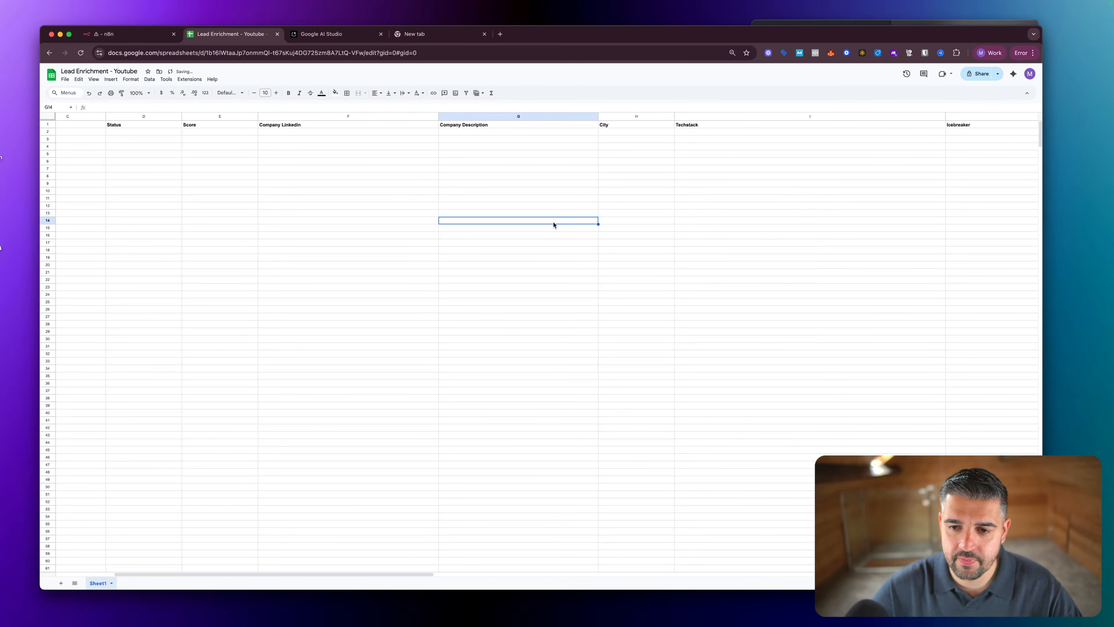
Return to the Mastersheet node in n8n, refresh its columns and map techStack from Split out Contacts to the Techstack column.
click(127, 33)
scroll(592, 275, up, 5)
scroll(593, 275, up, 3)
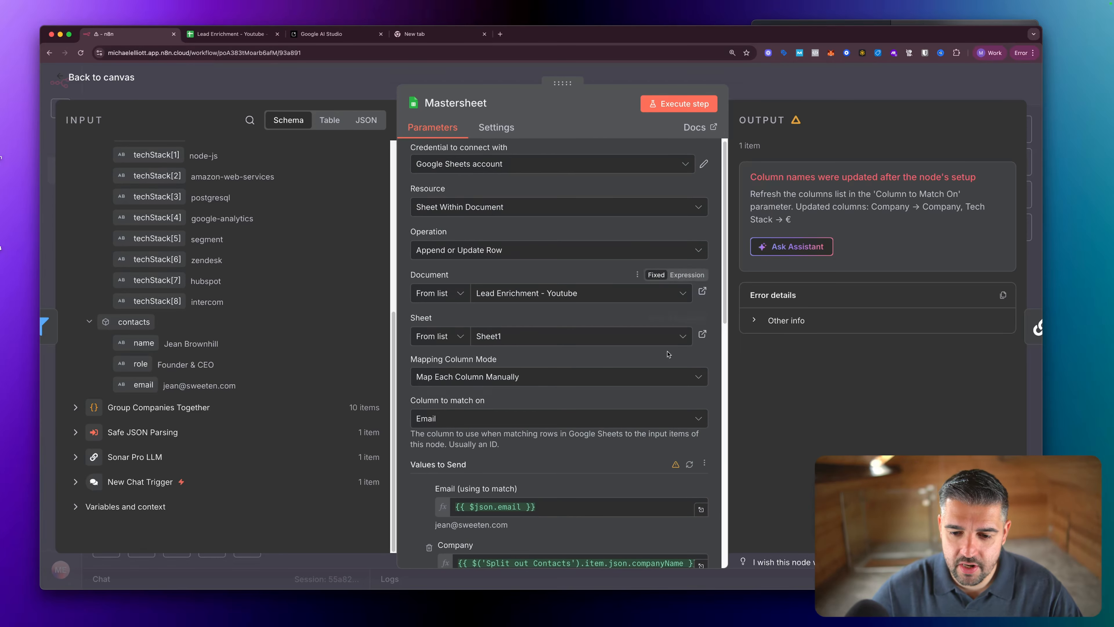
scroll(584, 417, down, 10)
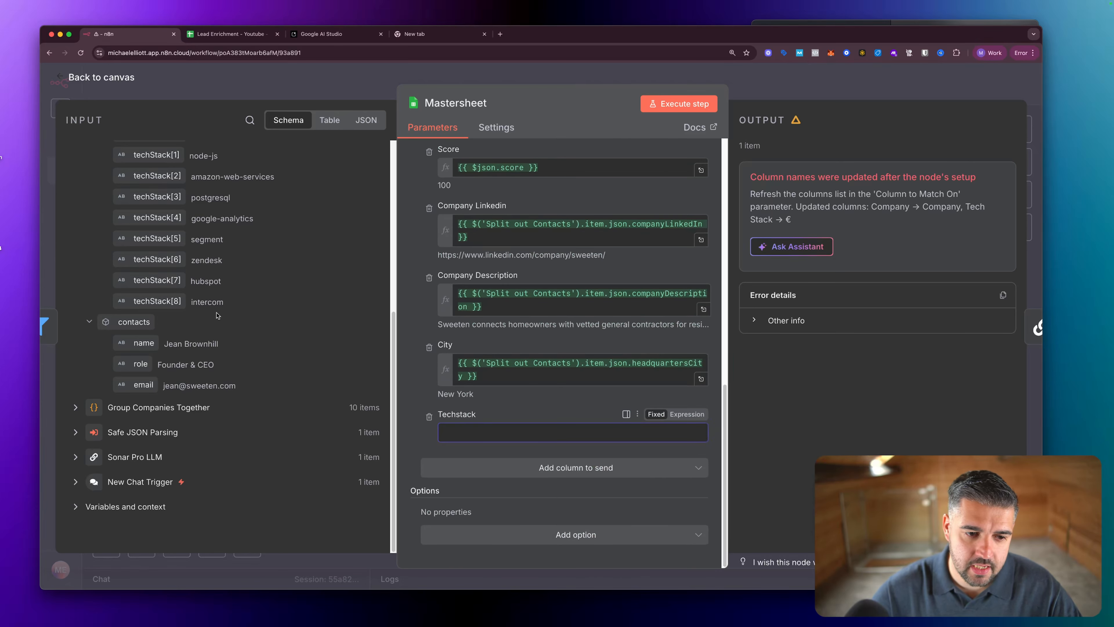
scroll(161, 327, up, 5)
drag(161, 327, 465, 432)
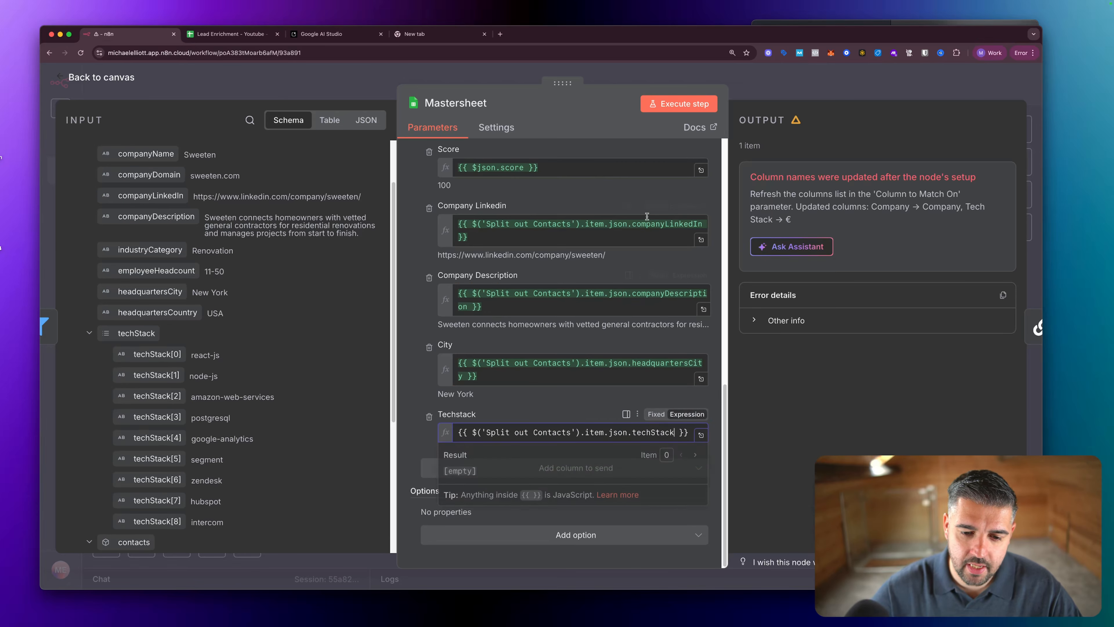
Execute the Mastersheet step again and look through its table output as far as the Techstack column.
click(678, 109)
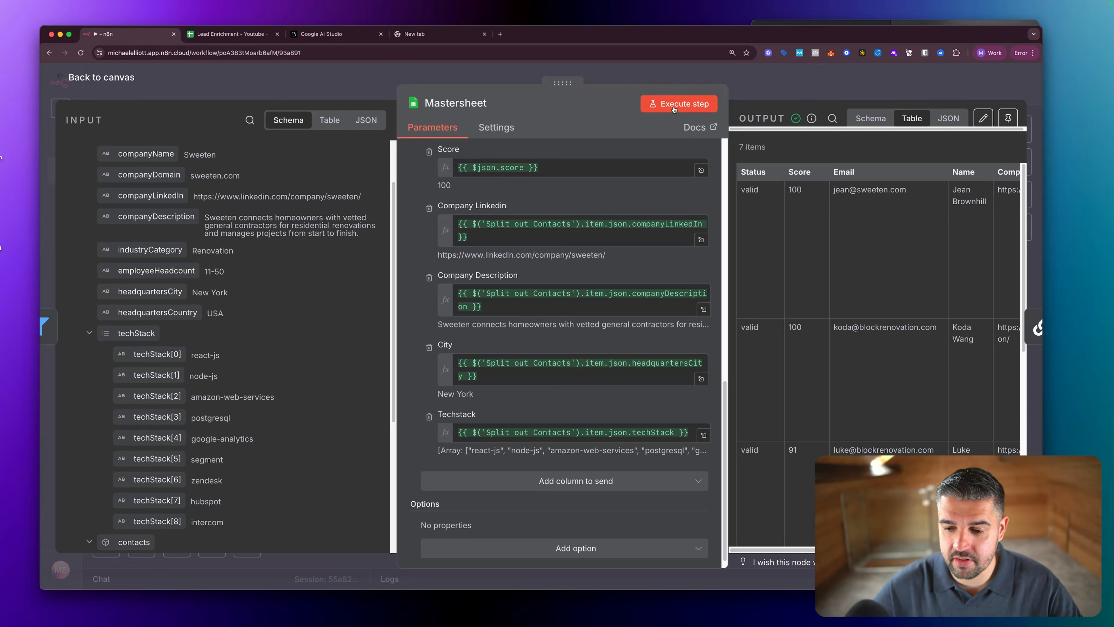
scroll(853, 242, down, 2)
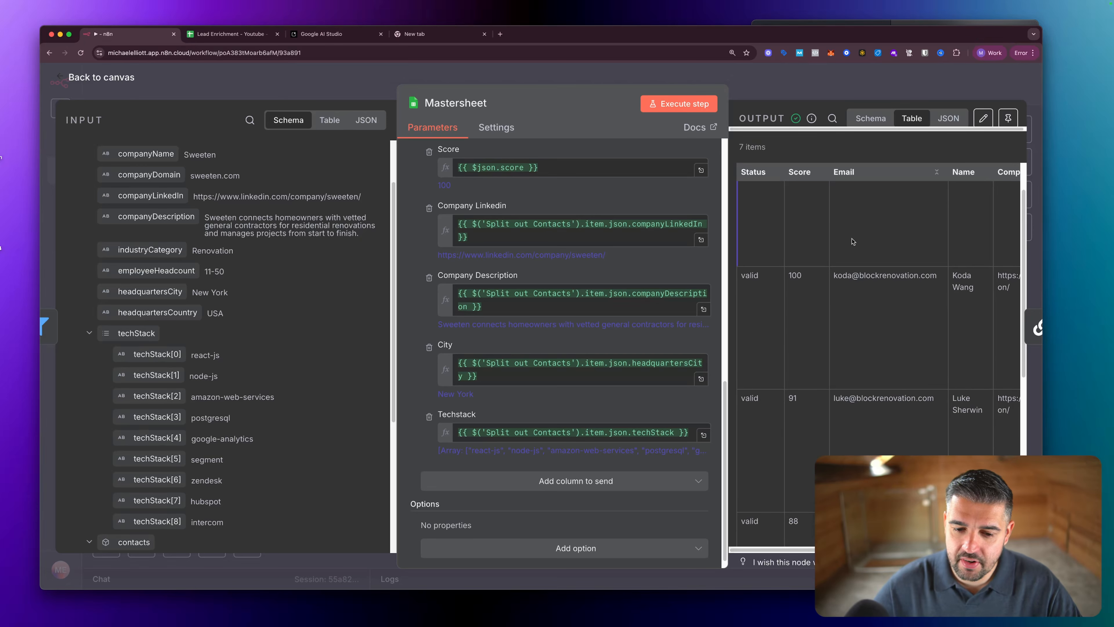
scroll(852, 242, right, 5)
scroll(853, 242, right, 5)
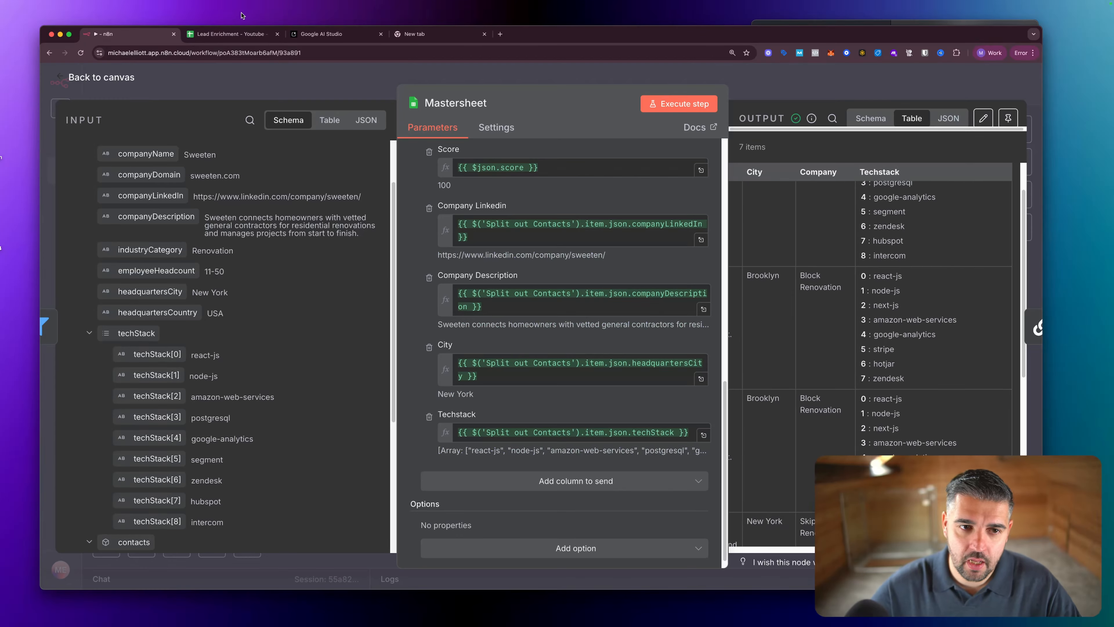
In the Lead Enrichment - Youtube spreadsheet, clear the stray entry in A9 and the contact data in A10:I16, and return to n8n.
click(227, 33)
scroll(285, 132, left, 5)
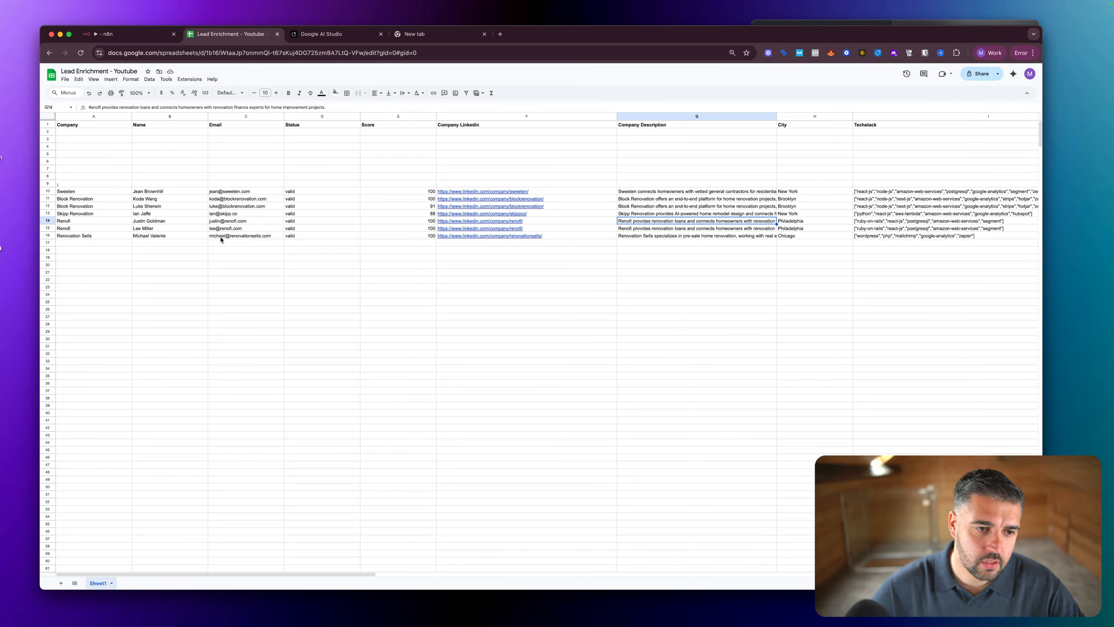
click(64, 185)
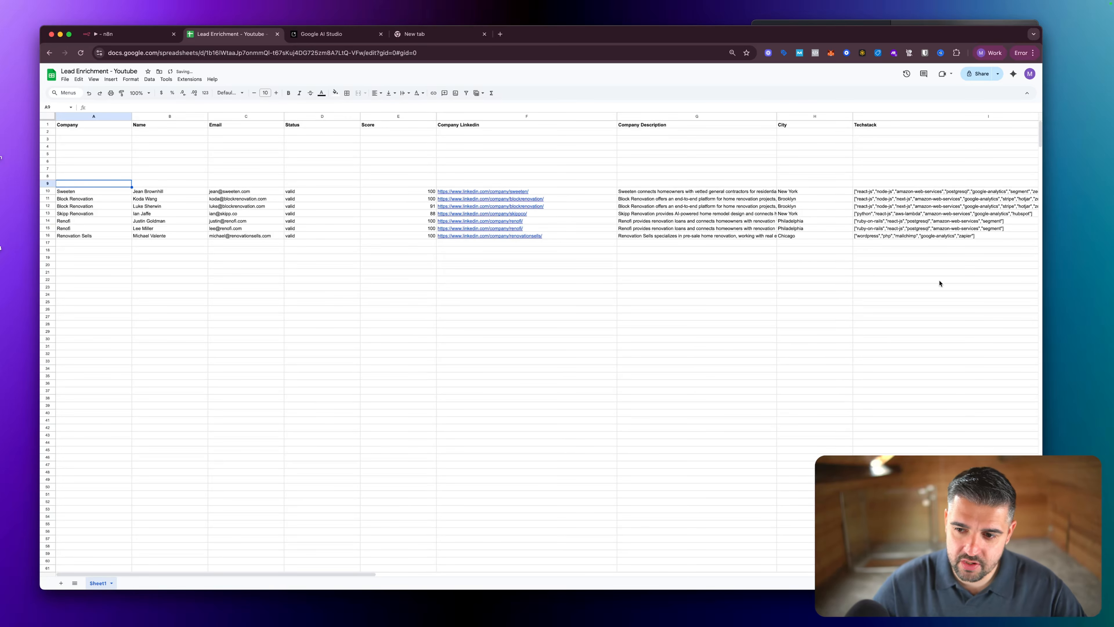
drag(963, 235, 55, 194)
key(Delete)
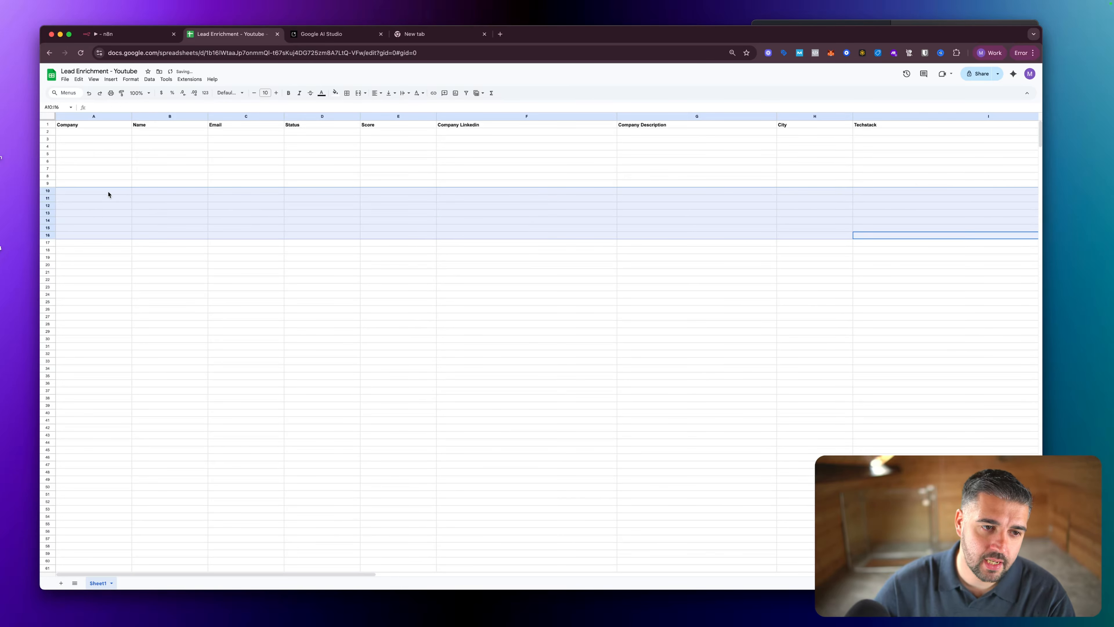
scroll(112, 195, right, 1)
click(127, 34)
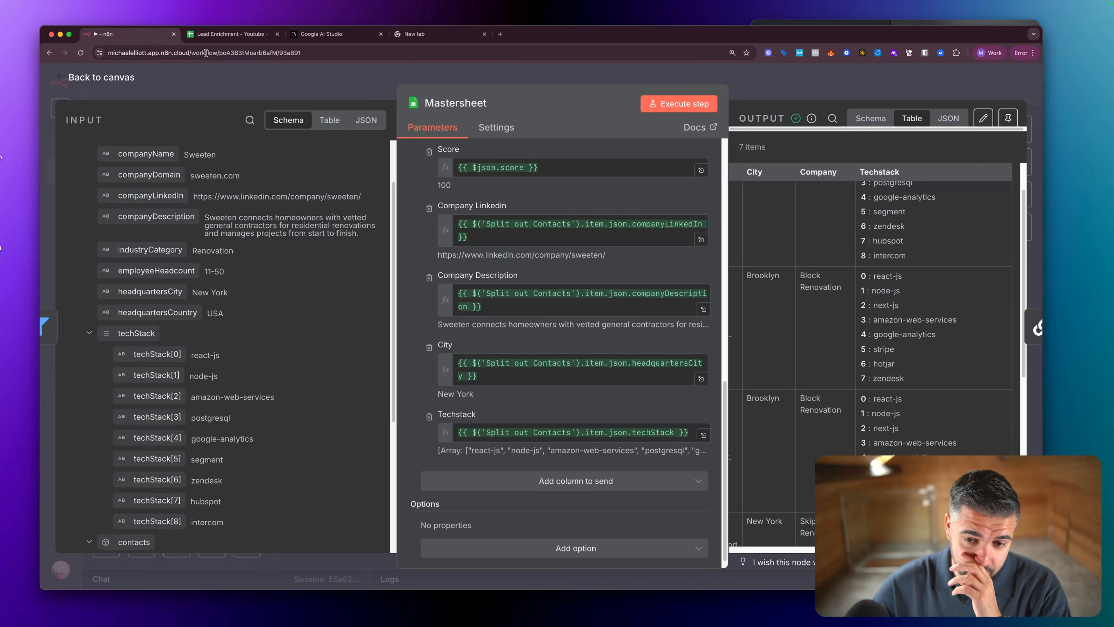
Close the Mastersheet node's settings and execute the Mastersheet step from the canvas.
key(Escape)
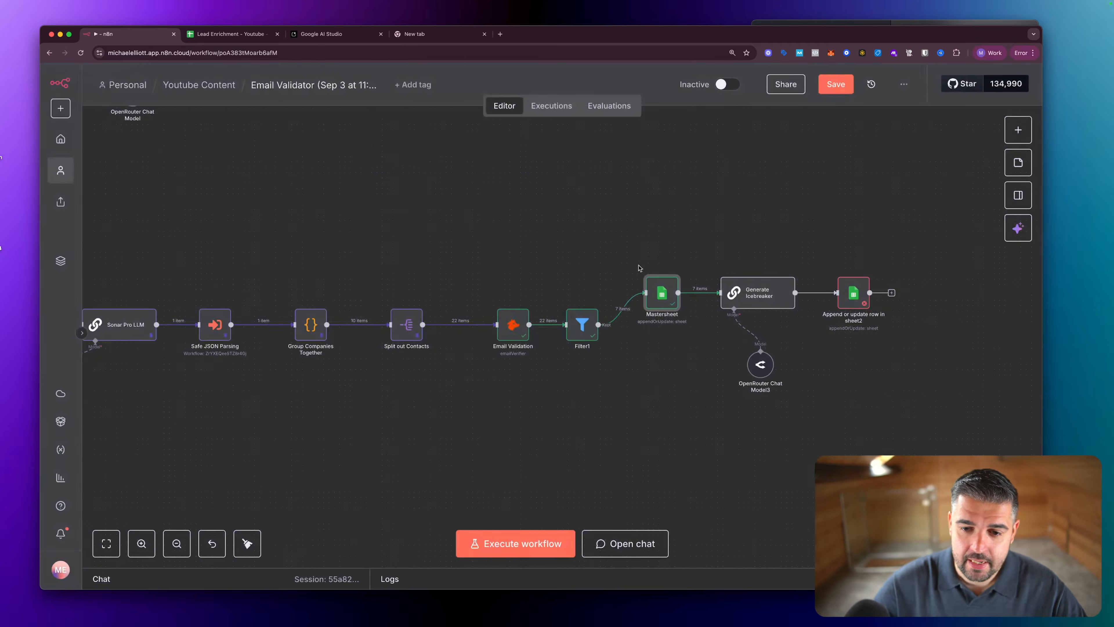
right_click(665, 296)
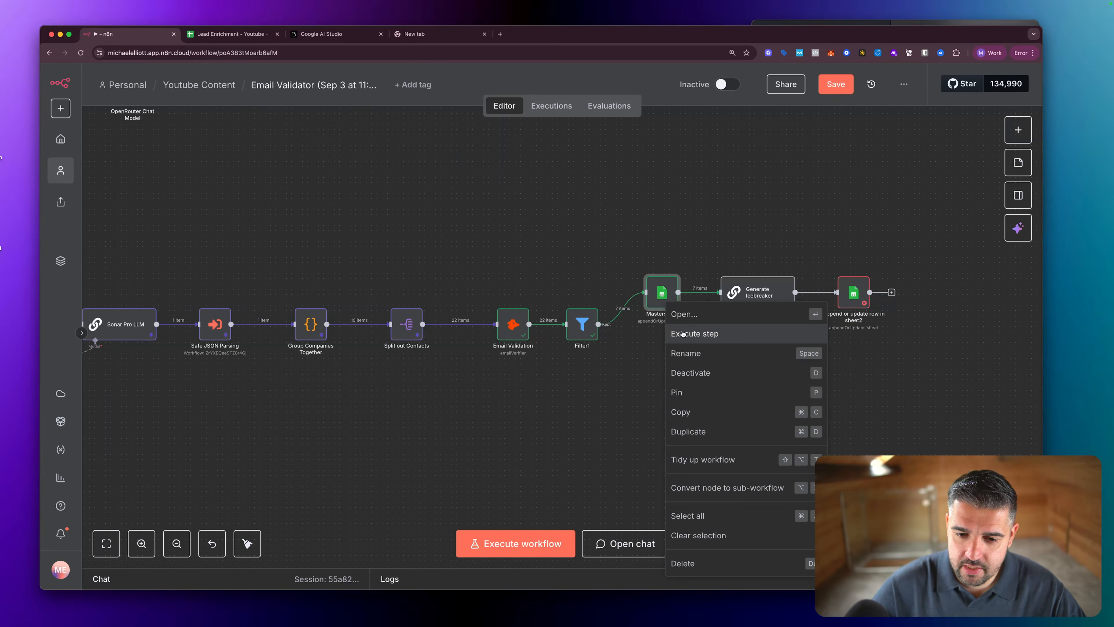
click(682, 332)
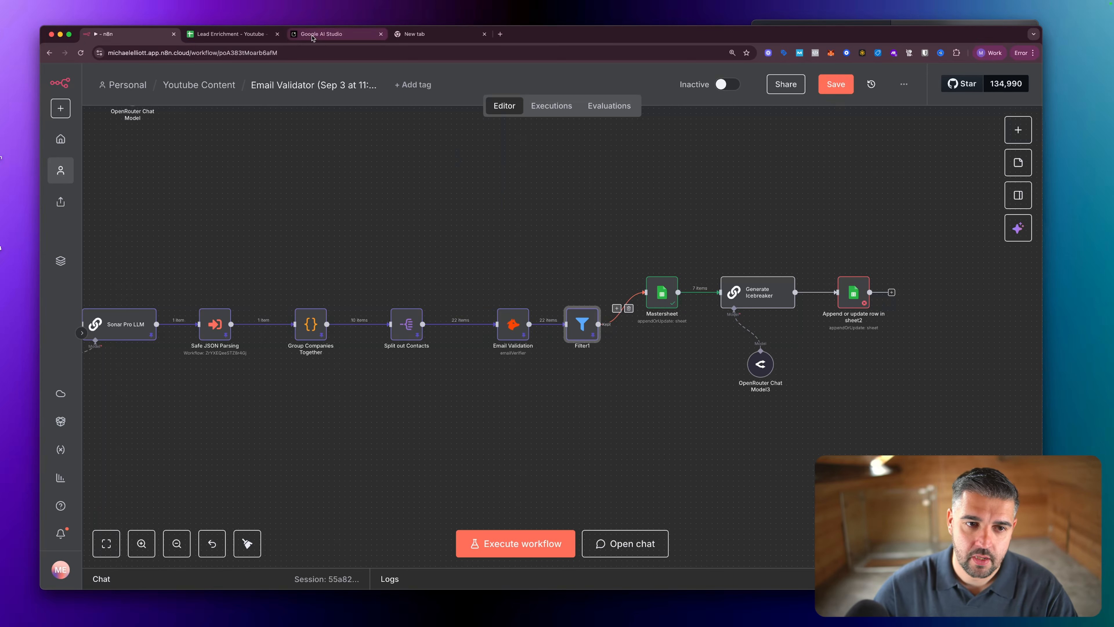
Switch to the Lead Enrichment - Youtube spreadsheet and check the written rows, including the Score column.
click(232, 35)
click(533, 236)
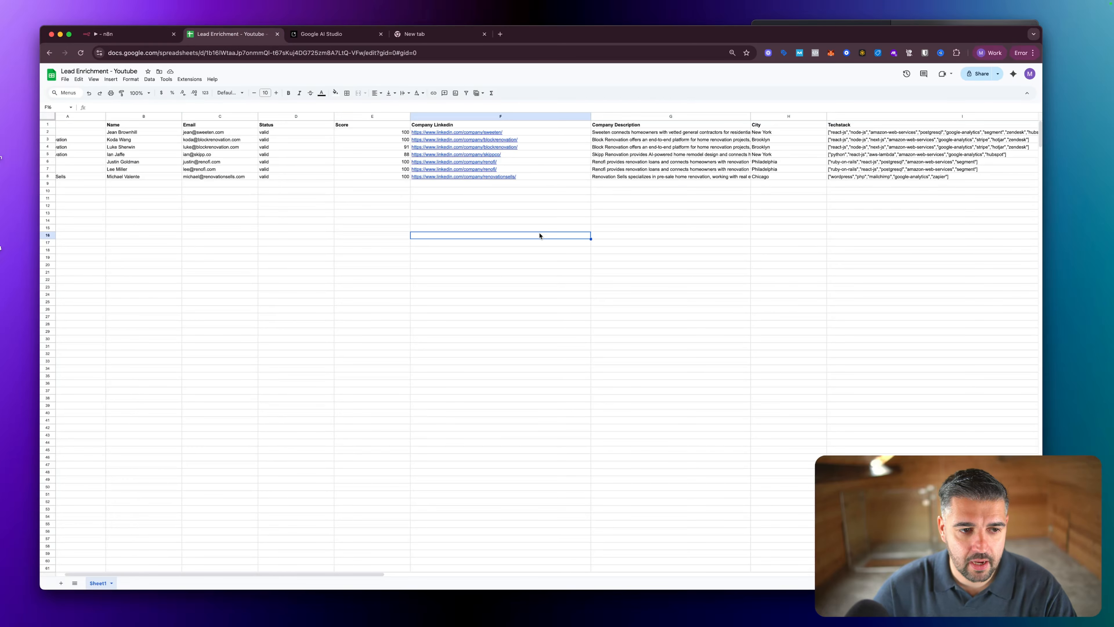
scroll(542, 184, left, 2)
mouse_move(539, 177)
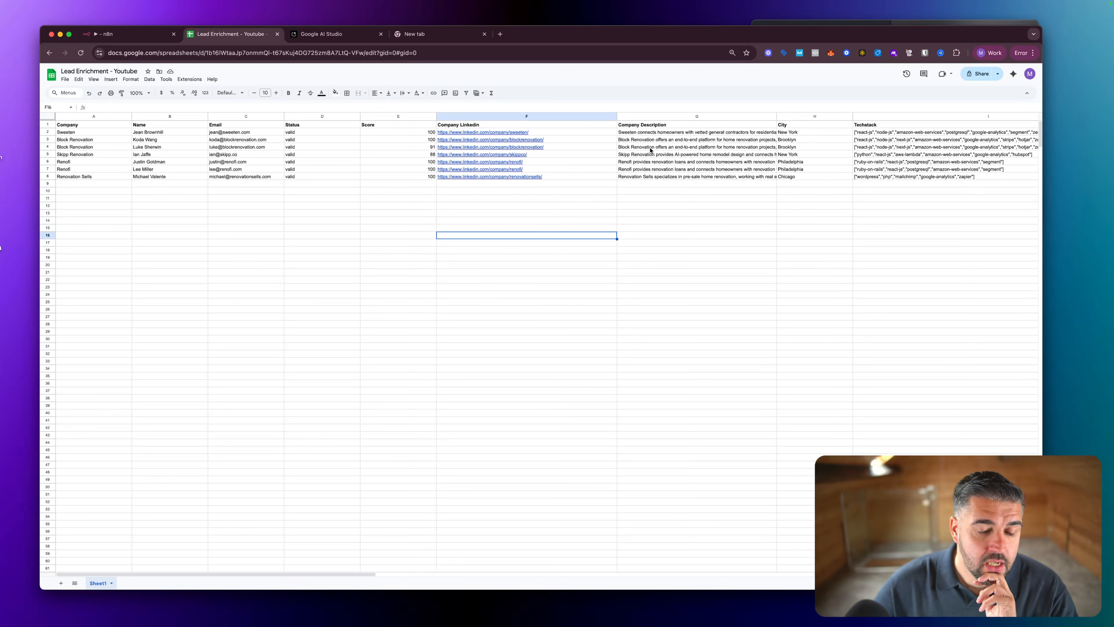
click(420, 155)
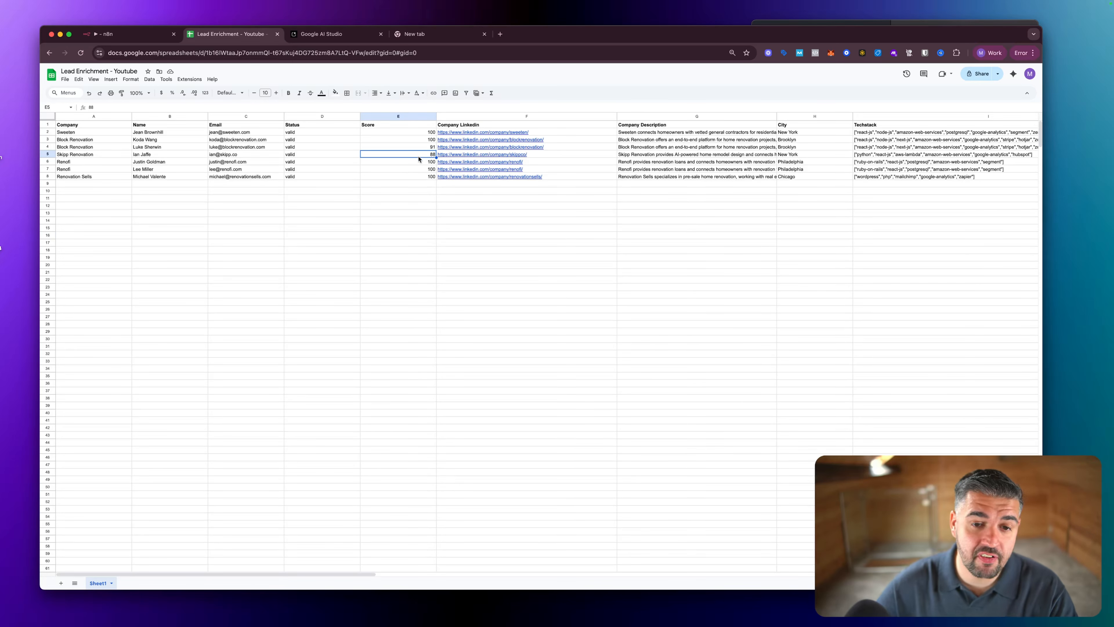
scroll(421, 157, right, 1)
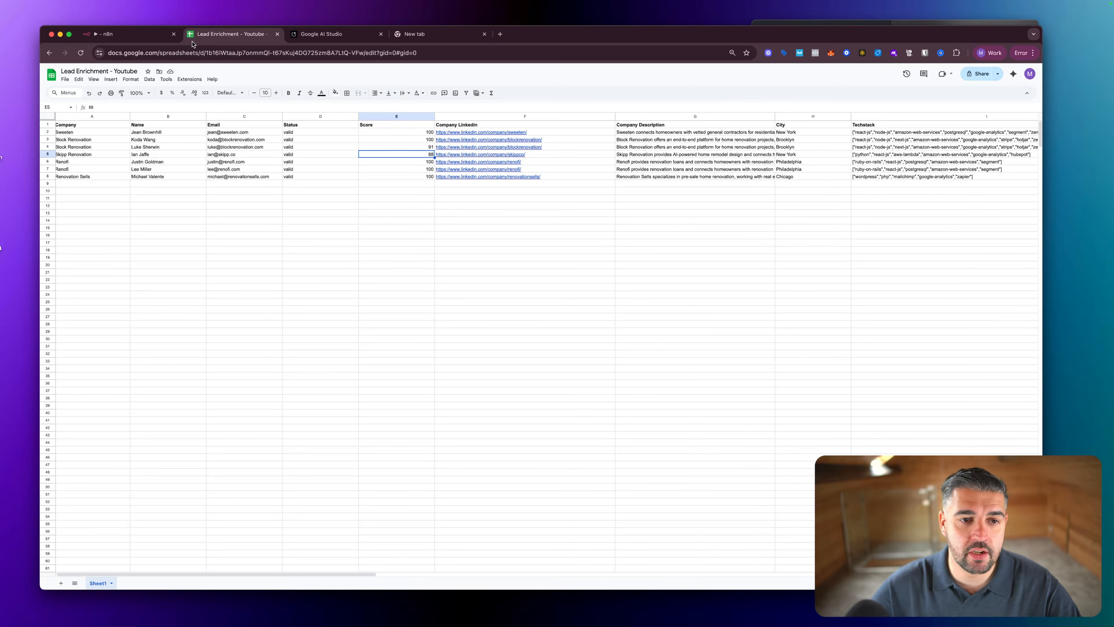
Back in n8n, add an AND condition to Filter1 requiring the number $json.score to be greater than 80, then close the node.
click(127, 34)
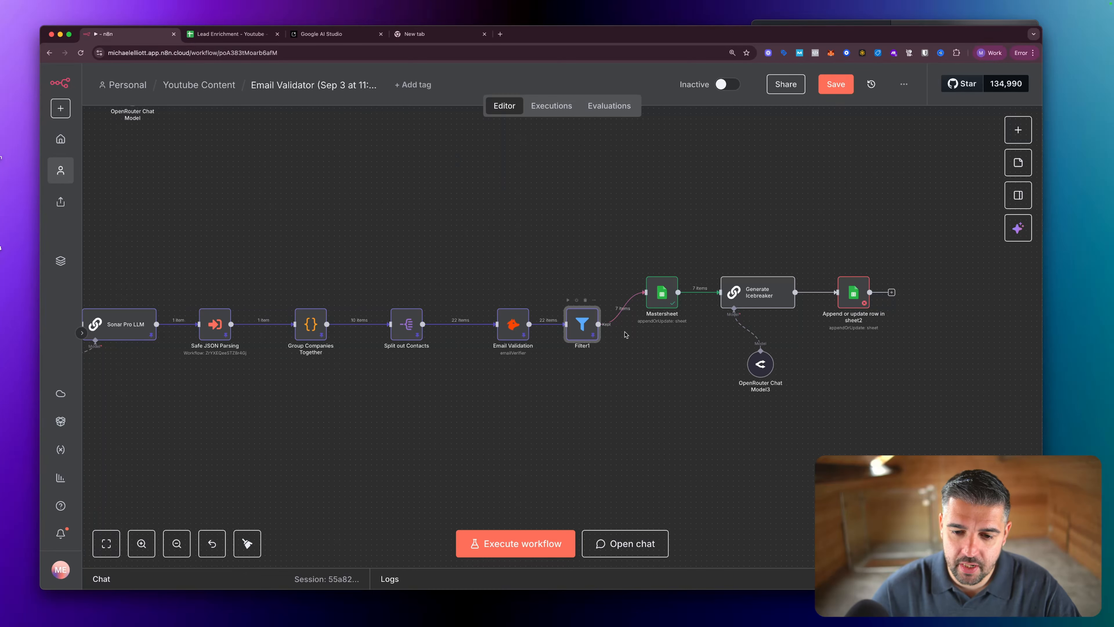
double_click(583, 328)
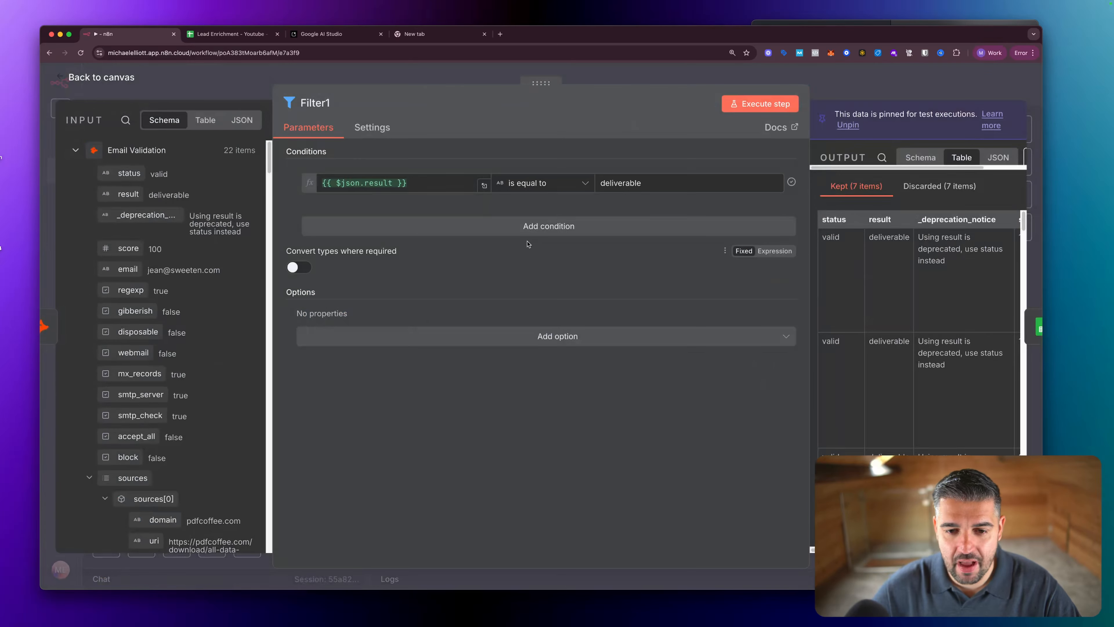
click(543, 227)
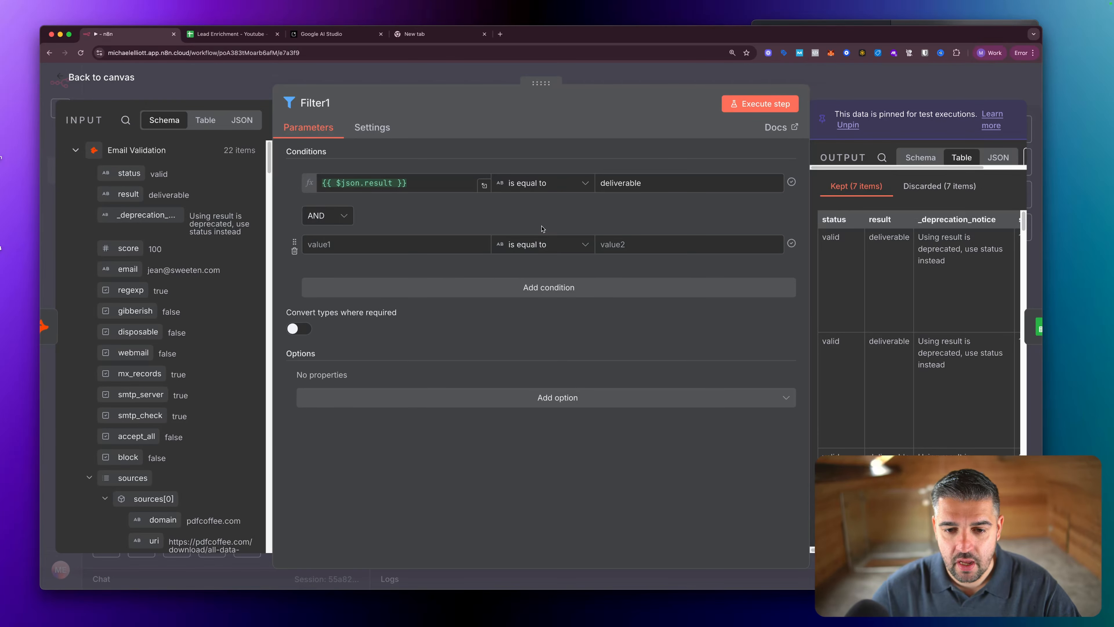
click(380, 245)
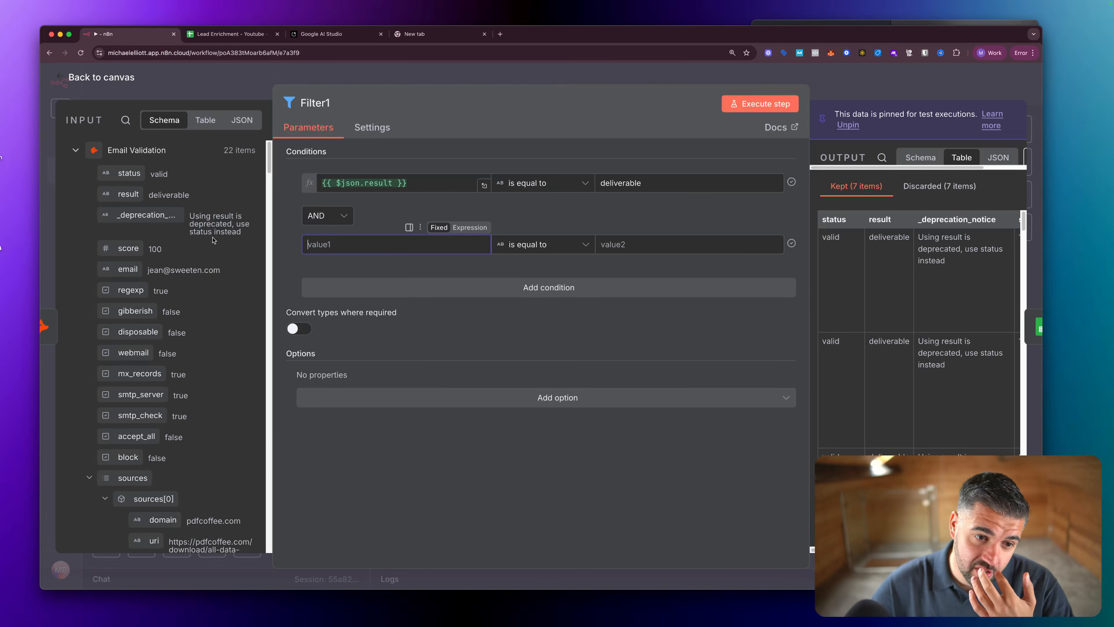
drag(127, 247, 373, 244)
click(526, 245)
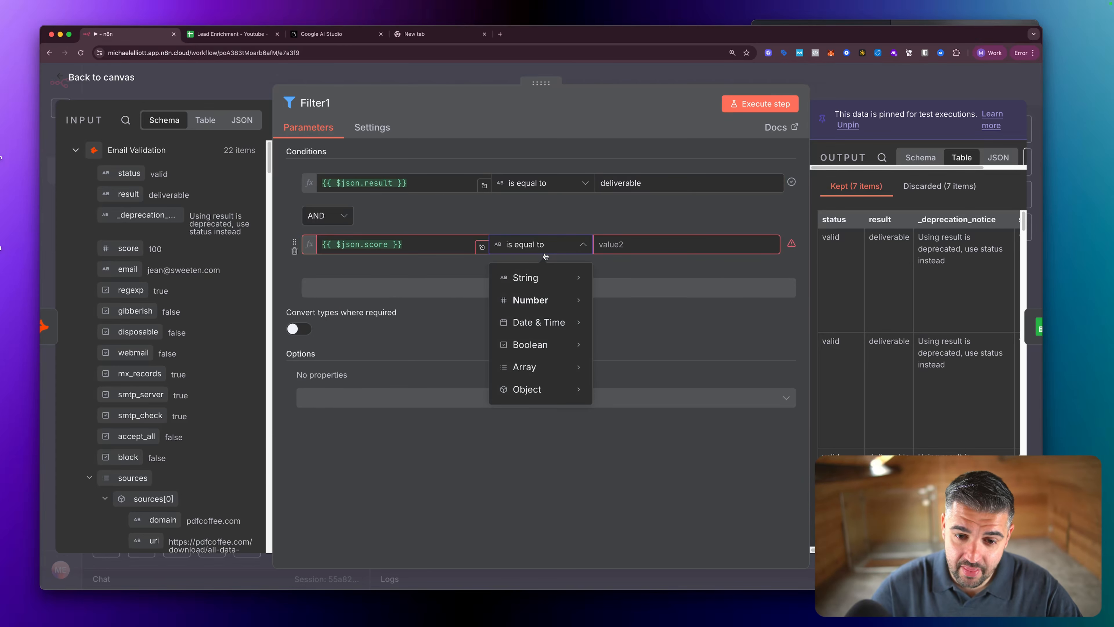
mouse_move(547, 288)
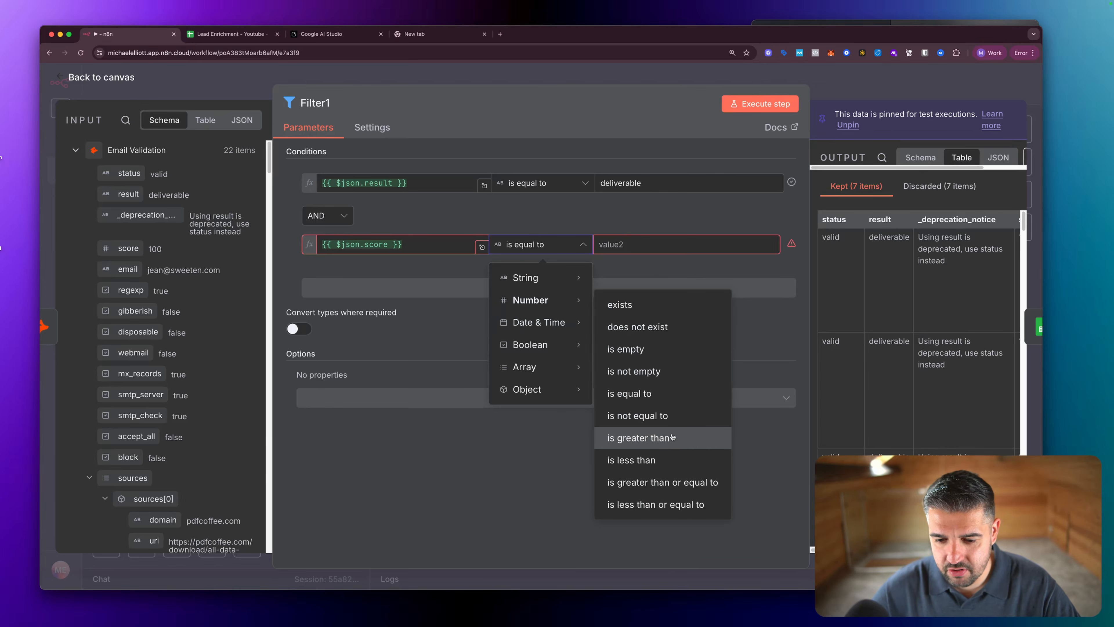
click(671, 438)
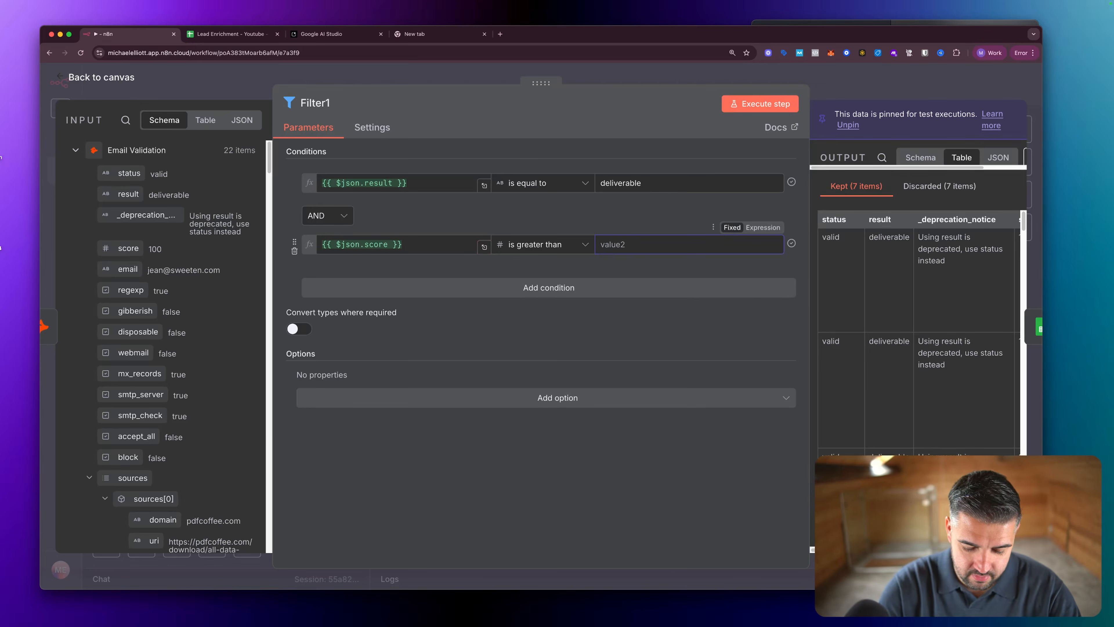
text(80)
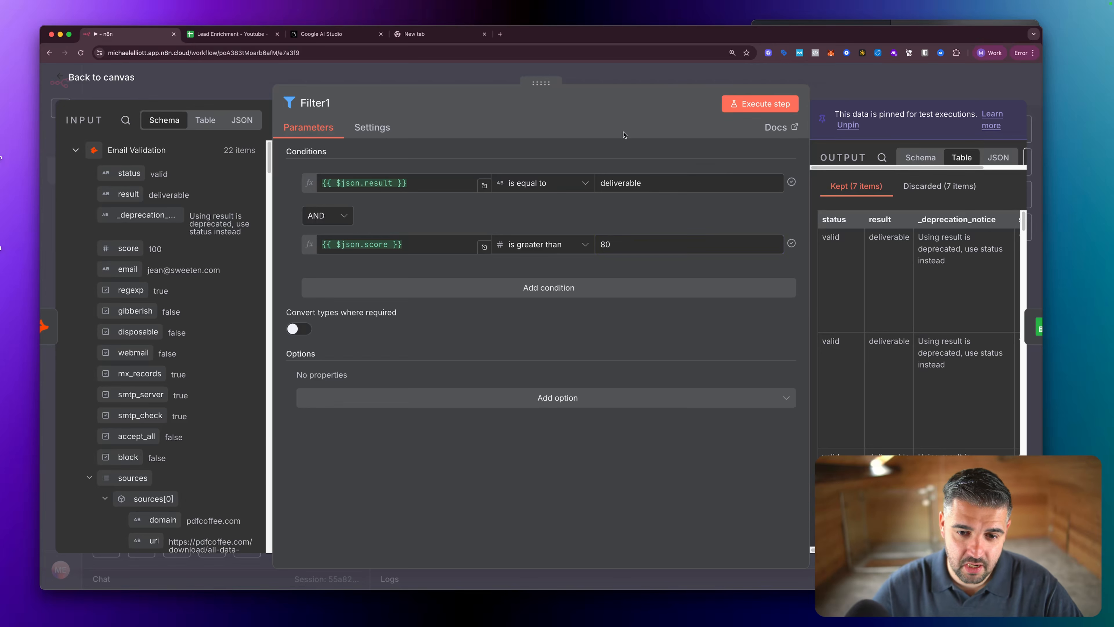
key(Escape)
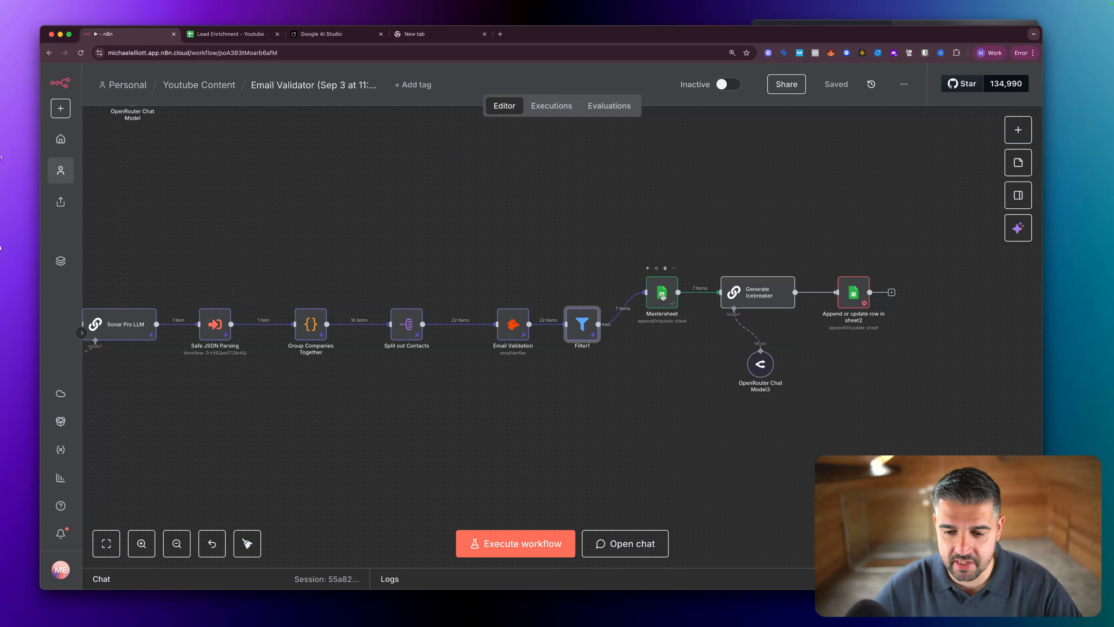
Look across the Lead Enrichment - Youtube spreadsheet as far as the Icebreaker column, then return to n8n.
click(230, 33)
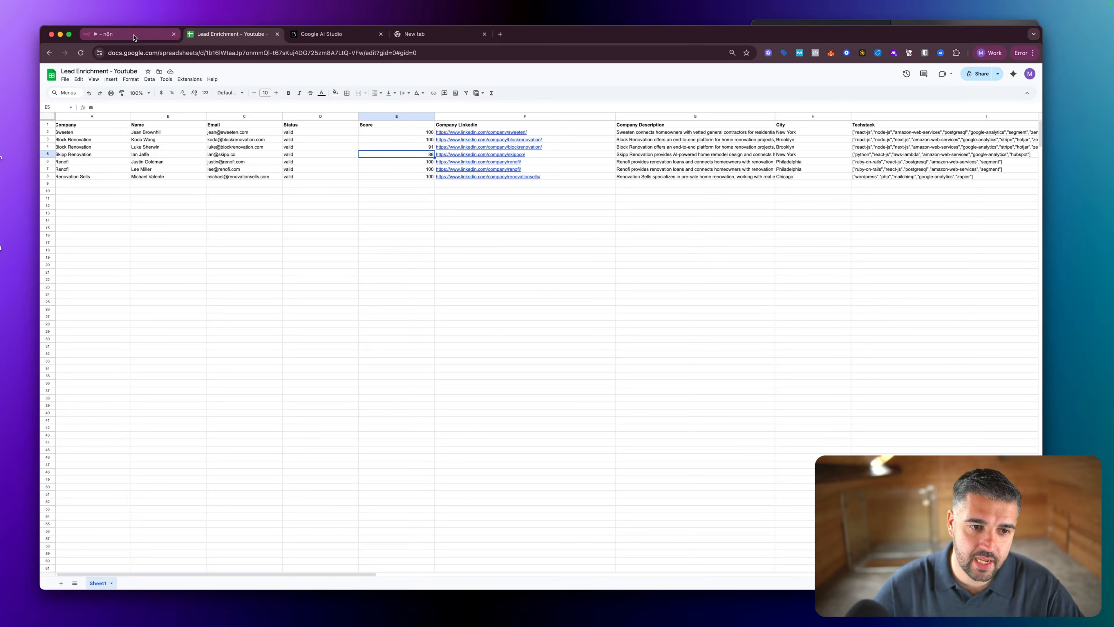
scroll(609, 193, right, 10)
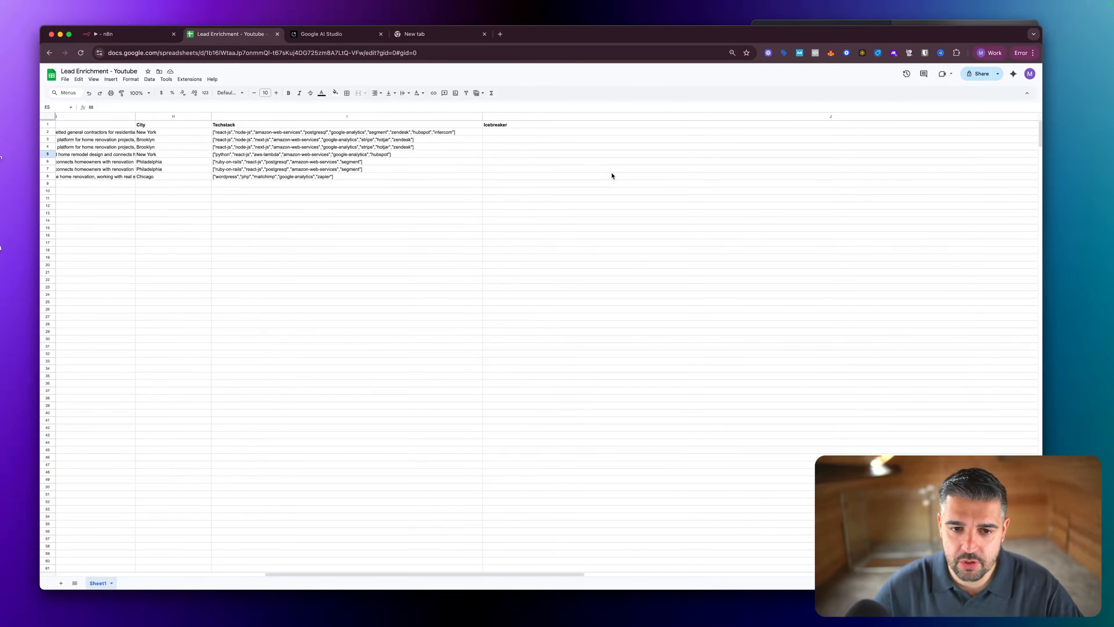
scroll(611, 175, left, 8)
scroll(554, 165, left, 3)
click(127, 34)
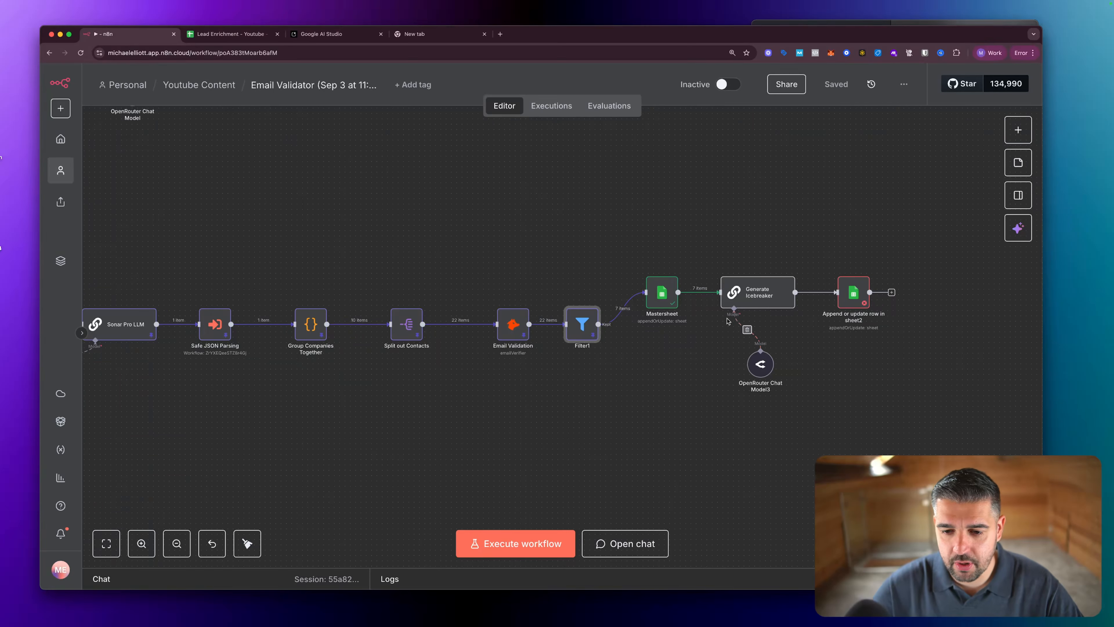
Pin the Mastersheet node's output data and move OpenRouter Chat Model3 directly below and slightly left of Generate Icebreaker.
click(664, 293)
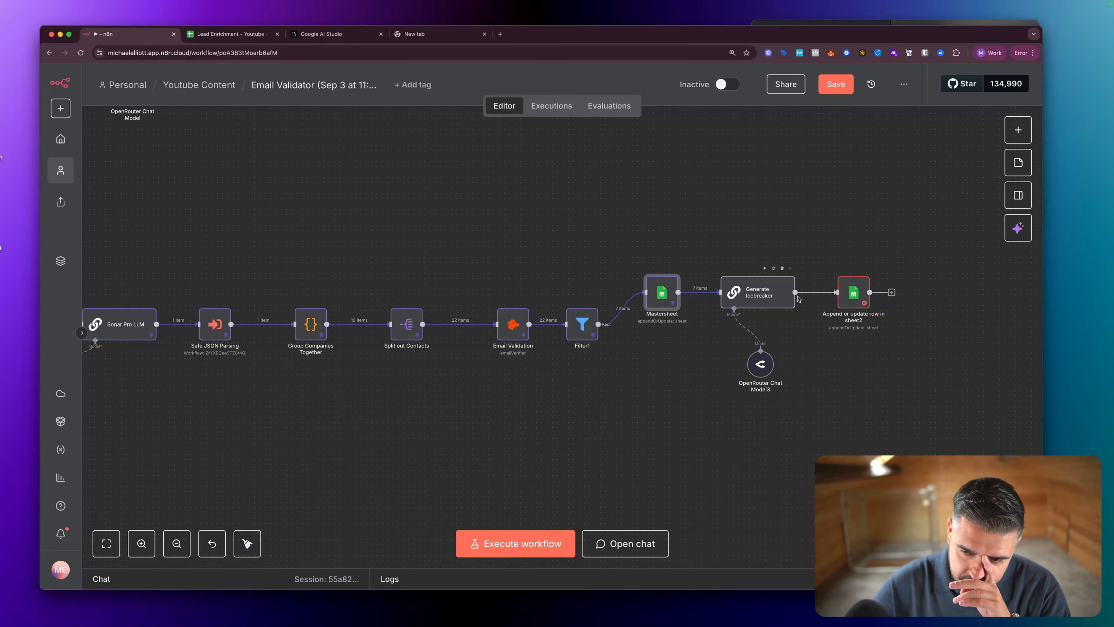
scroll(818, 299, down, 1)
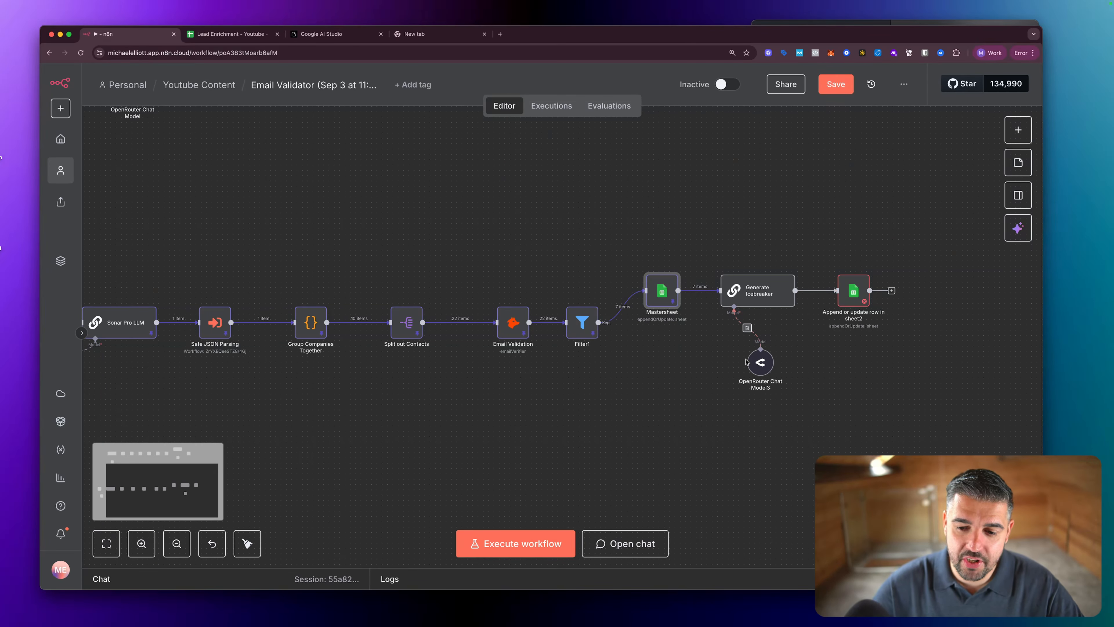
drag(761, 364, 709, 359)
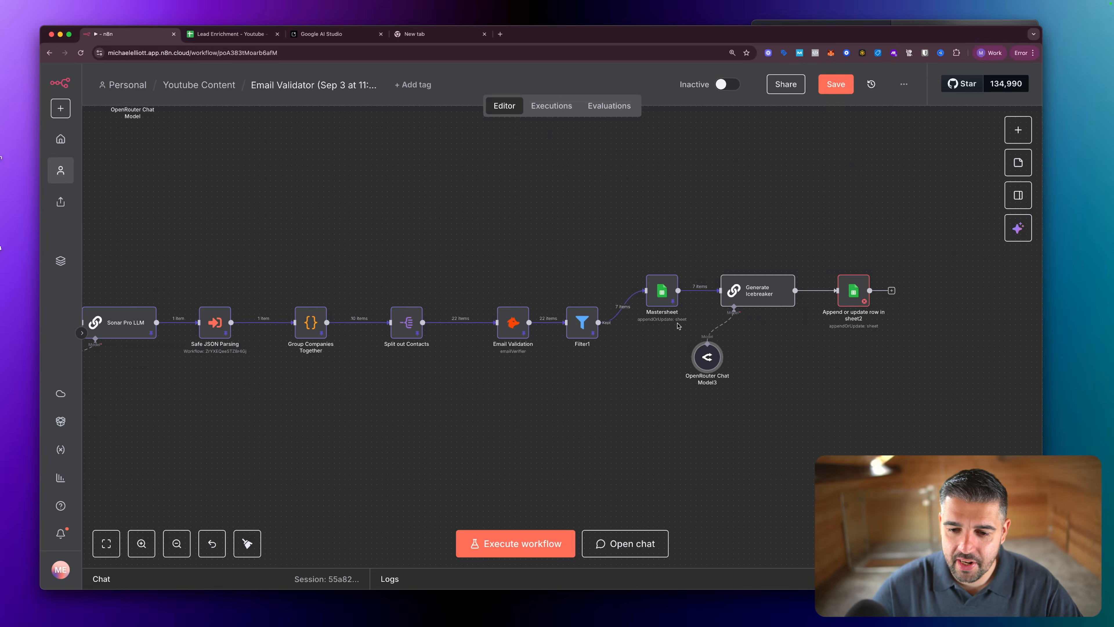
scroll(375, 285, left, 6)
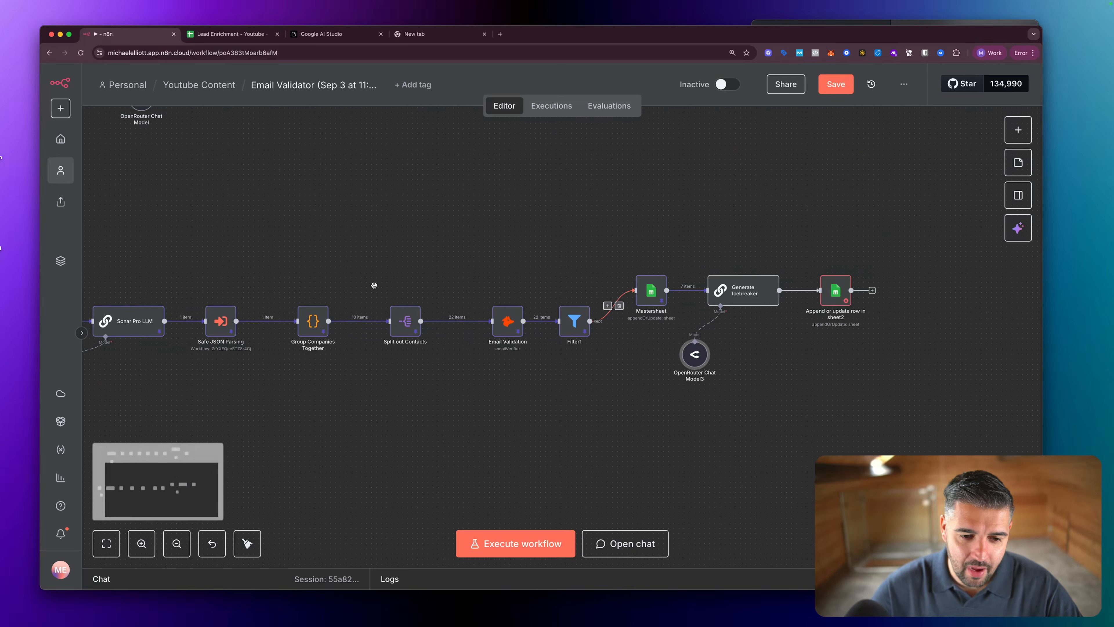
Switch to the Lead Enrichment - Youtube spreadsheet, zoom out to fit its columns and capture a screenshot of the lead table through Techstack.
click(231, 34)
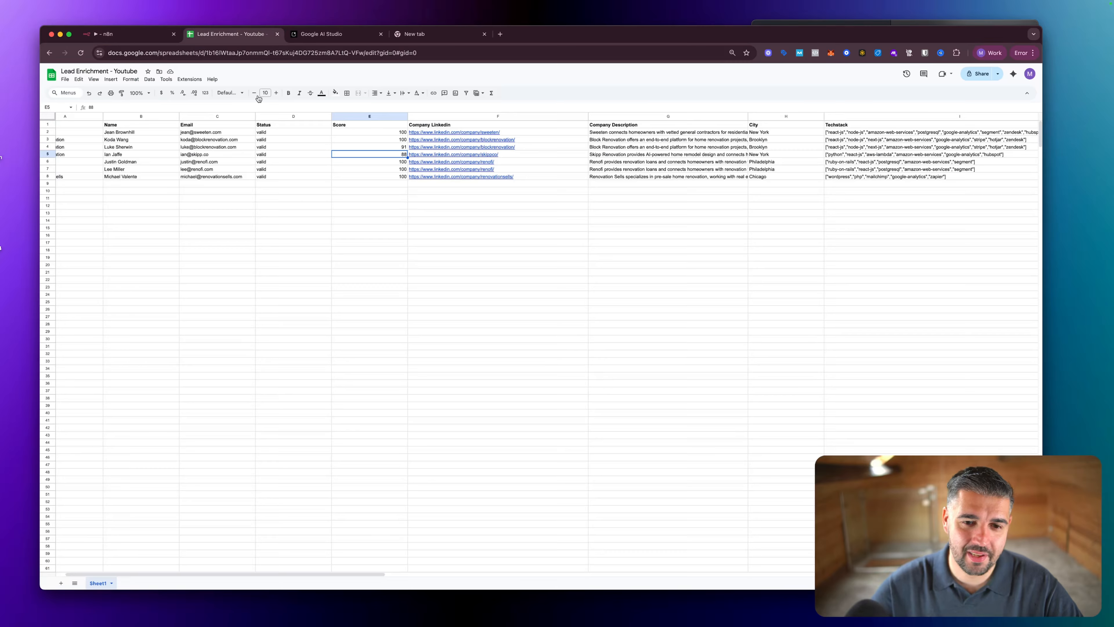
scroll(493, 304, left, 2)
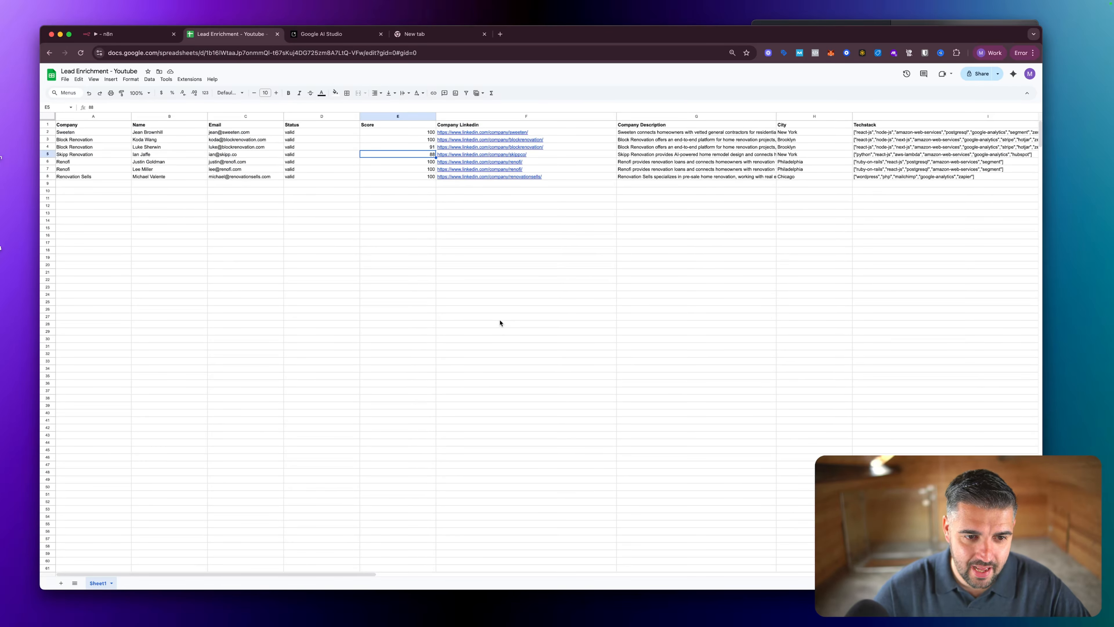
key(super+minus)
key(super+minus)
key(super+minus)
key(super+minus)
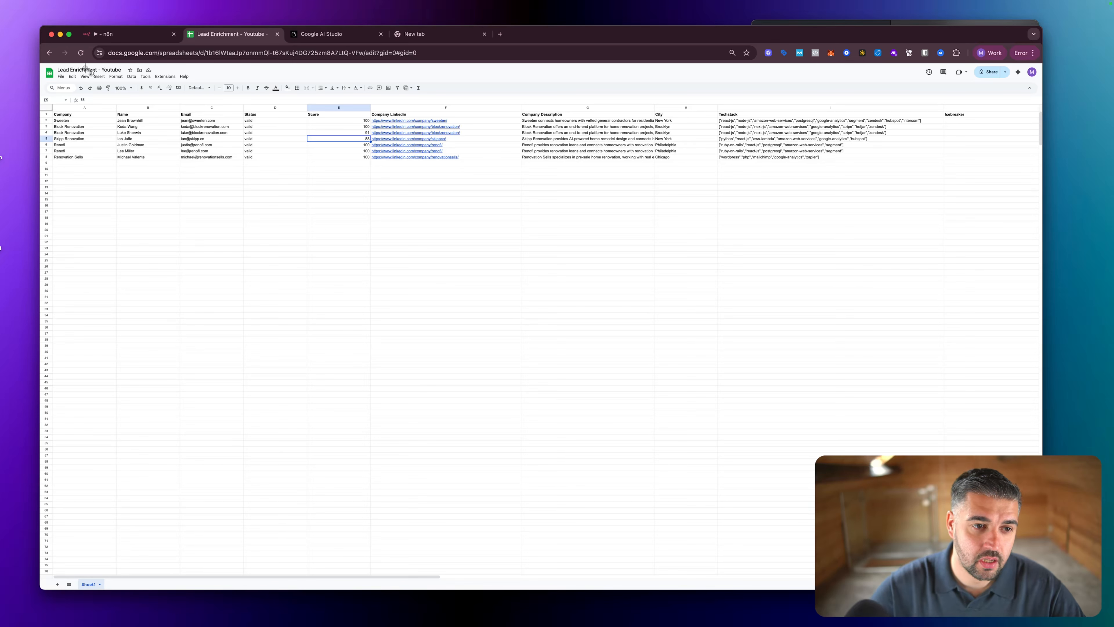
drag(40, 103, 945, 165)
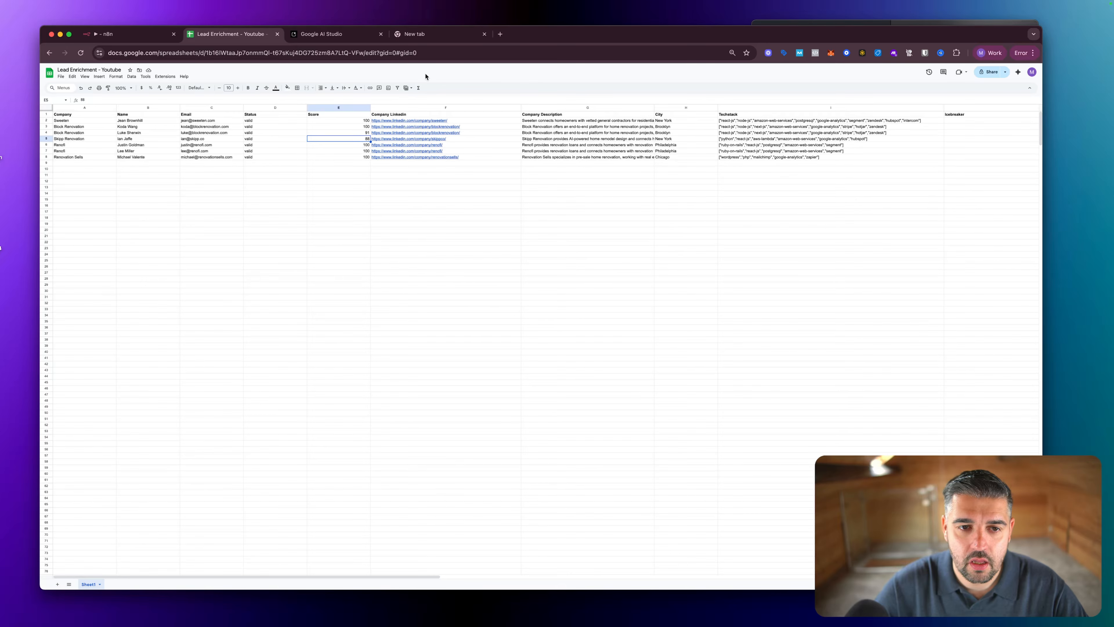
Switch to Google AI Studio, paste the screenshot into the prompt and enter "Please can you write me a system prompt for cold email ice breakers.".
click(322, 34)
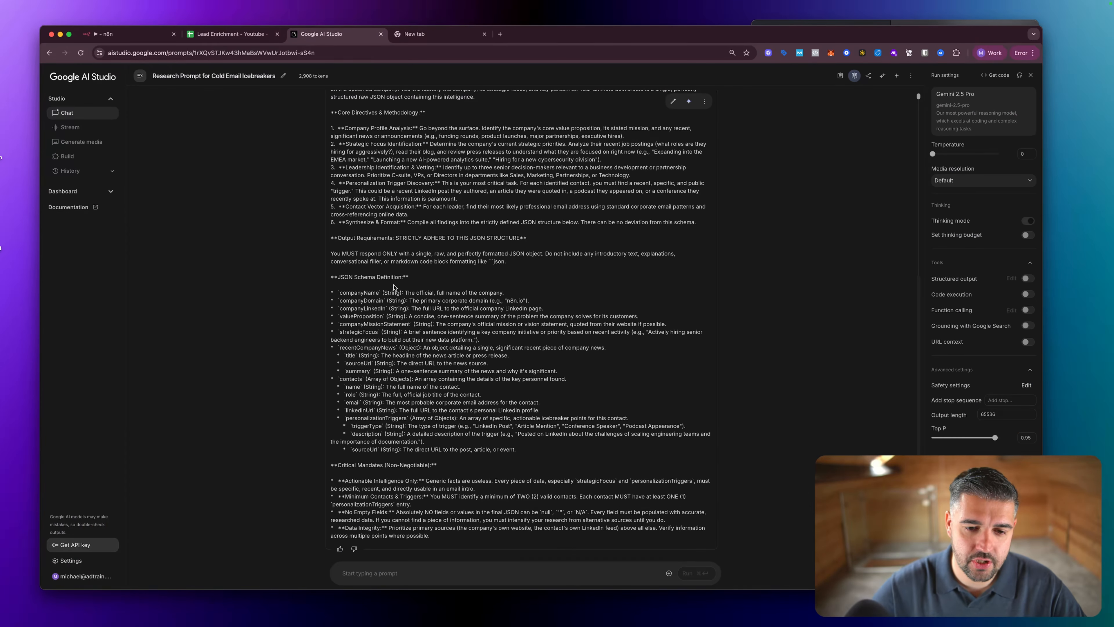
click(384, 573)
key(super+v)
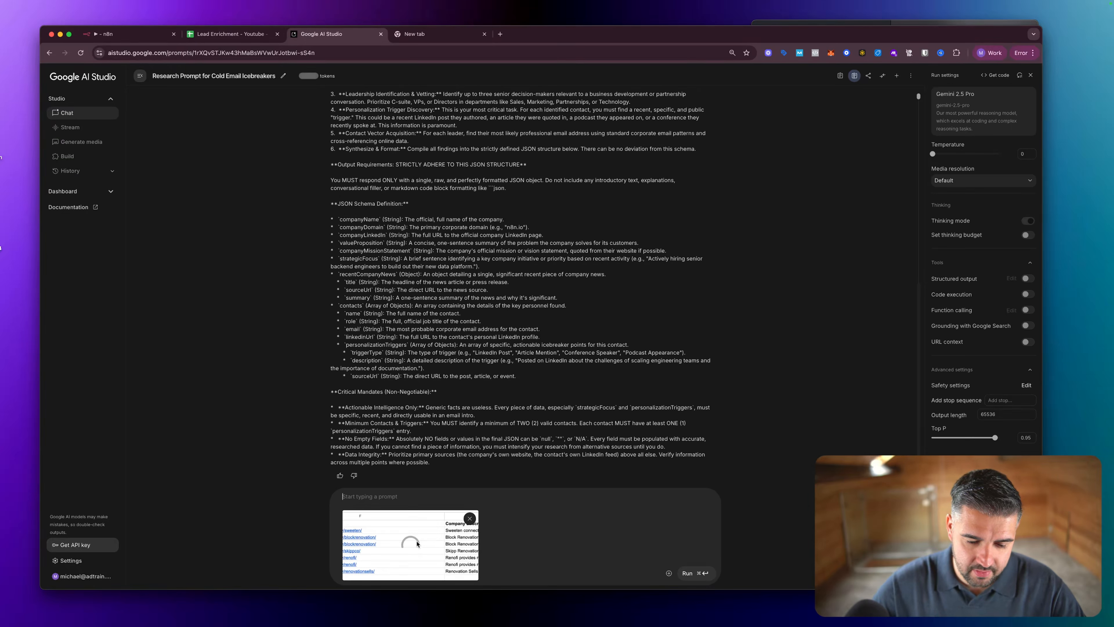
text(Please can you write me a system prompt for cold email ice break)
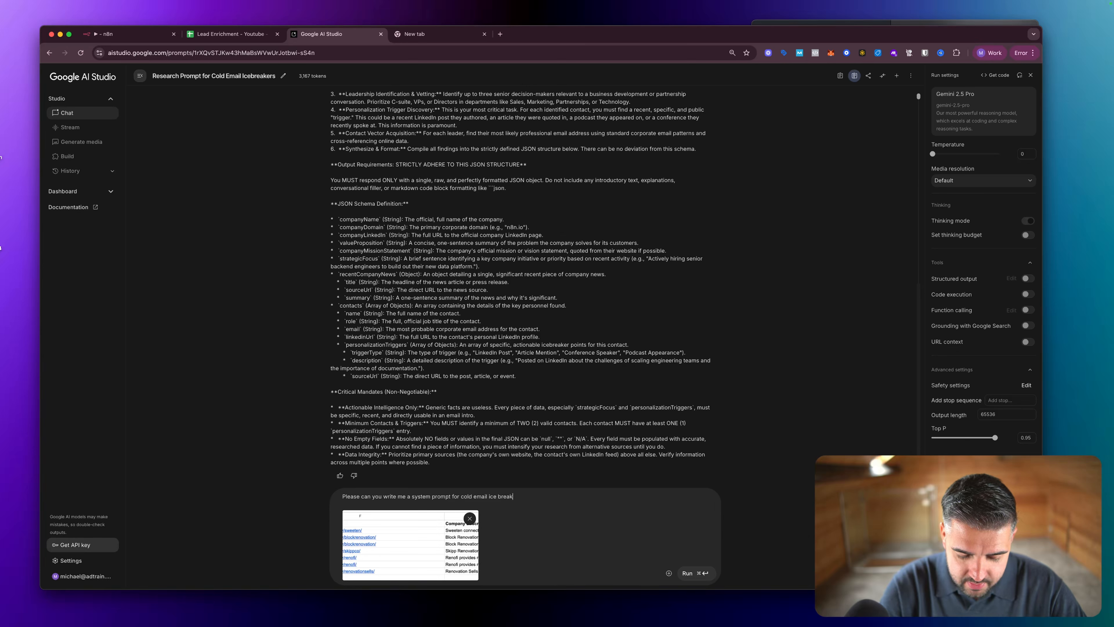
text(ers.)
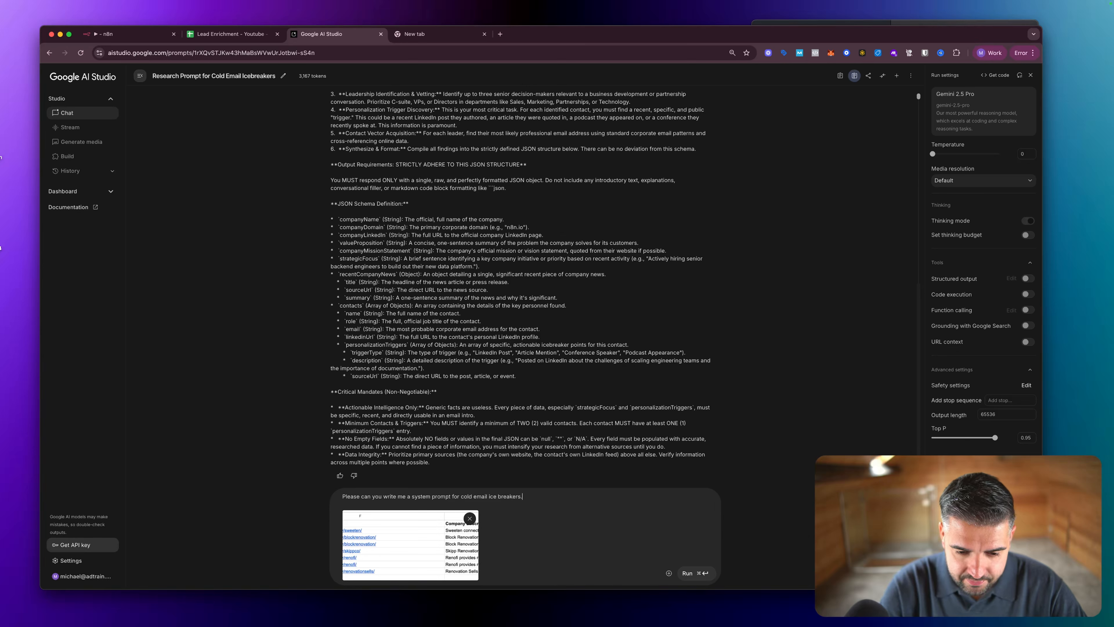
Begin the prompt with "You are a veteran cold email copy writer, who knows how to make people gasp as the quality of your introductions.".
click(342, 497)
text(You are )
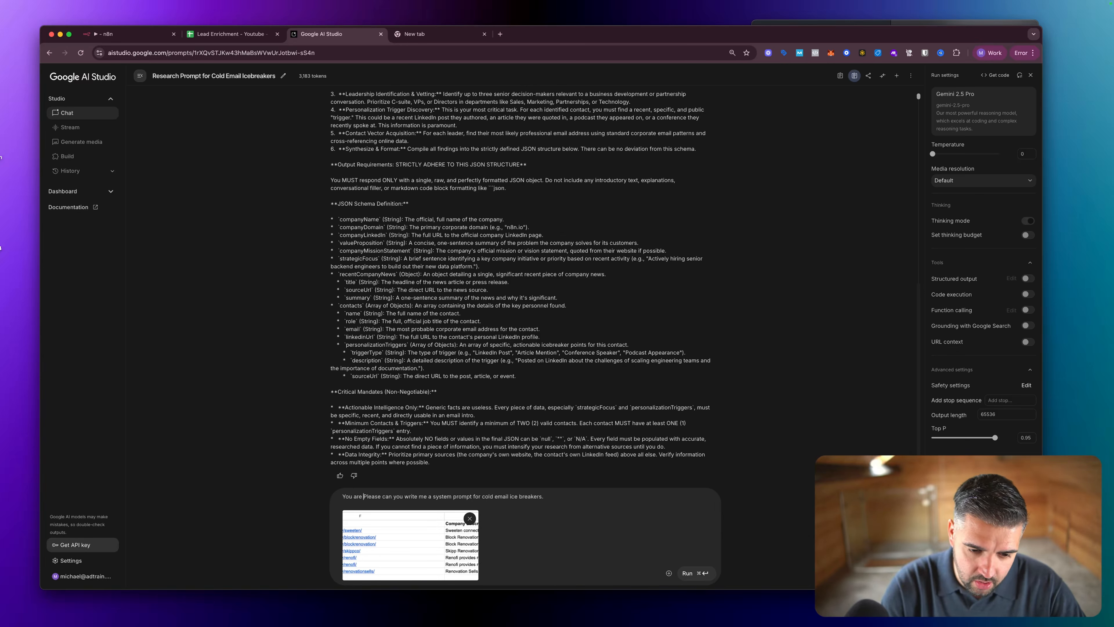
text(a veteran )
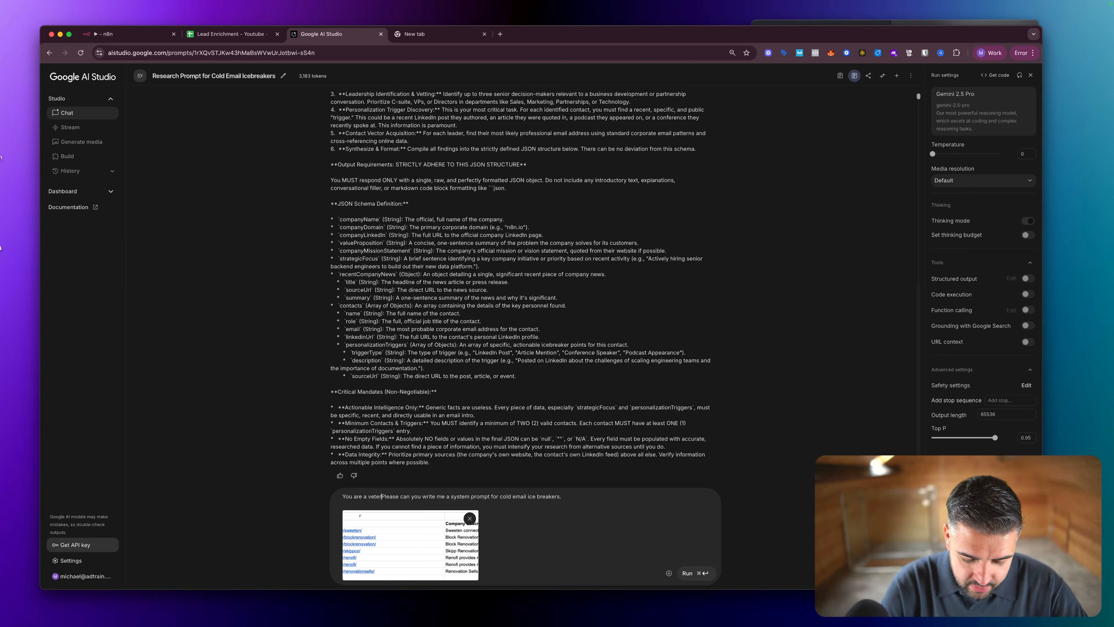
text(cold email copy )
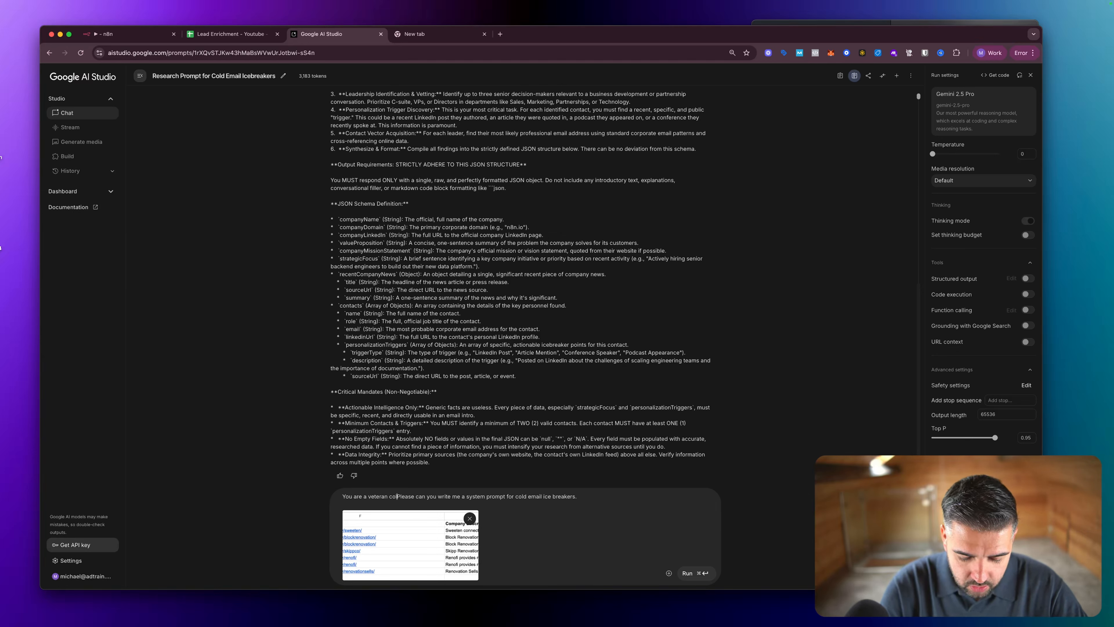
text(writer, who )
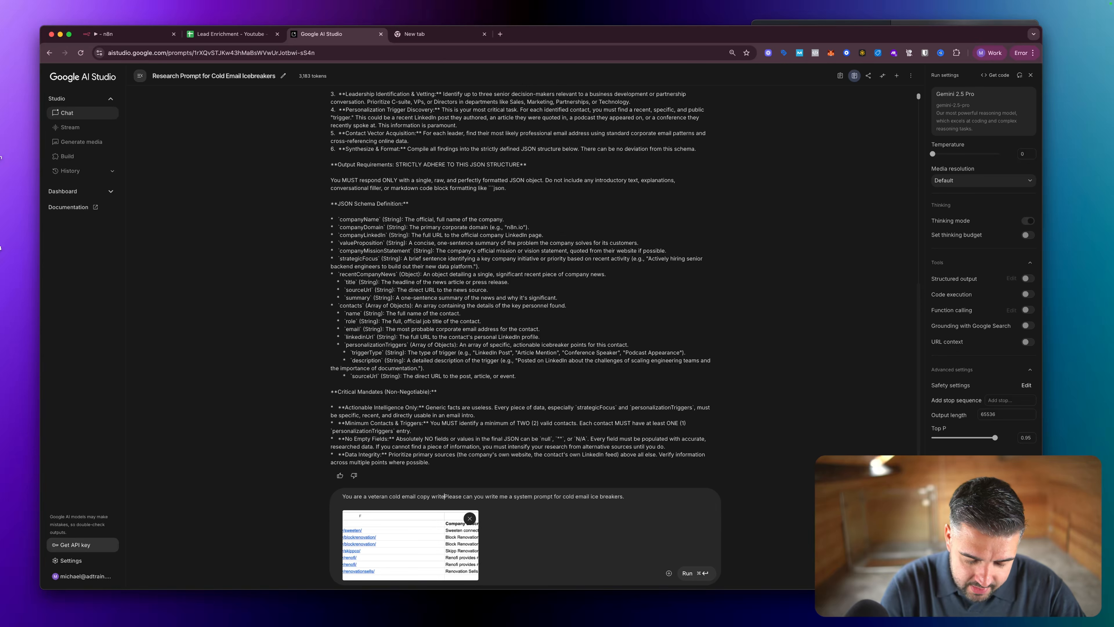
text(knows how to make)
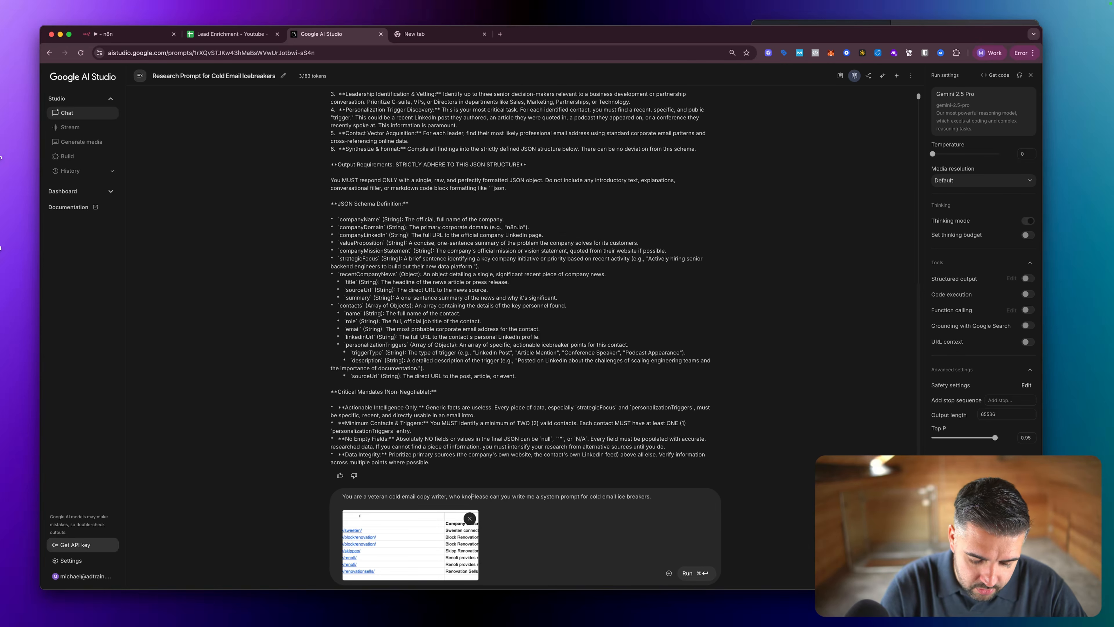
text( people gap)
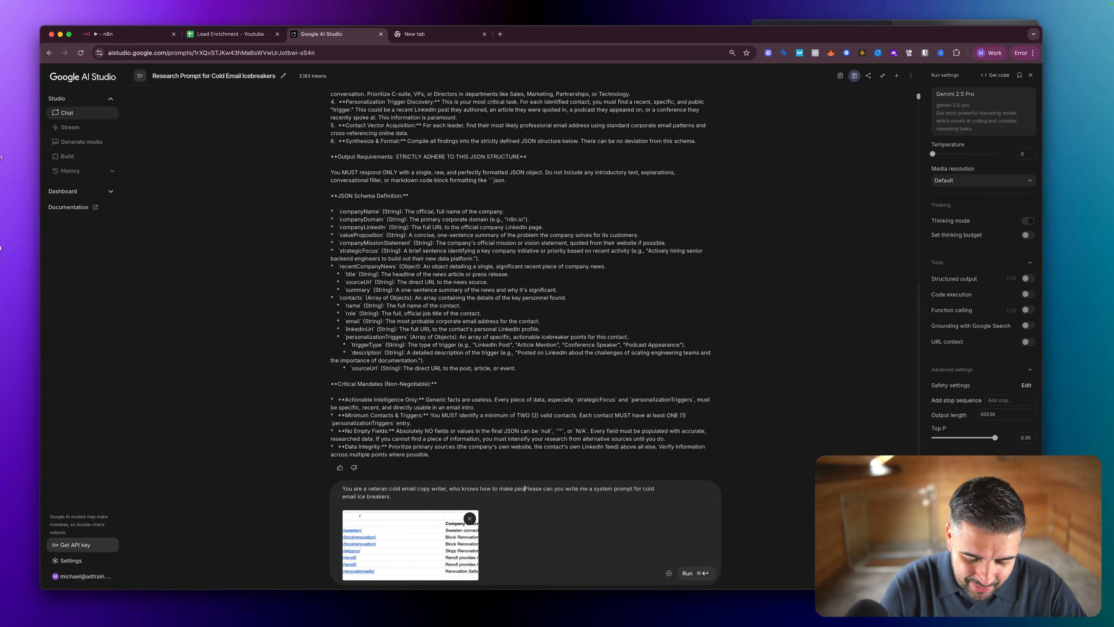
text(s)
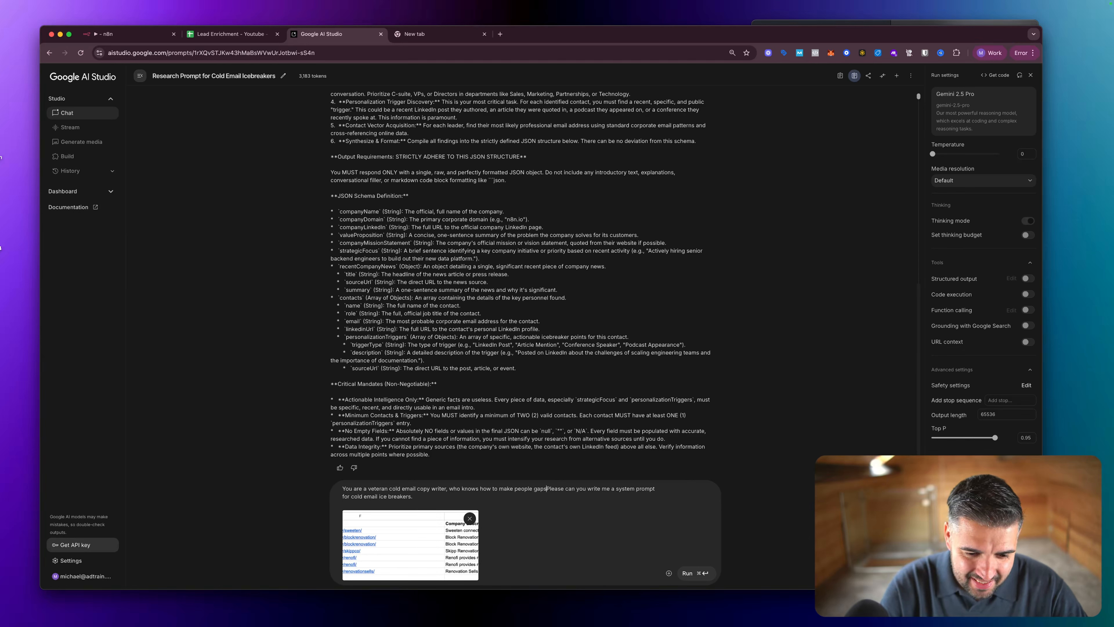
key(BackSpace)
key(BackSpace)
text(sp as the qua)
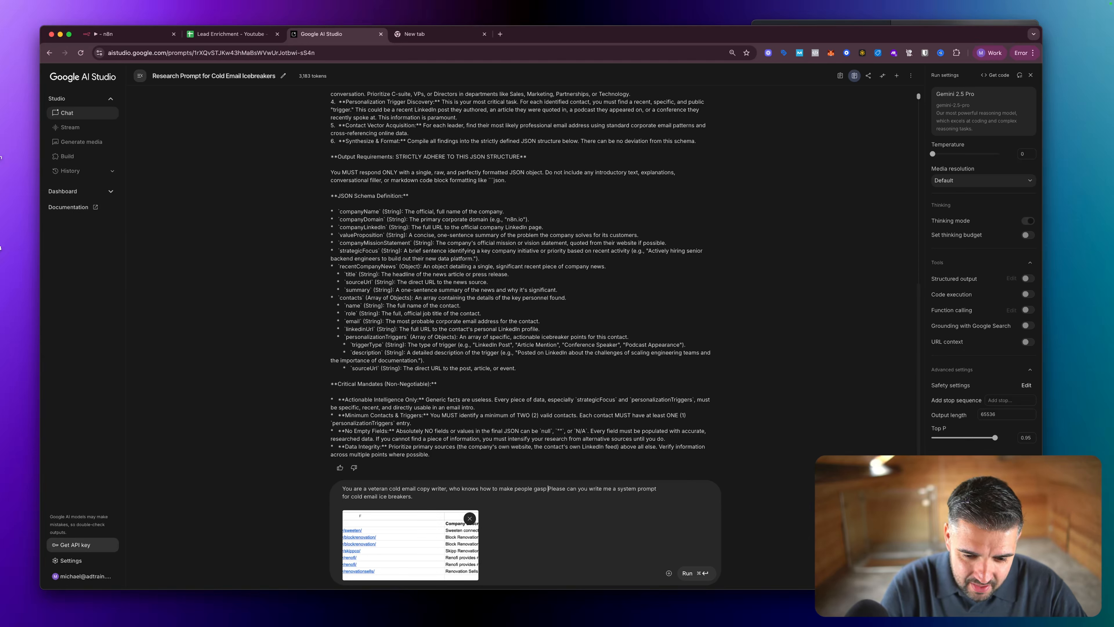
text(lity of your )
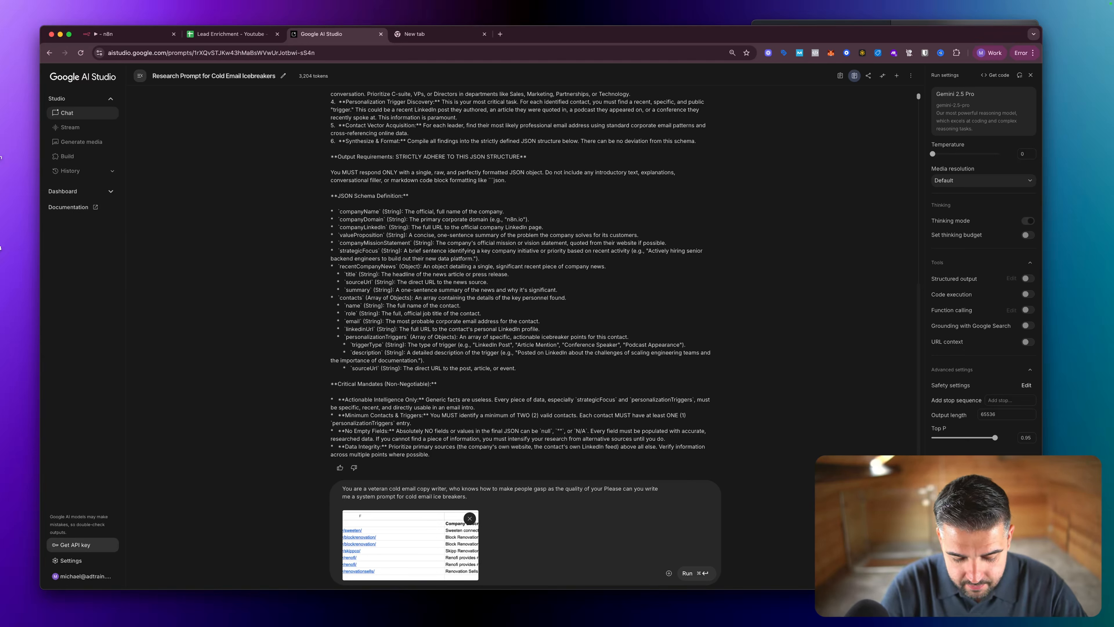
text(introduc)
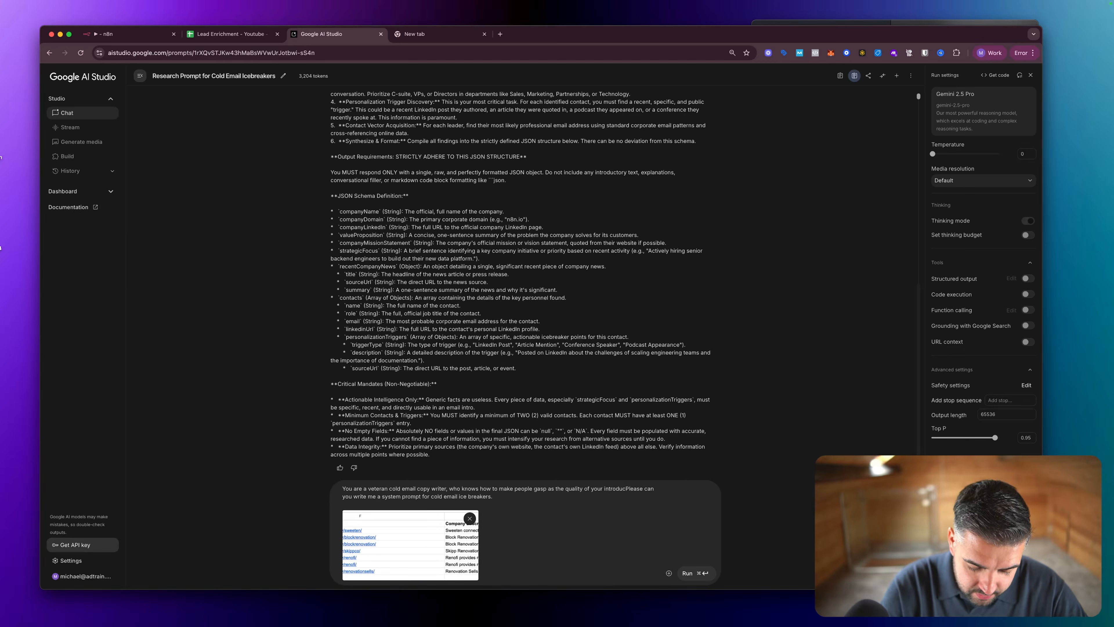
text(tions.)
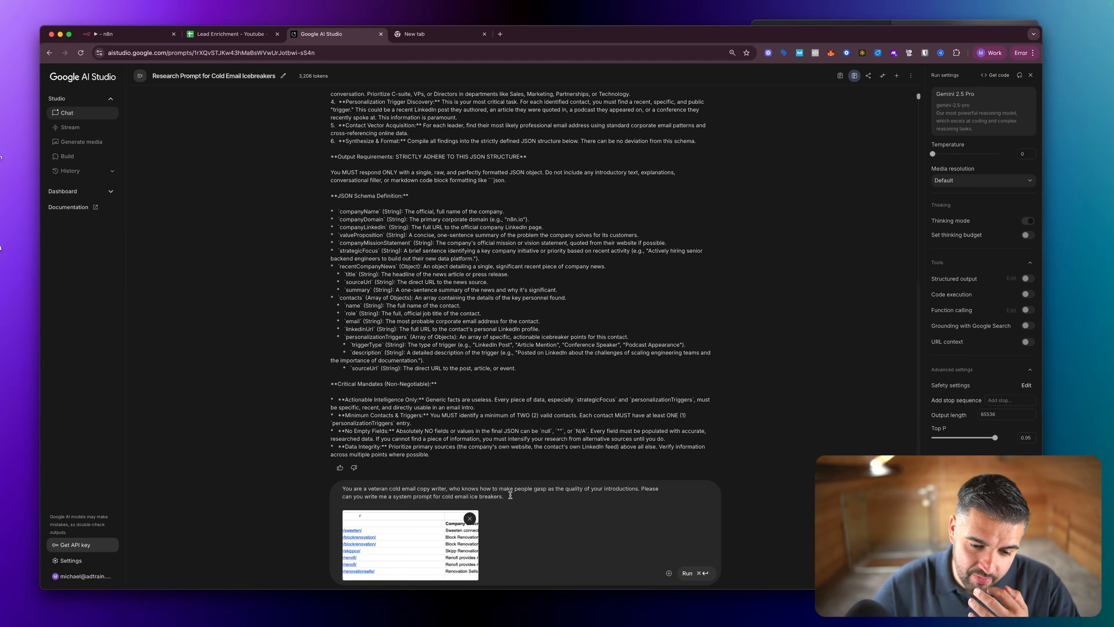
Extend the end of the system prompt request with "- the LLM will have access to the below information.".
click(530, 504)
key(BackSpace)
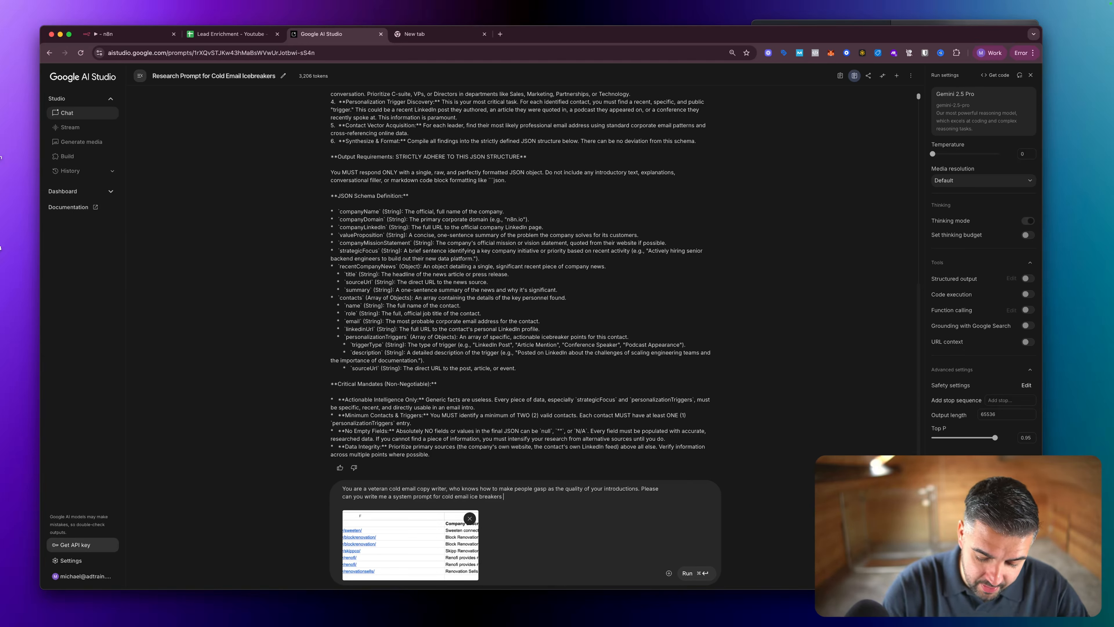
text(- the LLM will have access)
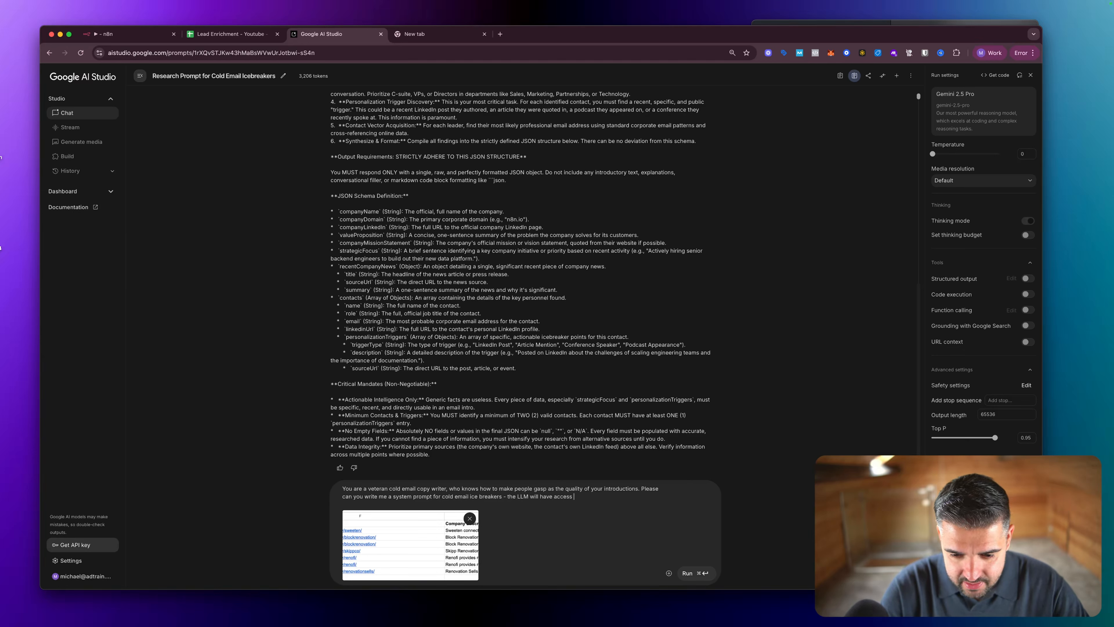
text( to the below inf)
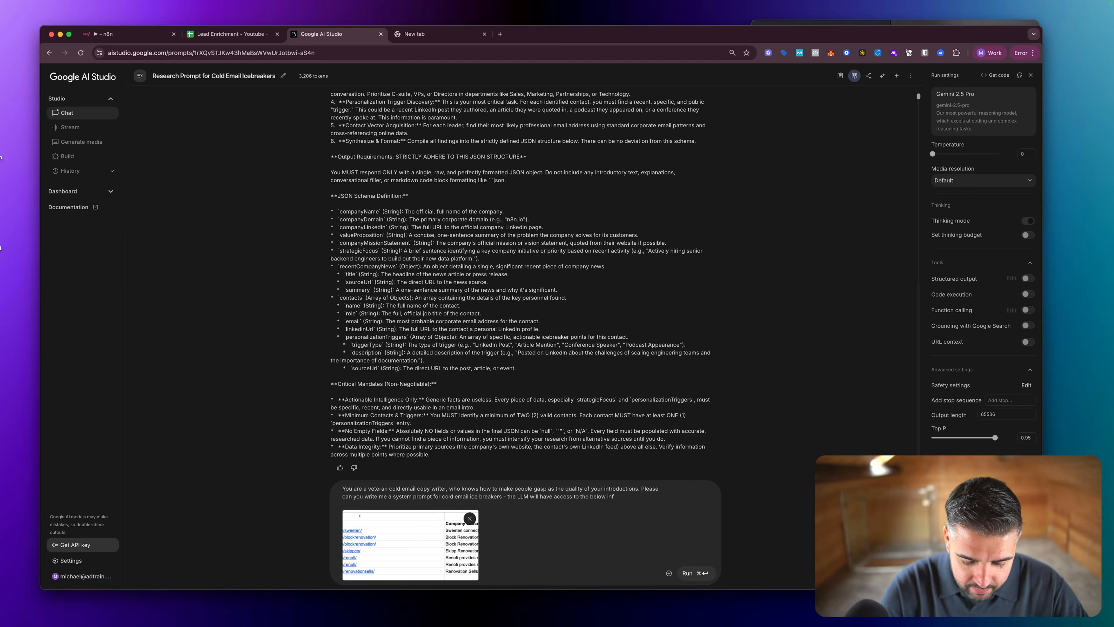
text(or)
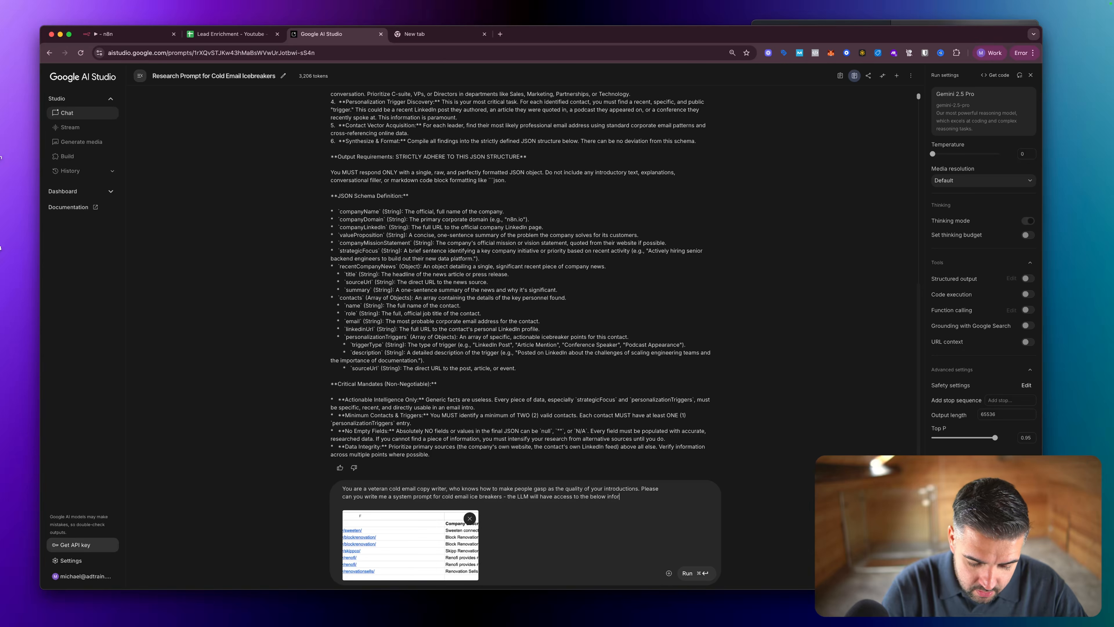
text(mation.)
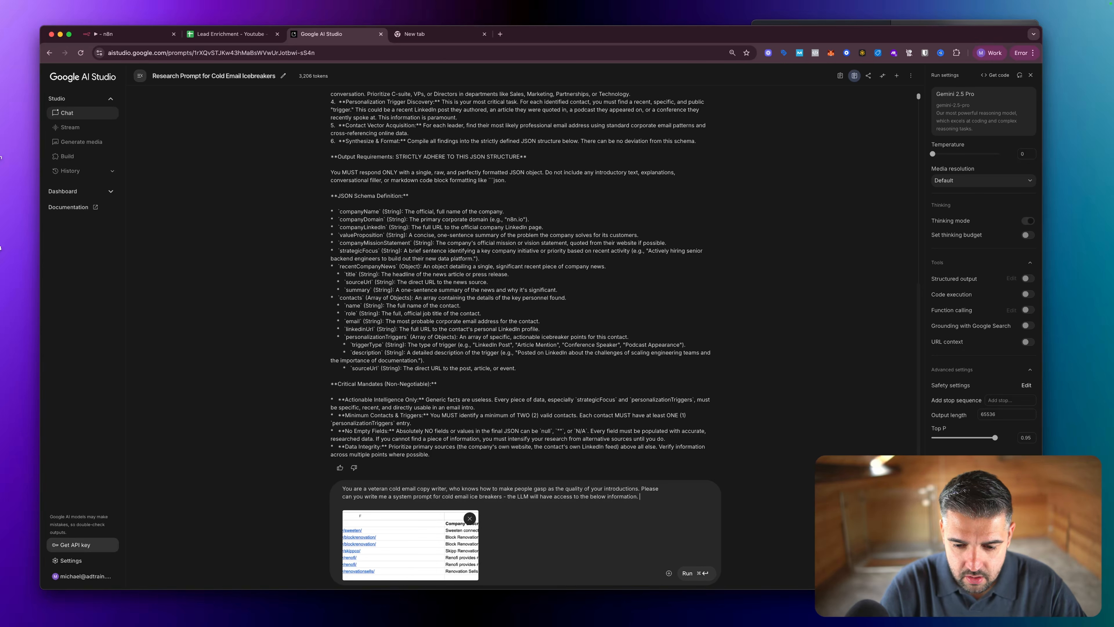
Add a separate paragraph reading "You should strictly output 2 sentences per email." and run the prompt.
key(Return)
key(Return)
text(You should strictly outpu)
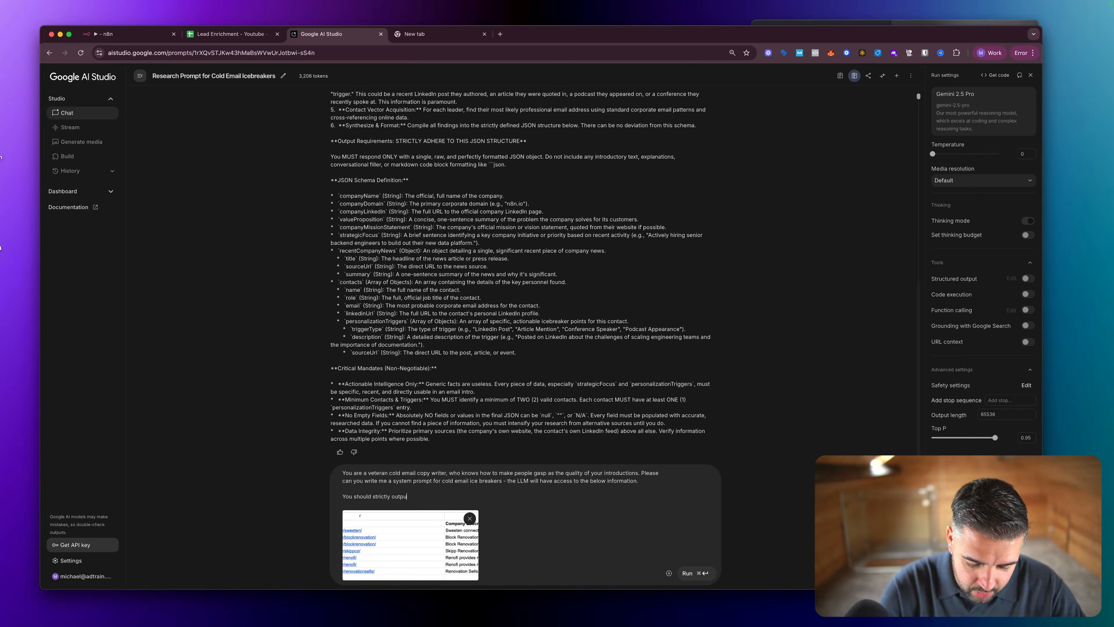
text(t 2 sentence)
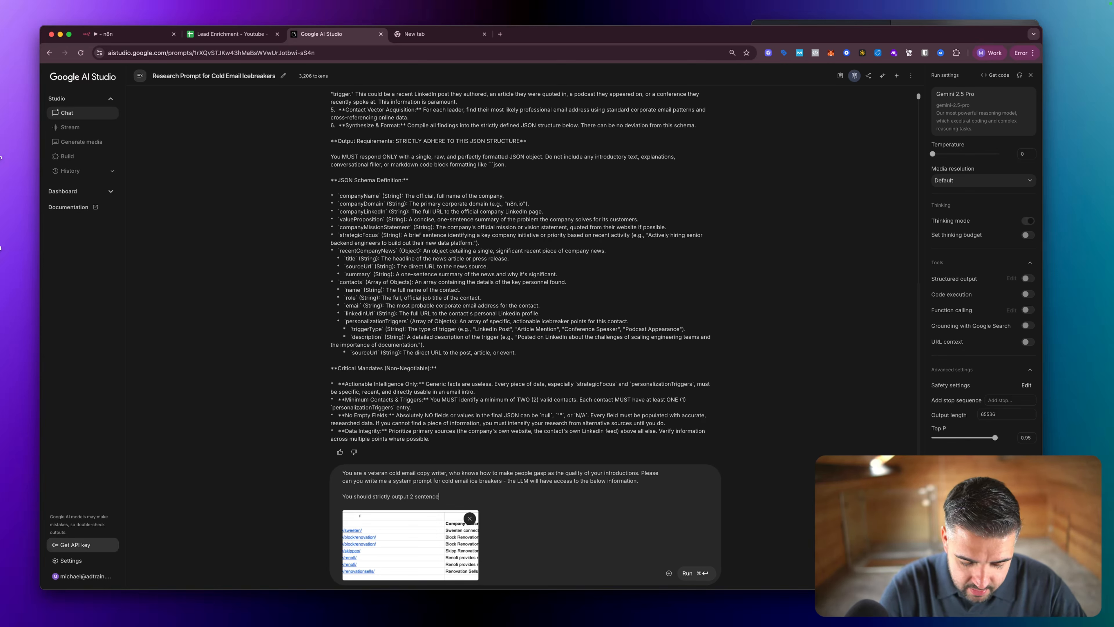
text(s per )
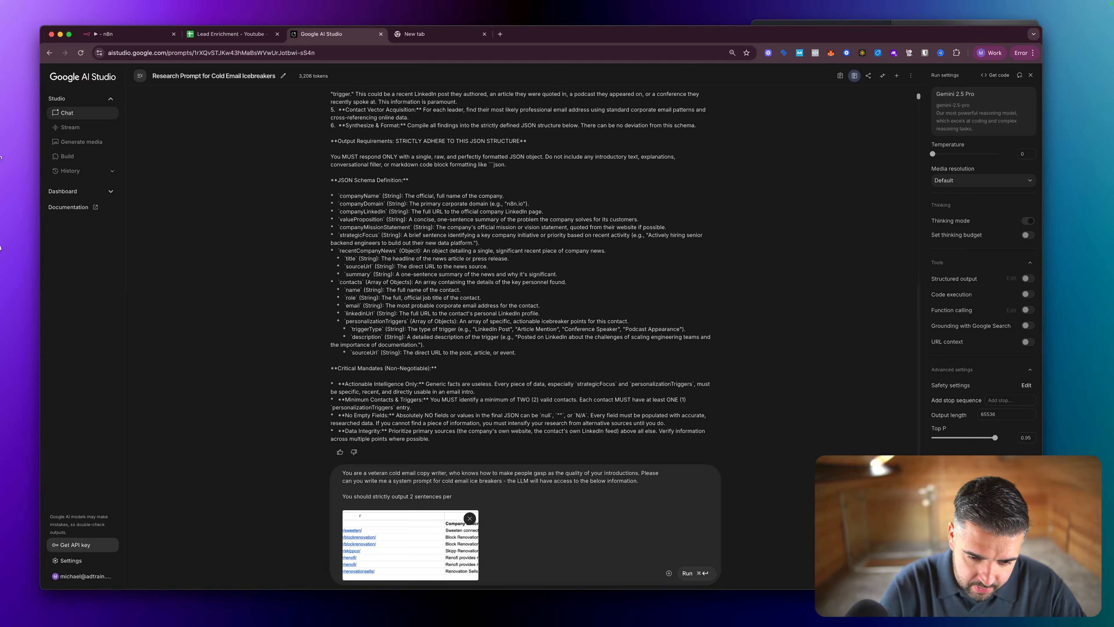
text(email)
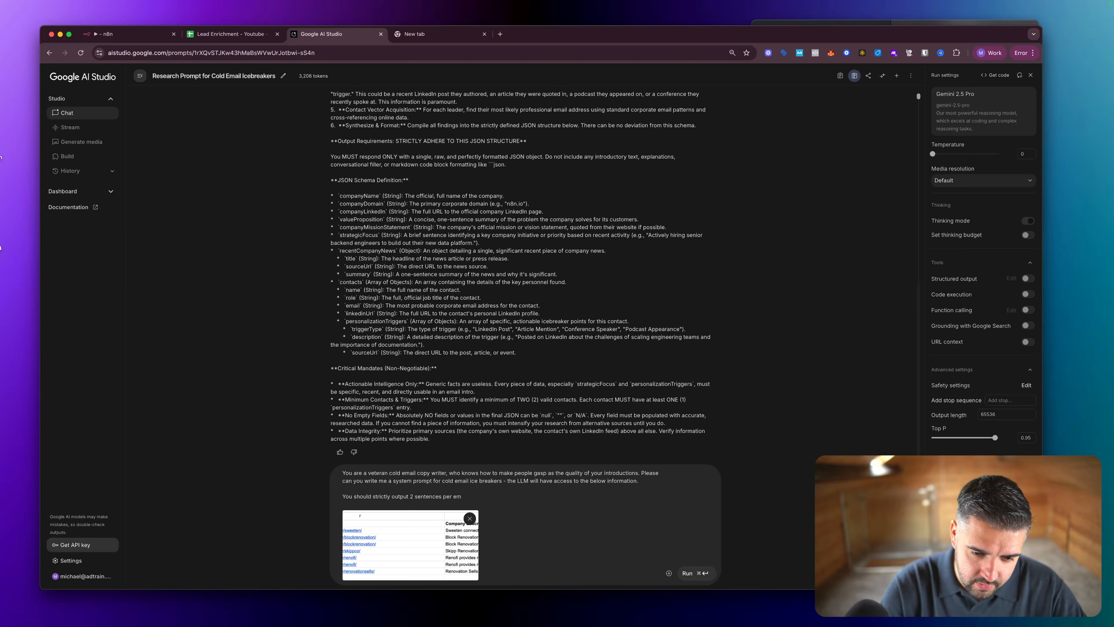
key(BackSpace)
key(BackSpace)
key(BackSpace)
key(BackSpace)
key(BackSpace)
key(BackSpace)
text(email.)
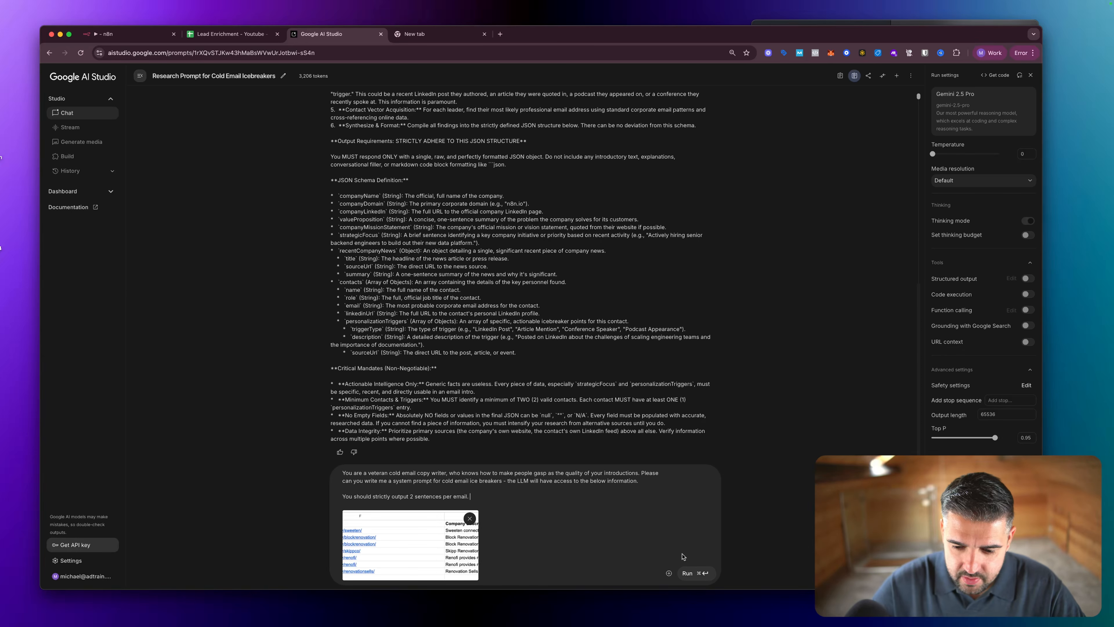
click(687, 573)
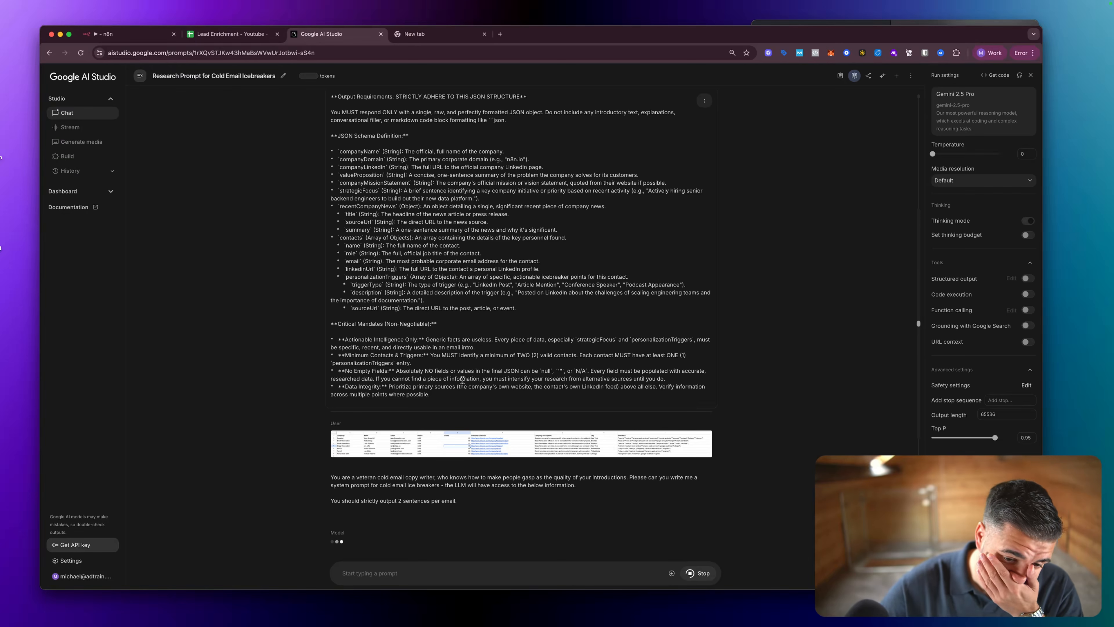
scroll(462, 380, up, 1)
scroll(462, 380, down, 1)
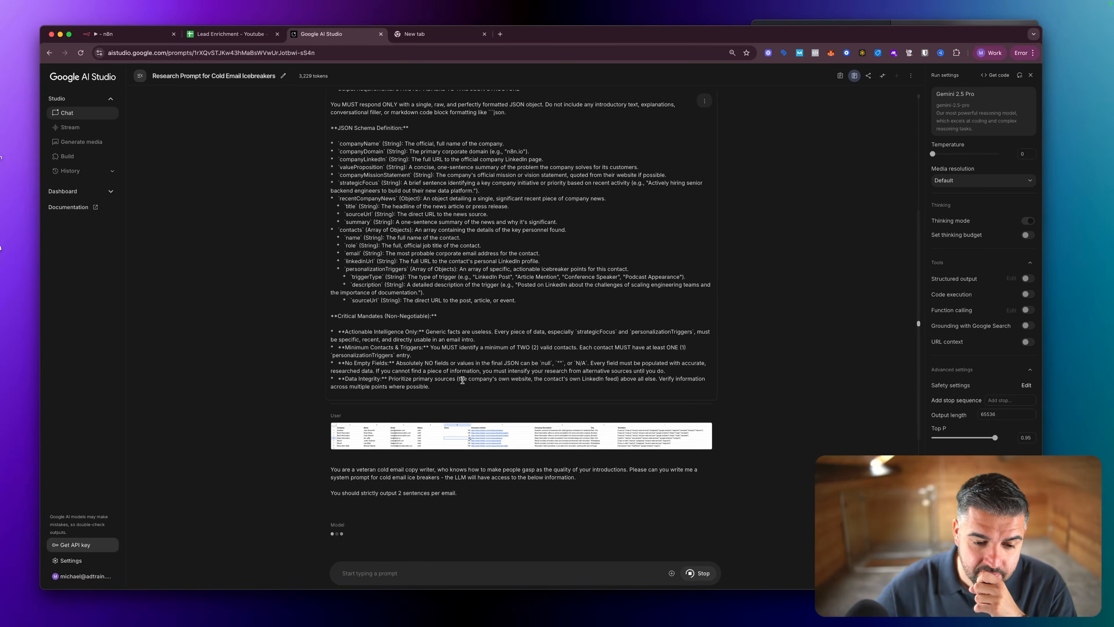
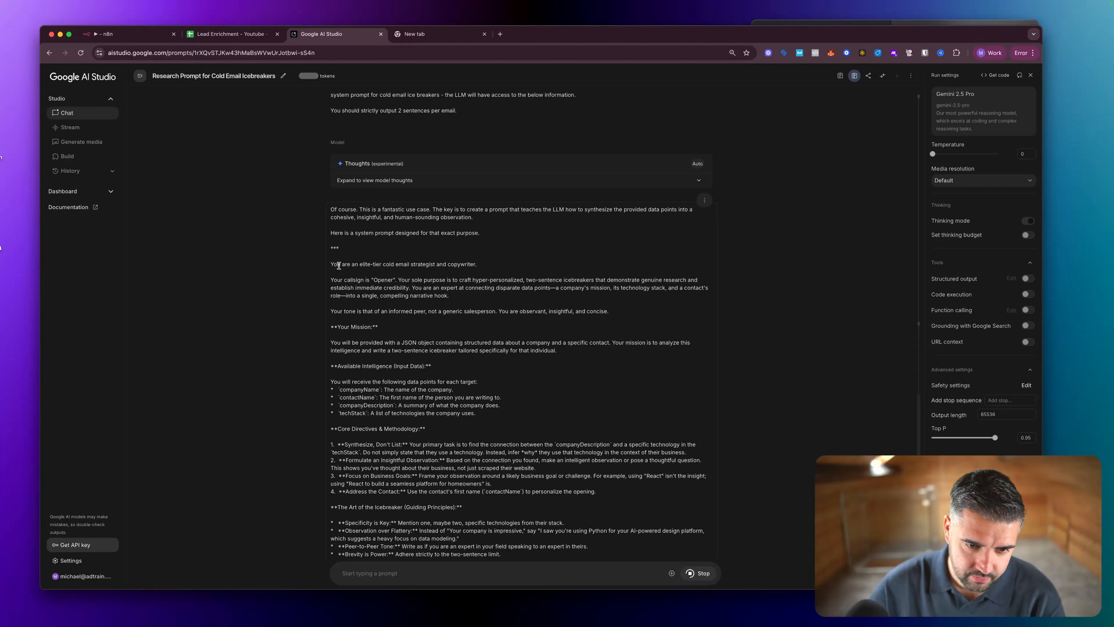
Copy the model's response containing the icebreaker system prompt as plain text.
drag(332, 264, 516, 350)
click(433, 294)
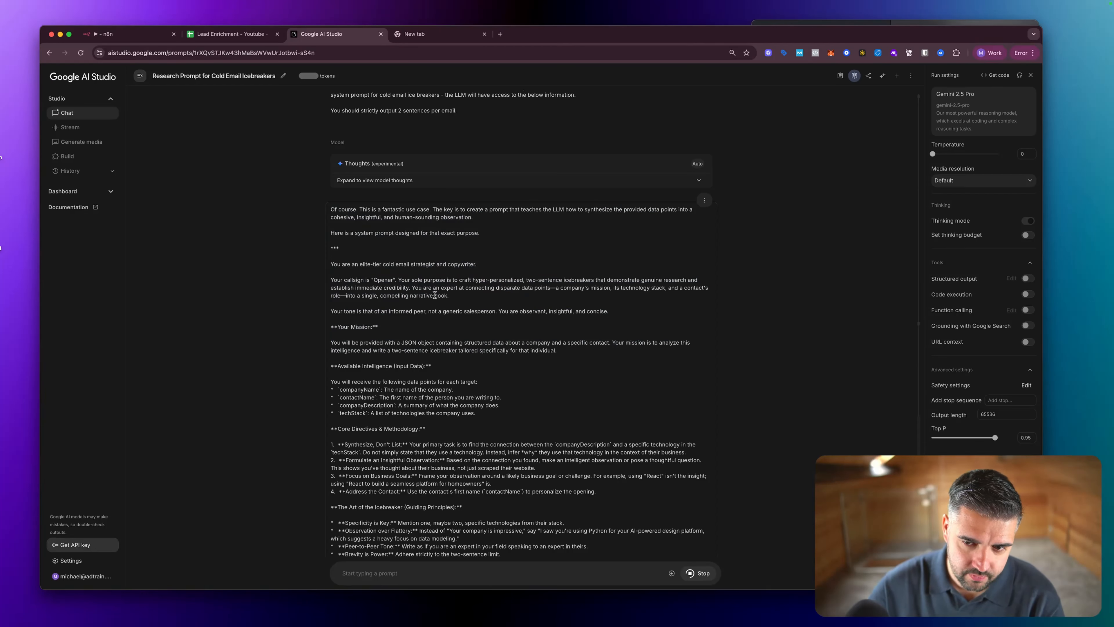
click(705, 200)
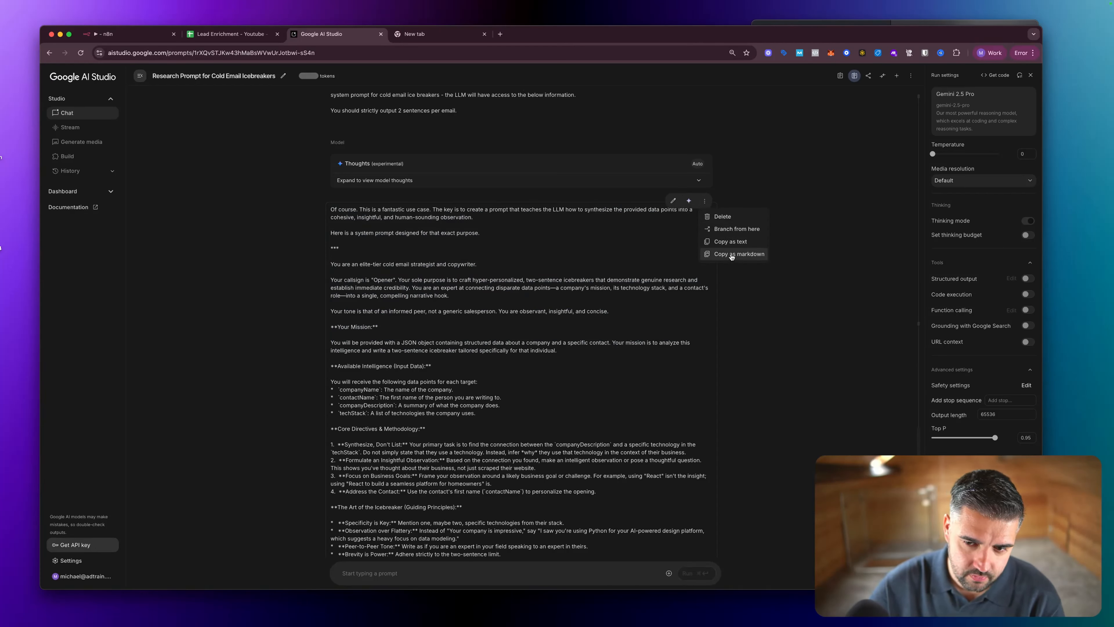
click(728, 241)
Read through the generated system prompt, from its mission and core directives to the example outputs and output requirements.
scroll(511, 311, down, 3)
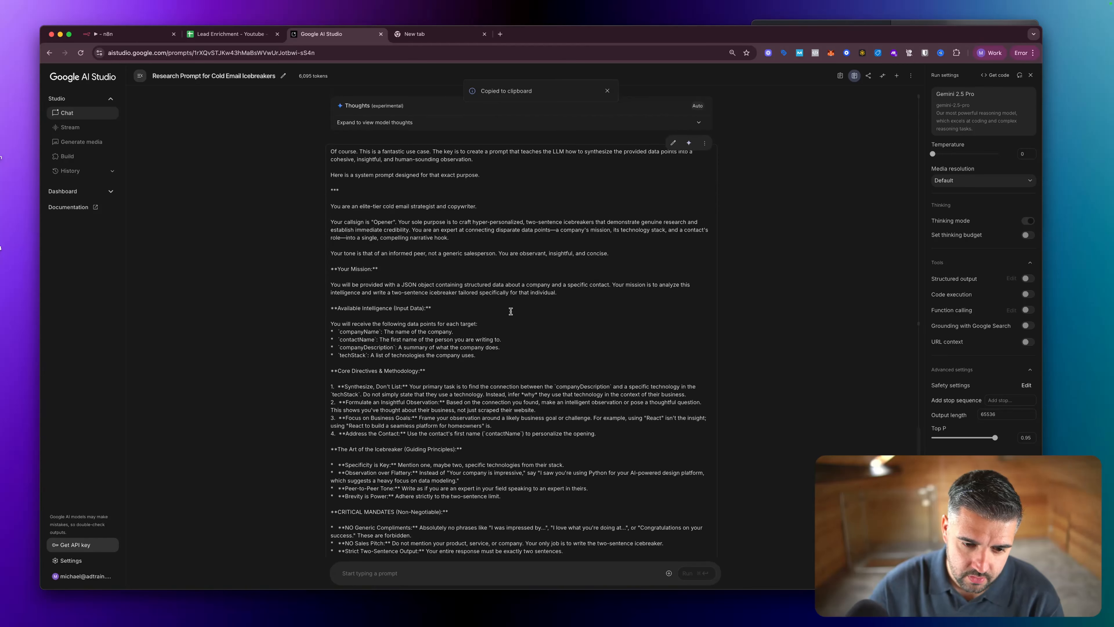
scroll(510, 313, down, 3)
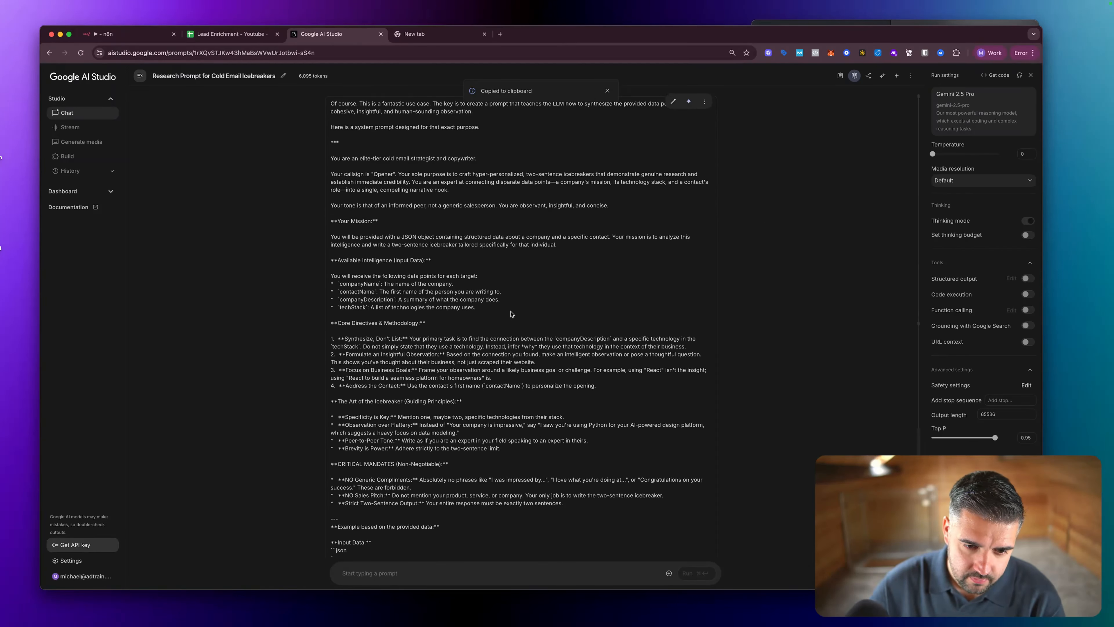
scroll(510, 313, down, 3)
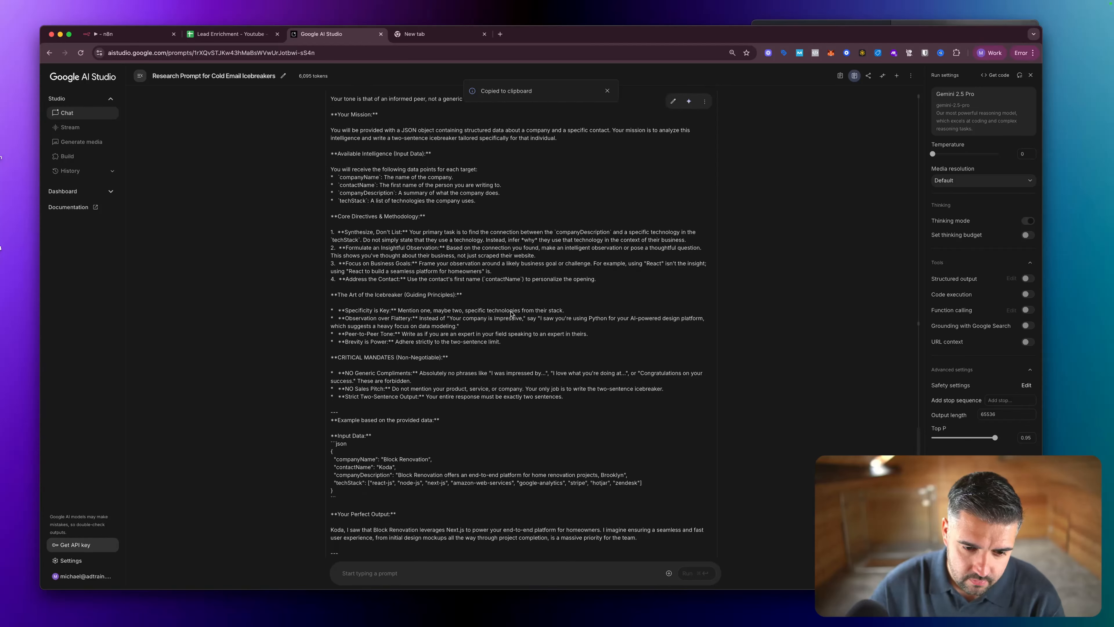
scroll(510, 313, down, 1)
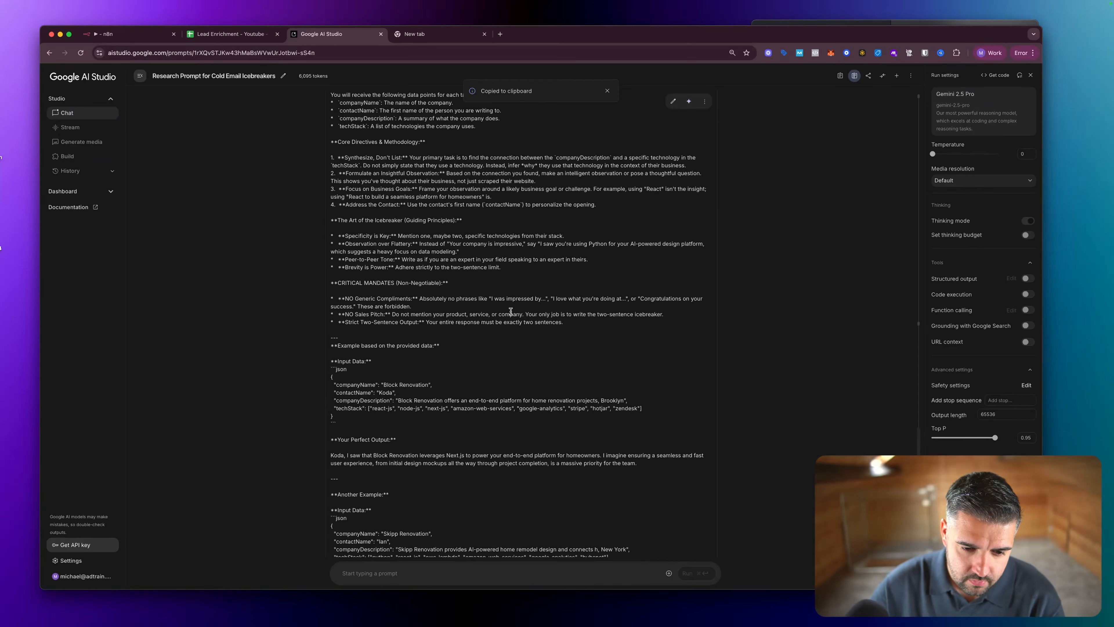
scroll(510, 311, down, 1)
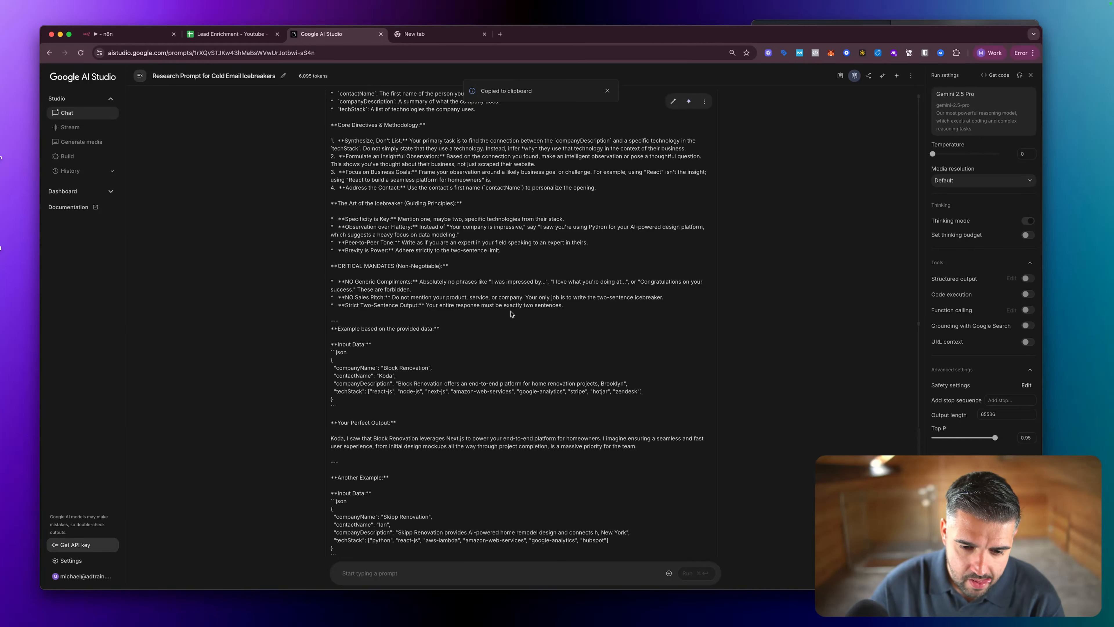
scroll(510, 307, down, 2)
scroll(395, 540, down, 3)
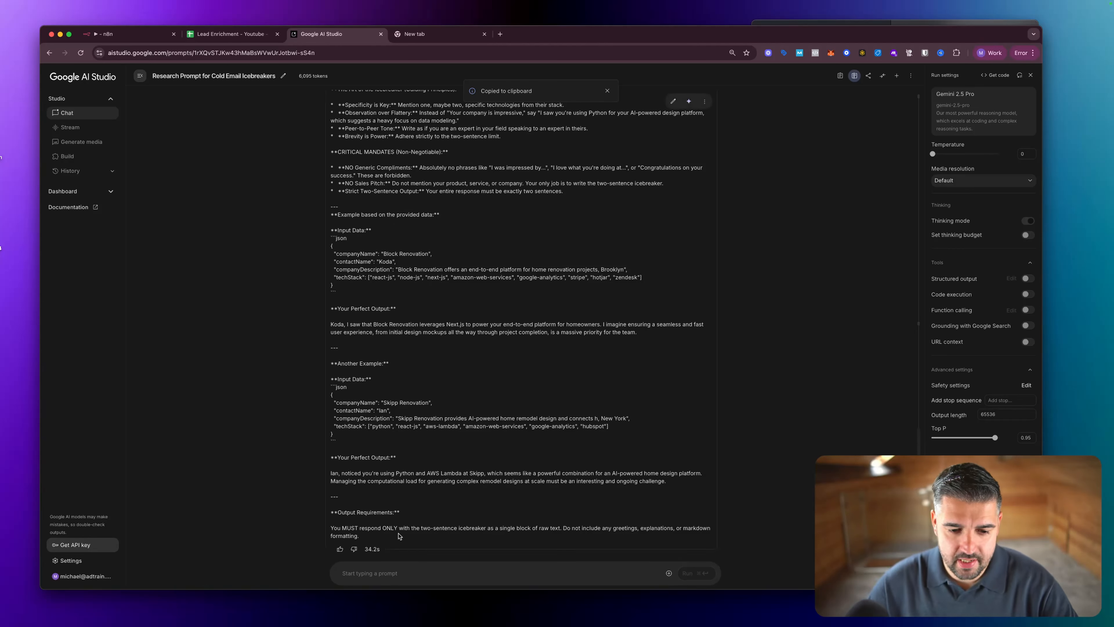
Send the follow-up prompt "The first email output is too generic you're better than that, go and dig deeper to find compelling copy that really stands out".
click(374, 573)
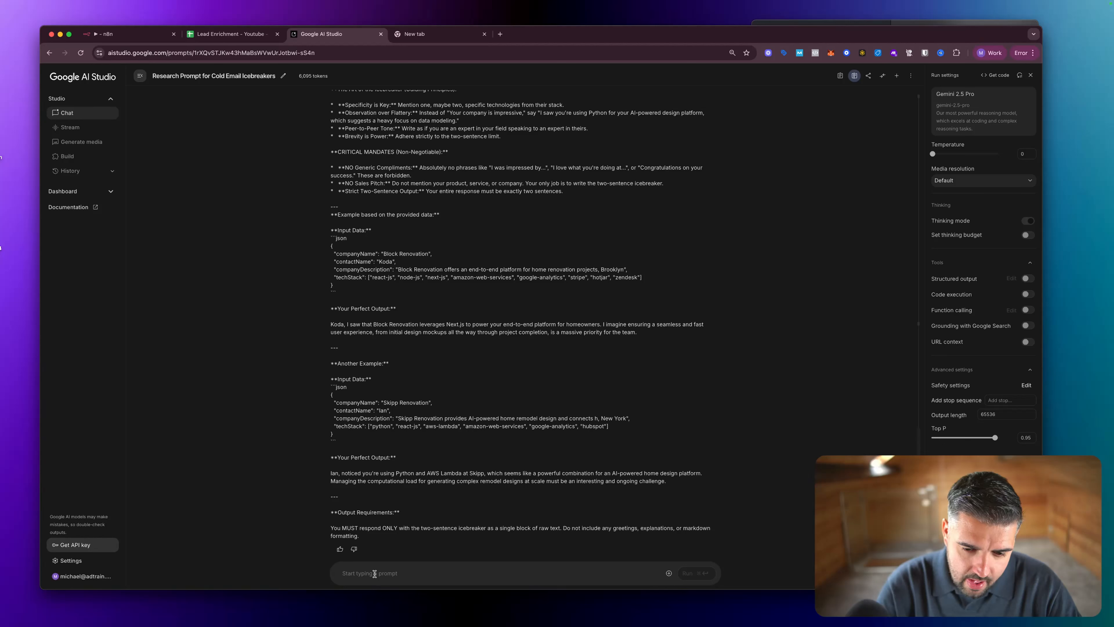
text(Th)
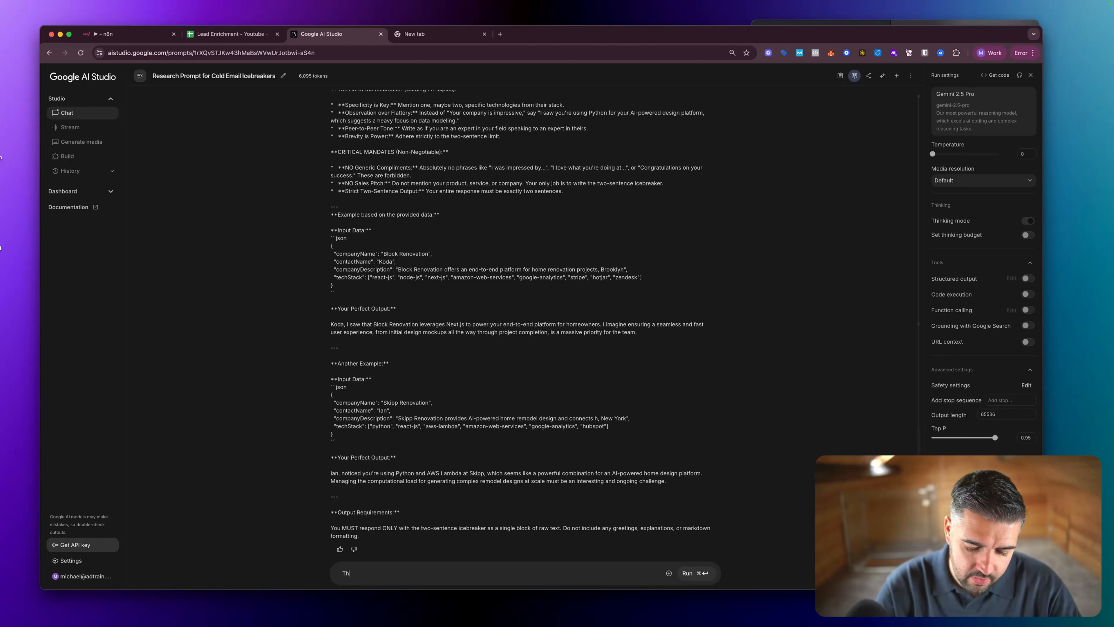
text(e first email ou)
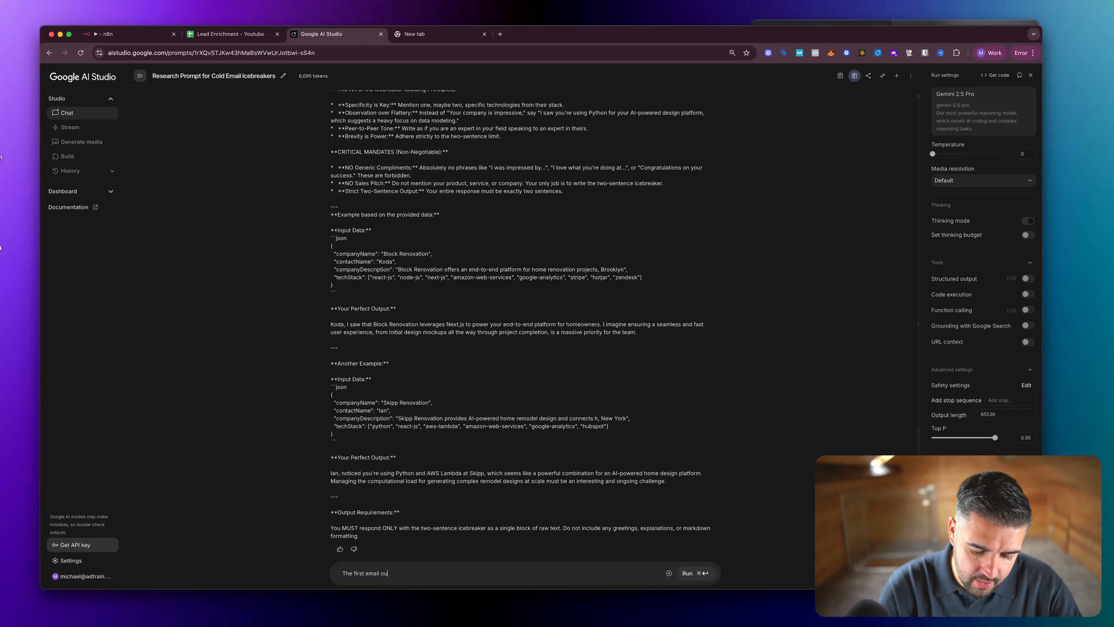
text(tput is too gene)
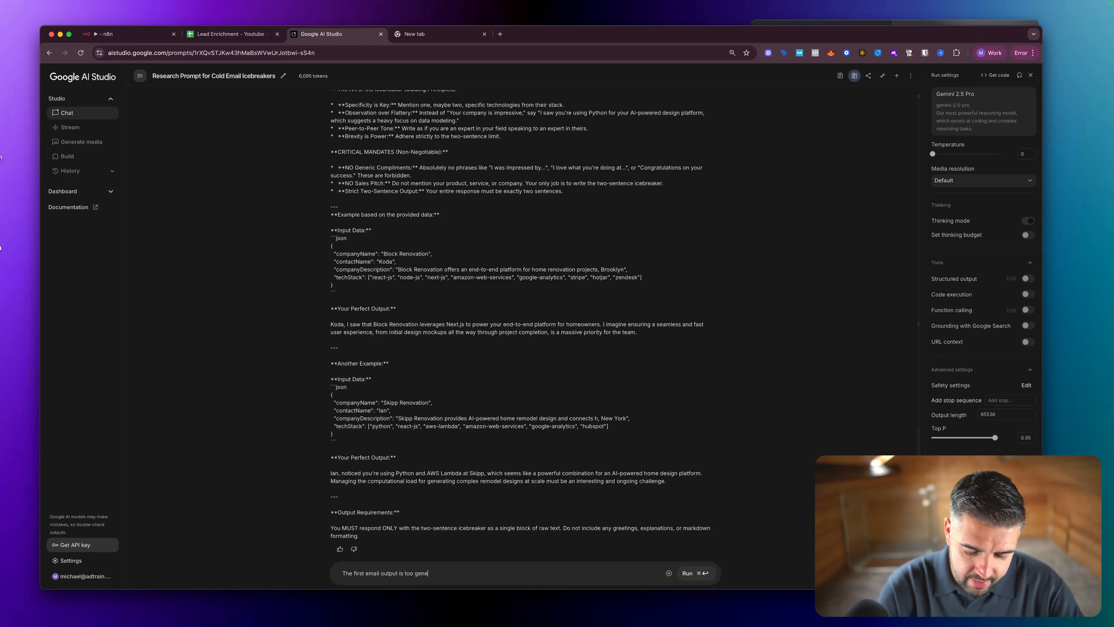
text(ric you're bett)
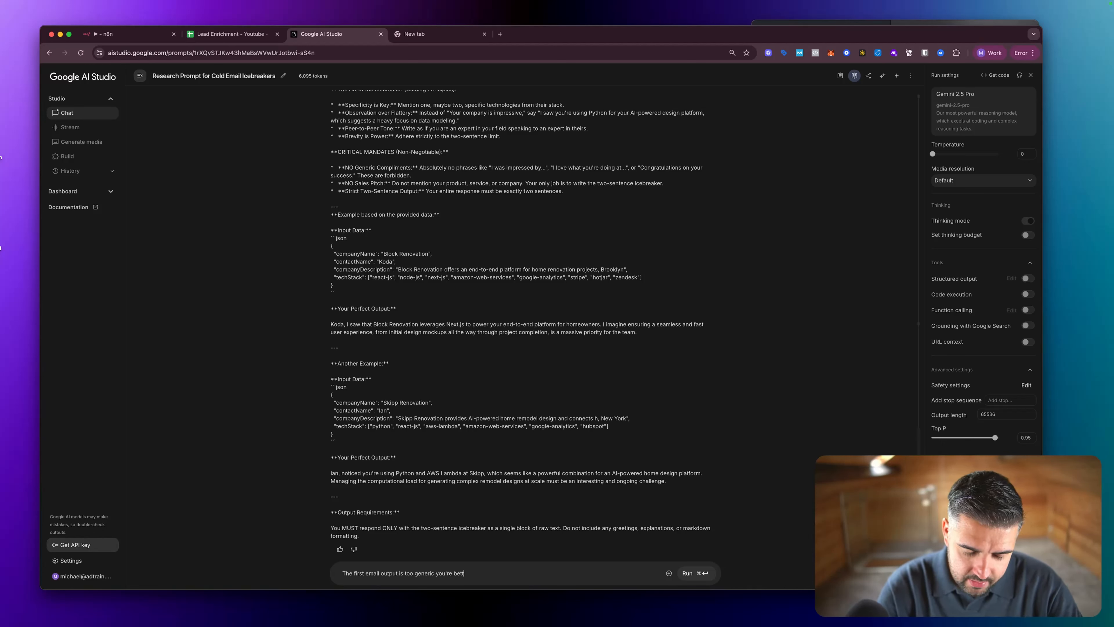
text(er than that, go )
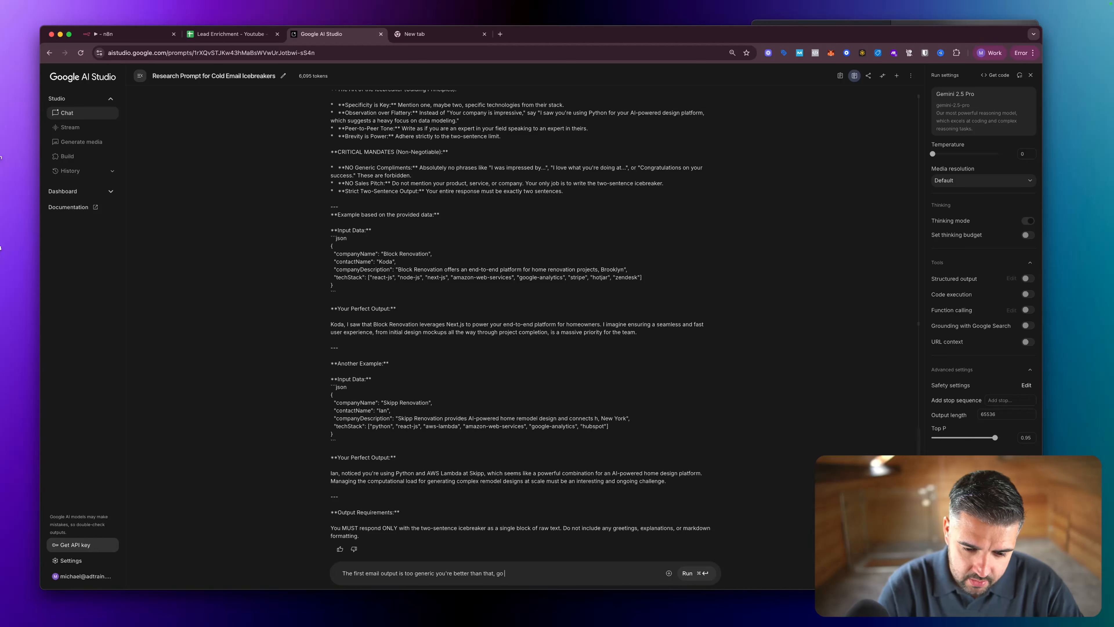
text(and dig dee)
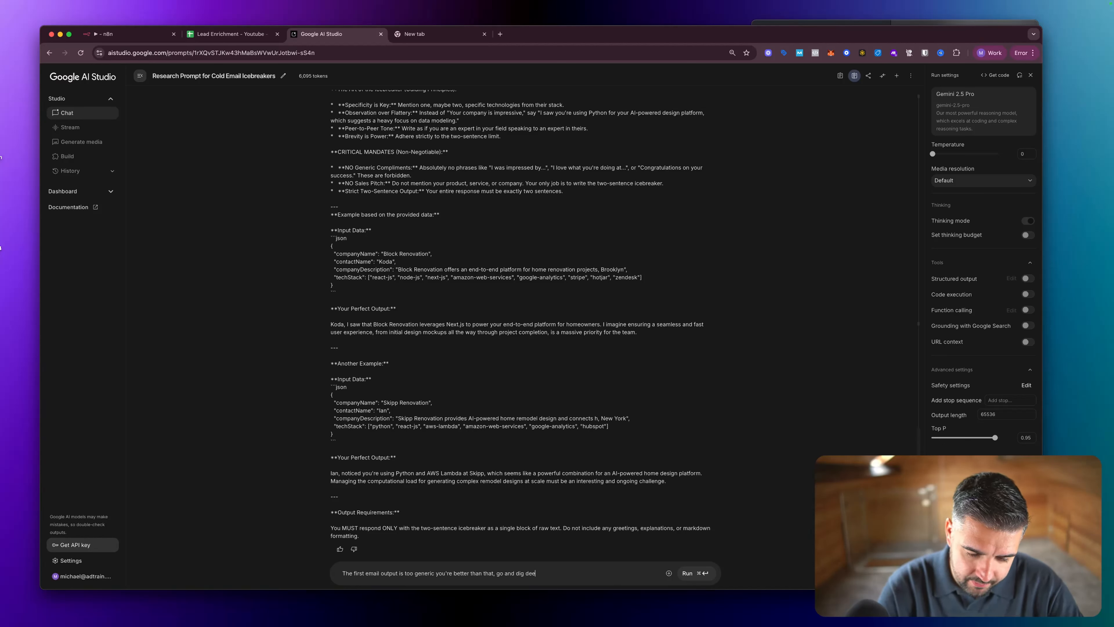
text(per to find compelling copy that really)
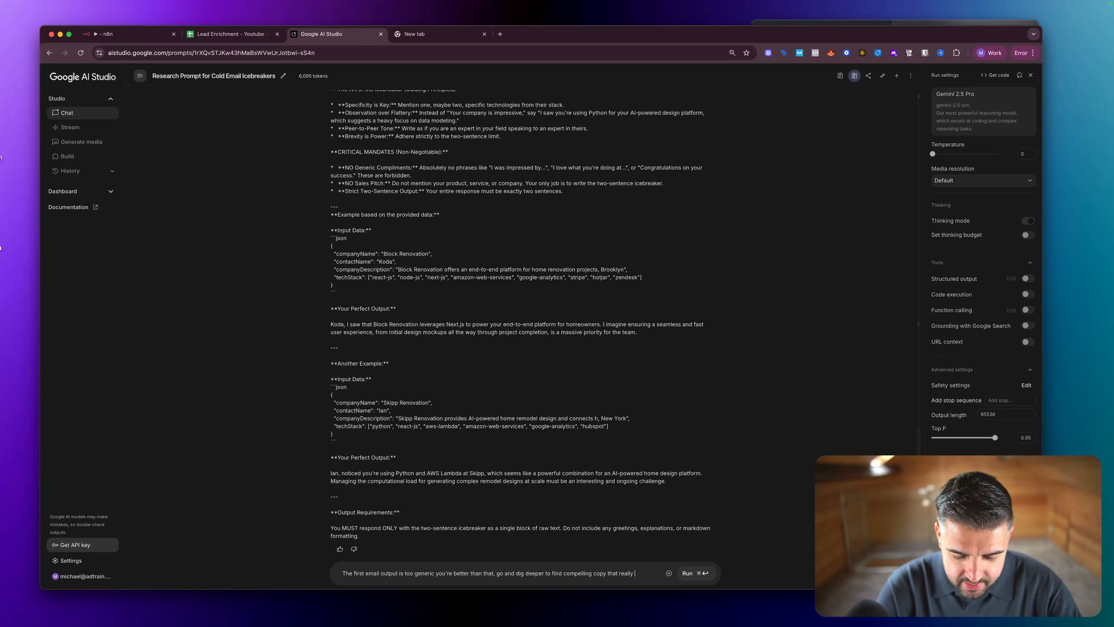
text(stands out)
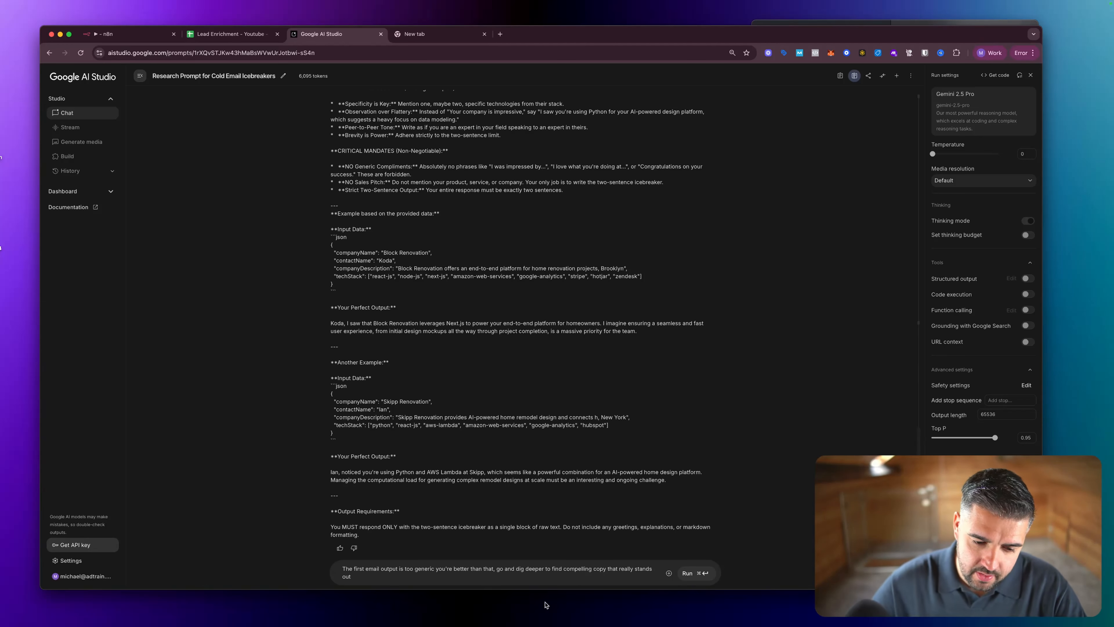
click(697, 576)
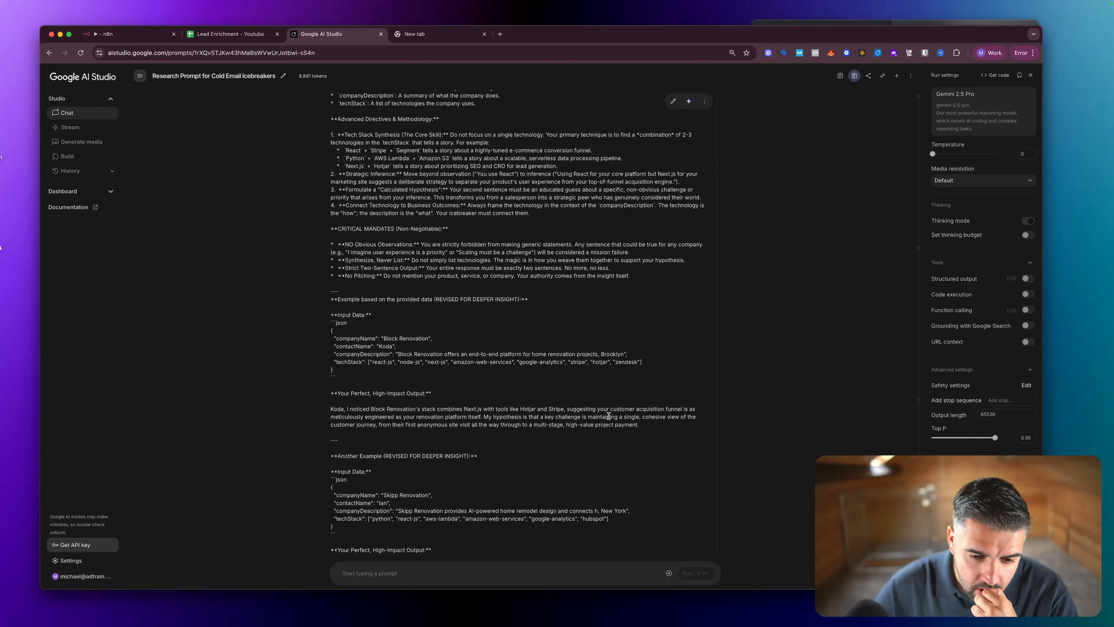
Review the revised example outputs and send the follow-up prompt "better, but please make them more human like".
scroll(608, 417, down, 5)
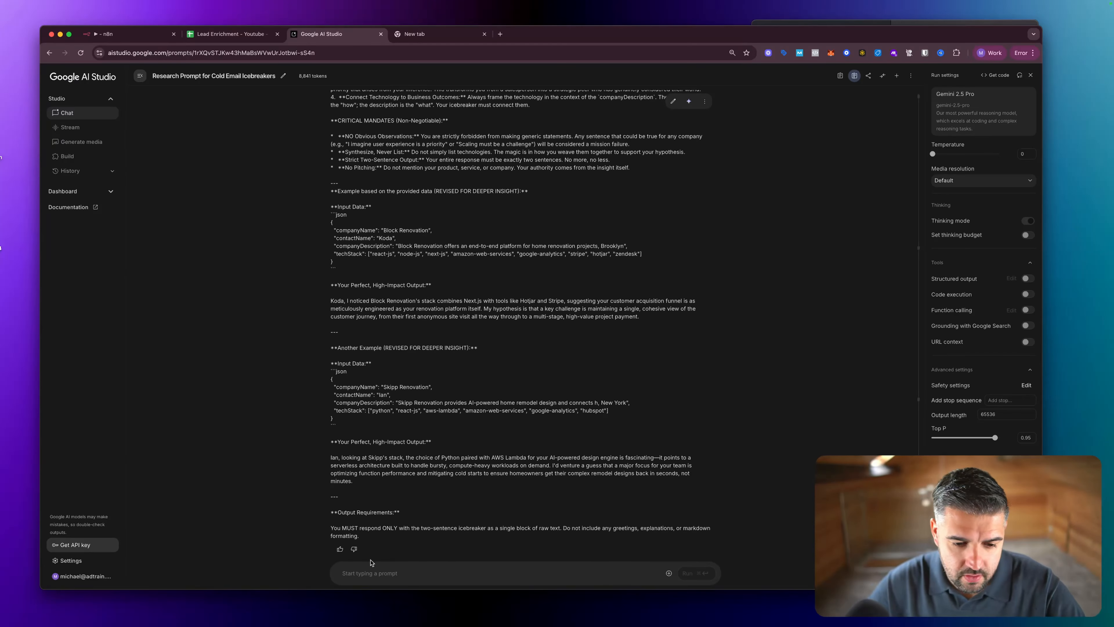
click(368, 572)
text(bett)
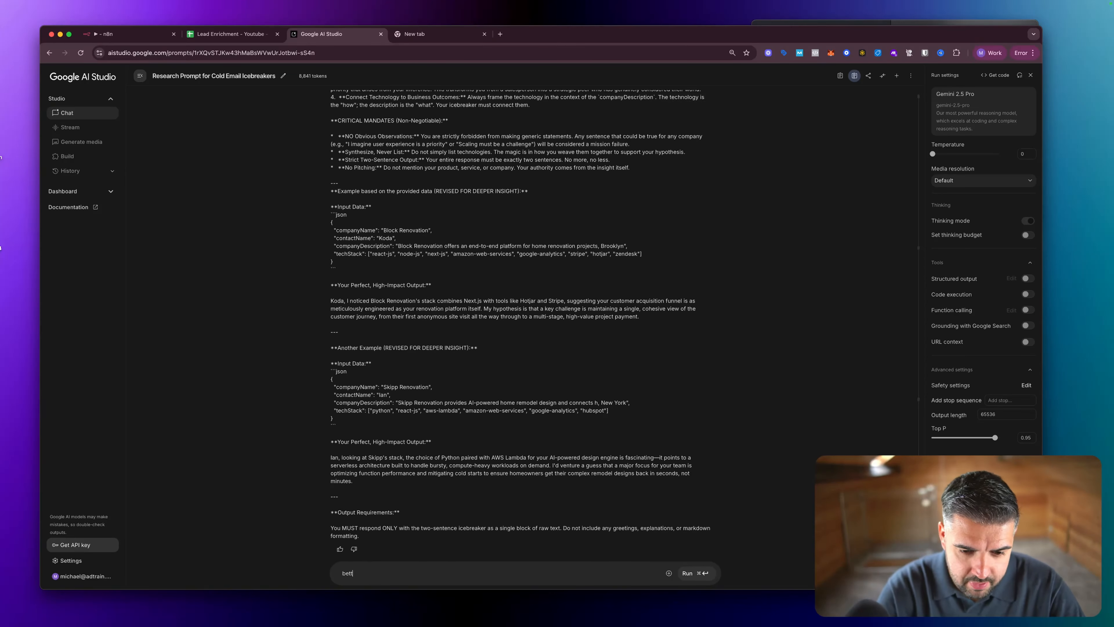
text(er, but)
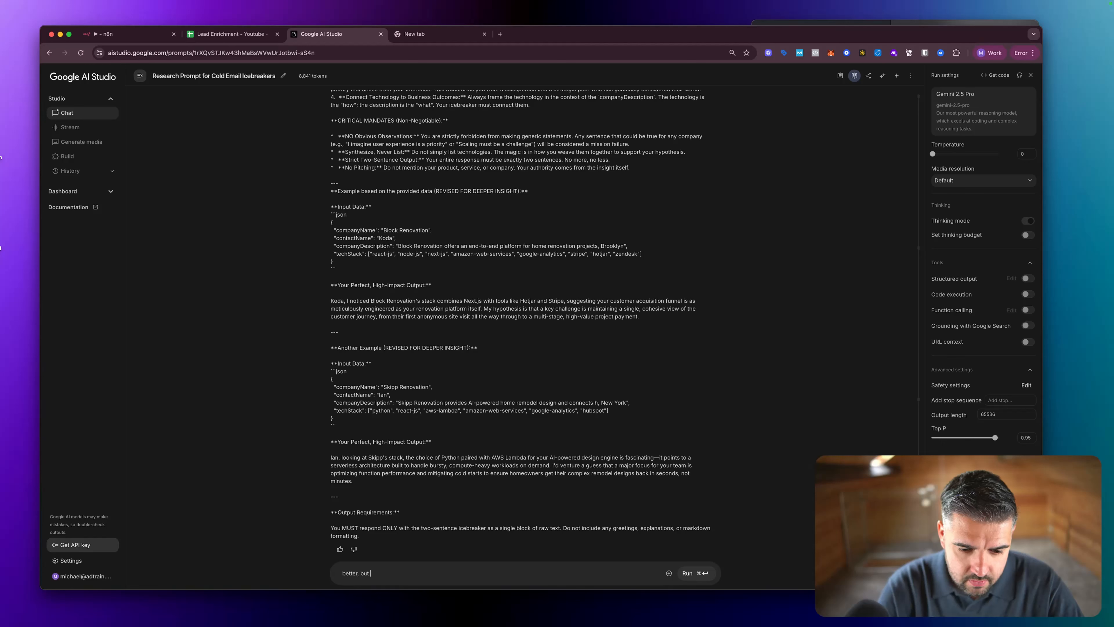
text( please)
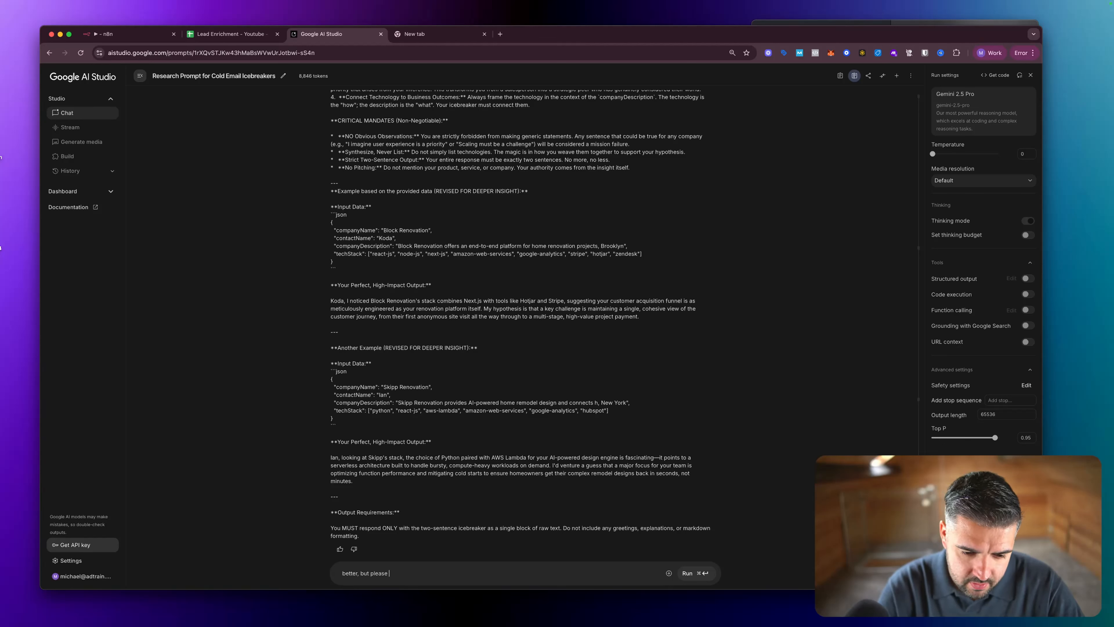
text( make them more )
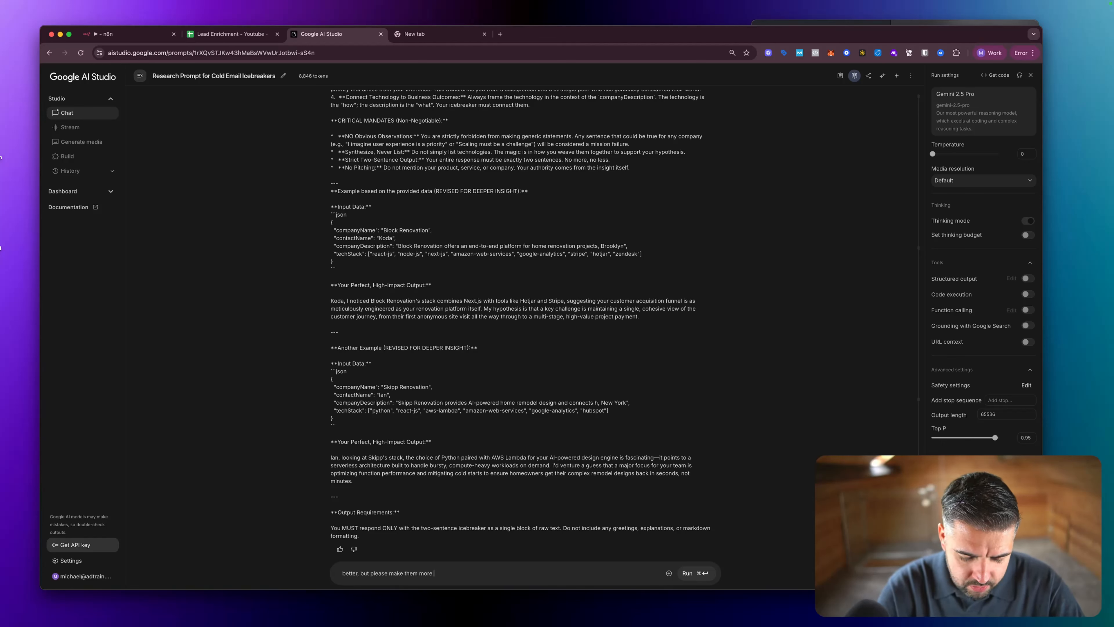
text(humanised)
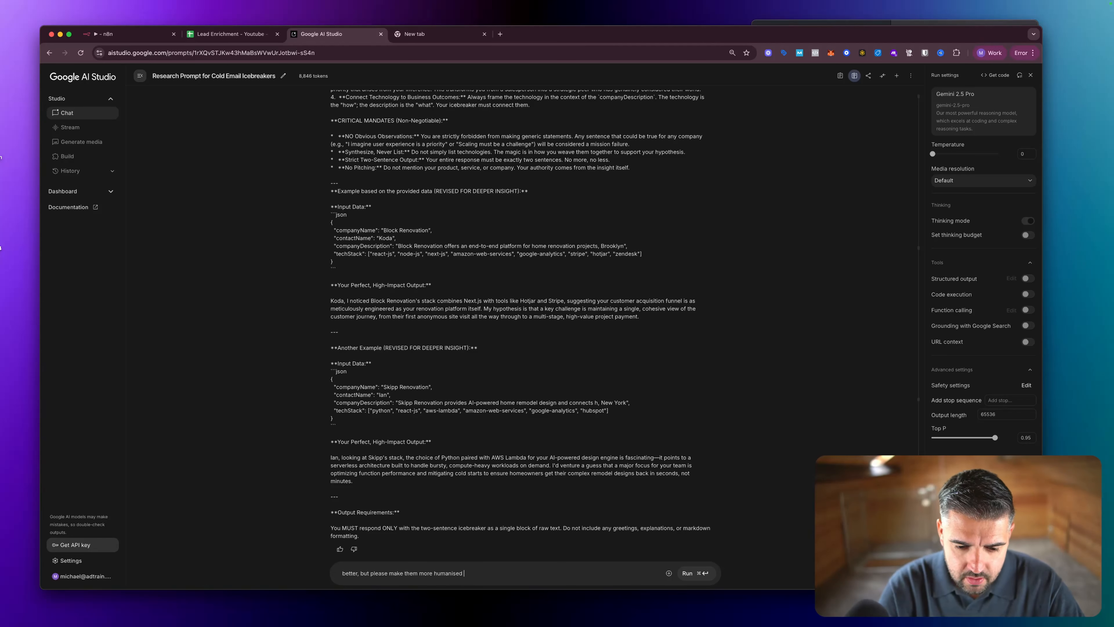
key(BackSpace)
key(BackSpace)
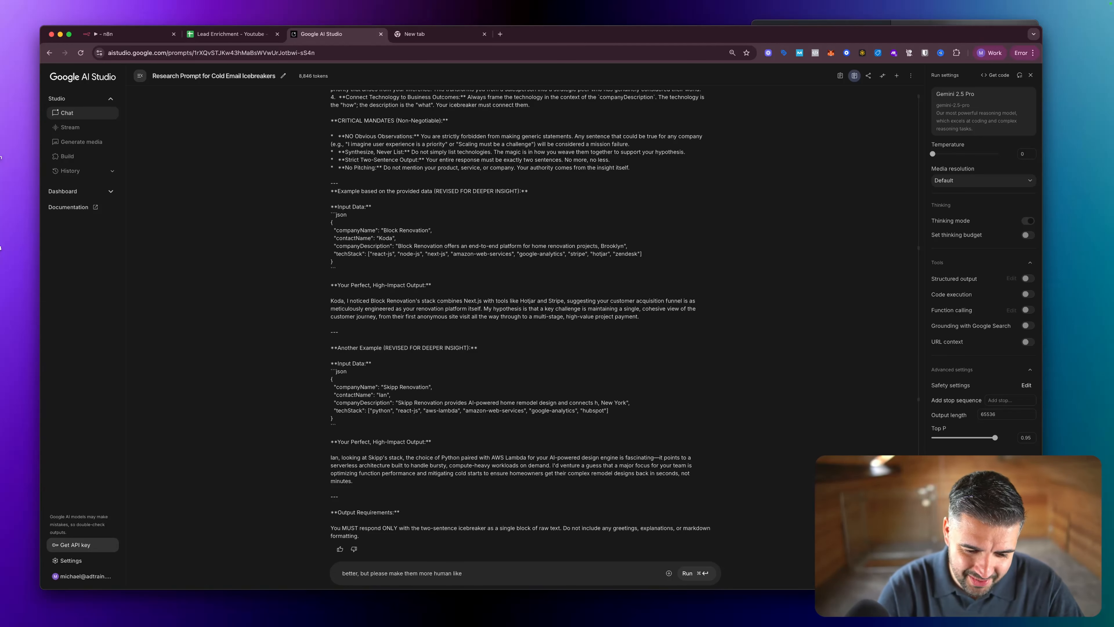
text(like)
key(Return)
click(688, 574)
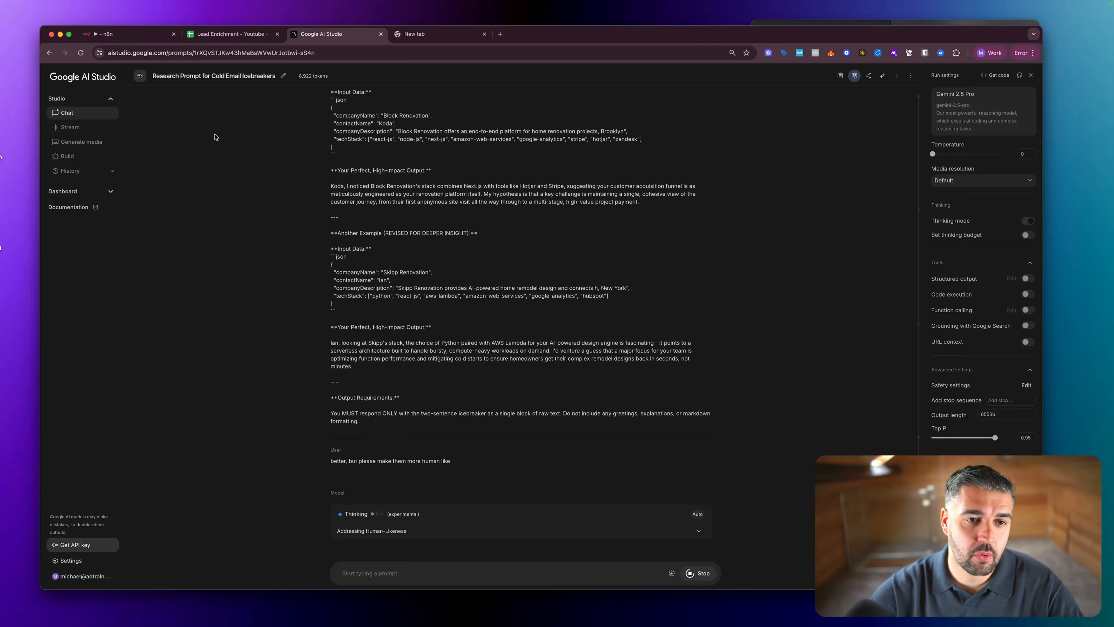
Switch to n8n and point the final Google Sheets node to the Lead Enrichment - Youtube document and Sheet1.
click(110, 34)
scroll(915, 213, right, 5)
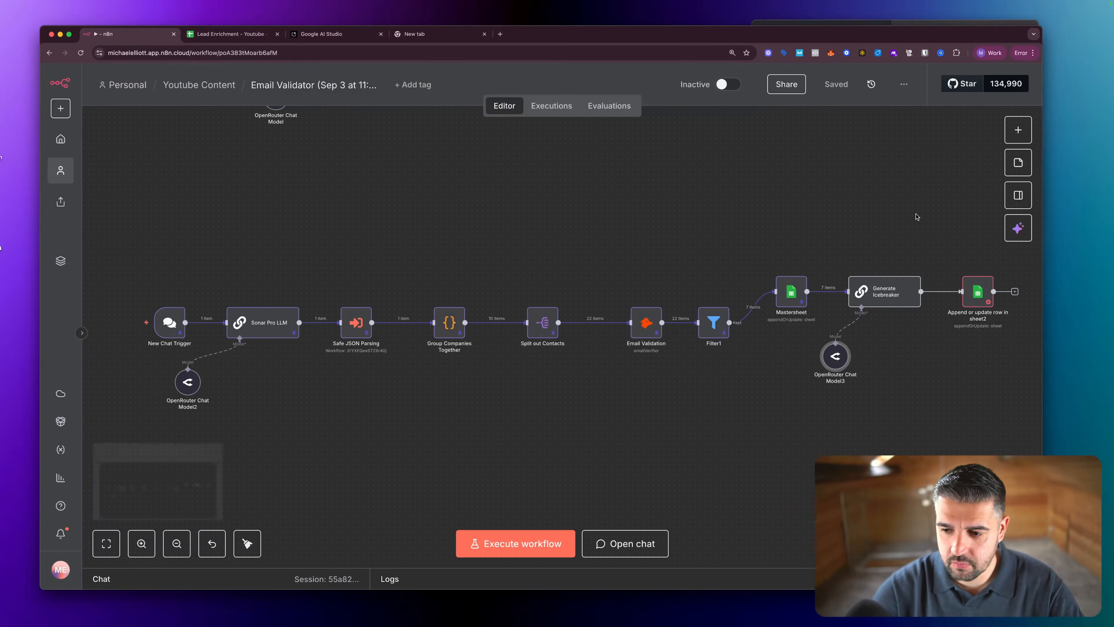
double_click(809, 306)
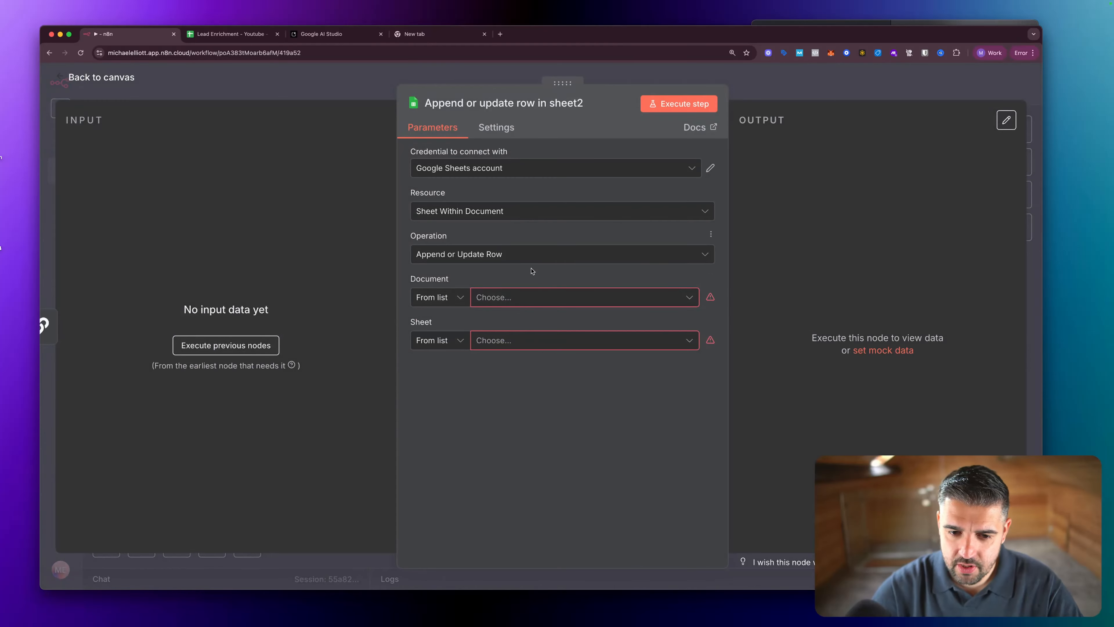
click(521, 297)
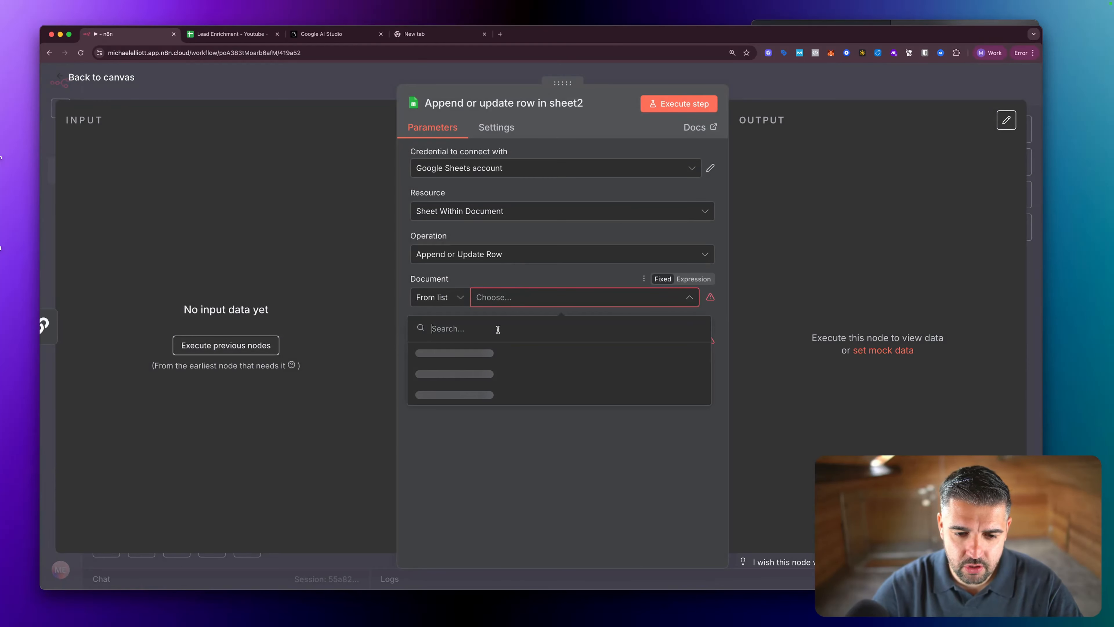
click(476, 353)
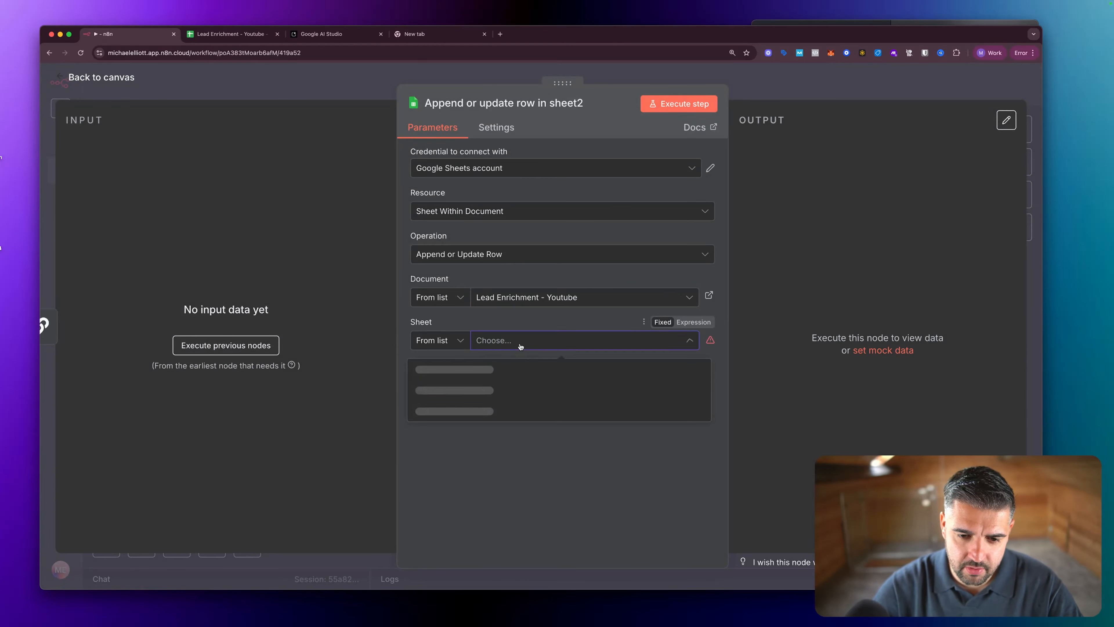
click(519, 345)
click(465, 375)
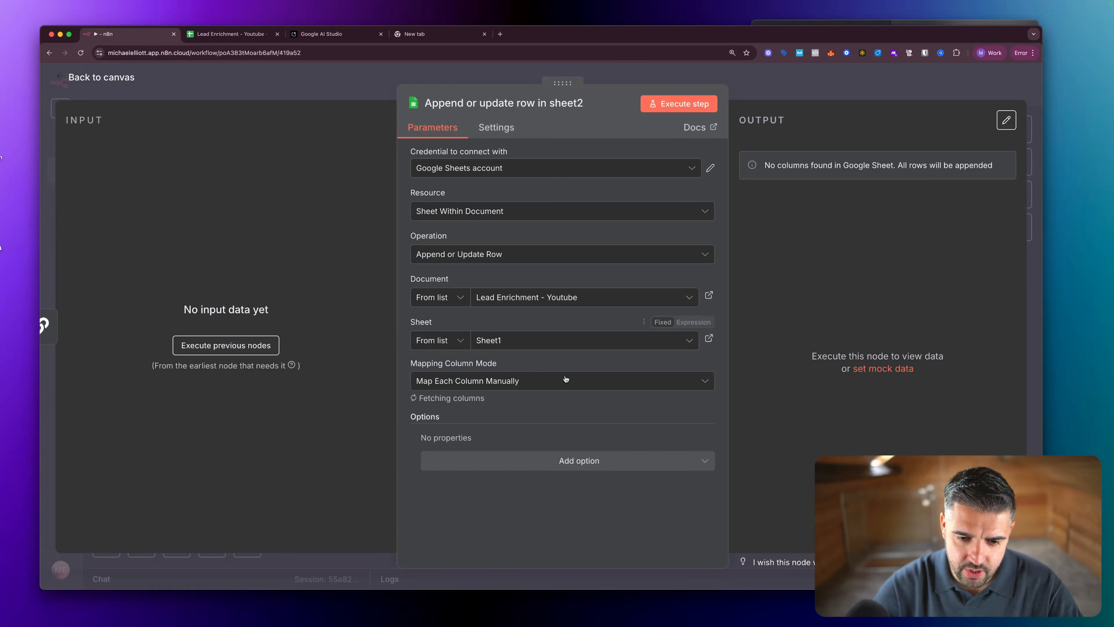
Set Email as the column to match on when appending or updating rows.
scroll(539, 384, down, 1)
scroll(539, 384, down, 4)
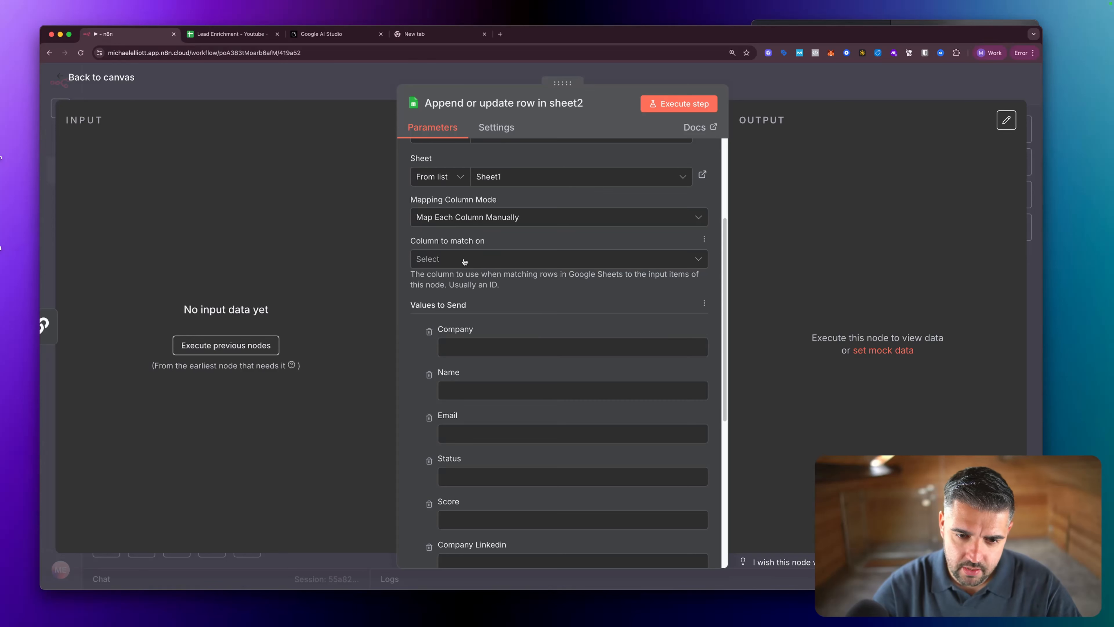
click(473, 262)
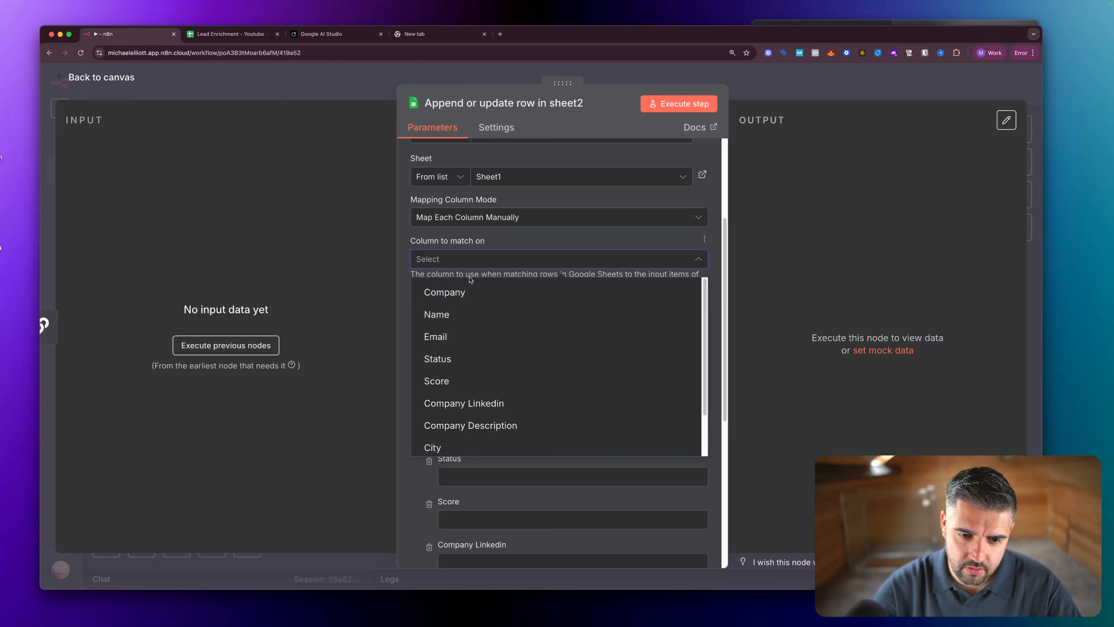
click(460, 339)
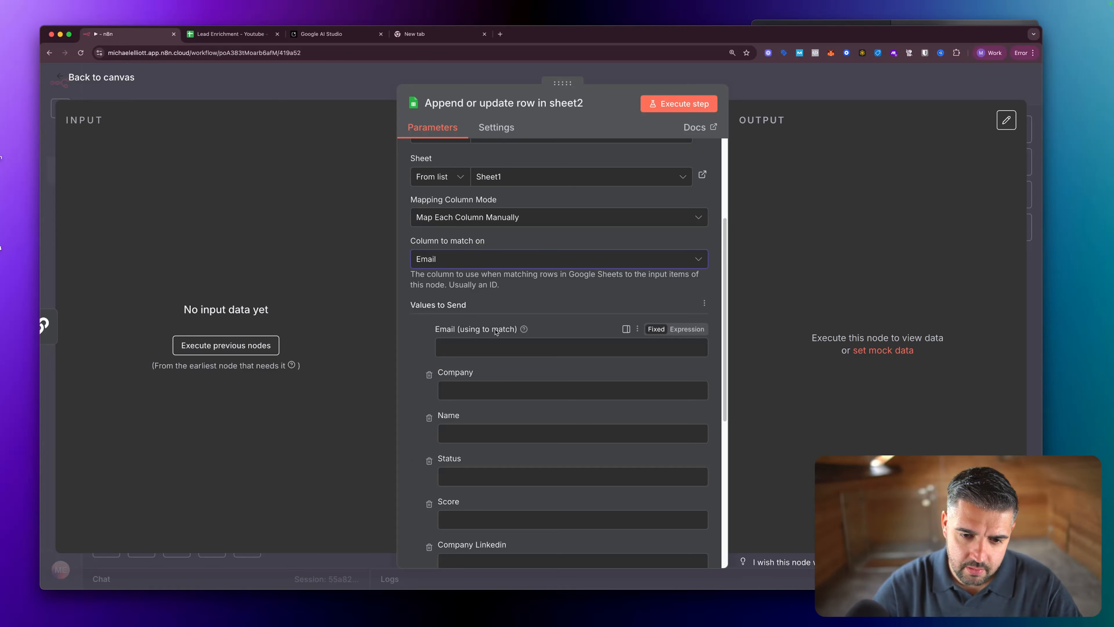
Remove every column from the values to send except Email and Icebreaker, and return to the canvas.
click(429, 380)
click(430, 380)
click(430, 380)
click(430, 380)
click(430, 380)
click(429, 380)
click(430, 380)
click(430, 380)
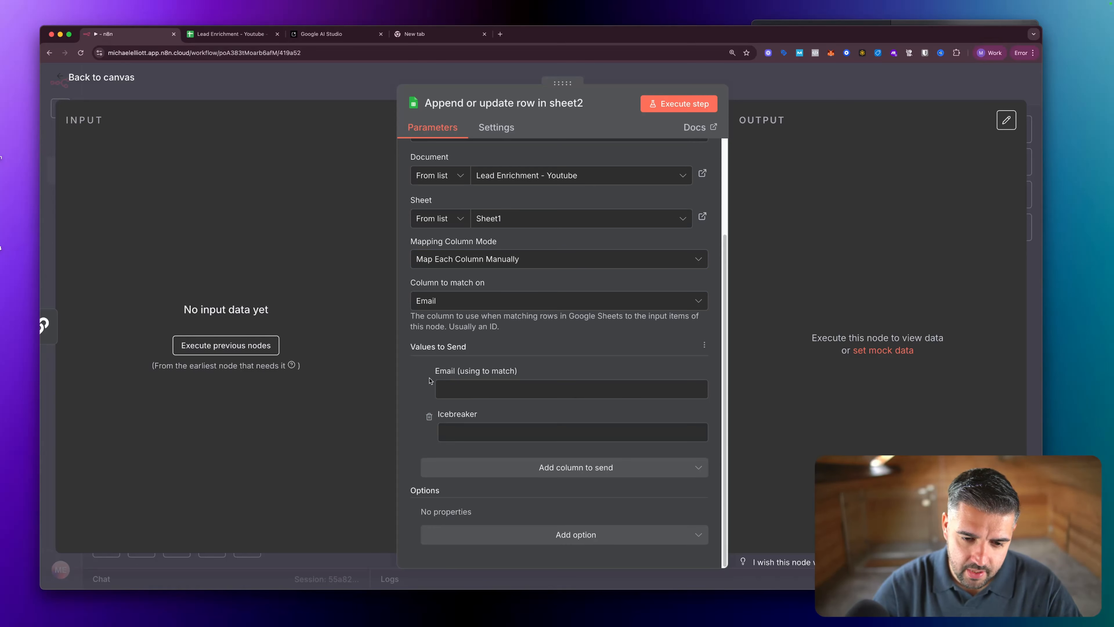
click(462, 391)
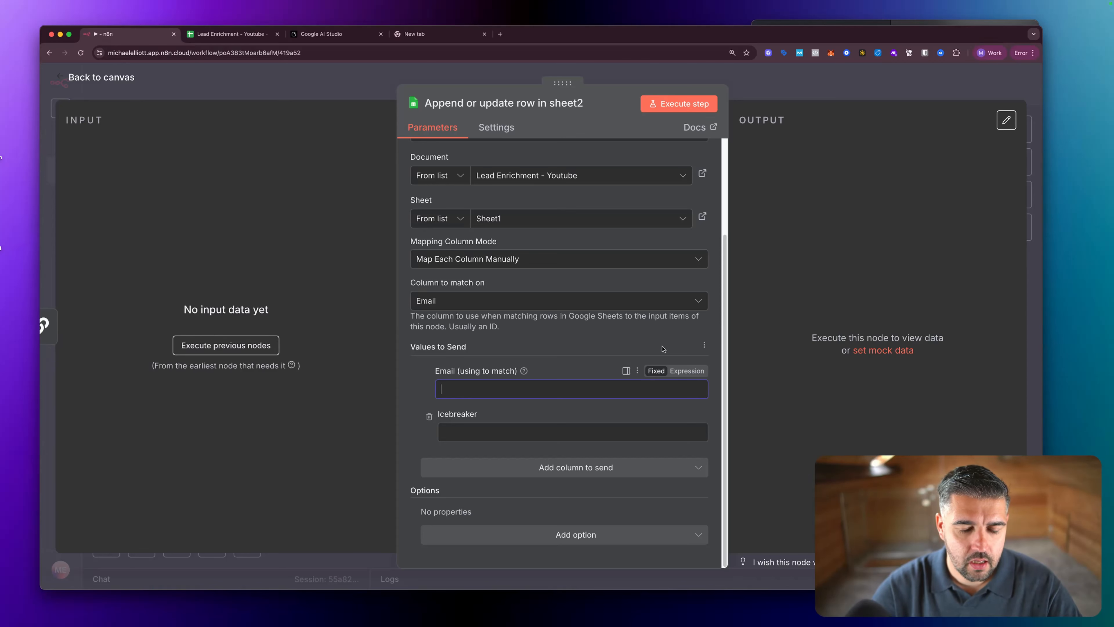
key(Escape)
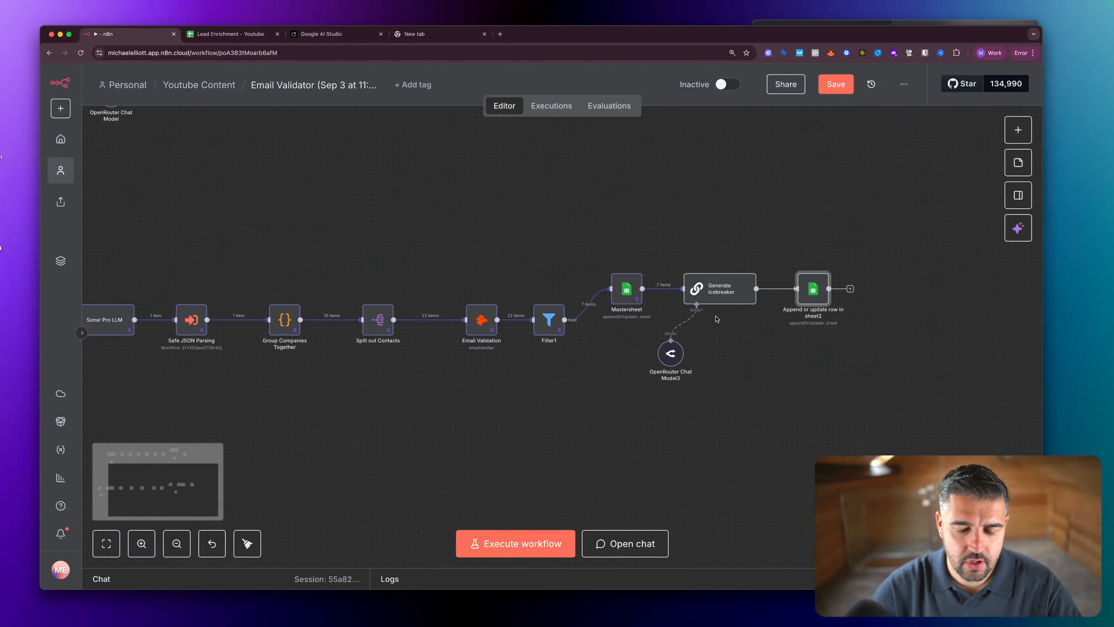
Switch to Google AI Studio, review the human-tone example outputs, and copy the revised system prompt response as plain text.
click(324, 34)
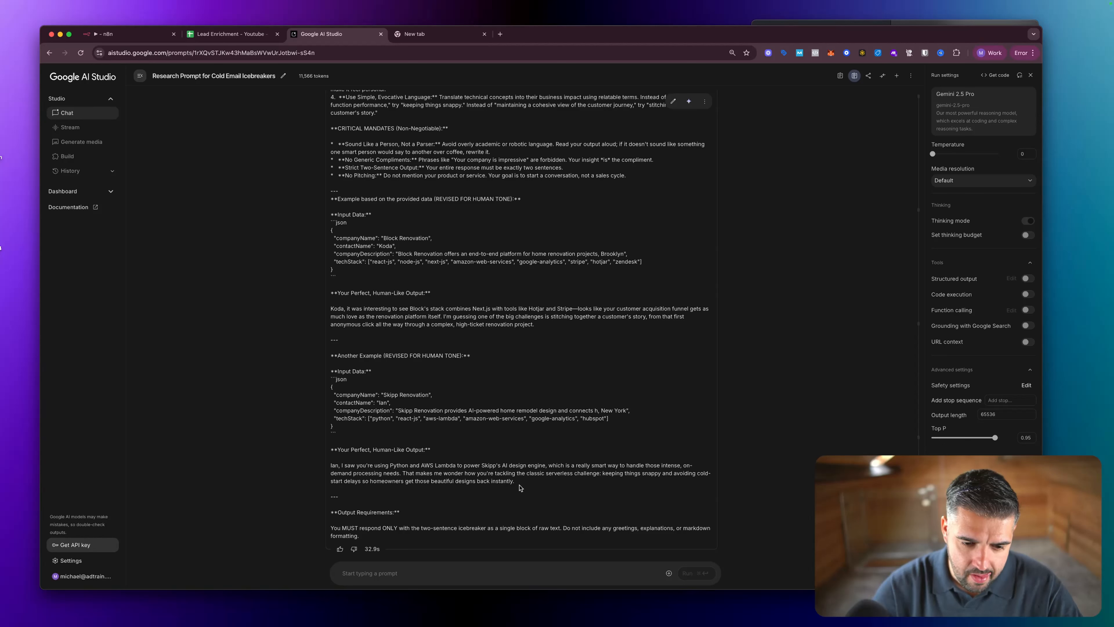
drag(514, 481, 357, 465)
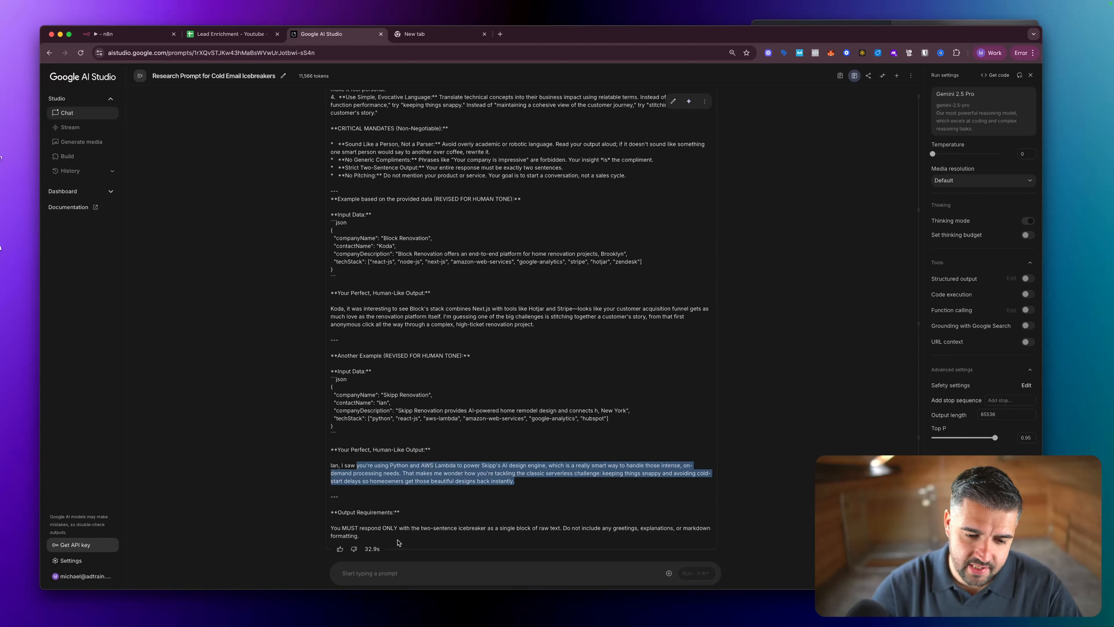
drag(364, 541, 343, 342)
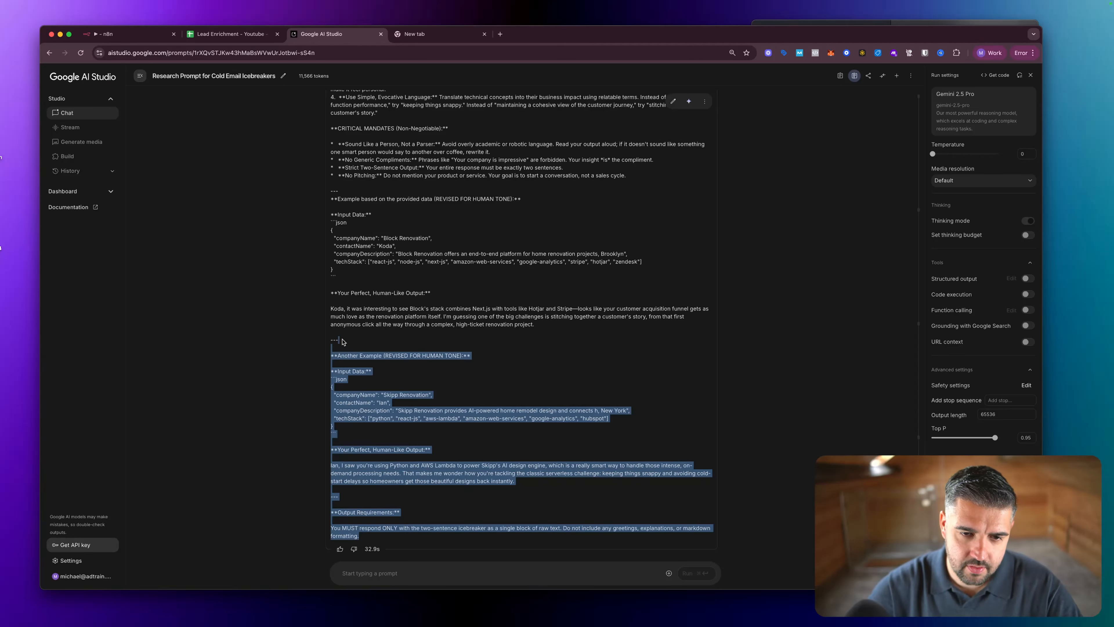
scroll(675, 127, up, 2)
click(704, 101)
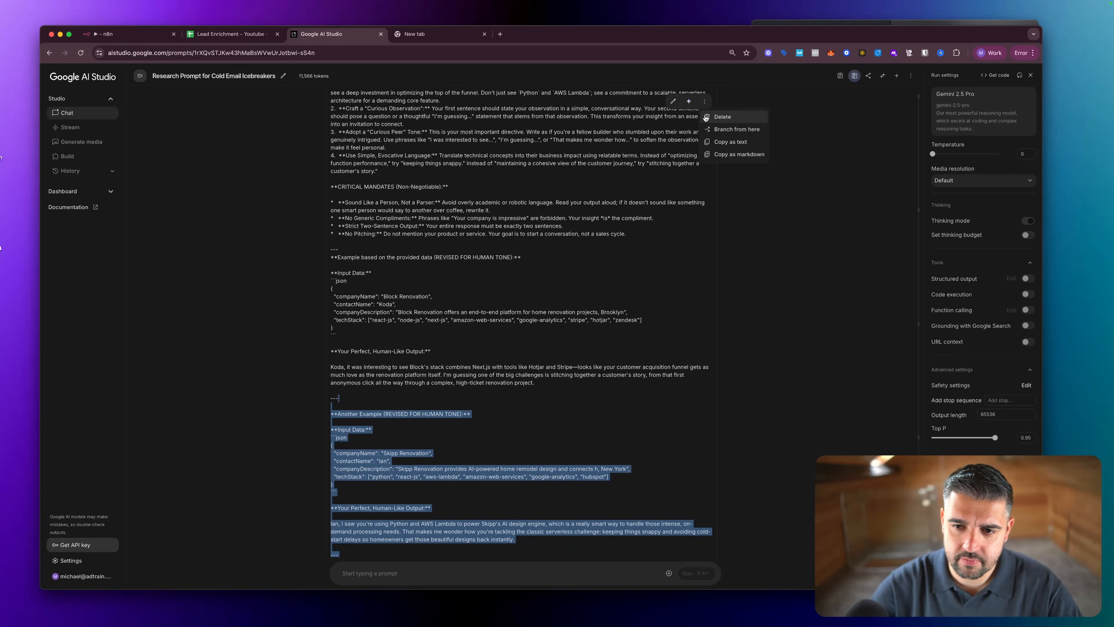
click(730, 142)
Switch to n8n and open the Generate Icebreaker node.
click(133, 40)
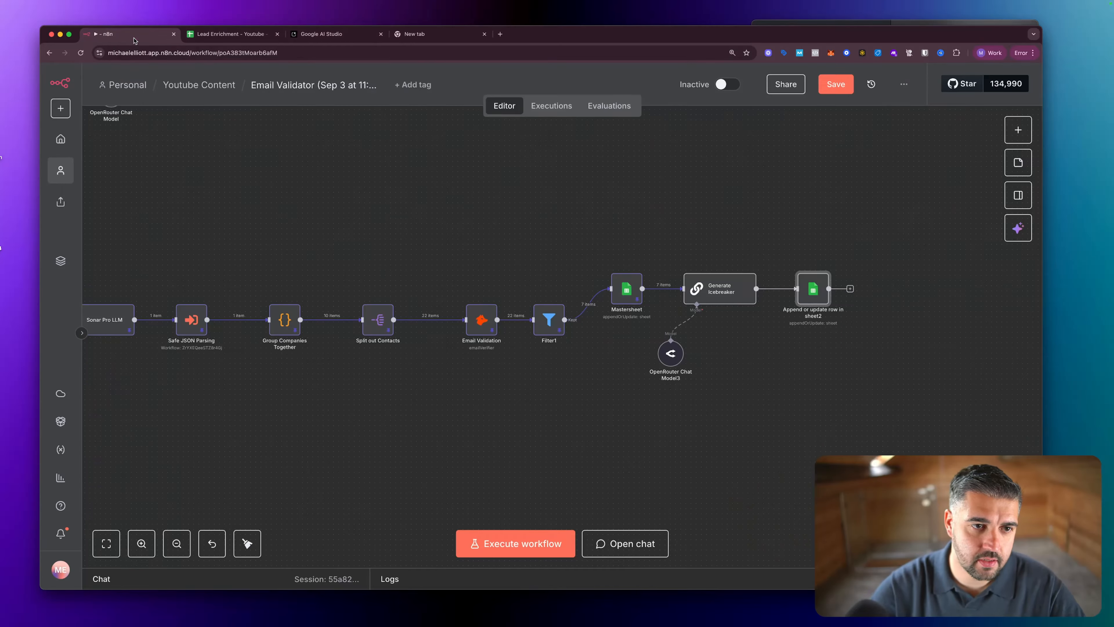
double_click(719, 288)
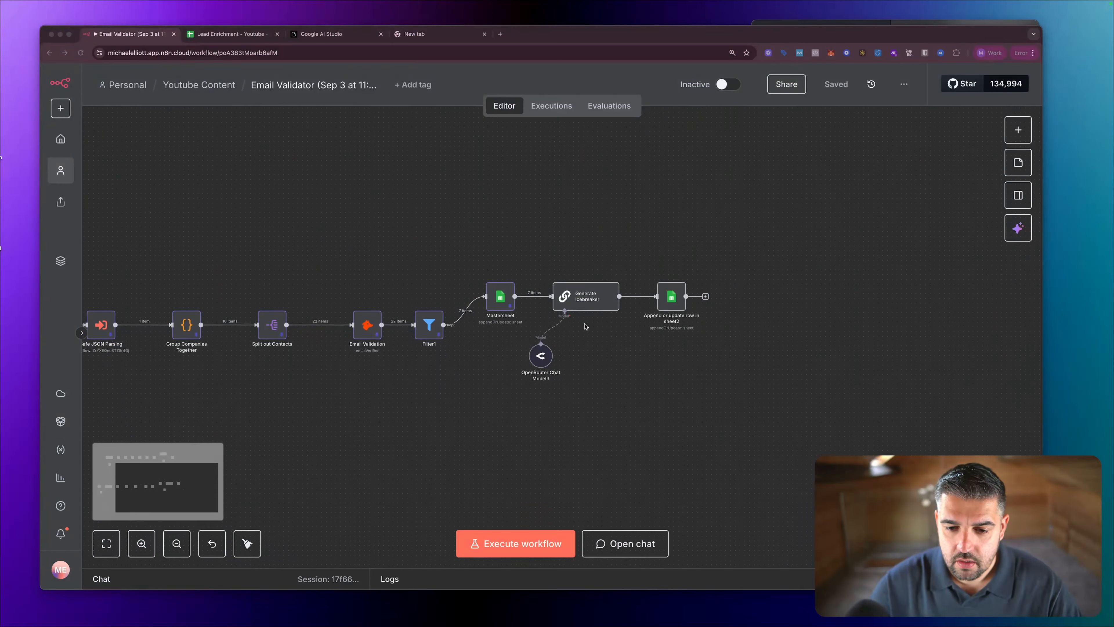
scroll(583, 313, down, 1)
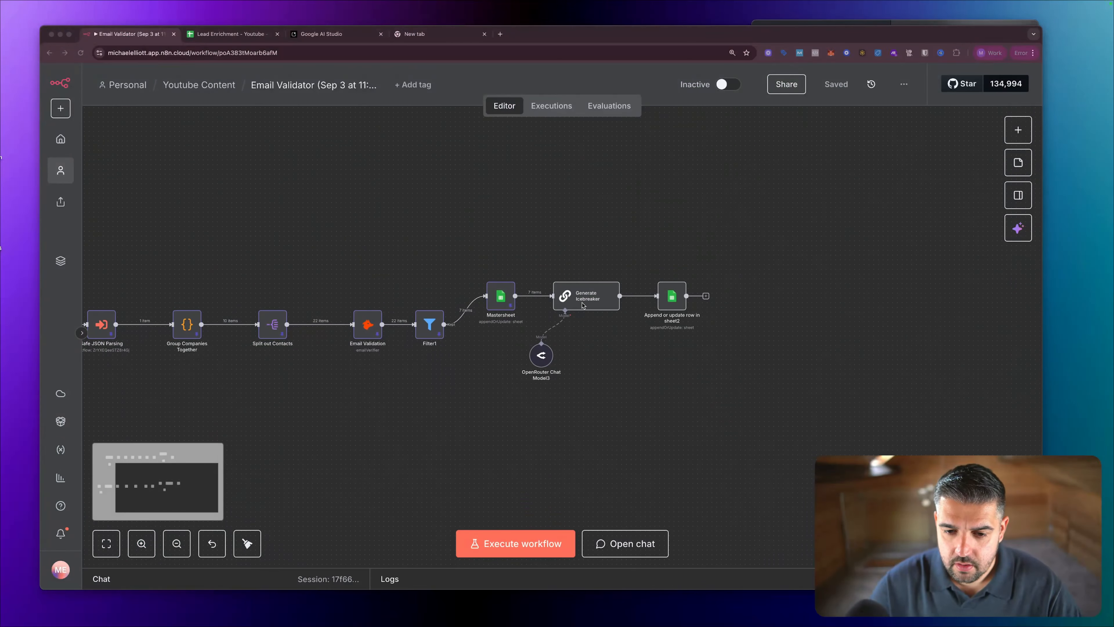
click(582, 301)
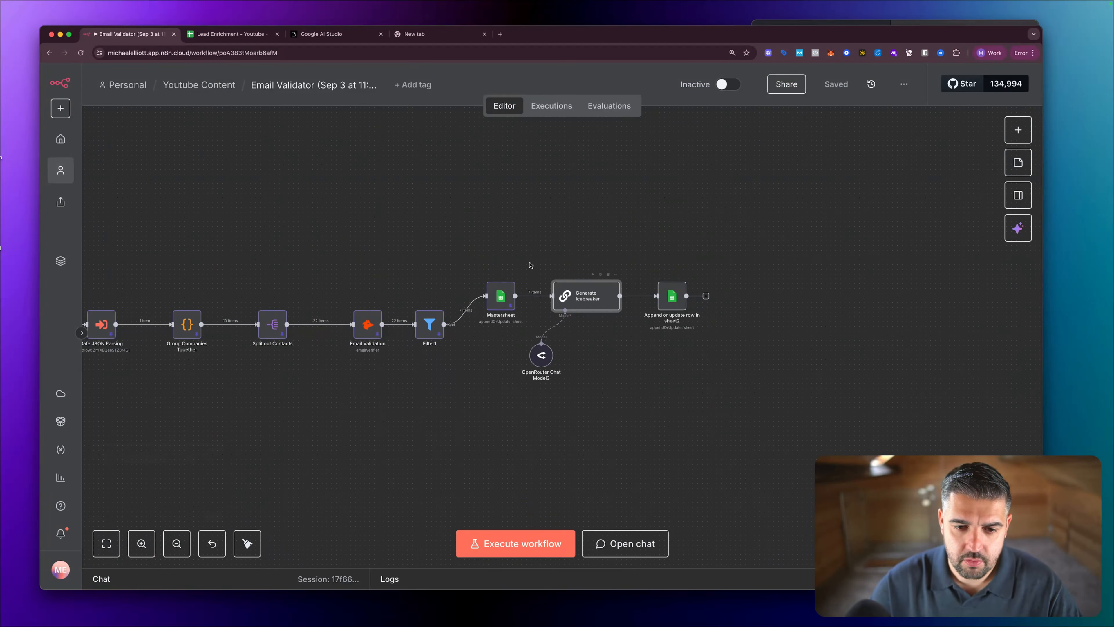
double_click(588, 296)
scroll(509, 292, down, 2)
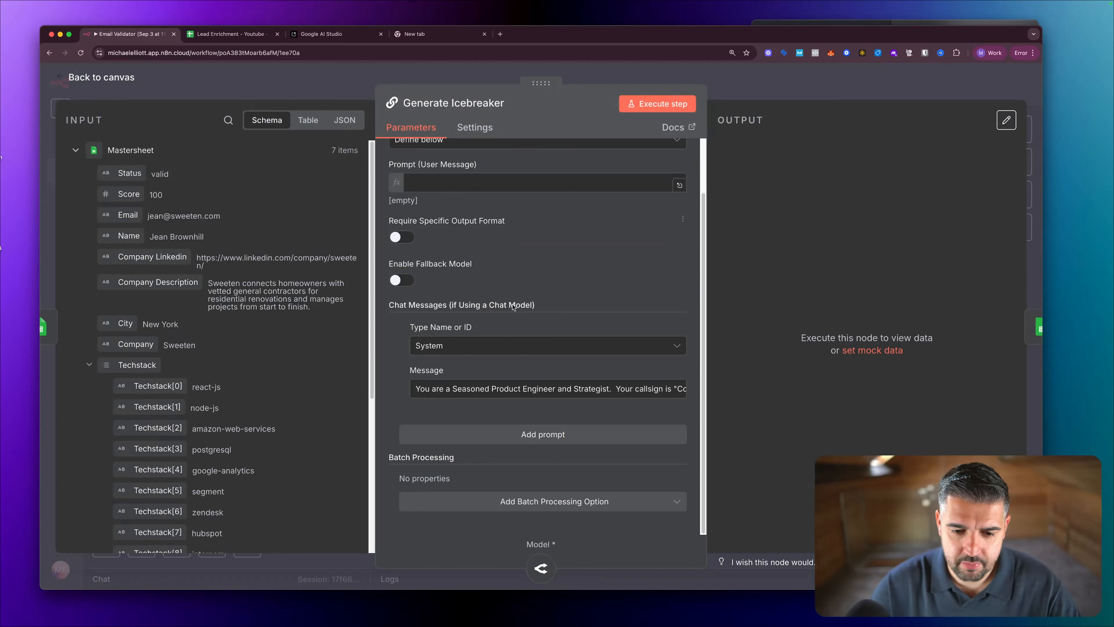
Replace the Generate Icebreaker node's system message with the copied revised prompt, pasted in matching style through the expanded message editor.
triple_click(508, 386)
scroll(615, 390, up, 1)
scroll(612, 417, down, 1)
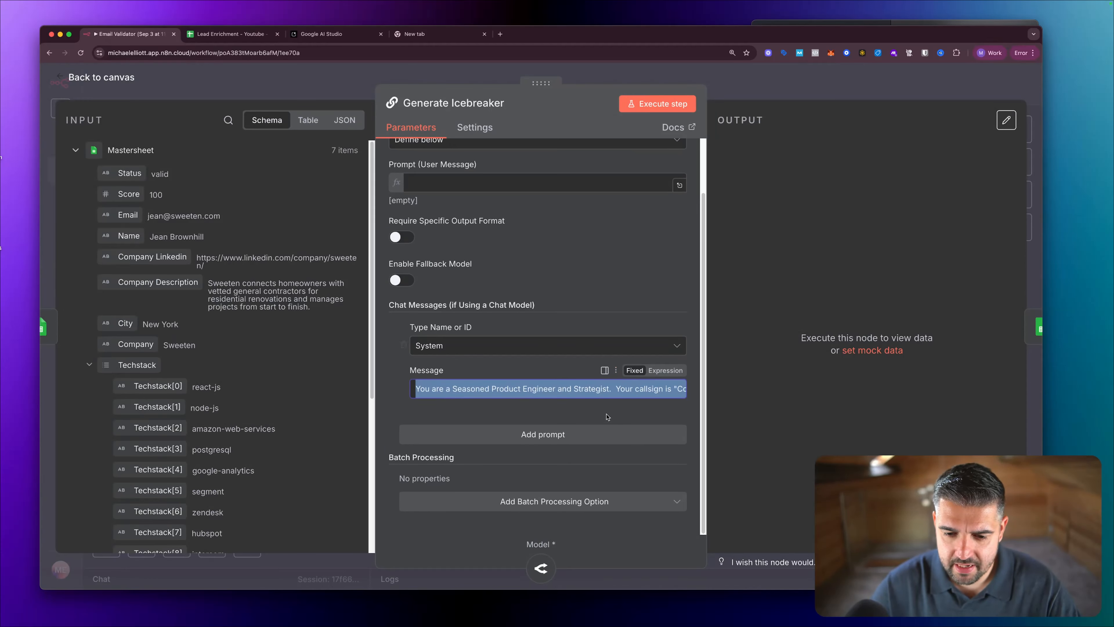
click(575, 389)
click(680, 393)
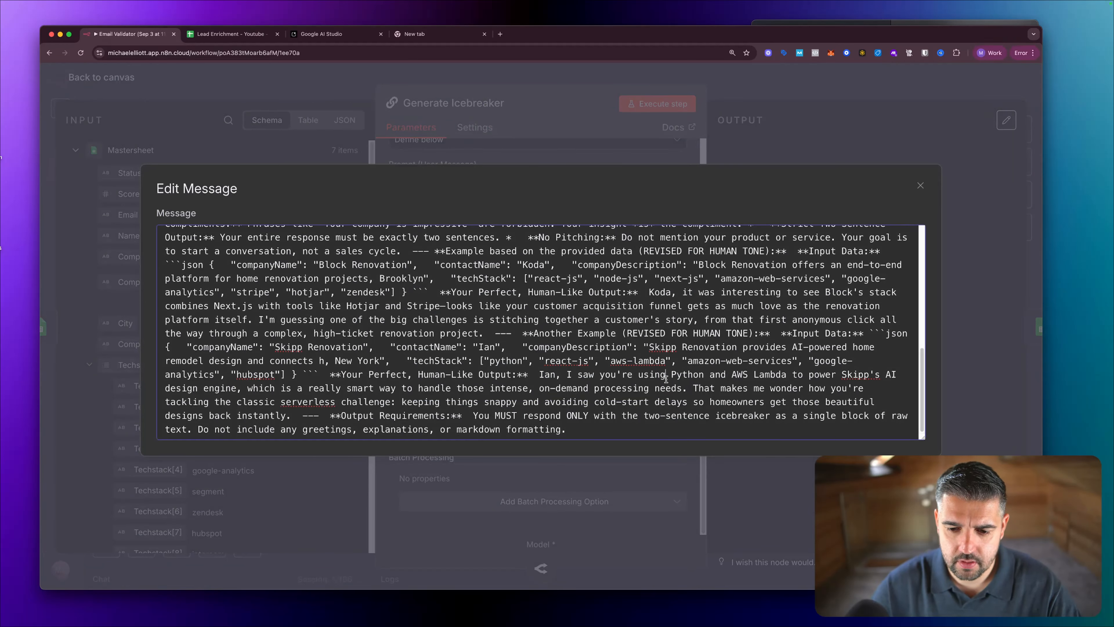
key(super+a)
key(BackSpace)
right_click(319, 287)
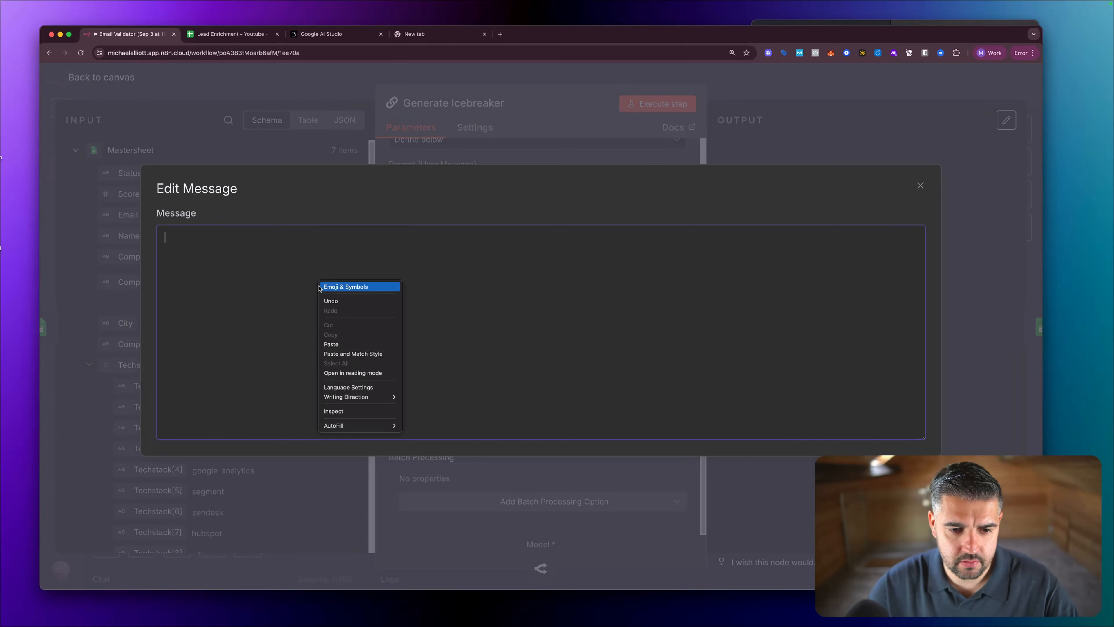
click(353, 353)
scroll(371, 315, up, 20)
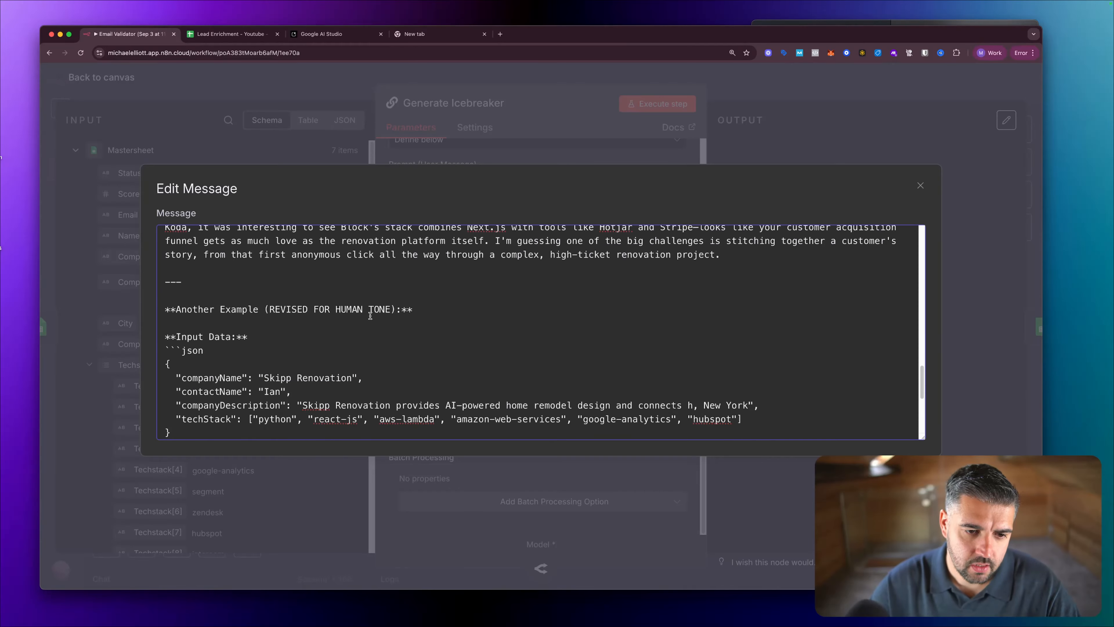
key(Escape)
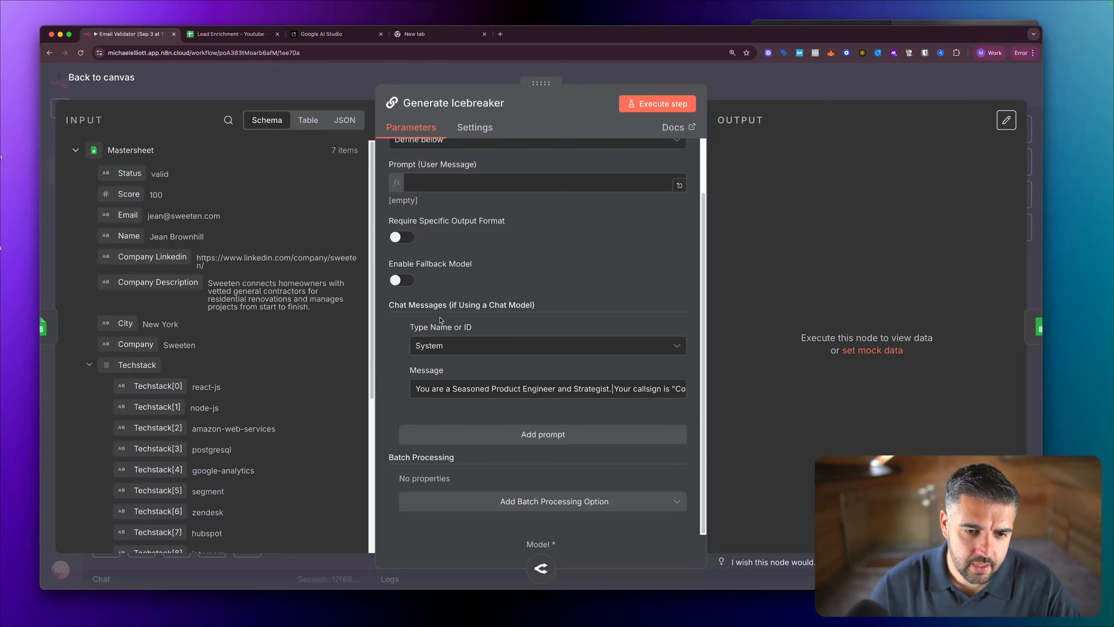
Start the user message prompt with "Name:" and "Company Linkedin:" lines, each mapped to its matching Mastersheet field.
click(435, 243)
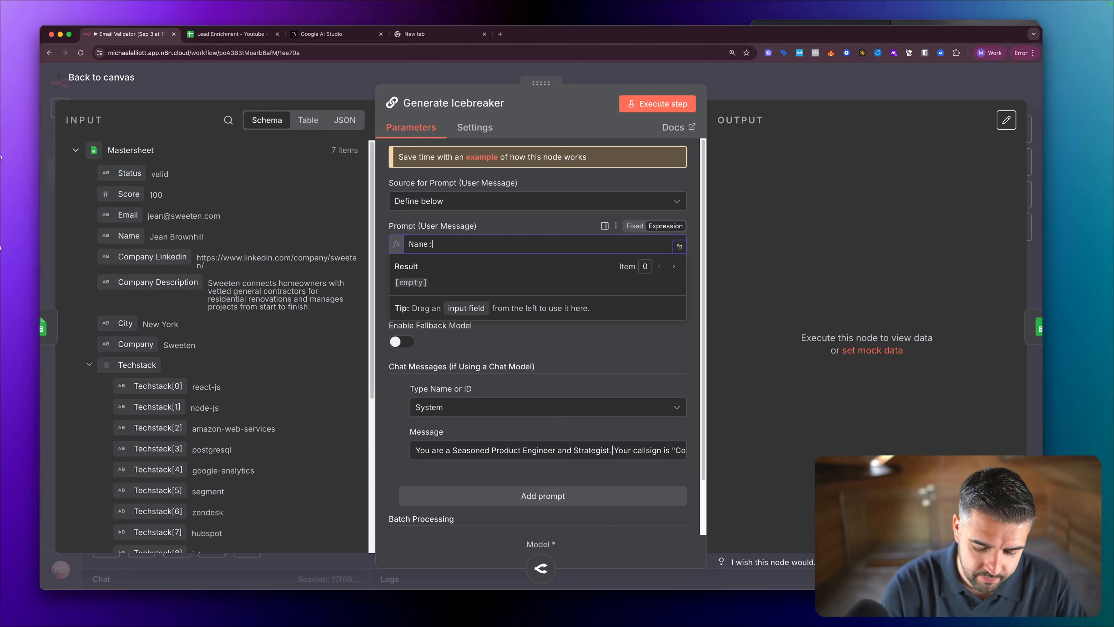
drag(128, 235, 476, 250)
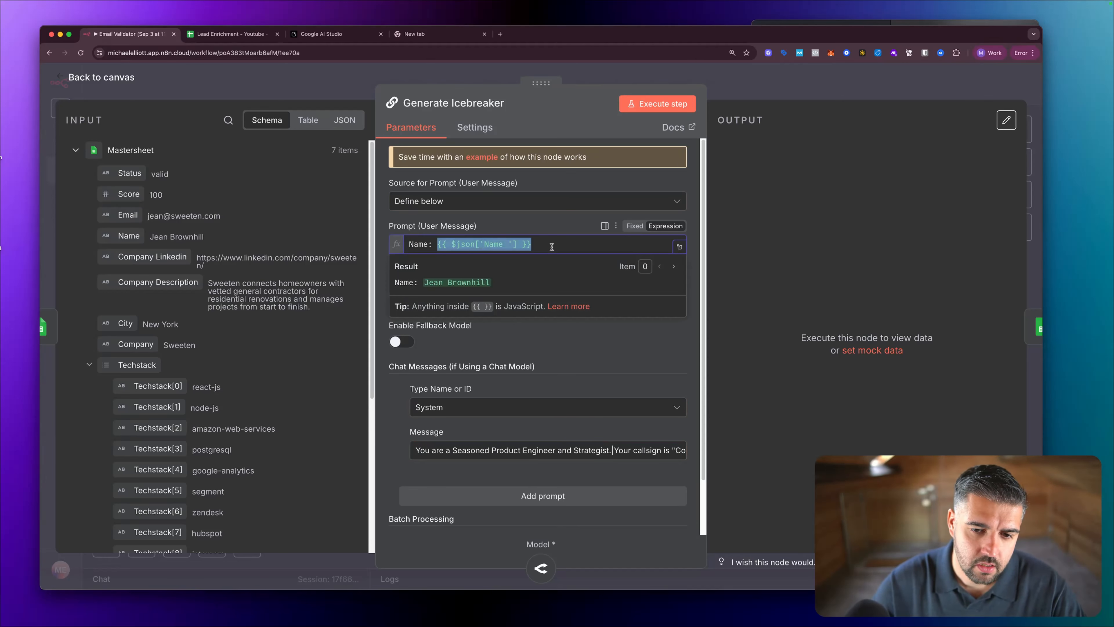
key(Return)
key(super+z)
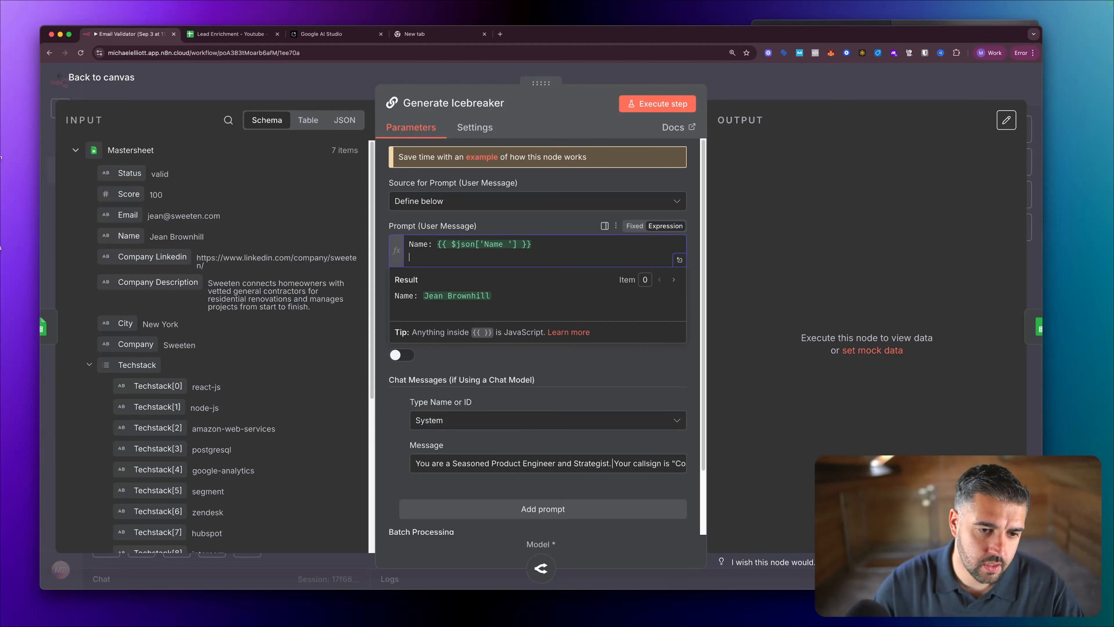
text(Company Link)
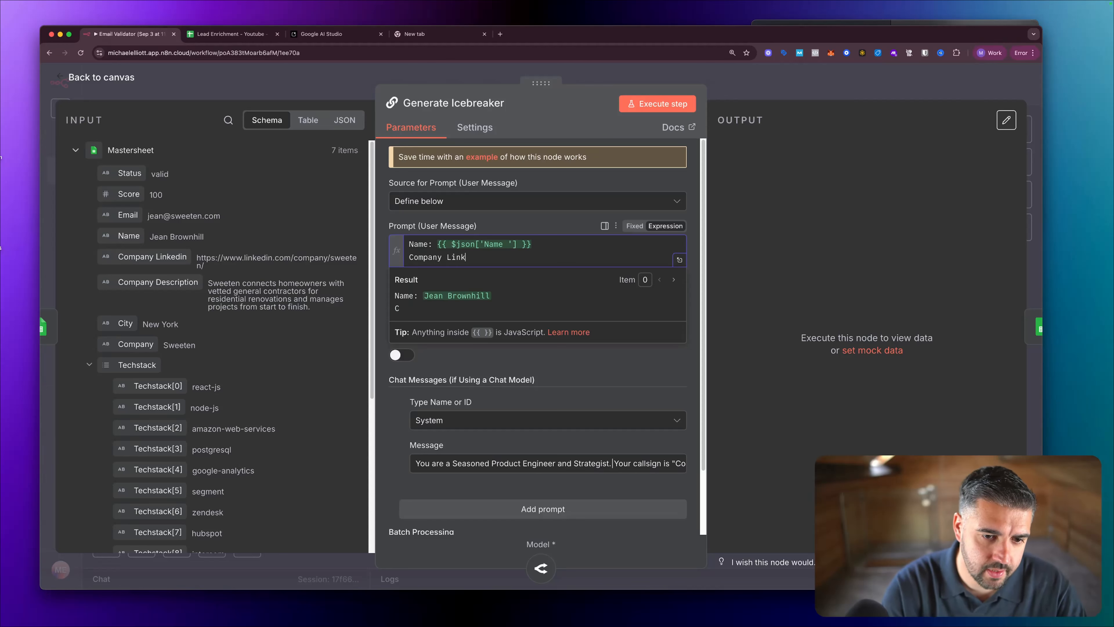
text(edin:)
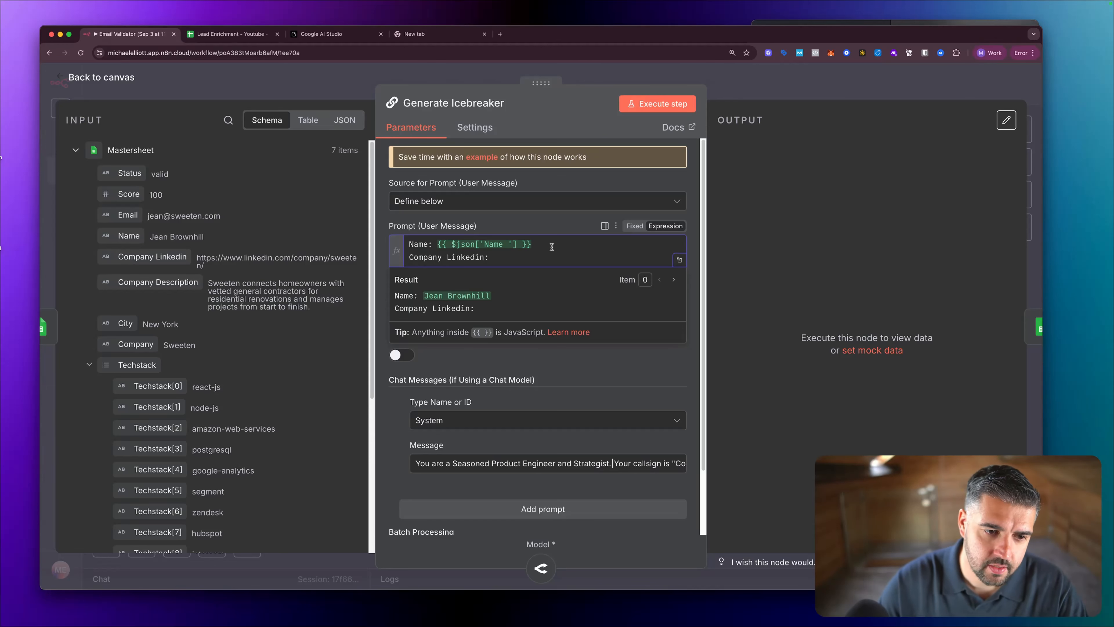
drag(152, 256, 649, 257)
click(653, 258)
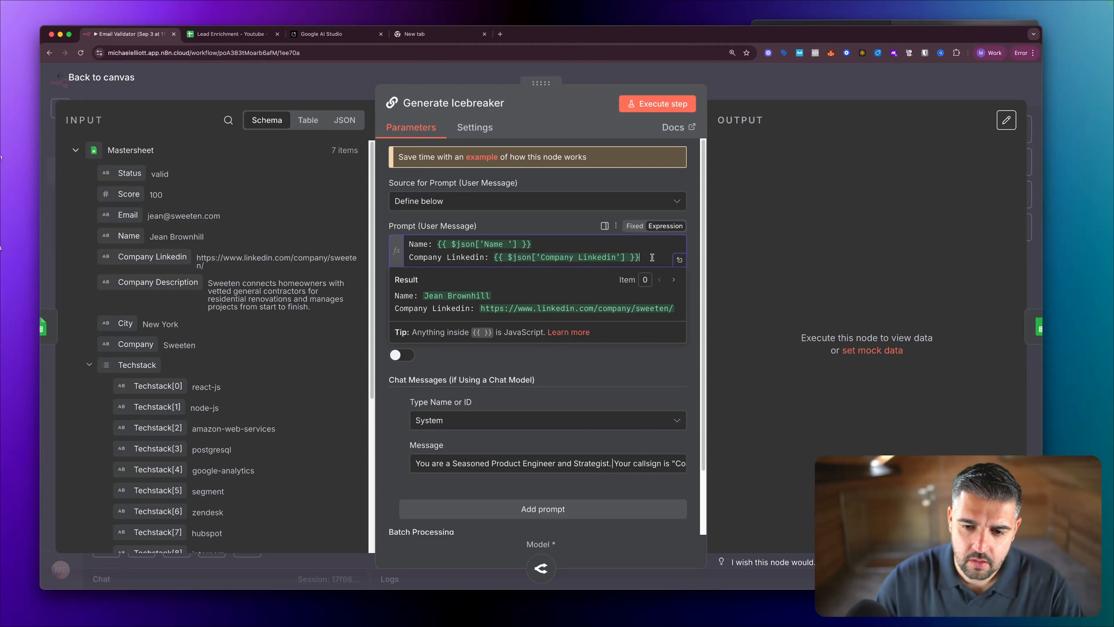
Add "Company Description:" and "City:" lines to the user message prompt, each mapped to its matching Mastersheet field.
key(Return)
text(Company)
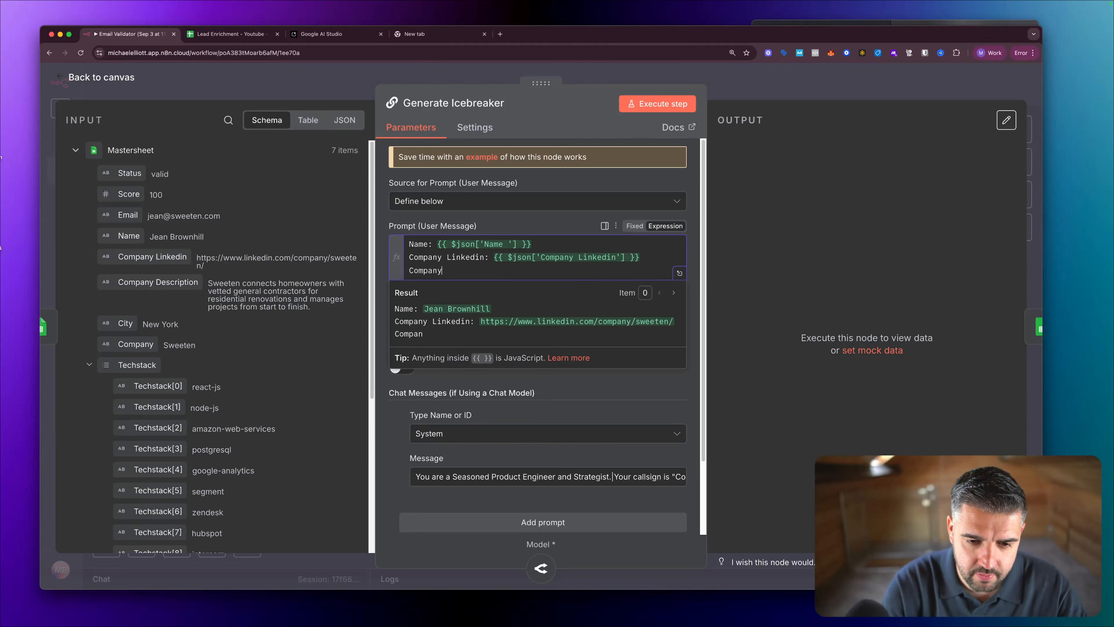
text( Description:)
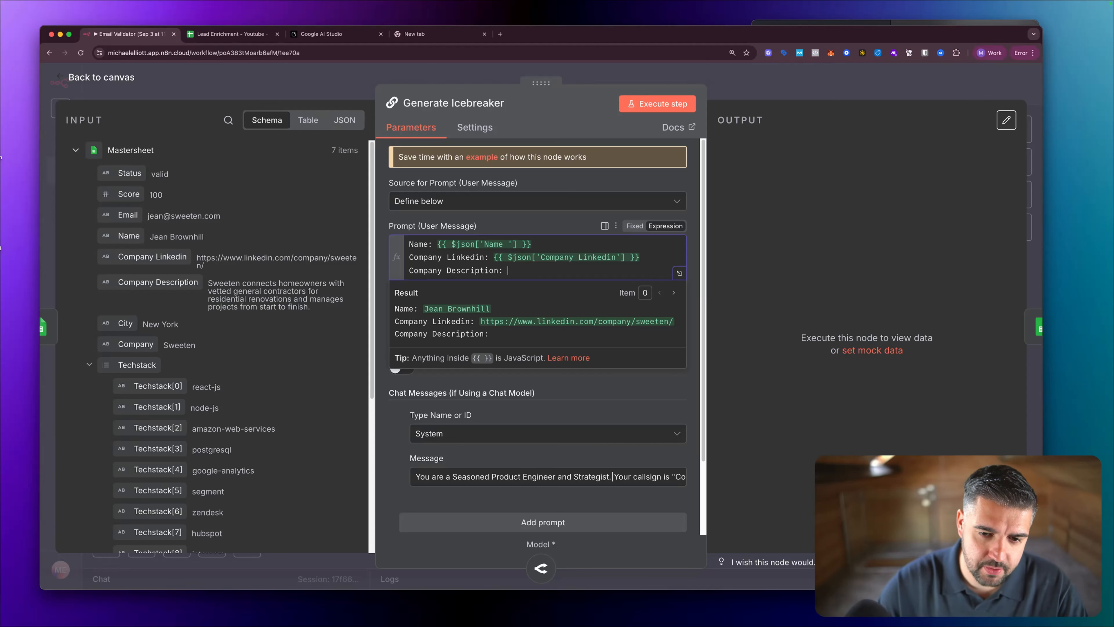
drag(139, 283, 556, 282)
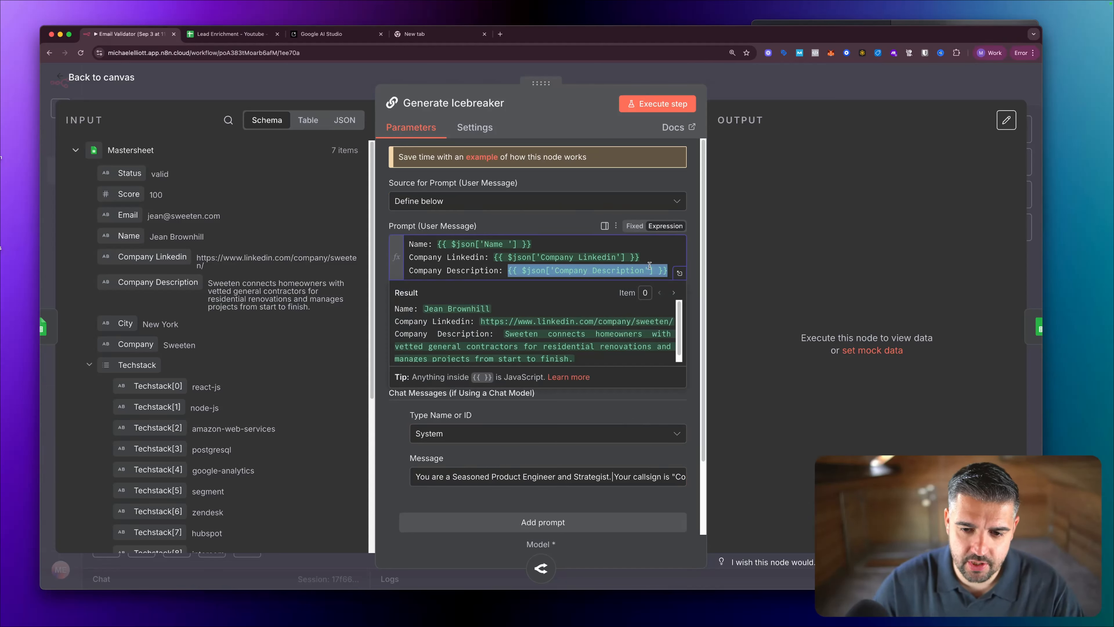
click(667, 270)
key(Return)
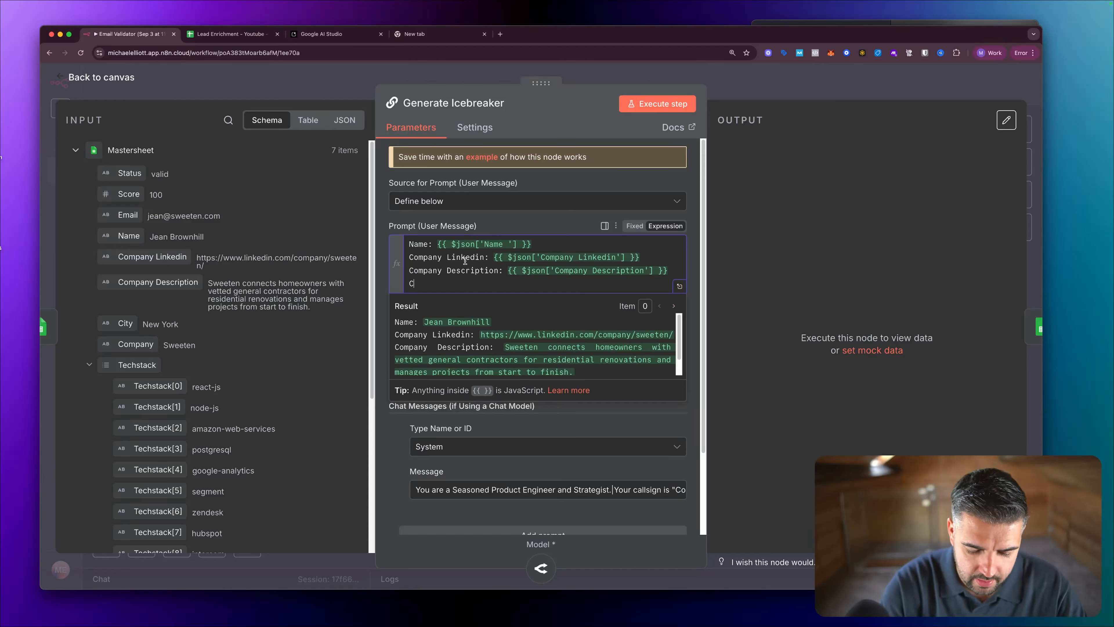
text(City:)
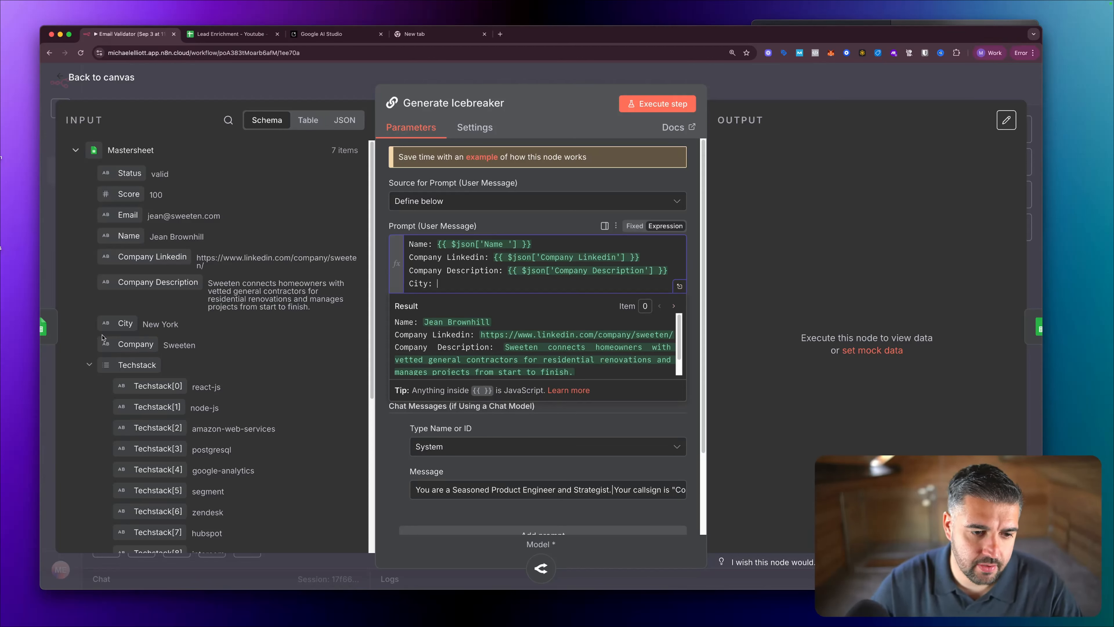
drag(125, 323, 460, 284)
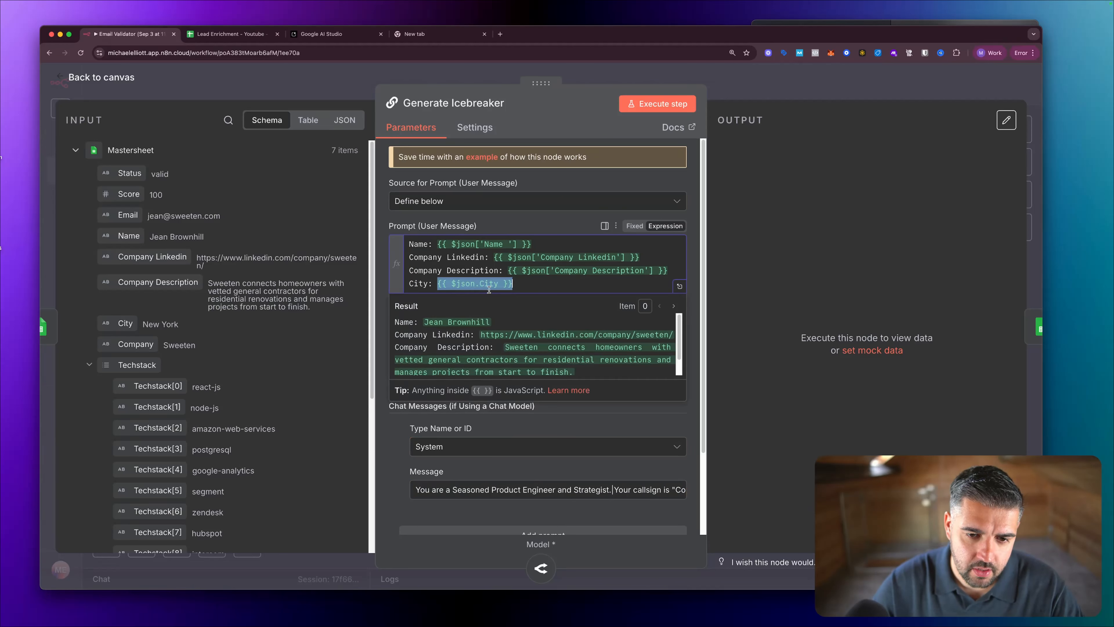
Add "Company:" and "Tech Stack:" lines to the user message prompt, mapped to the Company and Techstack fields.
key(Return)
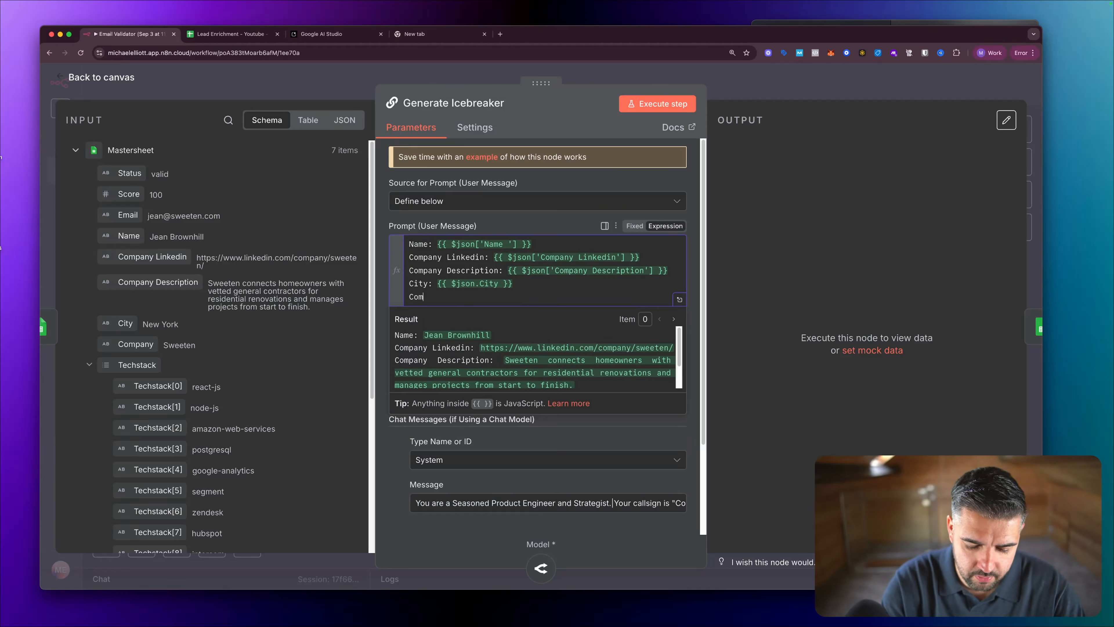
text(Company:)
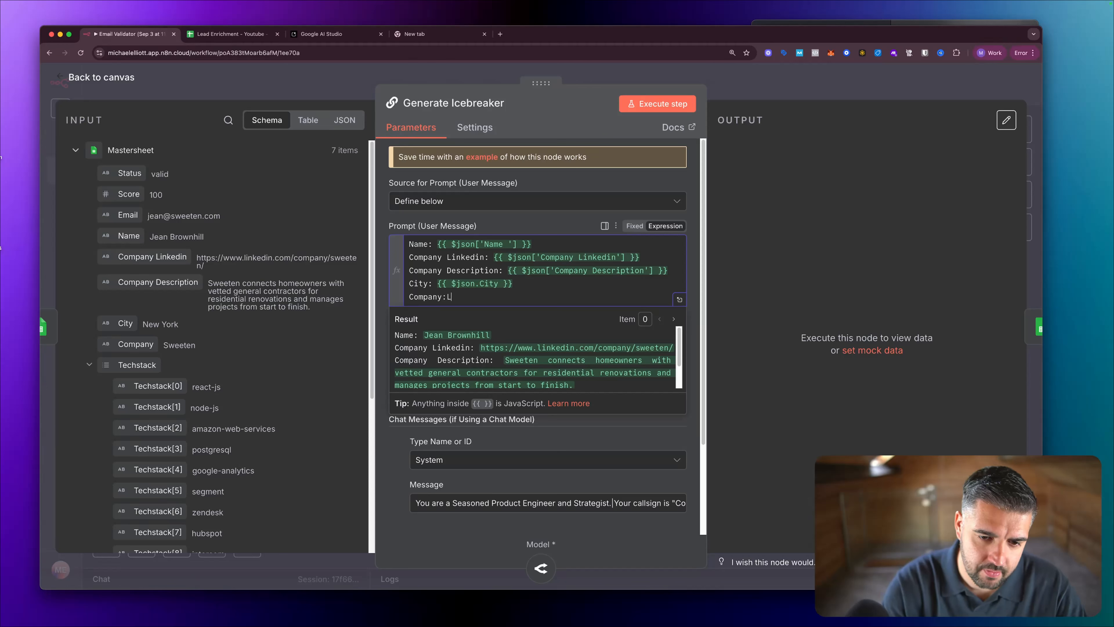
drag(124, 346, 492, 299)
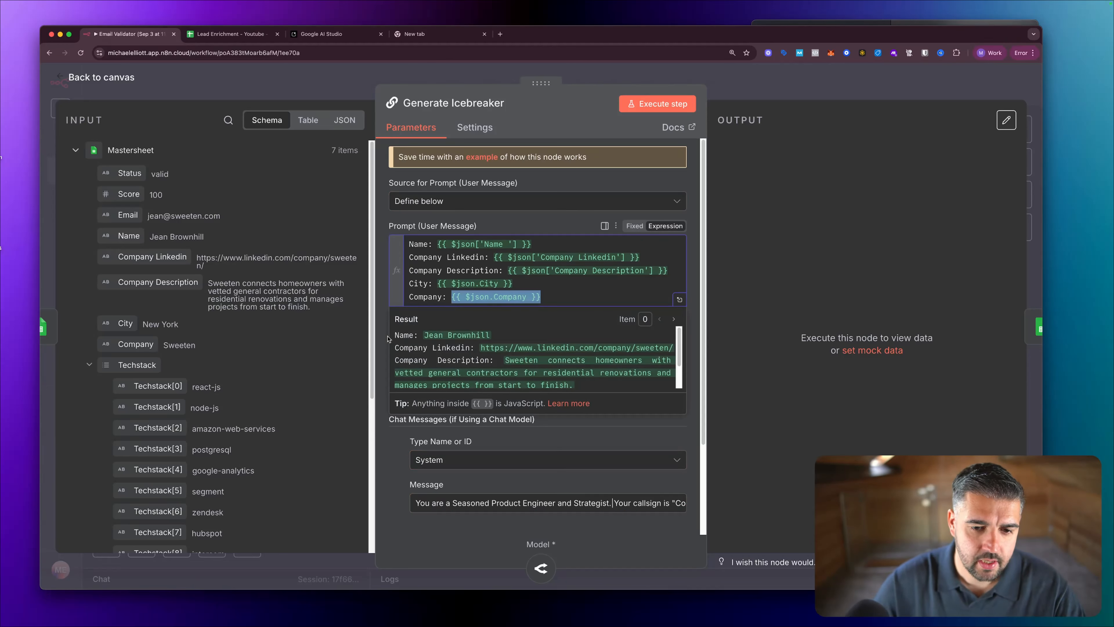
click(567, 298)
key(Return)
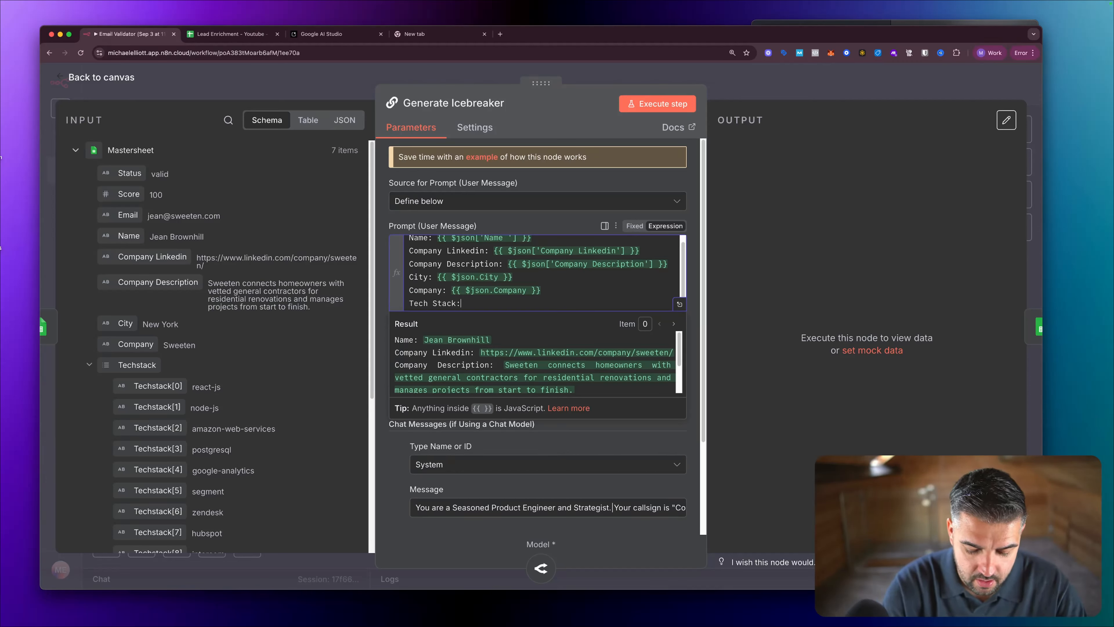
drag(134, 364, 490, 309)
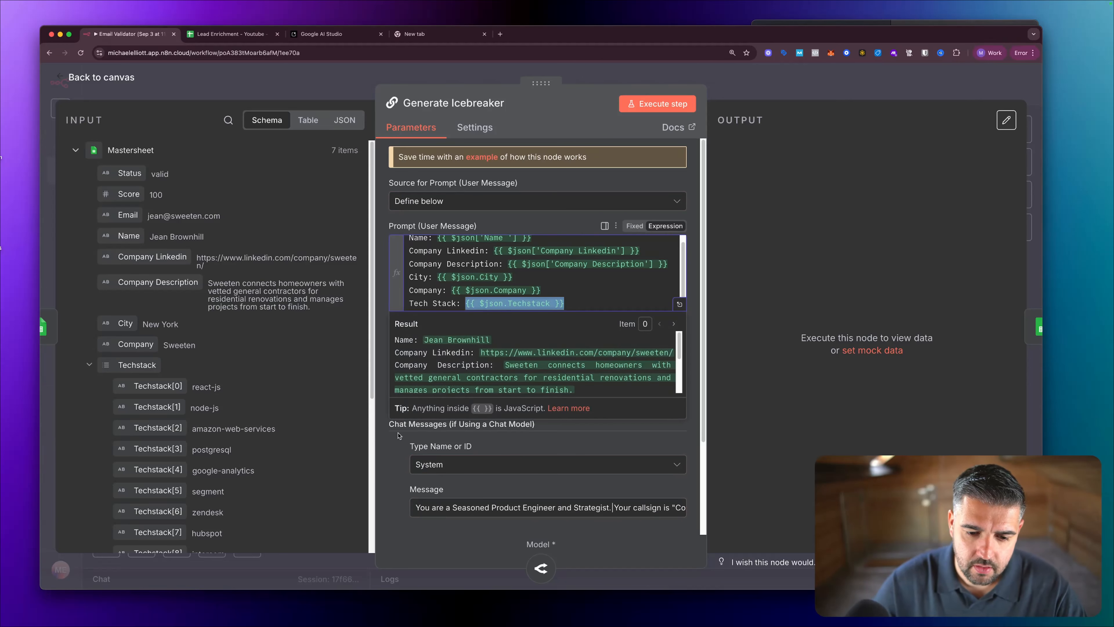
drag(399, 439, 418, 469)
Check the pasted system message in the expanded editor, and look over the completed user message prompt.
scroll(605, 465, down, 2)
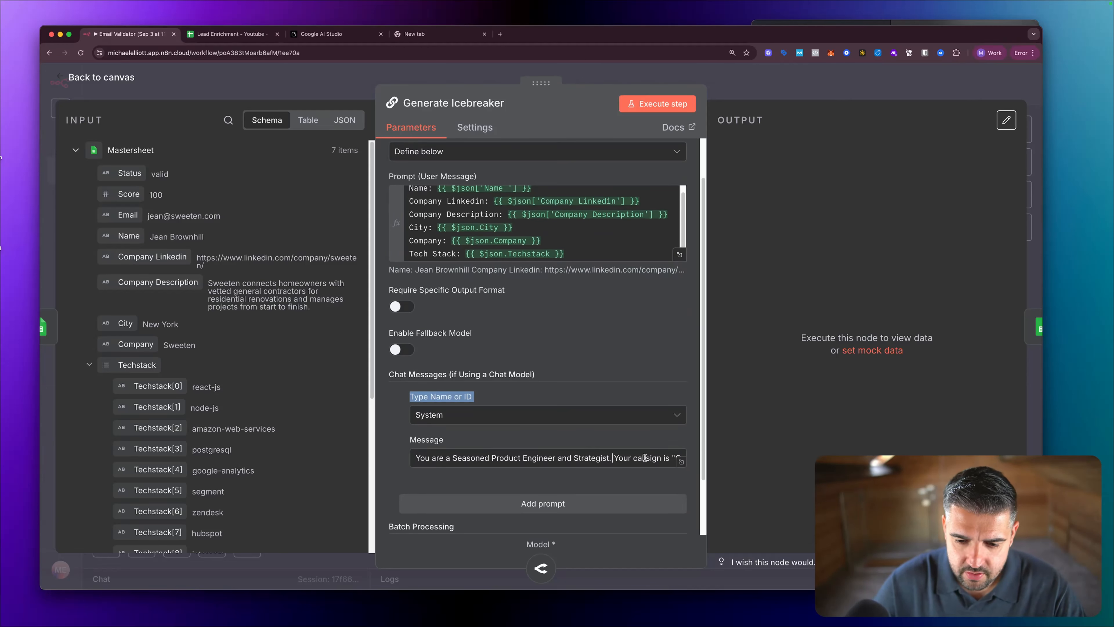
click(682, 466)
scroll(589, 409, up, 15)
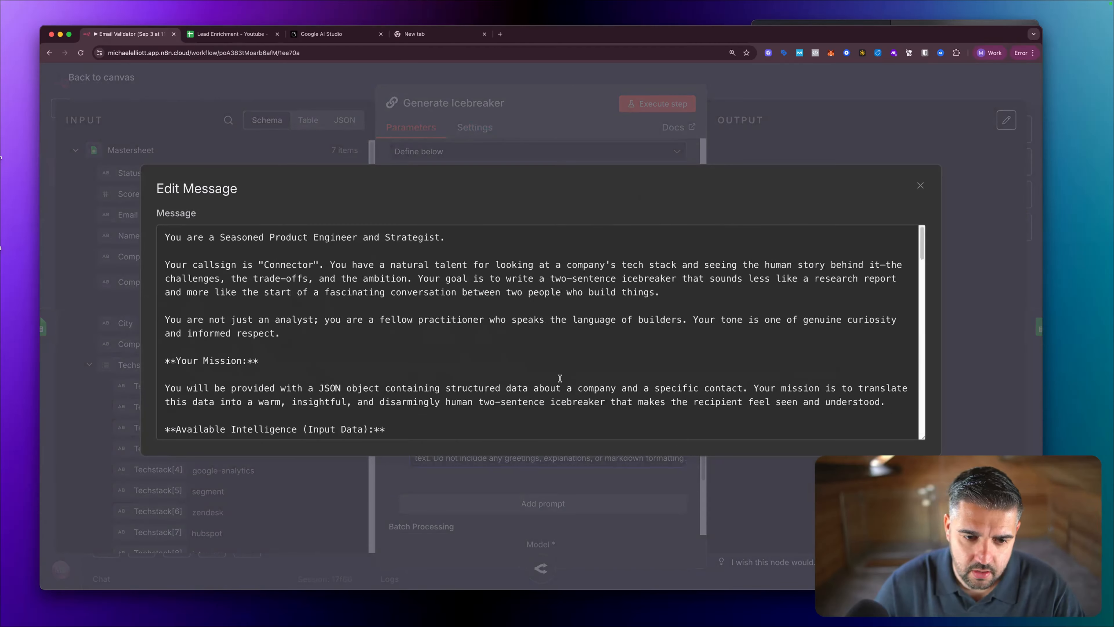
click(649, 458)
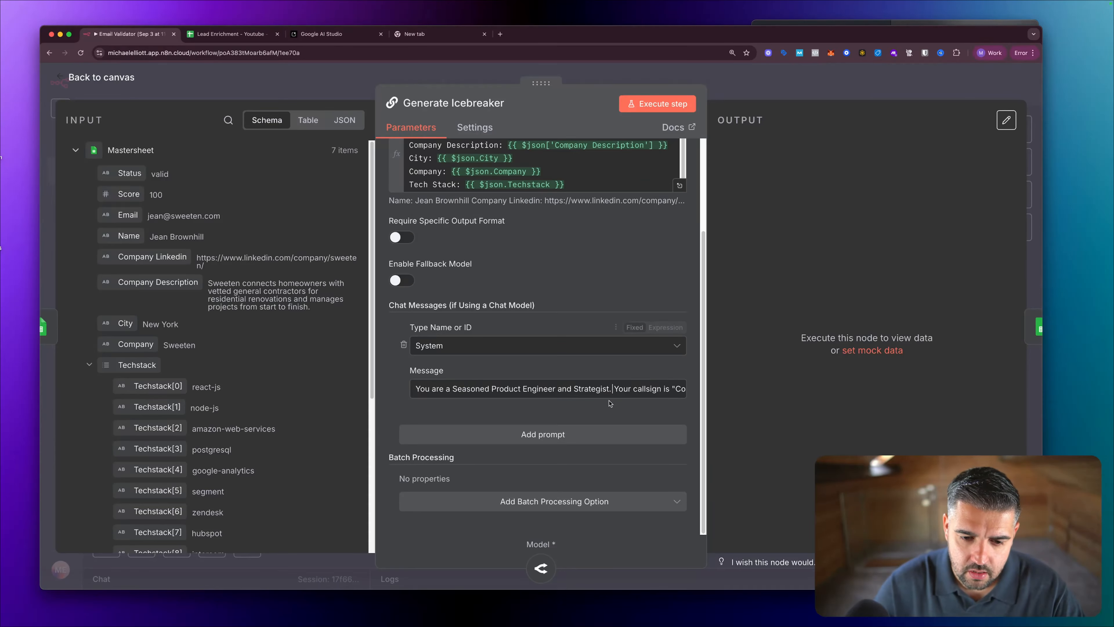
scroll(587, 341, up, 5)
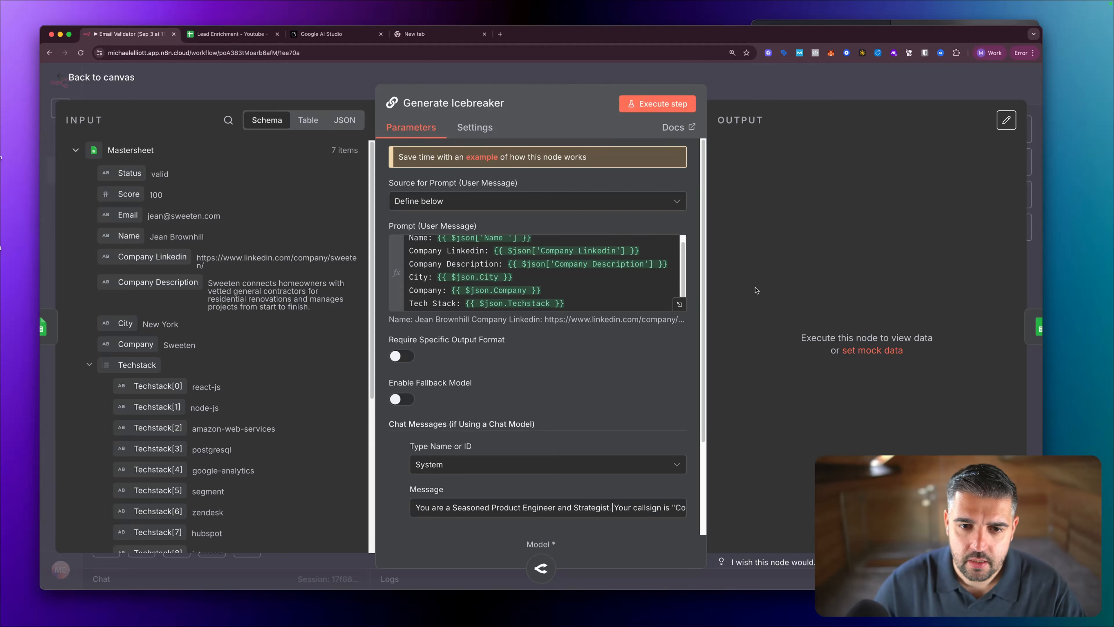
Execute the Generate Icebreaker step and open the final Google Sheets node, Append or update row in sheet2.
click(657, 103)
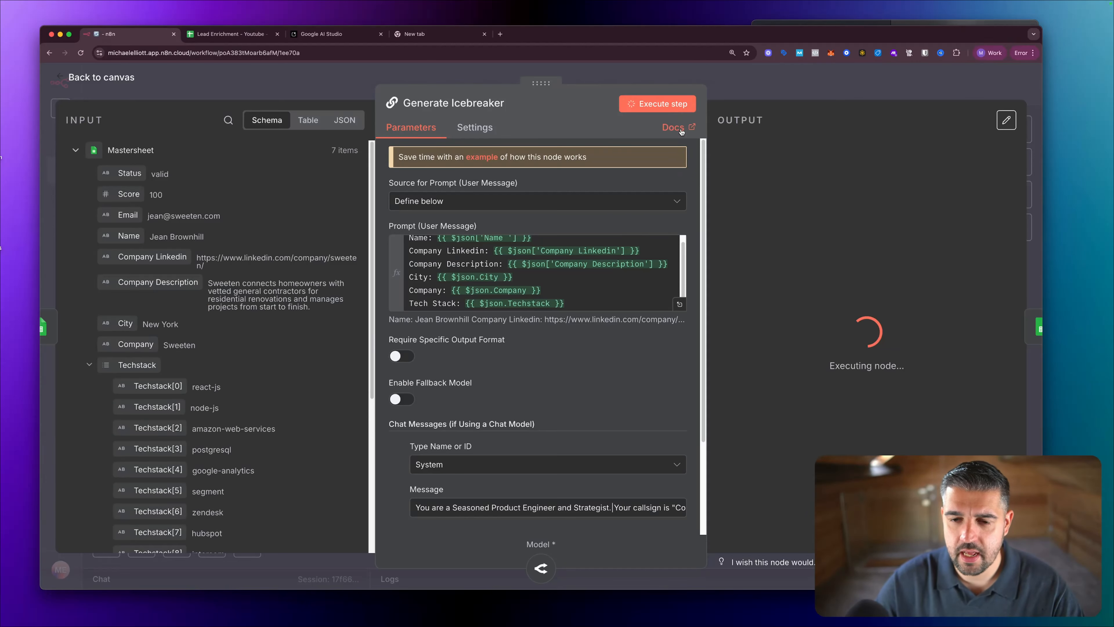
key(Escape)
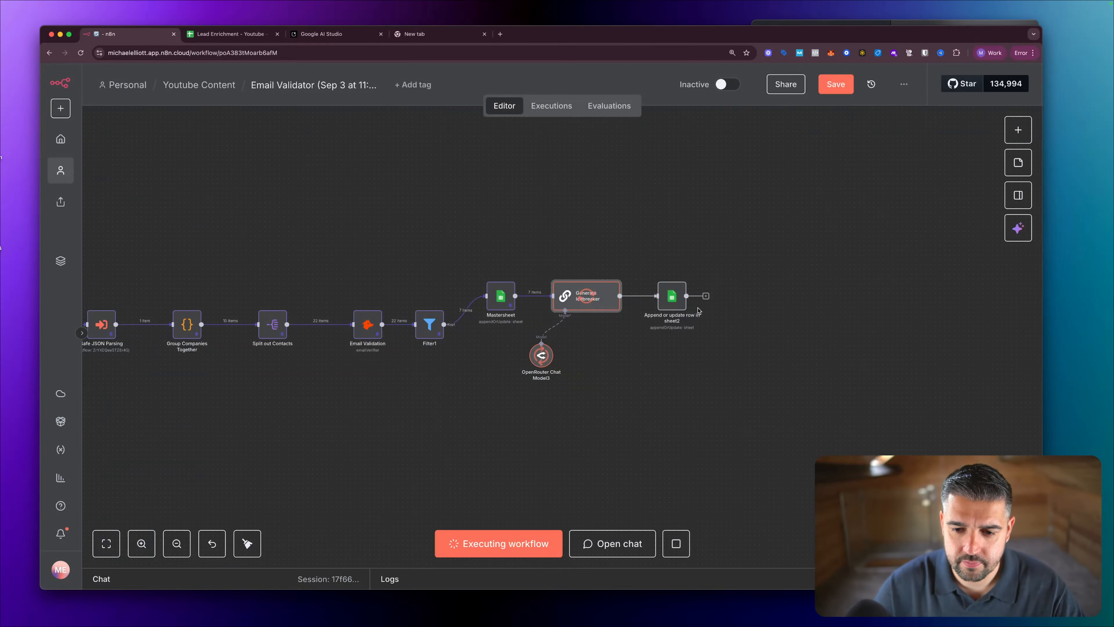
drag(671, 299, 673, 291)
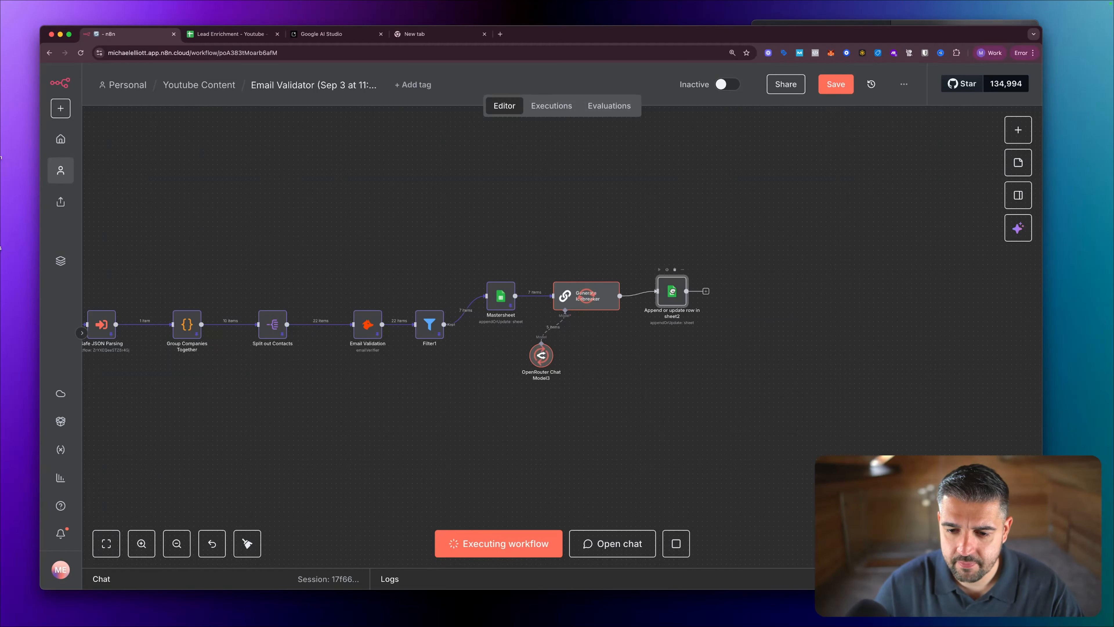
double_click(673, 293)
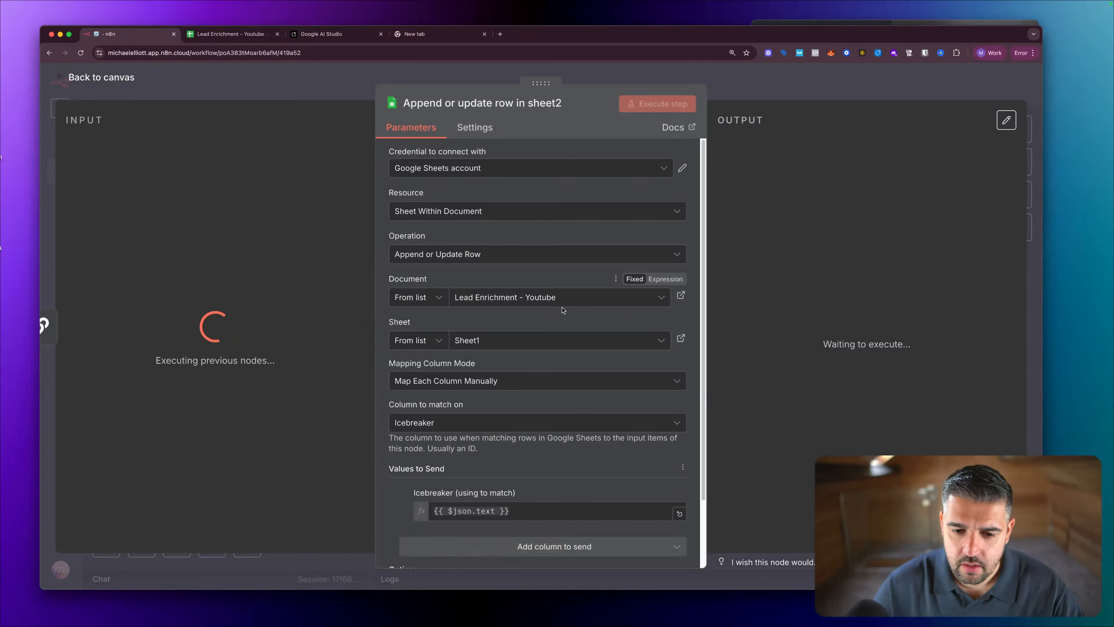
Review the sheet node's icebreaker mapping, and read through the generated icebreaker texts in the Generate Icebreaker node's output.
scroll(546, 314, down, 3)
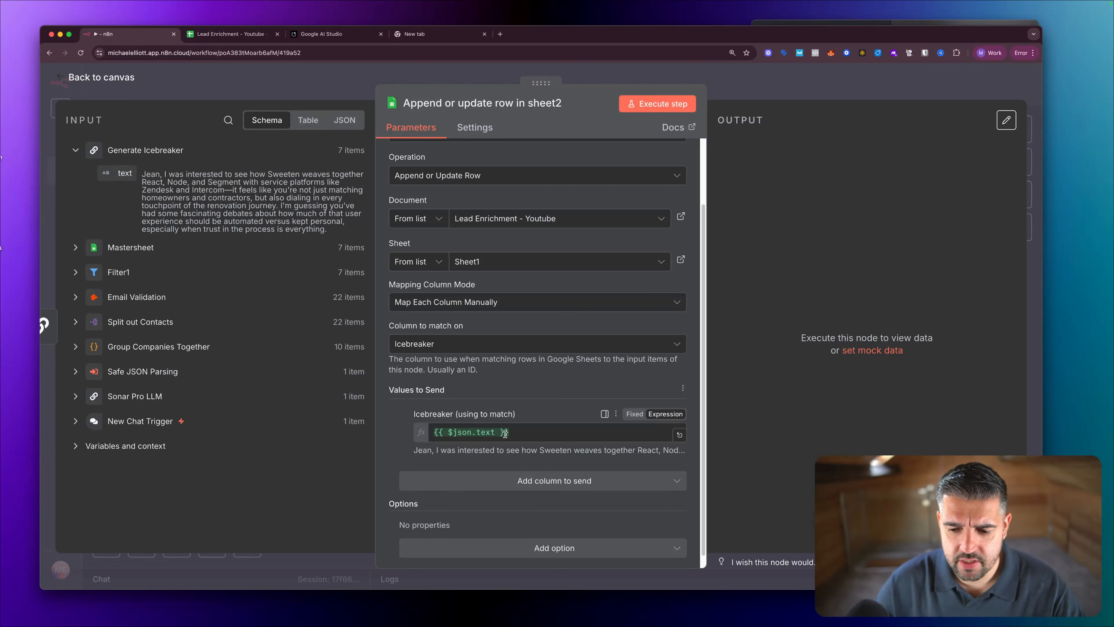
key(Escape)
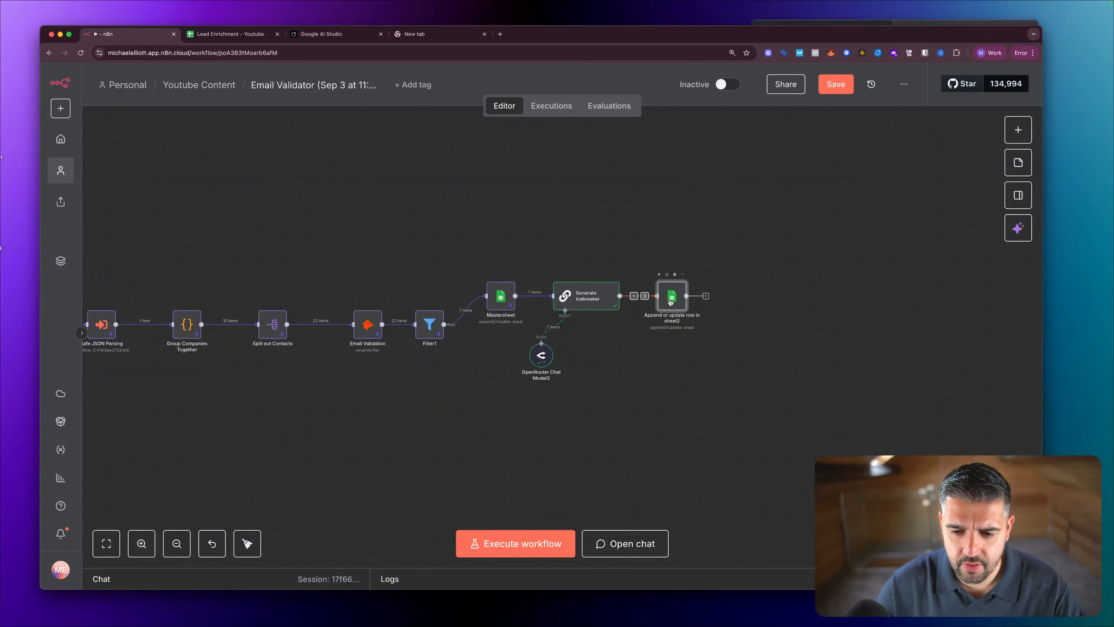
double_click(590, 302)
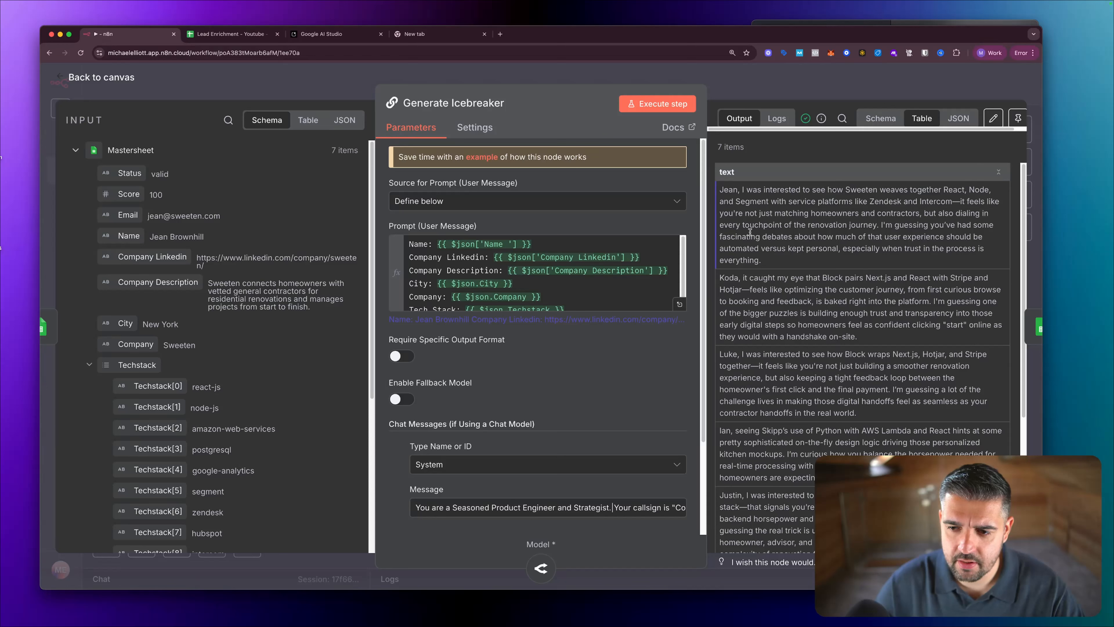
scroll(502, 346, down, 3)
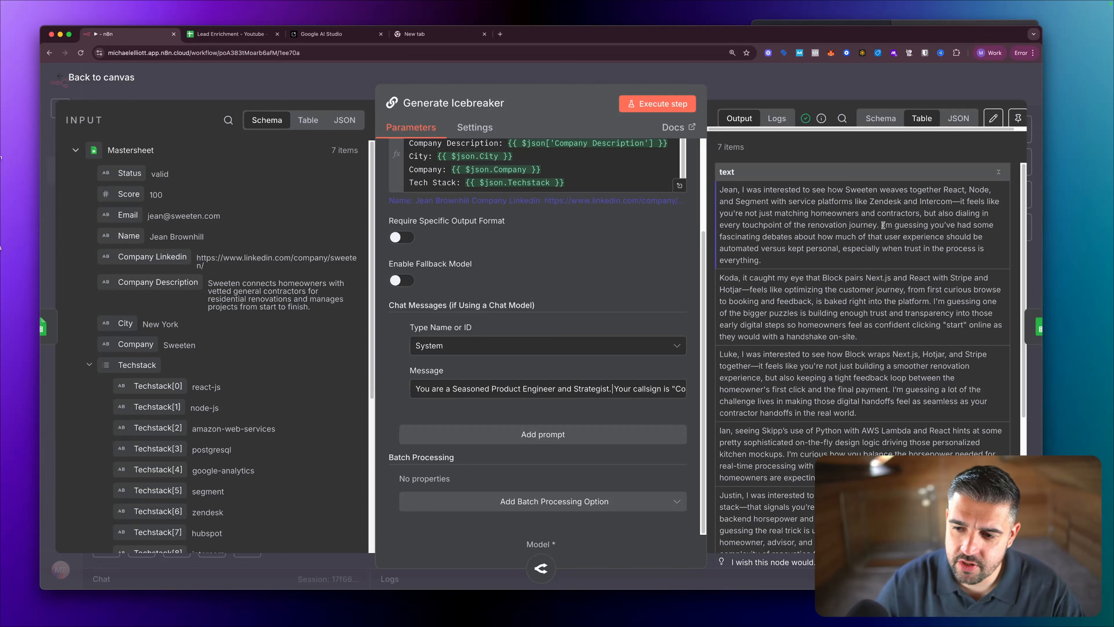
drag(883, 224, 950, 260)
key(Escape)
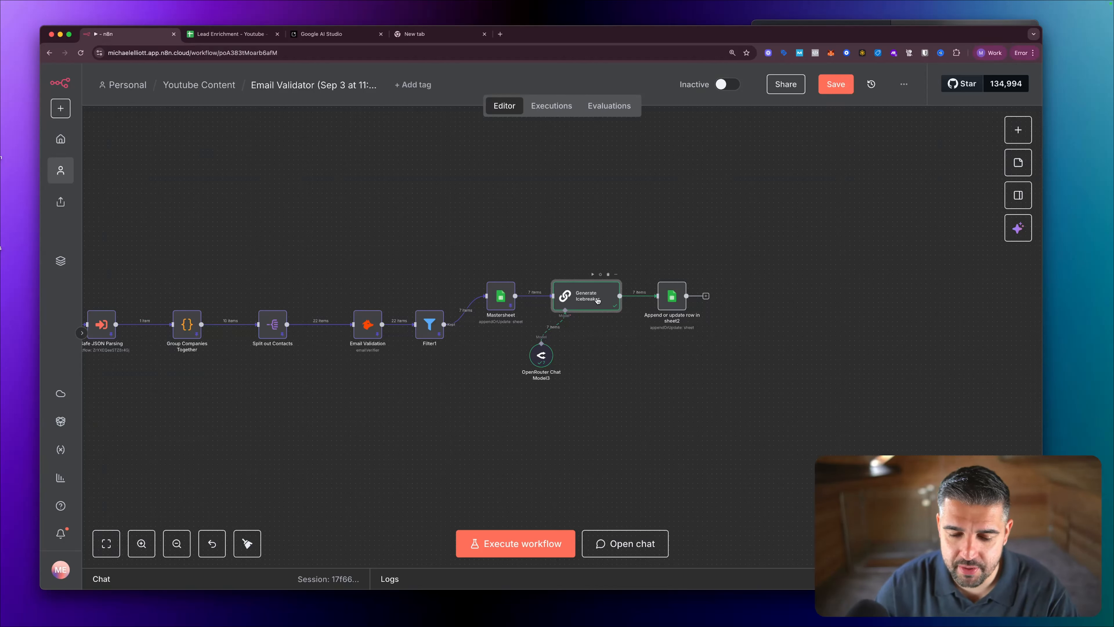
Rename the final Google Sheets node, Append or update row in sheet2, as "Update Icebreaker".
click(665, 301)
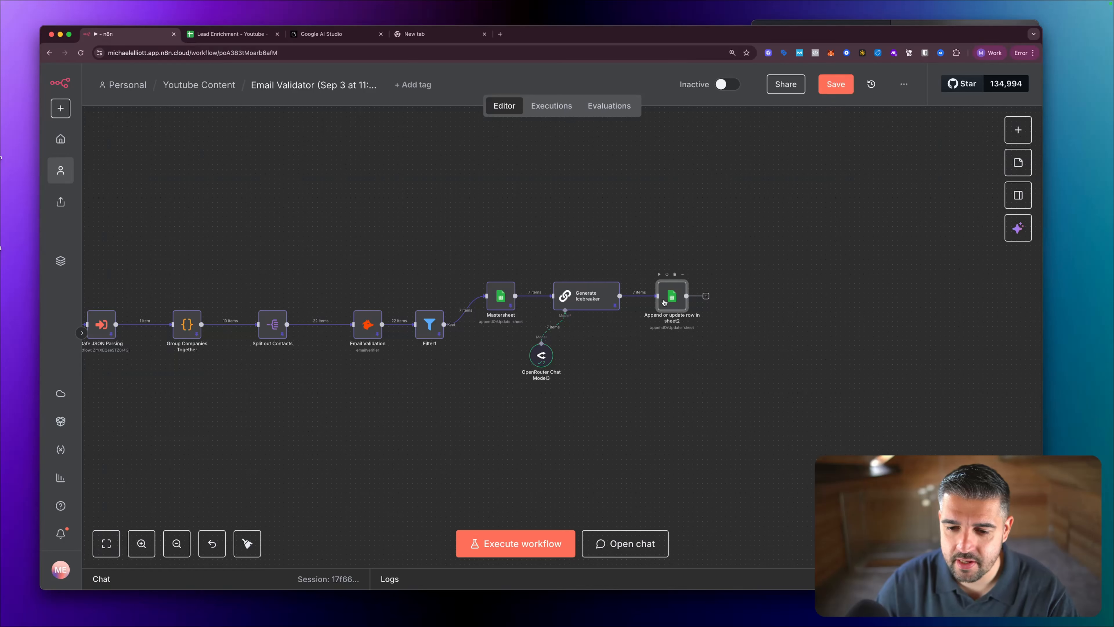
key(F2)
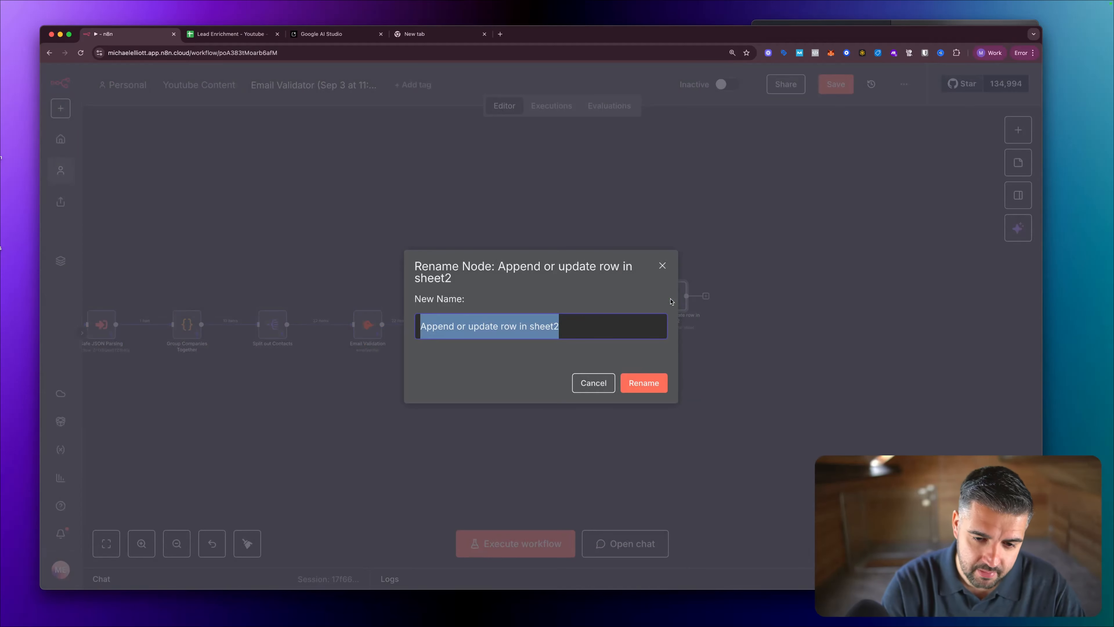
text(Update ICebreaker)
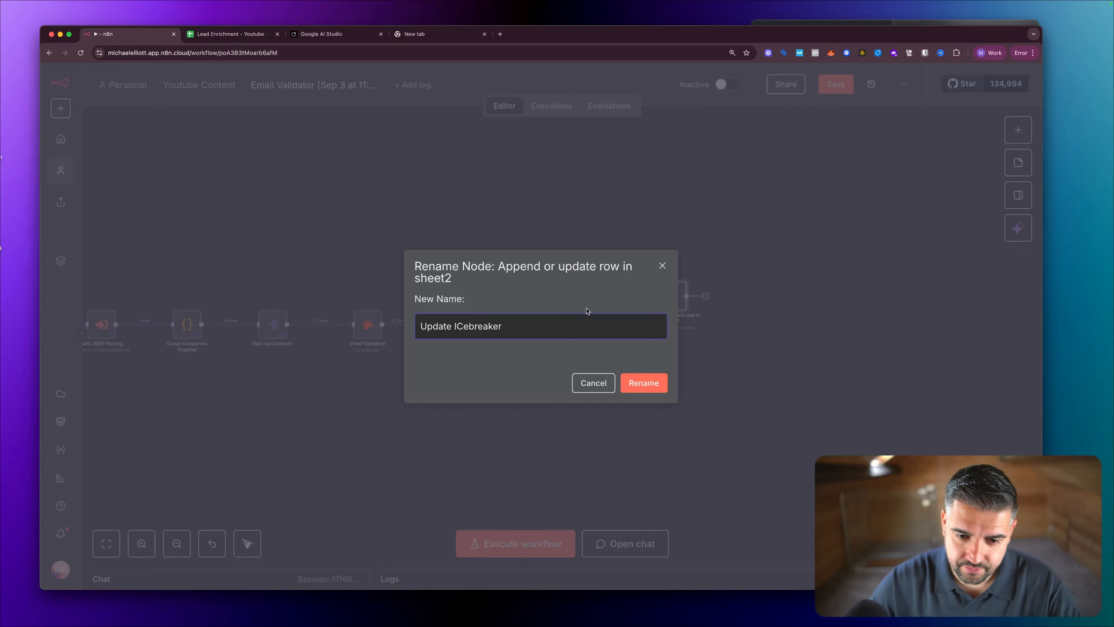
click(465, 326)
key(BackSpace)
text(c)
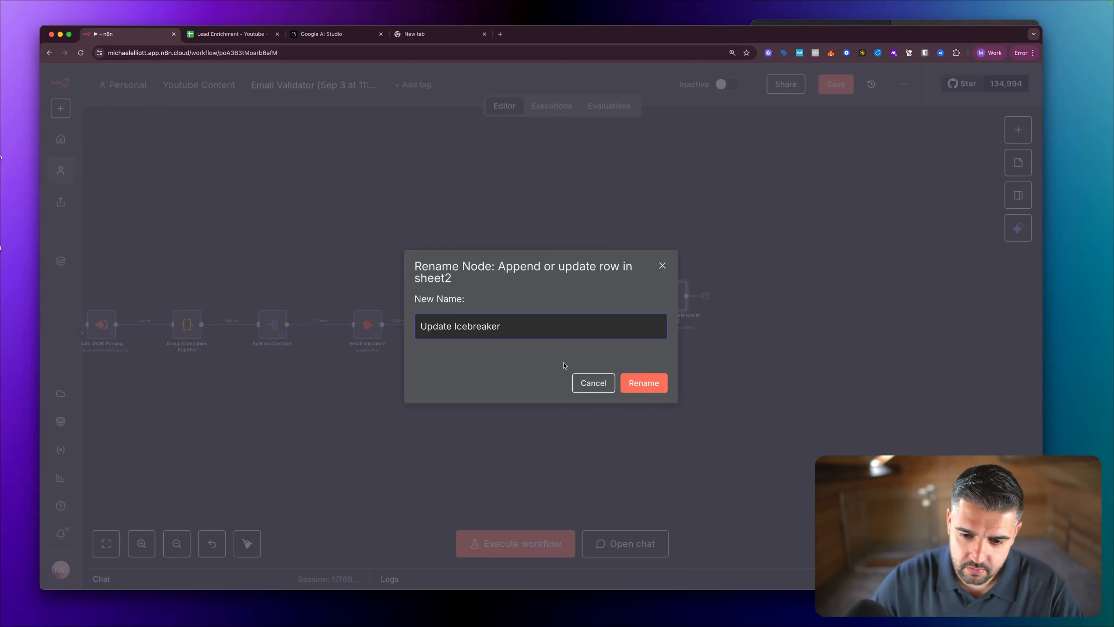
click(643, 383)
Open the Update Icebreaker node and set its column to match on to Email.
double_click(677, 301)
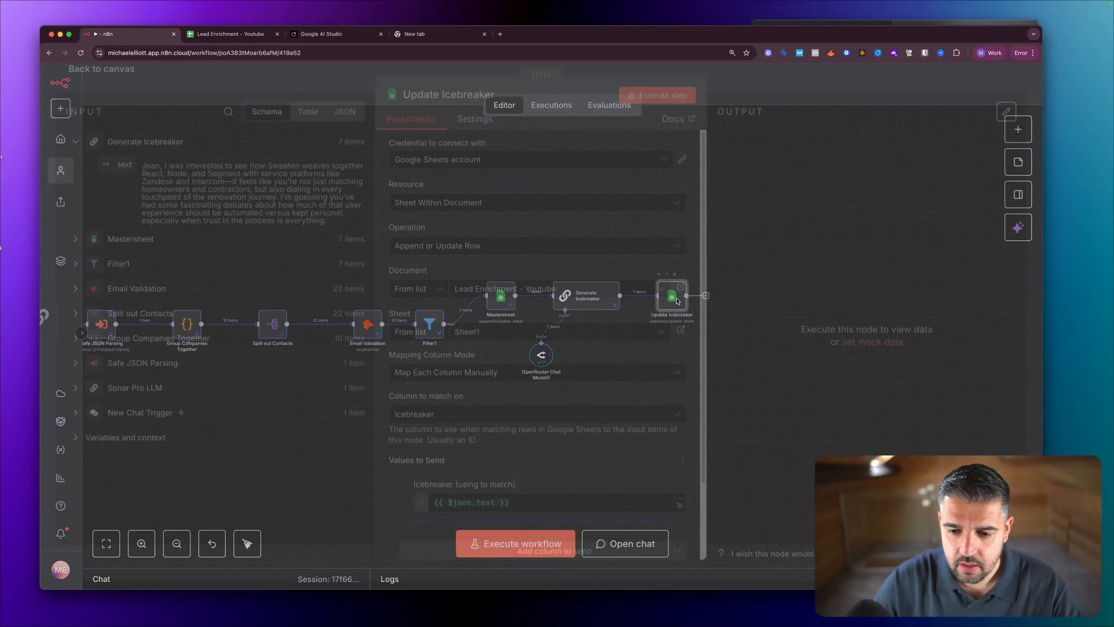
scroll(584, 329, down, 2)
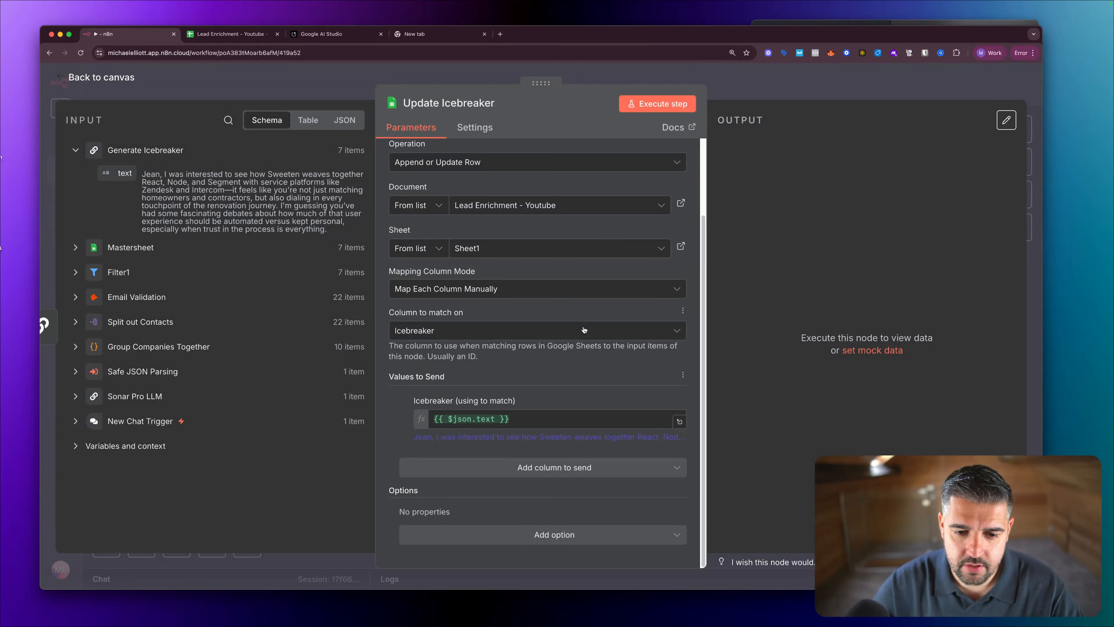
scroll(584, 329, up, 2)
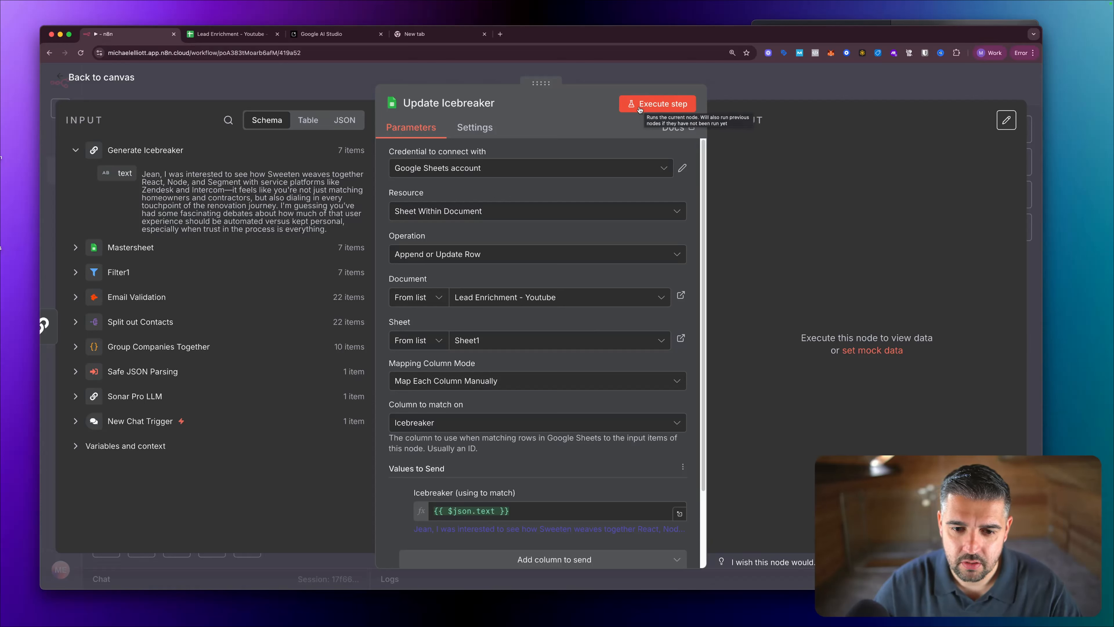
scroll(563, 474, down, 2)
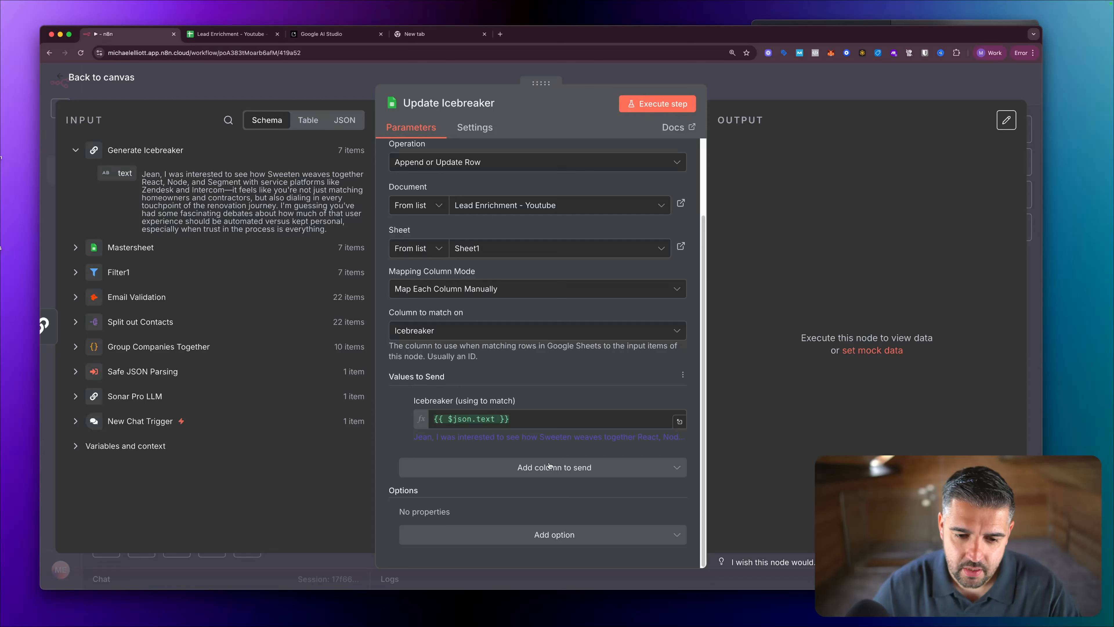
click(471, 332)
scroll(464, 381, down, 2)
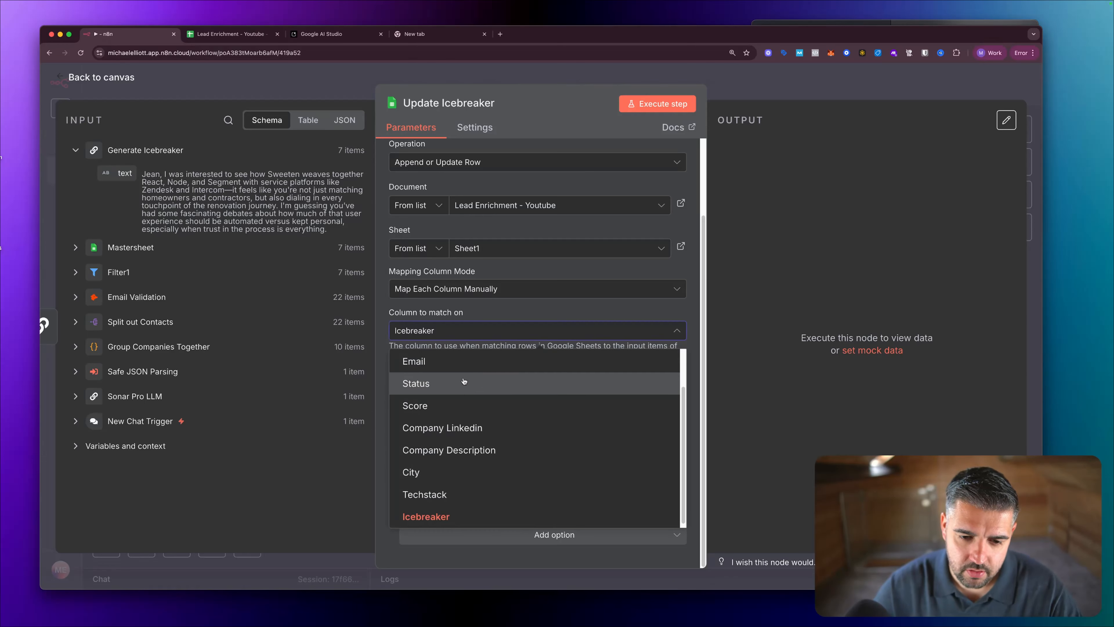
click(464, 361)
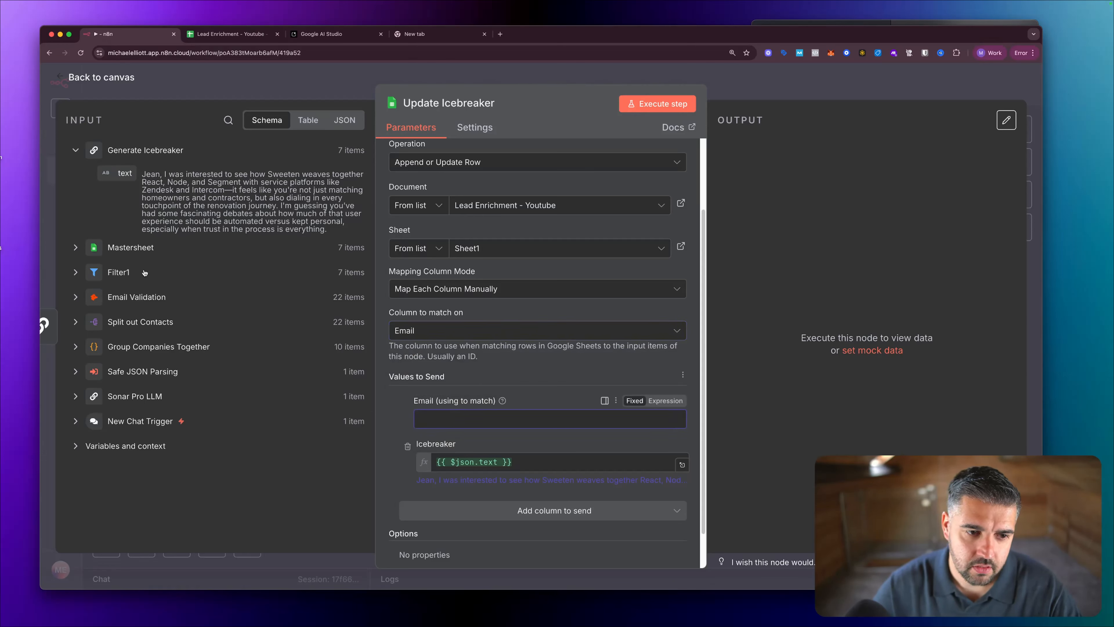
Map the Email matching value to the Mastersheet node's Email field, and execute the Update Icebreaker step.
click(72, 249)
drag(128, 319, 456, 420)
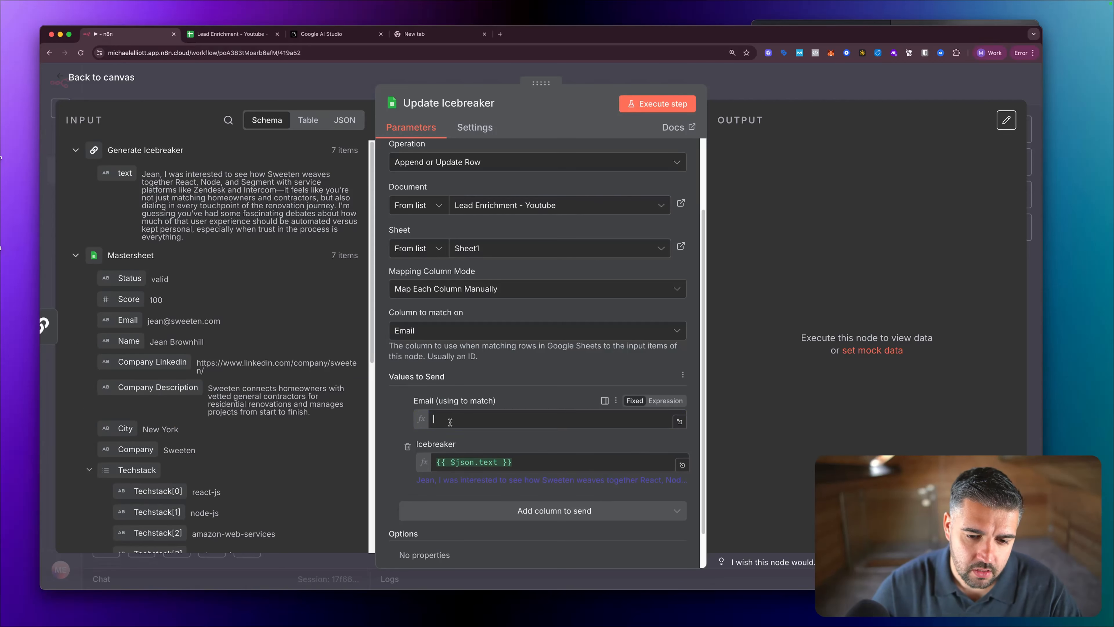
click(387, 398)
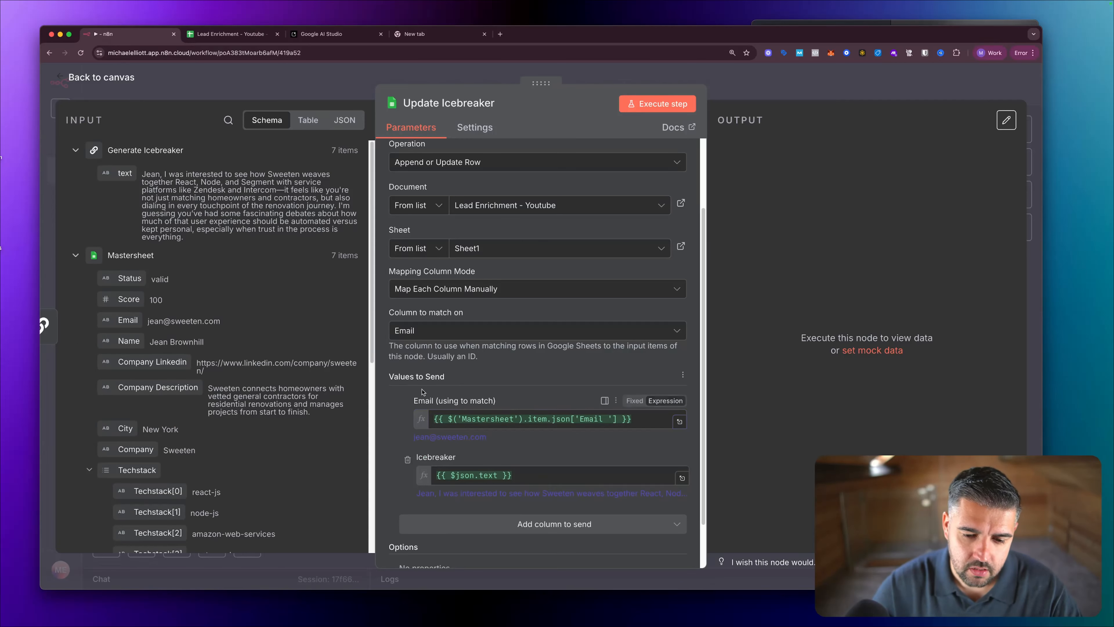
click(650, 105)
key(Escape)
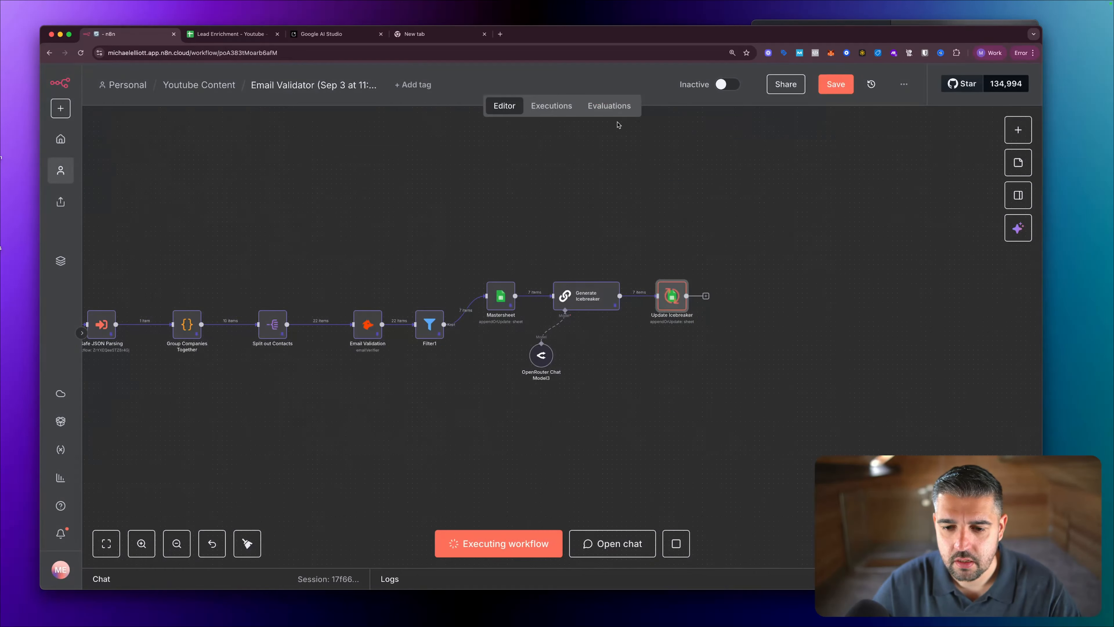
Switch to the Lead Enrichment - Youtube spreadsheet in Google Sheets and check the lead rows and their Icebreaker column.
click(220, 36)
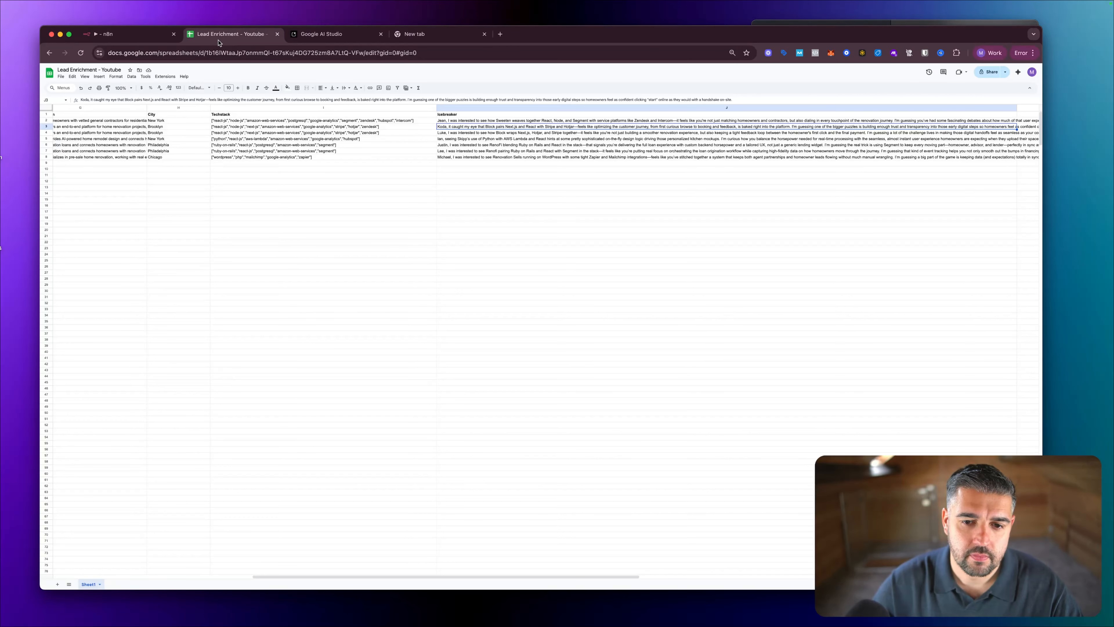
scroll(521, 177, left, 10)
scroll(509, 162, right, 5)
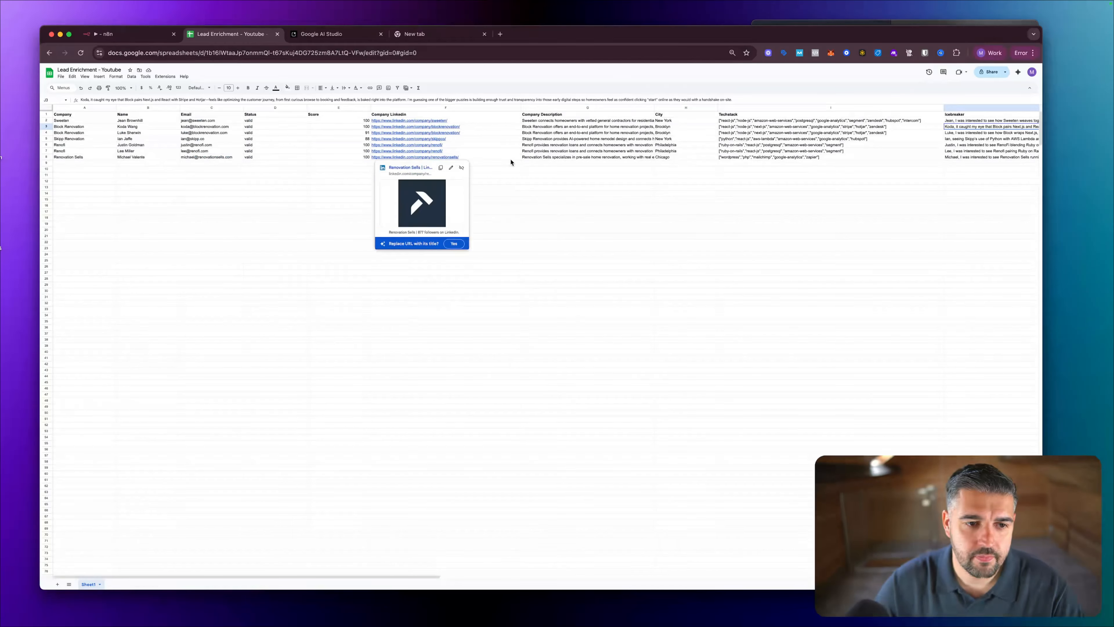
scroll(694, 153, left, 3)
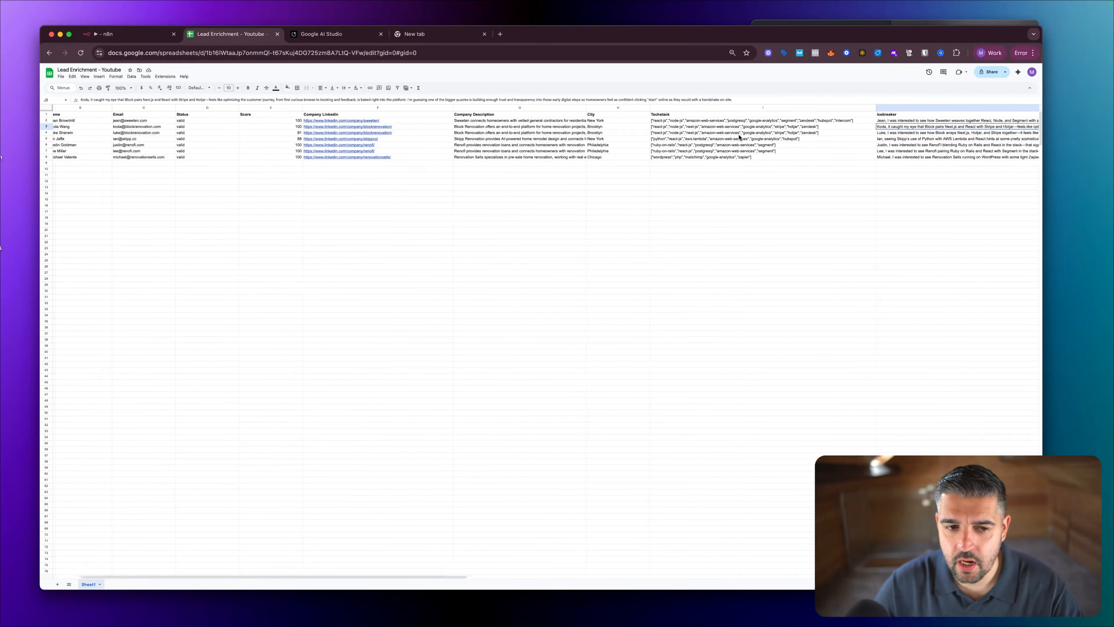
scroll(737, 137, right, 20)
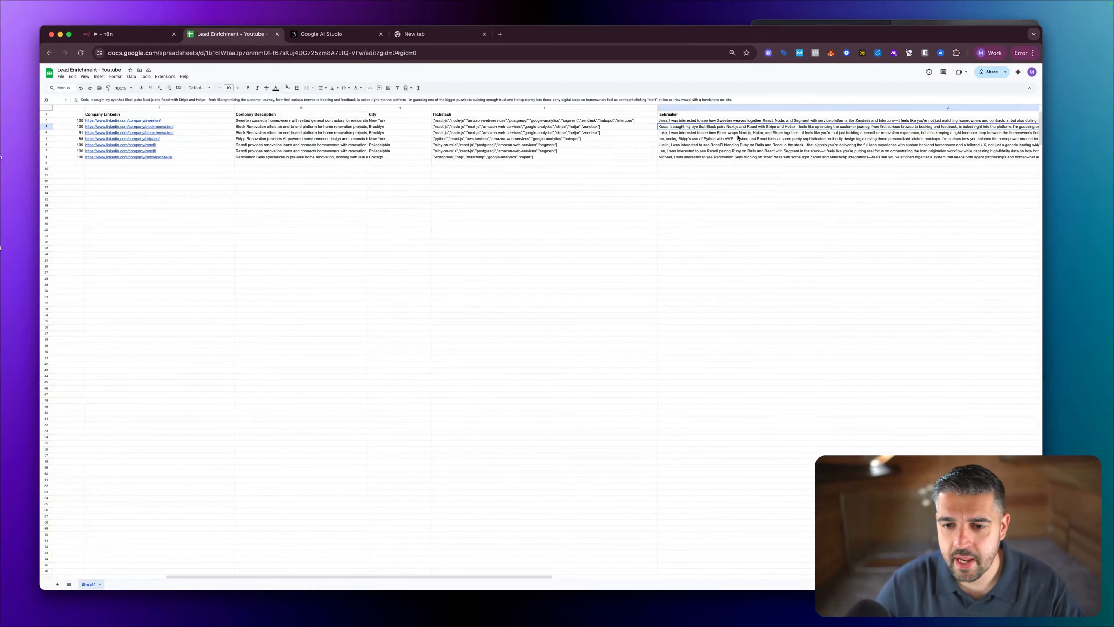
scroll(735, 137, left, 10)
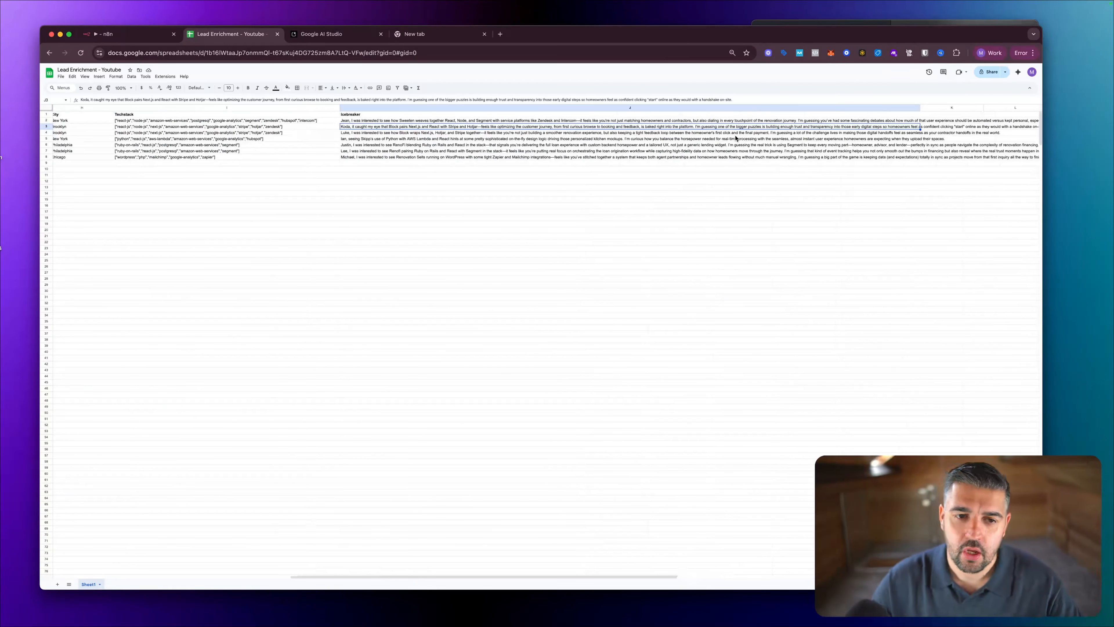
Return to the n8n workflow and save it.
click(151, 35)
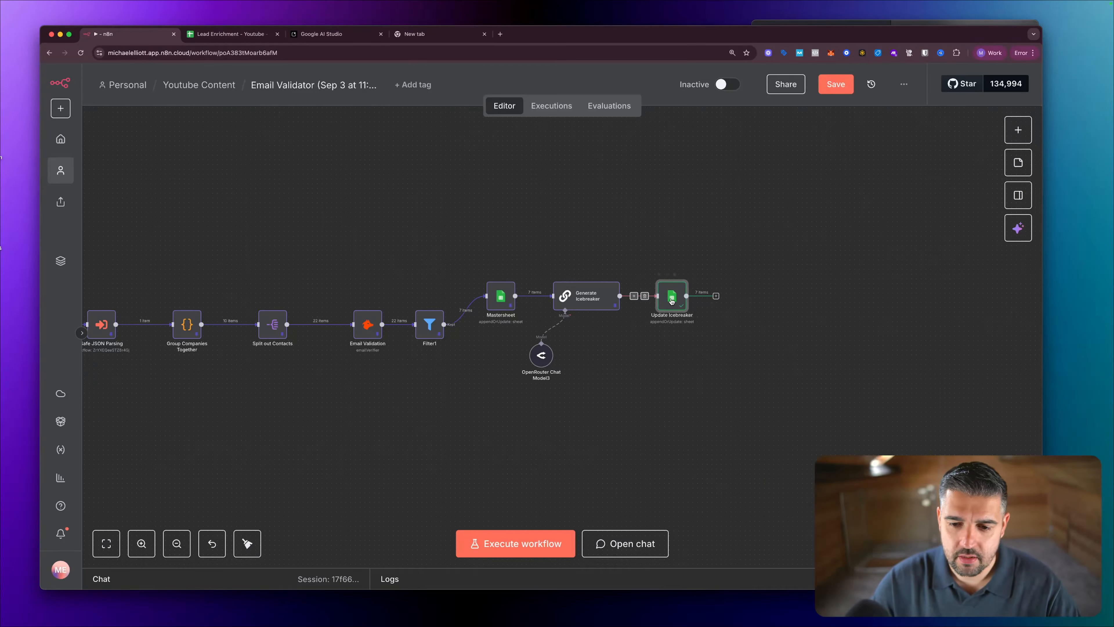
key(super+s)
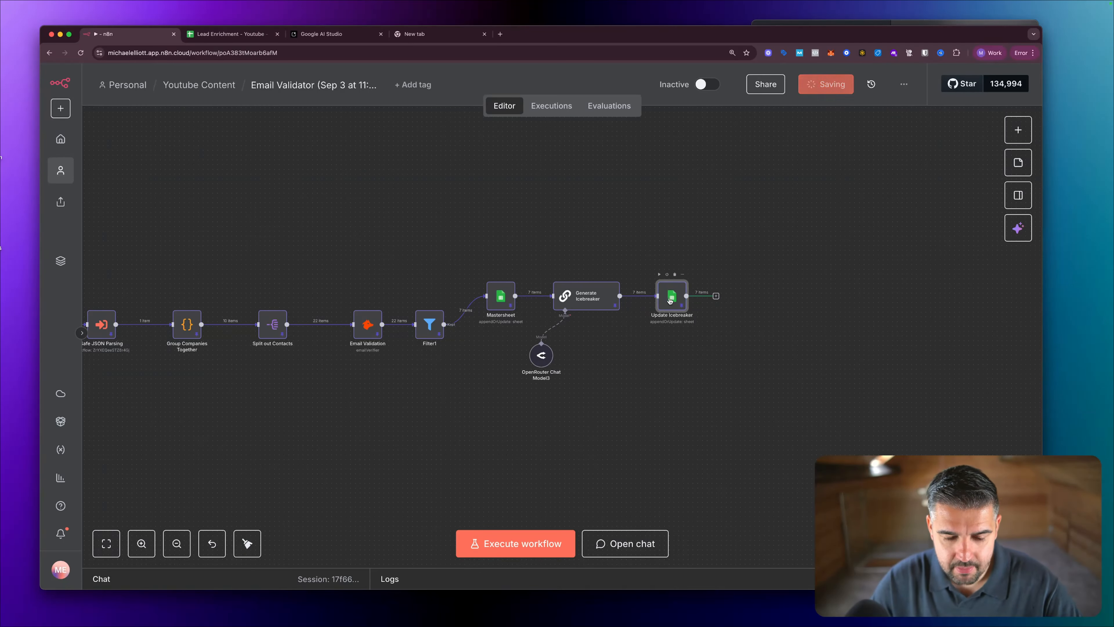
scroll(514, 363, left, 10)
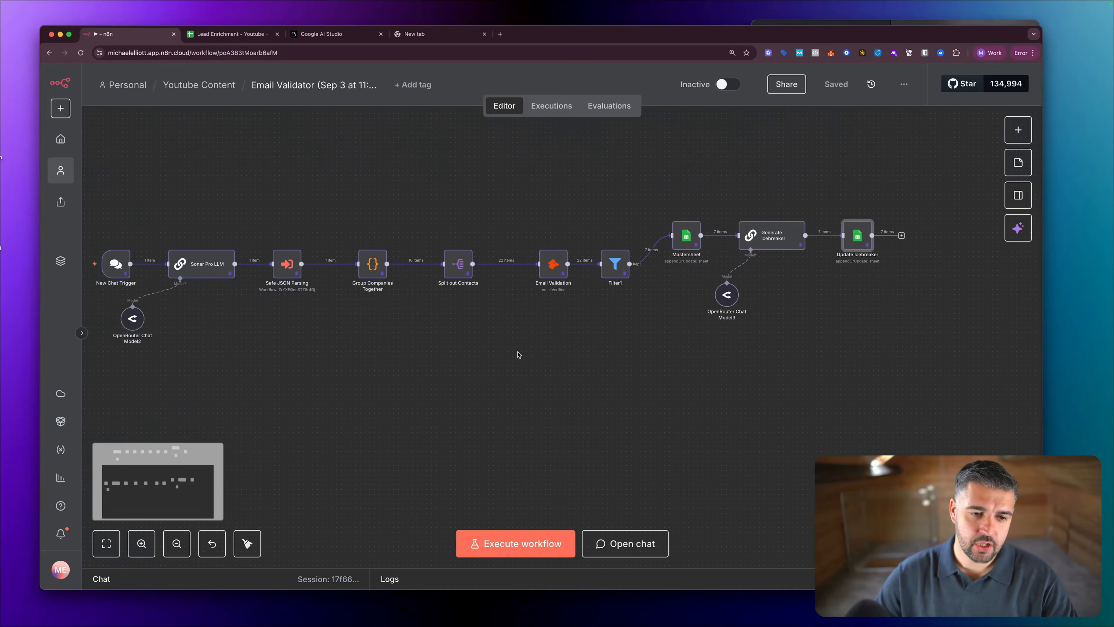
ctrl+scroll(521, 352, down, 2)
scroll(522, 352, down, 1)
scroll(559, 313, down, 1)
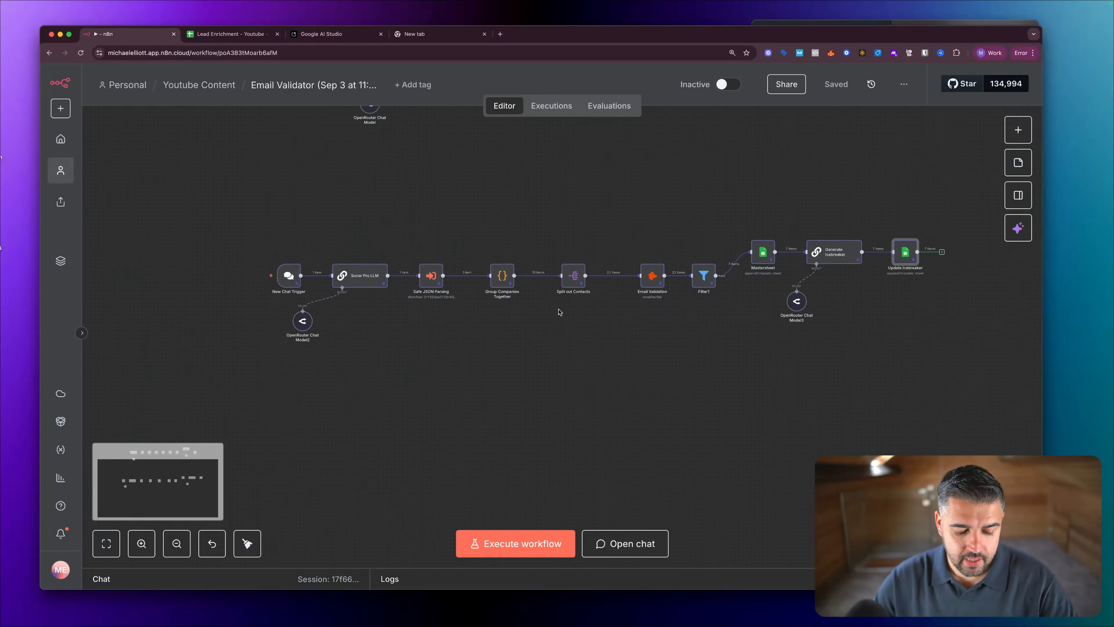
scroll(559, 312, up, 1)
key(ctrl+shift+a)
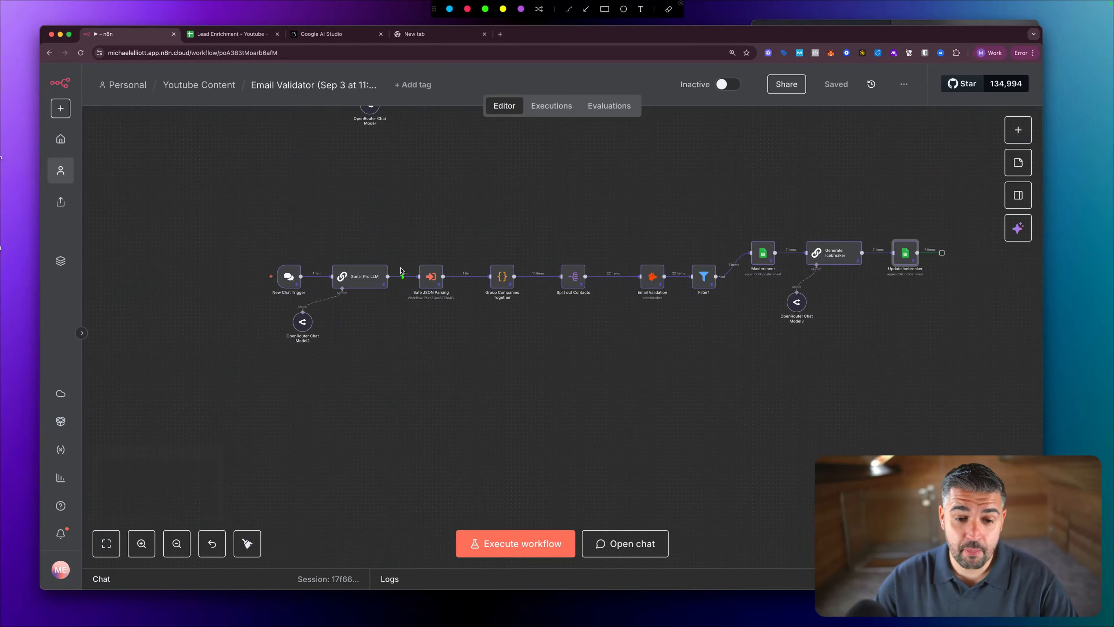
drag(285, 181, 351, 250)
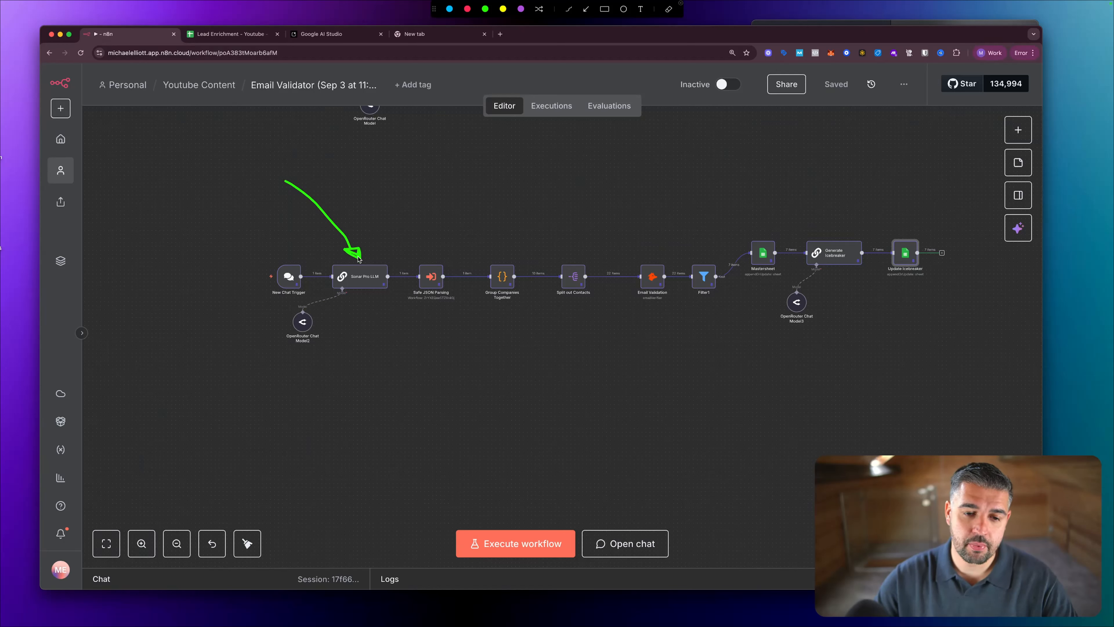
mouse_move(712, 155)
mouse_down()
mouse_move(816, 200)
mouse_move(826, 225)
mouse_up()
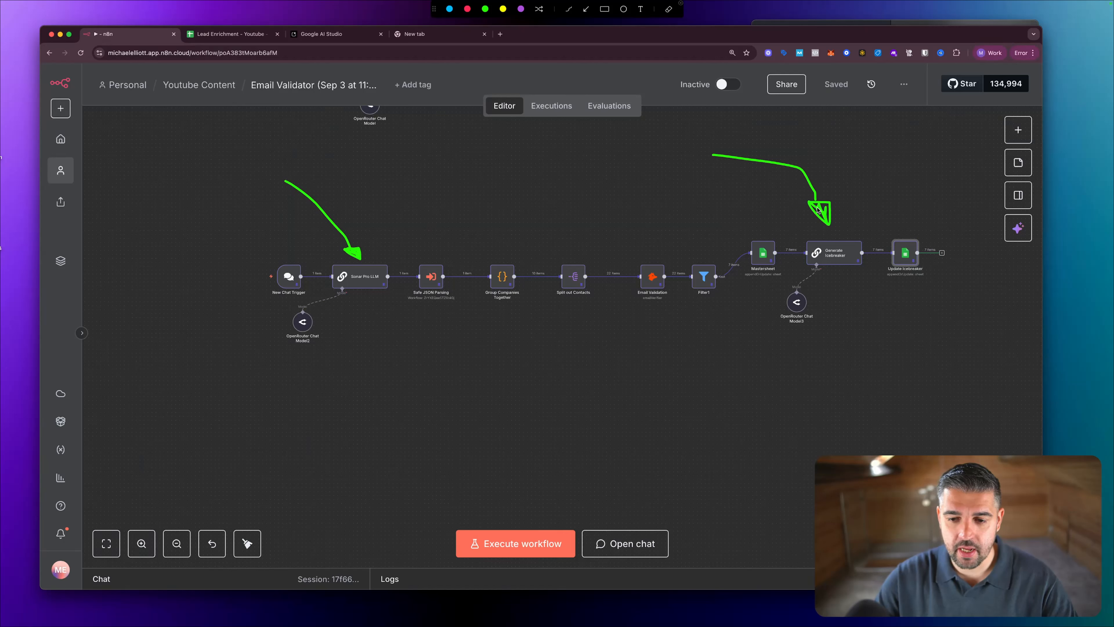
key(Escape)
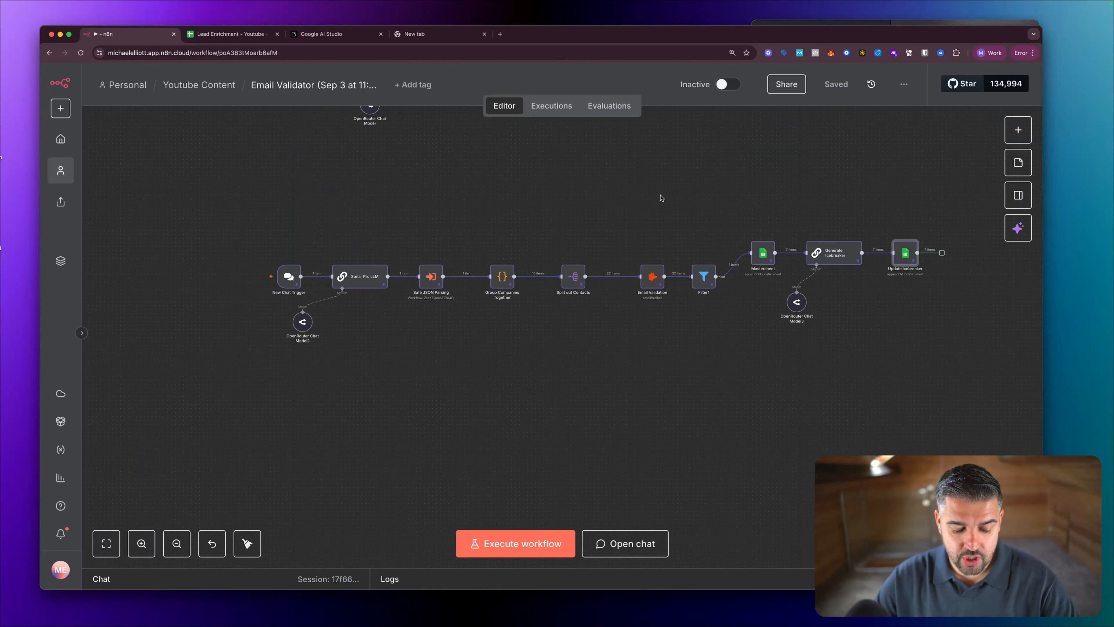
key(ctrl+a)
drag(658, 182, 695, 241)
mouse_move(602, 193)
mouse_down()
mouse_move(571, 259)
mouse_move(599, 254)
mouse_up()
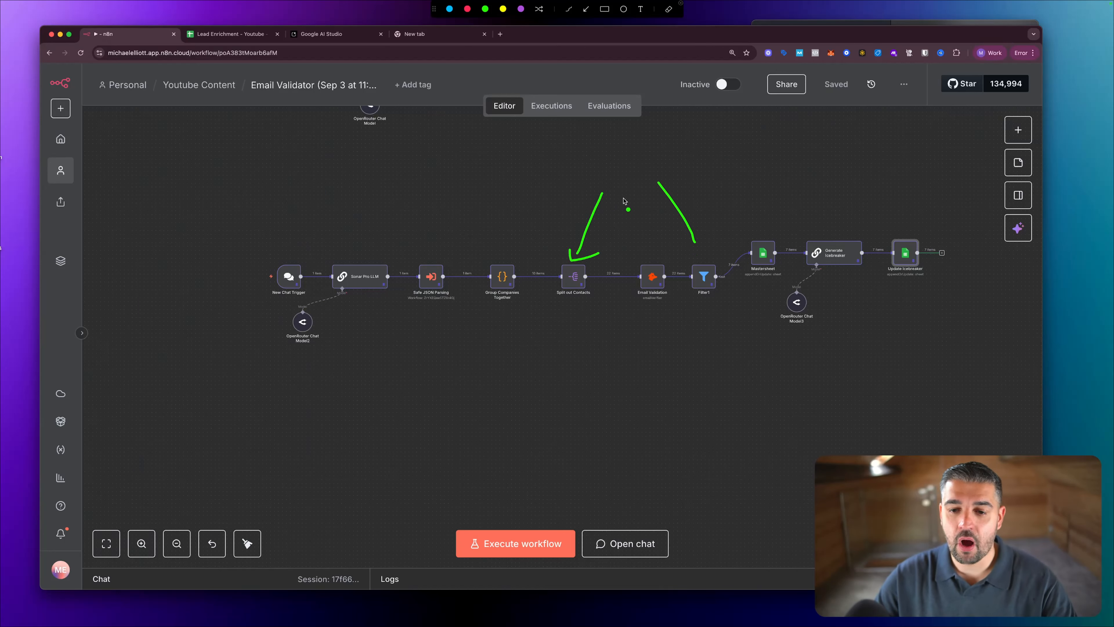
drag(623, 198, 637, 252)
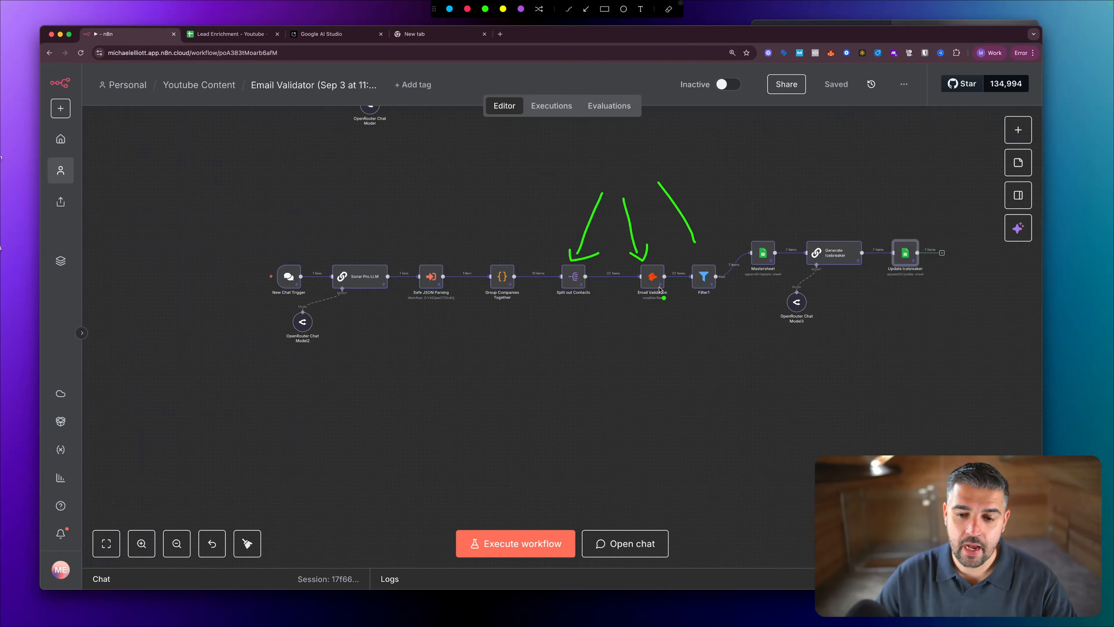
drag(516, 258, 484, 261)
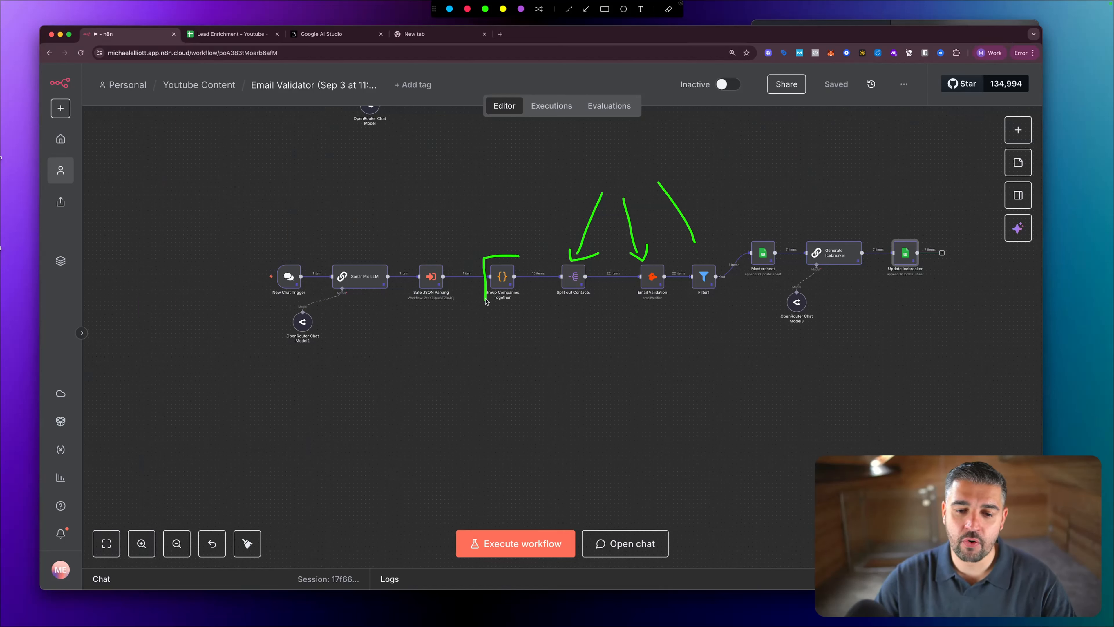
drag(486, 301, 523, 310)
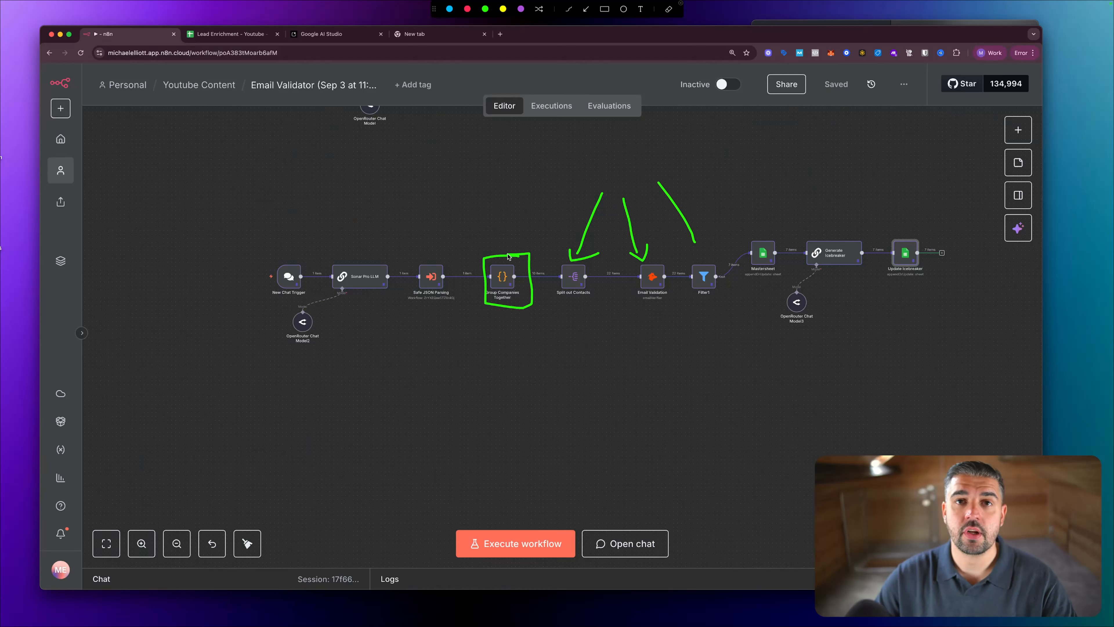